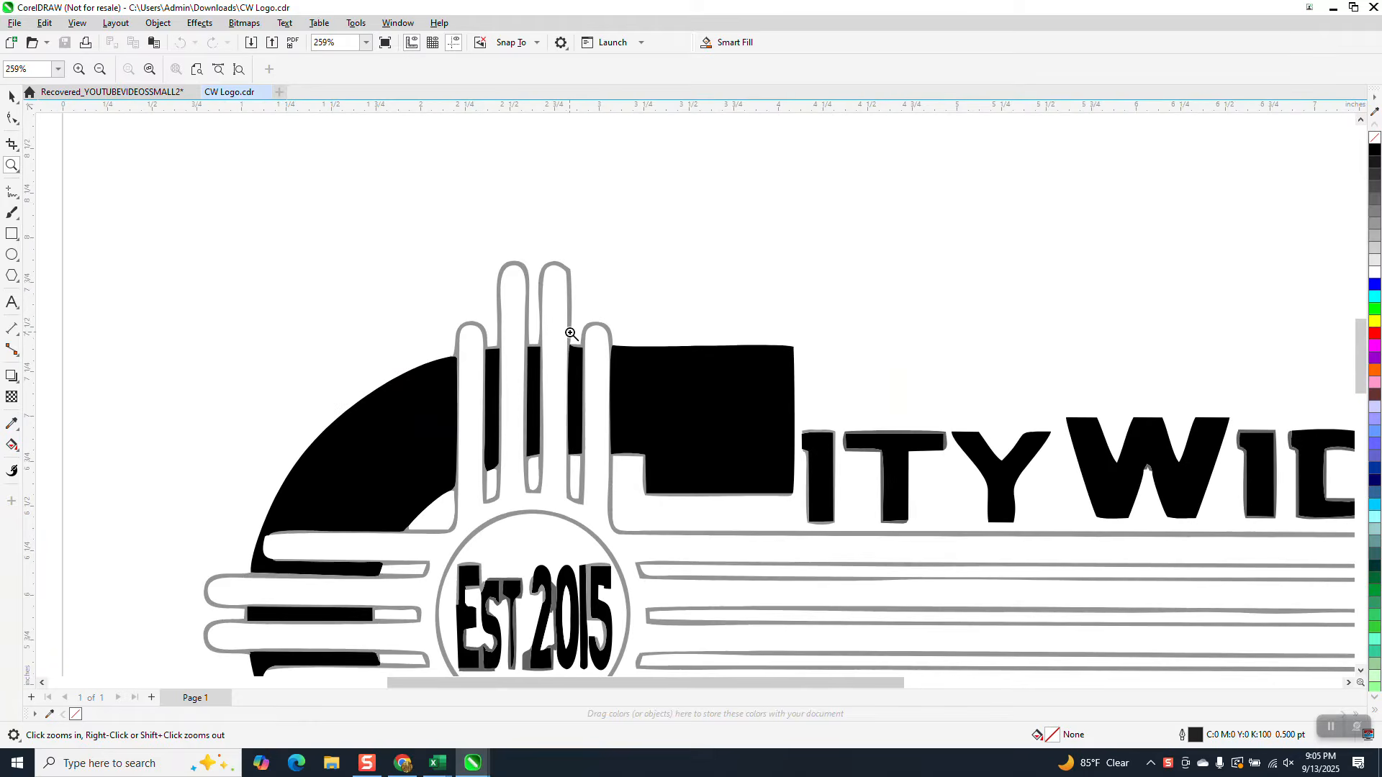
{"action": "scroll", "coordinate": [654, 527], "scroll_direction": "up", "scroll_amount": 2}
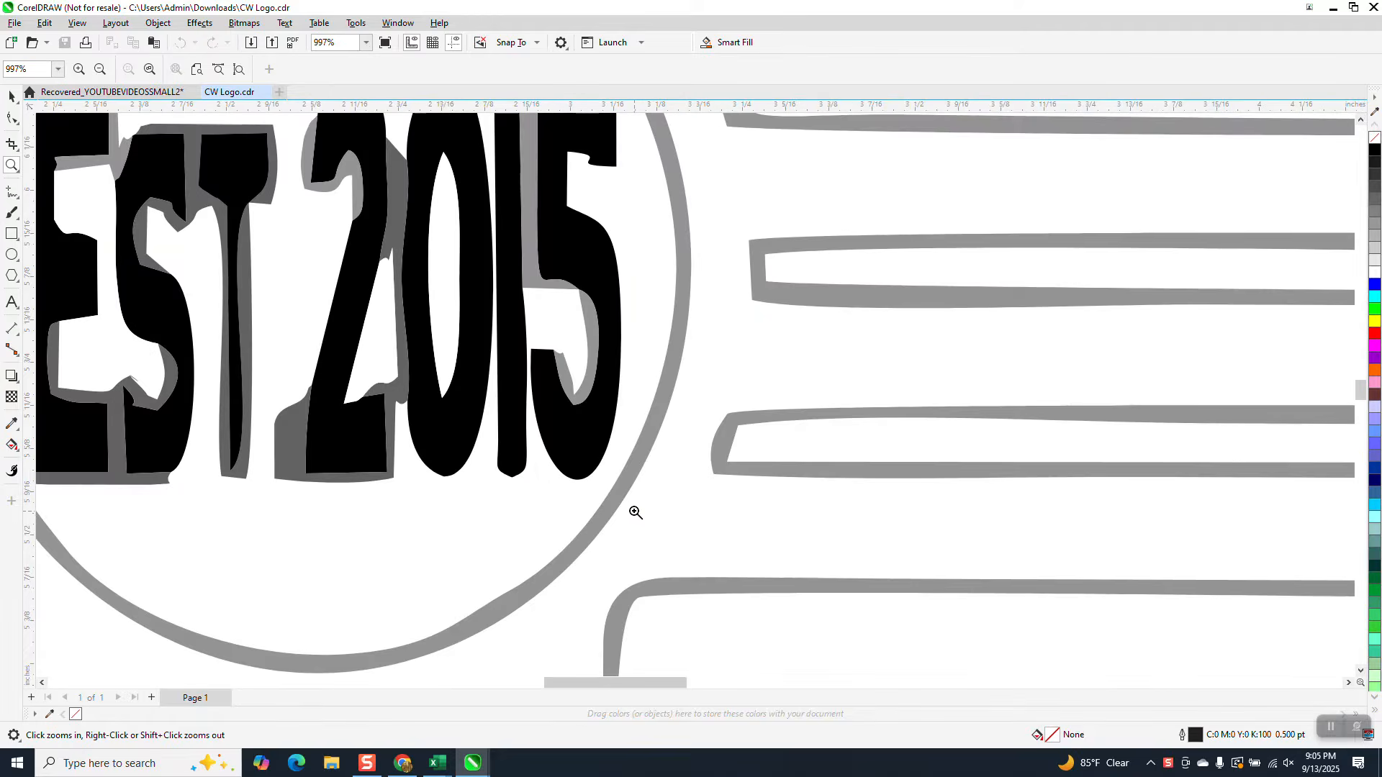
{"action": "scroll", "coordinate": [633, 515], "scroll_direction": "down", "scroll_amount": 2}
{"action": "scroll", "coordinate": [606, 487], "scroll_direction": "down", "scroll_amount": 4}
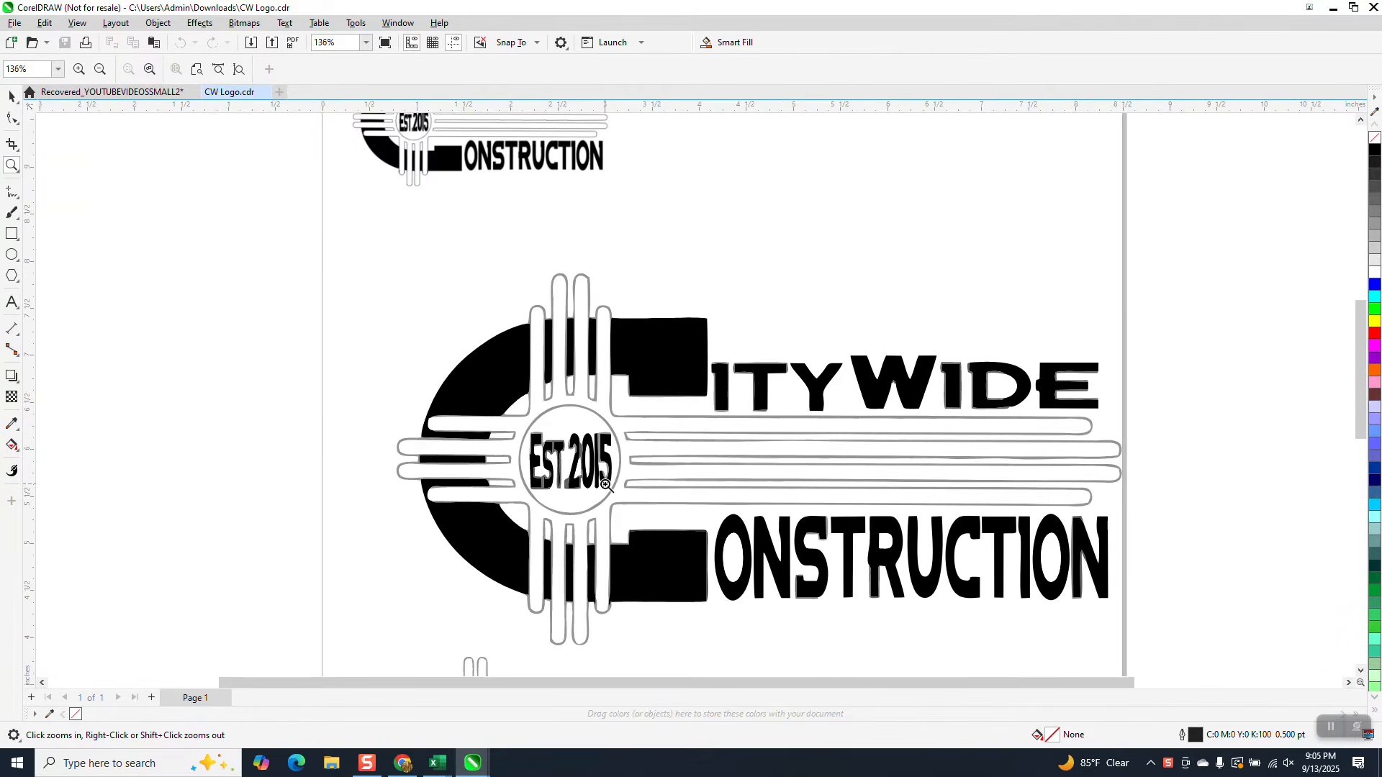
Step: Set the document's horizontal and vertical duplicate distances to 0 inches
{"action": "left_click", "coordinate": [10, 96]}
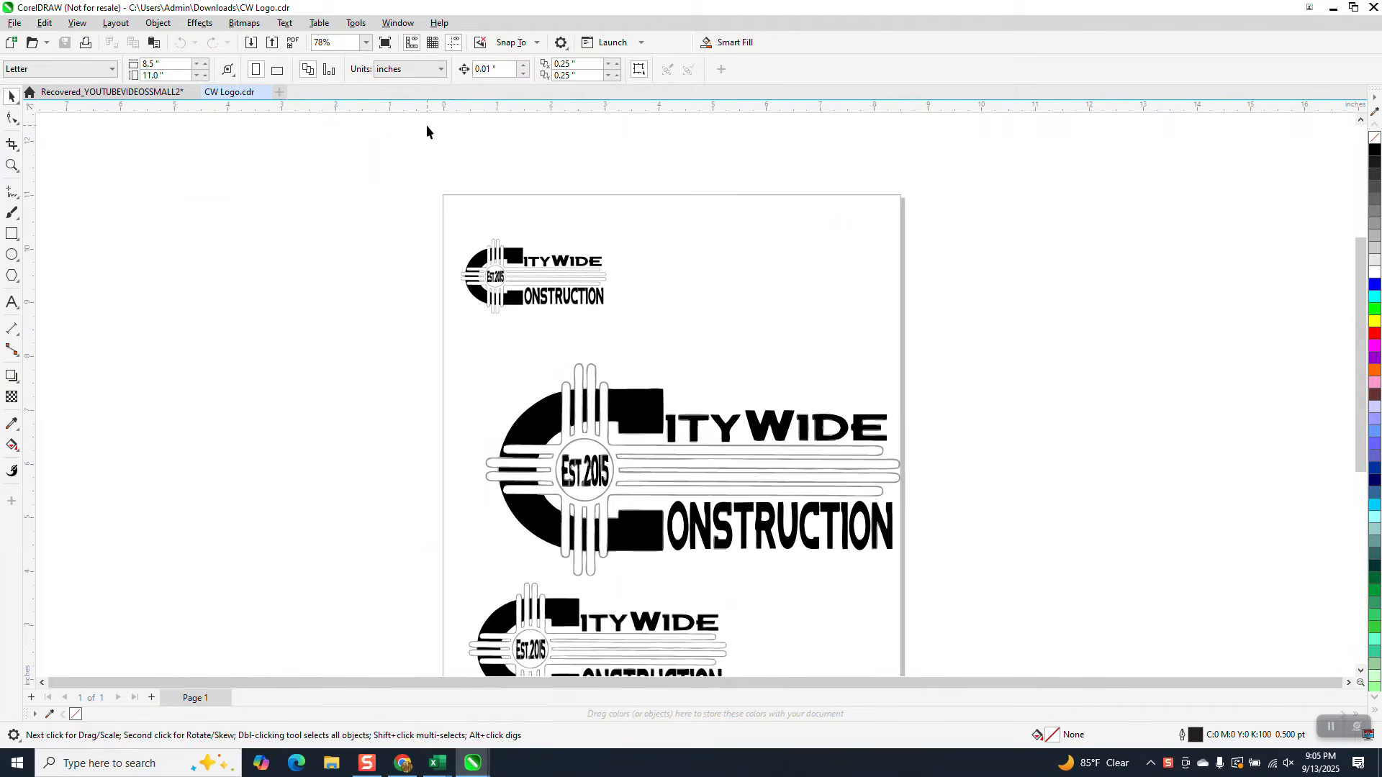
{"action": "left_click", "coordinate": [581, 62]}
{"action": "type", "text": "0"}
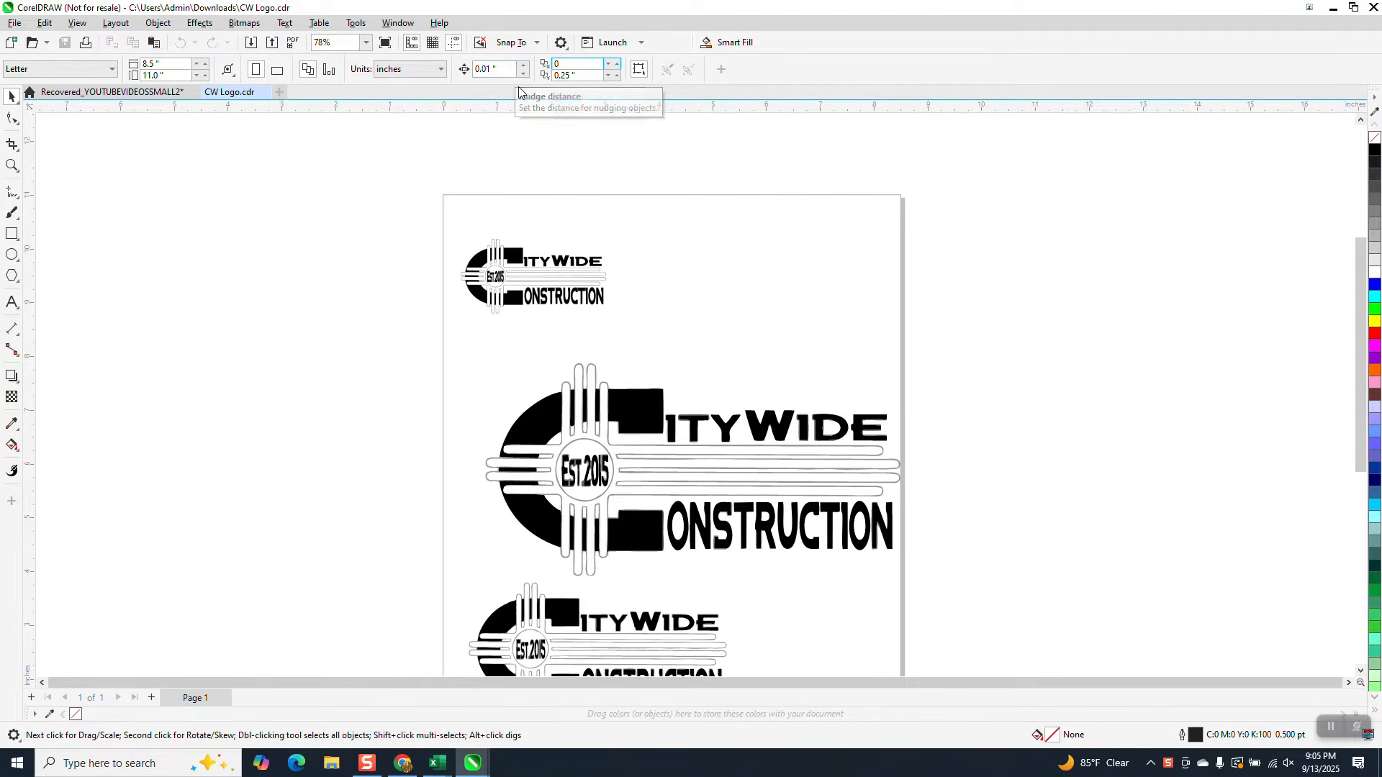
{"action": "key", "text": "Tab"}
{"action": "type", "text": "0"}
{"action": "key", "text": "Return"}
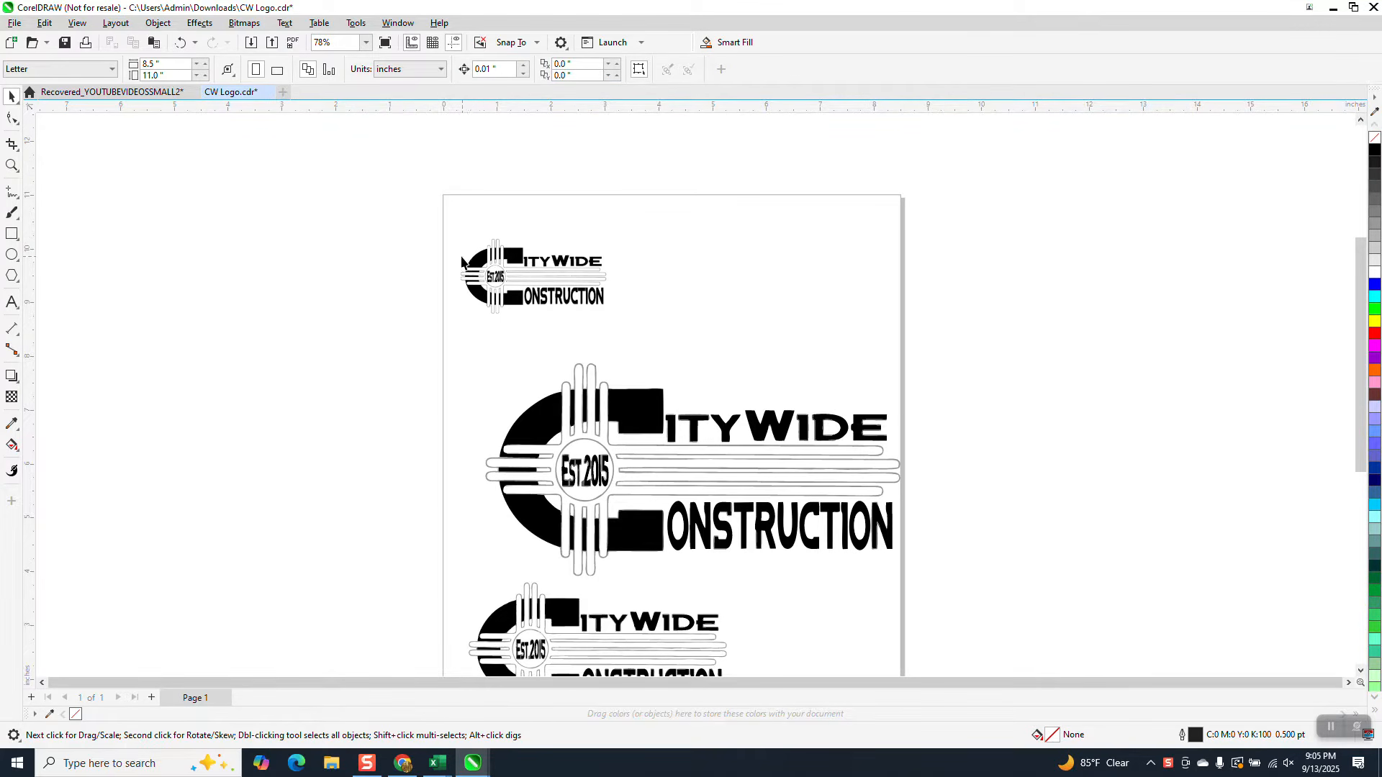
Step: With nothing selected, set the nudge distance to 3 inches
{"action": "left_click", "coordinate": [487, 258]}
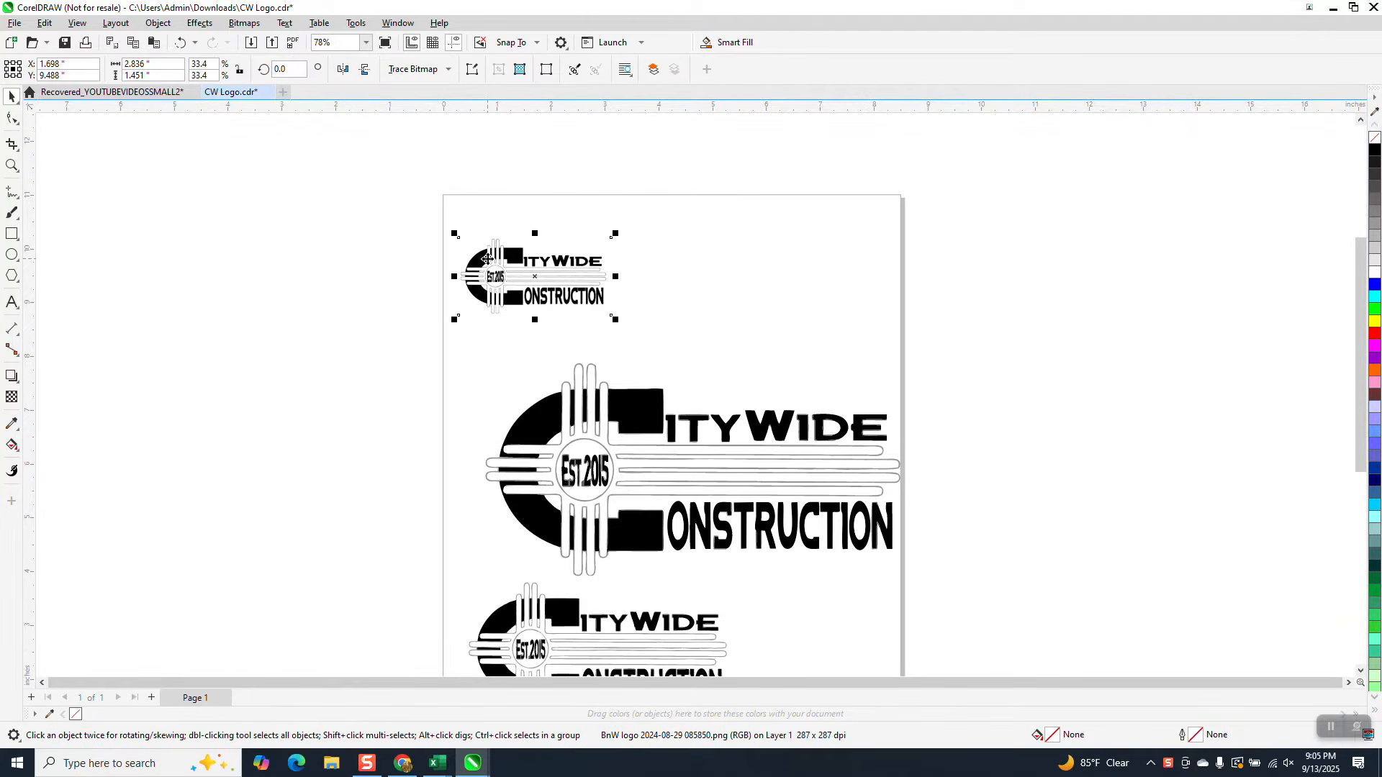
{"action": "left_click", "coordinate": [185, 132]}
{"action": "left_click", "coordinate": [505, 69]}
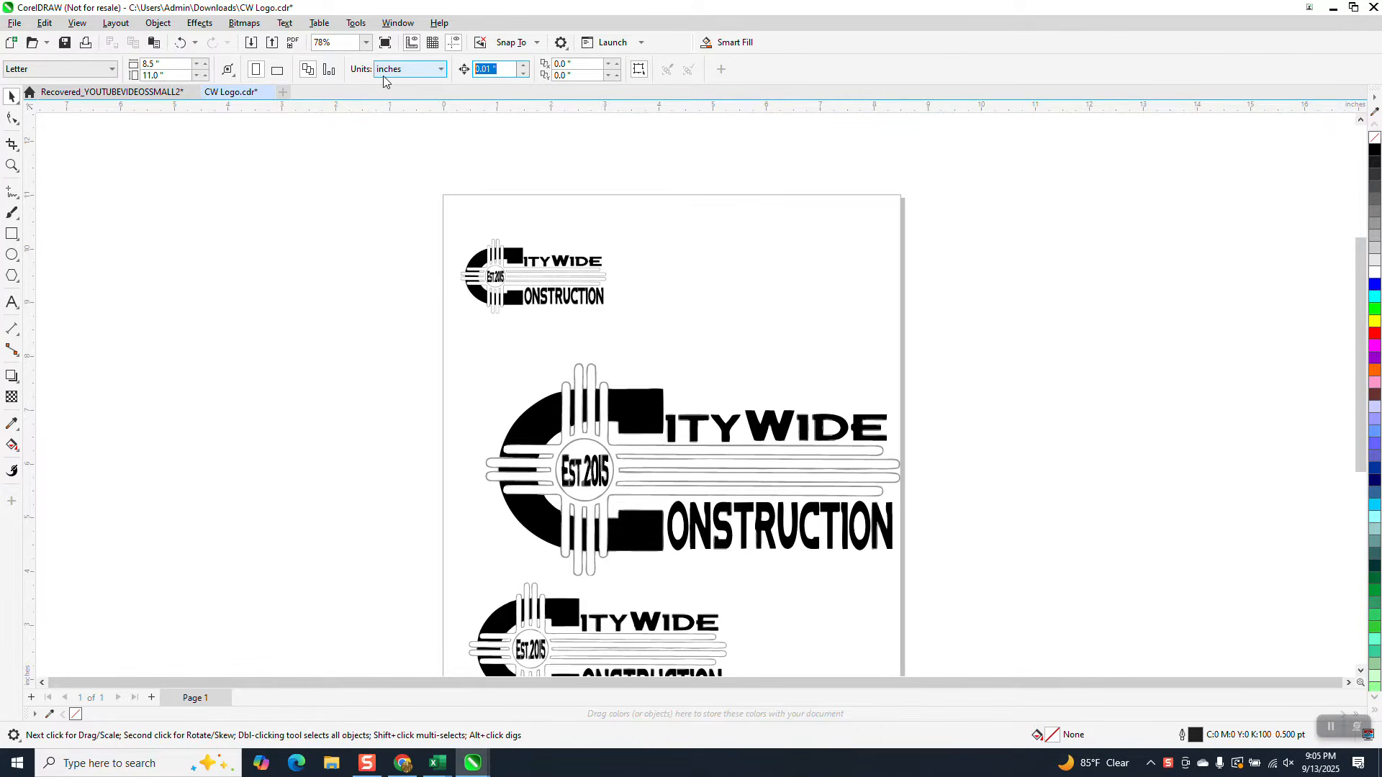
{"action": "type", "text": "3"}
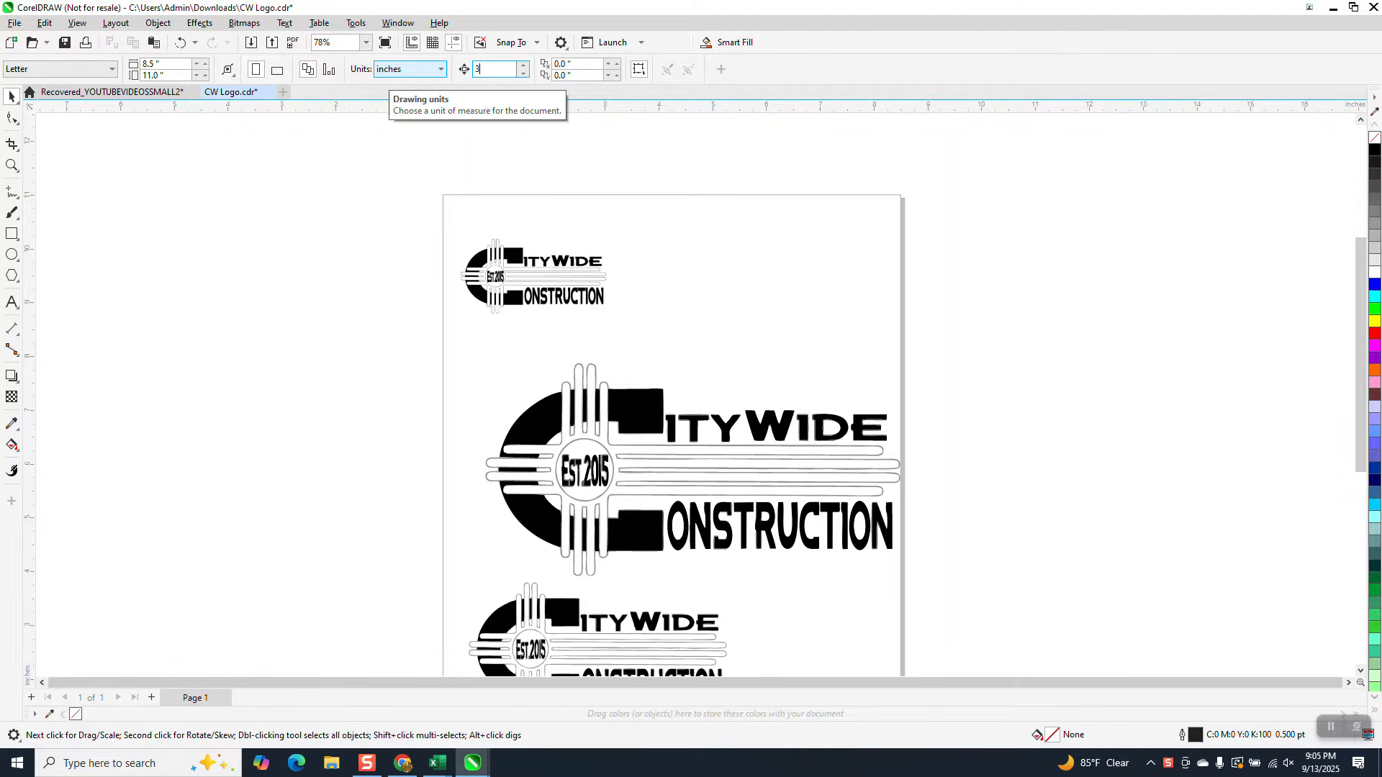
{"action": "key", "text": "Return"}
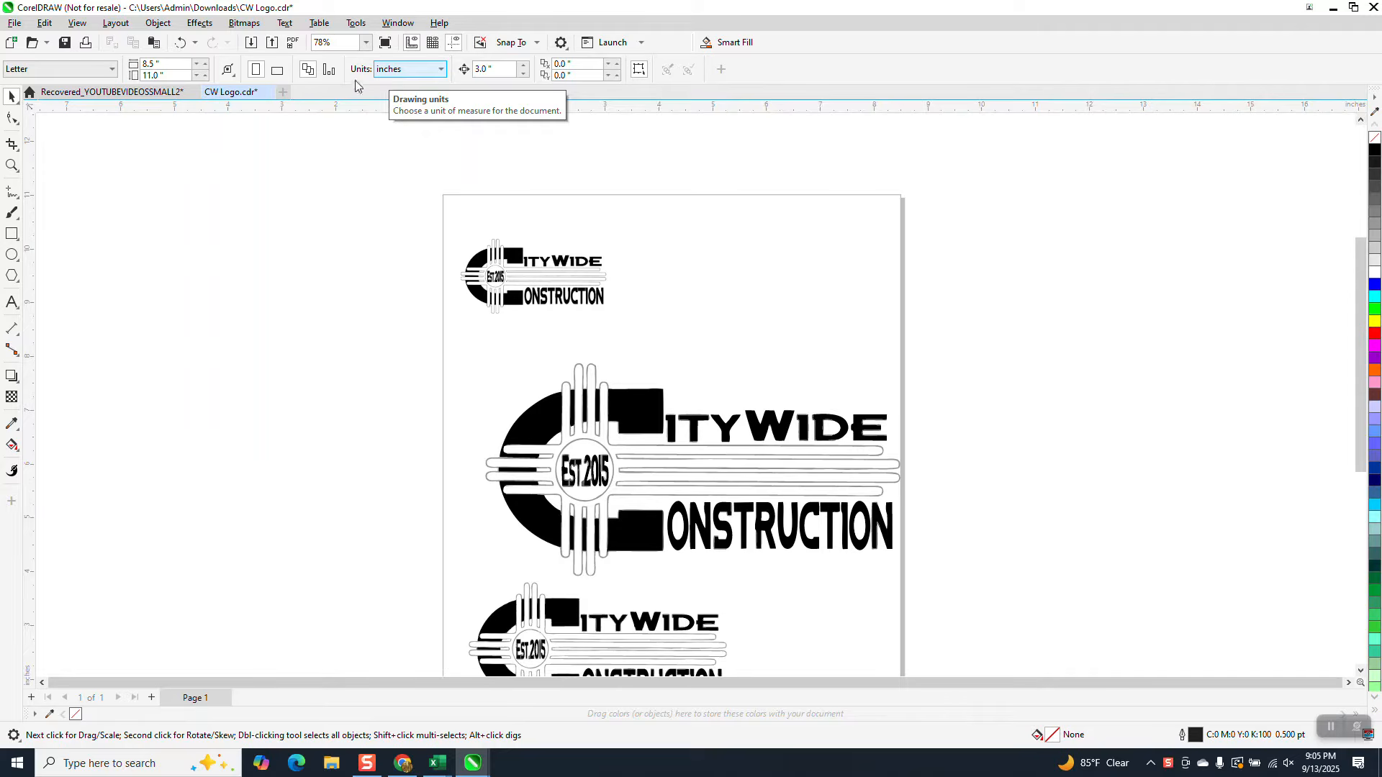
Step: Place a copy of the small logo bitmap beside the page's left edge and select the original on the page
{"action": "left_click", "coordinate": [520, 249]}
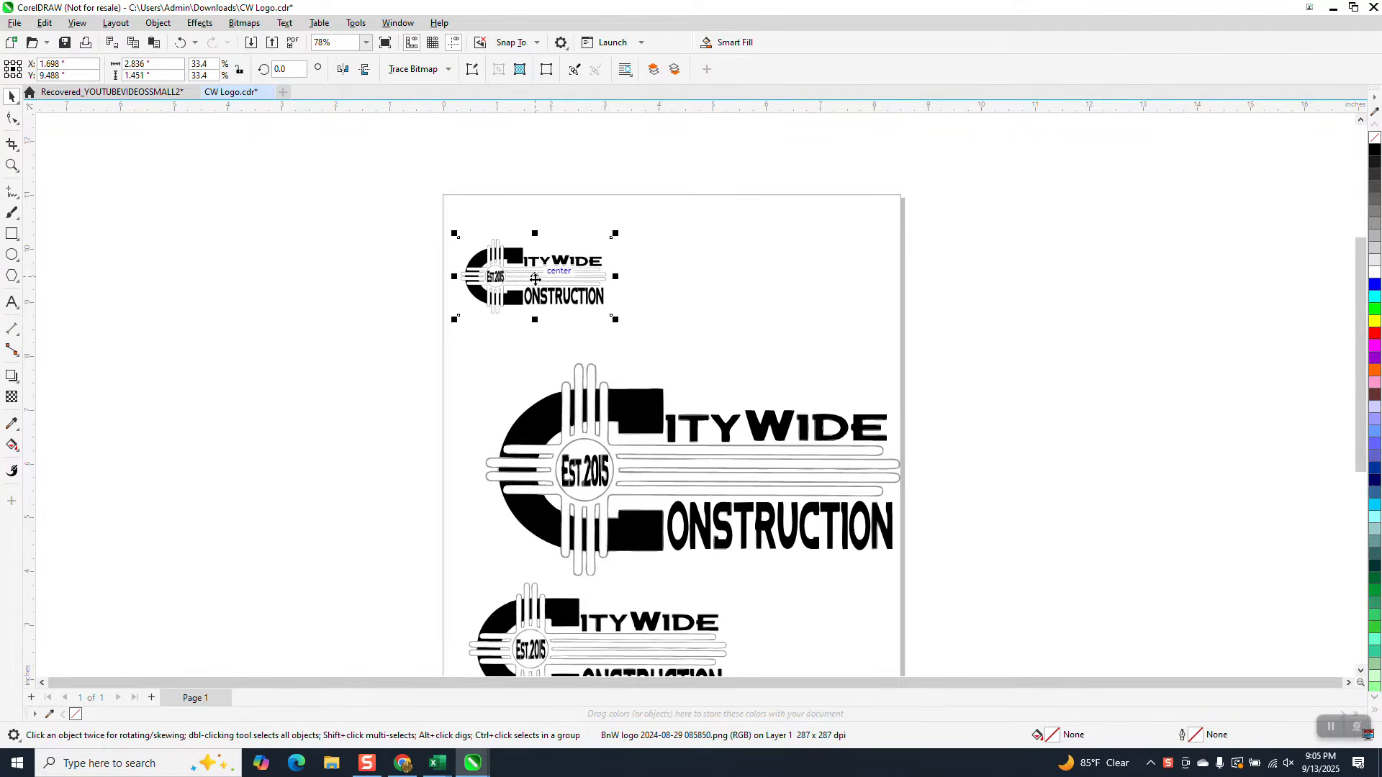
{"action": "left_click_drag", "start_coordinate": [541, 285], "coordinate": [343, 280]}
{"action": "left_click", "coordinate": [506, 256]}
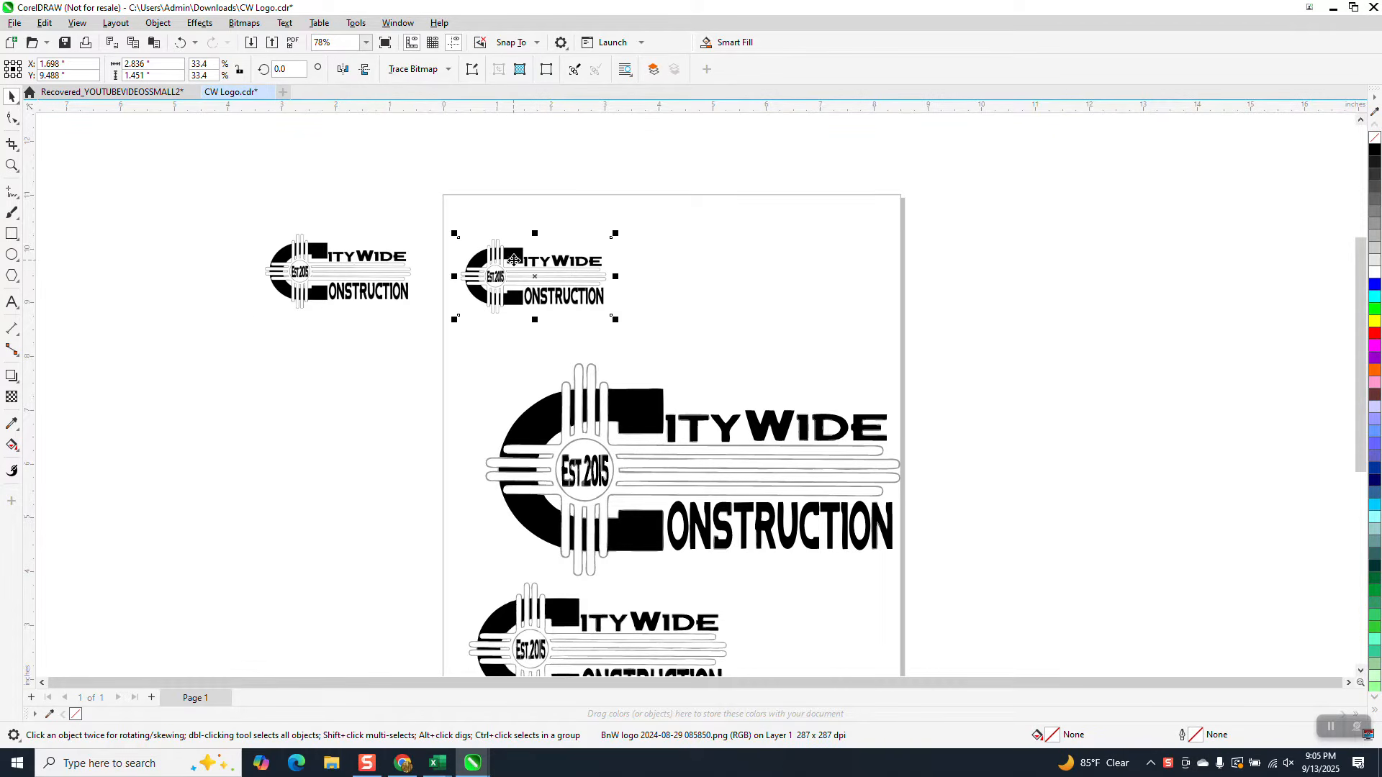
Step: Outline-trace the small logo bitmap as Clipart with color removed from the entire image, and nudge the trace 3 inches right of the original
{"action": "left_click", "coordinate": [449, 69]}
{"action": "mouse_move", "coordinate": [444, 122]}
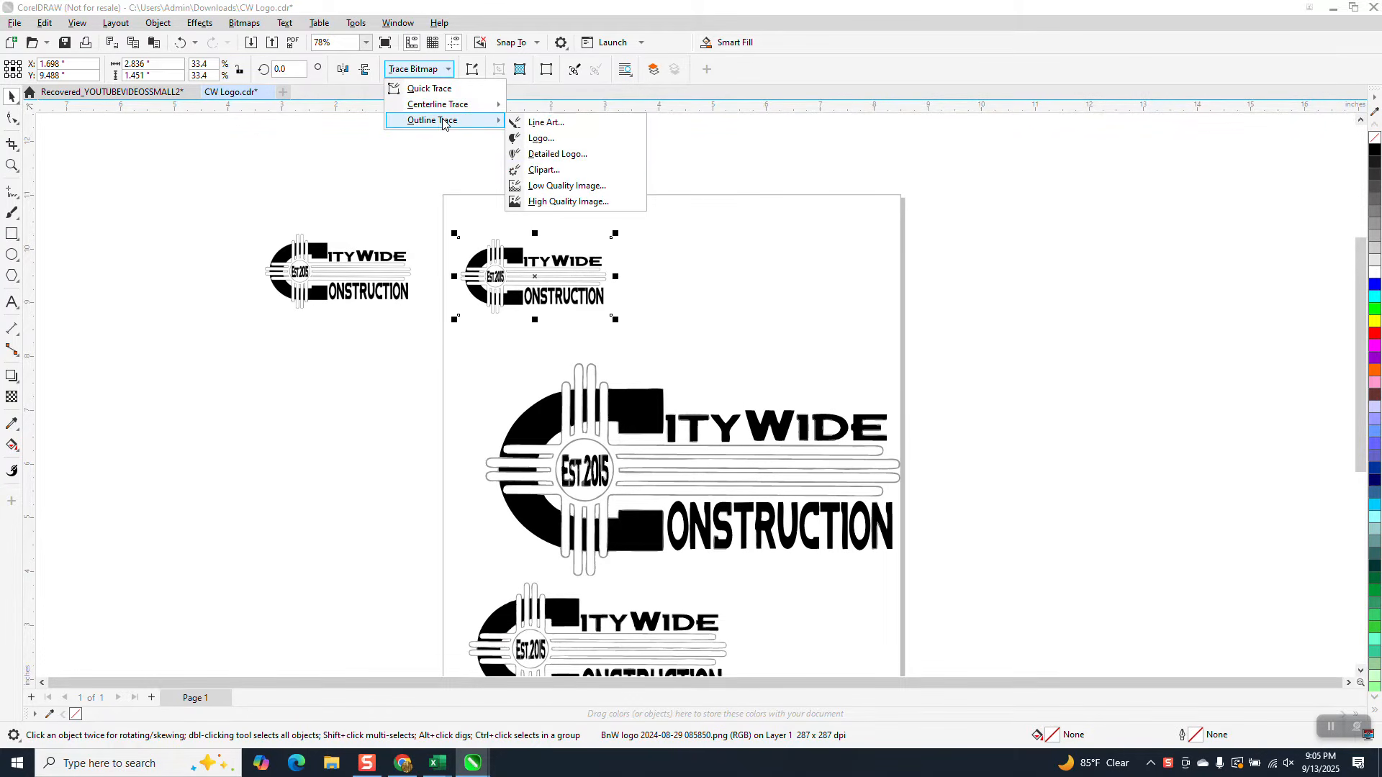
{"action": "left_click", "coordinate": [541, 171]}
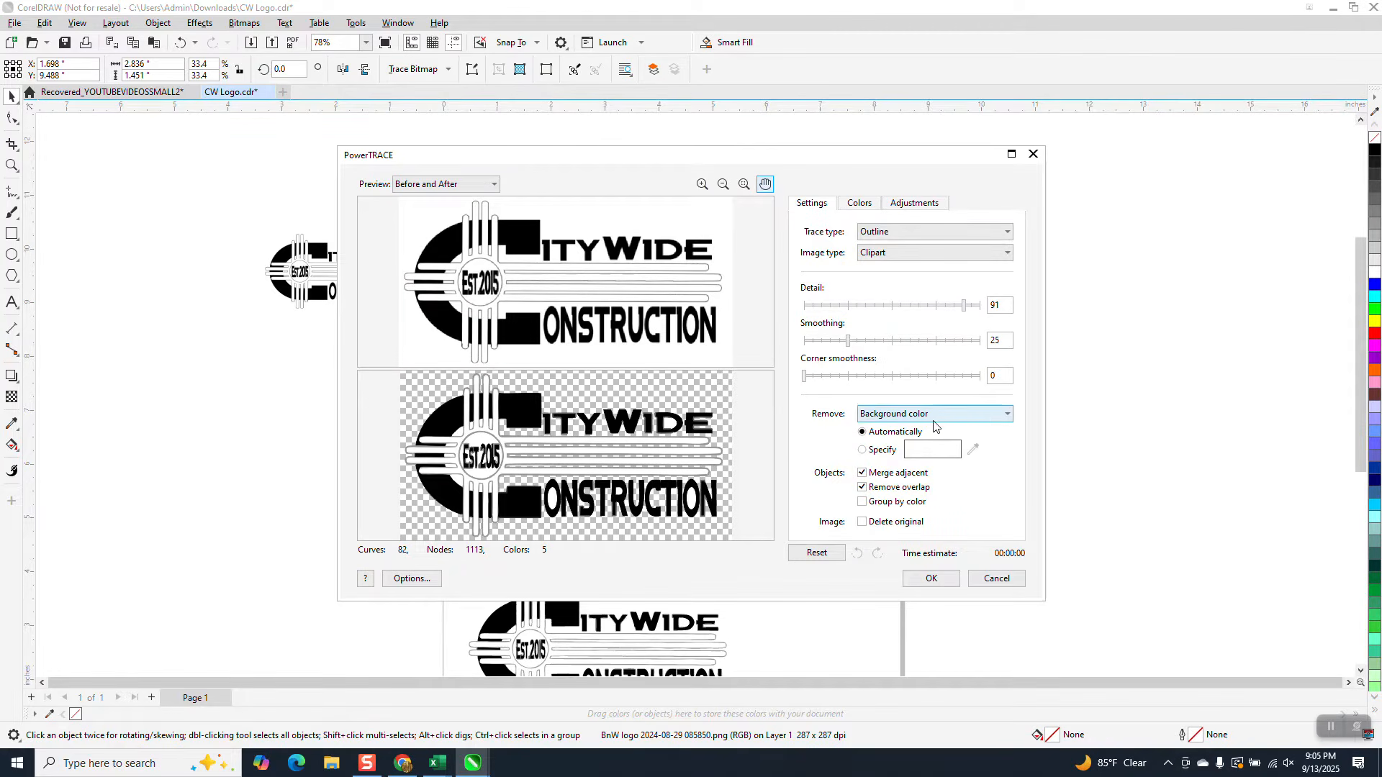
{"action": "left_click", "coordinate": [1006, 421]}
{"action": "left_click", "coordinate": [904, 454]}
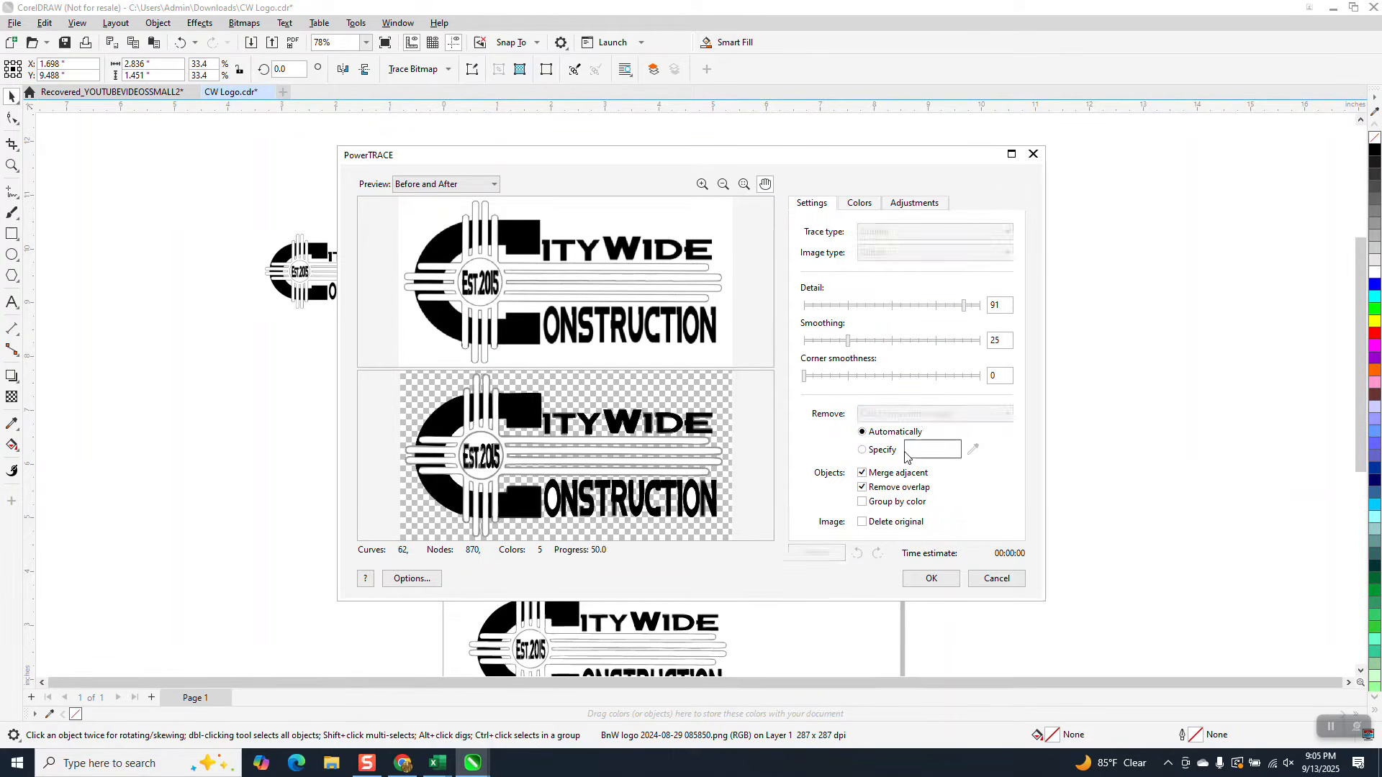
{"action": "left_click", "coordinate": [931, 578]}
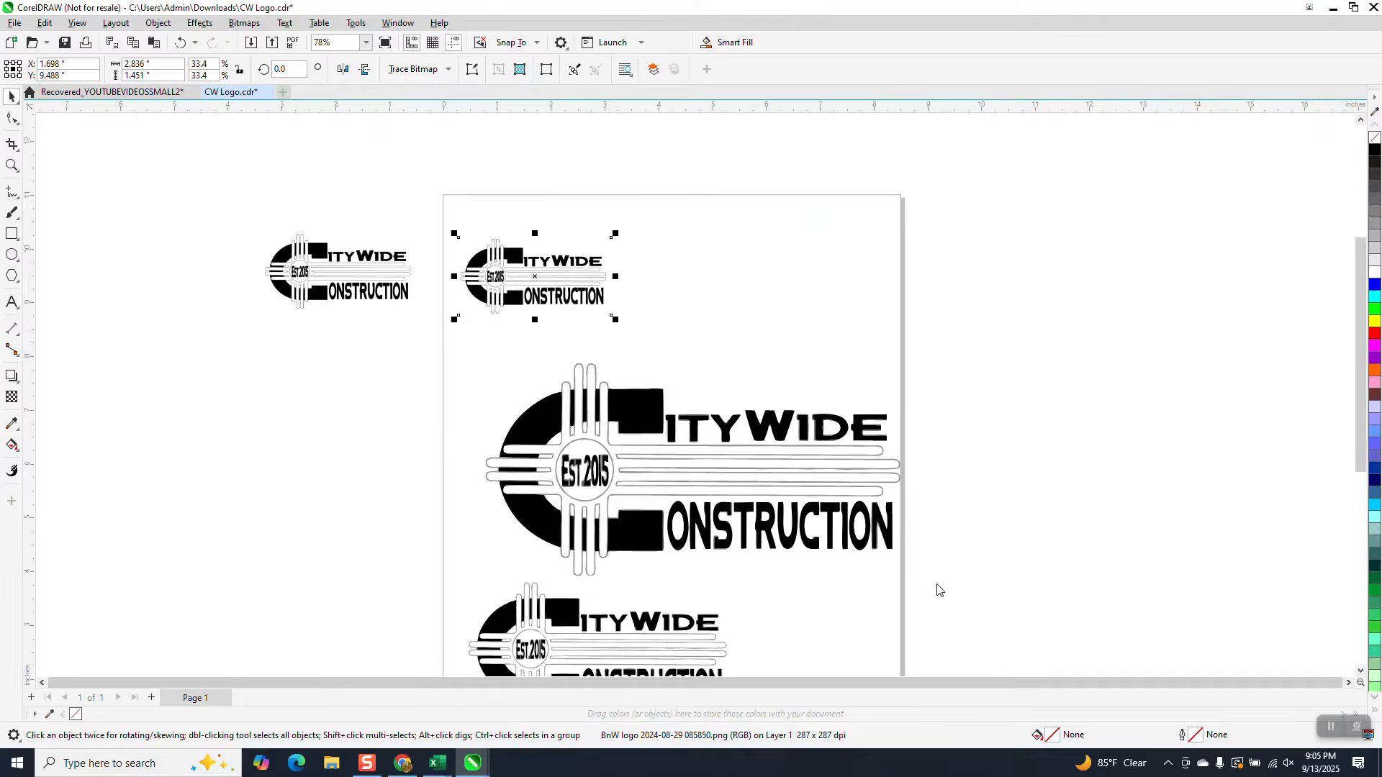
{"action": "key", "text": "Right"}
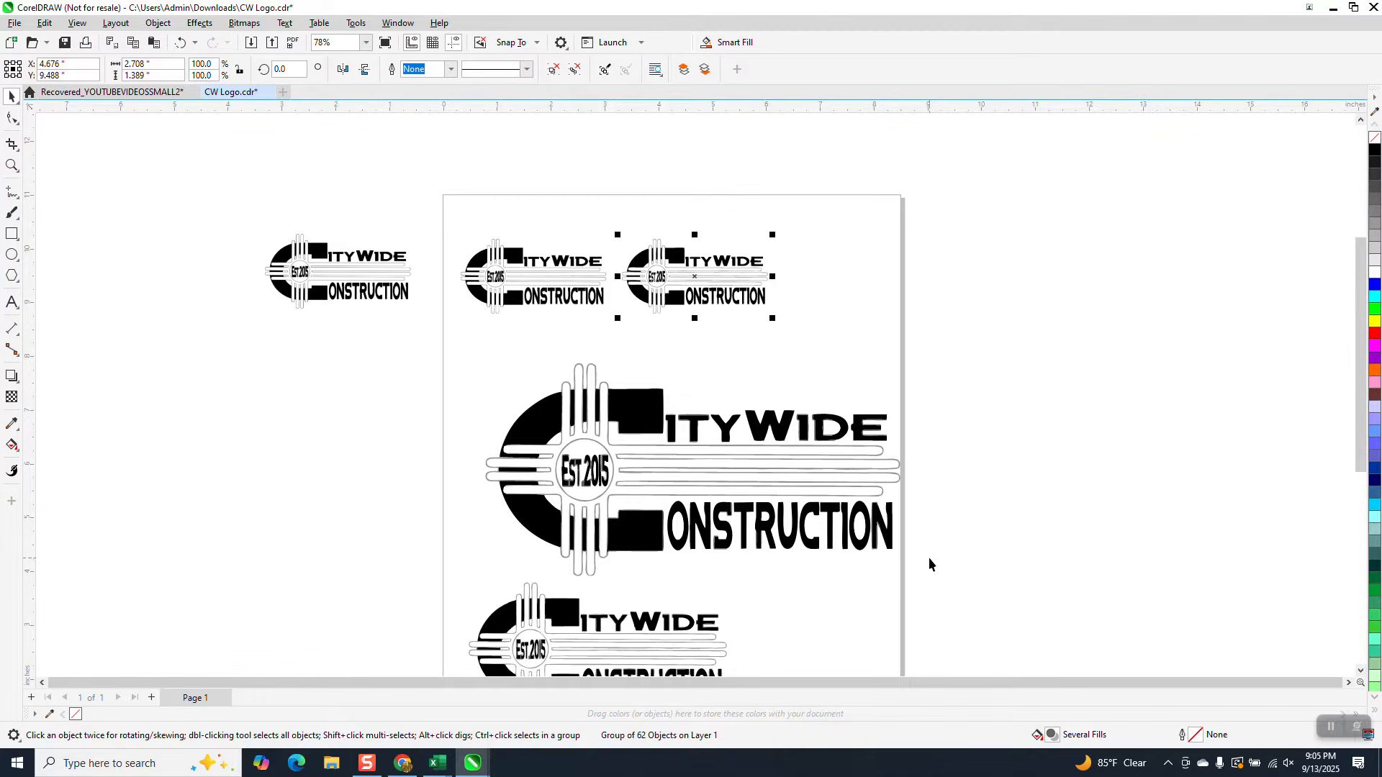
Step: Examine the traced logo's edges and gray fringes around the Est 2015 lettering and the final letters of Wide
{"action": "left_click", "coordinate": [14, 165]}
{"action": "left_click_drag", "start_coordinate": [631, 270], "coordinate": [783, 324]}
{"action": "right_click", "coordinate": [783, 323]}
{"action": "left_click_drag", "start_coordinate": [347, 205], "coordinate": [536, 351]}
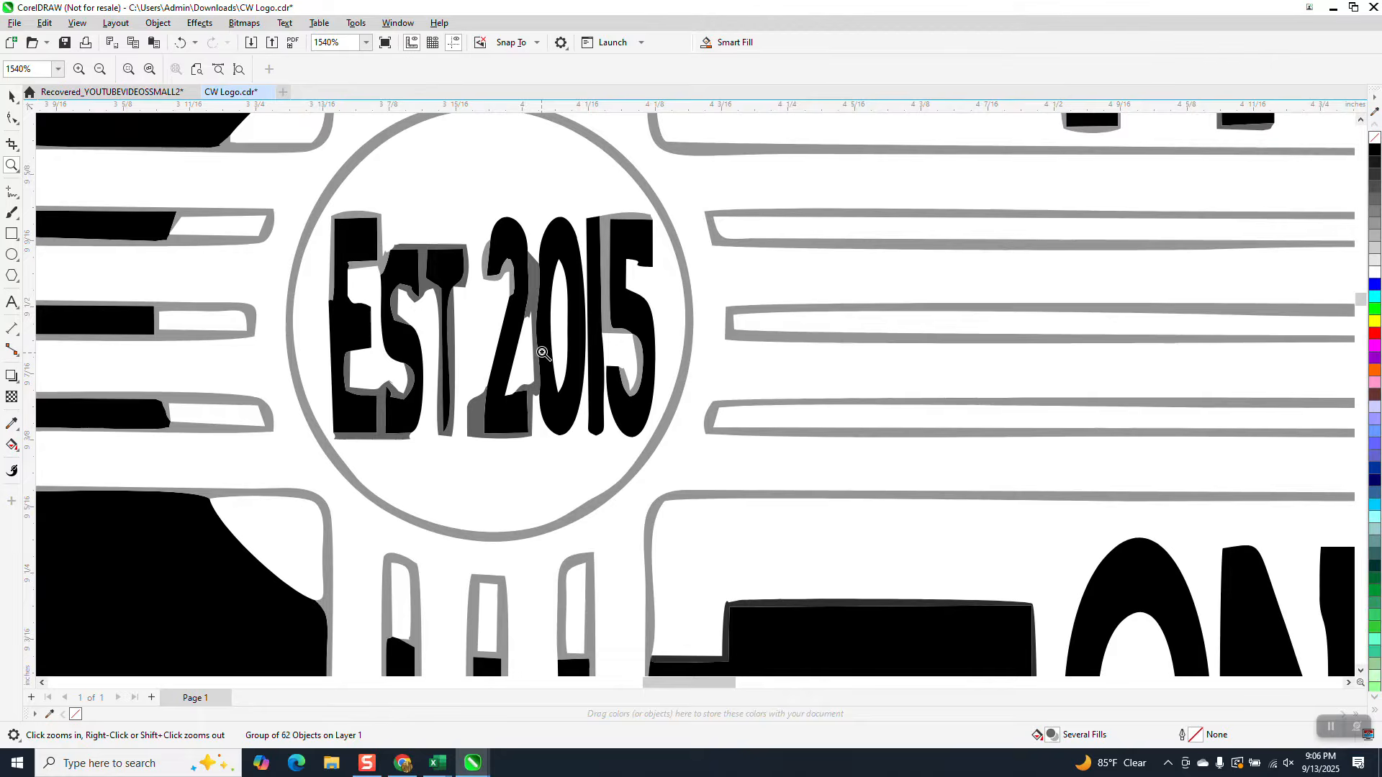
{"action": "scroll", "coordinate": [543, 353], "scroll_direction": "down", "scroll_amount": 5}
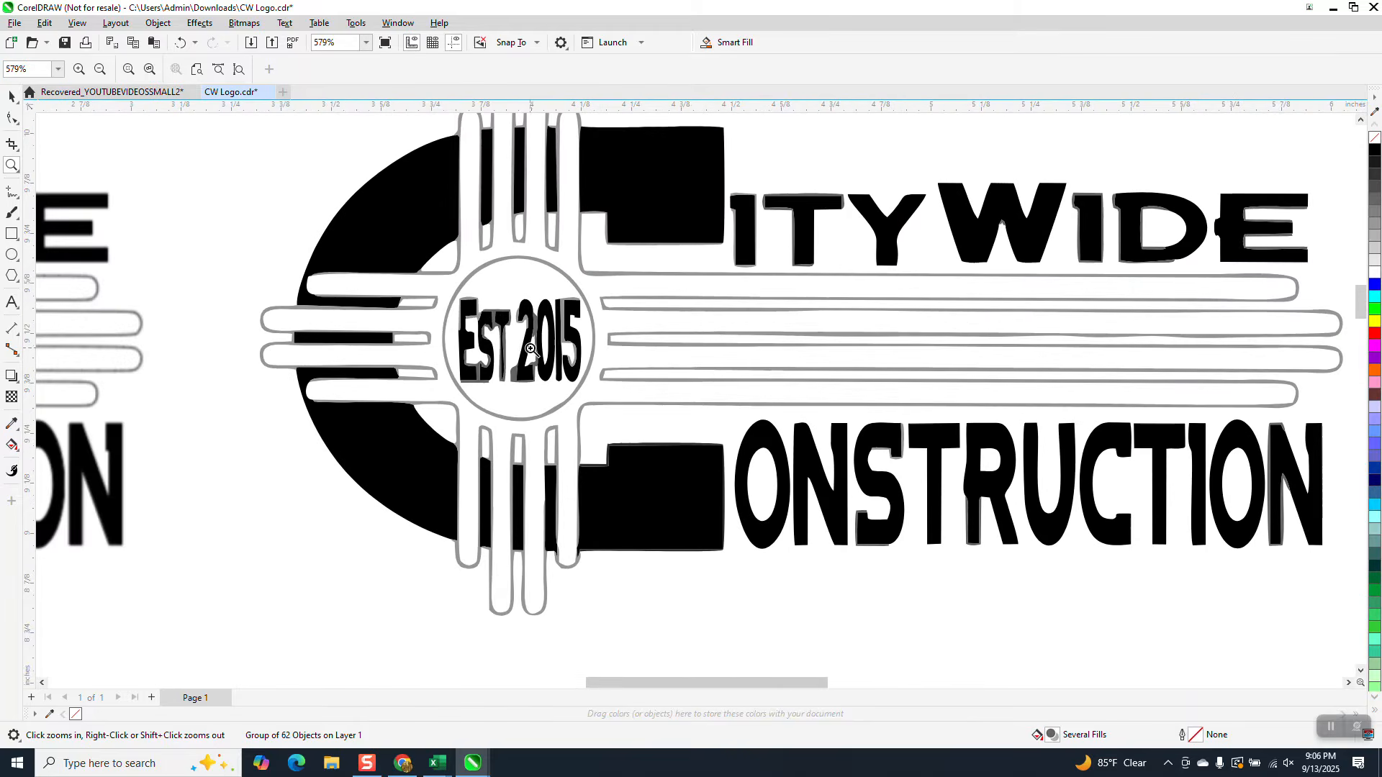
{"action": "scroll", "coordinate": [530, 349], "scroll_direction": "down", "scroll_amount": 1}
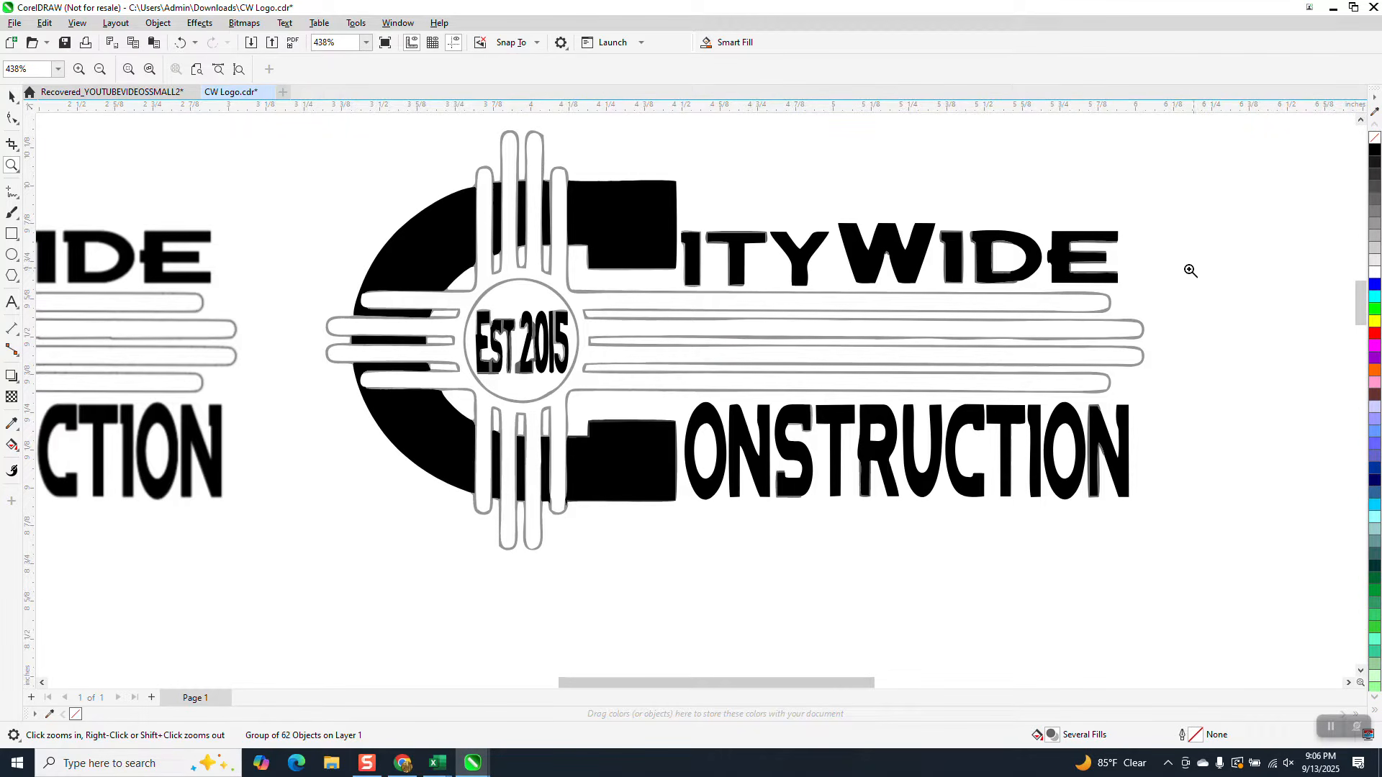
{"action": "left_click_drag", "start_coordinate": [1042, 246], "coordinate": [1080, 277]}
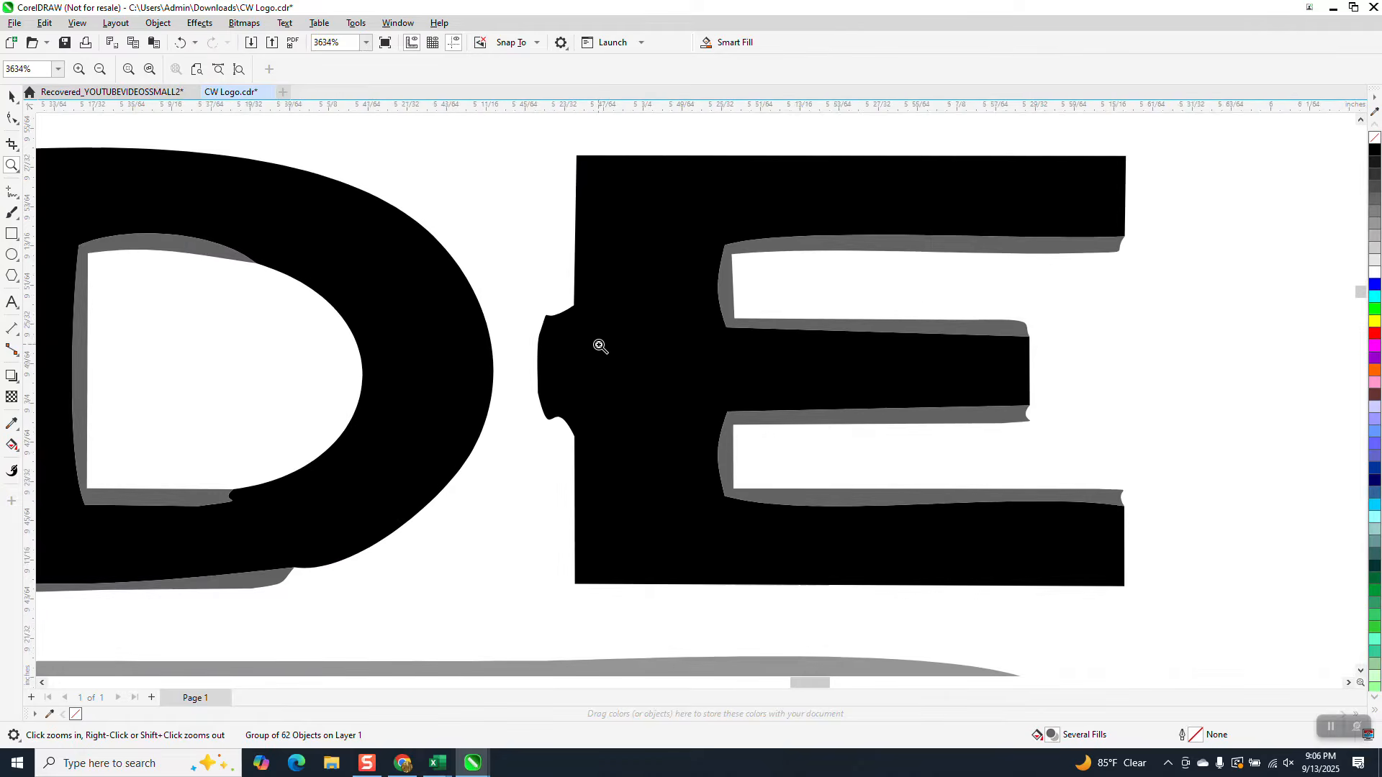
{"action": "scroll", "coordinate": [599, 346], "scroll_direction": "down", "scroll_amount": 10}
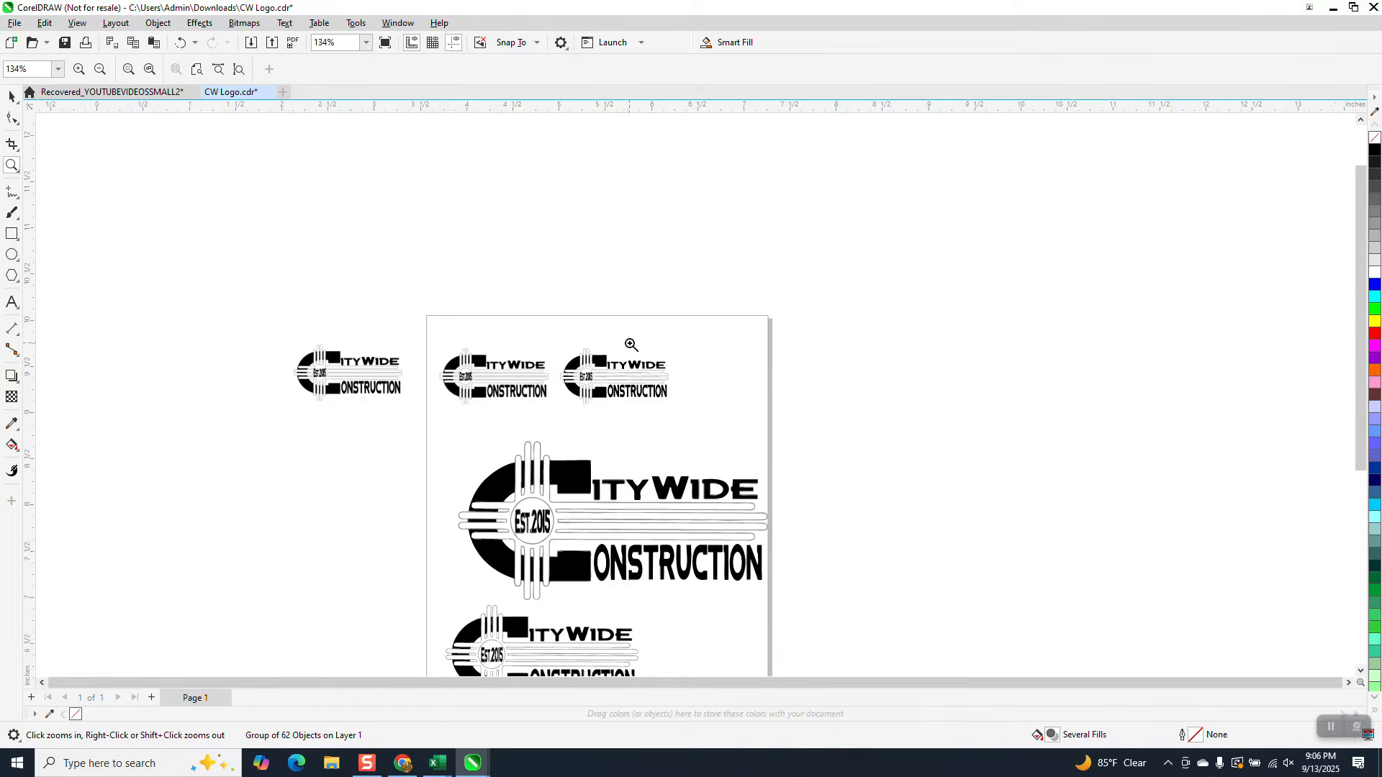
Step: Inspect the bitmap copy beside the page for edge blur around the letters D and E of Wide
{"action": "scroll", "coordinate": [333, 358], "scroll_direction": "down", "scroll_amount": 3}
{"action": "left_click_drag", "start_coordinate": [371, 349], "coordinate": [435, 380]}
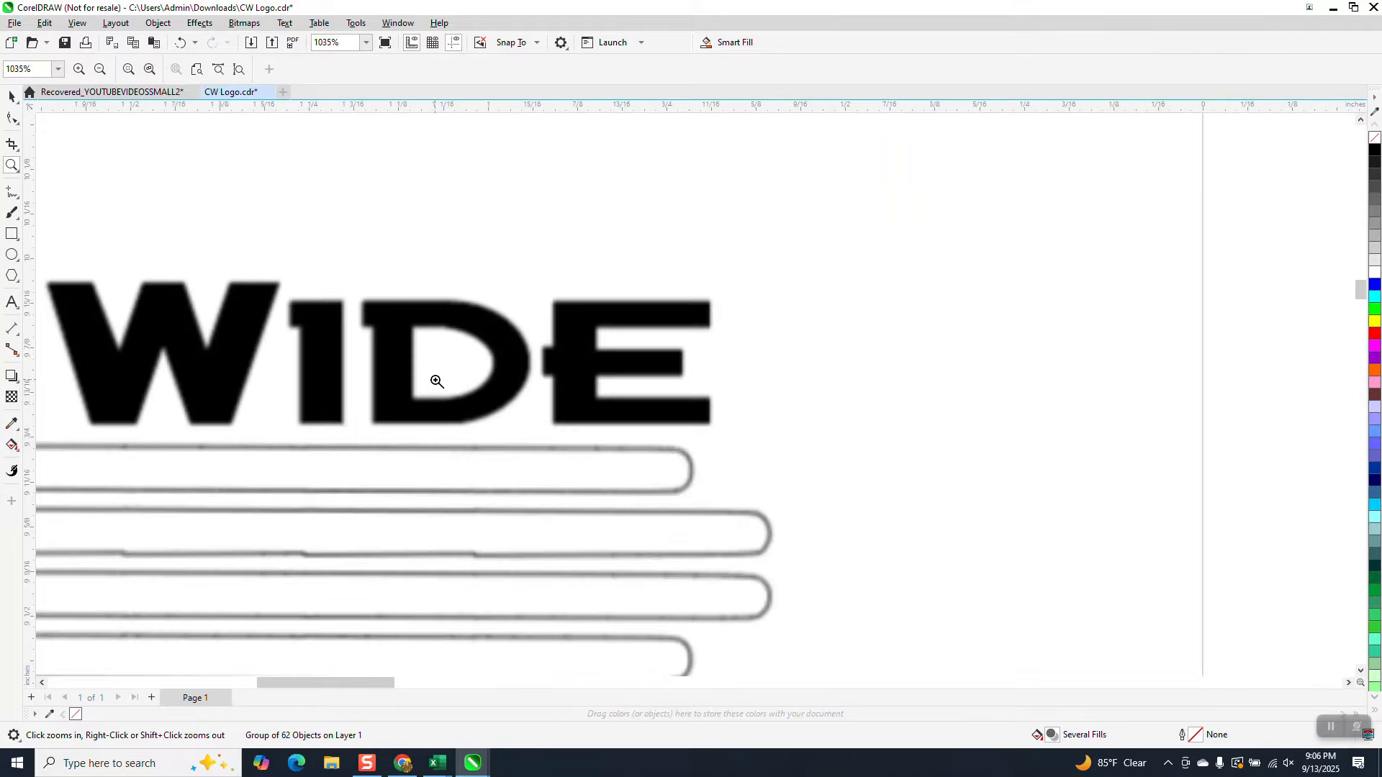
{"action": "left_click_drag", "start_coordinate": [540, 341], "coordinate": [568, 380]}
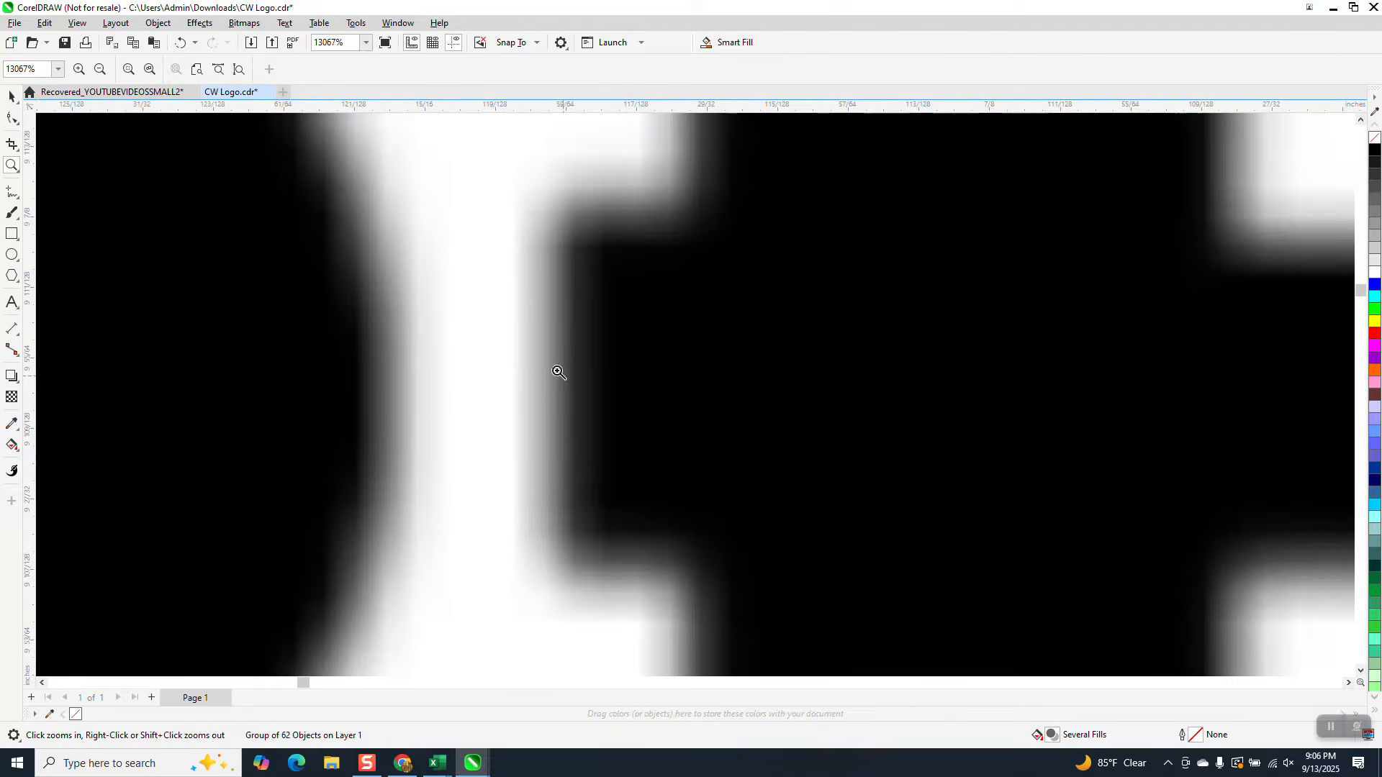
{"action": "scroll", "coordinate": [518, 327], "scroll_direction": "down", "scroll_amount": 3}
{"action": "scroll", "coordinate": [510, 339], "scroll_direction": "down", "scroll_amount": 5}
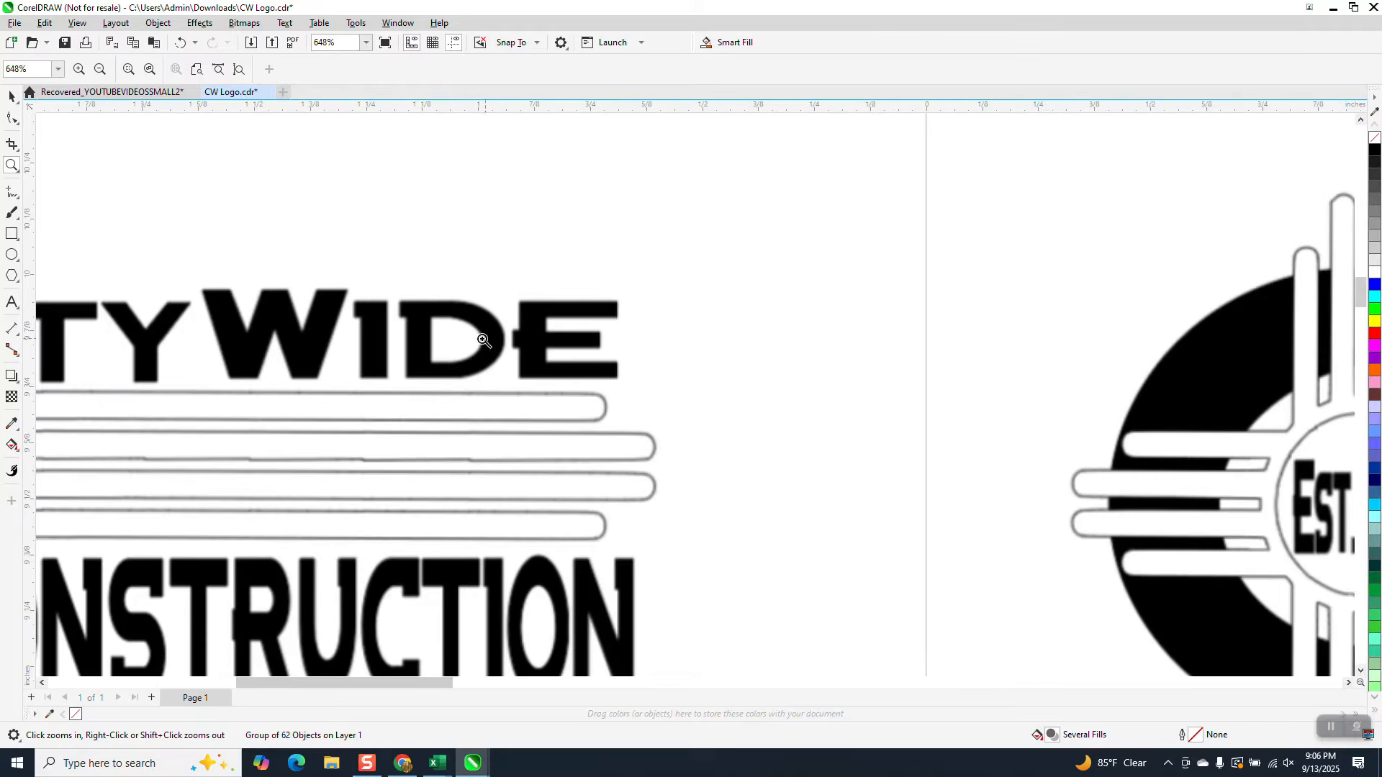
{"action": "scroll", "coordinate": [362, 324], "scroll_direction": "down", "scroll_amount": 1}
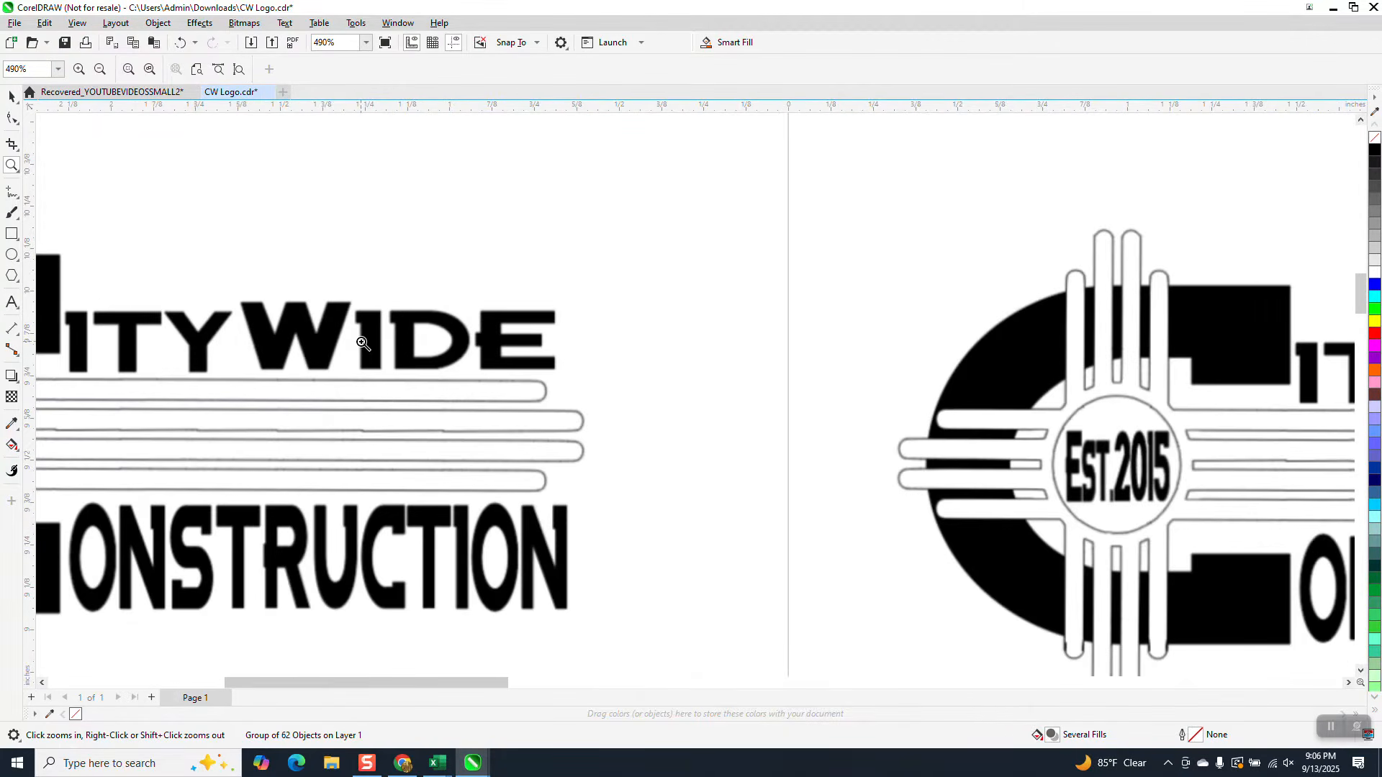
{"action": "scroll", "coordinate": [364, 339], "scroll_direction": "down", "scroll_amount": 2}
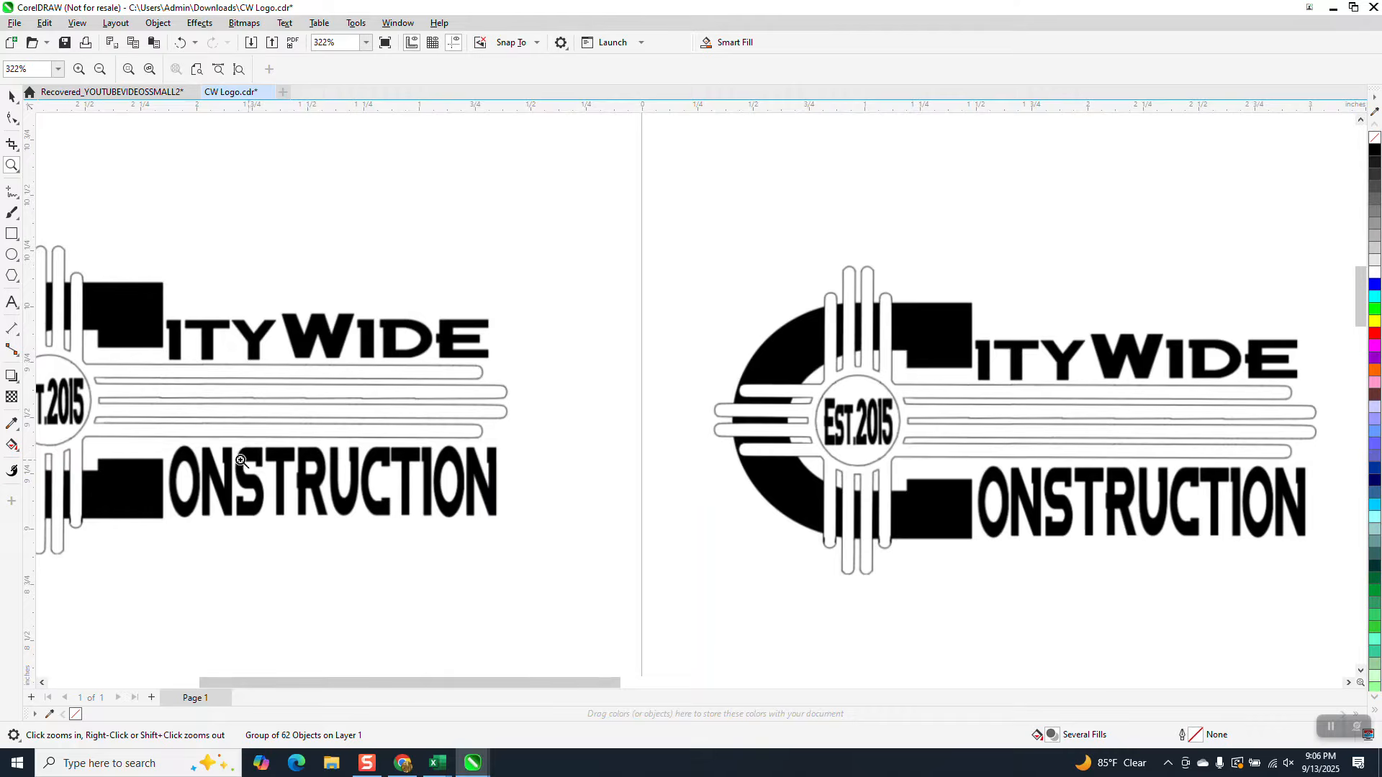
{"action": "scroll", "coordinate": [479, 313], "scroll_direction": "down", "scroll_amount": 1}
Step: Ungroup the traced logo into separate curves and clear the selection
{"action": "left_click", "coordinate": [11, 95]}
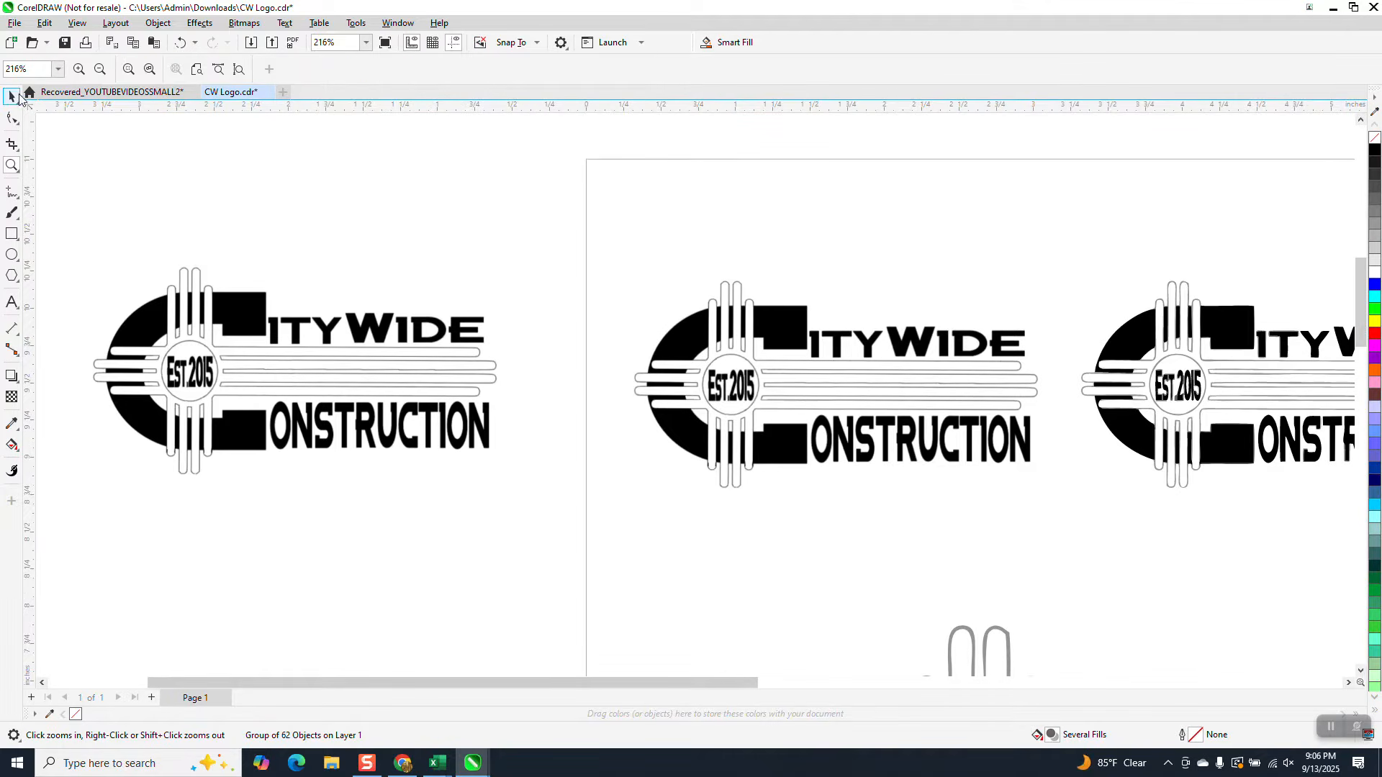
{"action": "scroll", "coordinate": [486, 262], "scroll_direction": "down", "scroll_amount": 1}
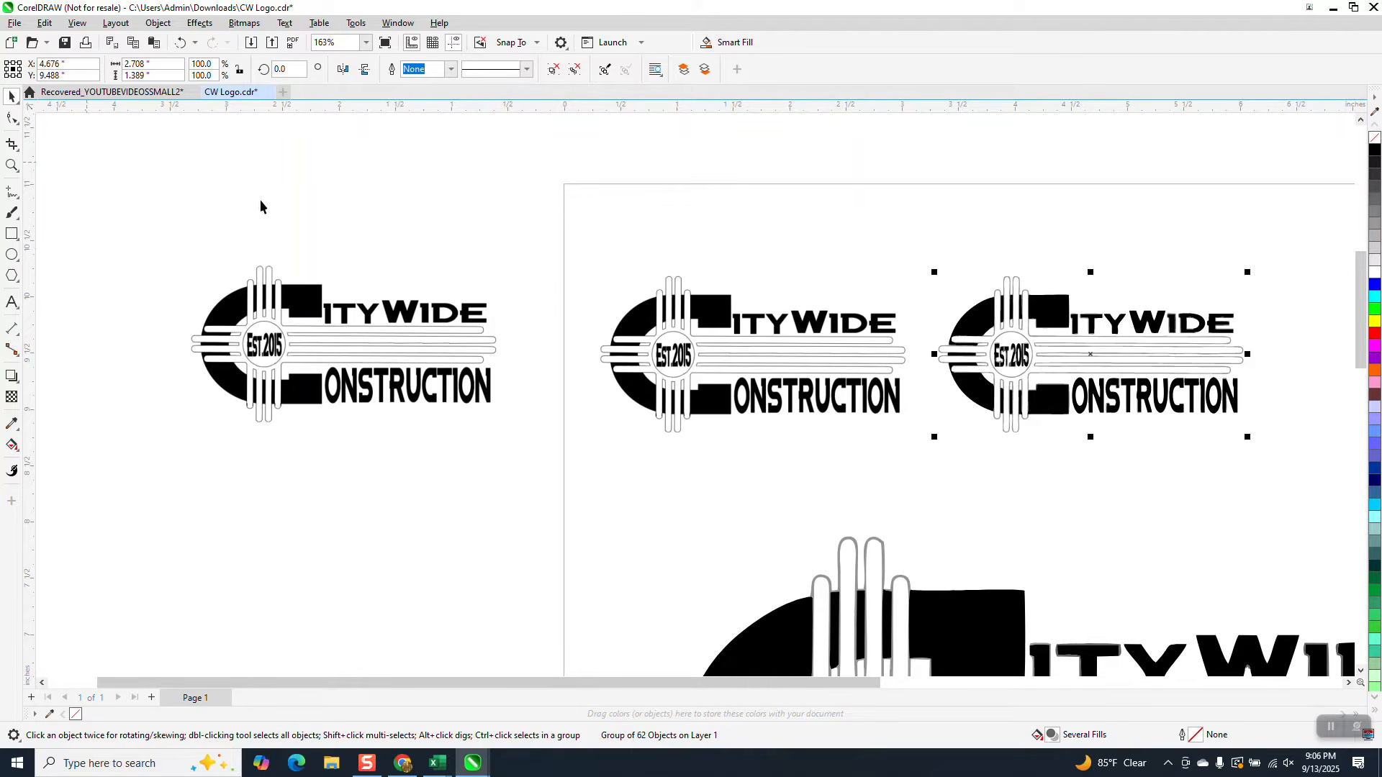
{"action": "left_click", "coordinate": [196, 24]}
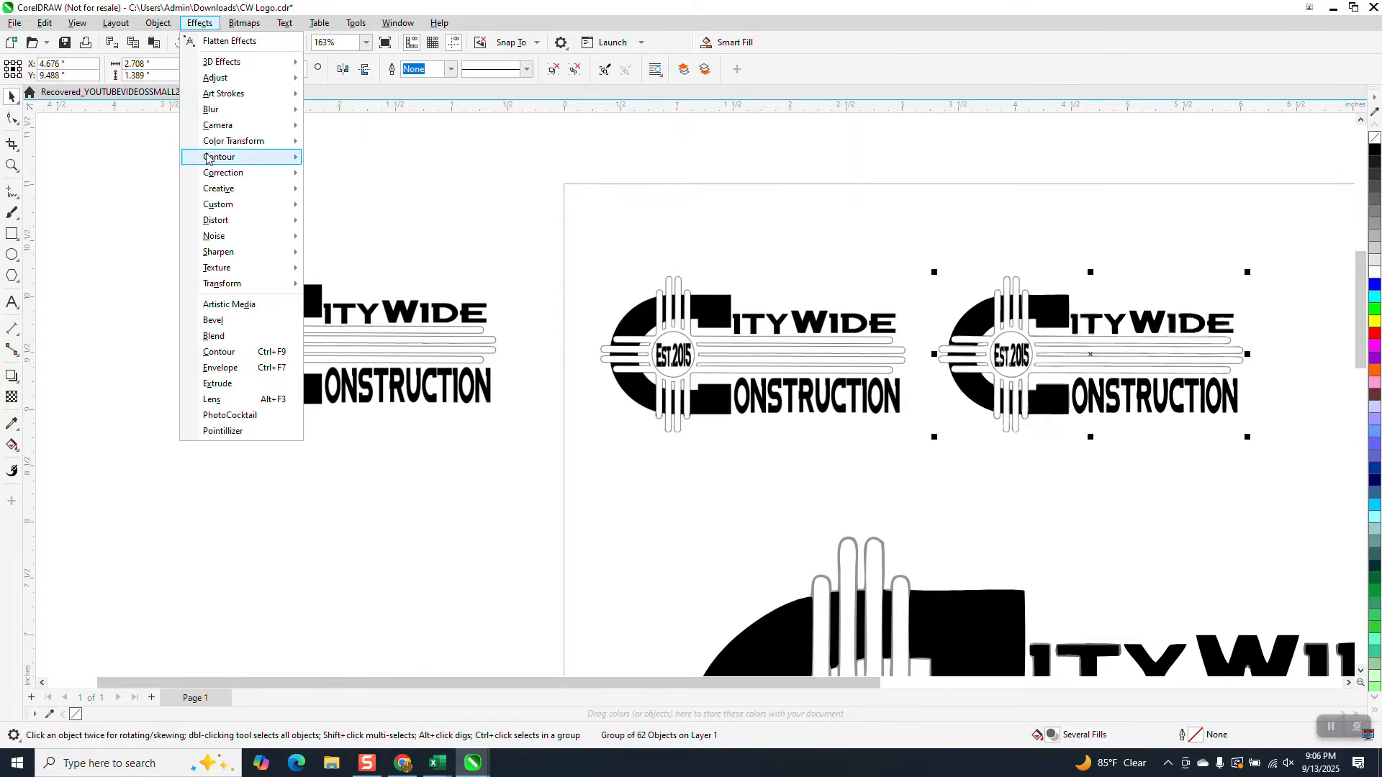
{"action": "mouse_move", "coordinate": [159, 22]}
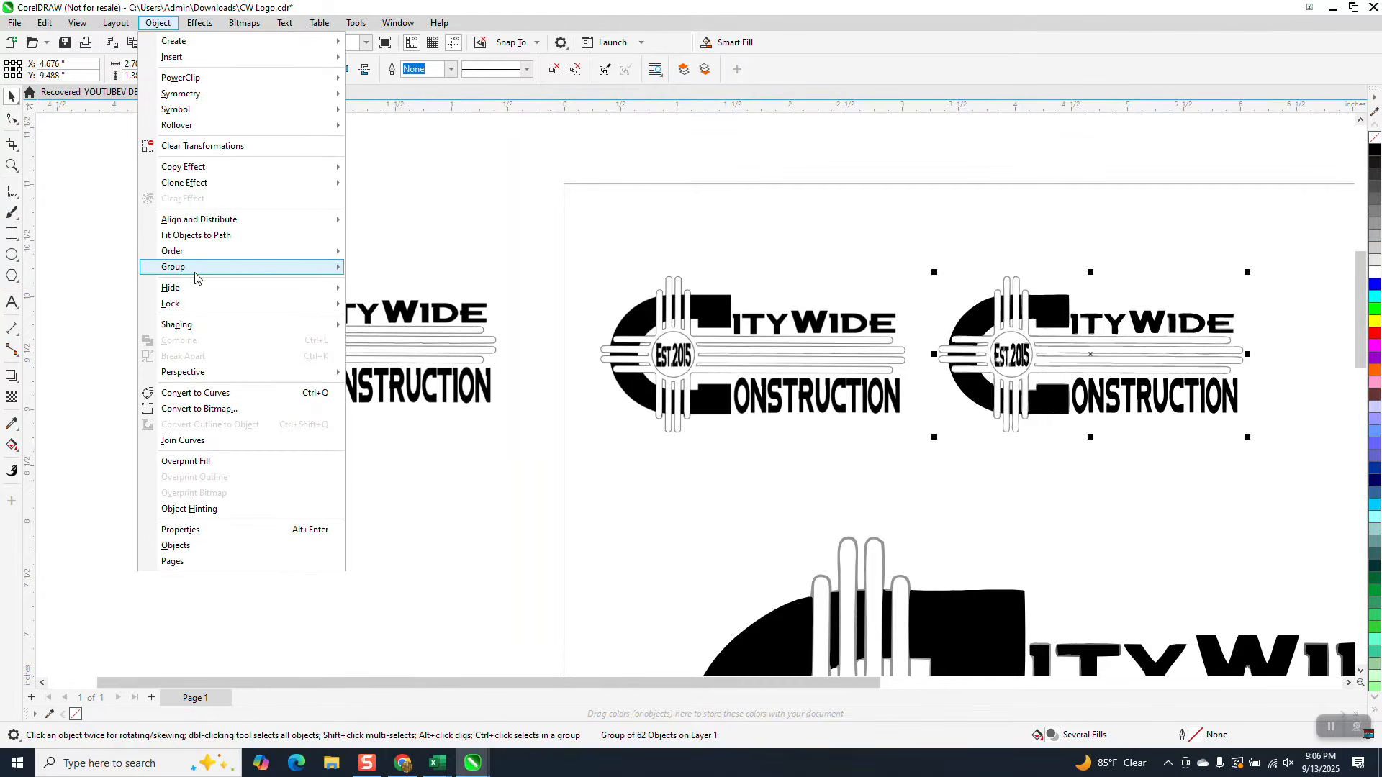
{"action": "mouse_move", "coordinate": [198, 268]}
{"action": "left_click", "coordinate": [394, 286]}
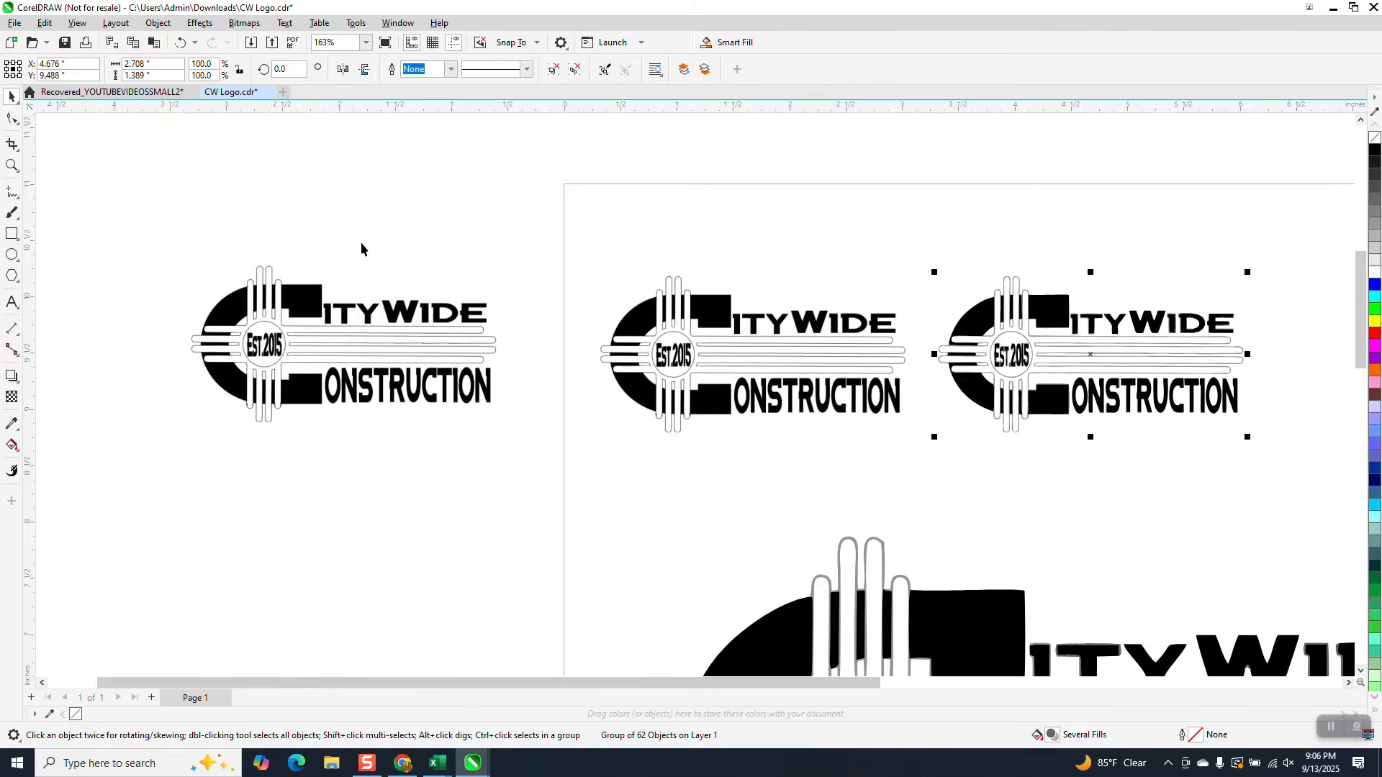
{"action": "scroll", "coordinate": [364, 247], "scroll_direction": "down", "scroll_amount": 3}
{"action": "left_click", "coordinate": [920, 188]}
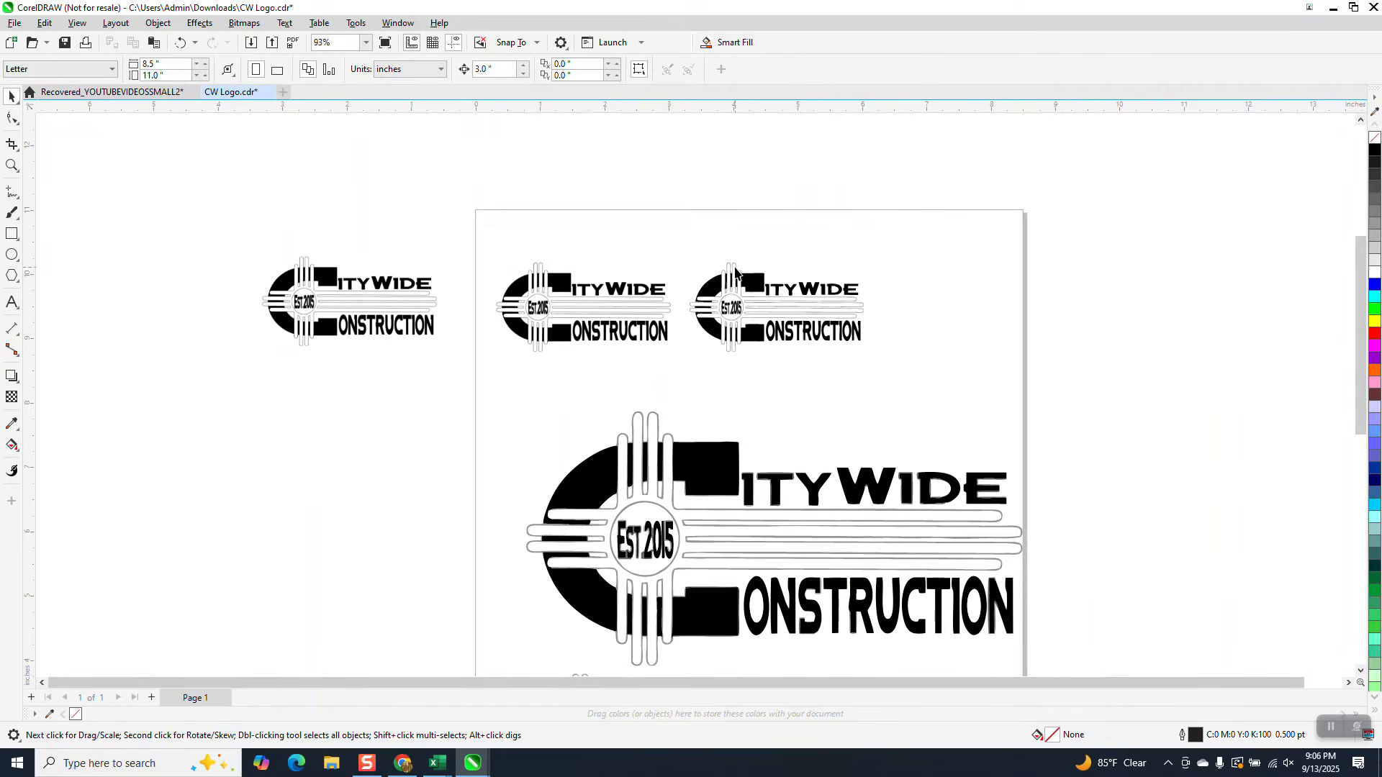
Step: Move the large gray outline curve of the ungrouped trace 3 inches up, away from the black shapes
{"action": "left_click", "coordinate": [737, 272]}
{"action": "key", "text": "Up"}
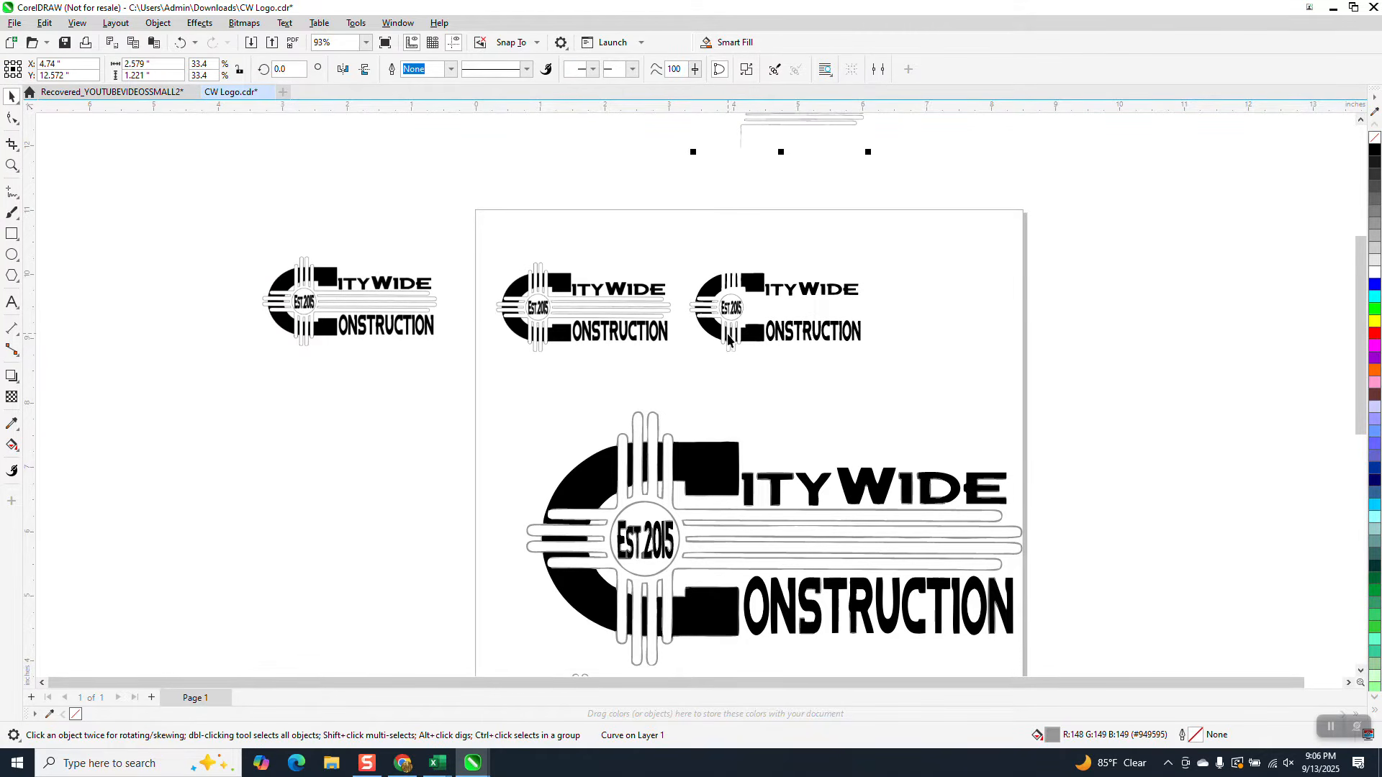
{"action": "left_click", "coordinate": [11, 165]}
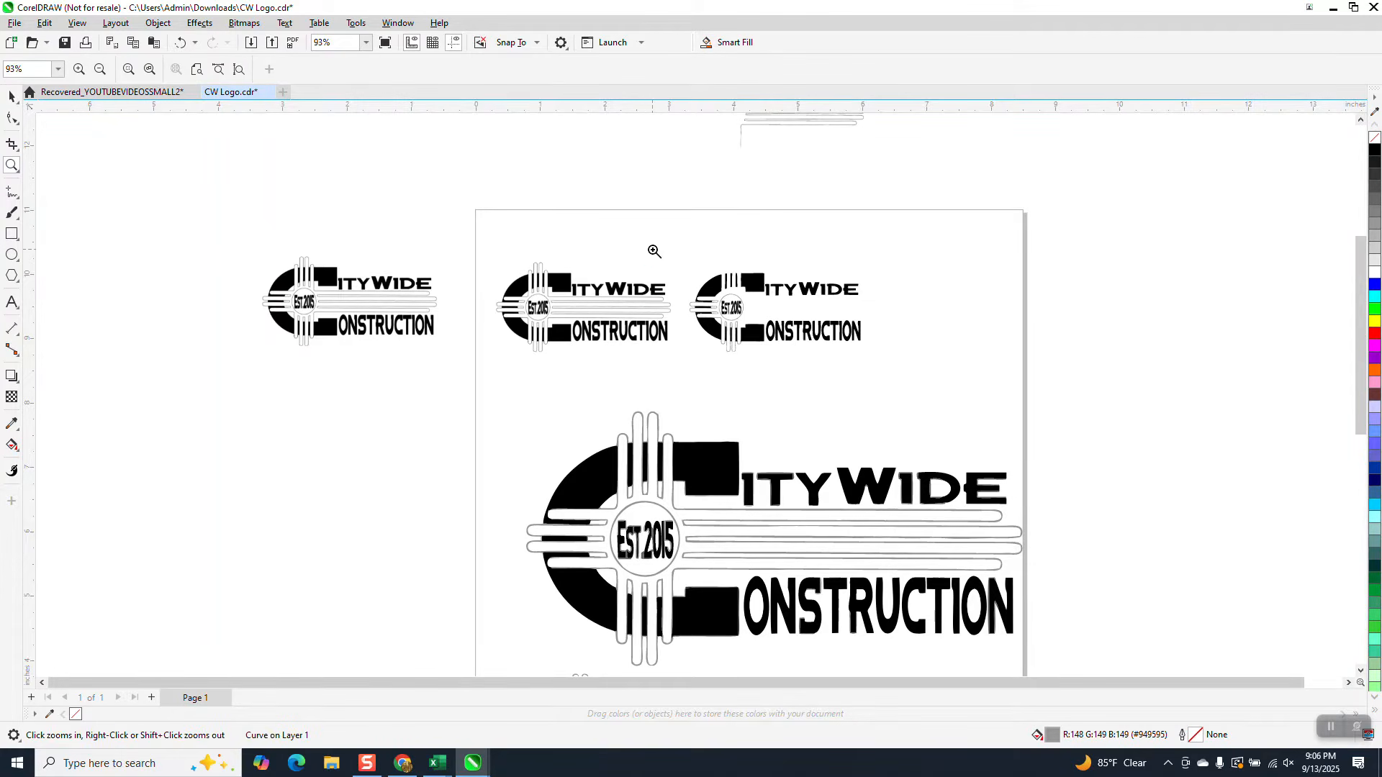
{"action": "left_click_drag", "start_coordinate": [648, 252], "coordinate": [910, 423]}
{"action": "left_click", "coordinate": [12, 97]}
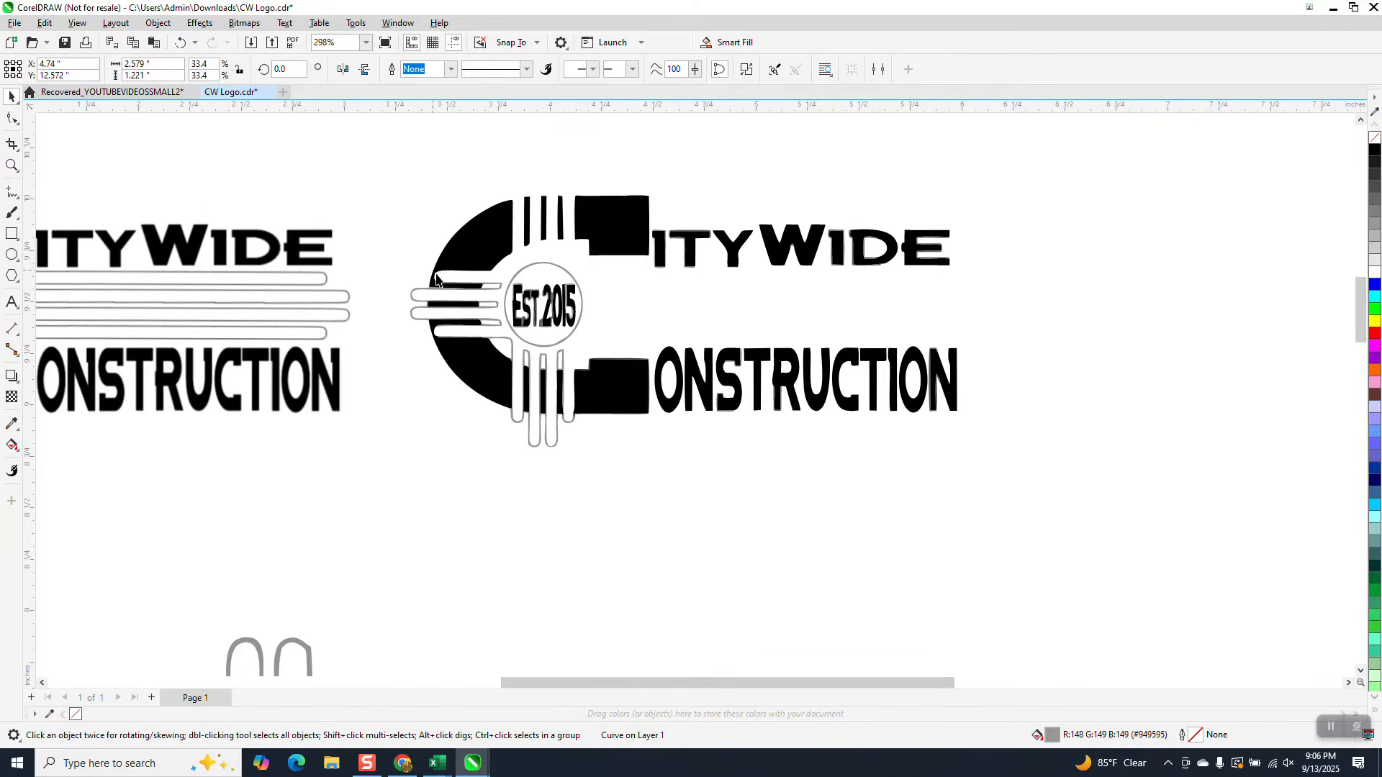
Step: Move the gray circle around Est 2015 and the remaining gray ray outlines 3 inches up, away from the black shapes
{"action": "left_click", "coordinate": [557, 364]}
{"action": "left_click", "coordinate": [571, 334]}
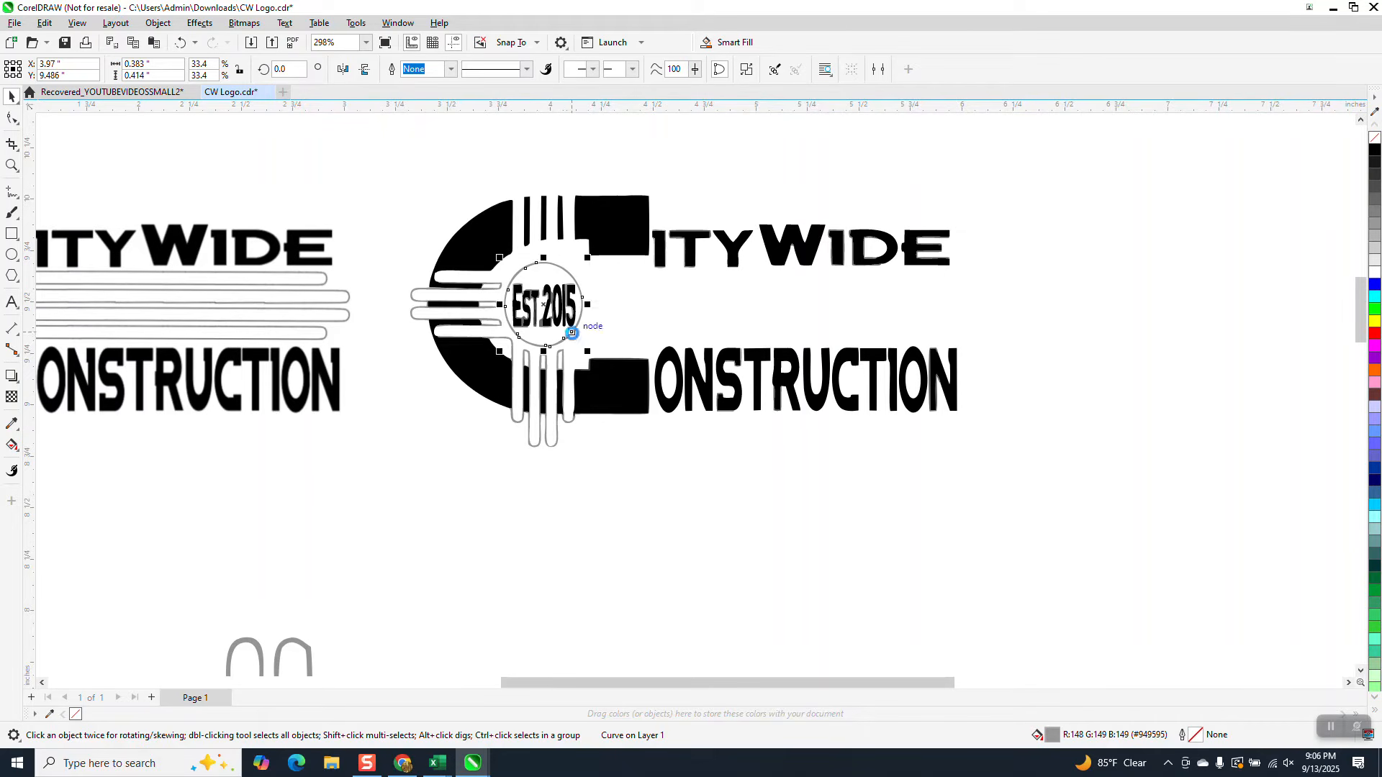
{"action": "key", "text": "Up"}
{"action": "left_click", "coordinate": [563, 357]}
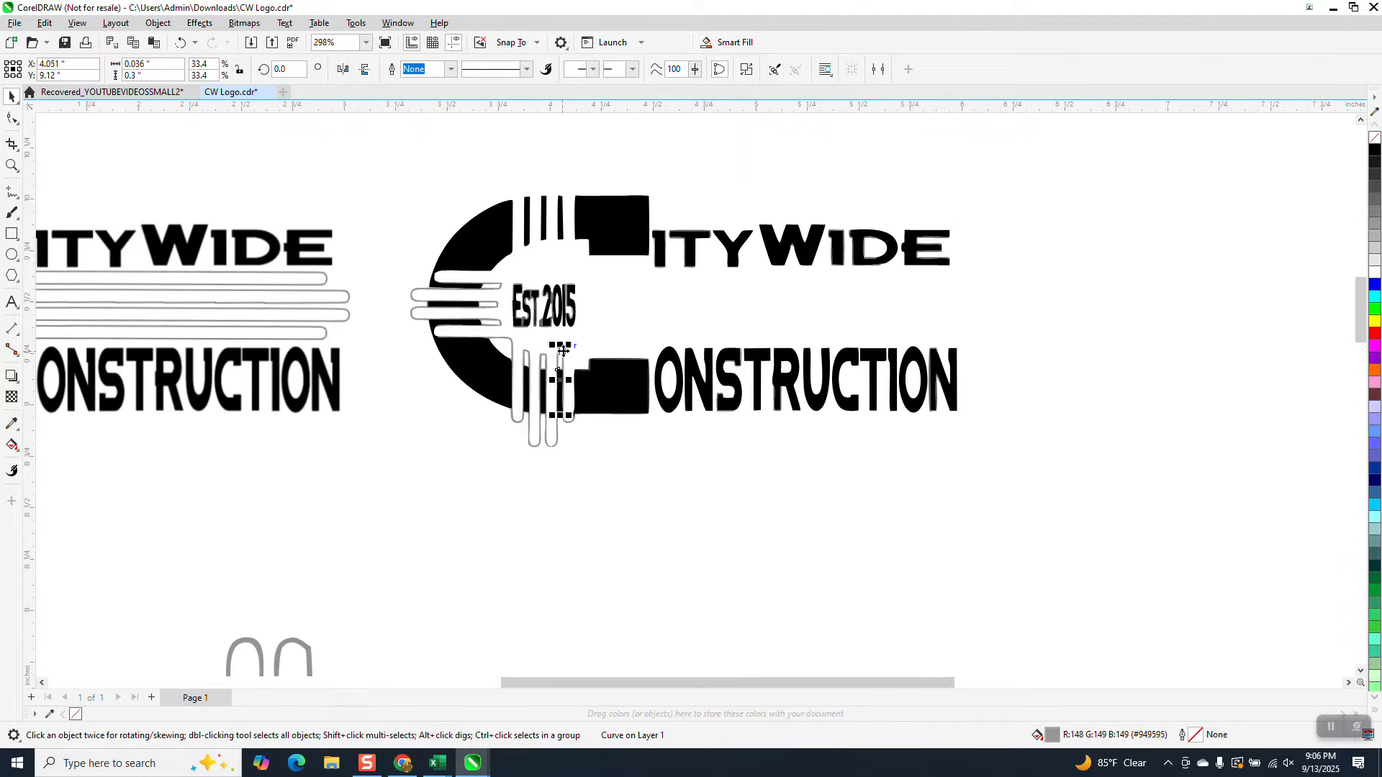
{"action": "key", "text": "Up"}
{"action": "left_click", "coordinate": [546, 356]}
{"action": "key", "text": "Up"}
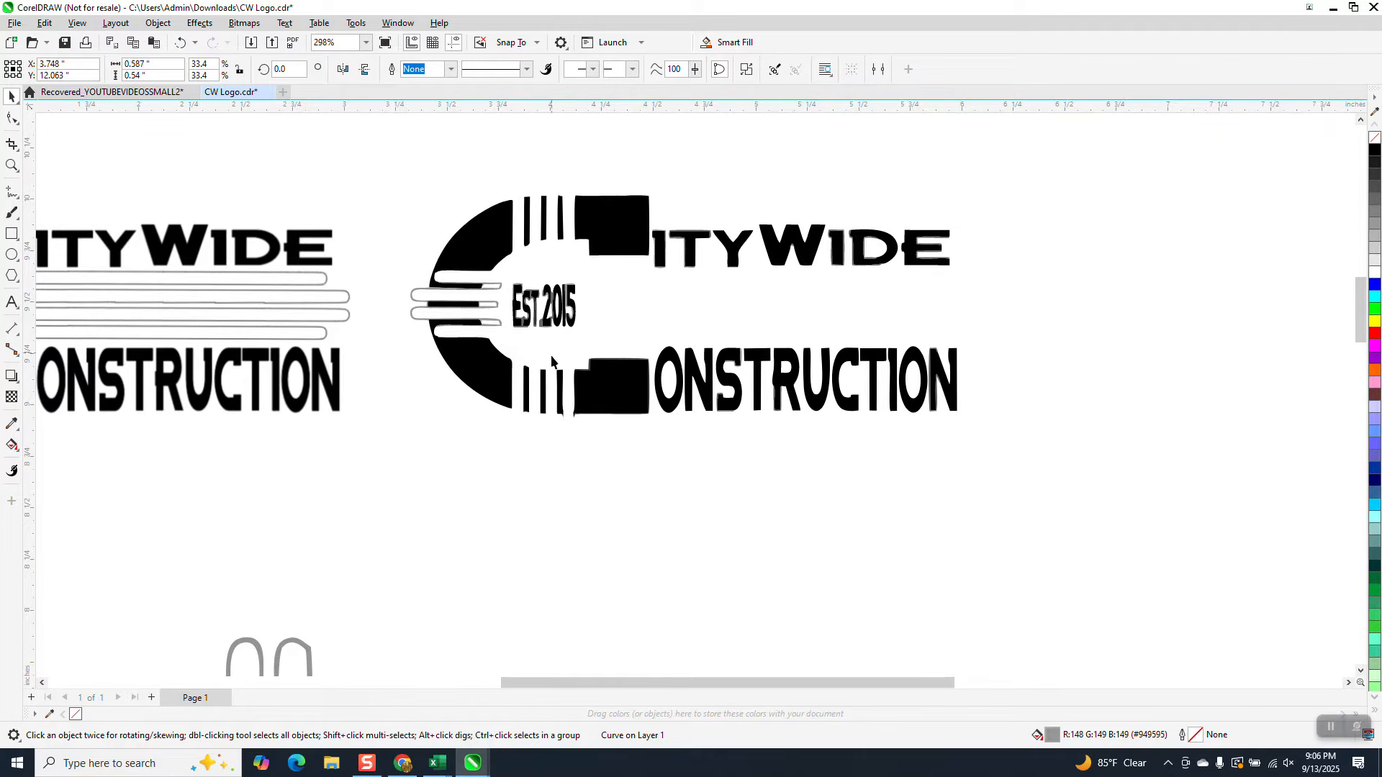
{"action": "left_click", "coordinate": [499, 321]}
{"action": "key", "text": "Up"}
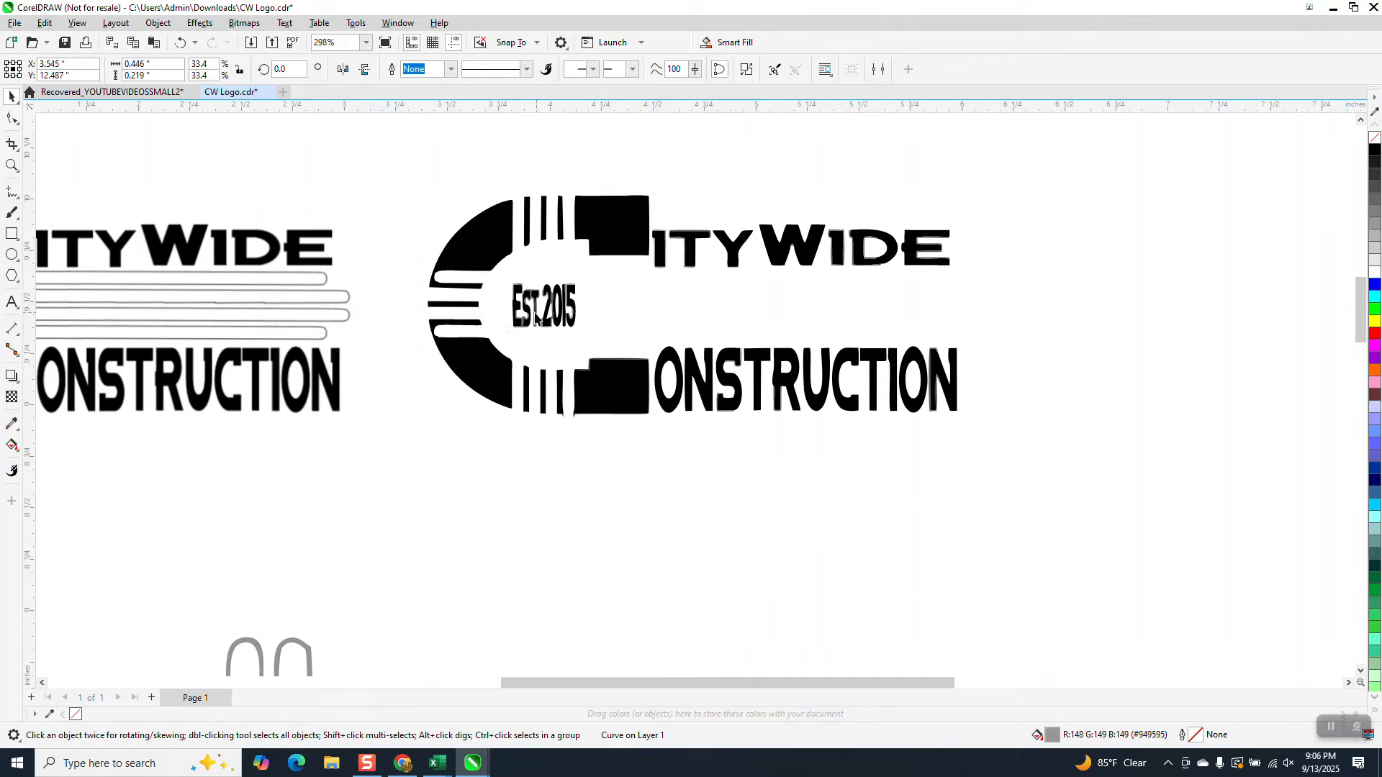
Step: Group all the gray outline pieces that were moved above the page
{"action": "scroll", "coordinate": [535, 318], "scroll_direction": "down", "scroll_amount": 5}
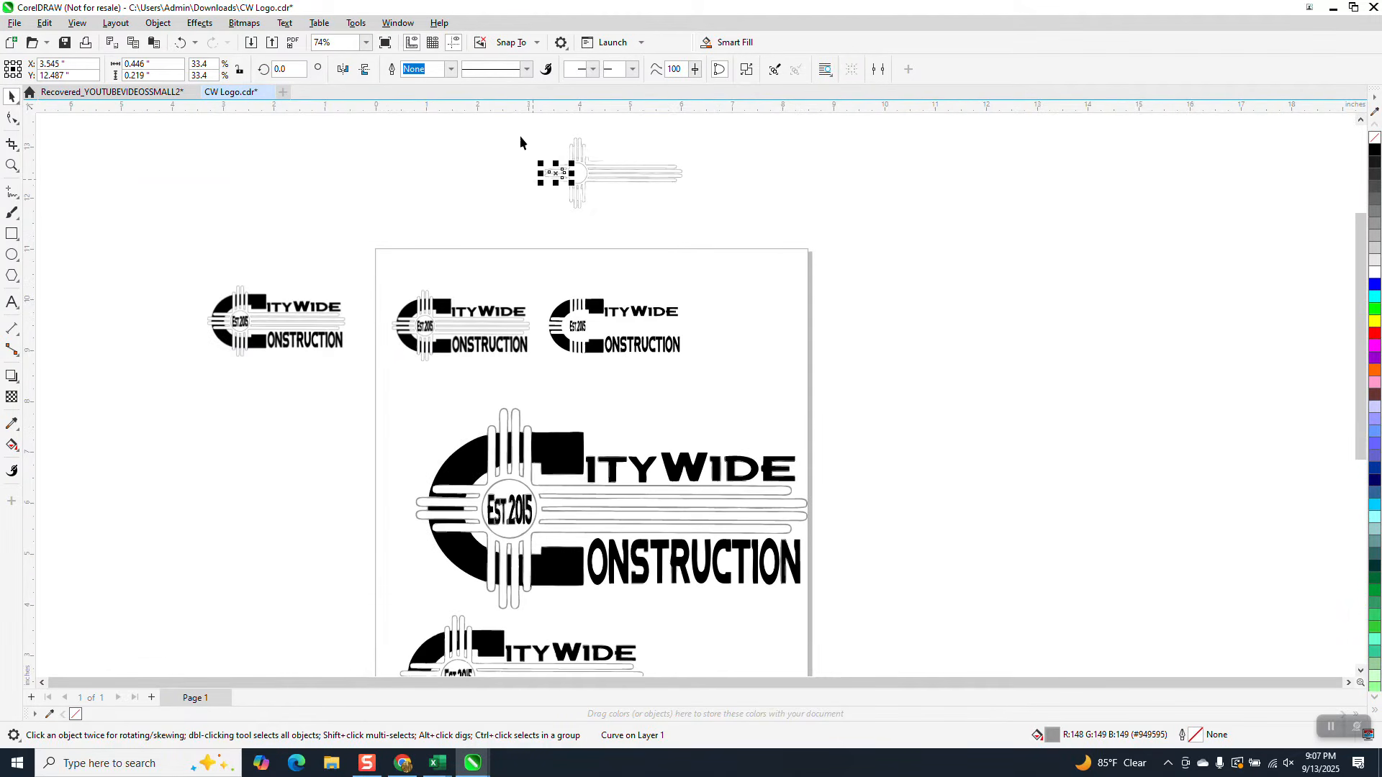
{"action": "left_click_drag", "start_coordinate": [525, 121], "coordinate": [753, 243]}
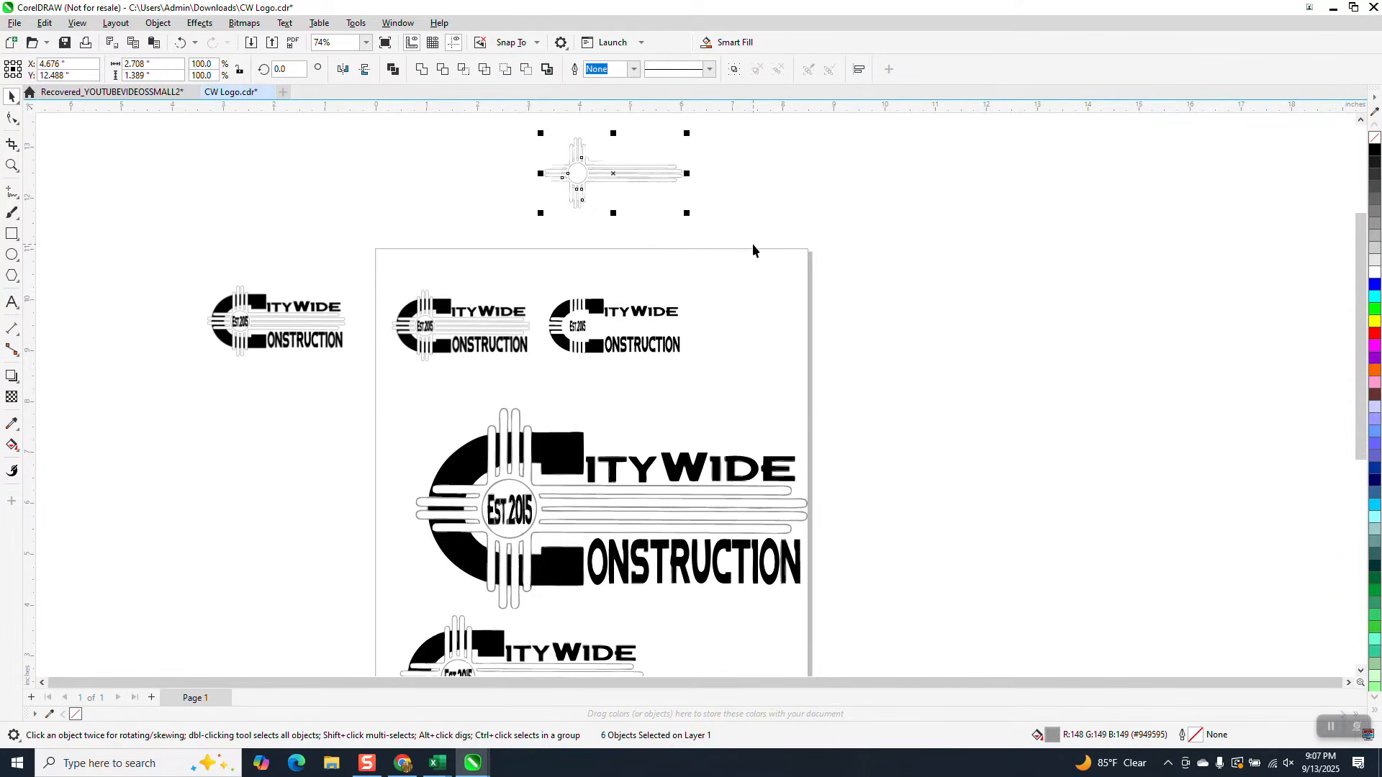
{"action": "key", "text": "ctrl+g"}
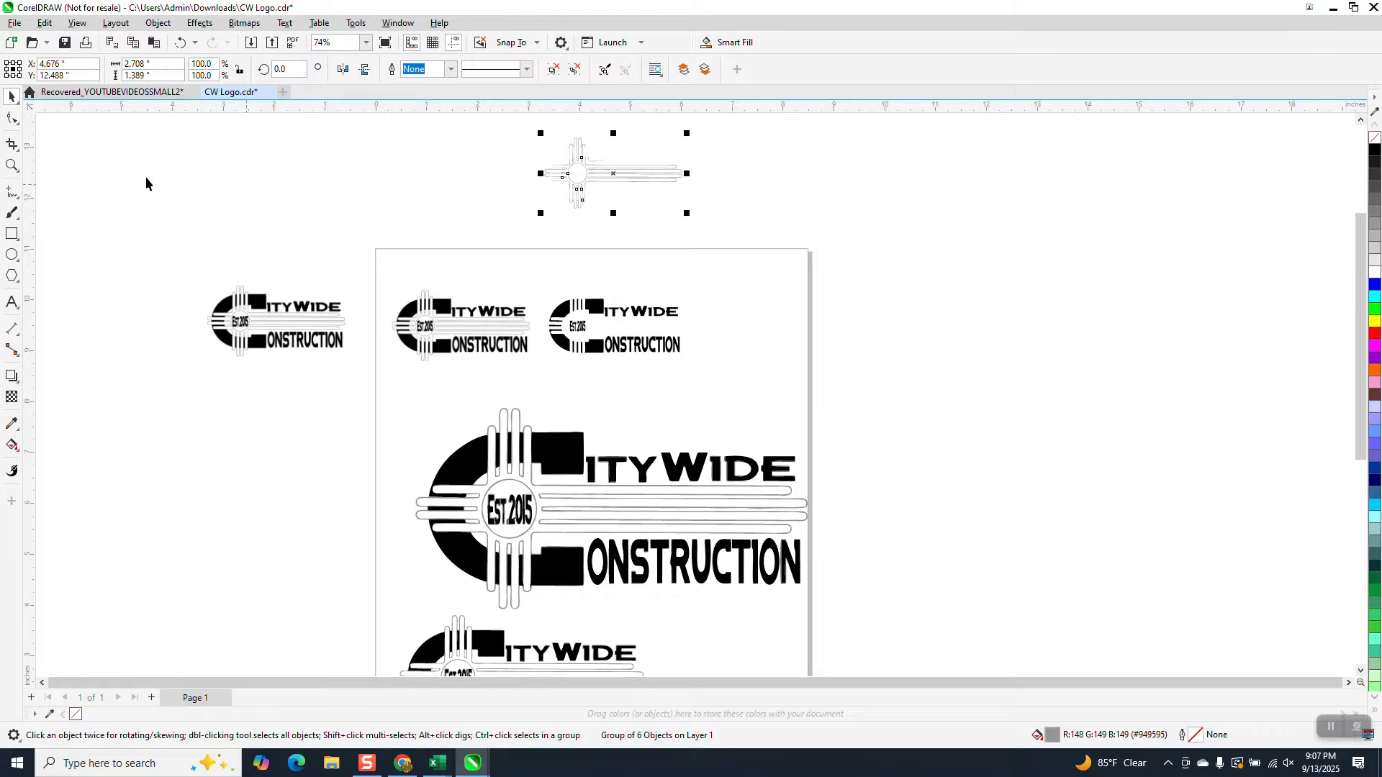
Step: Examine the line quality of the grouped gray outlines around the circle and along the rays
{"action": "left_click", "coordinate": [13, 166]}
{"action": "left_click_drag", "start_coordinate": [547, 162], "coordinate": [620, 200]}
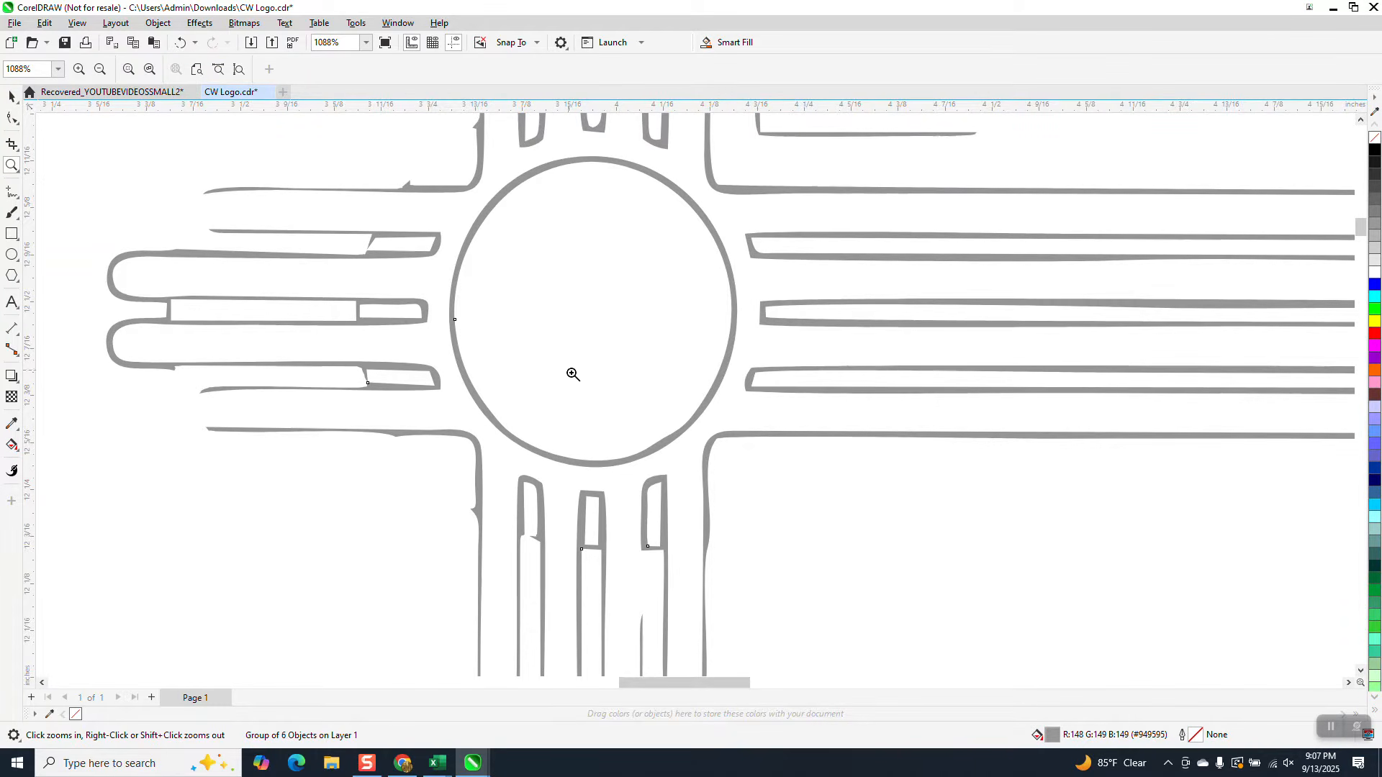
{"action": "scroll", "coordinate": [601, 264], "scroll_direction": "down", "scroll_amount": 4}
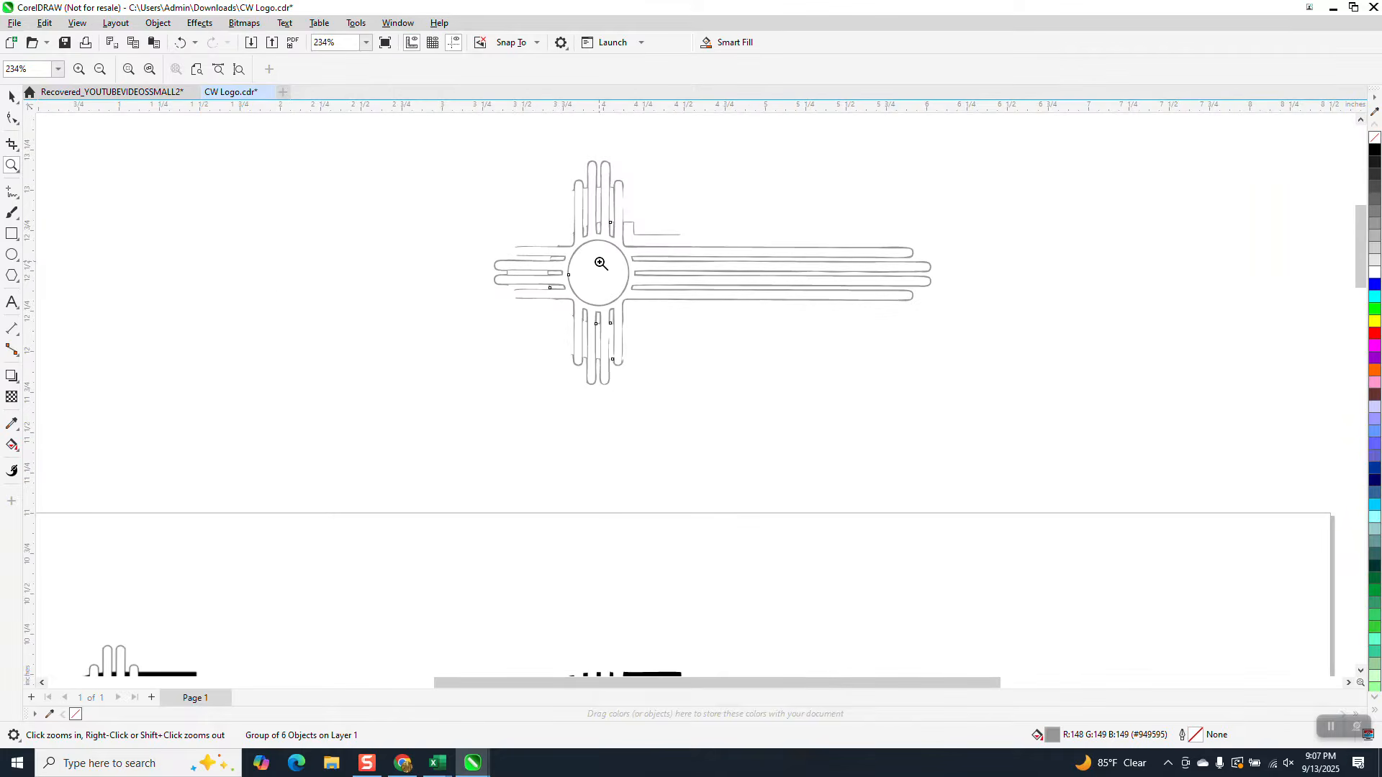
{"action": "scroll", "coordinate": [601, 265], "scroll_direction": "down", "scroll_amount": 3}
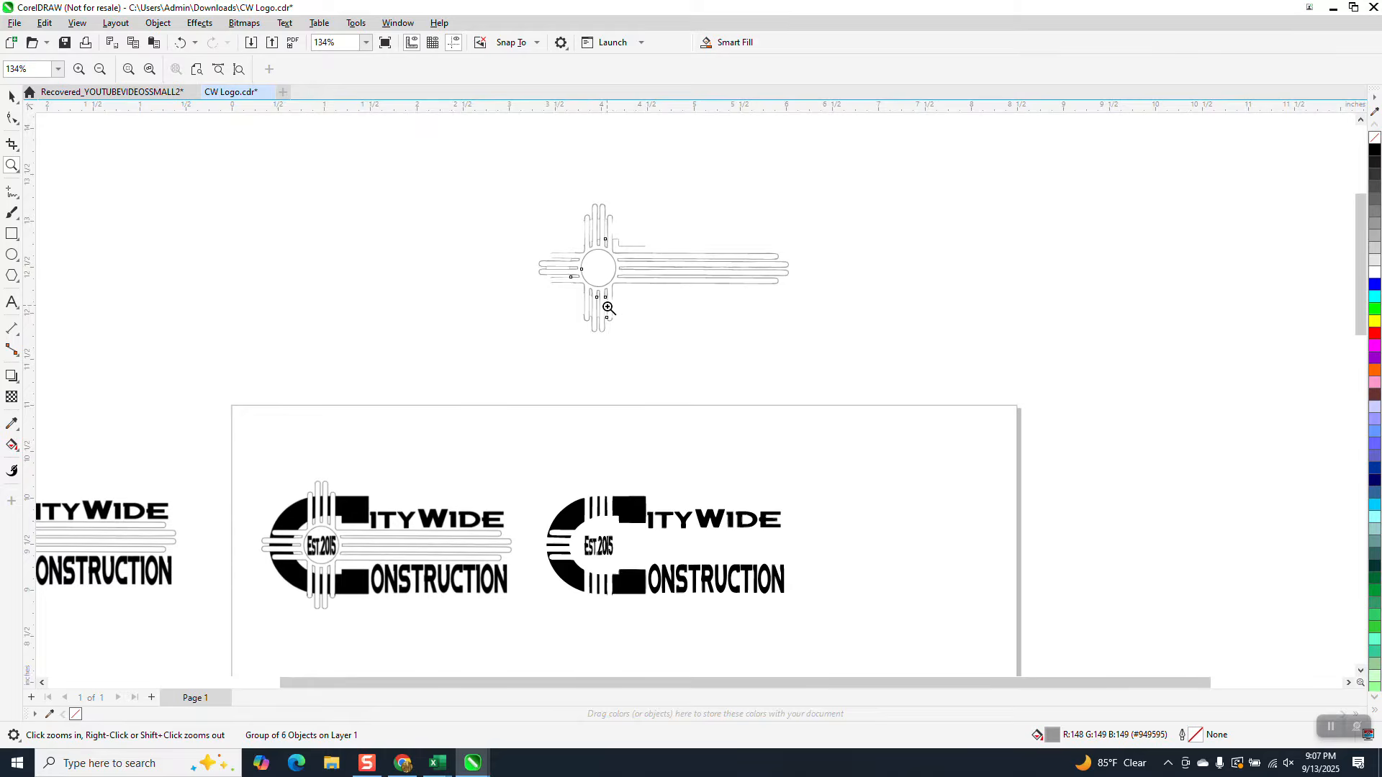
{"action": "scroll", "coordinate": [608, 308], "scroll_direction": "down", "scroll_amount": 2}
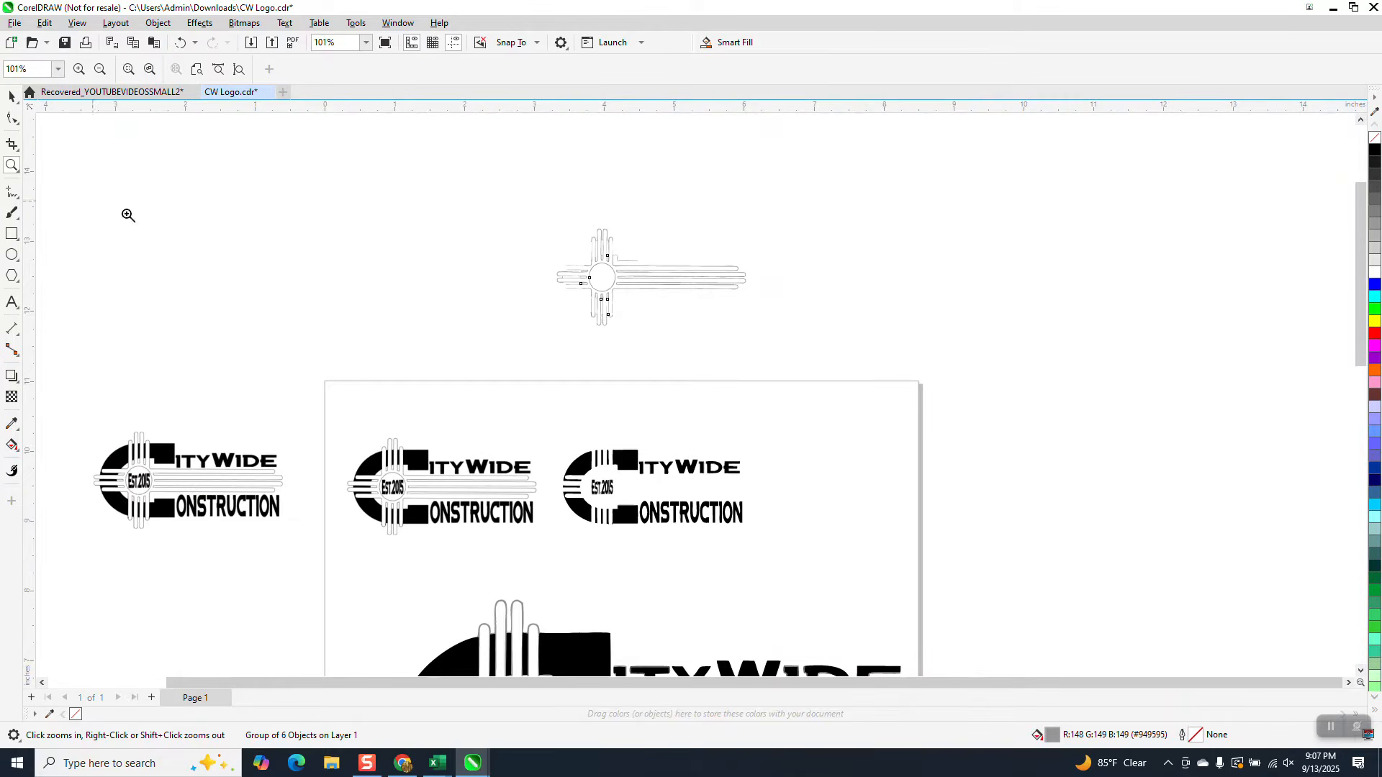
Step: Group all the remaining shapes of the traced logo, including the C, Est 2015 and both lines of lettering
{"action": "left_click_drag", "start_coordinate": [565, 447], "coordinate": [771, 551]}
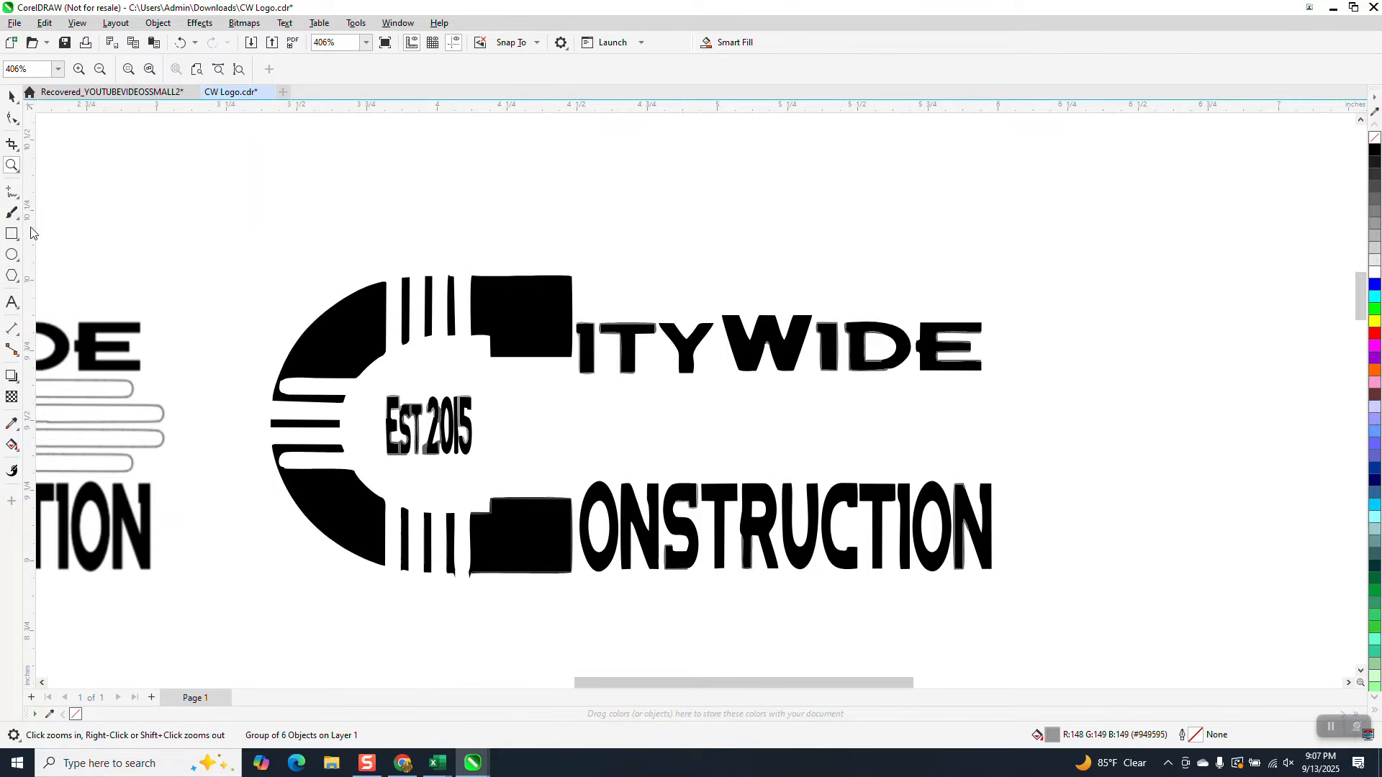
{"action": "left_click", "coordinate": [12, 96]}
{"action": "left_click", "coordinate": [349, 317], "text": "ctrl"}
{"action": "scroll", "coordinate": [336, 290], "scroll_direction": "down", "scroll_amount": 1}
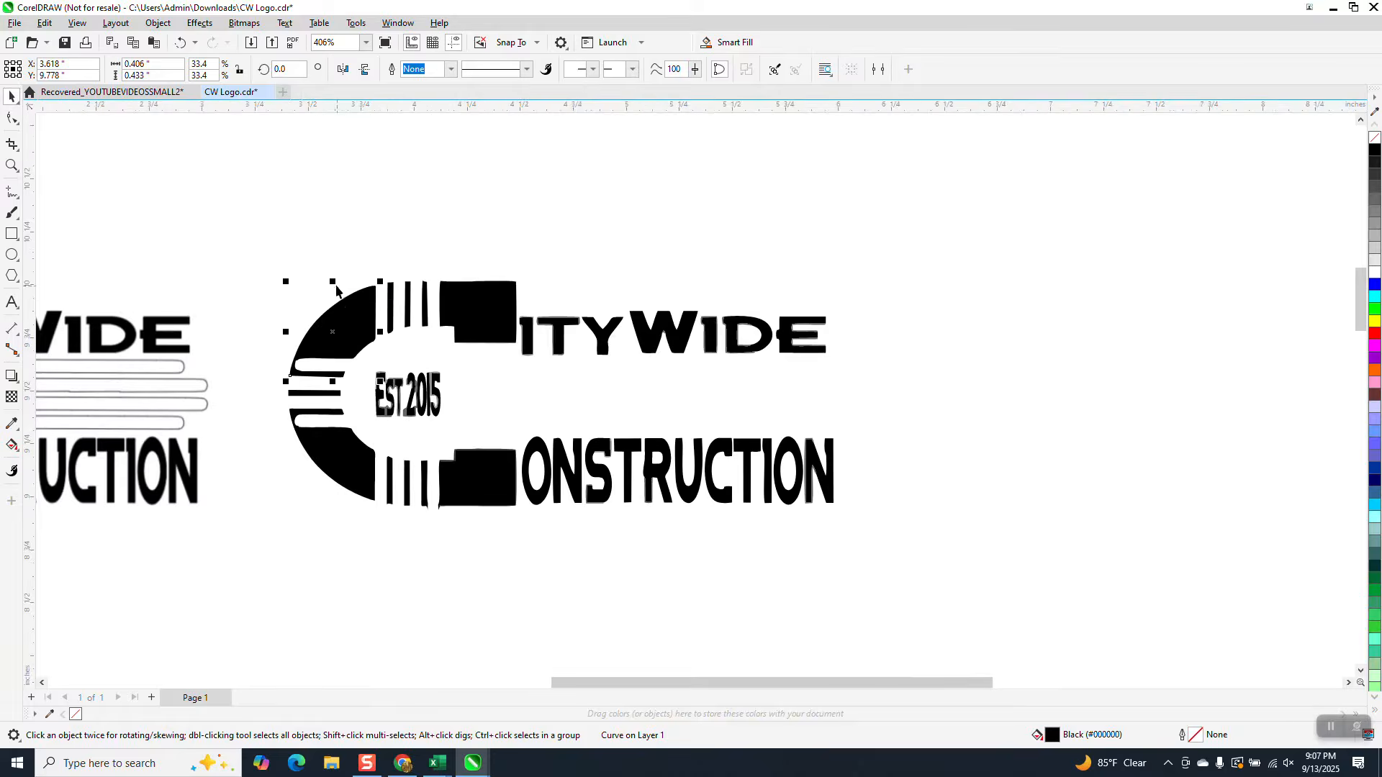
{"action": "left_click_drag", "start_coordinate": [258, 235], "coordinate": [892, 556]}
{"action": "left_click", "coordinate": [158, 22]}
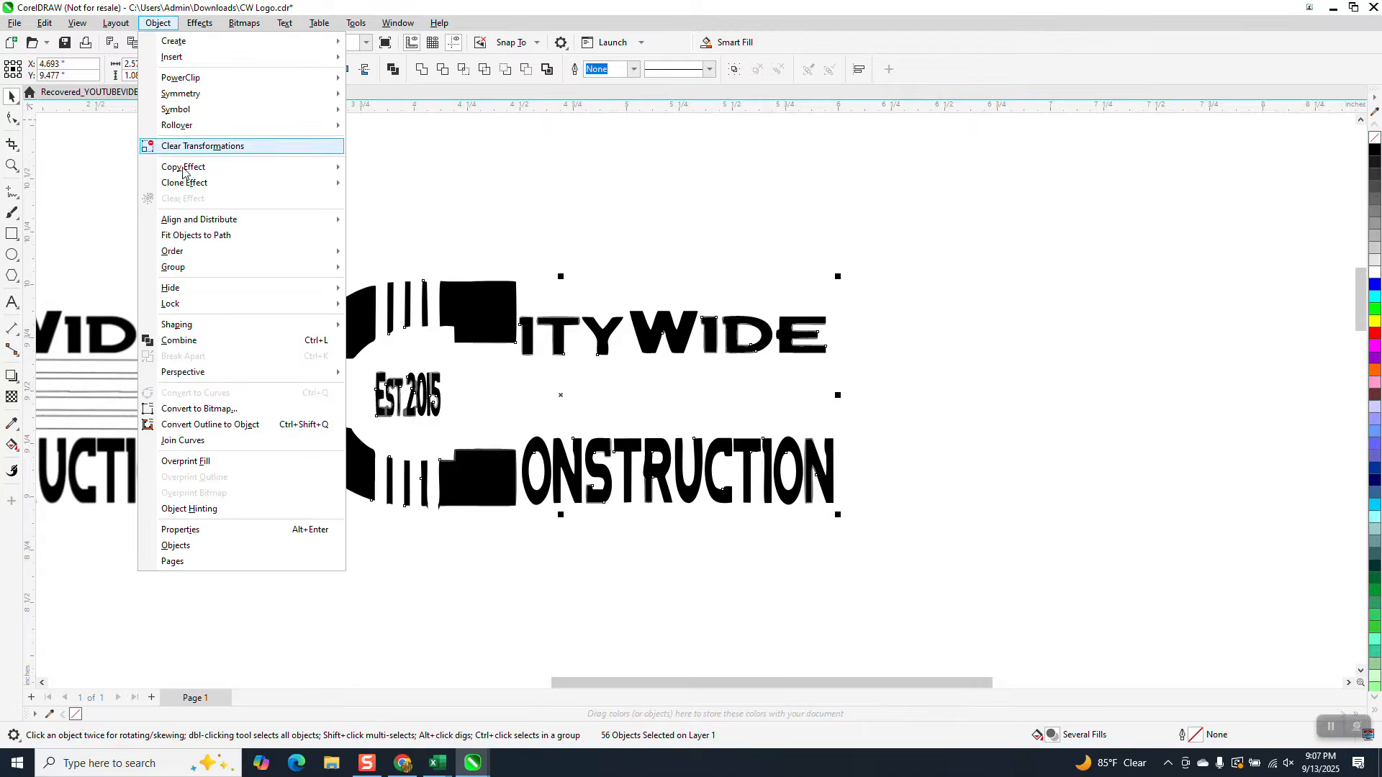
{"action": "mouse_move", "coordinate": [188, 268]}
{"action": "left_click", "coordinate": [381, 269]}
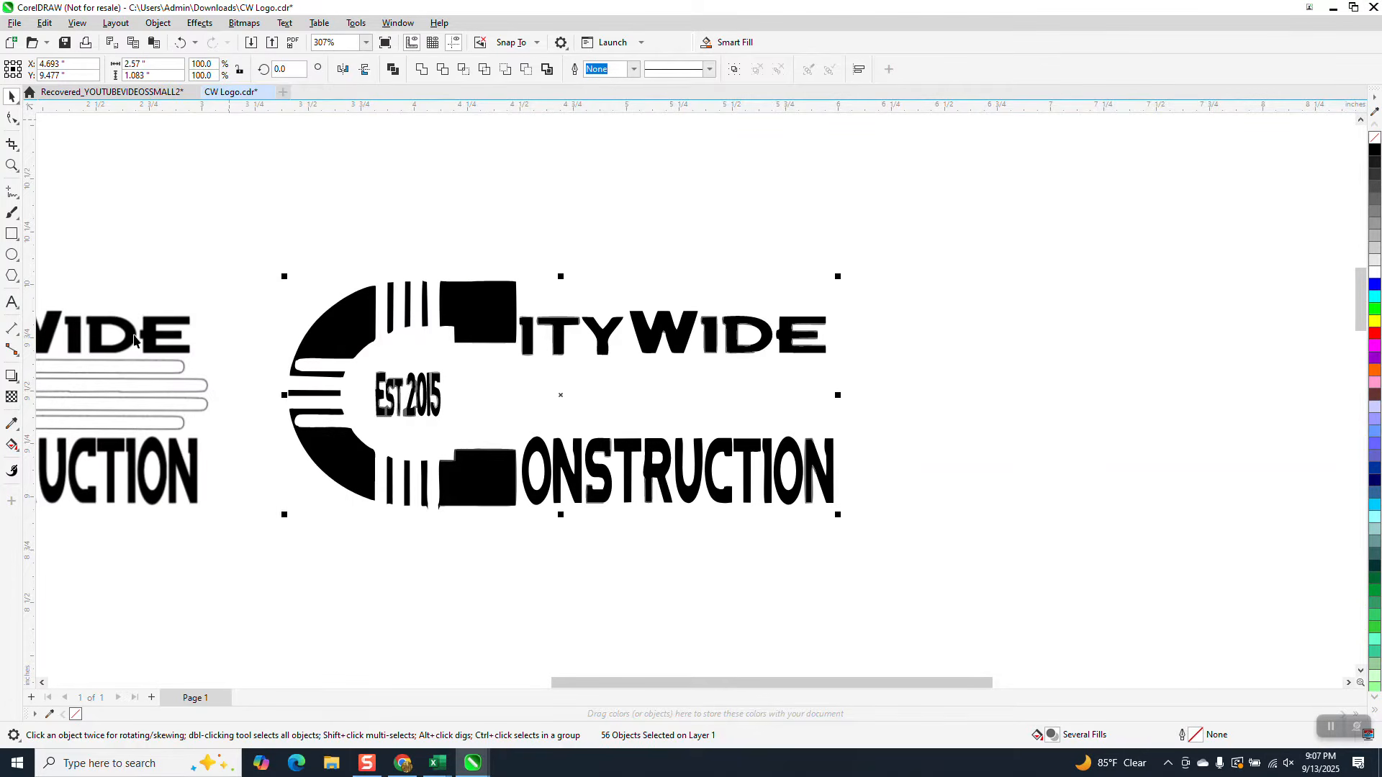
Step: Apply a uniform transparency of 66 to the grouped logo shapes and clear the selection
{"action": "left_click", "coordinate": [11, 397]}
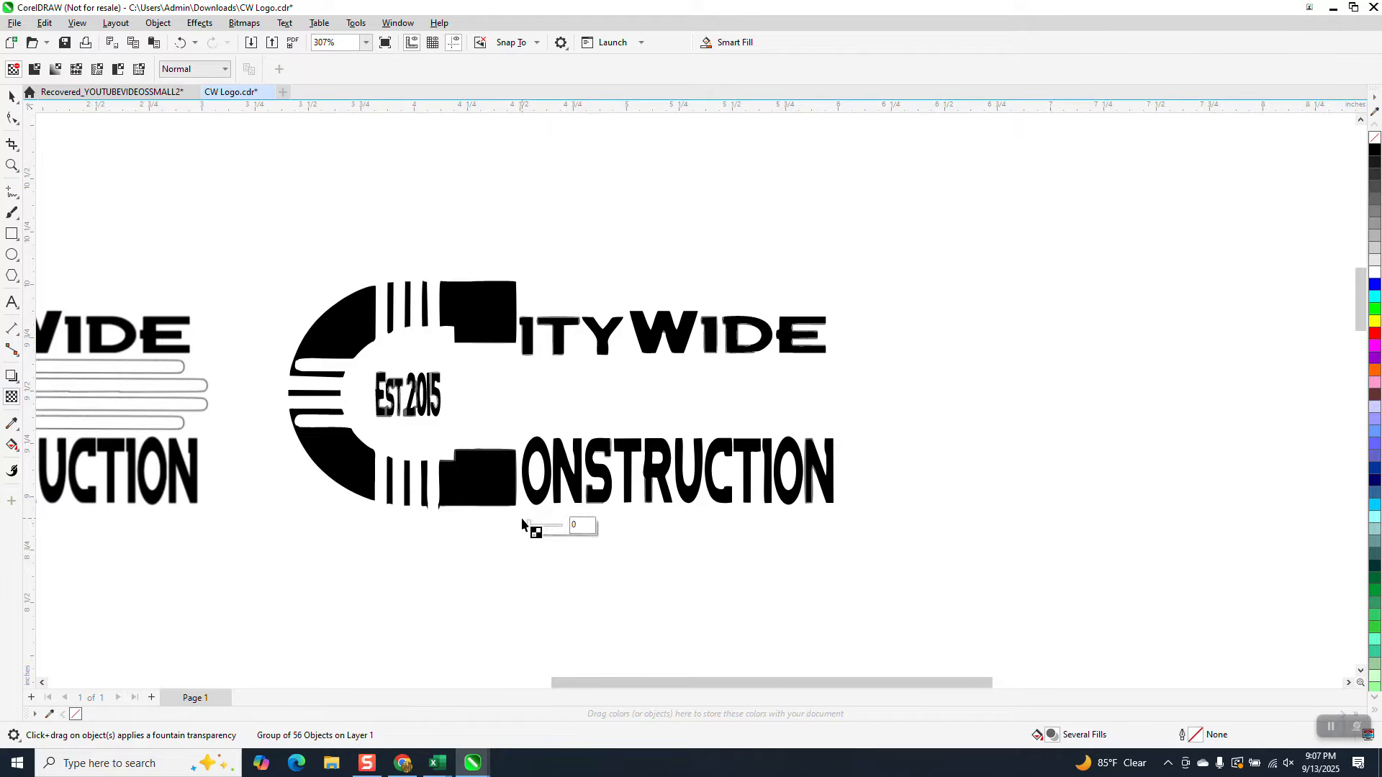
{"action": "left_click_drag", "start_coordinate": [530, 529], "coordinate": [551, 529]}
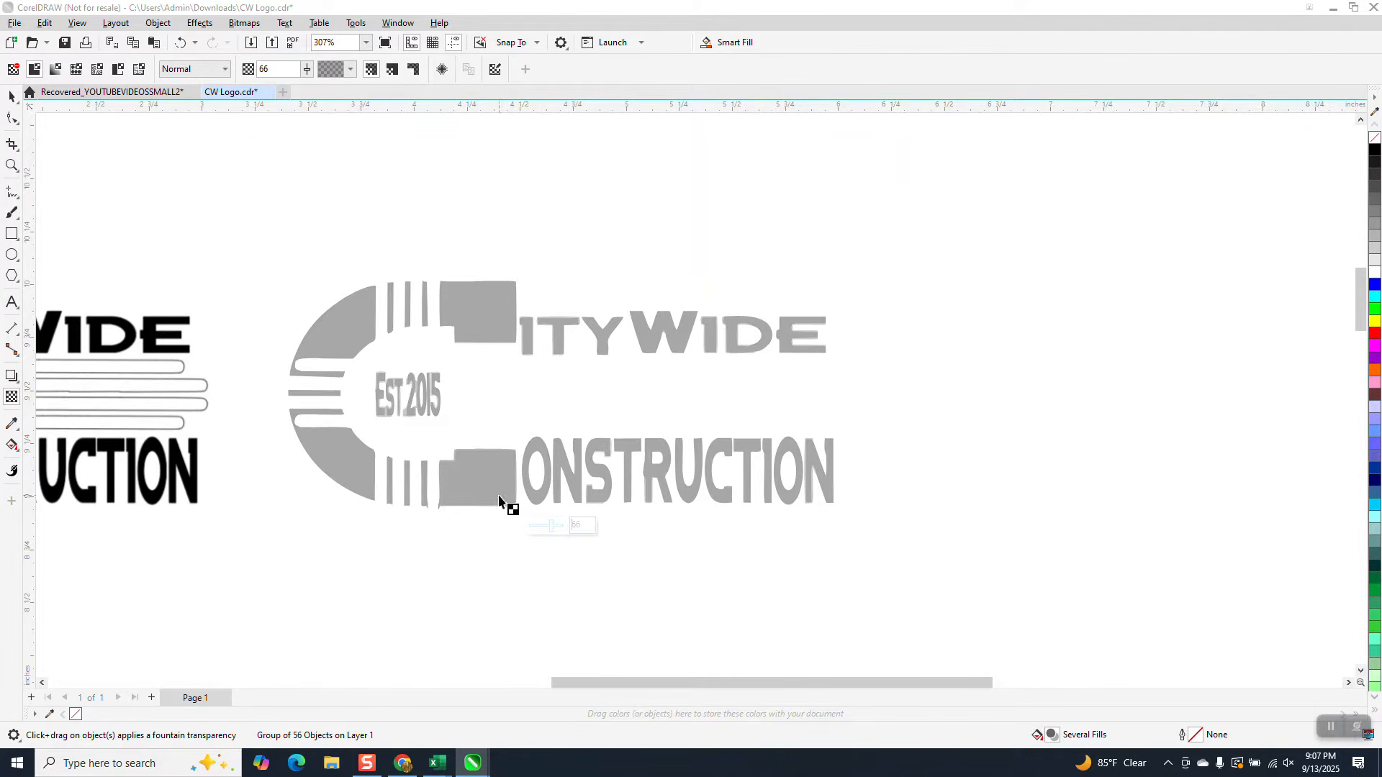
{"action": "left_click", "coordinate": [12, 166]}
{"action": "left_click_drag", "start_coordinate": [259, 255], "coordinate": [834, 598]}
{"action": "left_click", "coordinate": [12, 96]}
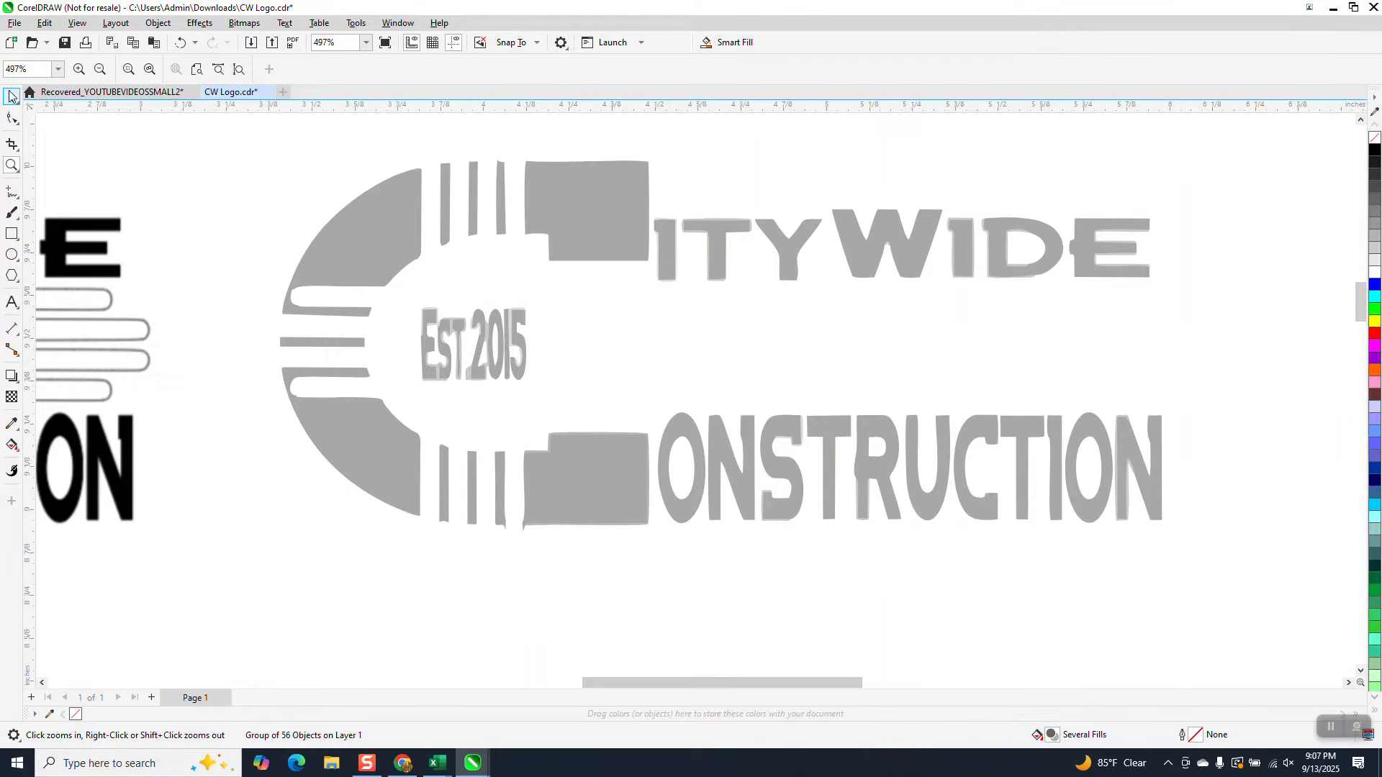
{"action": "left_click", "coordinate": [1018, 611]}
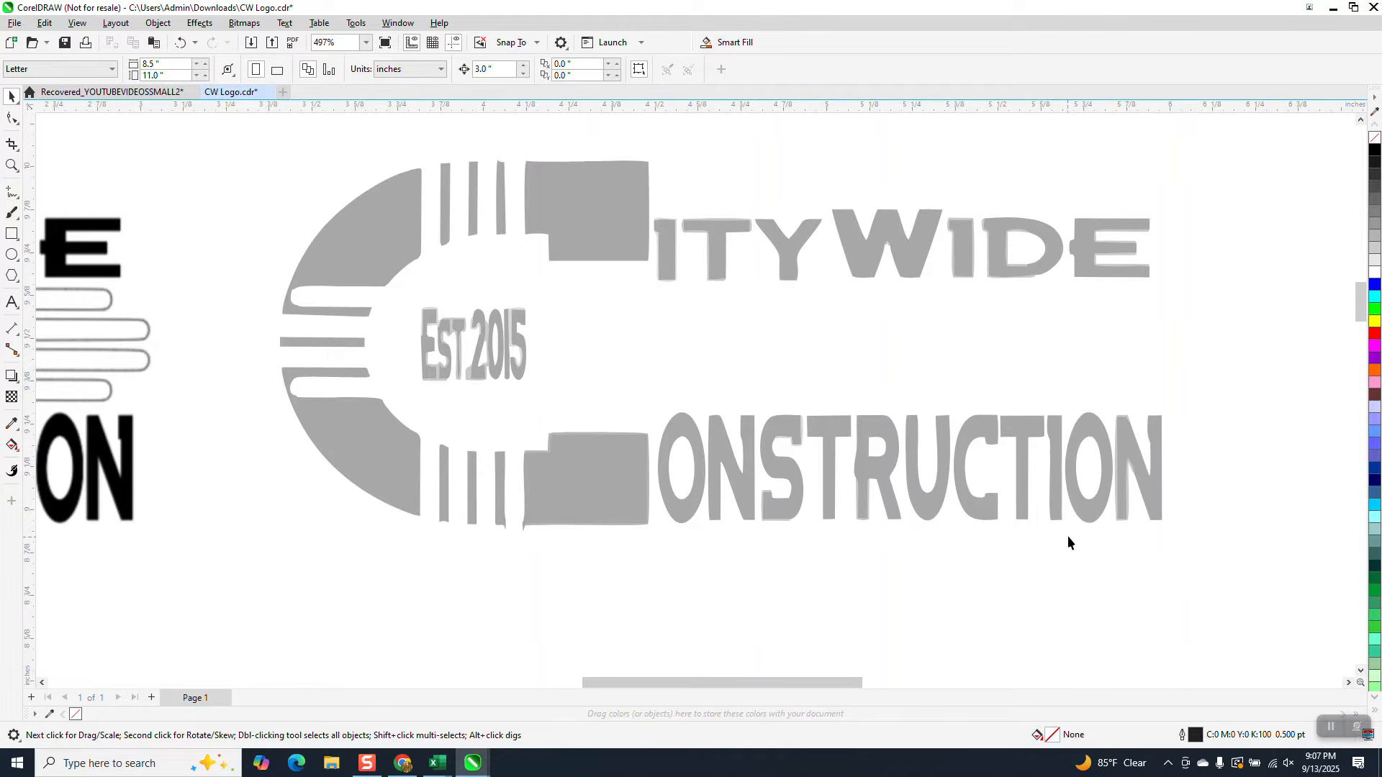
Step: Set the document's default outline for graphic objects to hairline width in red from the RGB palette
{"action": "key", "text": "F12"}
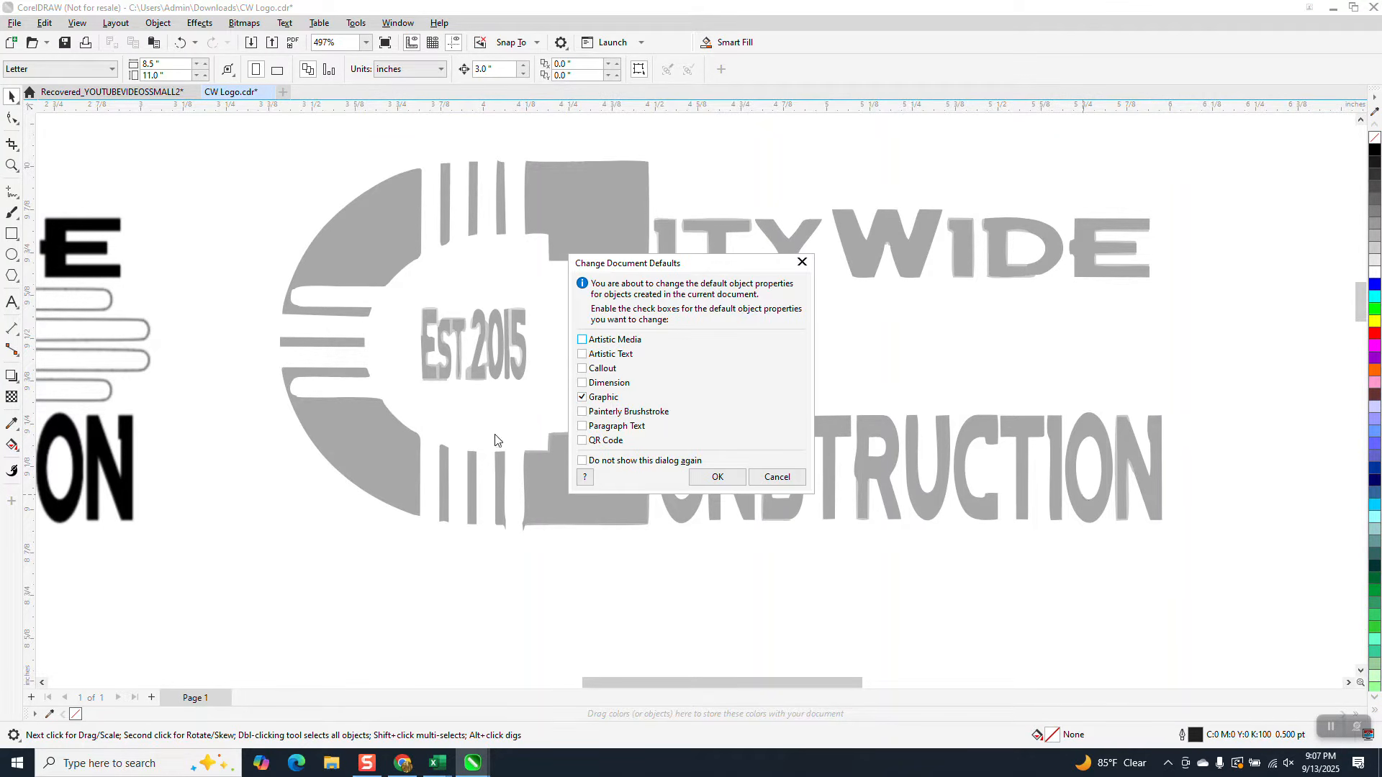
{"action": "left_click", "coordinate": [720, 475]}
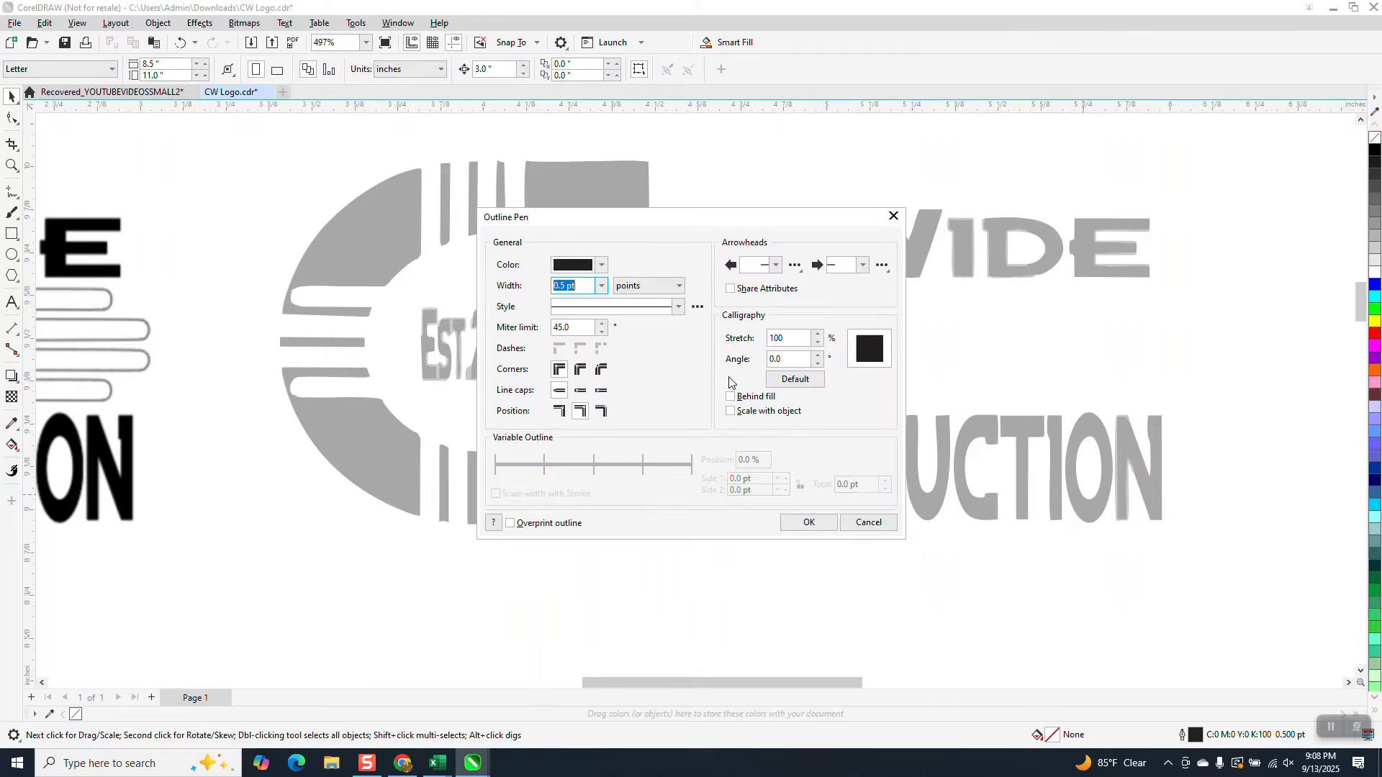
{"action": "left_click", "coordinate": [602, 286]}
{"action": "left_click", "coordinate": [571, 298]}
{"action": "left_click", "coordinate": [601, 266]}
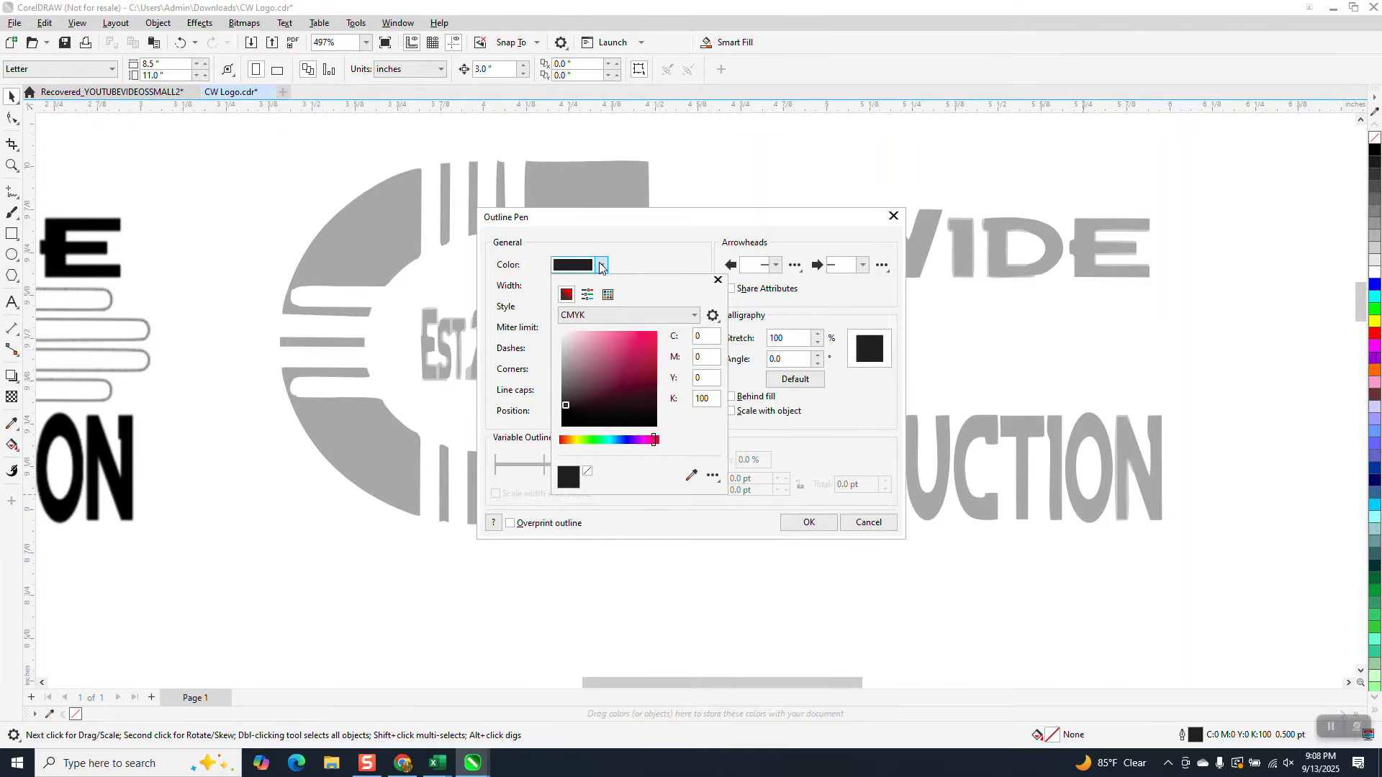
{"action": "left_click", "coordinate": [619, 318]}
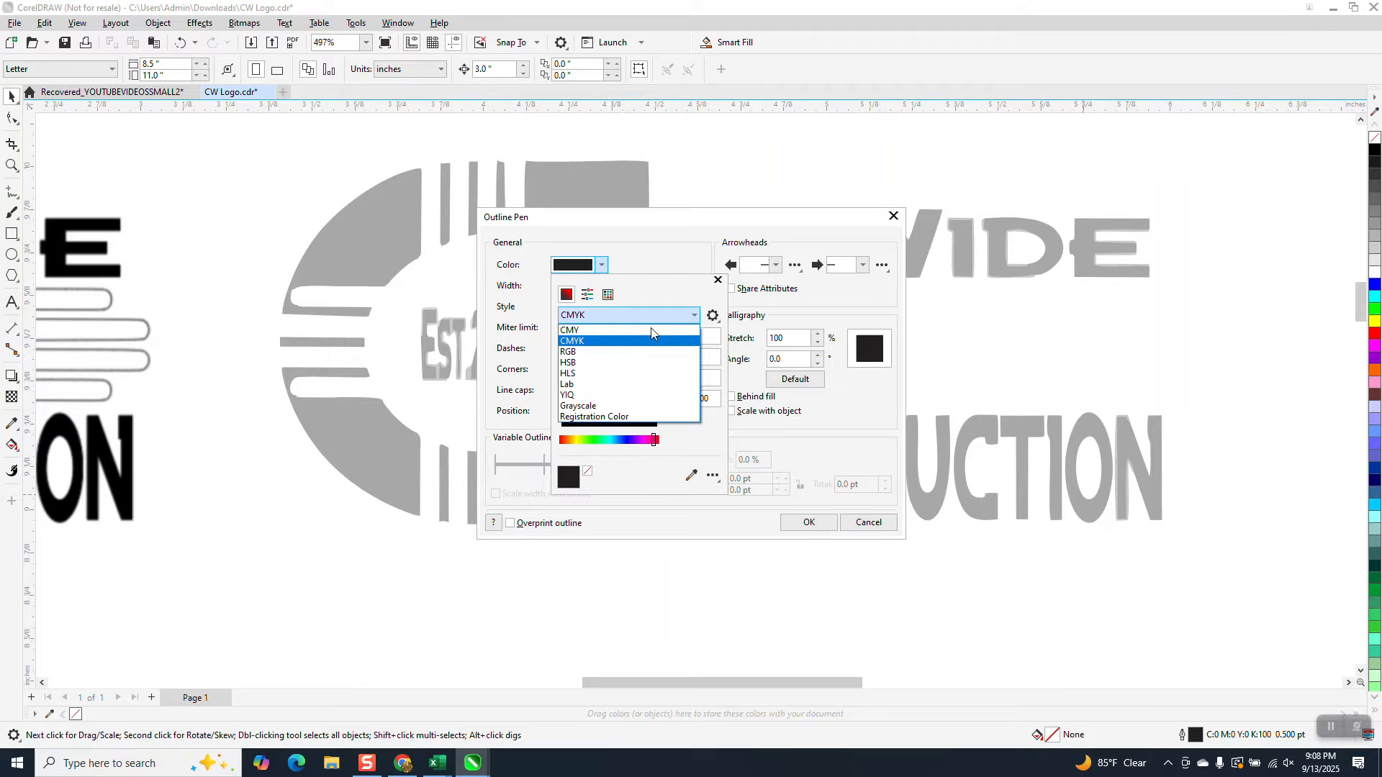
{"action": "left_click", "coordinate": [576, 352]}
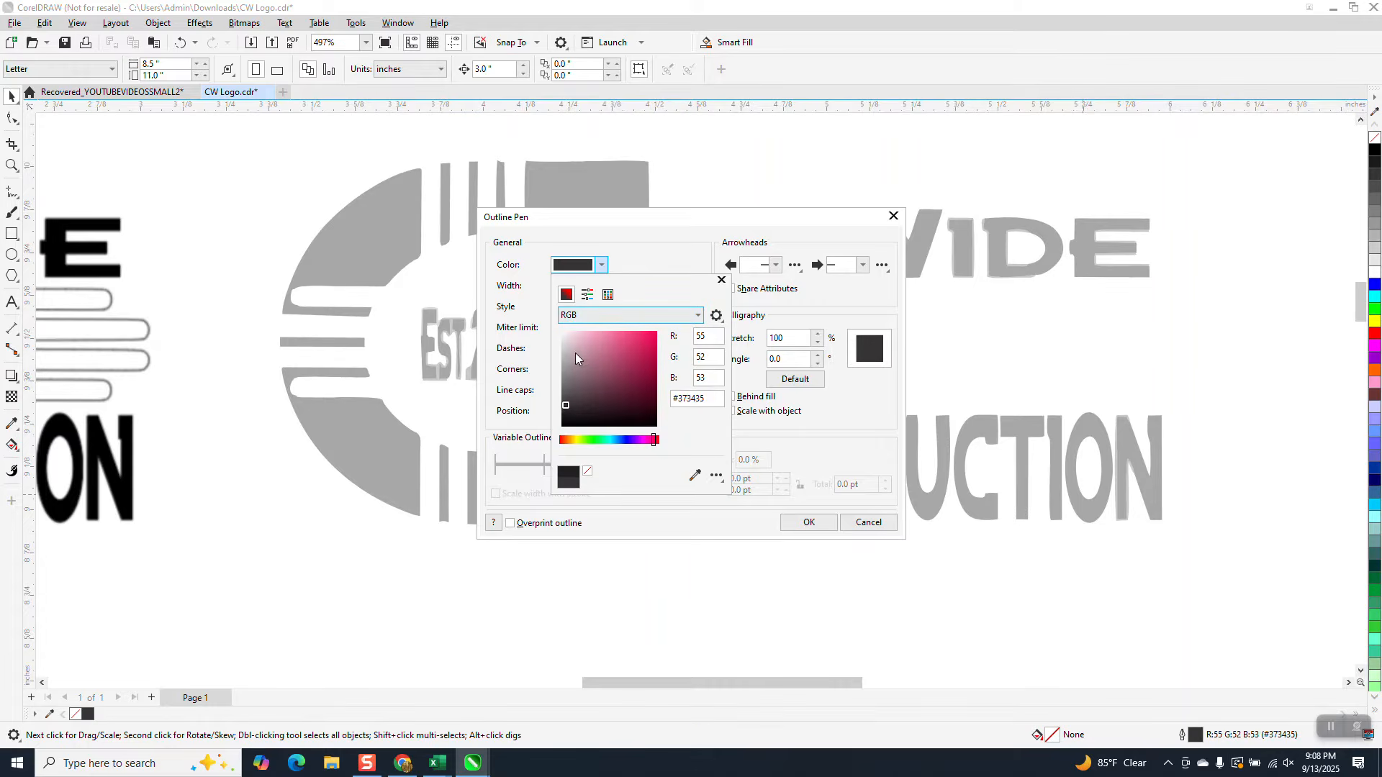
{"action": "left_click", "coordinate": [607, 295]}
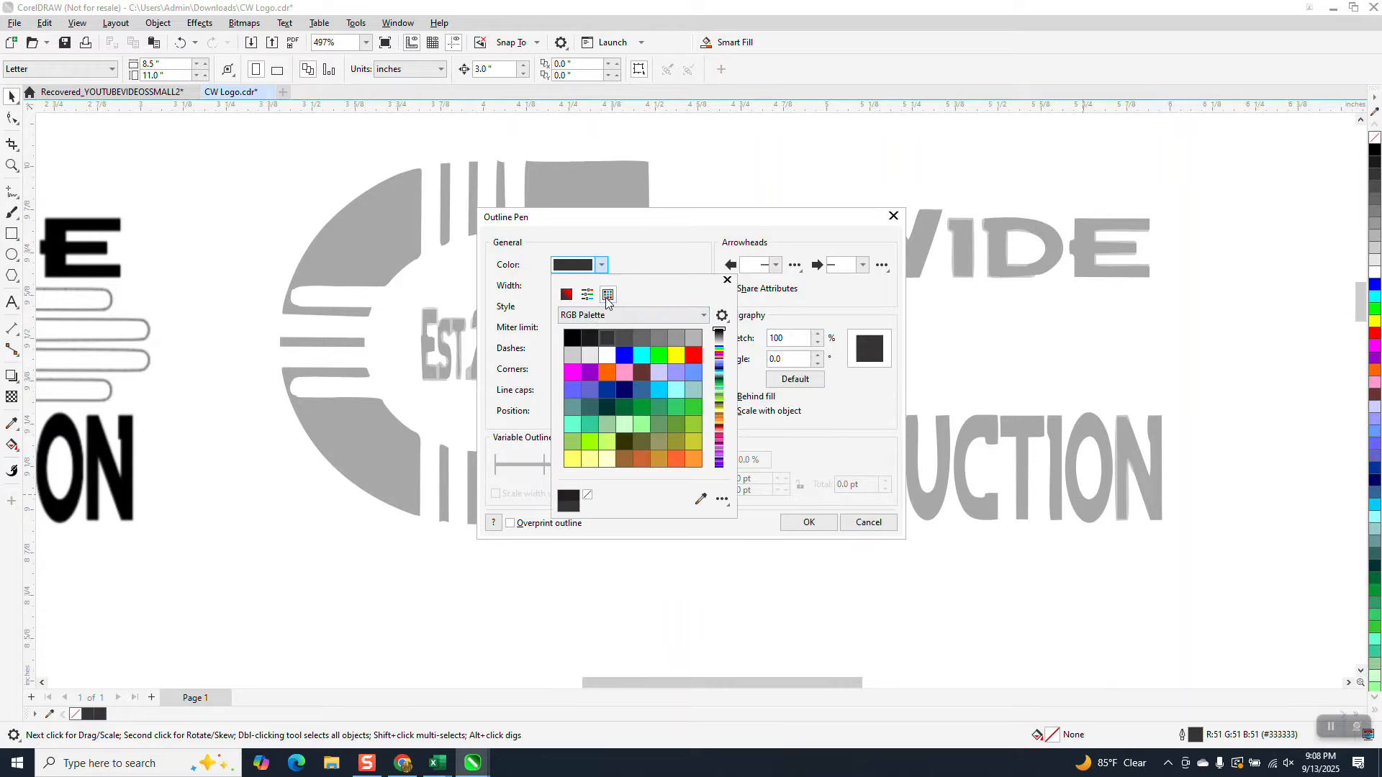
{"action": "left_click", "coordinate": [691, 356]}
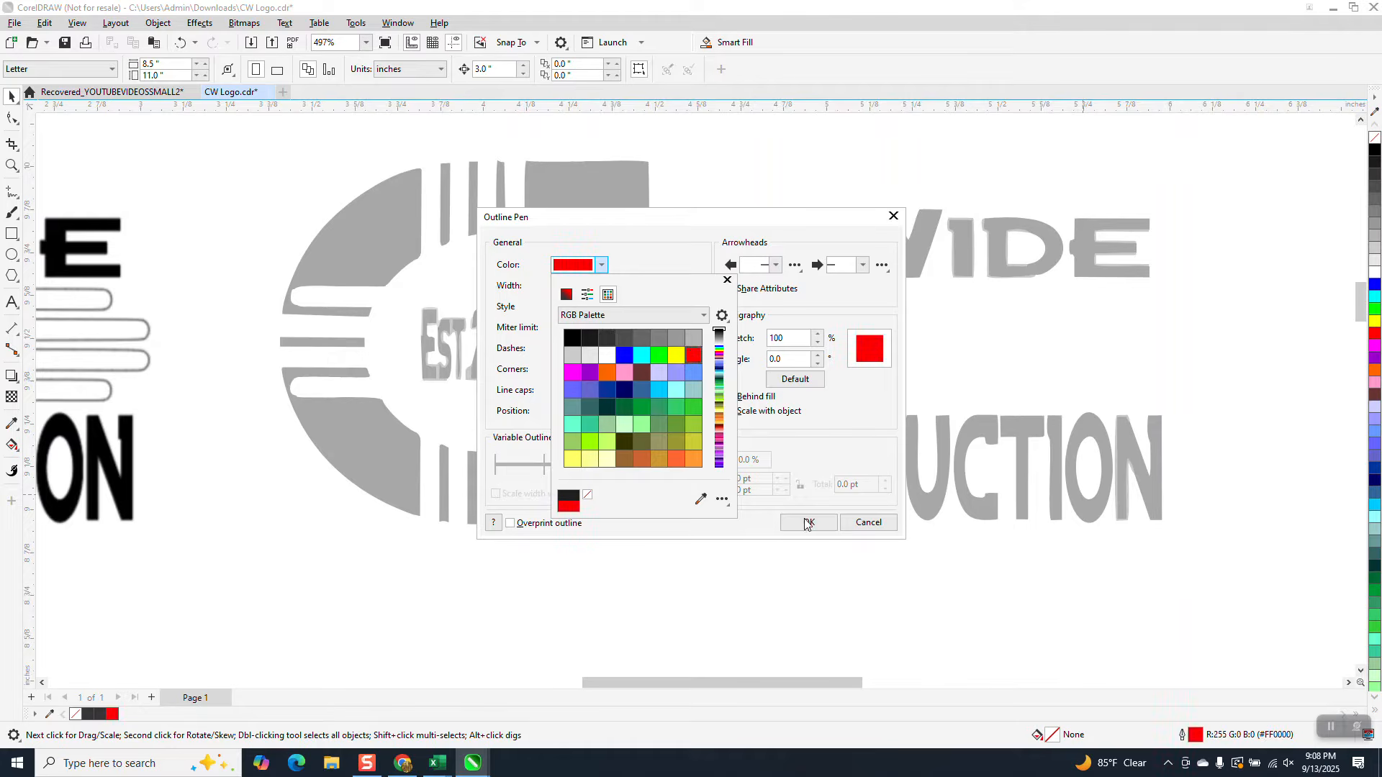
{"action": "left_click", "coordinate": [808, 522]}
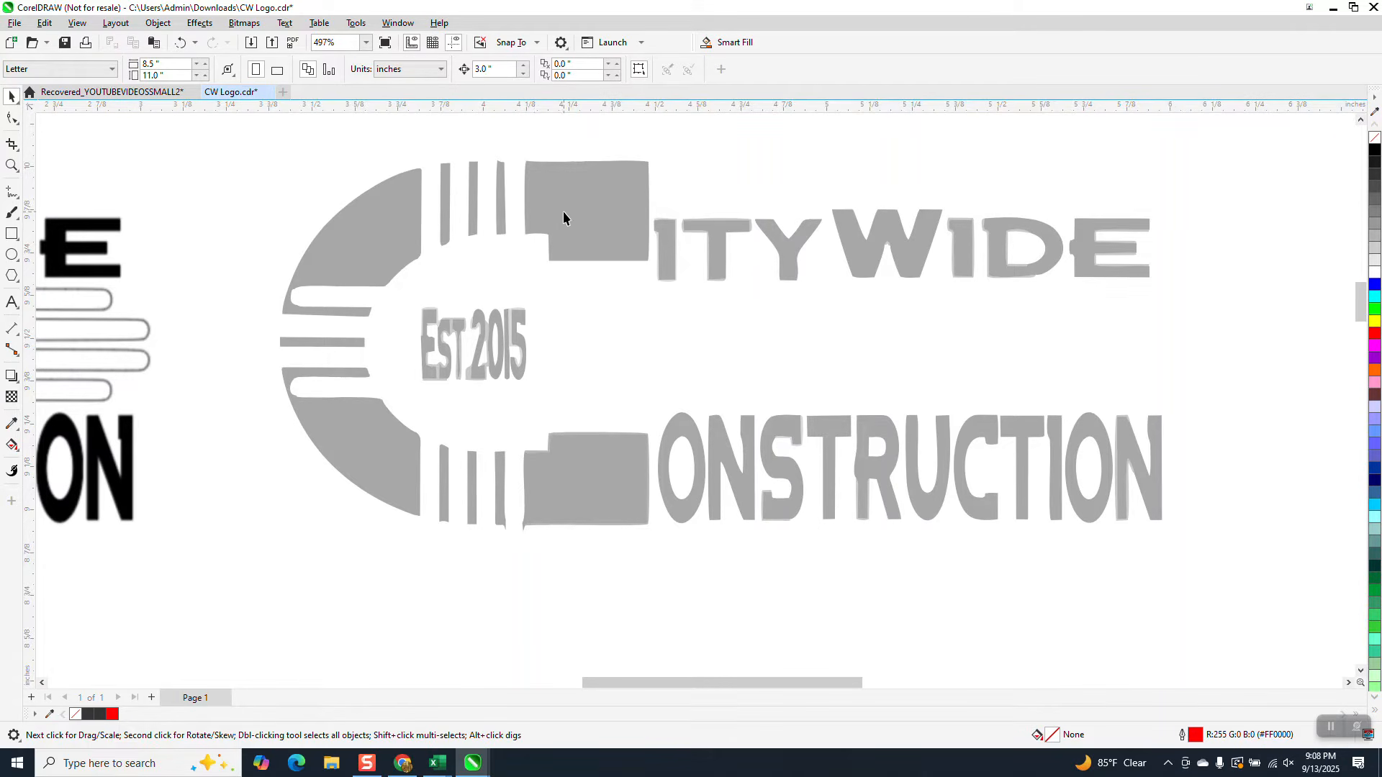
Step: Draw a rectangle over the upper block of the C and a second one, about 0.069 by 0.077 inches, over its notch
{"action": "left_click", "coordinate": [12, 165]}
{"action": "left_click_drag", "start_coordinate": [396, 147], "coordinate": [669, 264]}
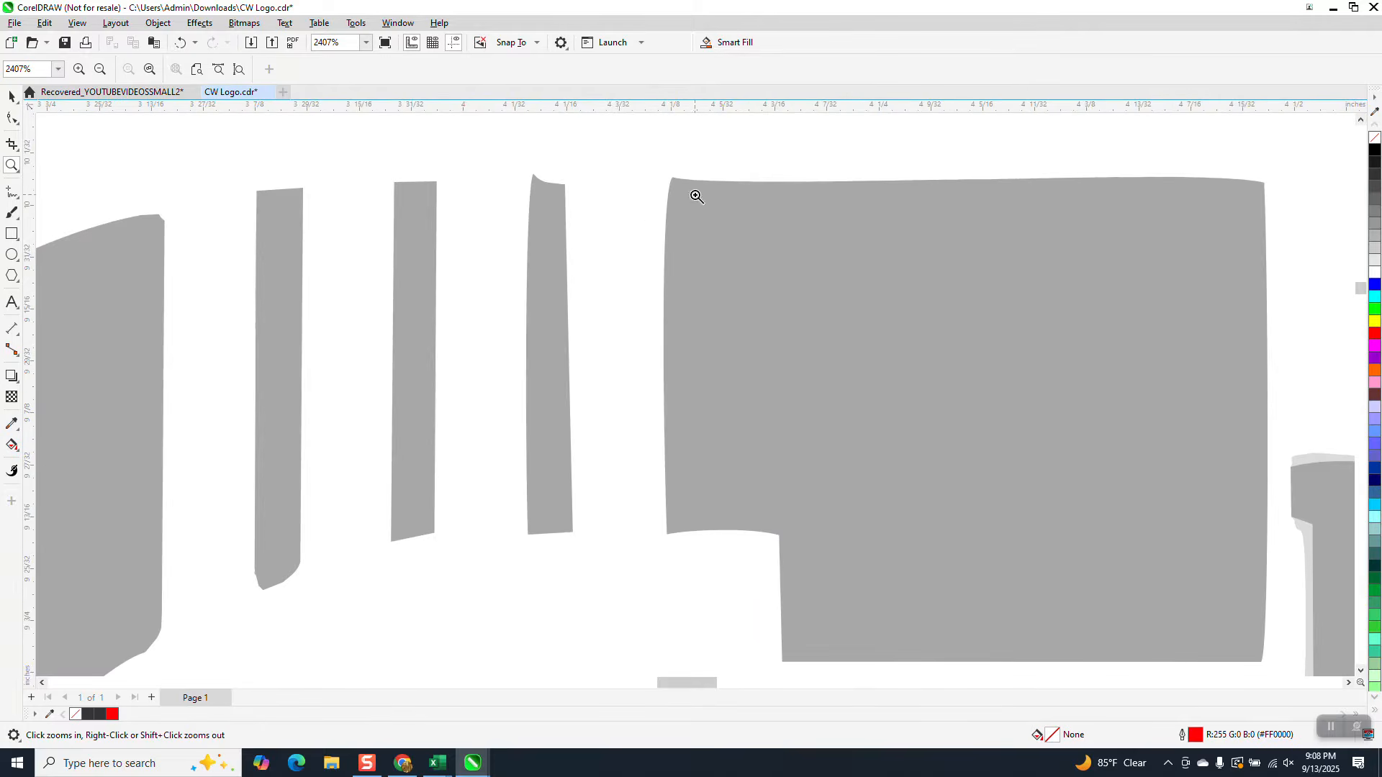
{"action": "scroll", "coordinate": [632, 221], "scroll_direction": "down", "scroll_amount": 3}
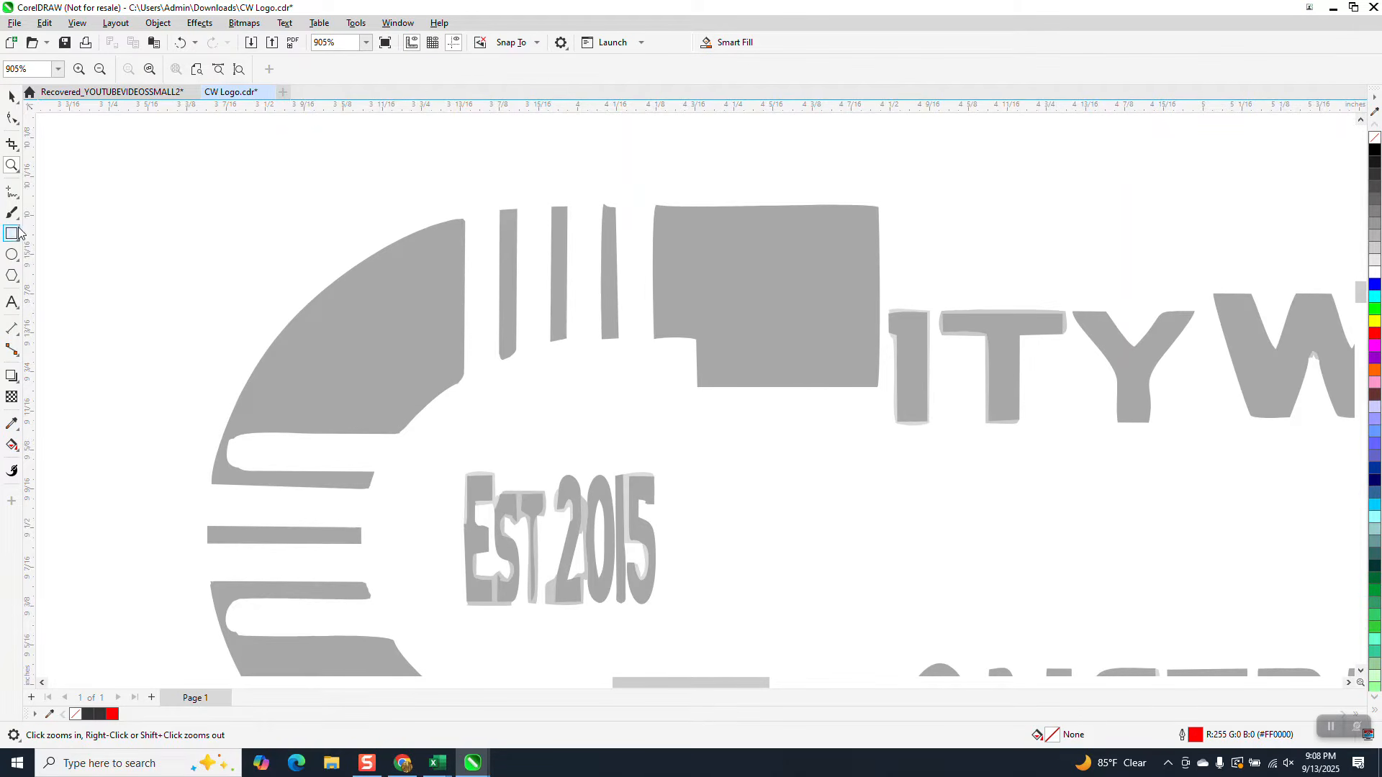
{"action": "key", "text": "F6"}
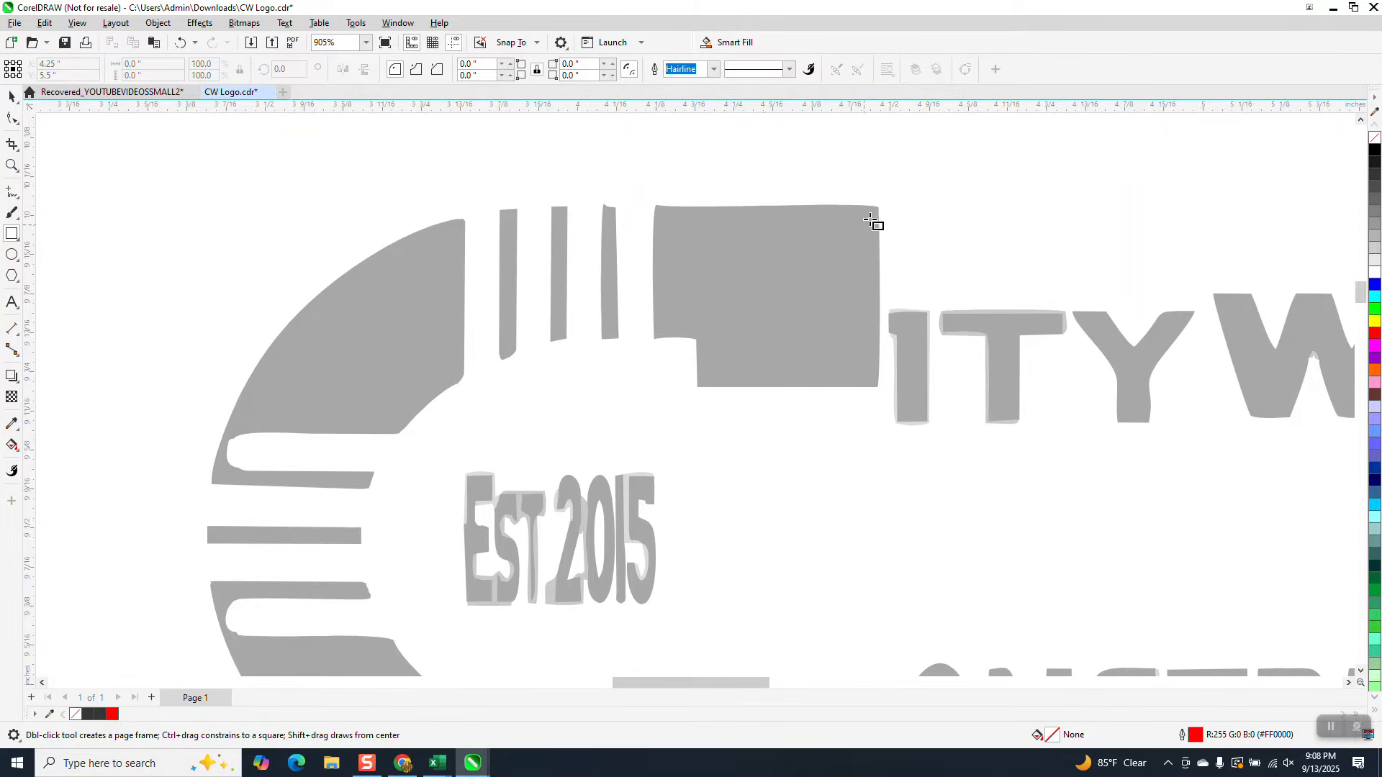
{"action": "left_click_drag", "start_coordinate": [878, 209], "coordinate": [800, 385]}
{"action": "left_click_drag", "start_coordinate": [706, 390], "coordinate": [655, 388]}
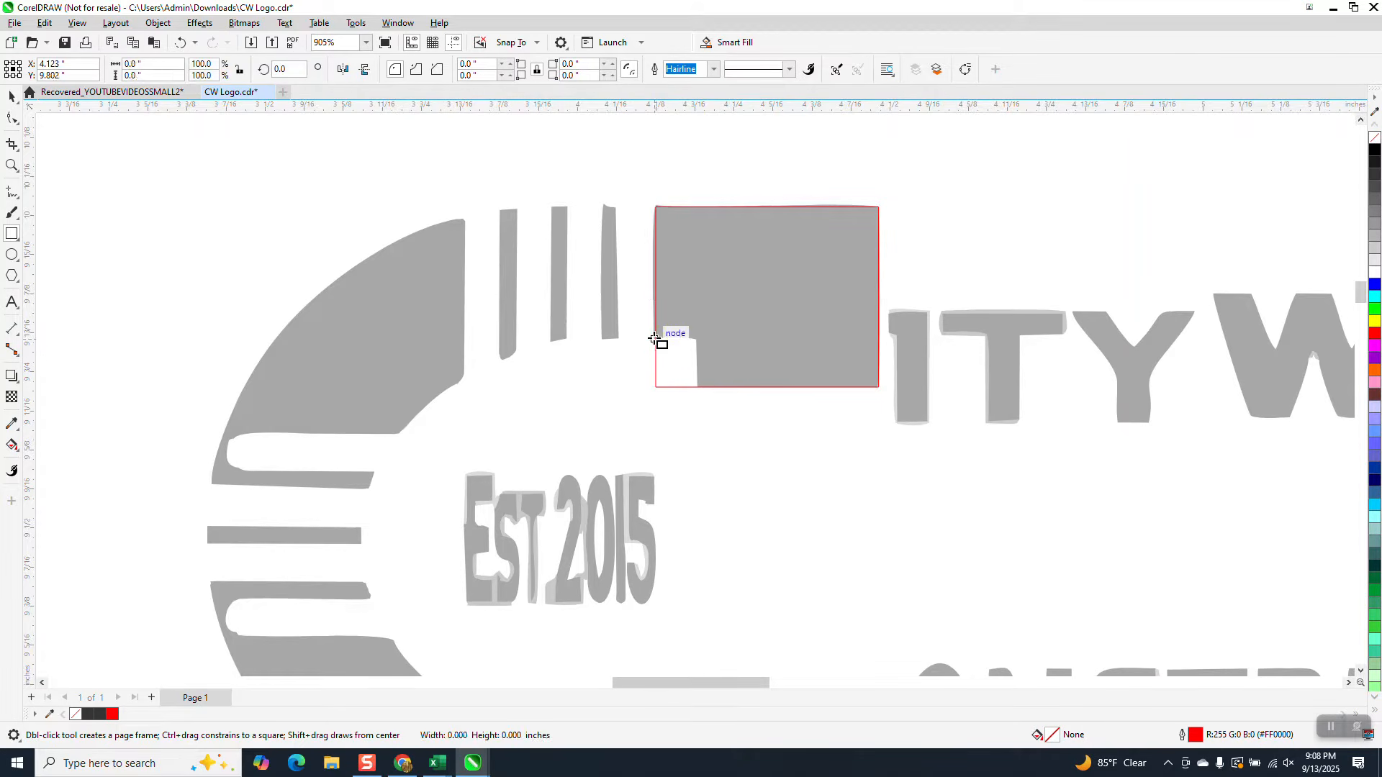
{"action": "left_click_drag", "start_coordinate": [654, 339], "coordinate": [699, 388]}
{"action": "left_click", "coordinate": [13, 95]}
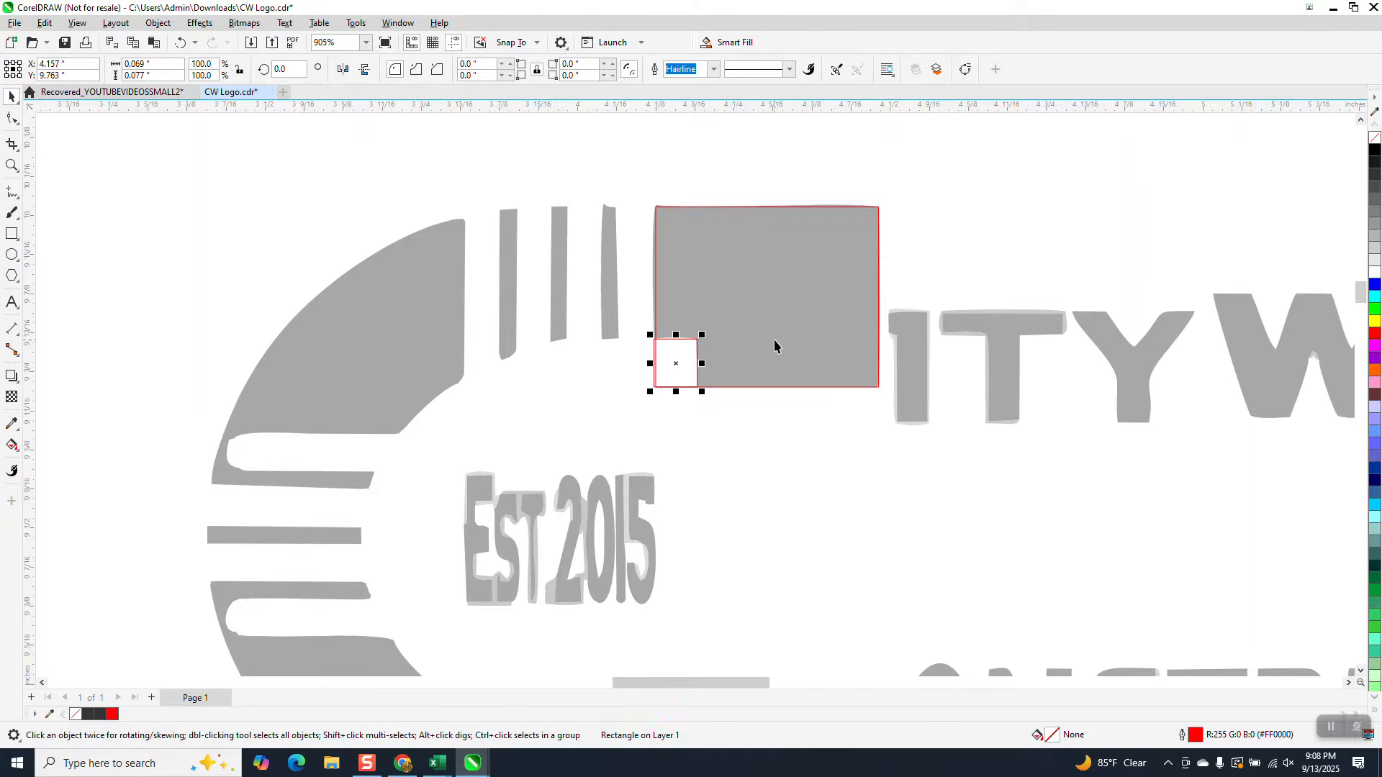
Step: Smart Fill the region of the large rectangle outside the notch with blue and no outline
{"action": "left_click", "coordinate": [11, 444]}
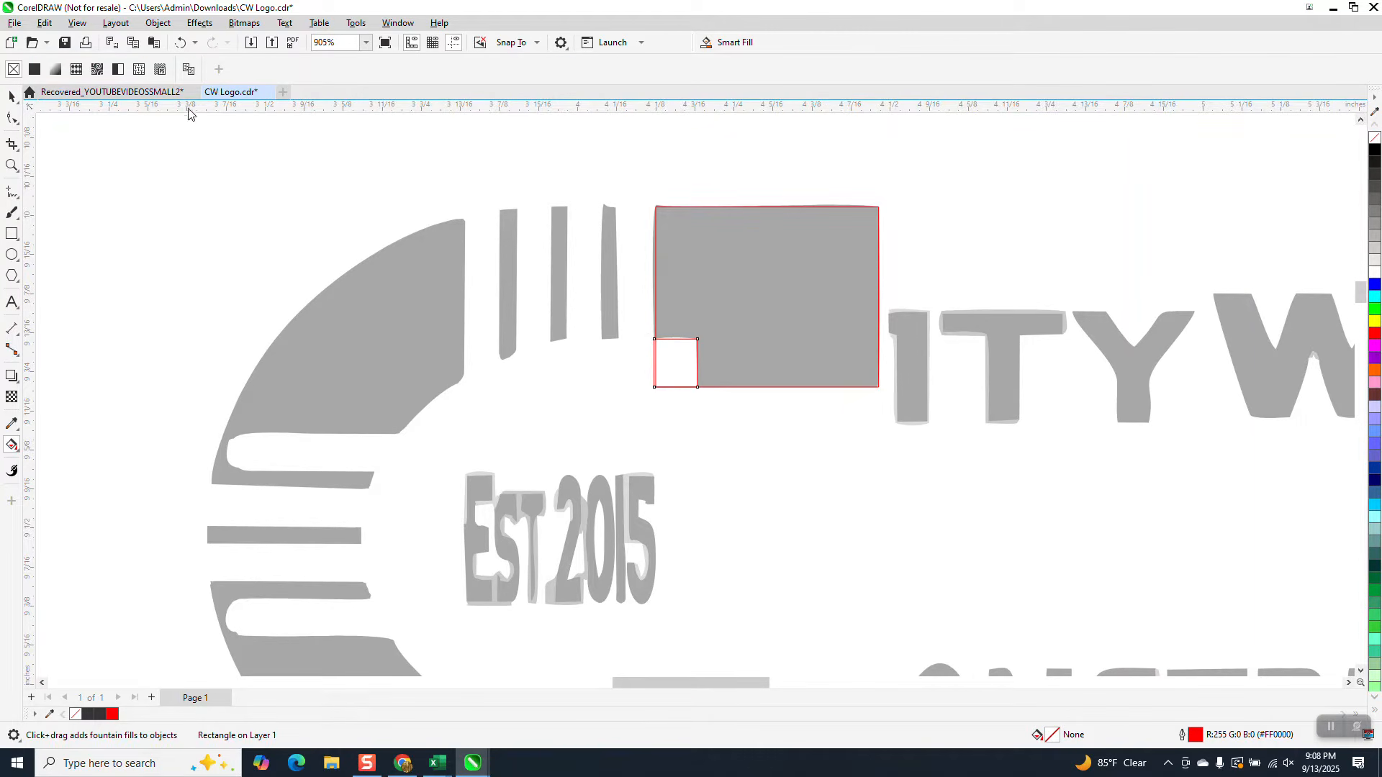
{"action": "left_click", "coordinate": [19, 452]}
{"action": "left_click", "coordinate": [54, 461]}
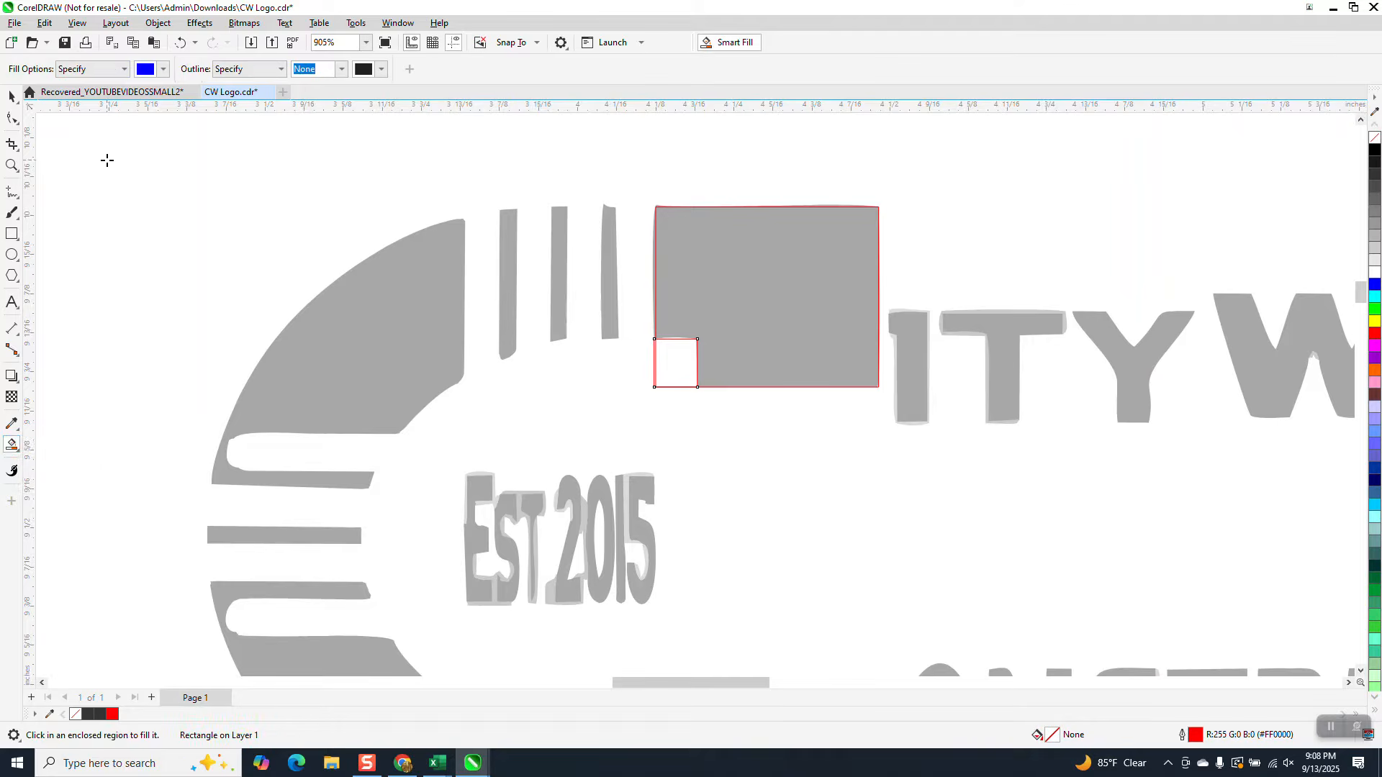
{"action": "left_click", "coordinate": [767, 276]}
{"action": "scroll", "coordinate": [614, 277], "scroll_direction": "down", "scroll_amount": 2}
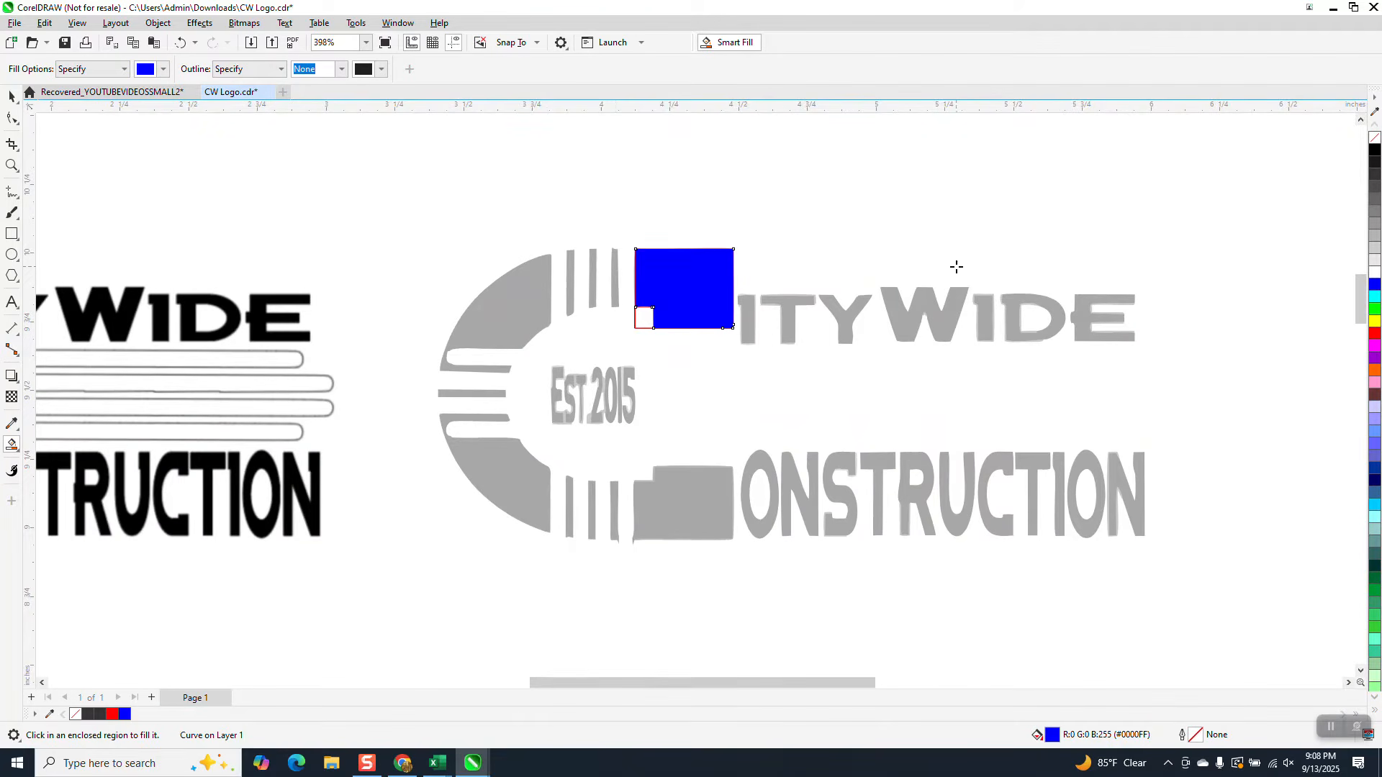
Step: Mirror the blue notched shape vertically and move it over the lower block of the faded C
{"action": "left_click", "coordinate": [12, 96]}
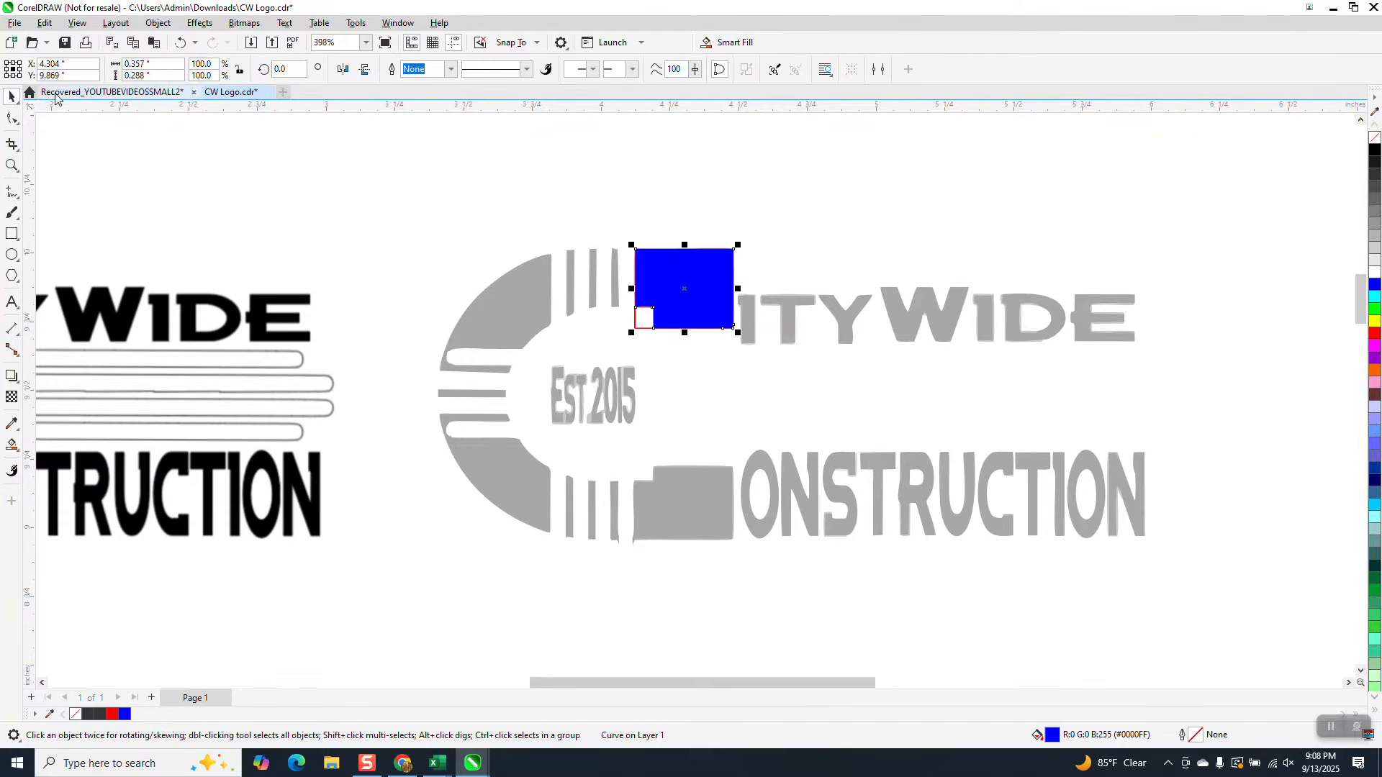
{"action": "left_click", "coordinate": [365, 70]}
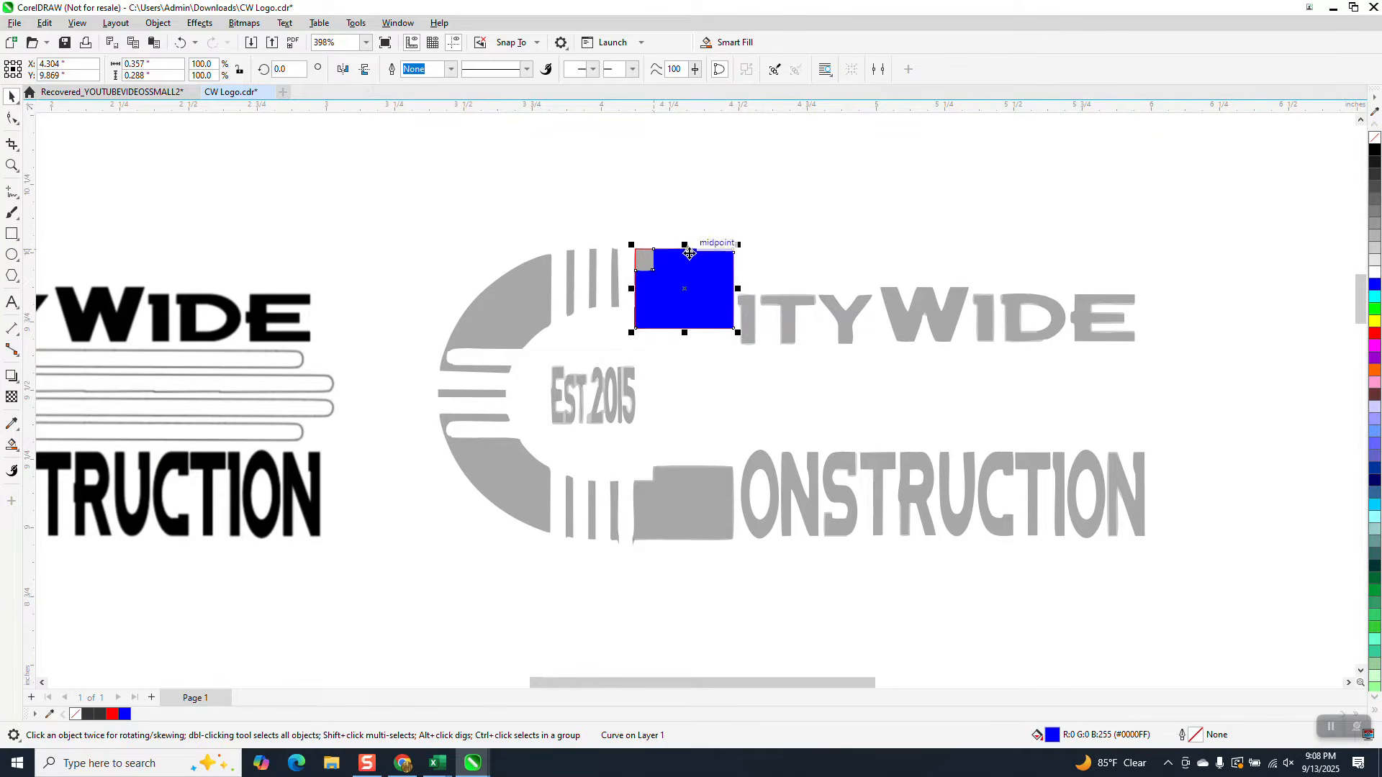
{"action": "left_click_drag", "start_coordinate": [734, 329], "coordinate": [734, 540]}
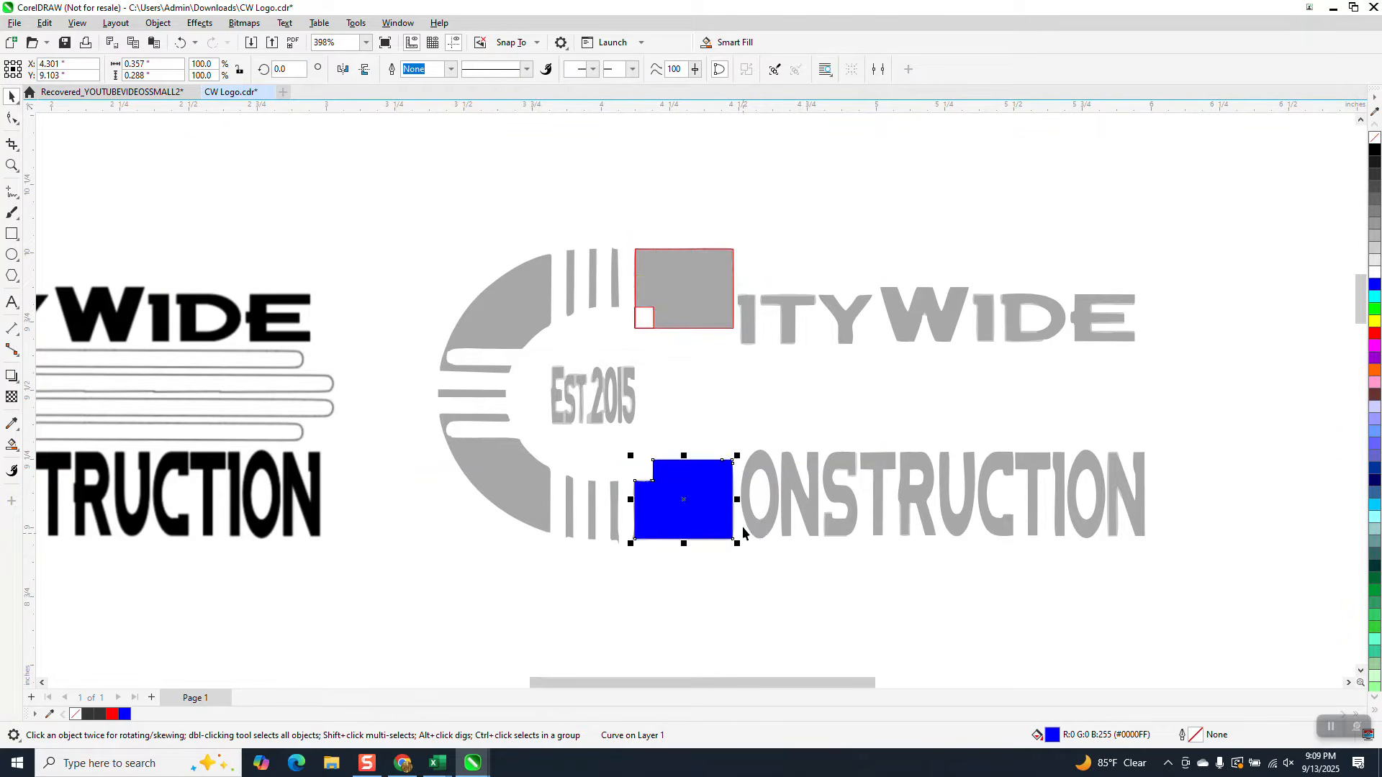
{"action": "left_click", "coordinate": [11, 165]}
{"action": "left_click_drag", "start_coordinate": [603, 428], "coordinate": [733, 556]}
{"action": "scroll", "coordinate": [648, 507], "scroll_direction": "down", "scroll_amount": 3}
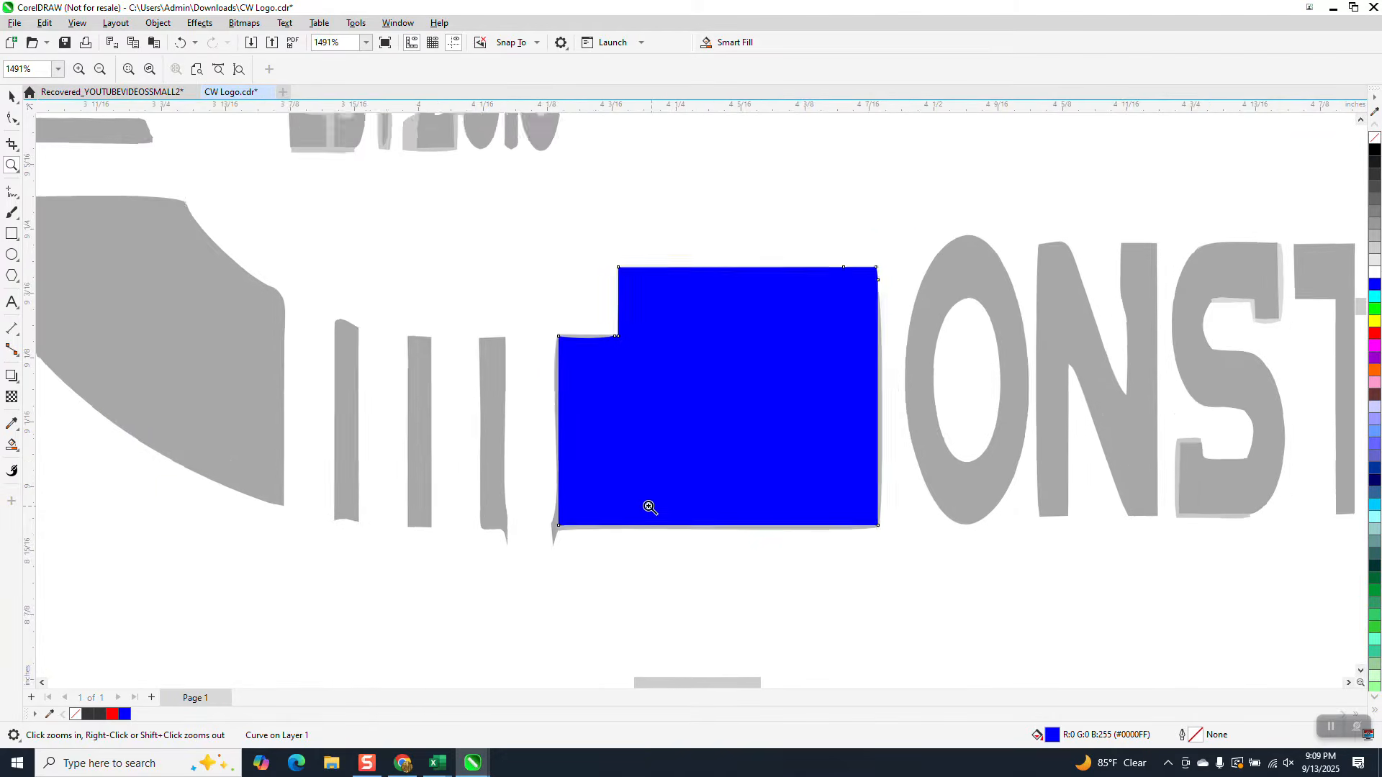
Step: Remove the fill from the lower notched shape and give it a black hairline outline
{"action": "key", "text": "space"}
{"action": "key", "text": "space"}
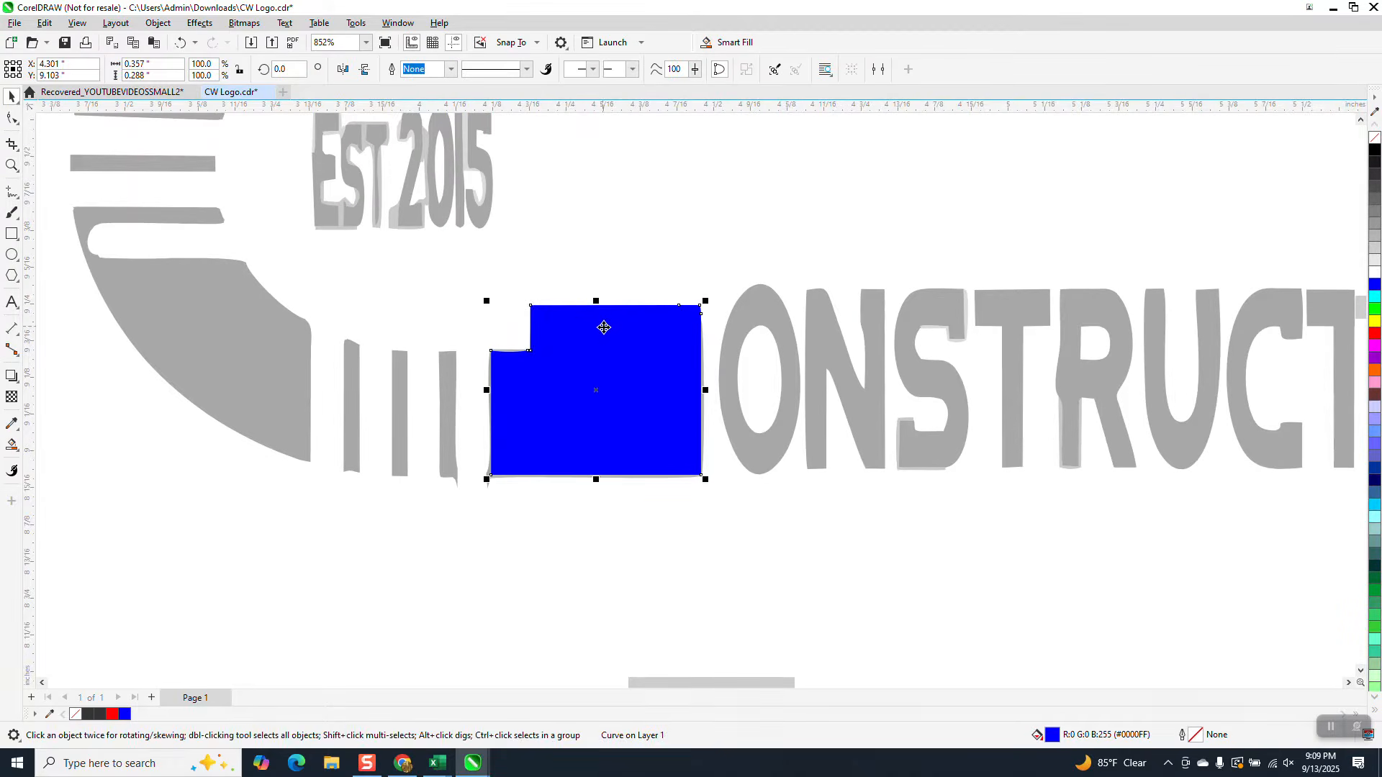
{"action": "left_click", "coordinate": [1374, 137]}
{"action": "right_click", "coordinate": [1375, 149]}
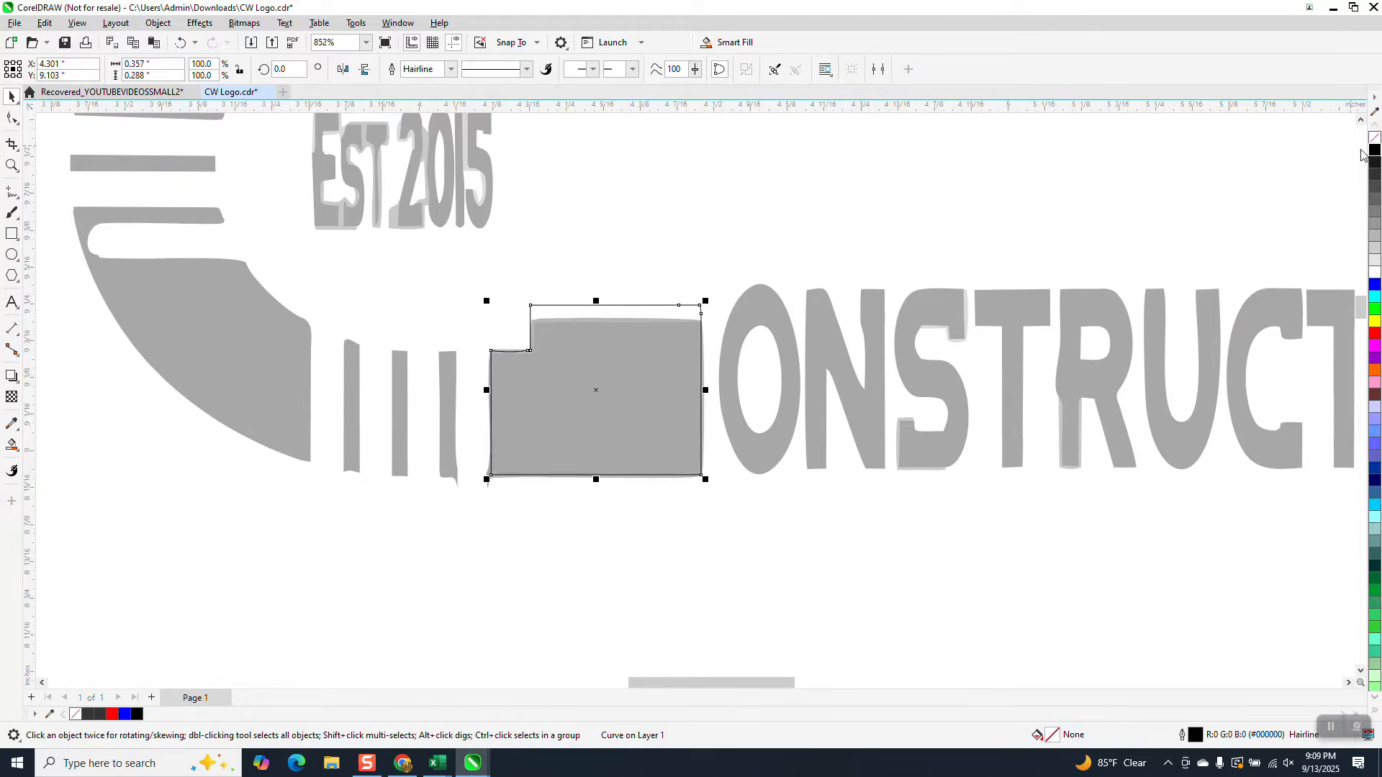
Step: Add vertical dimensions for the heights of the lower and upper black C blocks on the original logo
{"action": "scroll", "coordinate": [655, 377], "scroll_direction": "down", "scroll_amount": 3}
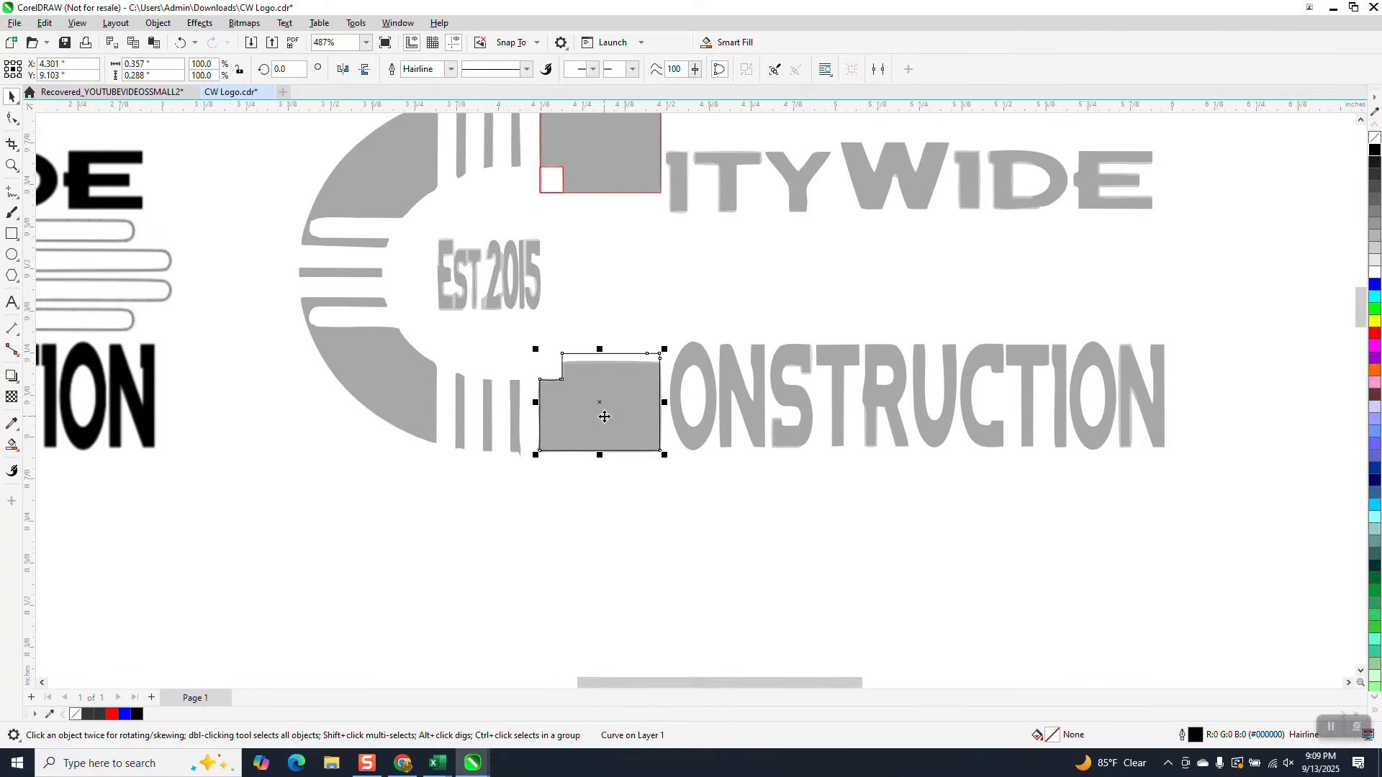
{"action": "scroll", "coordinate": [594, 304], "scroll_direction": "down", "scroll_amount": 1}
{"action": "scroll", "coordinate": [739, 275], "scroll_direction": "down", "scroll_amount": 1}
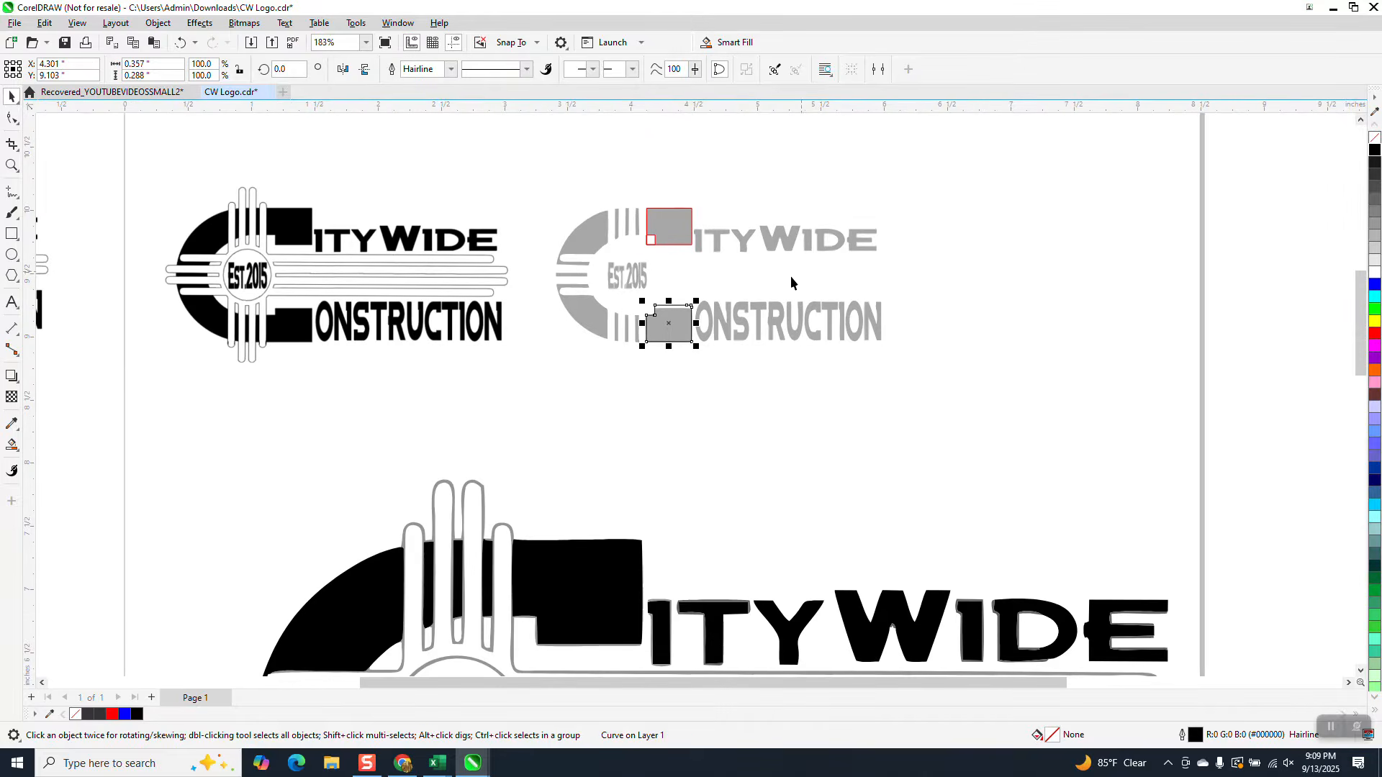
{"action": "left_click", "coordinate": [12, 165]}
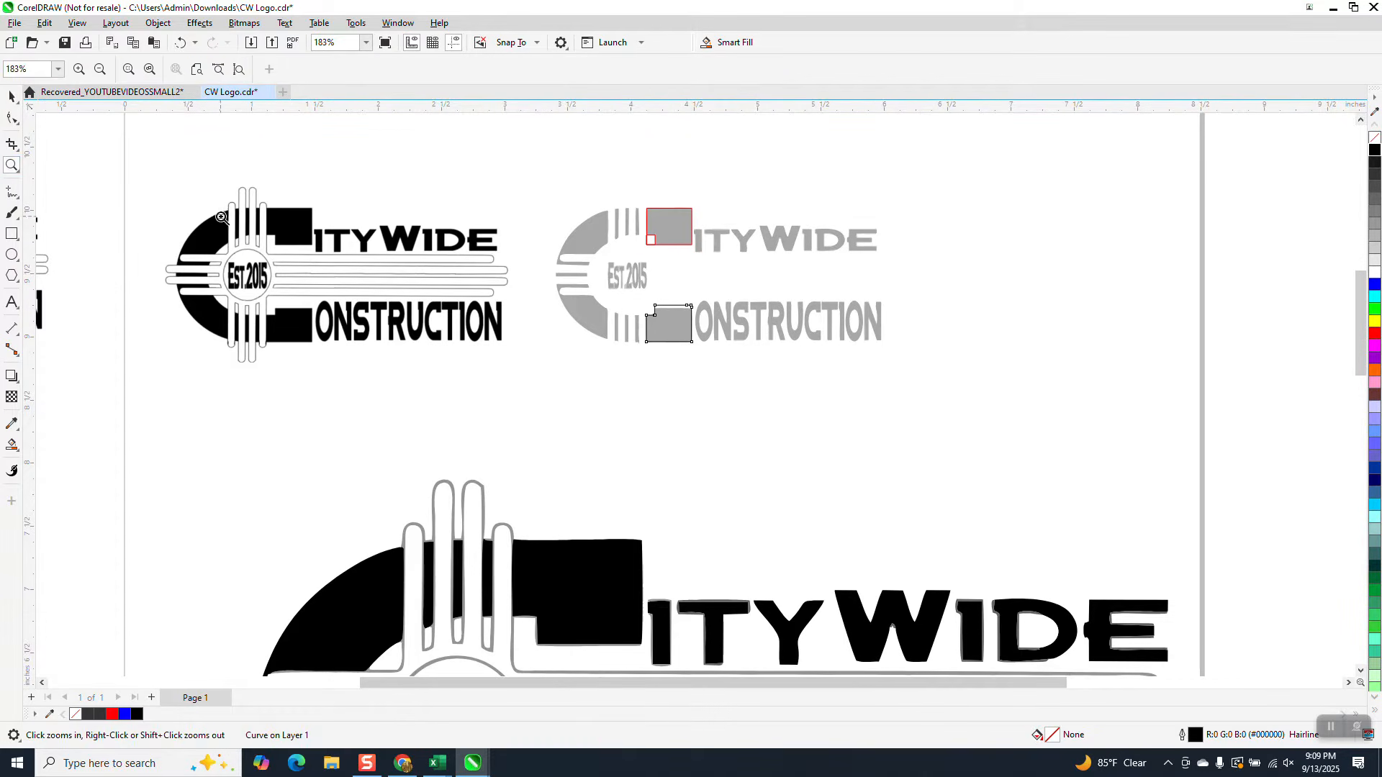
{"action": "left_click_drag", "start_coordinate": [258, 202], "coordinate": [430, 327]}
{"action": "right_click", "coordinate": [432, 284]}
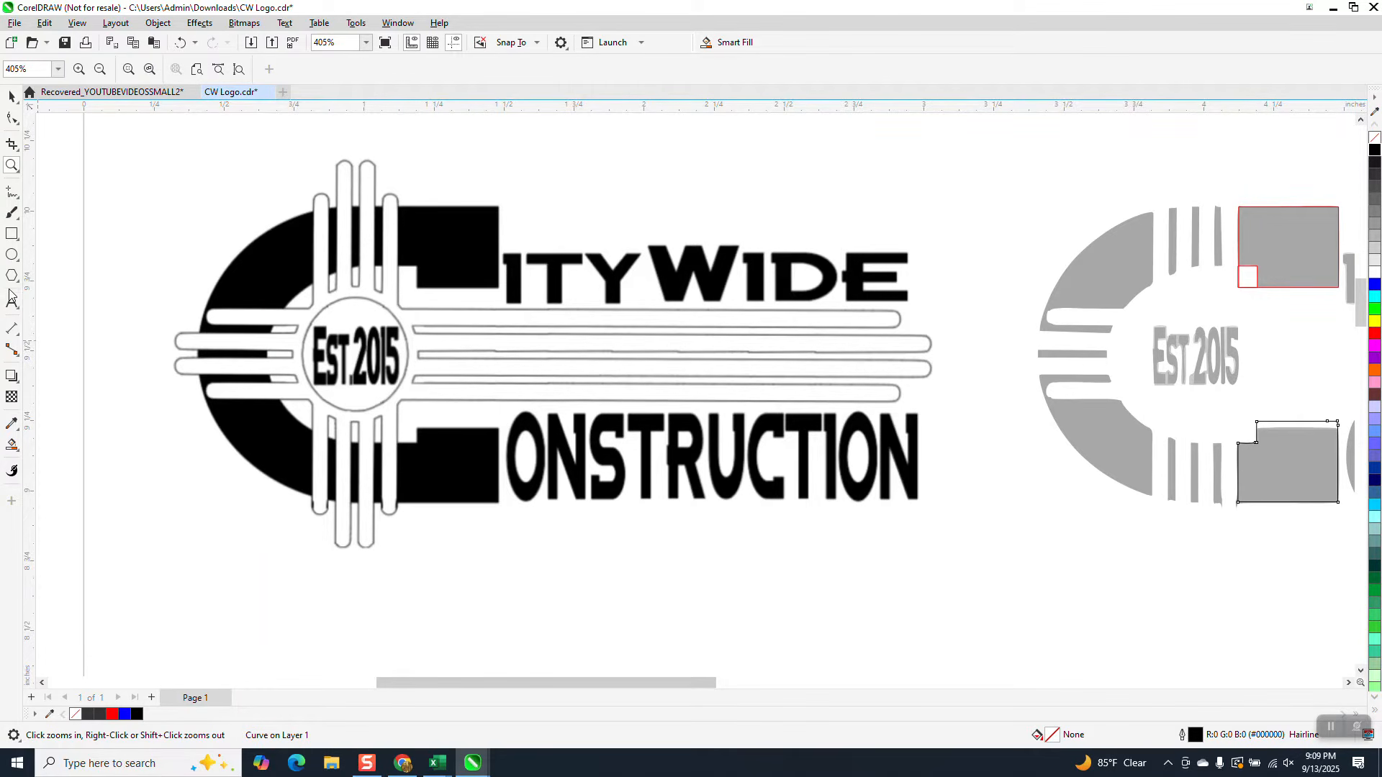
{"action": "left_click", "coordinate": [12, 329]}
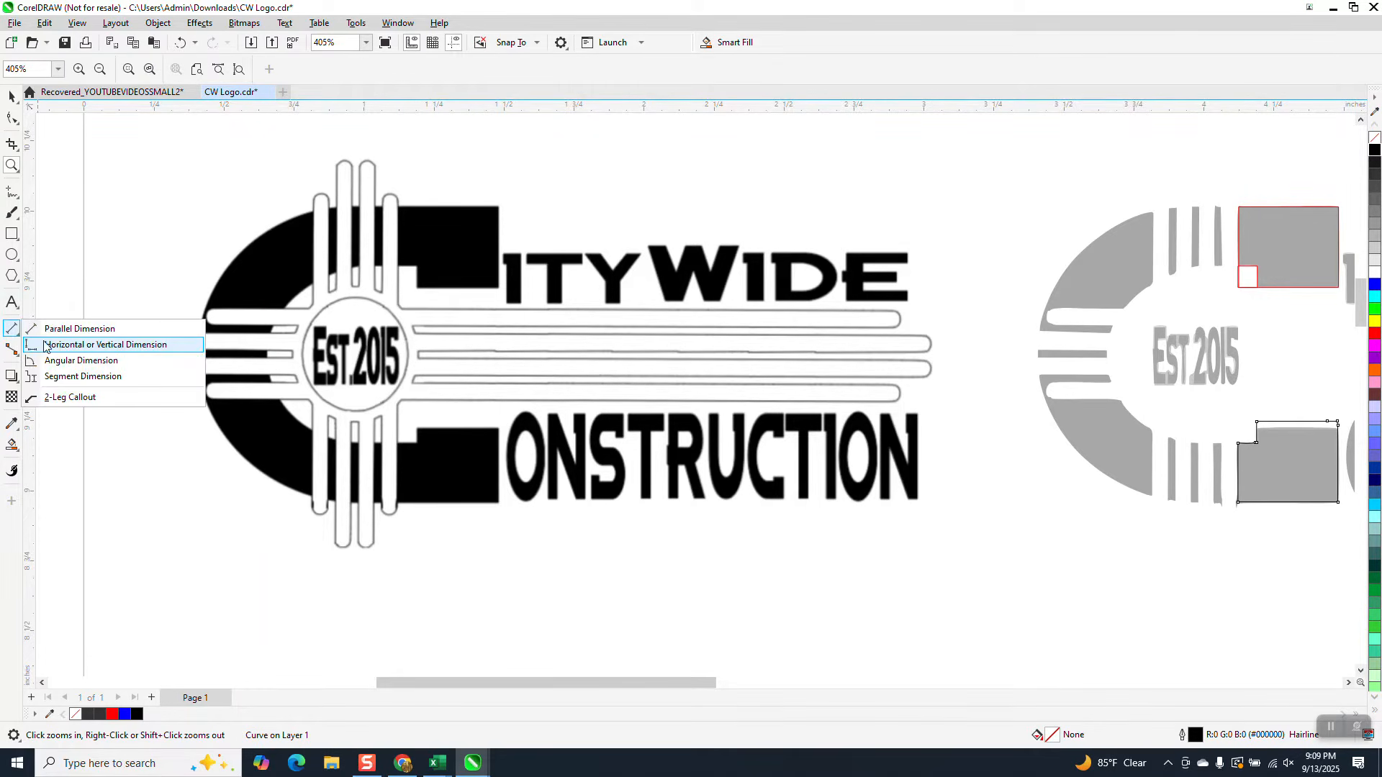
{"action": "left_click", "coordinate": [101, 344]}
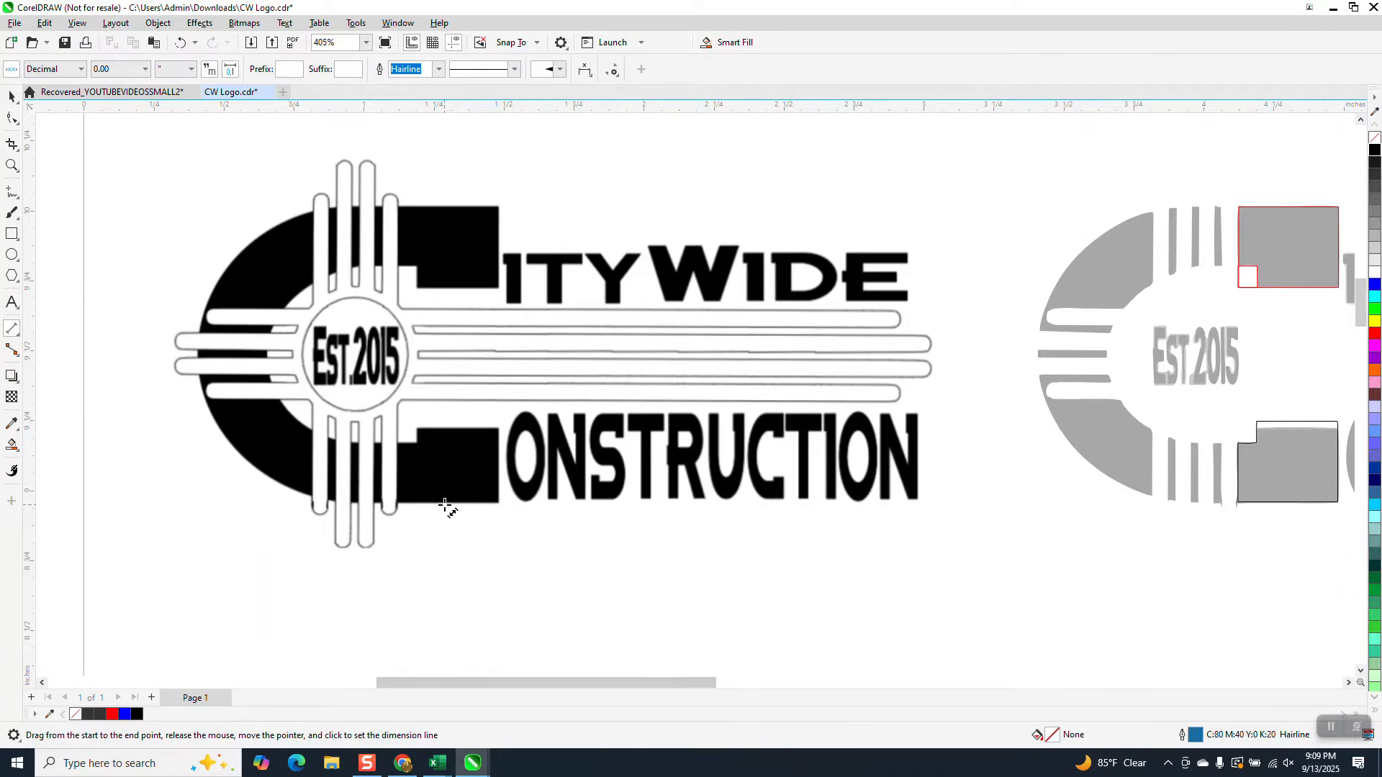
{"action": "left_click_drag", "start_coordinate": [445, 503], "coordinate": [448, 427]}
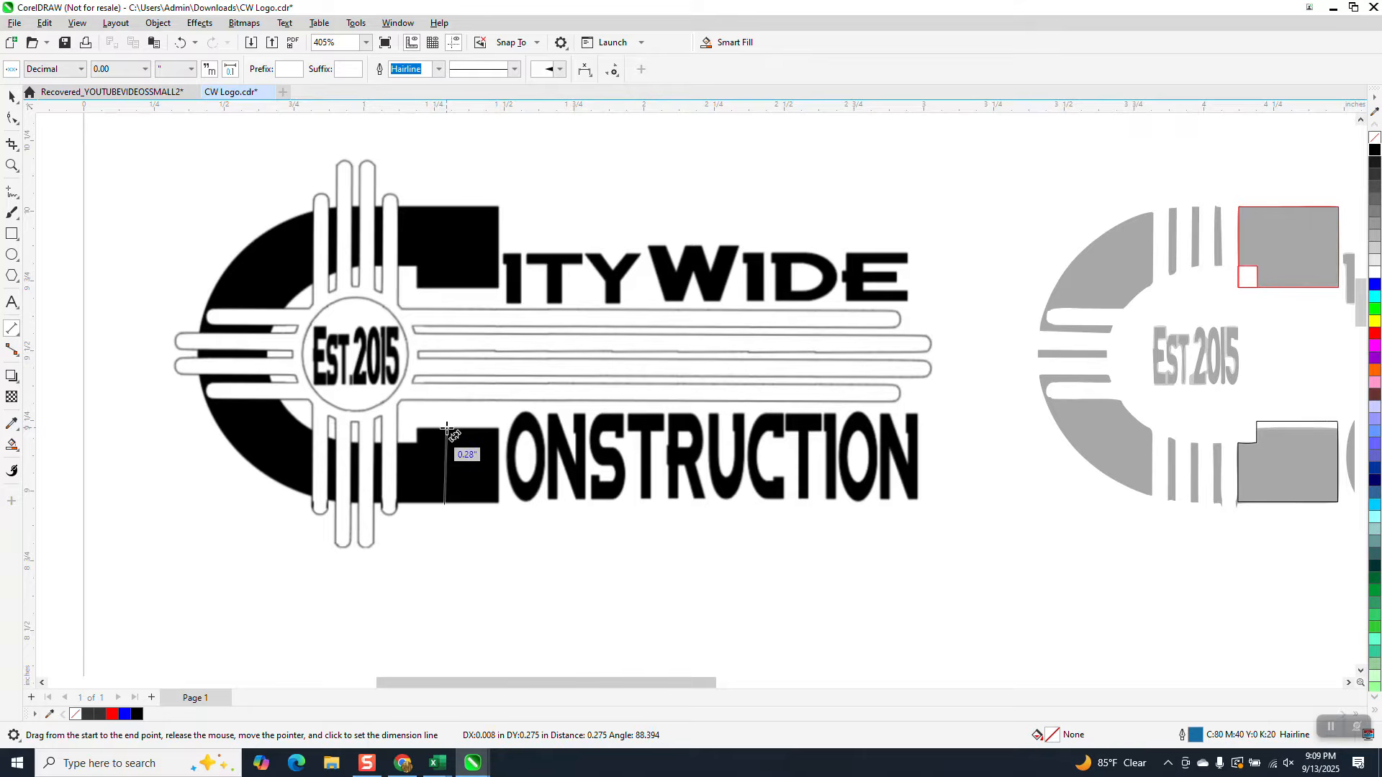
{"action": "left_click", "coordinate": [449, 425]}
{"action": "left_click_drag", "start_coordinate": [453, 288], "coordinate": [450, 208]}
{"action": "left_click", "coordinate": [448, 216]}
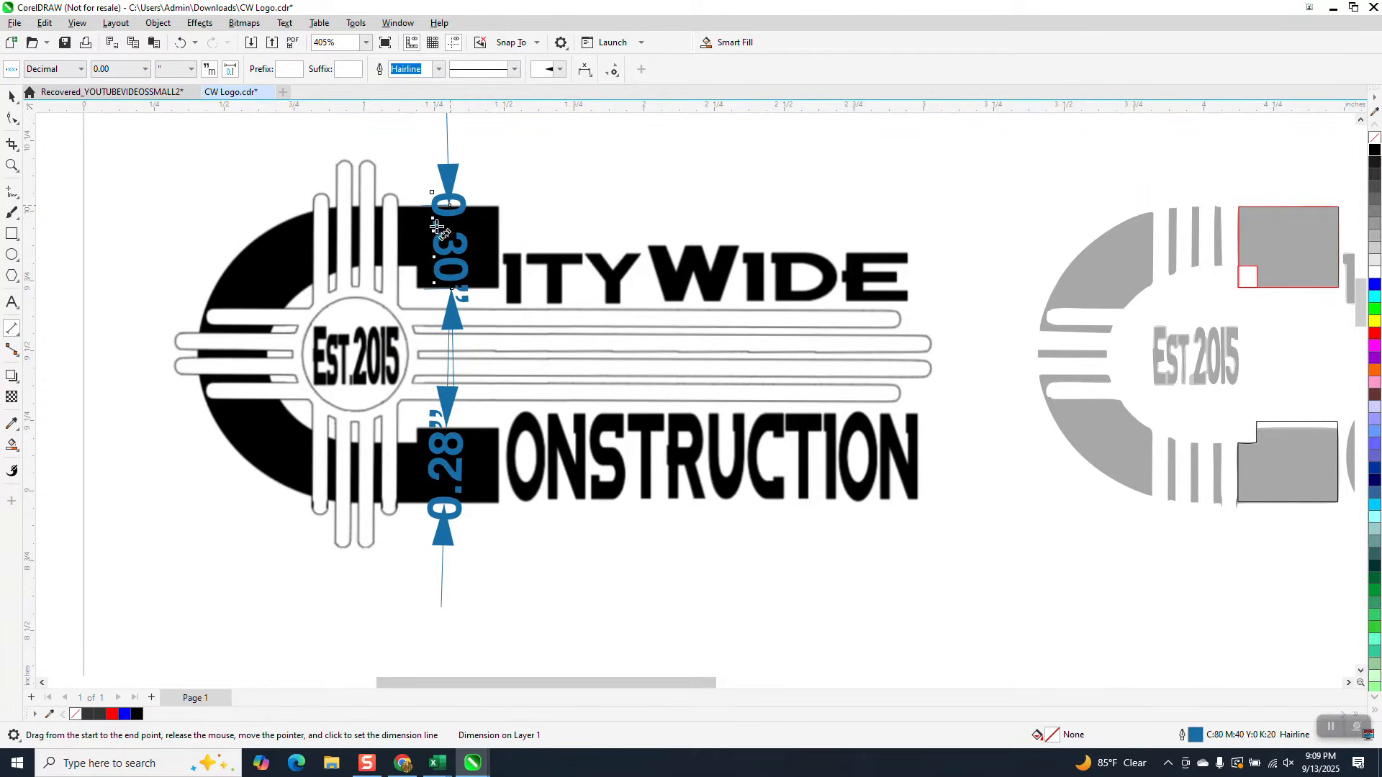
Step: Delete the extra node just below the upper-right corner of the lower notched outline
{"action": "scroll", "coordinate": [393, 265], "scroll_direction": "down", "scroll_amount": 2}
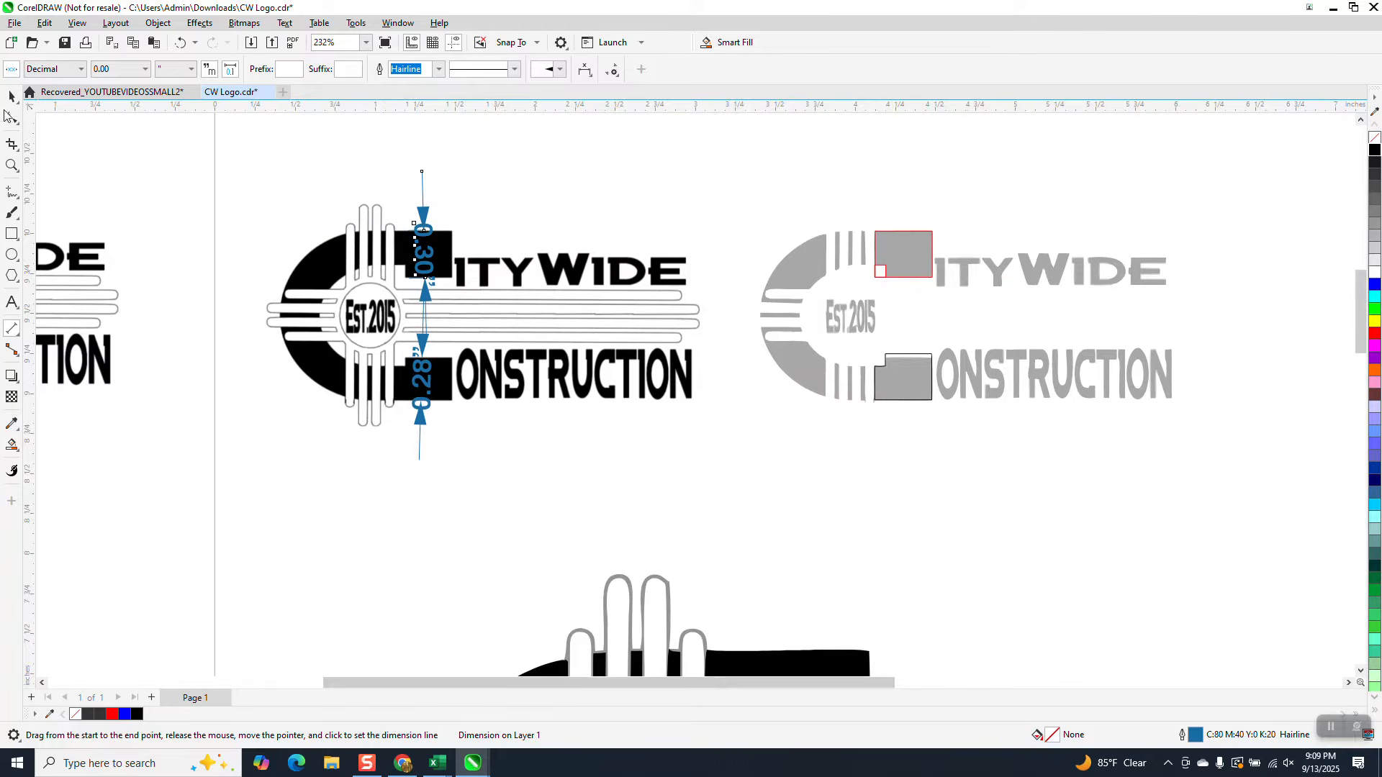
{"action": "left_click", "coordinate": [11, 98]}
{"action": "left_click", "coordinate": [12, 164]}
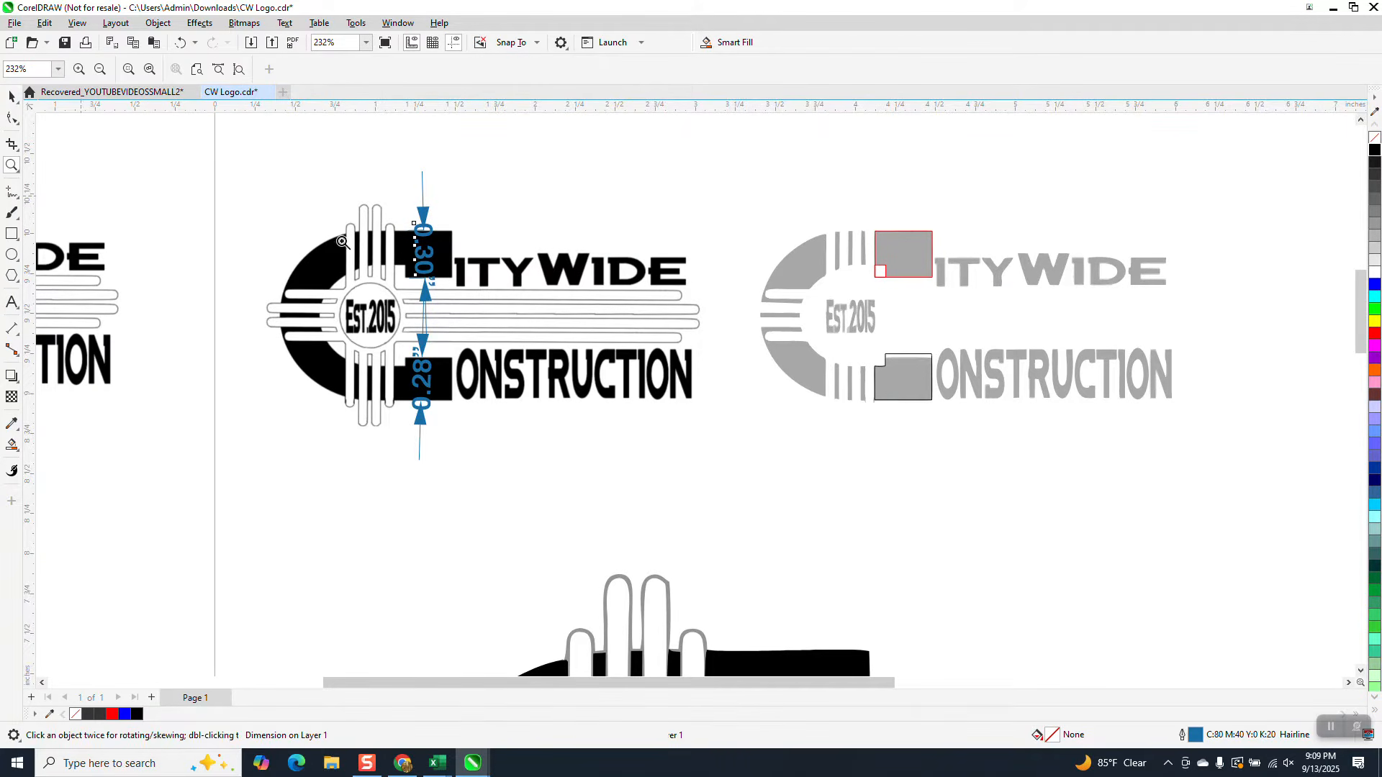
{"action": "left_click_drag", "start_coordinate": [870, 346], "coordinate": [933, 422]}
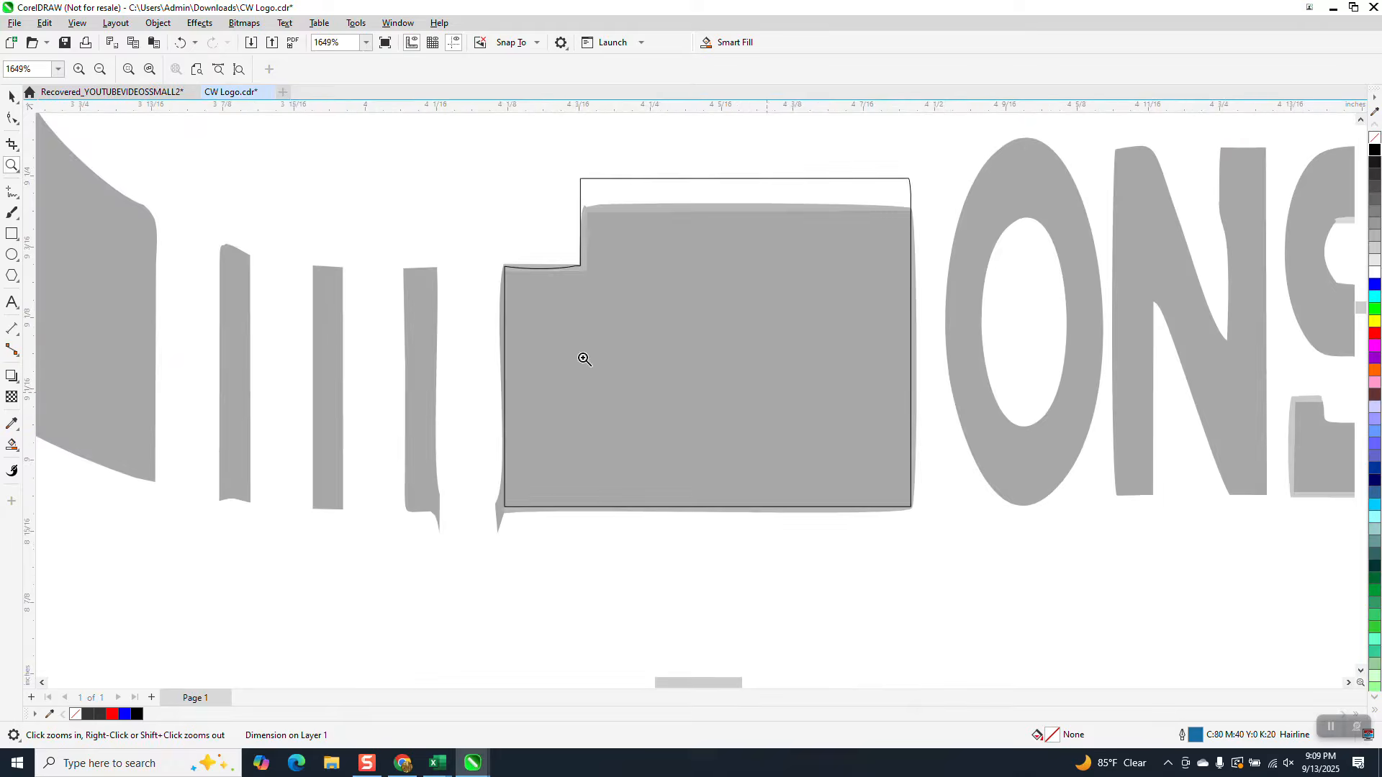
{"action": "left_click", "coordinate": [12, 119]}
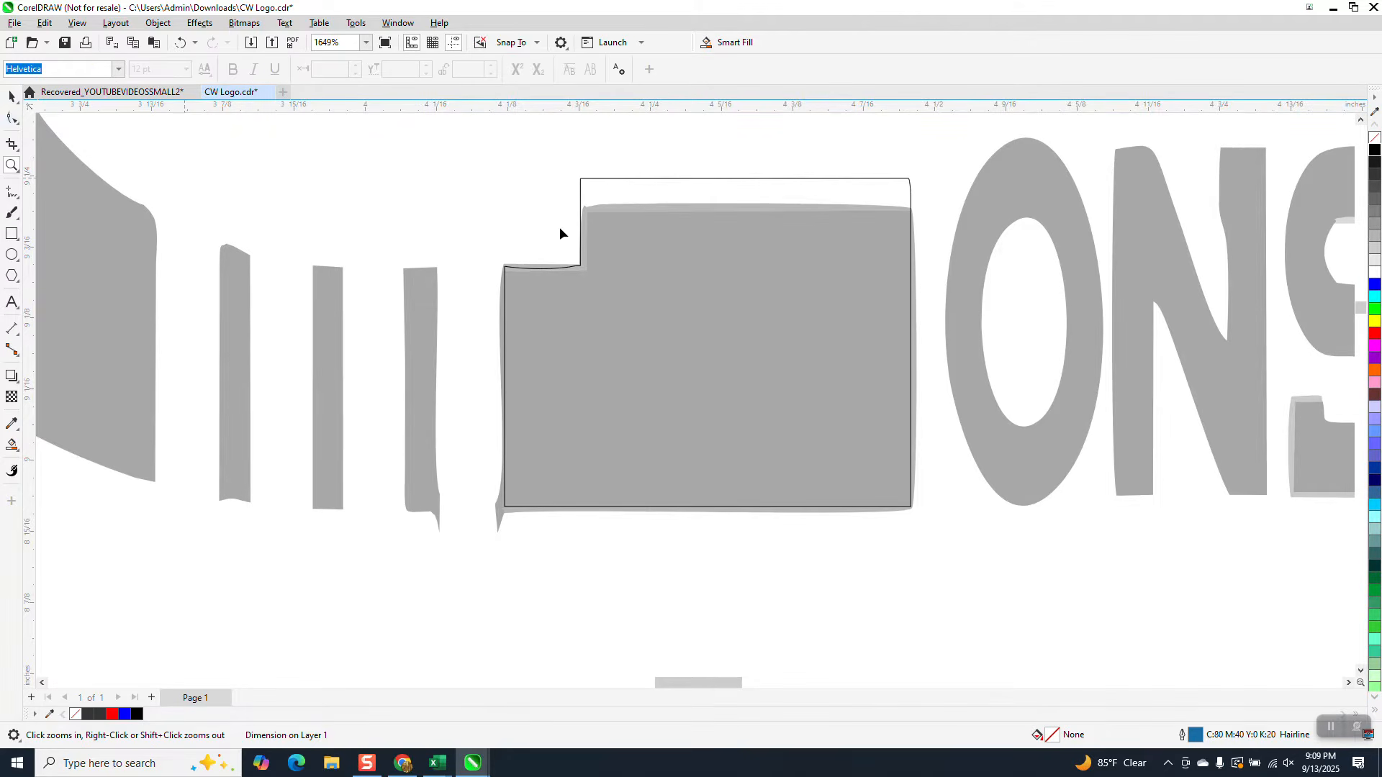
{"action": "left_click", "coordinate": [606, 179]}
{"action": "left_click_drag", "start_coordinate": [550, 166], "coordinate": [906, 204]}
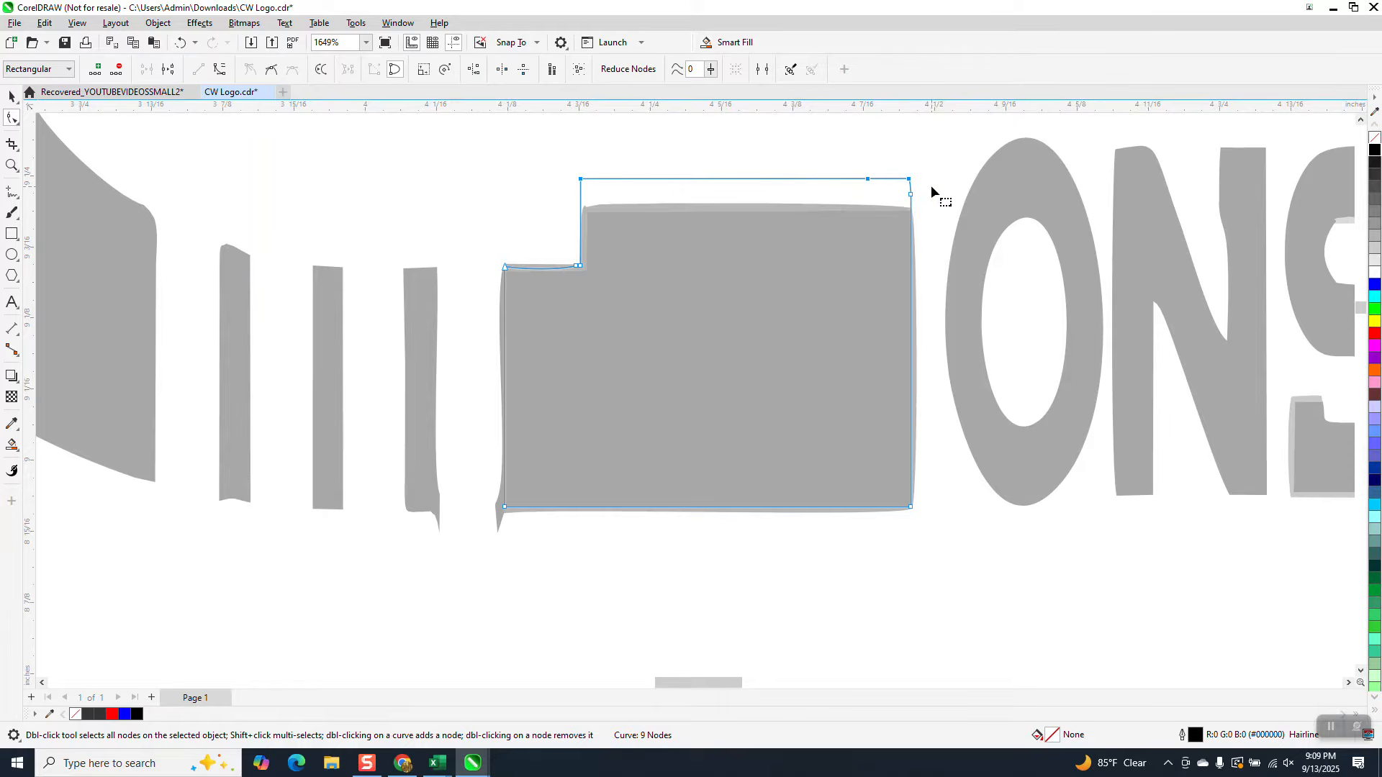
{"action": "key", "text": "Delete"}
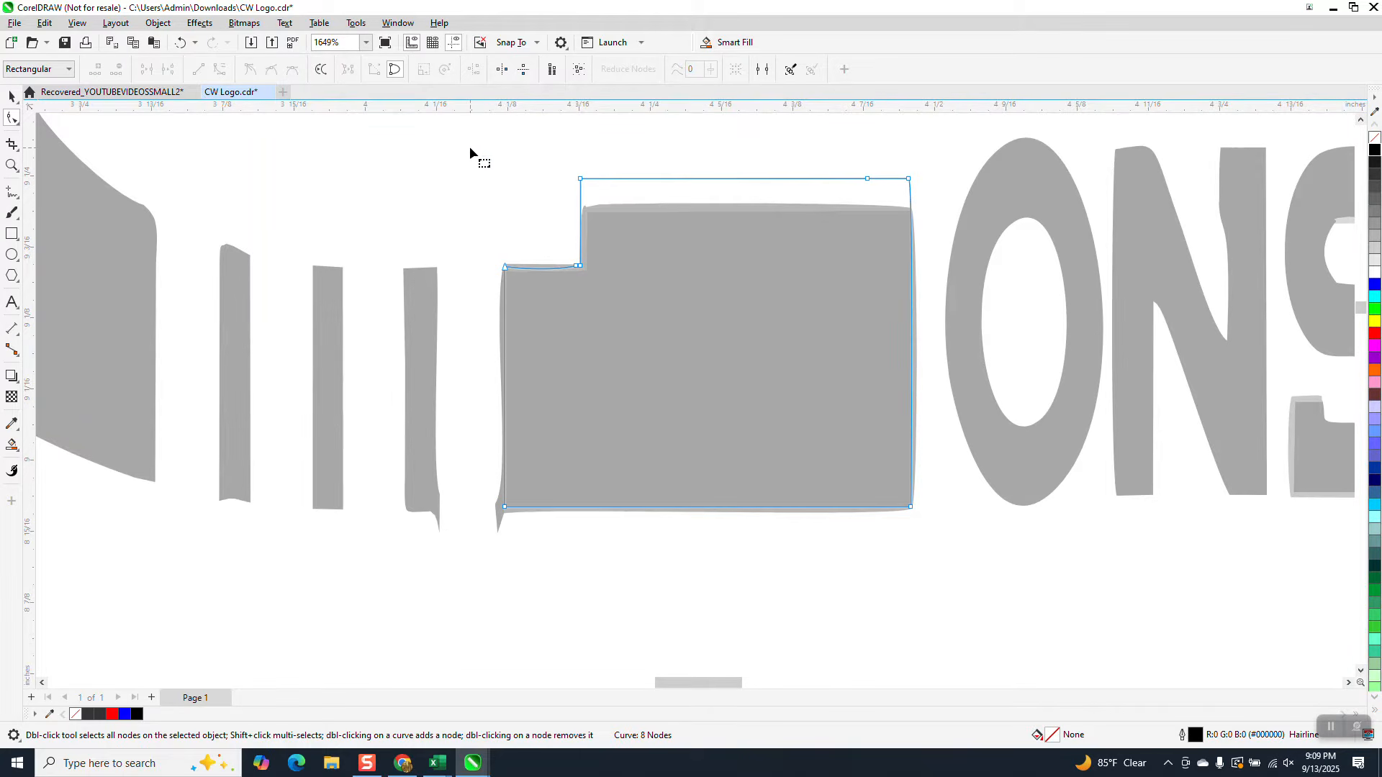
Step: Select all nodes of the lower notched outline and convert its segments to straight lines
{"action": "left_click_drag", "start_coordinate": [471, 148], "coordinate": [953, 580]}
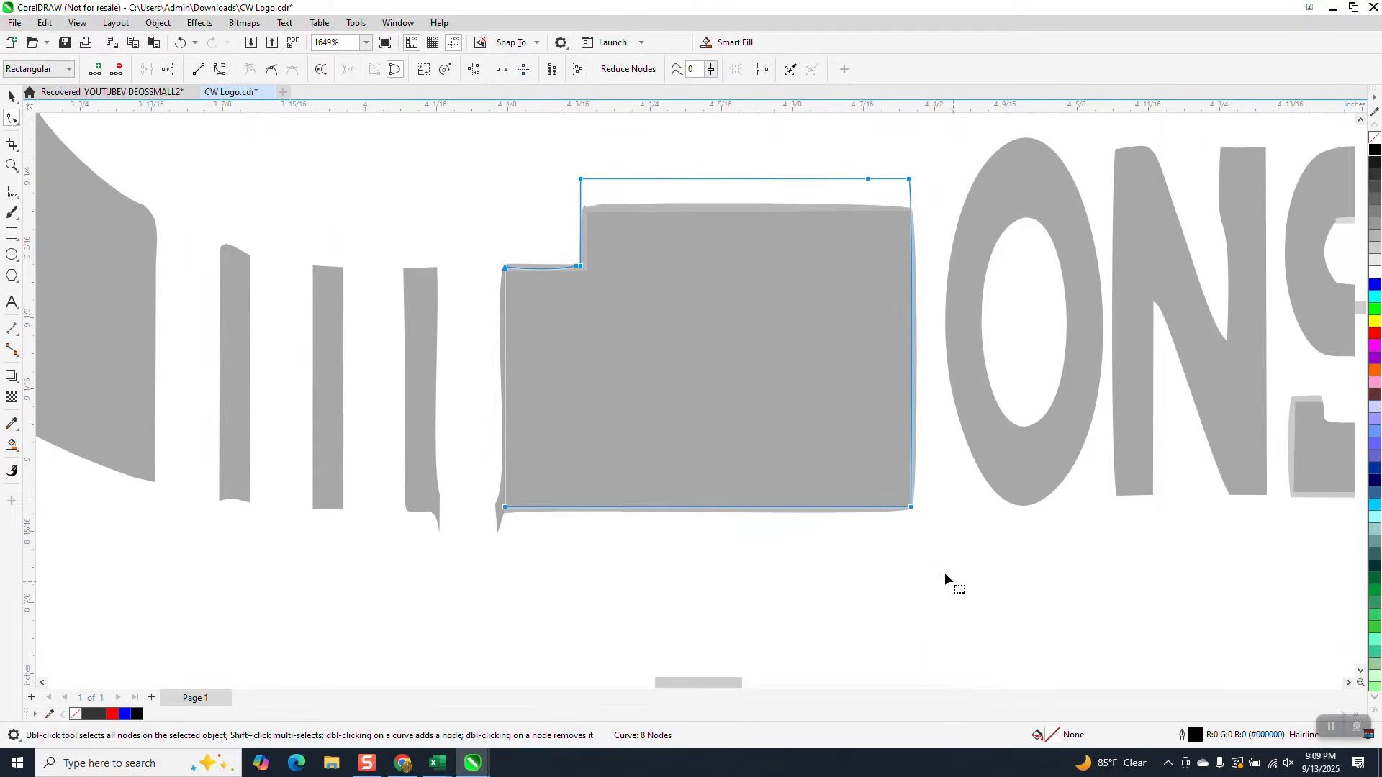
{"action": "right_click", "coordinate": [580, 270]}
{"action": "left_click", "coordinate": [632, 352]}
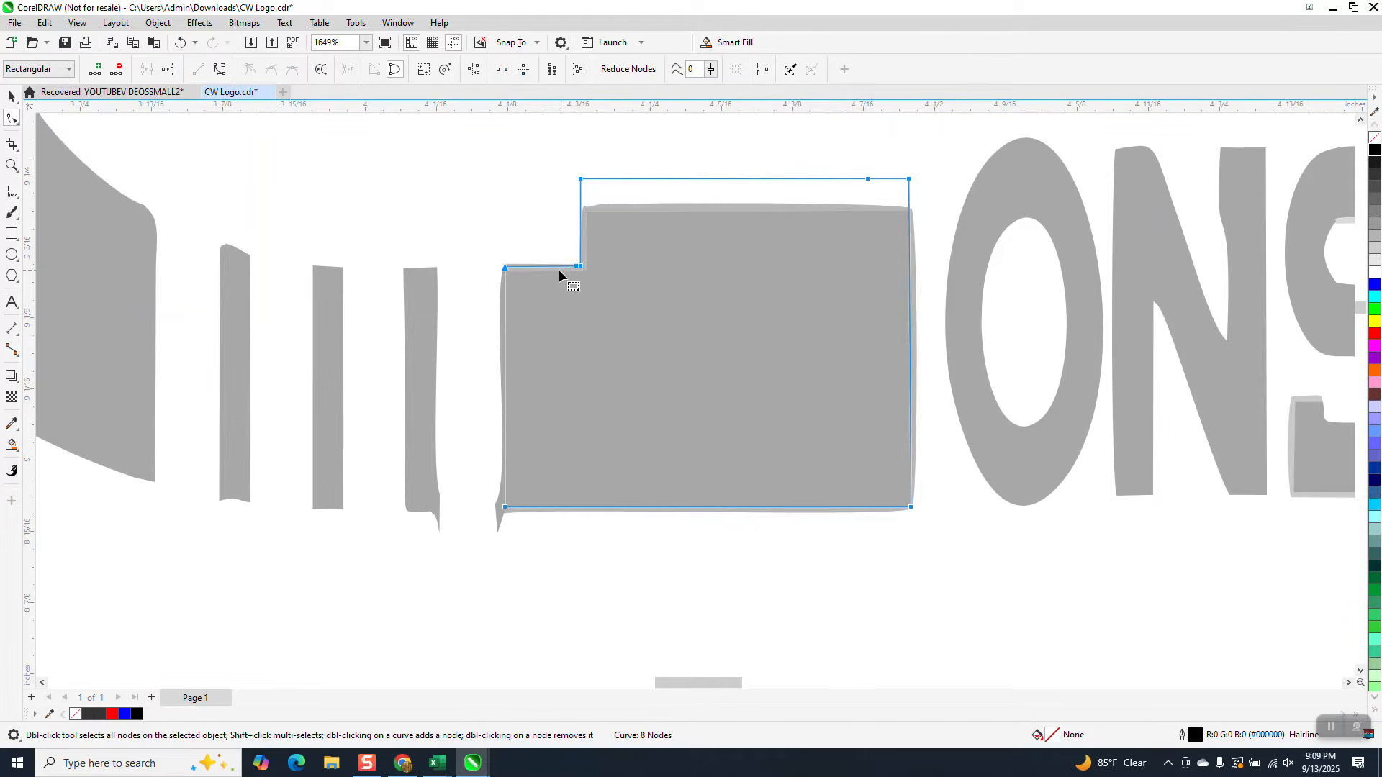
{"action": "key", "text": "Escape"}
{"action": "left_click", "coordinate": [180, 43]}
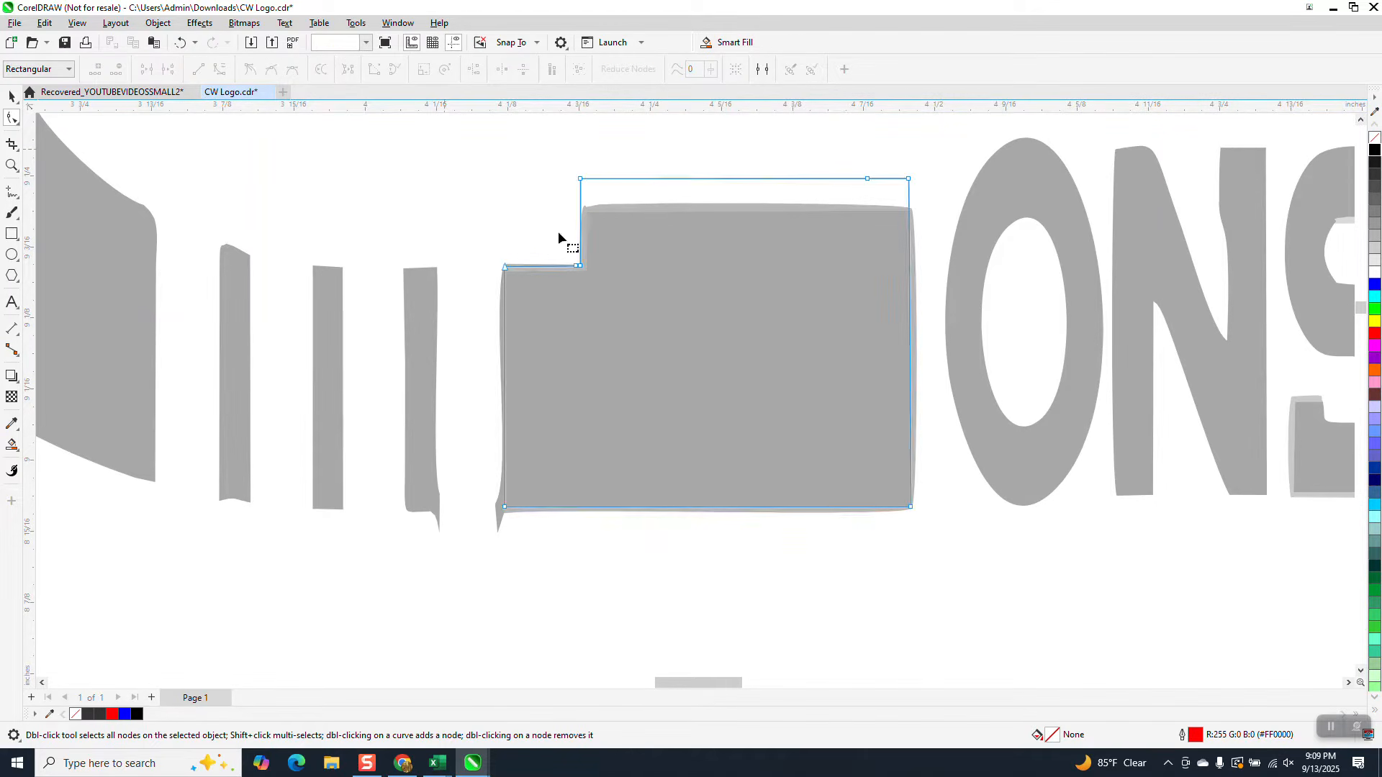
Step: Delete the extra nodes beside the notch and on the top edge, and lower the top edge to make the outline about 0.262 inches high
{"action": "left_click", "coordinate": [577, 267]}
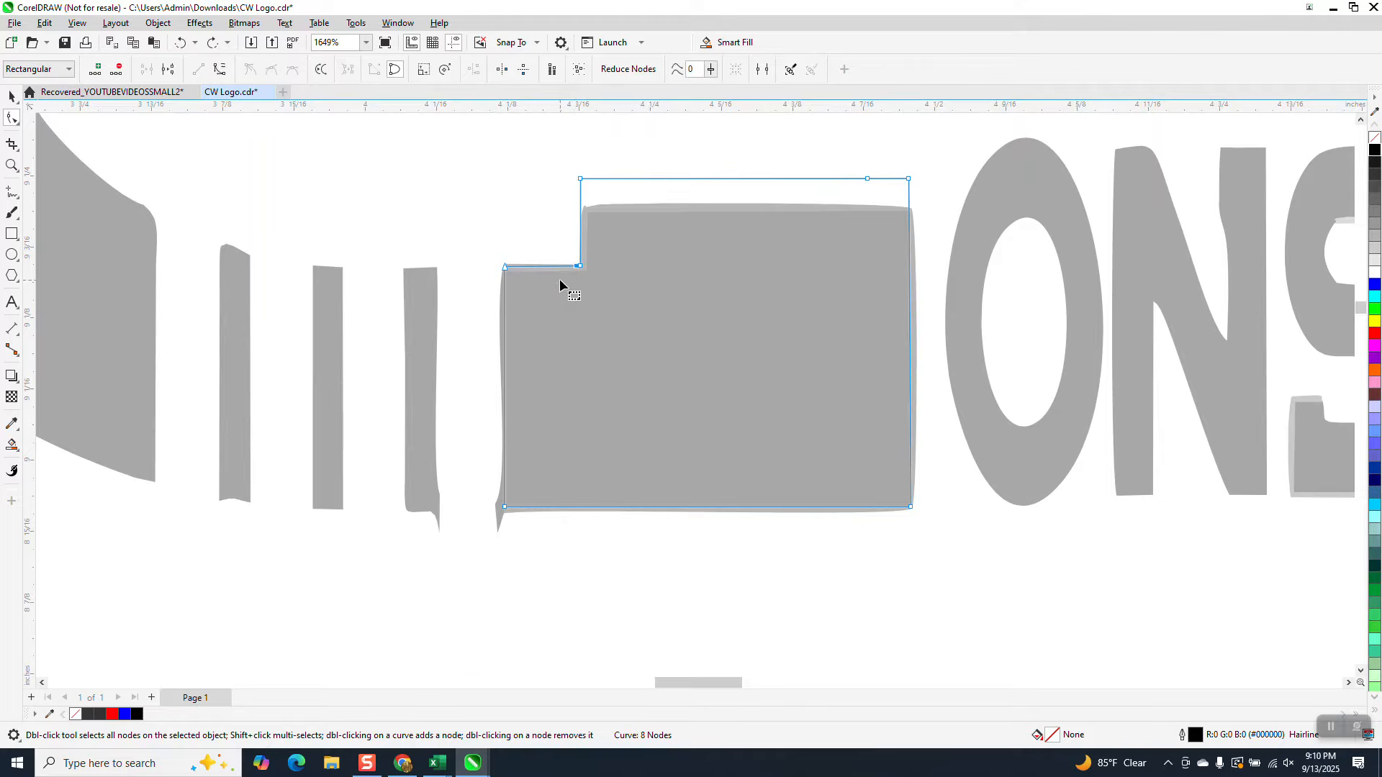
{"action": "left_click", "coordinate": [868, 178]}
{"action": "key", "text": "Delete"}
{"action": "left_click_drag", "start_coordinate": [571, 164], "coordinate": [913, 216]}
{"action": "scroll", "coordinate": [635, 516], "scroll_direction": "down", "scroll_amount": 3}
{"action": "scroll", "coordinate": [635, 512], "scroll_direction": "down", "scroll_amount": 3}
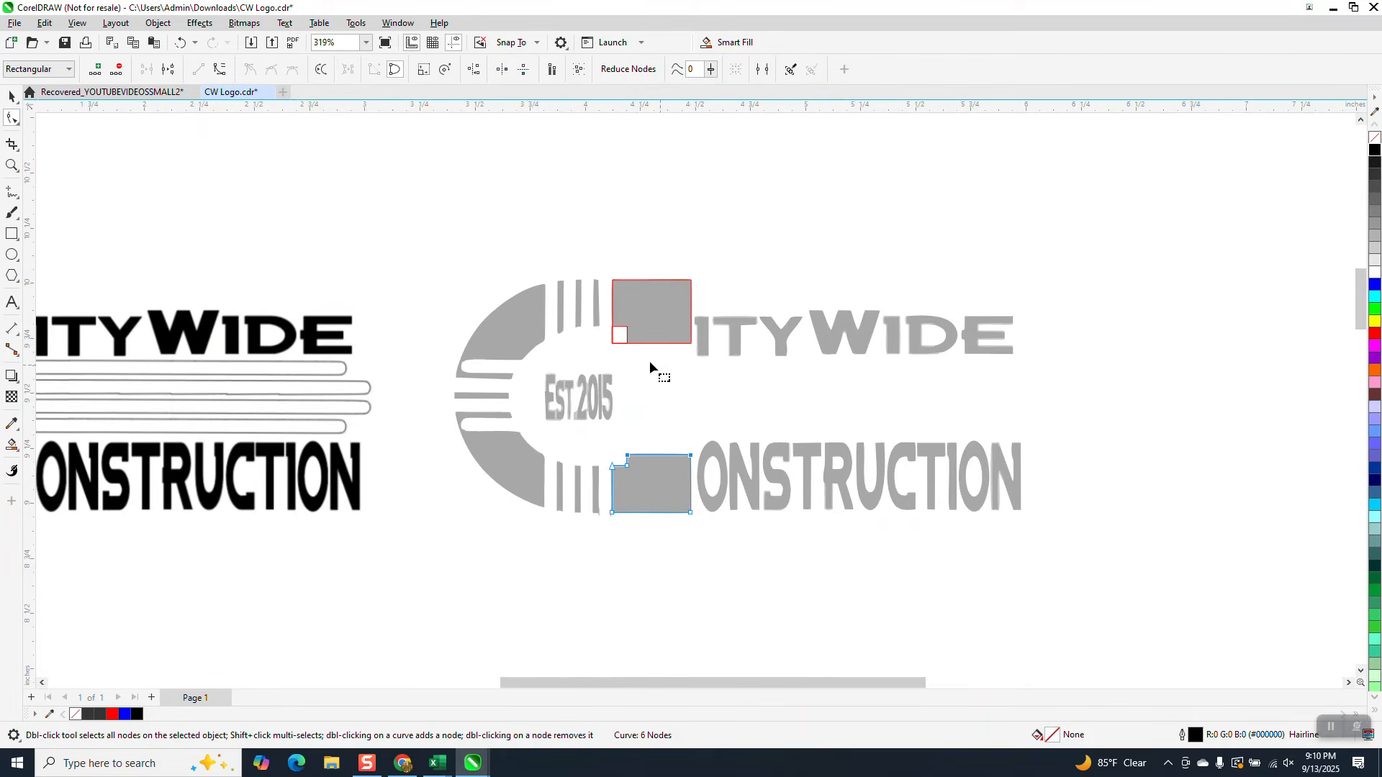
{"action": "left_click", "coordinate": [11, 96]}
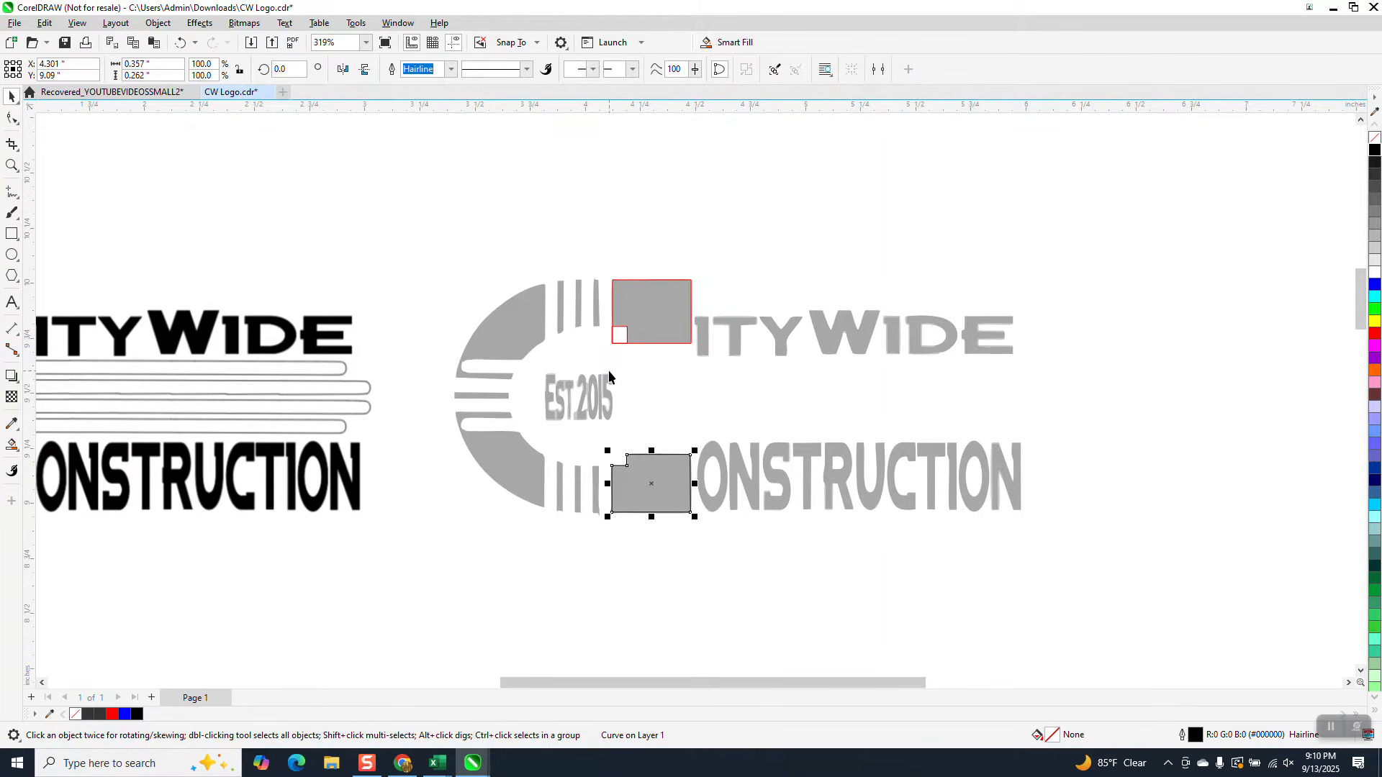
Step: Delete the large red rectangle and the small red notch rectangle from the upper block of the faded C
{"action": "scroll", "coordinate": [638, 386], "scroll_direction": "down", "scroll_amount": 2}
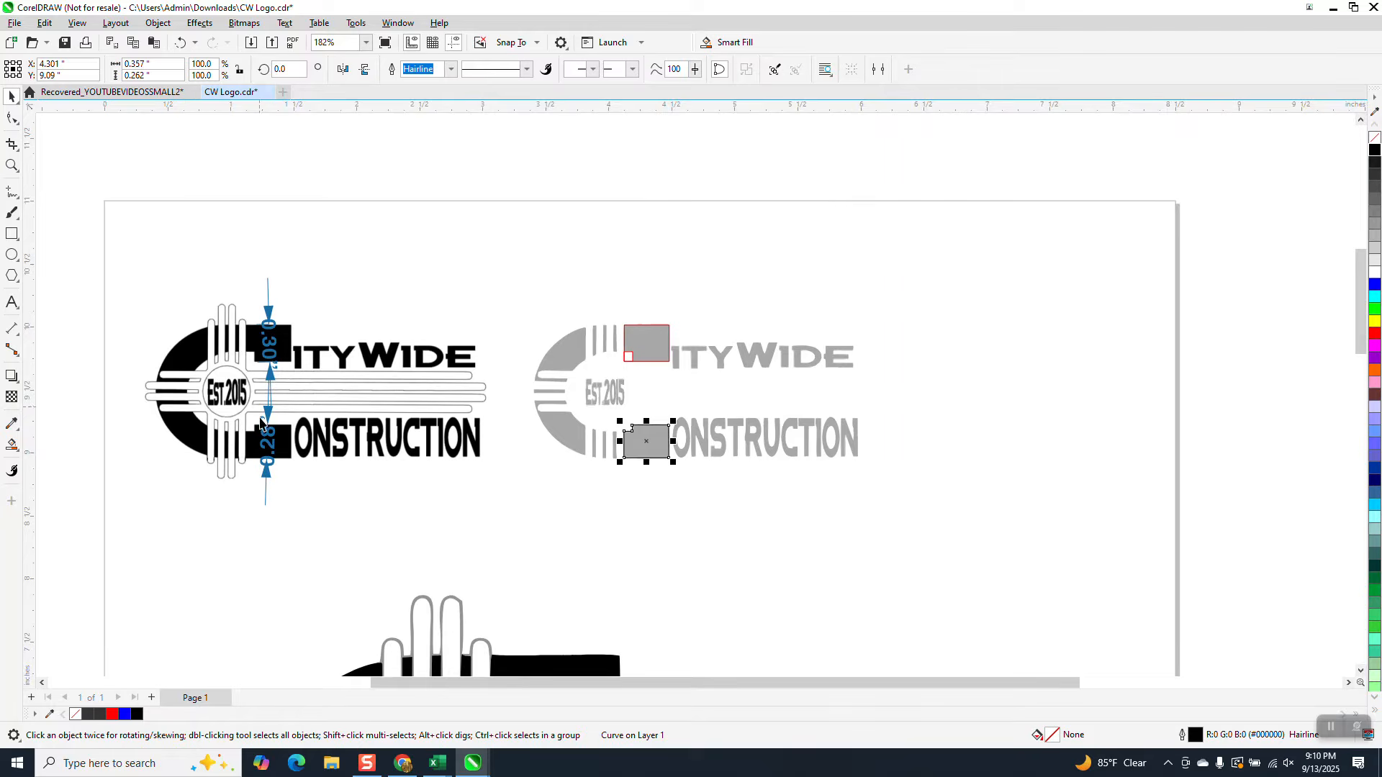
{"action": "left_click", "coordinate": [13, 166]}
{"action": "left_click_drag", "start_coordinate": [594, 319], "coordinate": [726, 425]}
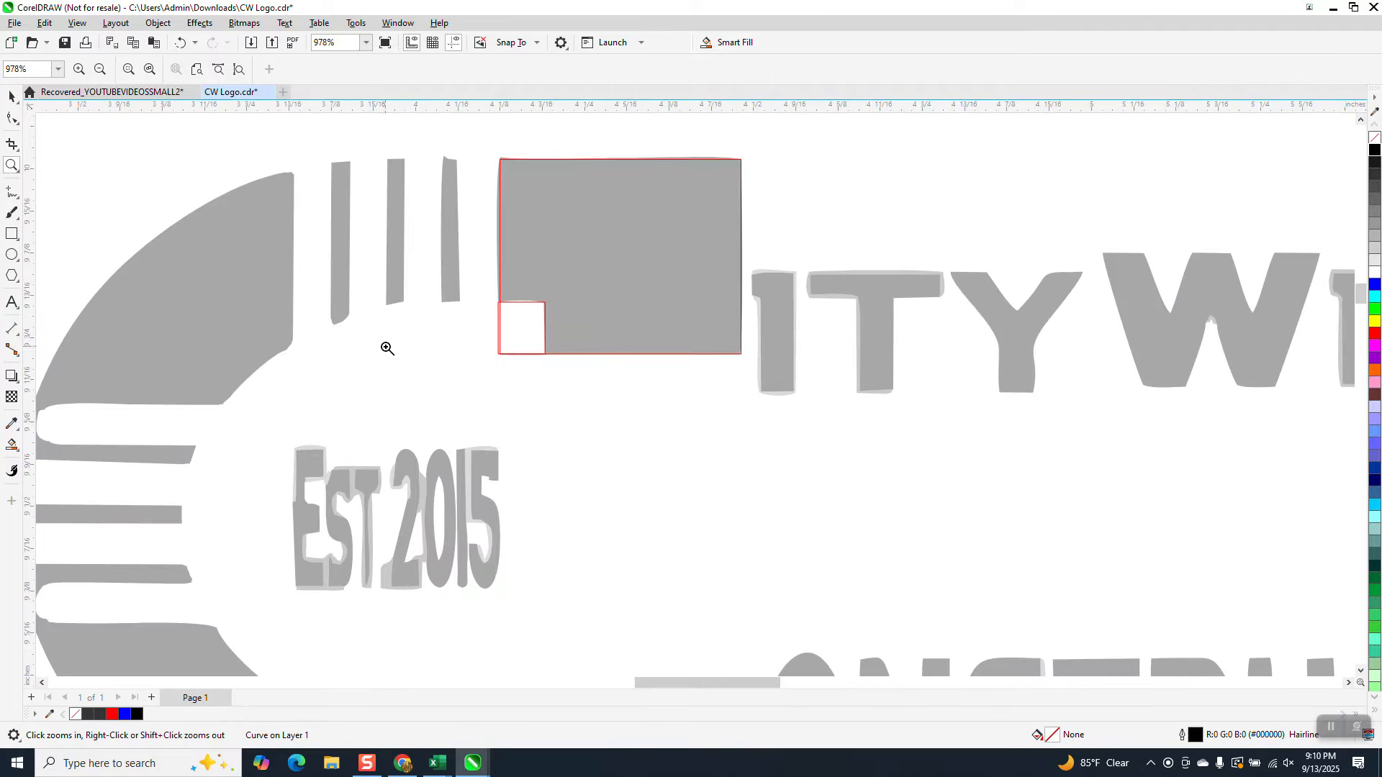
{"action": "left_click", "coordinate": [17, 102]}
{"action": "left_click", "coordinate": [669, 164]}
{"action": "left_click", "coordinate": [666, 161]}
{"action": "scroll", "coordinate": [662, 222], "scroll_direction": "down", "scroll_amount": 4}
{"action": "left_click", "coordinate": [13, 88]}
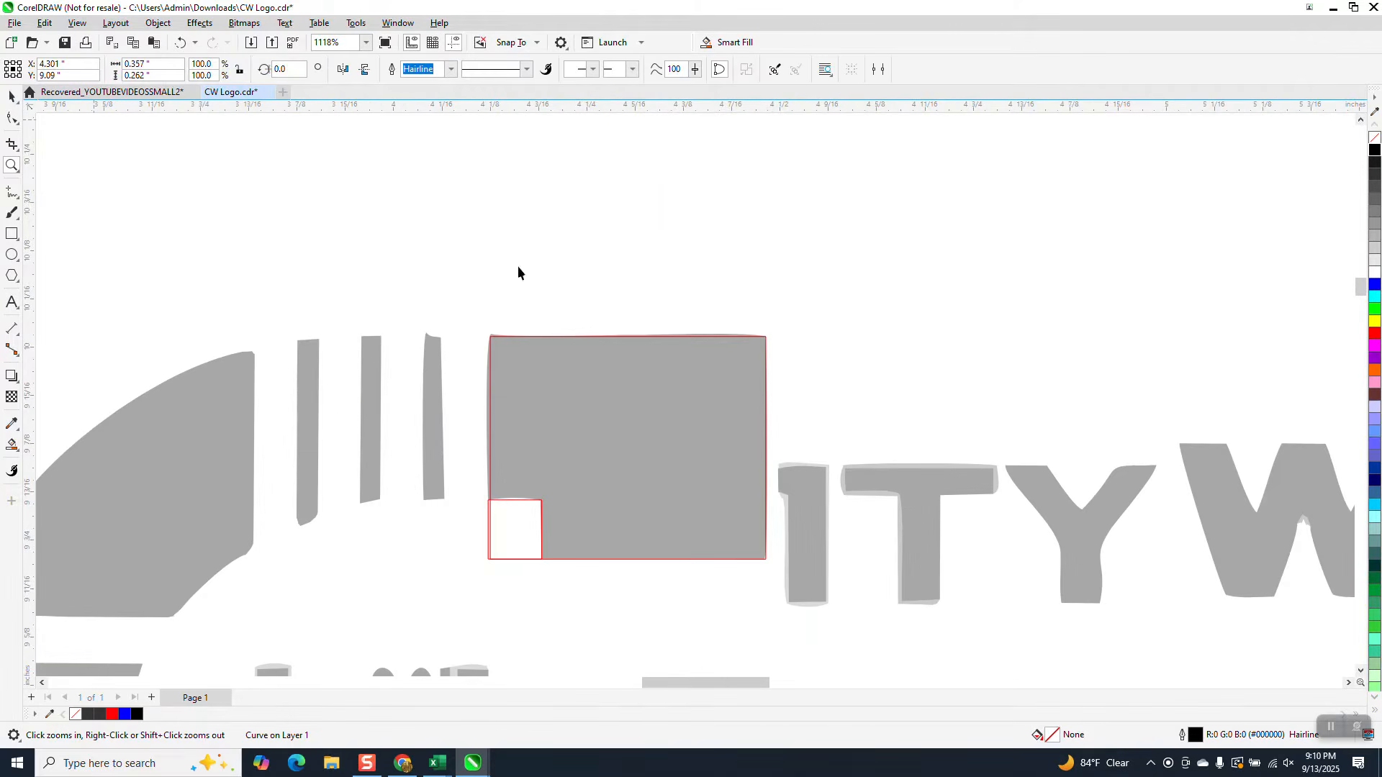
{"action": "left_click", "coordinate": [620, 336]}
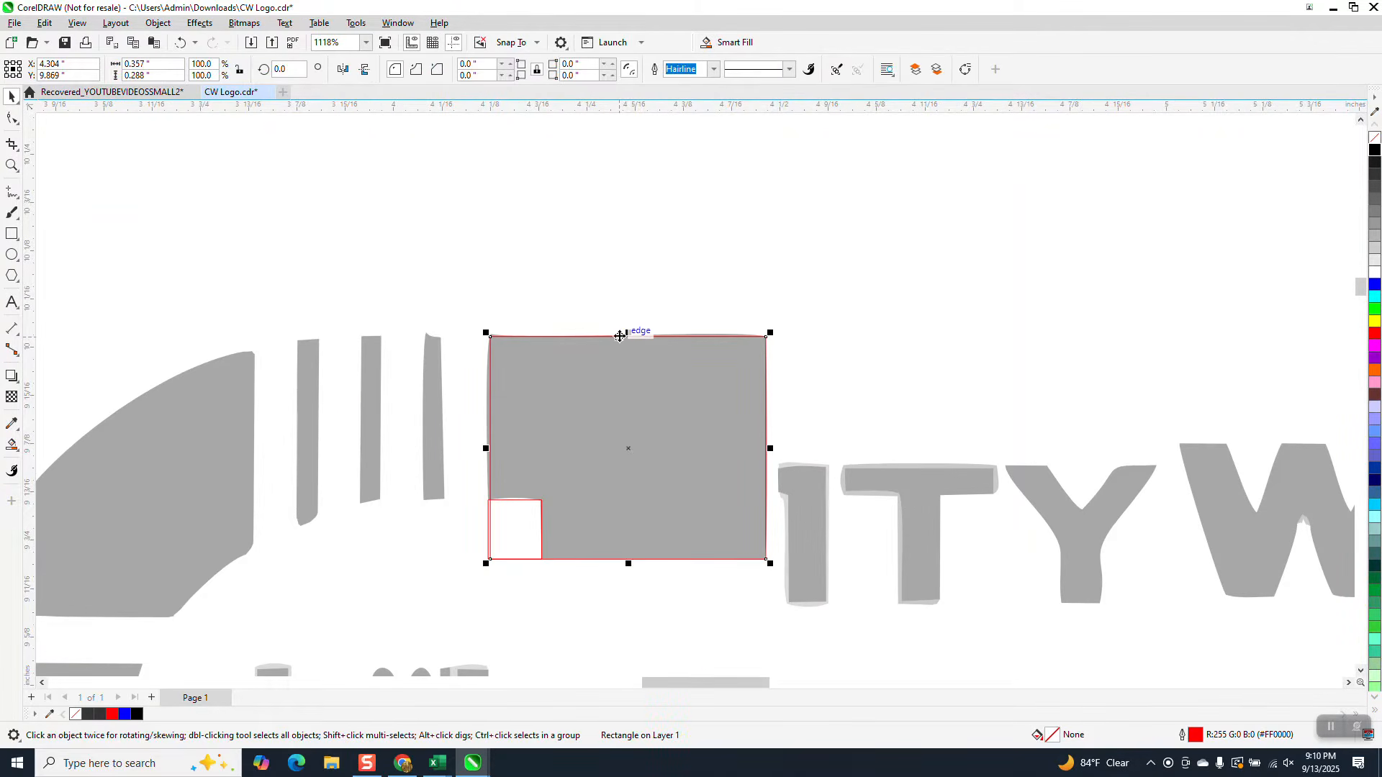
{"action": "key", "text": "Delete"}
{"action": "left_click", "coordinate": [506, 536]}
{"action": "key", "text": "Delete"}
Step: Place a vertically mirrored copy of the lower notched outline over the upper block of the faded C
{"action": "scroll", "coordinate": [493, 436], "scroll_direction": "down", "scroll_amount": 6}
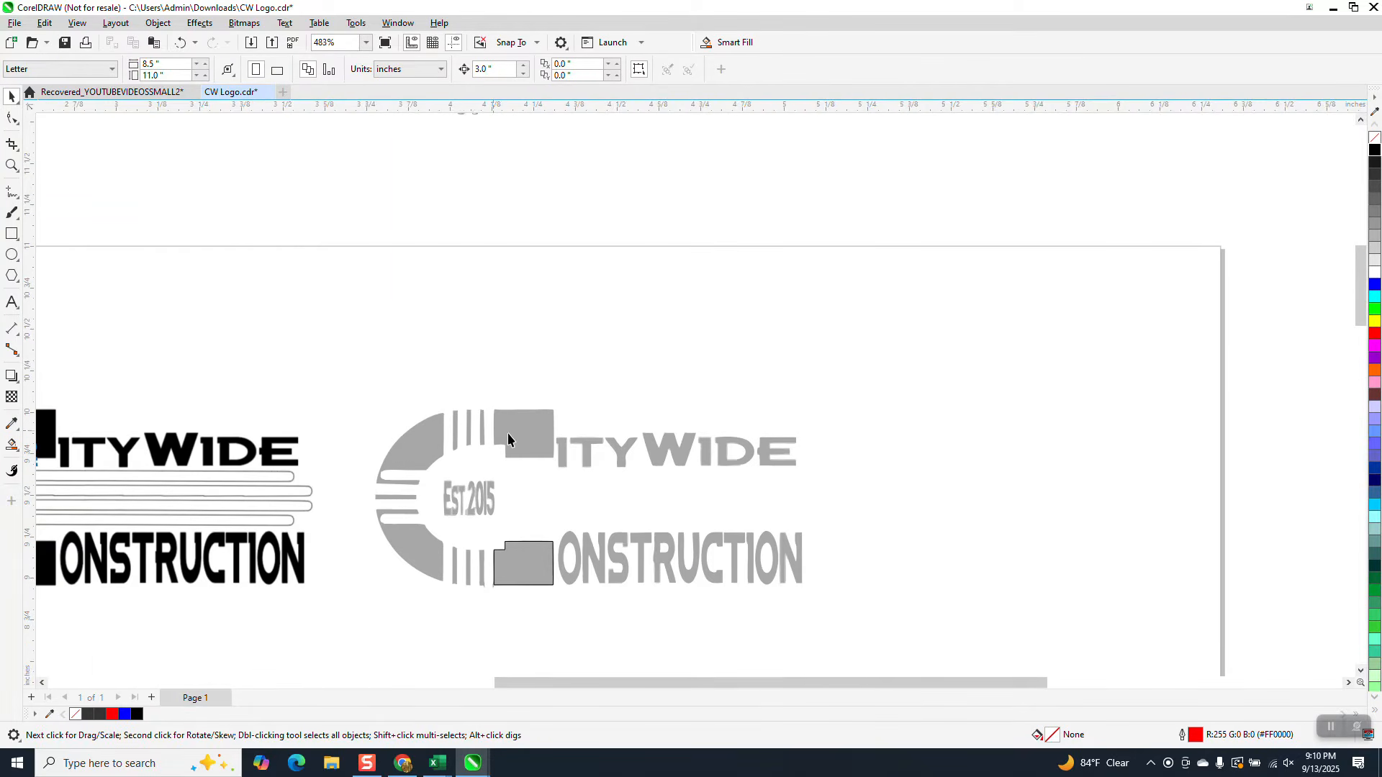
{"action": "scroll", "coordinate": [565, 591], "scroll_direction": "down", "scroll_amount": 4}
{"action": "left_click", "coordinate": [550, 584]}
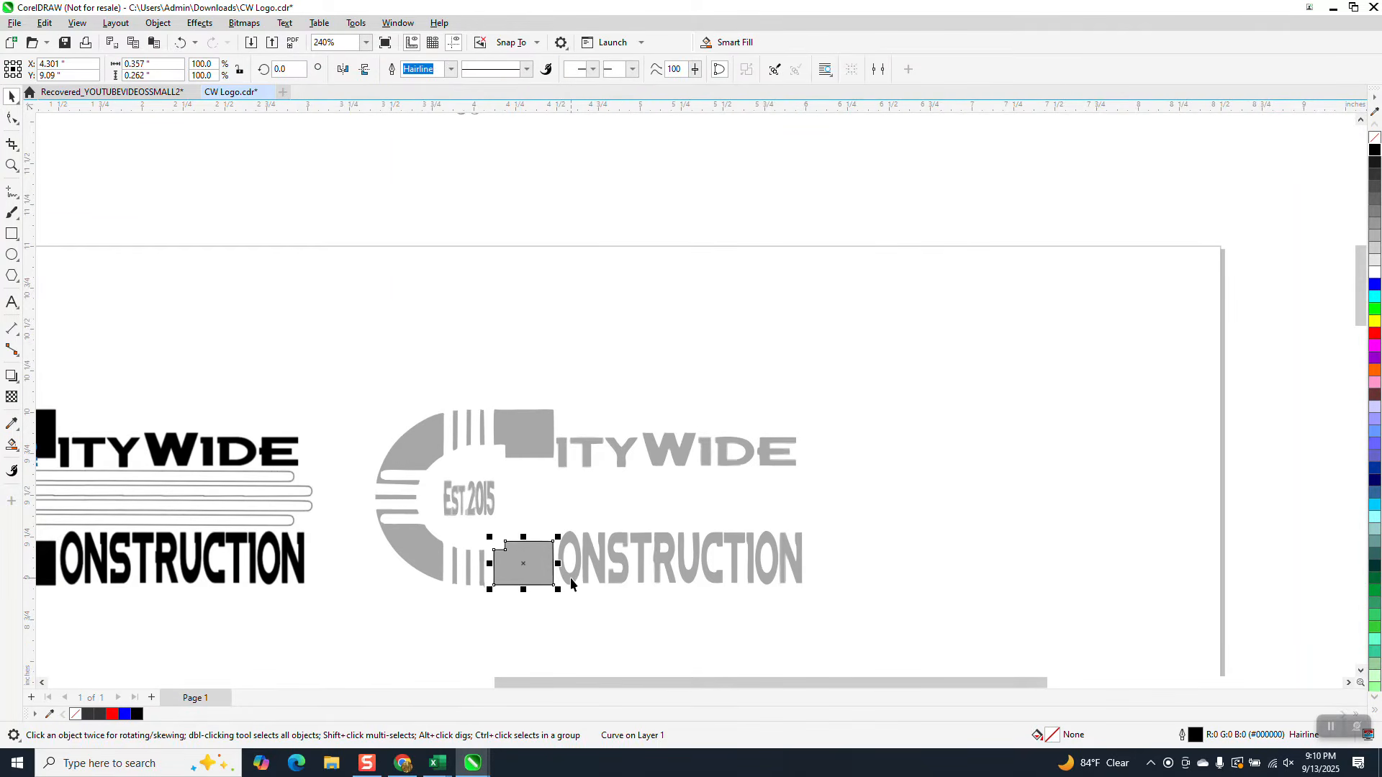
{"action": "left_click", "coordinate": [365, 72]}
{"action": "left_click_drag", "start_coordinate": [549, 584], "coordinate": [554, 458]}
{"action": "left_click", "coordinate": [12, 165]}
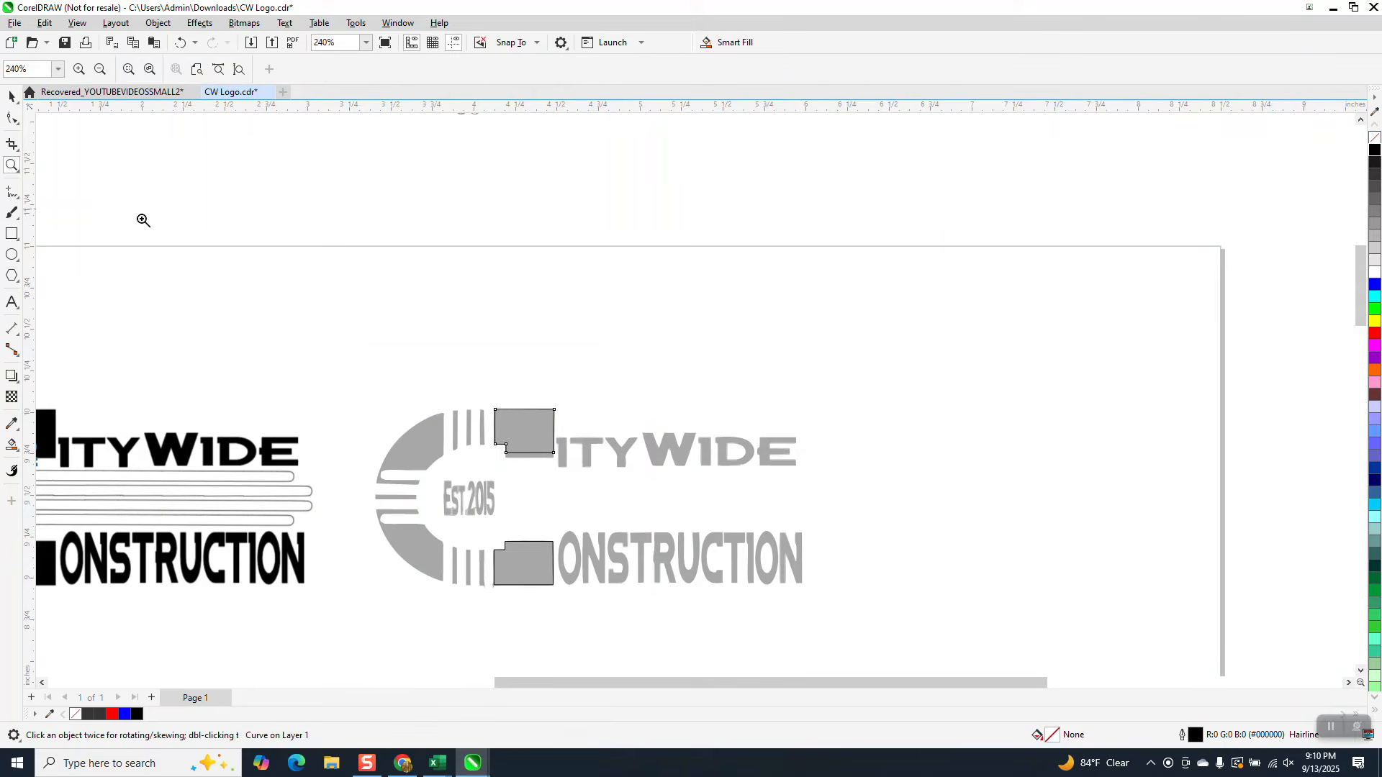
{"action": "left_click_drag", "start_coordinate": [422, 327], "coordinate": [602, 478]}
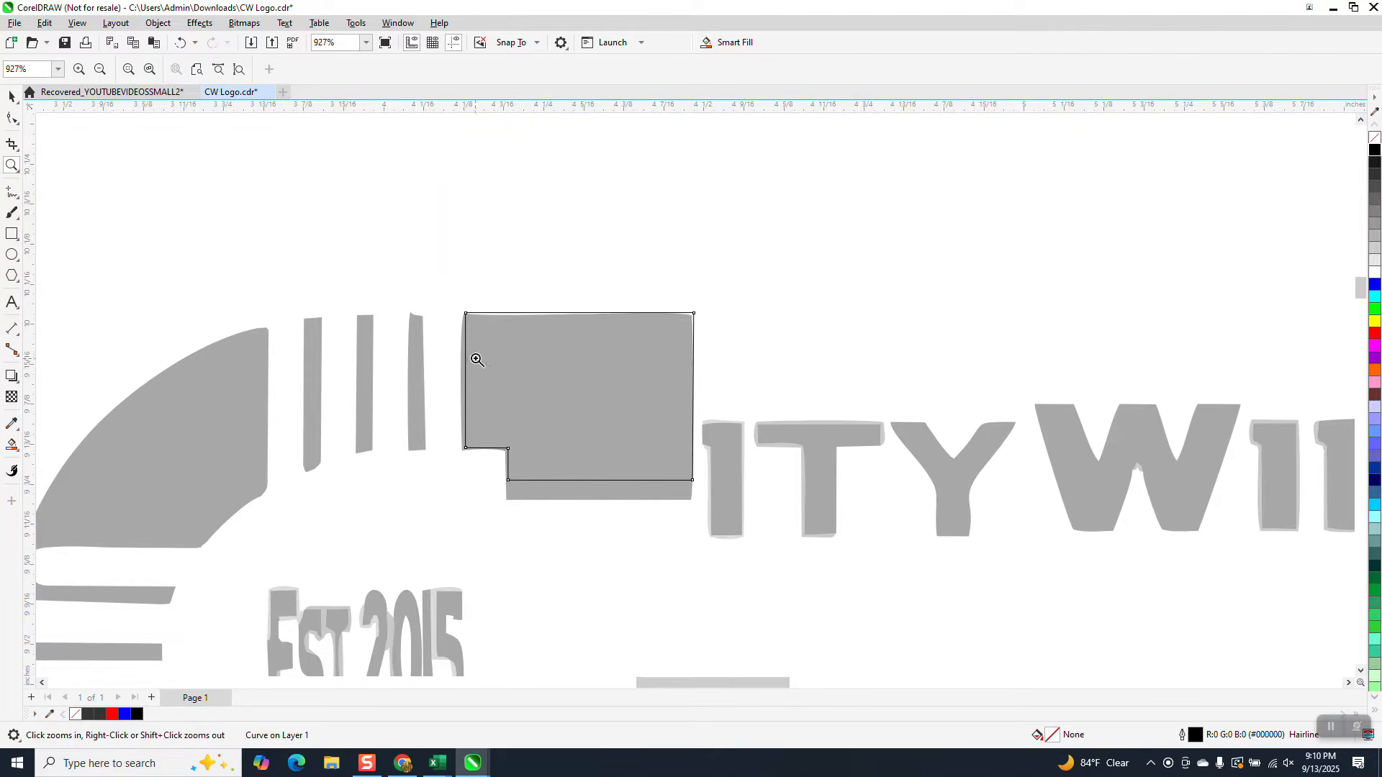
{"action": "left_click", "coordinate": [12, 96]}
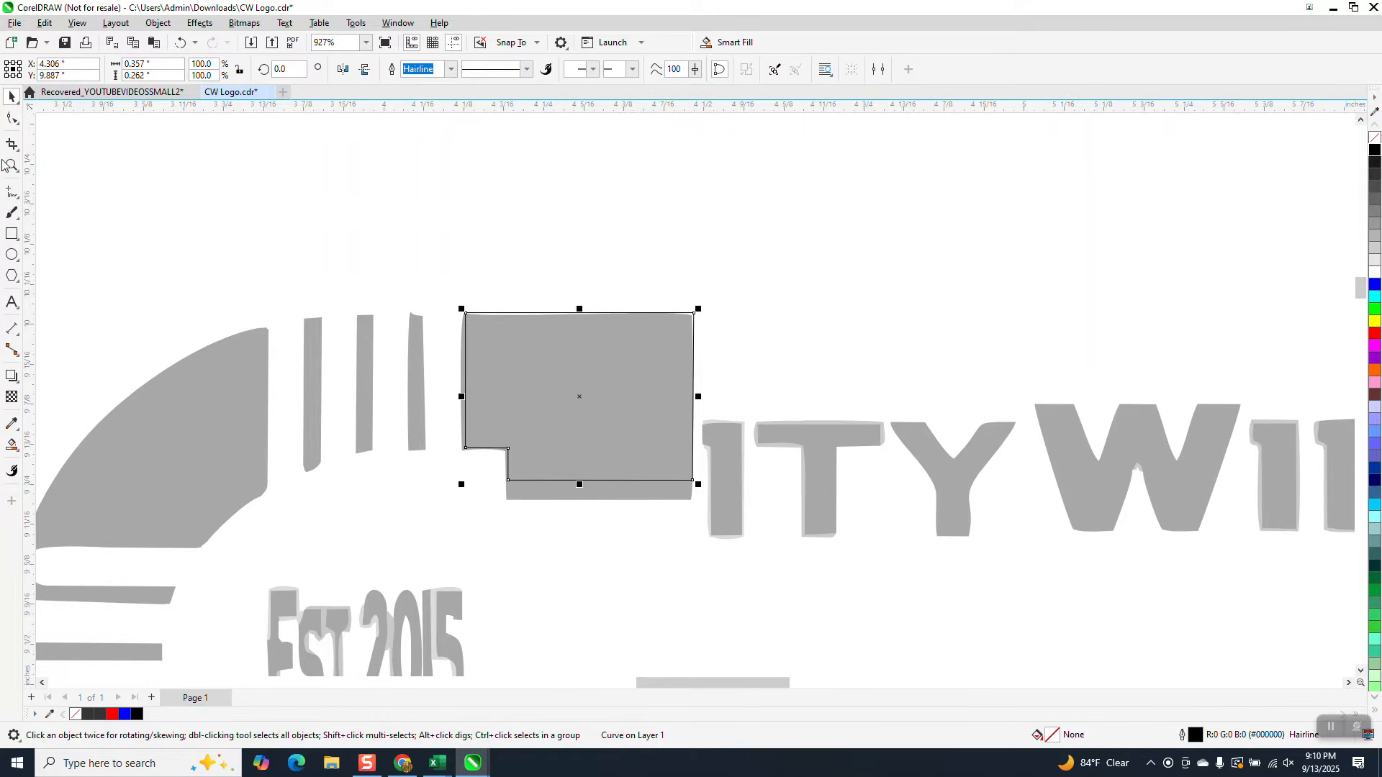
Step: Lower the bottom edge of the mirrored notched outline onto the trace, making it about 0.293 inches high
{"action": "left_click", "coordinate": [12, 117]}
{"action": "left_click_drag", "start_coordinate": [493, 470], "coordinate": [690, 499]}
{"action": "scroll", "coordinate": [687, 493], "scroll_direction": "down", "scroll_amount": 1}
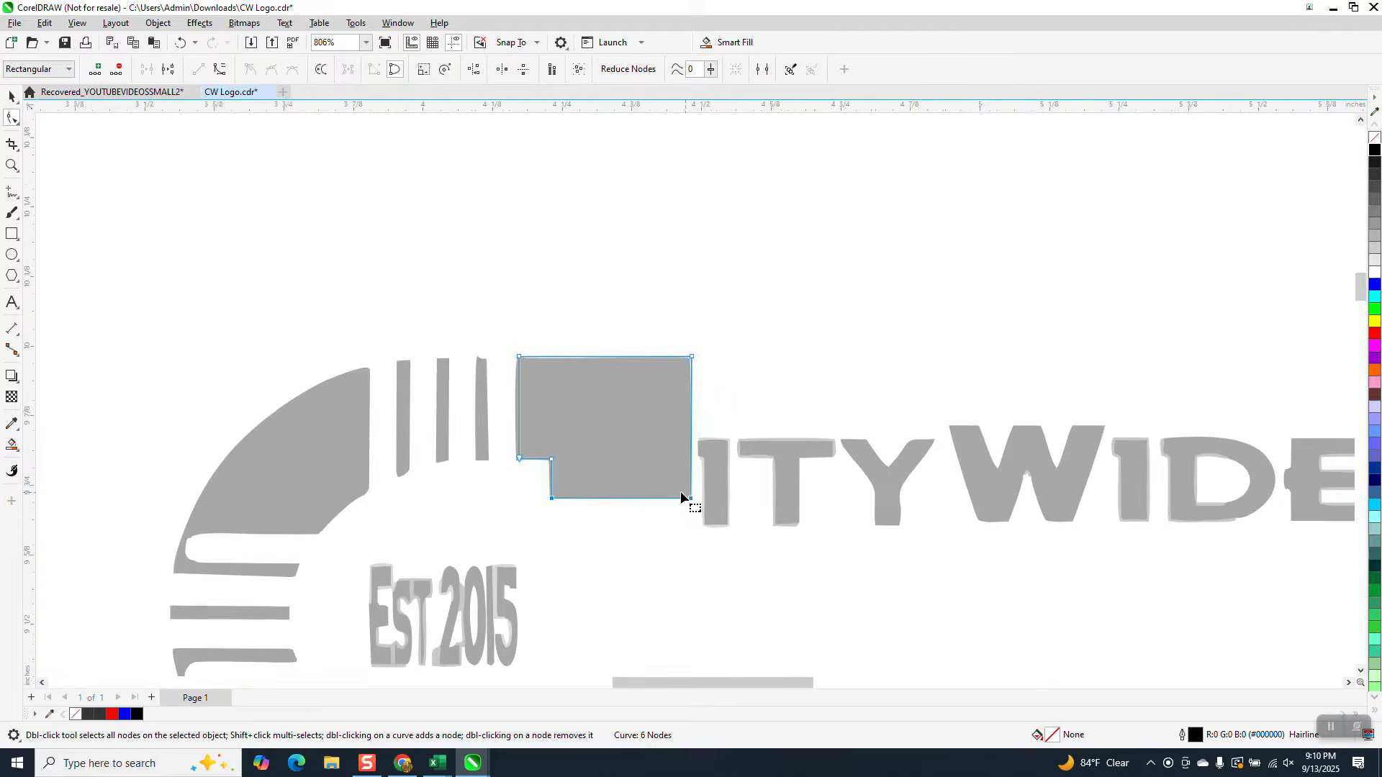
{"action": "scroll", "coordinate": [668, 419], "scroll_direction": "down", "scroll_amount": 2}
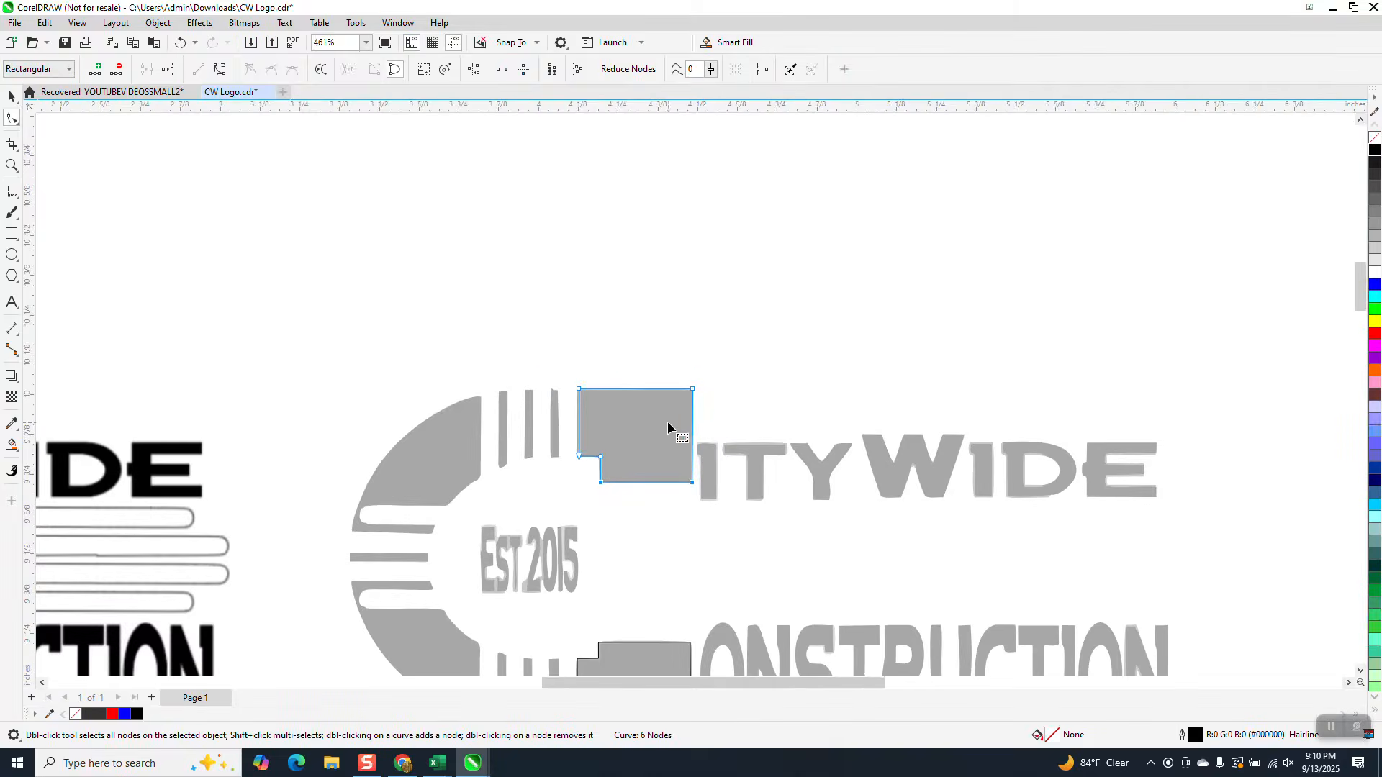
Step: Draw 3-point curves along the faded C's rounded edges, the outer about 0.414 × 1.01 inches and the inner about 0.162 × 0.522 inches
{"action": "left_click", "coordinate": [11, 166]}
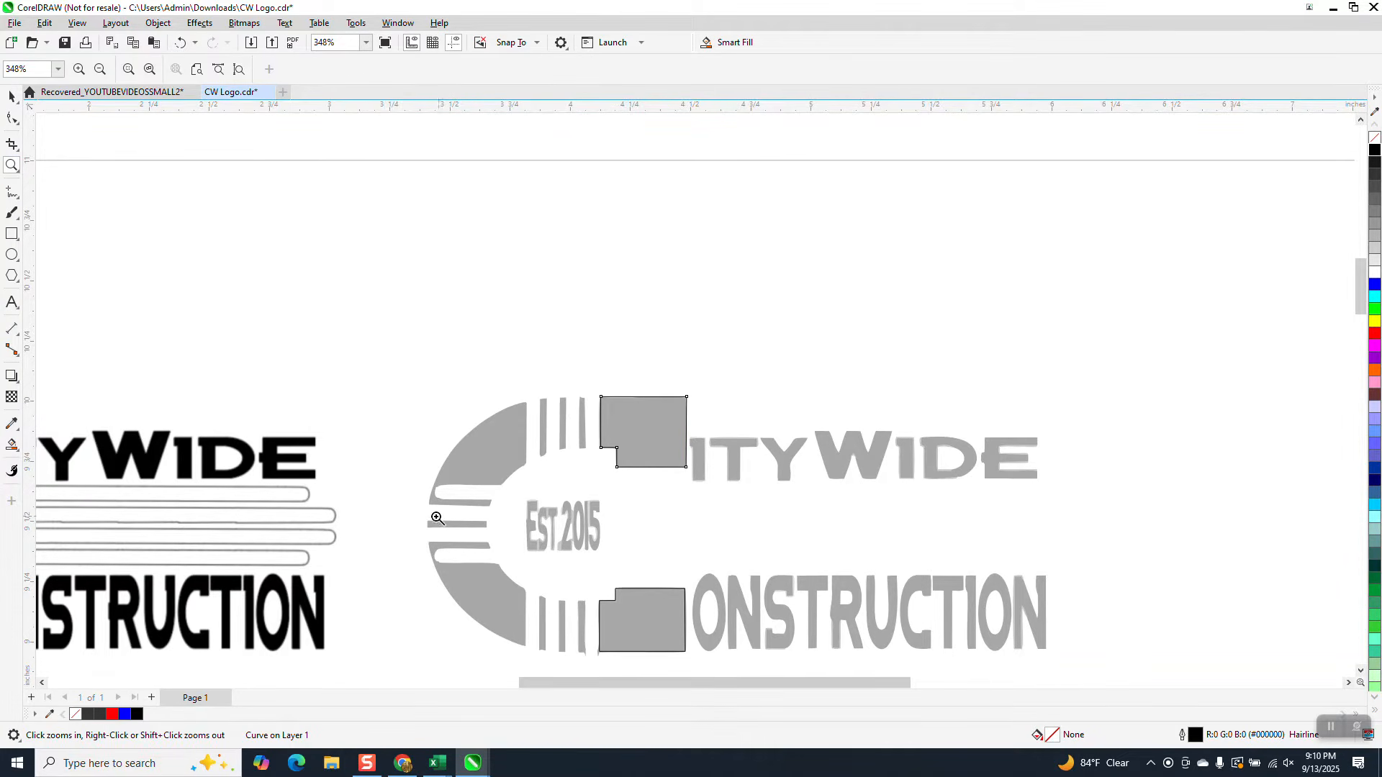
{"action": "scroll", "coordinate": [437, 518], "scroll_direction": "down", "scroll_amount": 1}
{"action": "left_click_drag", "start_coordinate": [801, 677], "coordinate": [801, 677]}
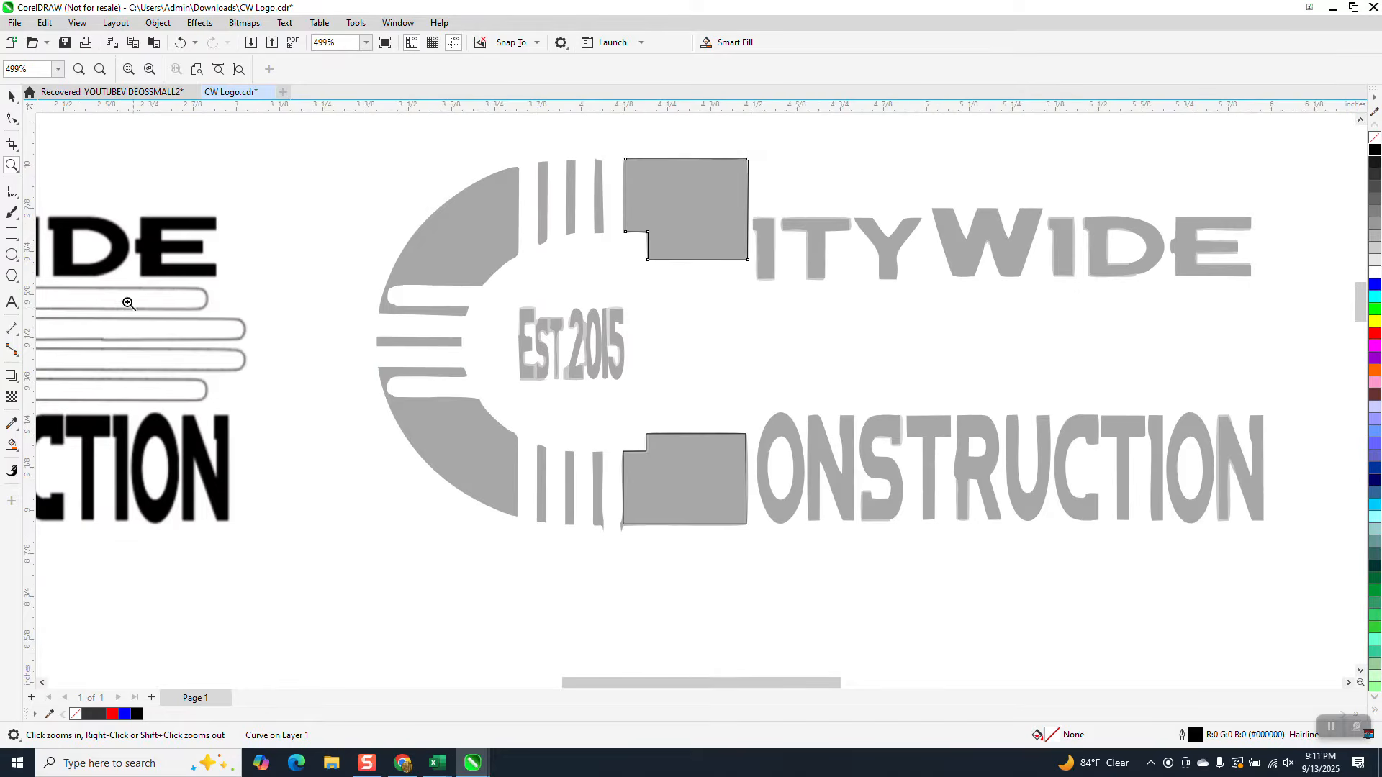
{"action": "left_click", "coordinate": [17, 206]}
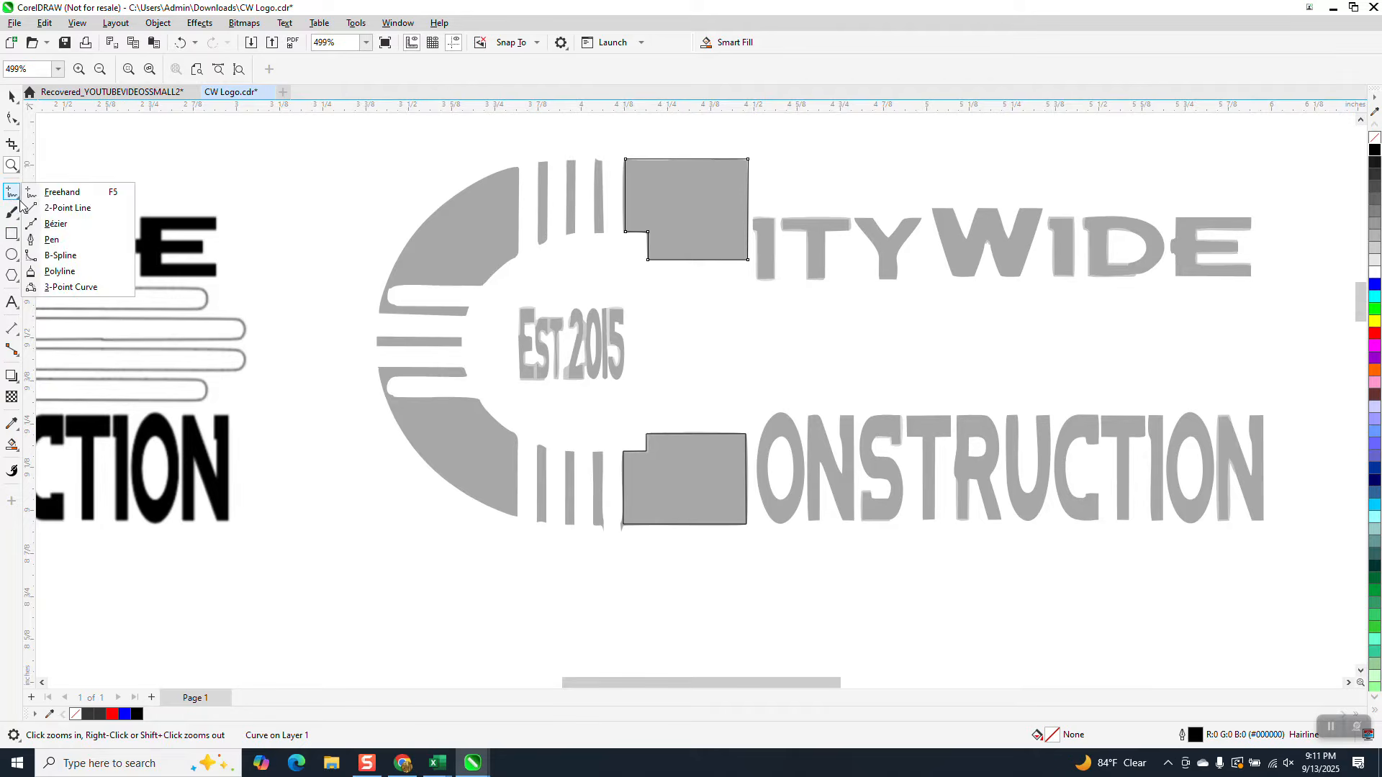
{"action": "left_click", "coordinate": [84, 289]}
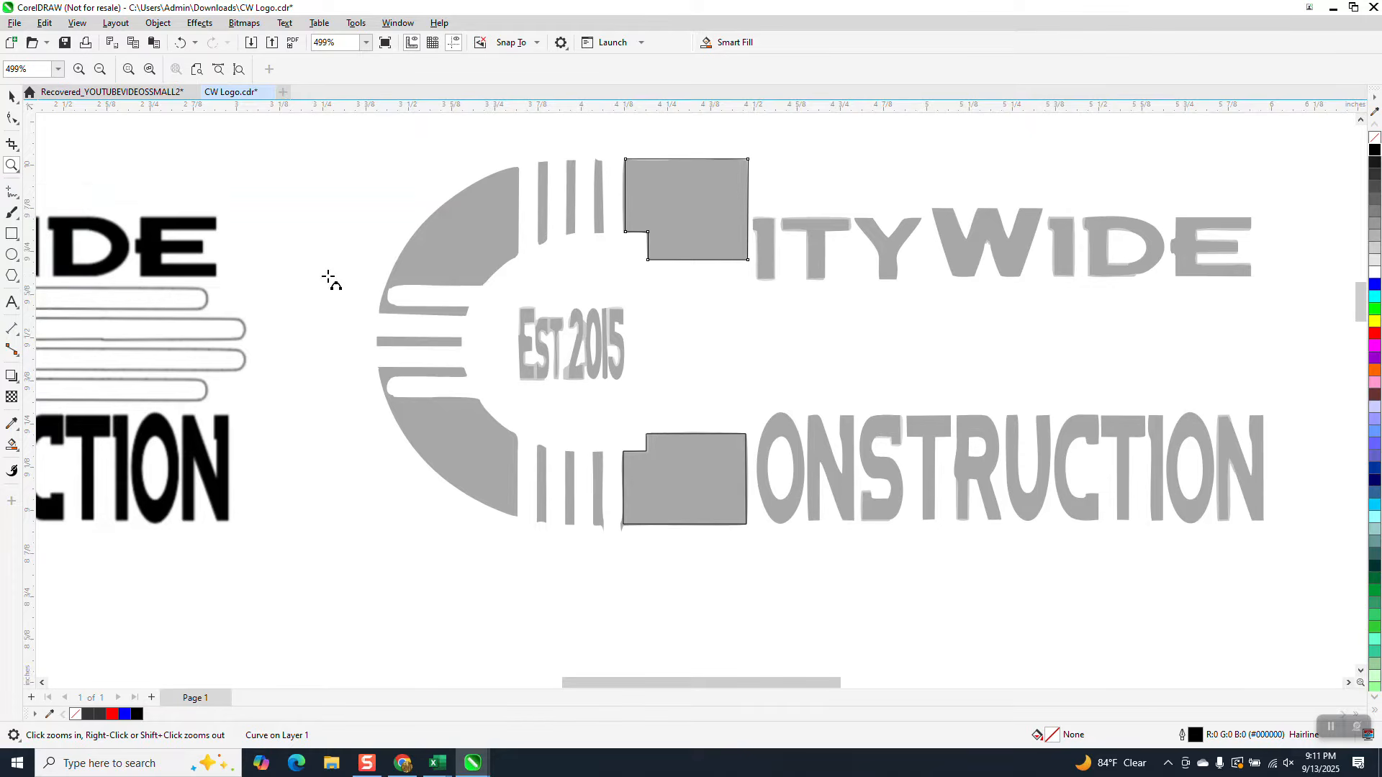
{"action": "left_click_drag", "start_coordinate": [520, 168], "coordinate": [517, 515]}
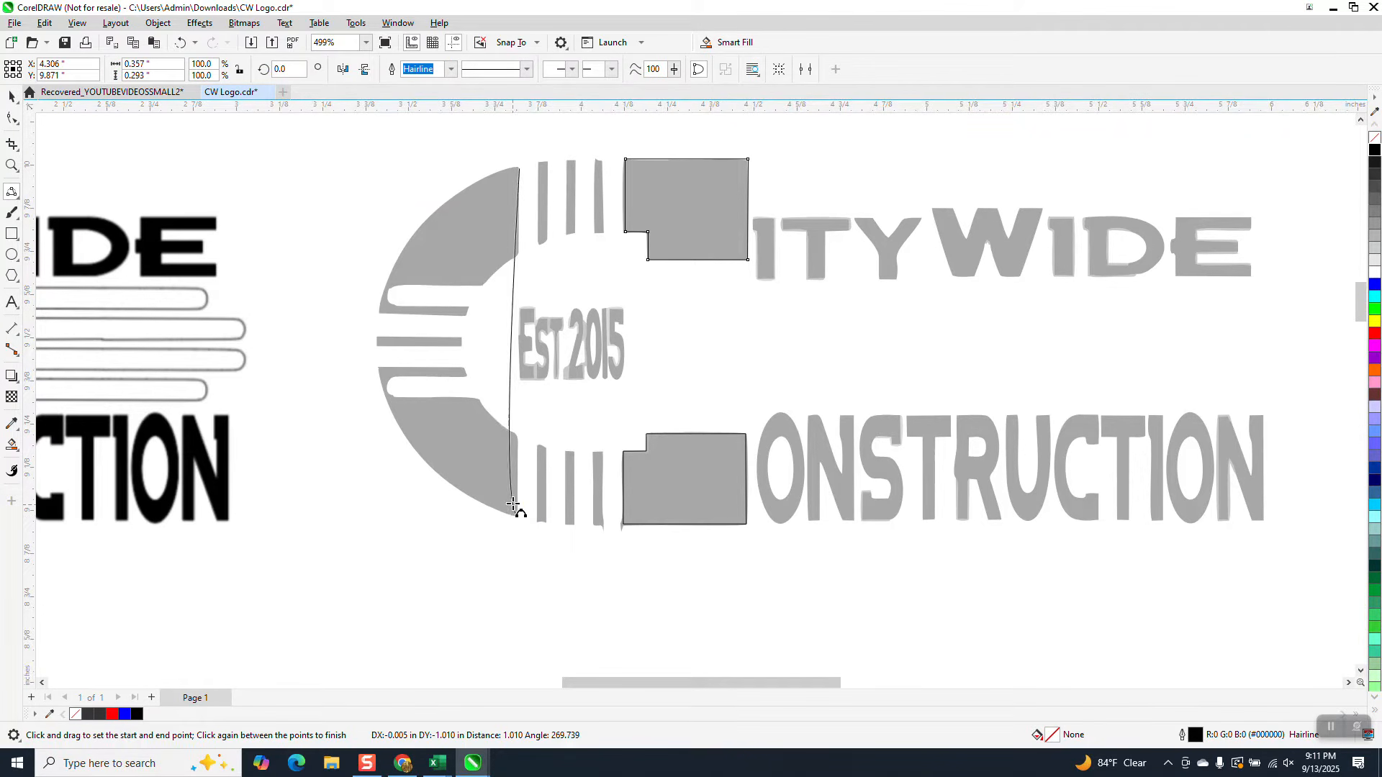
{"action": "left_click", "coordinate": [381, 376]}
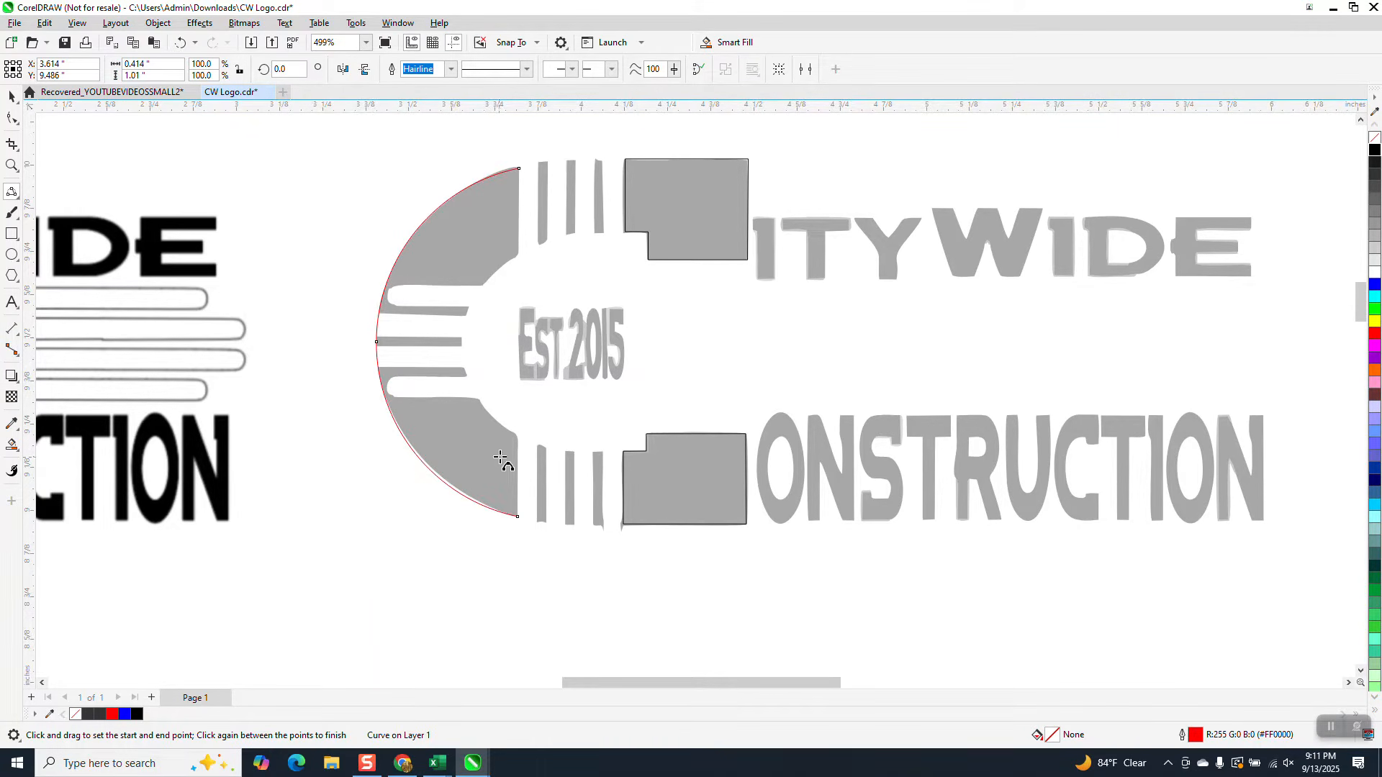
{"action": "left_click_drag", "start_coordinate": [517, 437], "coordinate": [519, 257]}
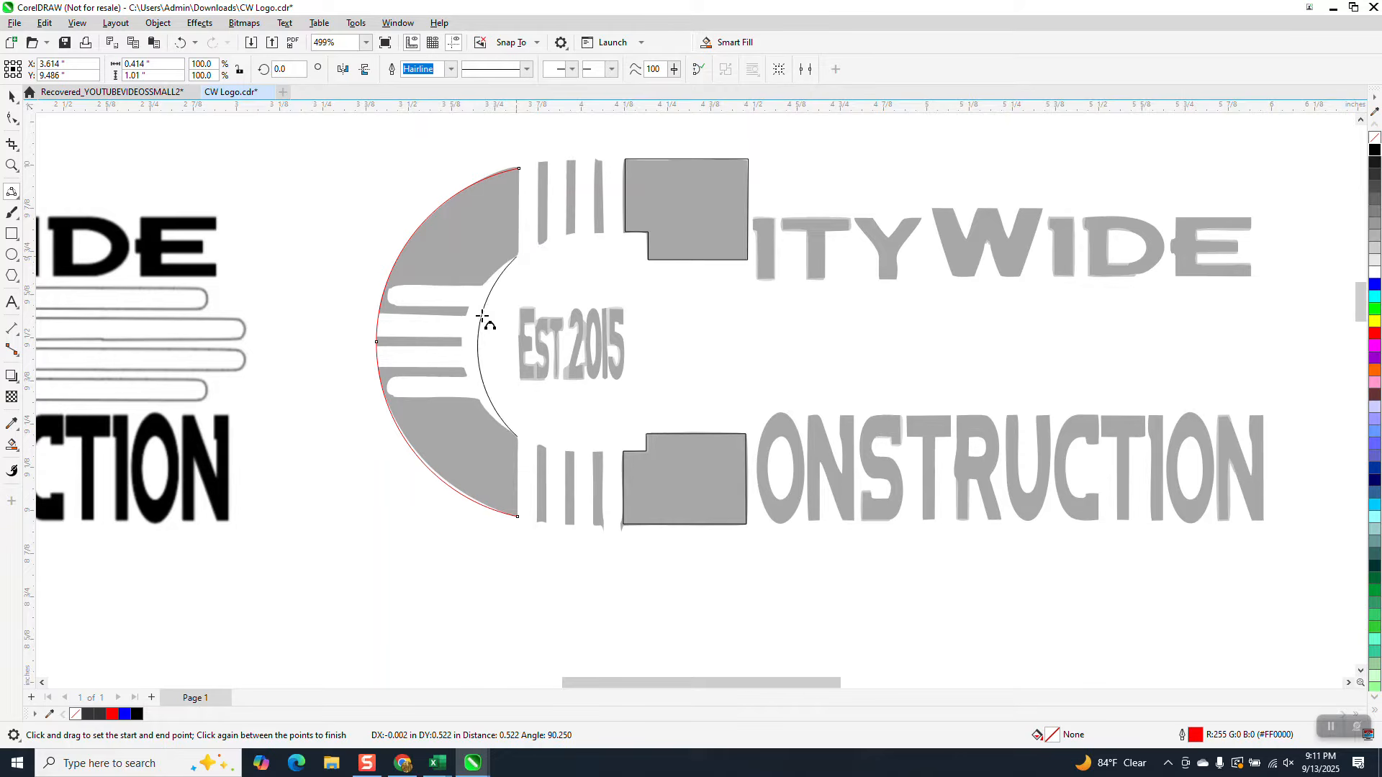
{"action": "left_click", "coordinate": [463, 337]}
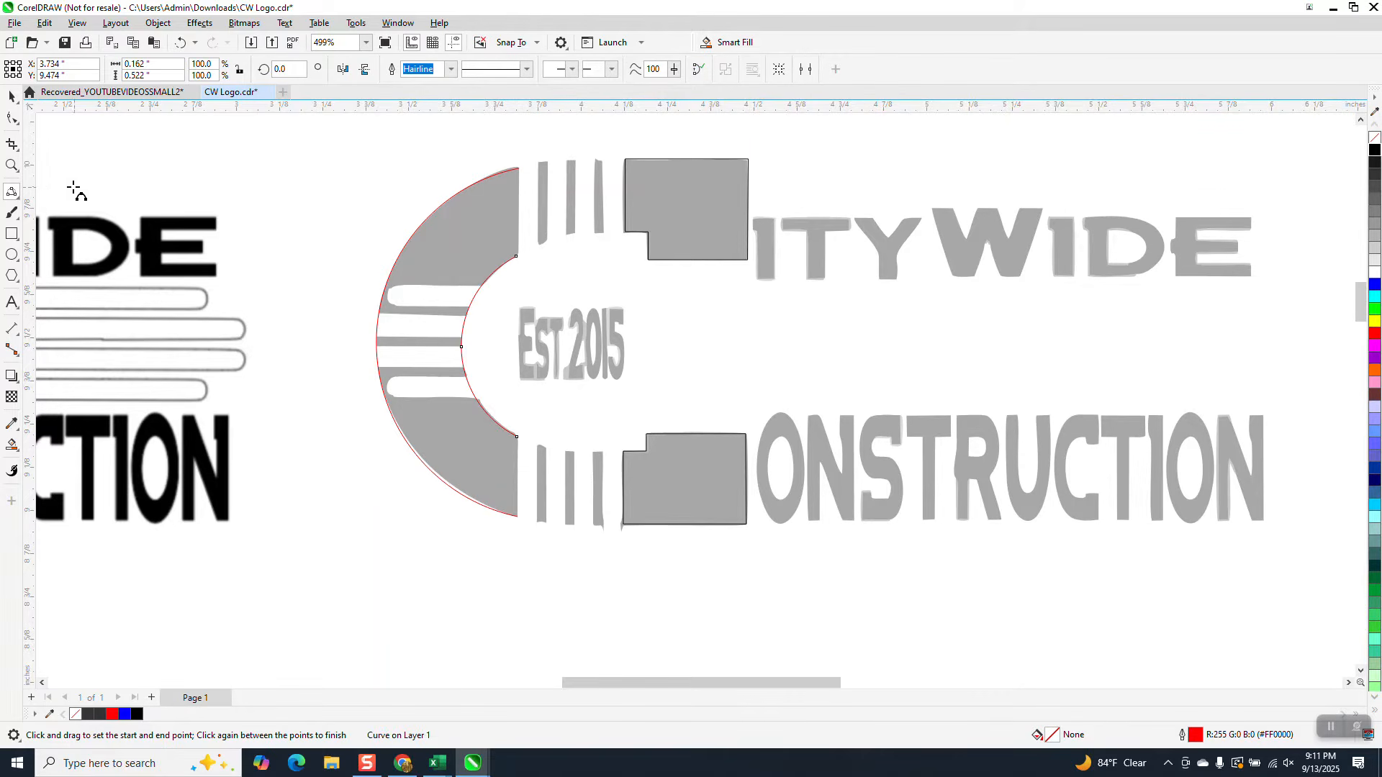
Step: Move the upper end nodes of the outer and inner arcs onto the corners of the faded C's upper curved section
{"action": "left_click", "coordinate": [11, 165]}
{"action": "left_click_drag", "start_coordinate": [505, 155], "coordinate": [540, 246]}
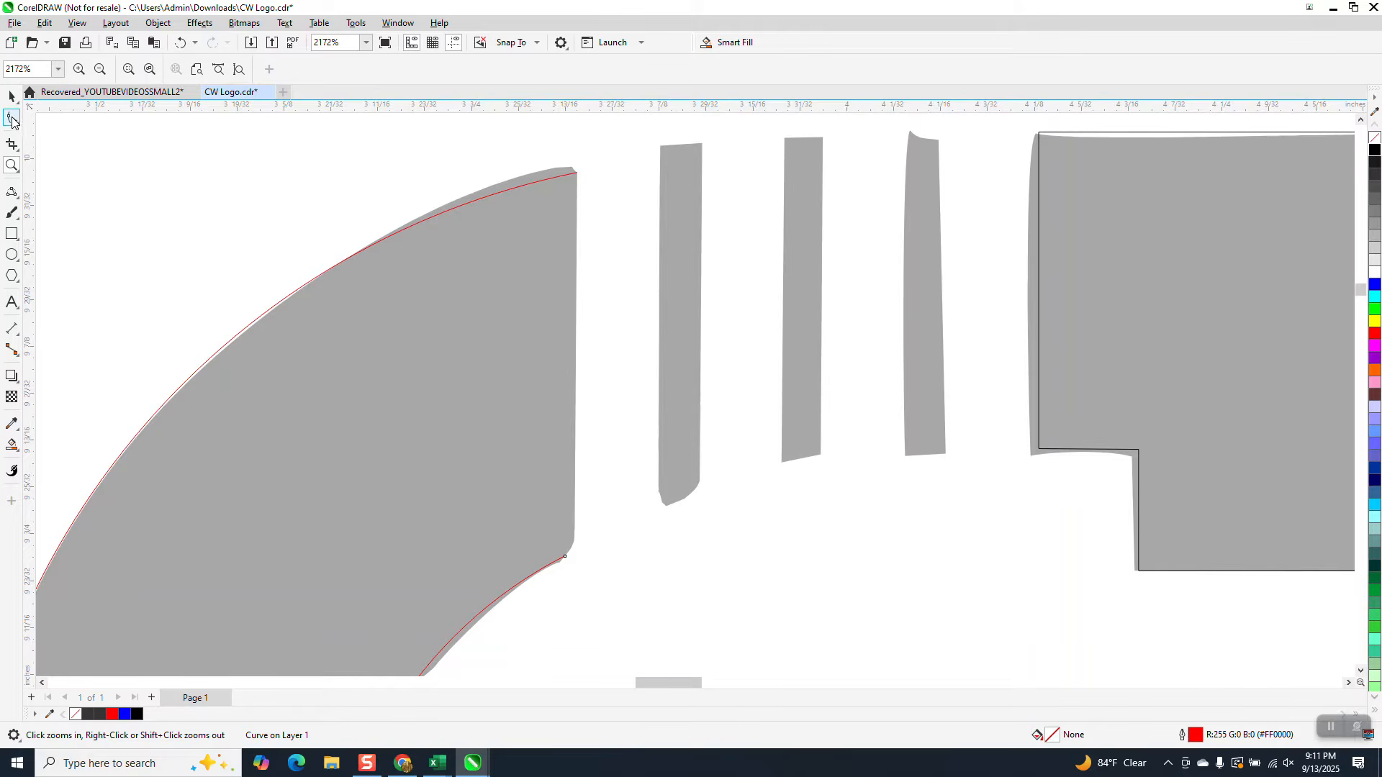
{"action": "left_click", "coordinate": [12, 120]}
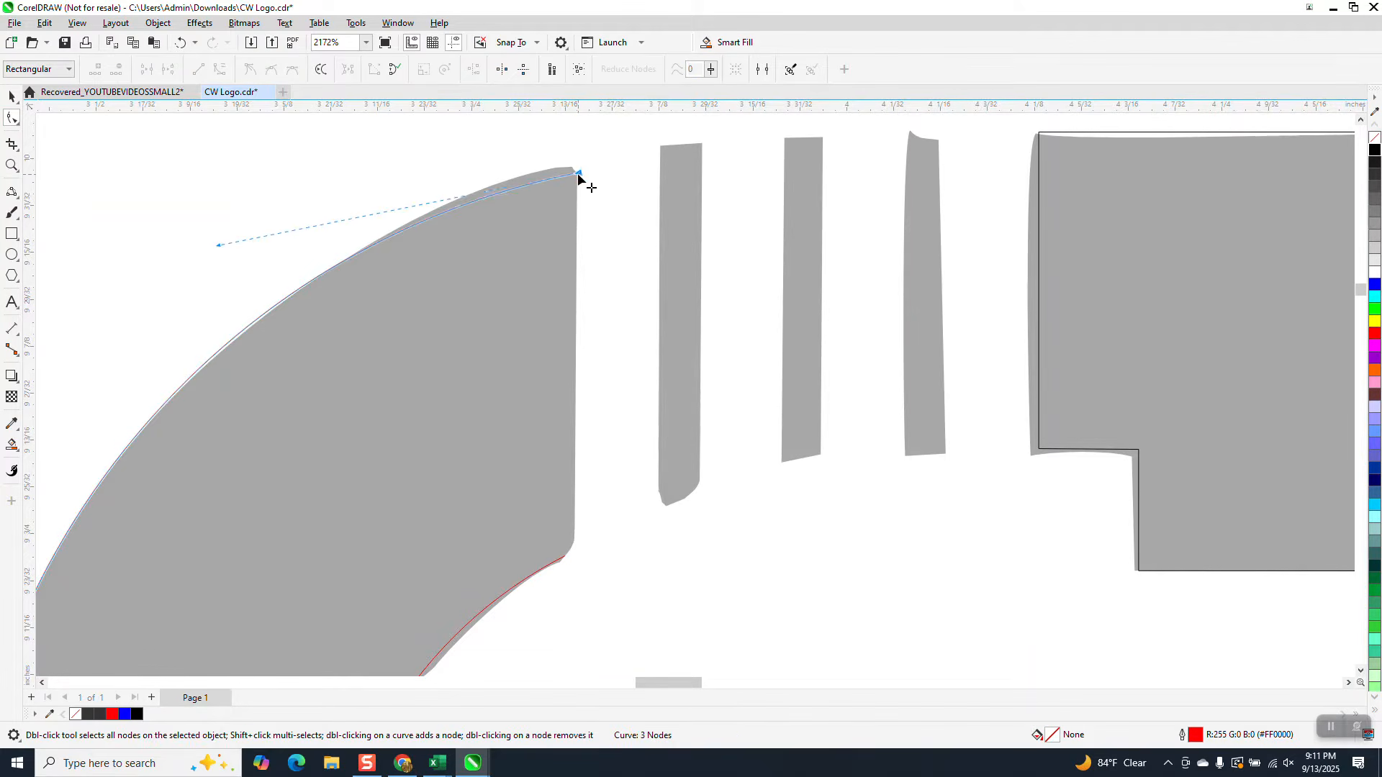
{"action": "left_click_drag", "start_coordinate": [577, 172], "coordinate": [574, 167]}
{"action": "scroll", "coordinate": [603, 190], "scroll_direction": "down", "scroll_amount": 1}
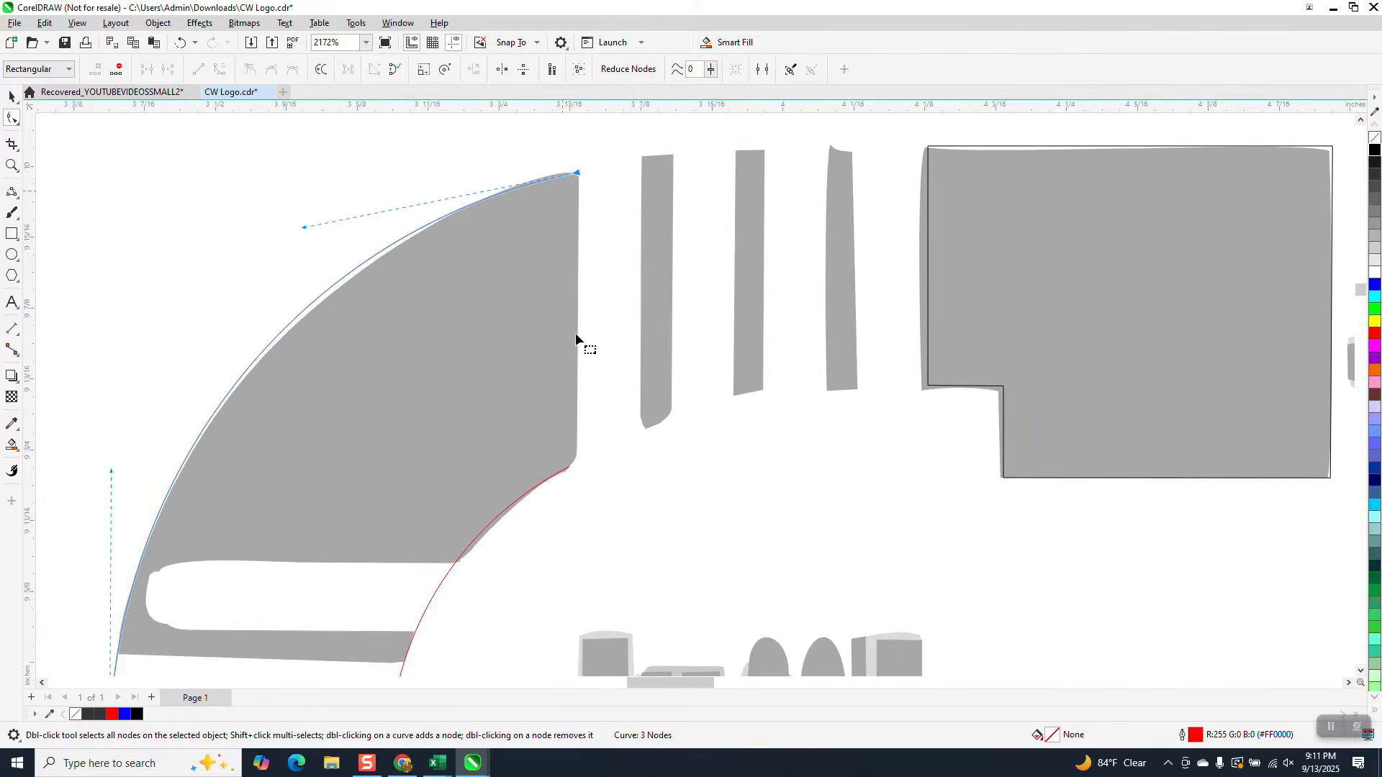
{"action": "left_click", "coordinate": [564, 468]}
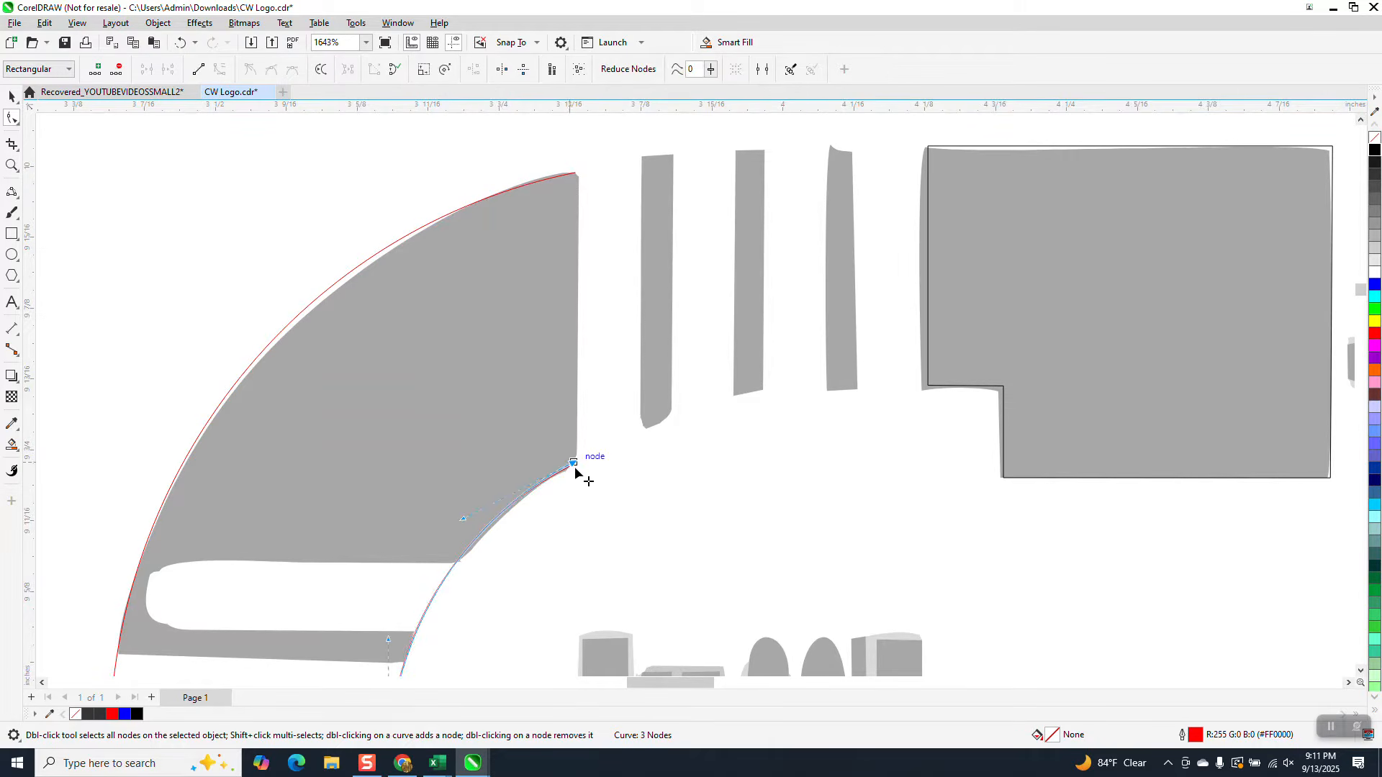
{"action": "left_click_drag", "start_coordinate": [574, 470], "coordinate": [577, 472]}
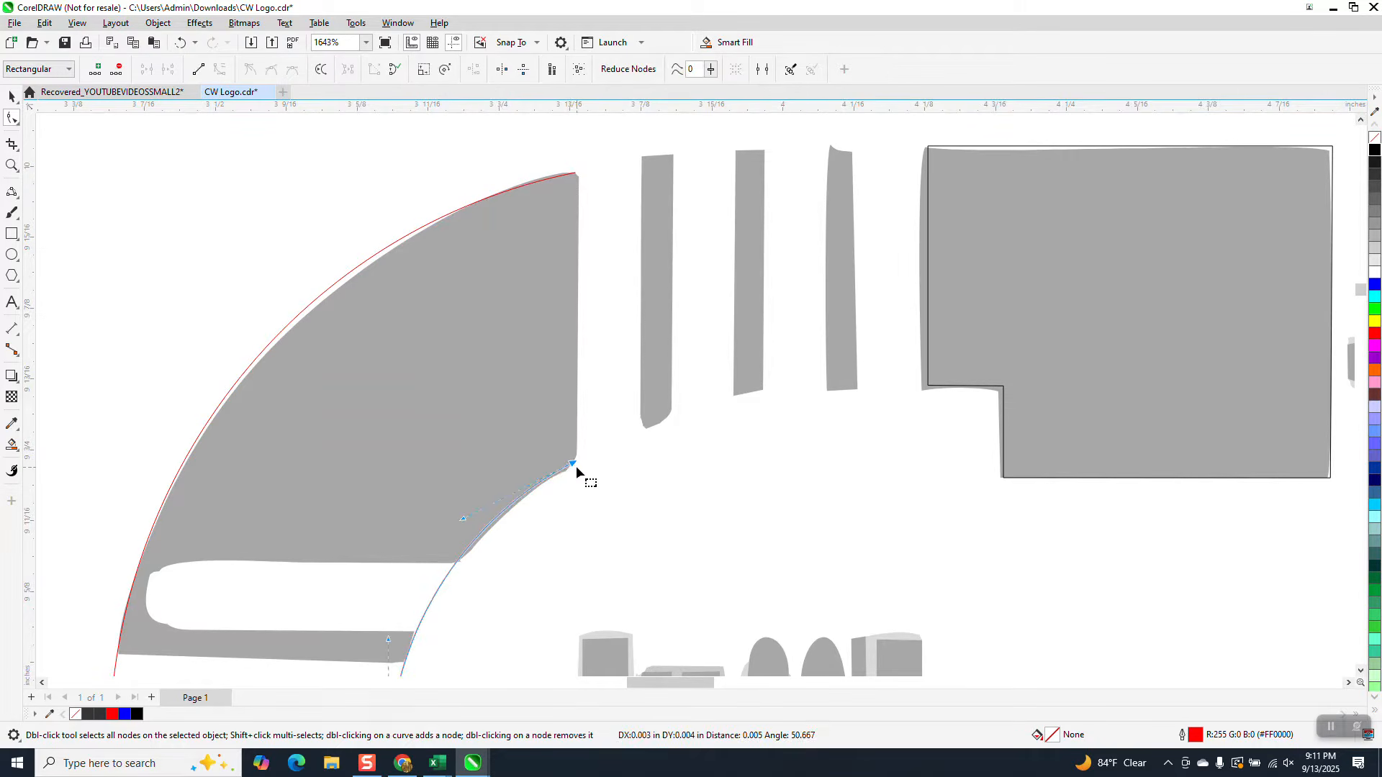
Step: Connect the upper ends of the outer and inner arcs with a straight 2-point line
{"action": "left_click", "coordinate": [17, 198]}
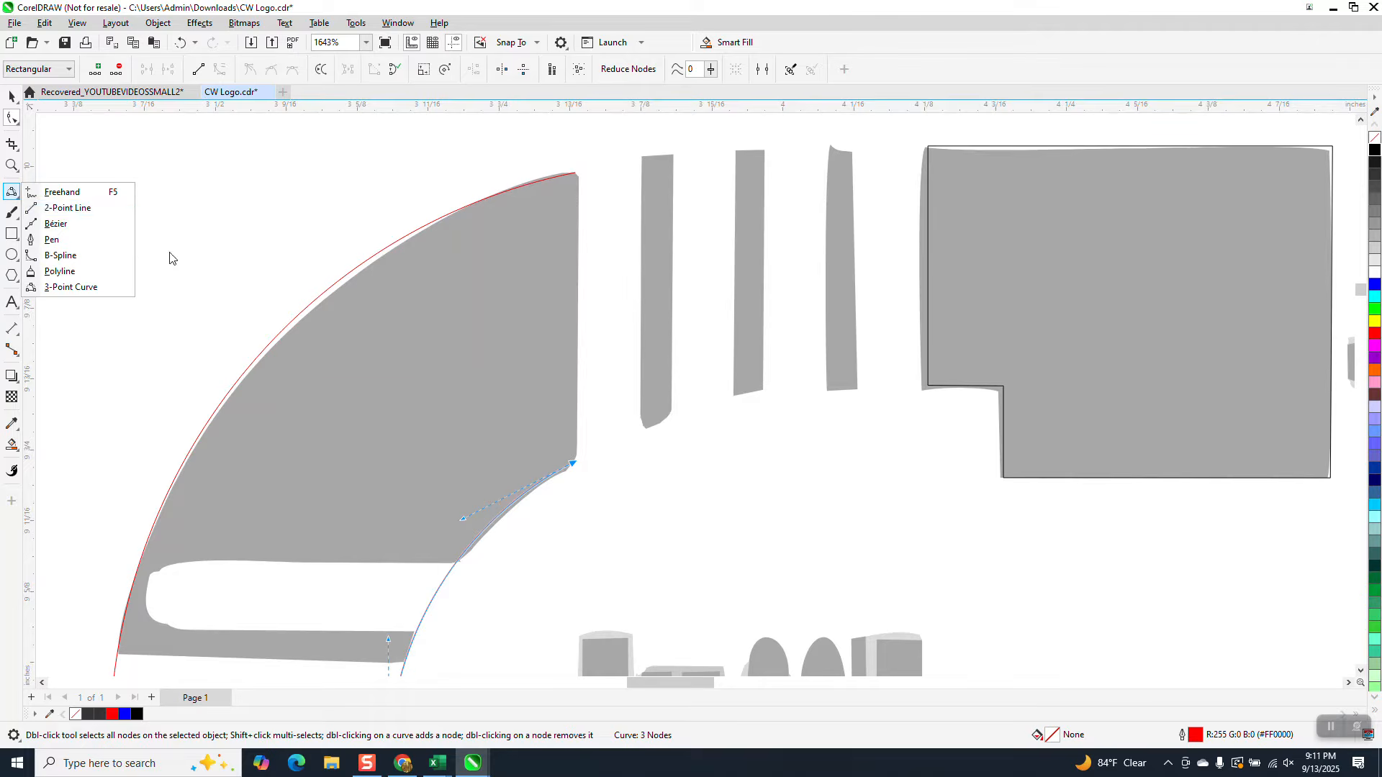
{"action": "left_click", "coordinate": [67, 208]}
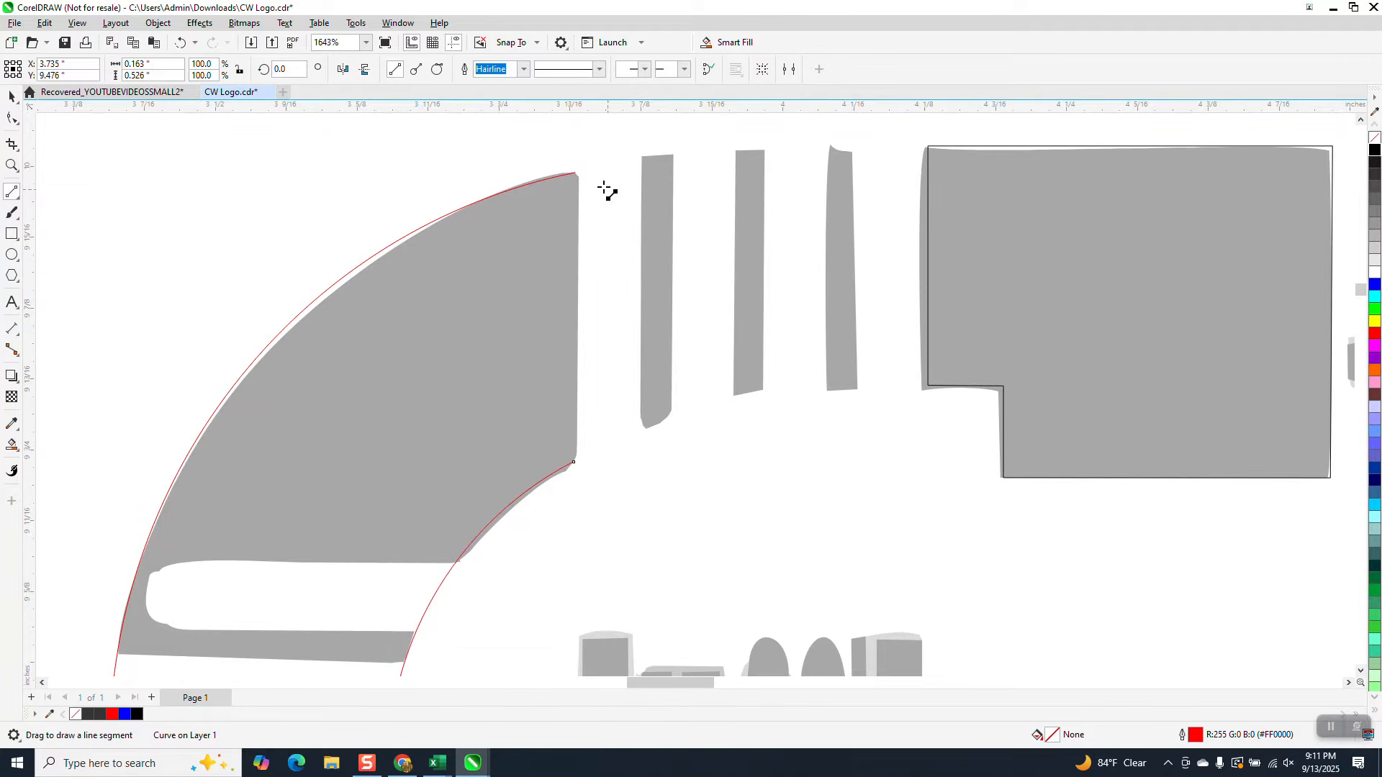
{"action": "left_click_drag", "start_coordinate": [580, 176], "coordinate": [578, 463]}
{"action": "scroll", "coordinate": [539, 299], "scroll_direction": "down", "scroll_amount": 2}
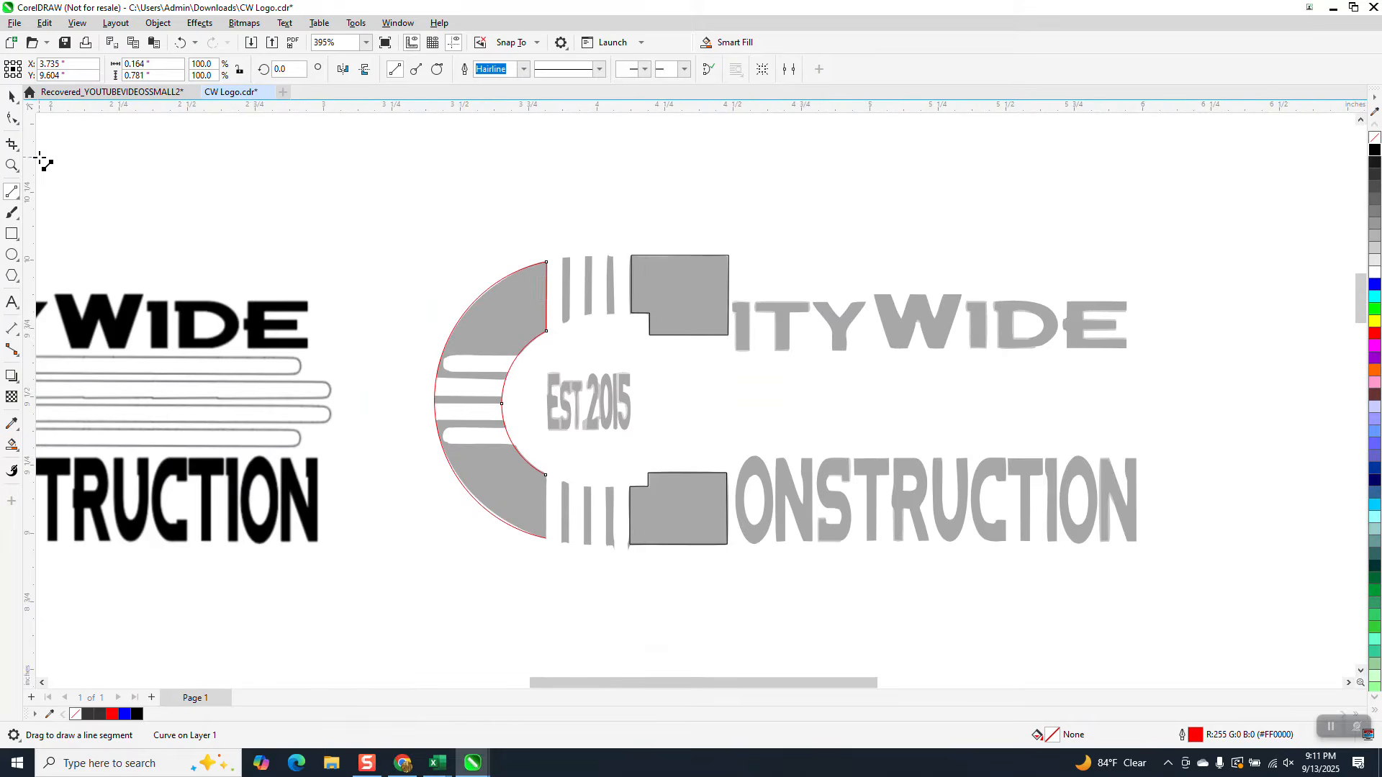
Step: Reshape the lower part of the outer arc with its end node's control handle so it follows the faded C more closely
{"action": "left_click", "coordinate": [10, 165]}
{"action": "left_click", "coordinate": [511, 506]}
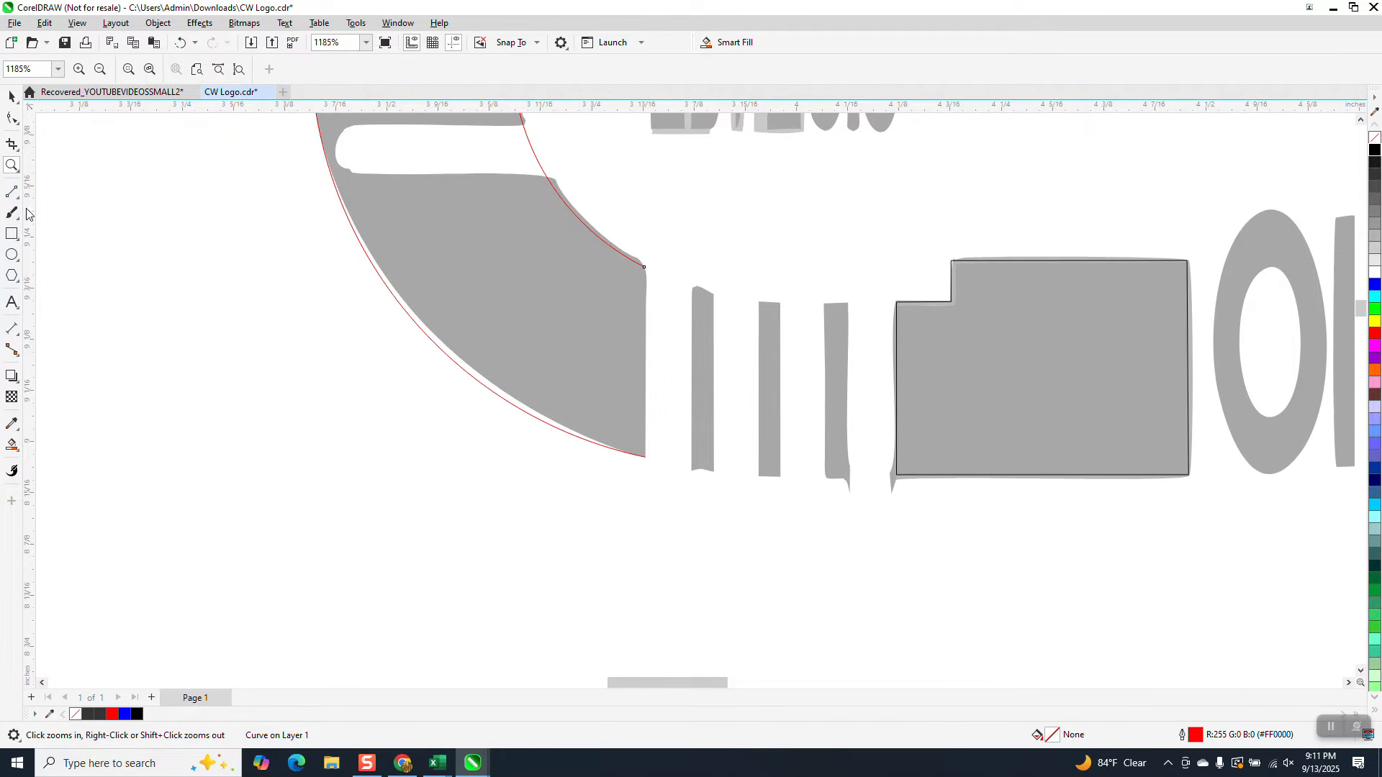
{"action": "left_click", "coordinate": [12, 118]}
{"action": "key", "text": "F10"}
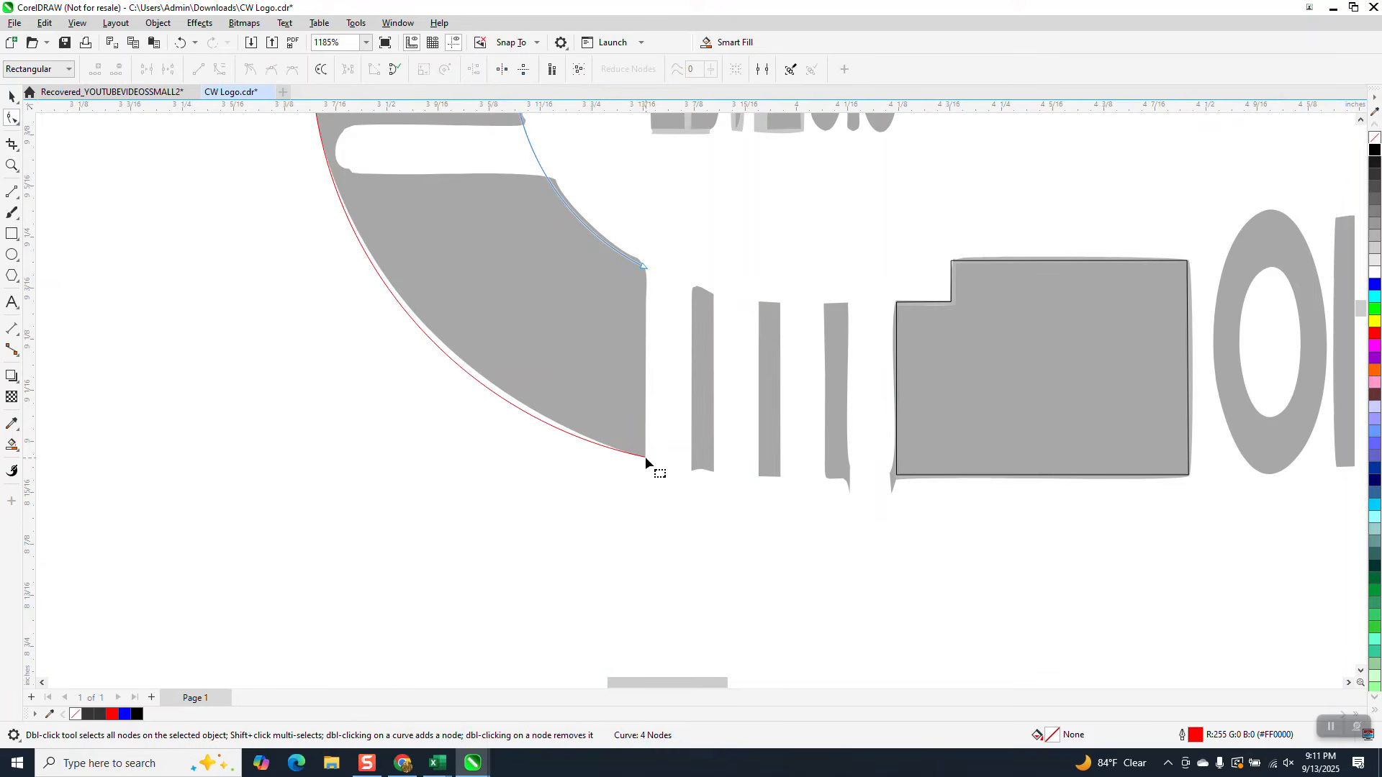
{"action": "left_click", "coordinate": [615, 449]}
{"action": "left_click", "coordinate": [645, 458]}
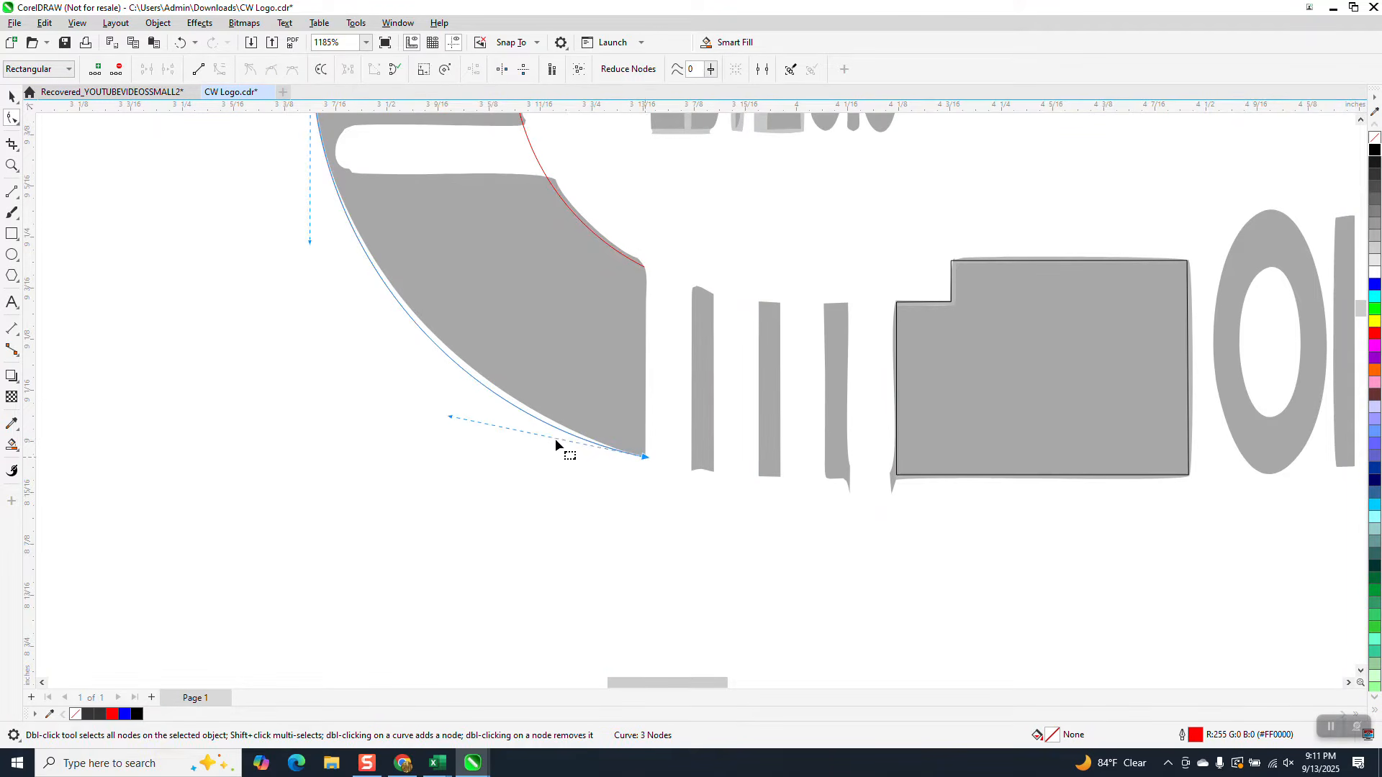
{"action": "left_click_drag", "start_coordinate": [451, 419], "coordinate": [450, 408]}
{"action": "scroll", "coordinate": [447, 411], "scroll_direction": "down", "scroll_amount": 2}
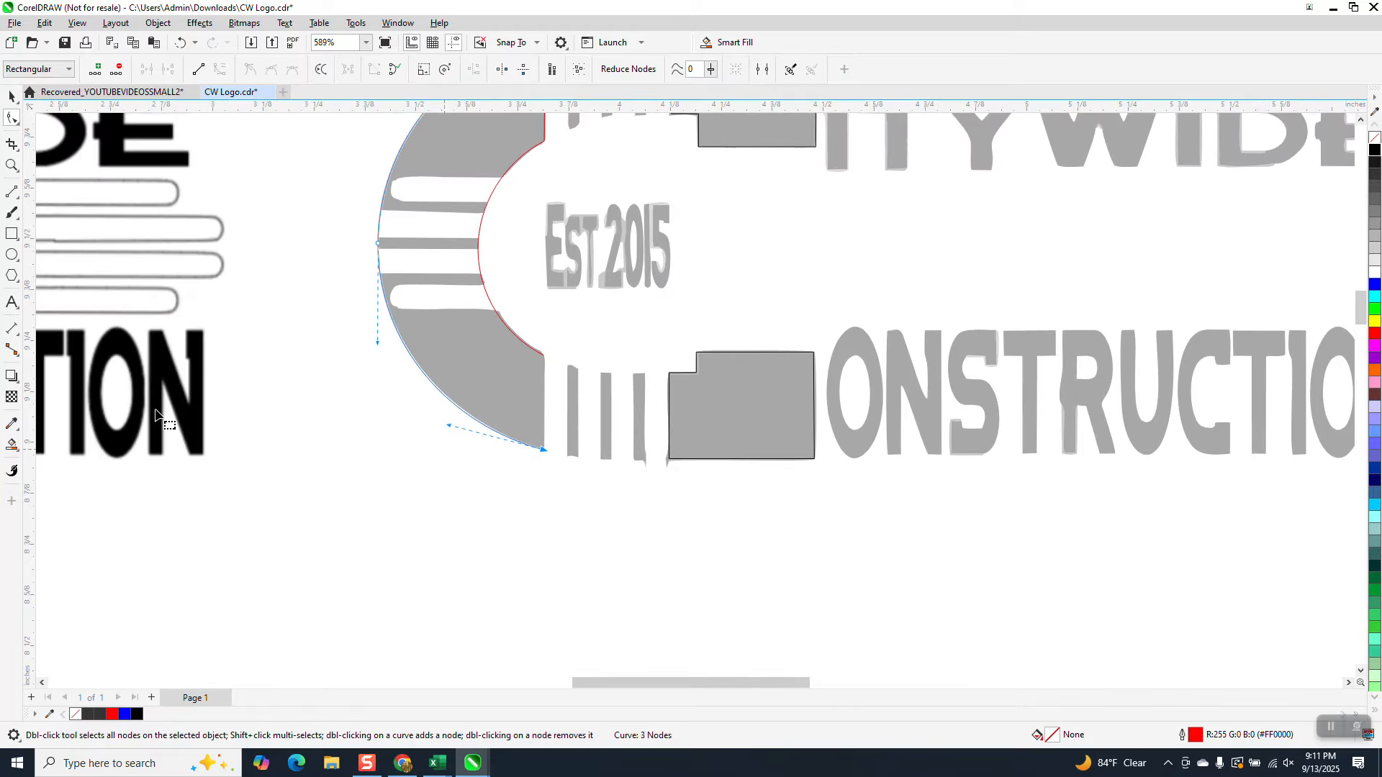
Step: Connect the lower ends of the outer and inner arcs with a straight 2-point line
{"action": "left_click", "coordinate": [12, 165]}
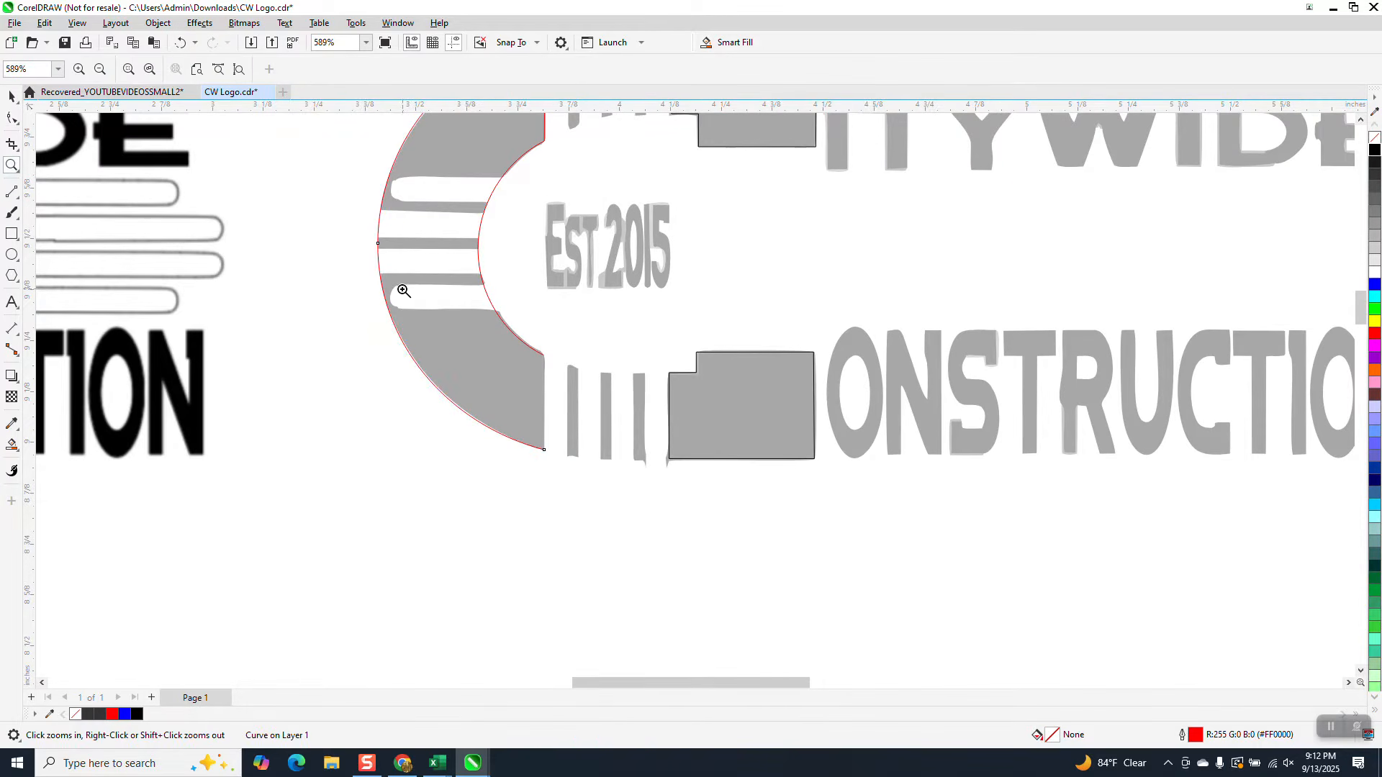
{"action": "left_click_drag", "start_coordinate": [653, 485], "coordinate": [668, 488]}
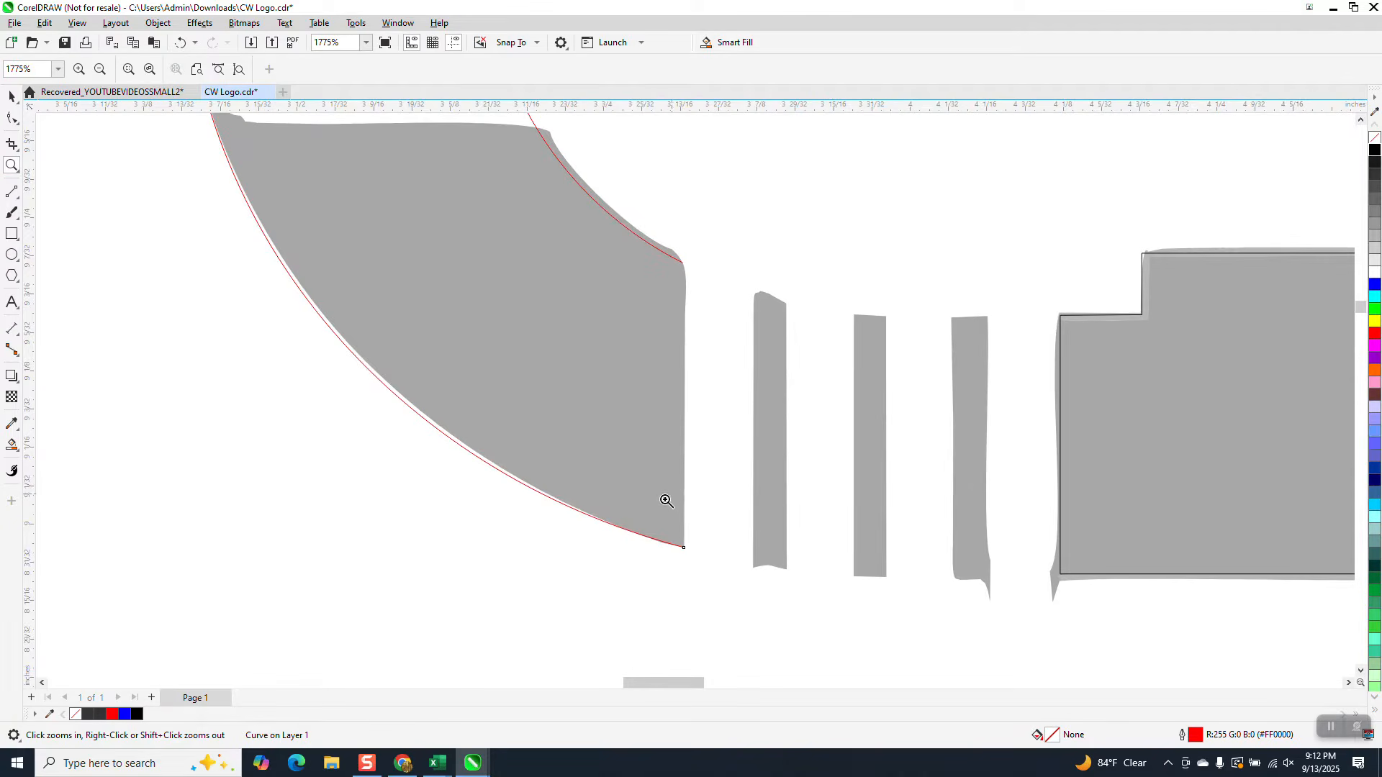
{"action": "left_click", "coordinate": [11, 192]}
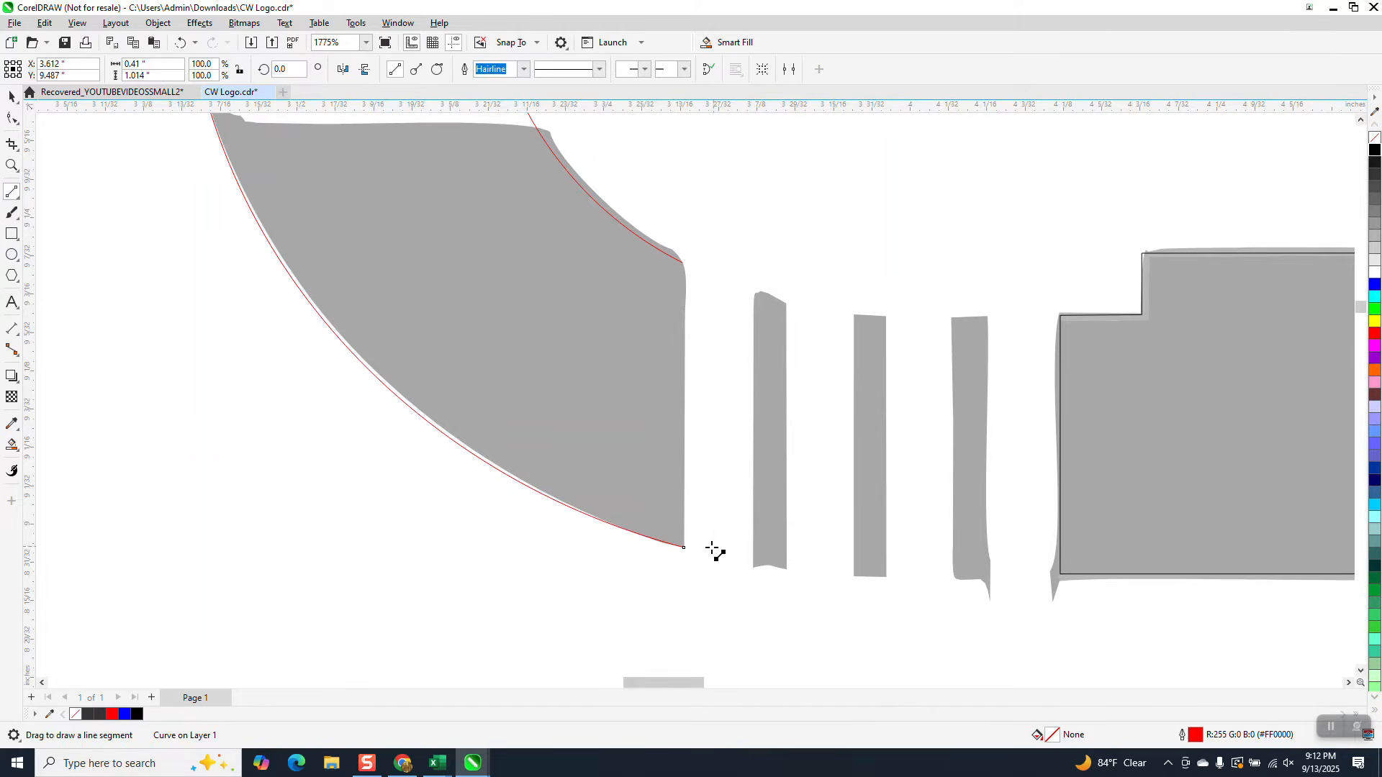
{"action": "left_click_drag", "start_coordinate": [683, 548], "coordinate": [682, 264]}
{"action": "scroll", "coordinate": [540, 410], "scroll_direction": "down", "scroll_amount": 5}
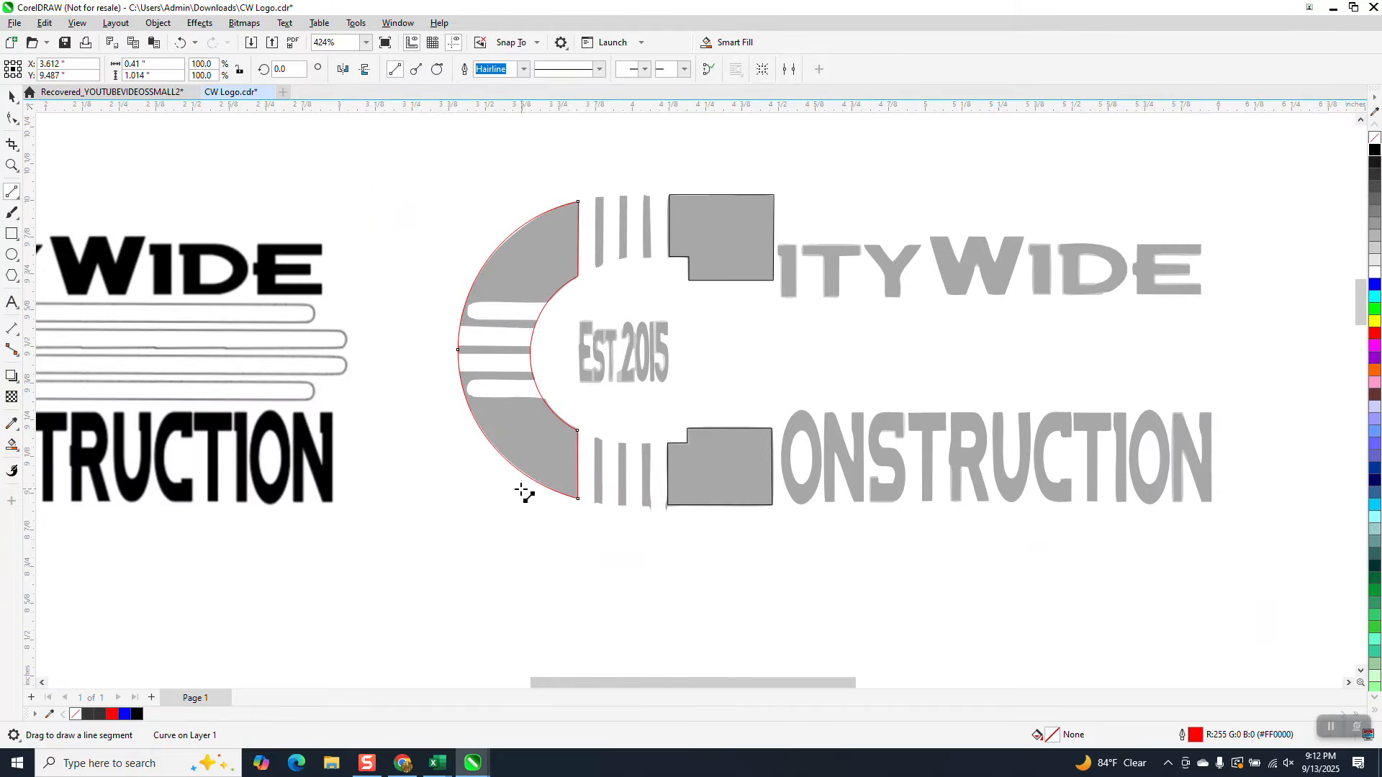
{"action": "scroll", "coordinate": [528, 481], "scroll_direction": "down", "scroll_amount": 2}
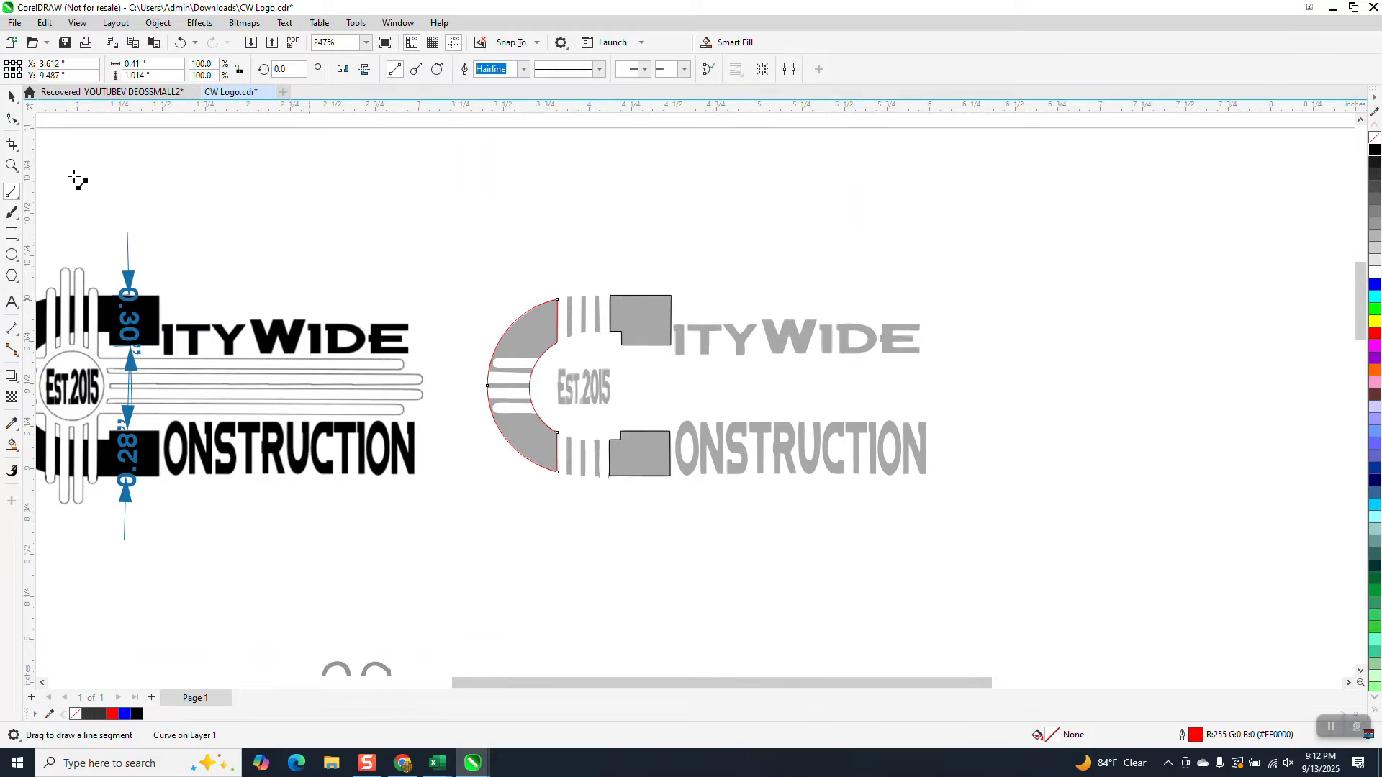
Step: Move the upper and lower notched block outlines 3 inches to the right, clear of the faded logo
{"action": "left_click", "coordinate": [12, 97]}
{"action": "left_click", "coordinate": [285, 141]}
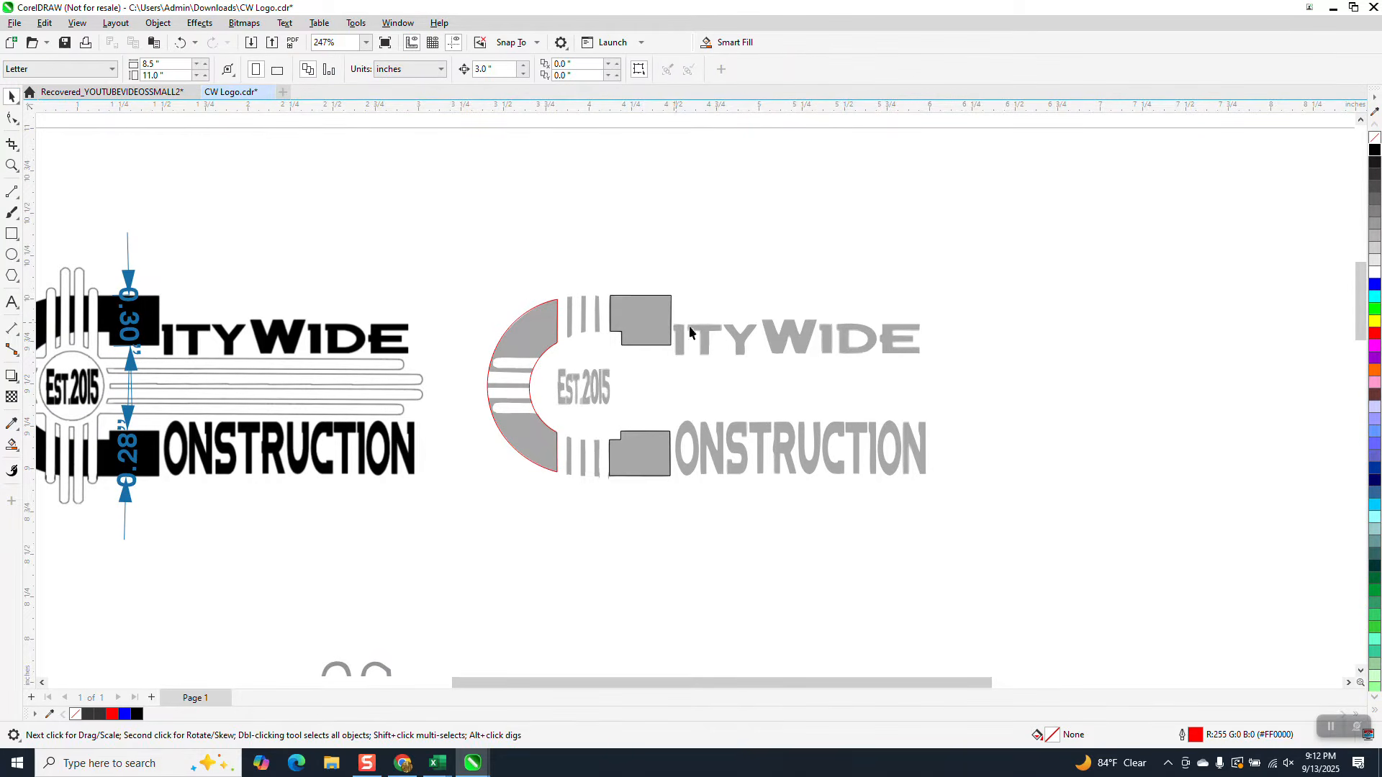
{"action": "left_click", "coordinate": [667, 317]}
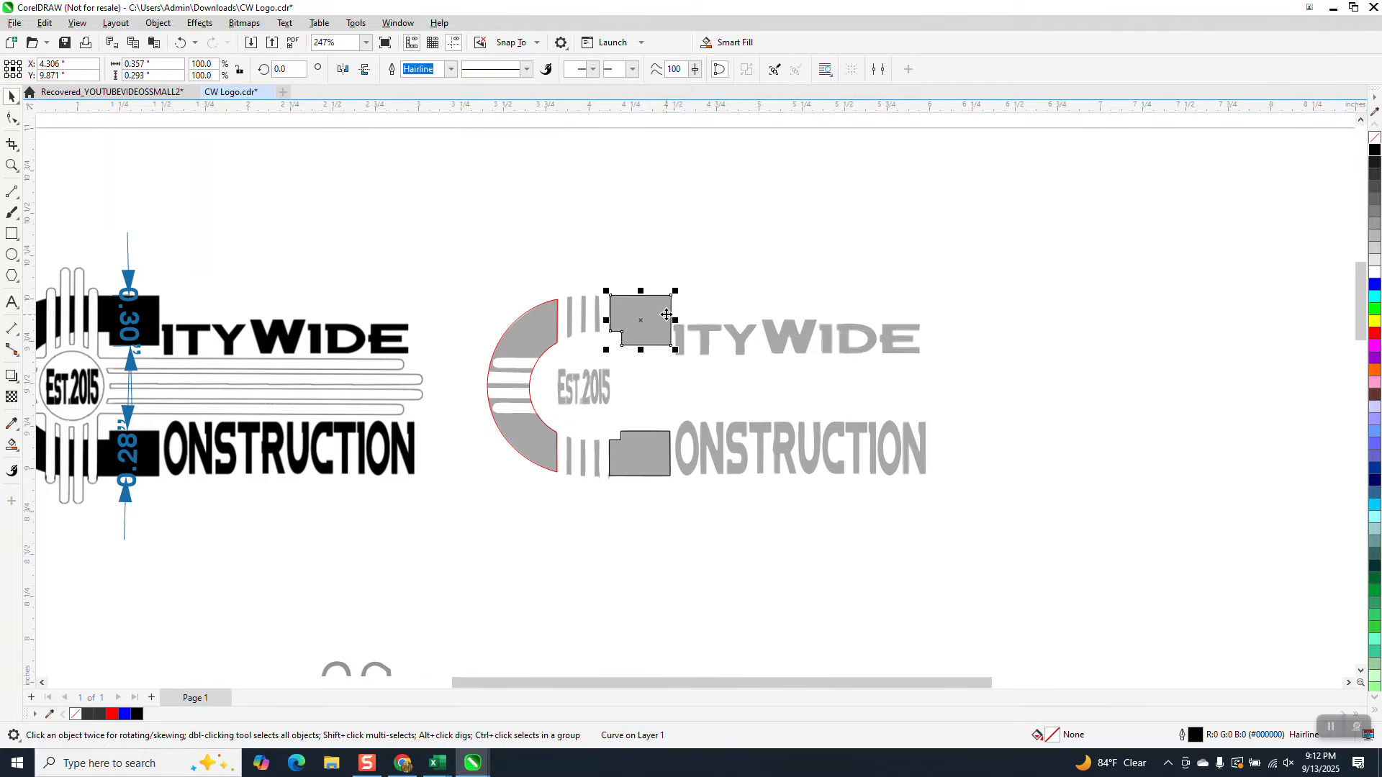
{"action": "key", "text": "ctrl+d"}
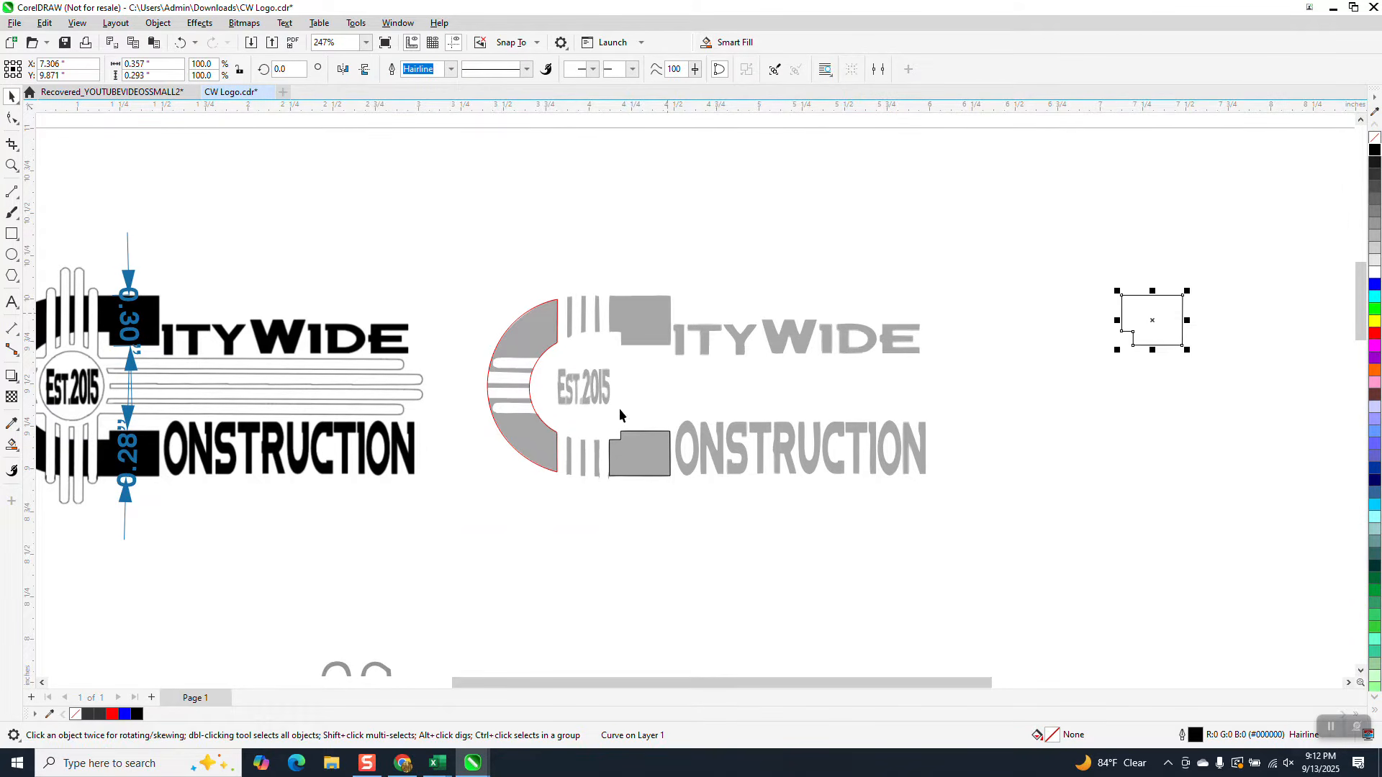
{"action": "left_click", "coordinate": [627, 448]}
{"action": "key", "text": "ctrl+d"}
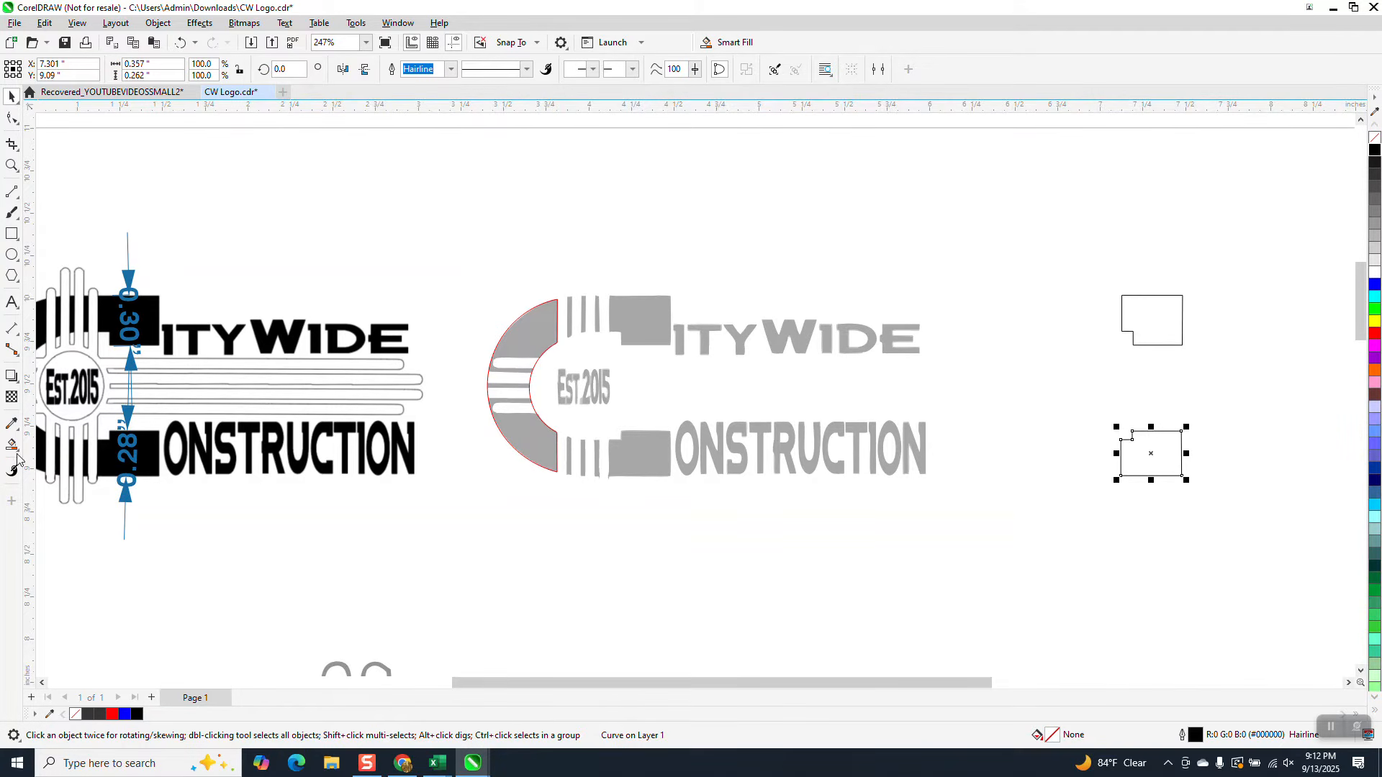
Step: Draw a rectangle about 3.069 × 1.558 inches around the faded logo and Smart Fill the C's upper curved section blue without an outline
{"action": "left_click", "coordinate": [12, 234]}
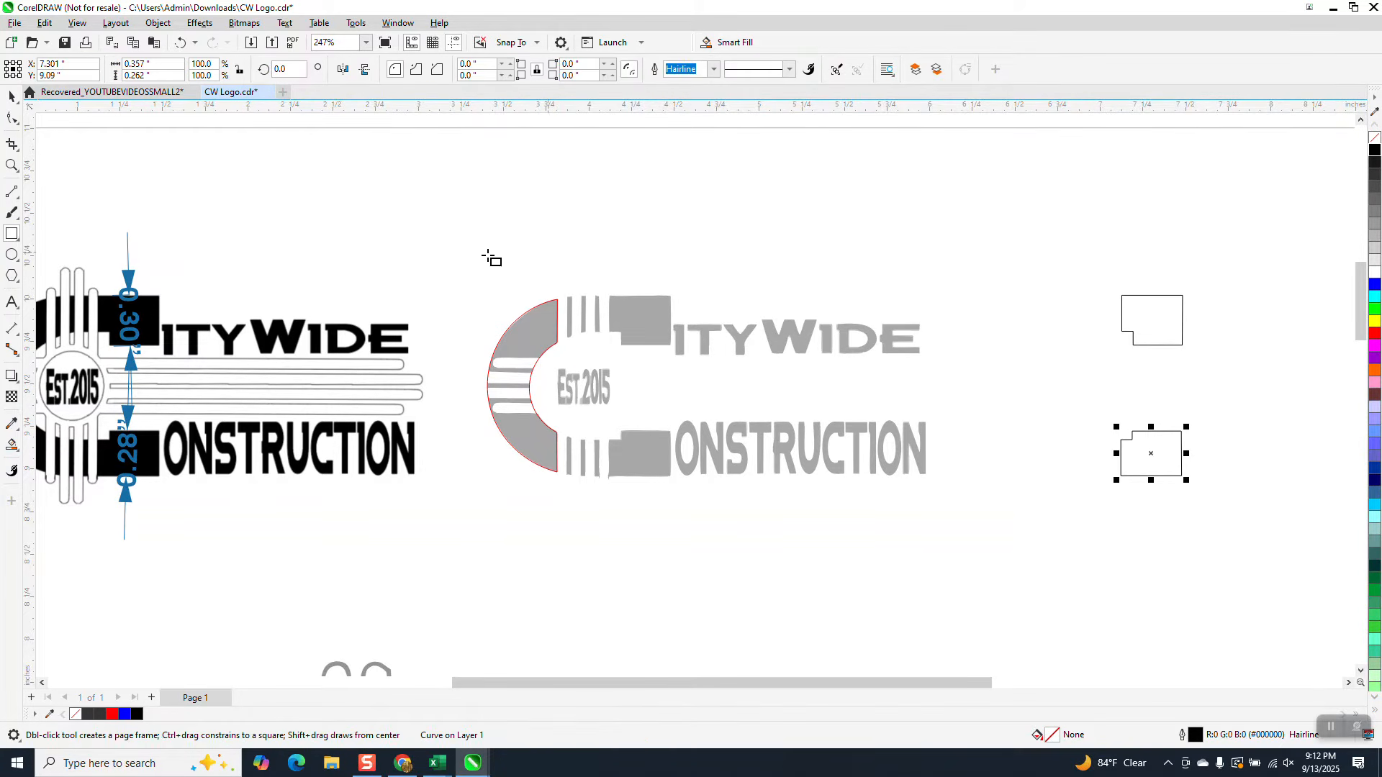
{"action": "left_click_drag", "start_coordinate": [451, 258], "coordinate": [976, 525]}
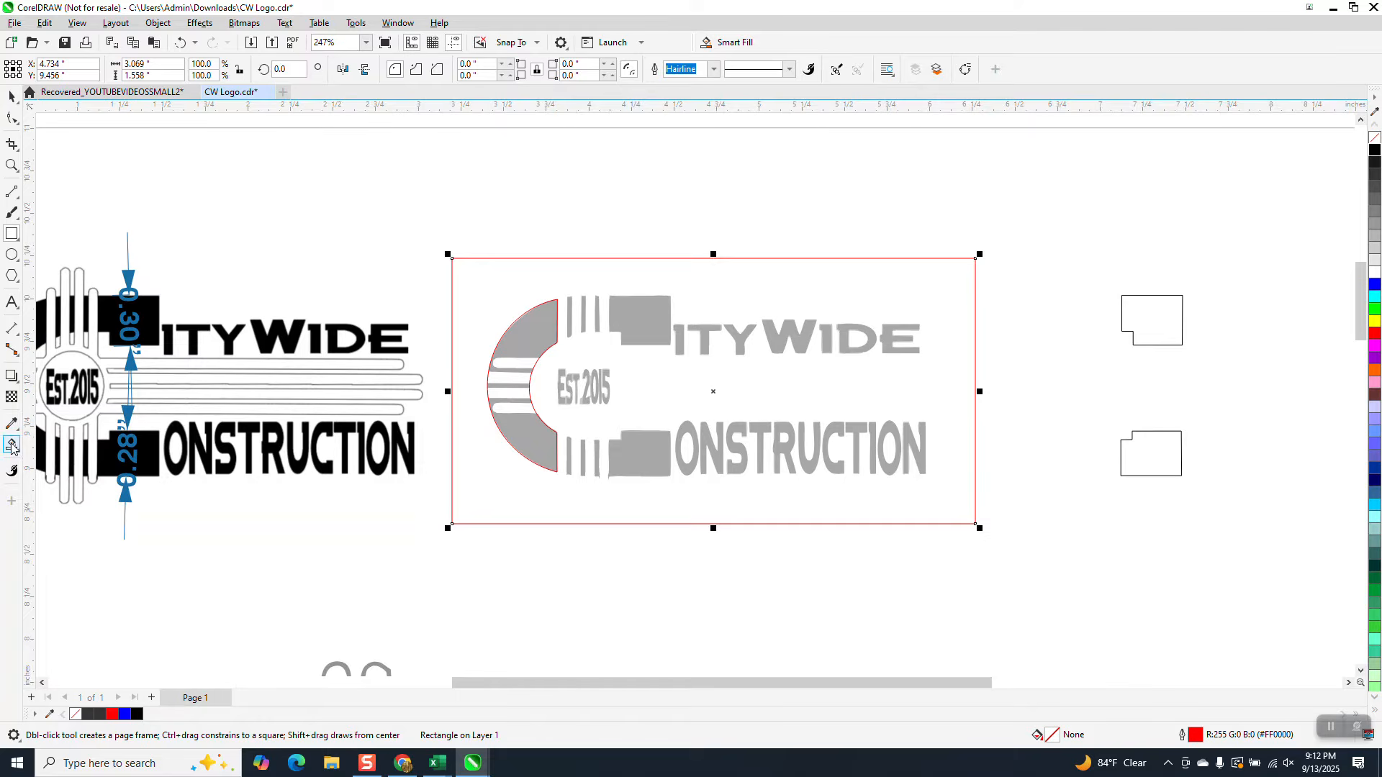
{"action": "left_click", "coordinate": [11, 445]}
{"action": "left_click", "coordinate": [522, 340]}
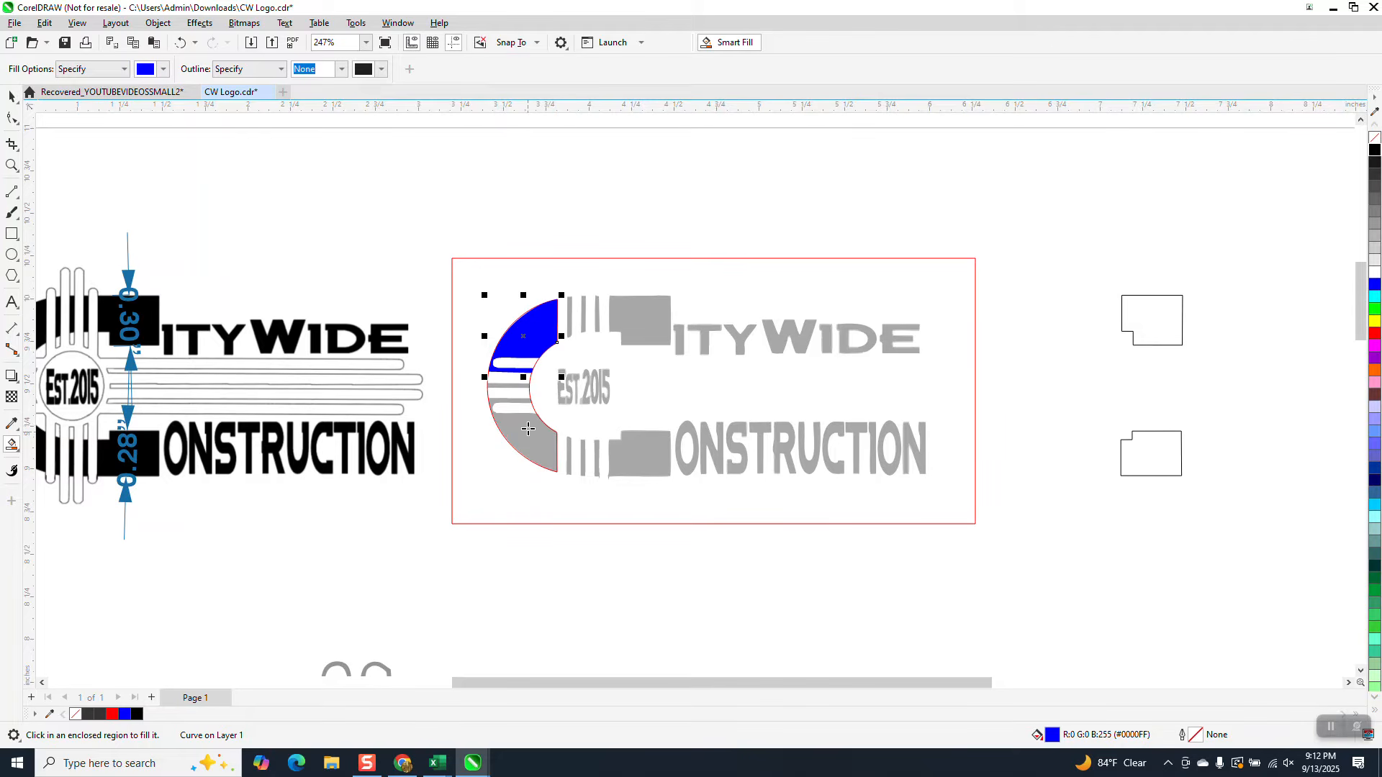
{"action": "left_click", "coordinate": [12, 165]}
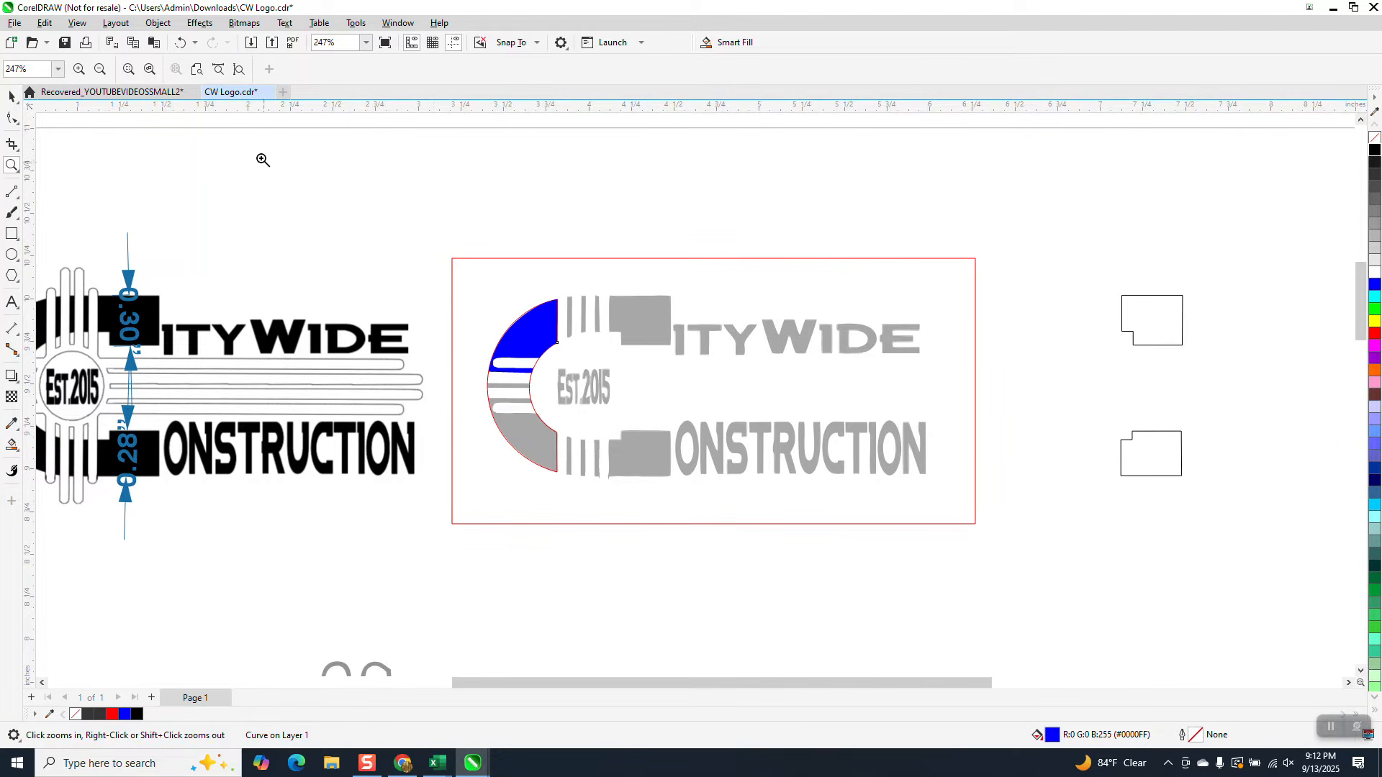
Step: Undo the blue Smart Fill of the C's upper curved section
{"action": "left_click", "coordinate": [180, 42]}
{"action": "left_click_drag", "start_coordinate": [476, 323], "coordinate": [611, 438]}
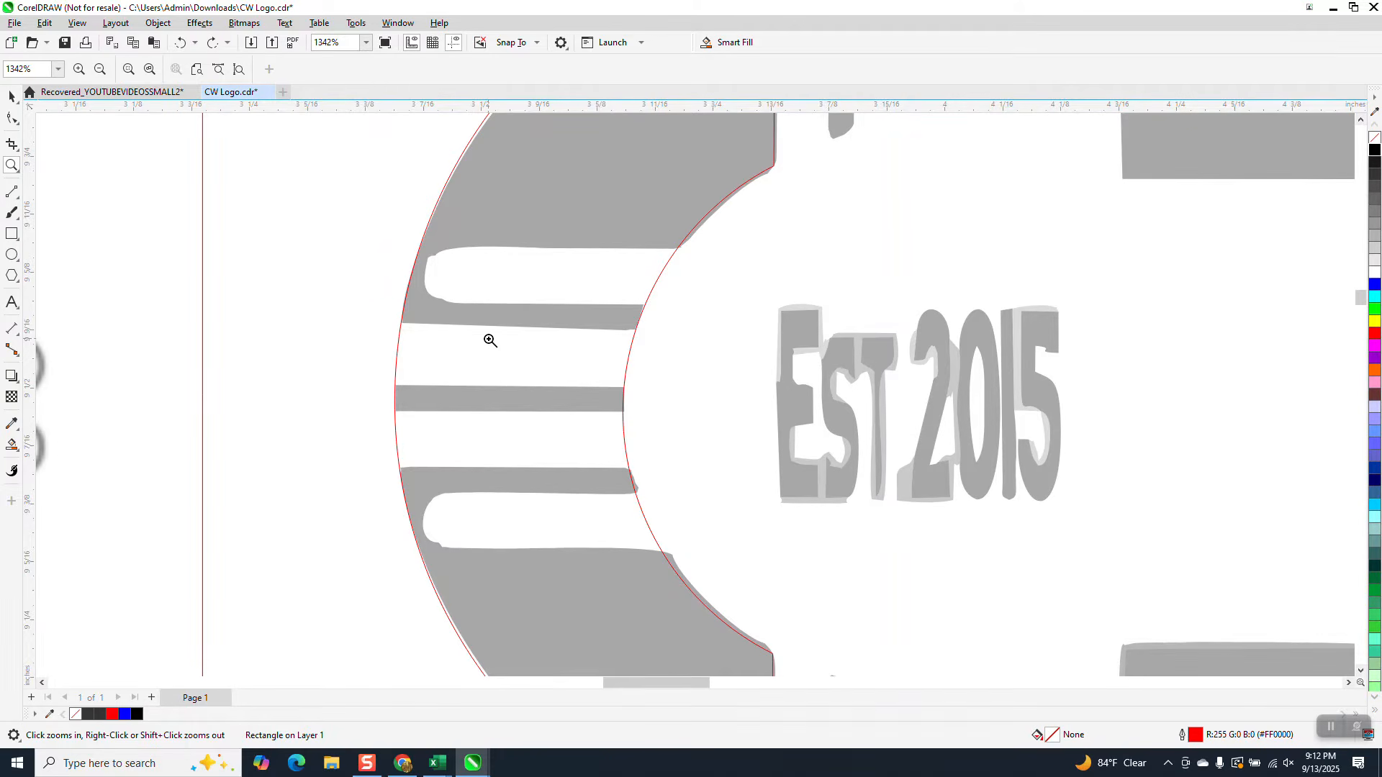
{"action": "scroll", "coordinate": [487, 339], "scroll_direction": "down", "scroll_amount": 9}
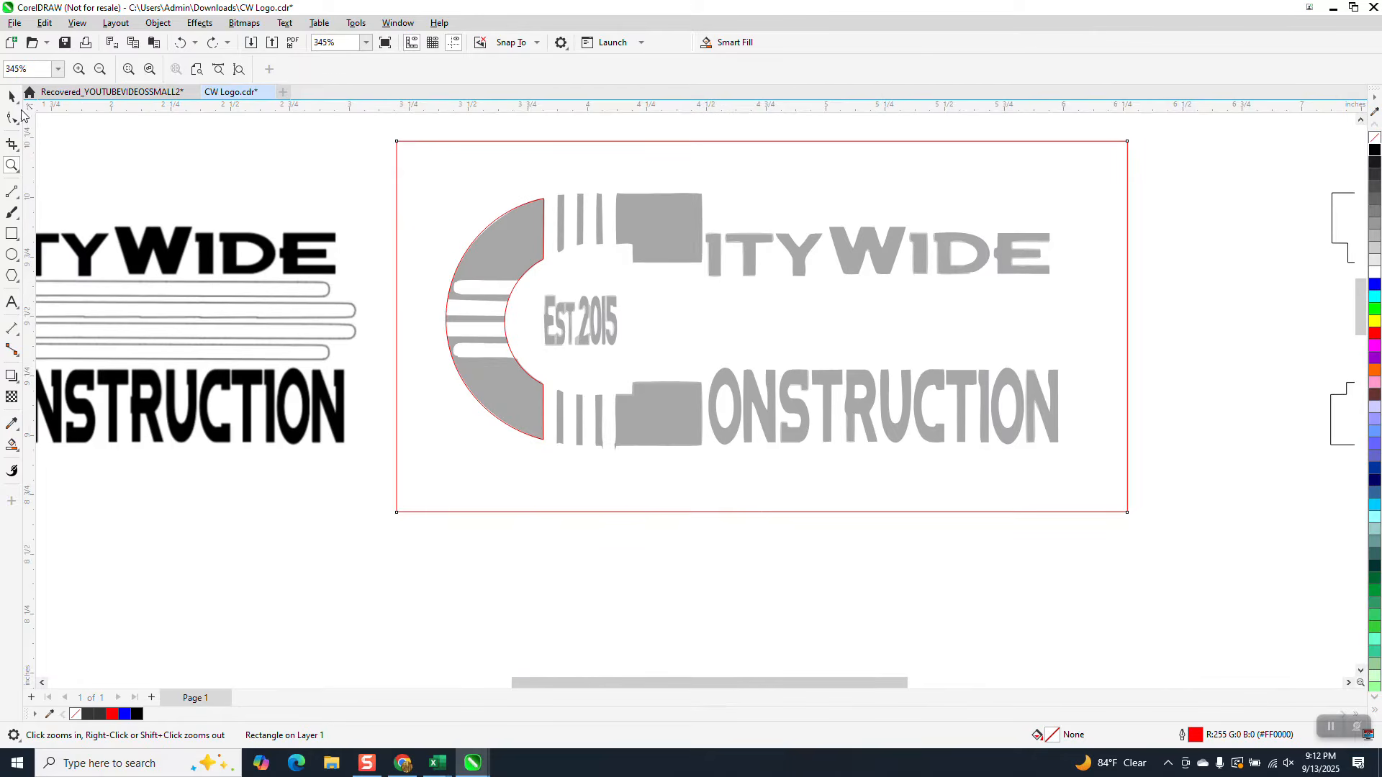
Step: Move the C's inner and outer red arc outlines 3 inches to the right, clear of the faded logo
{"action": "left_click", "coordinate": [13, 97]}
{"action": "left_click", "coordinate": [344, 192]}
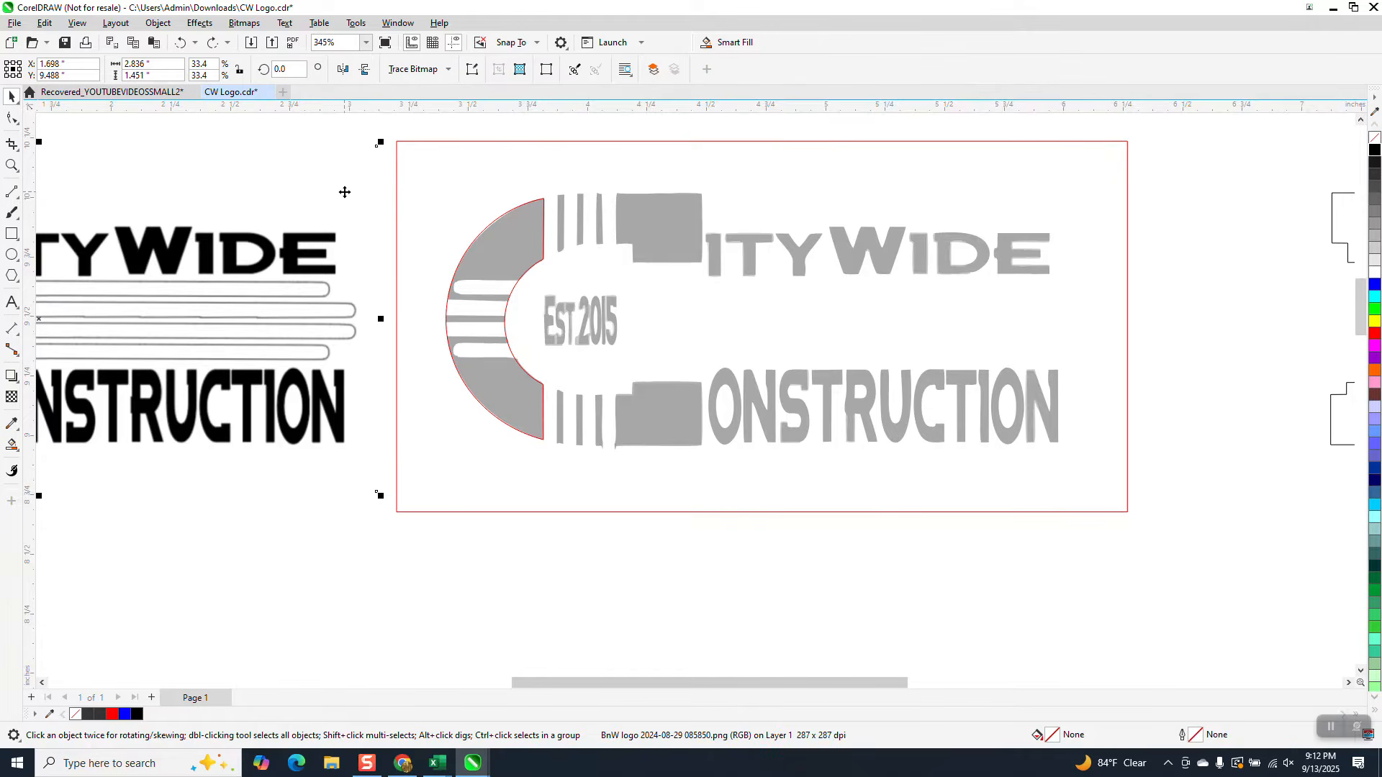
{"action": "left_click", "coordinate": [368, 208]}
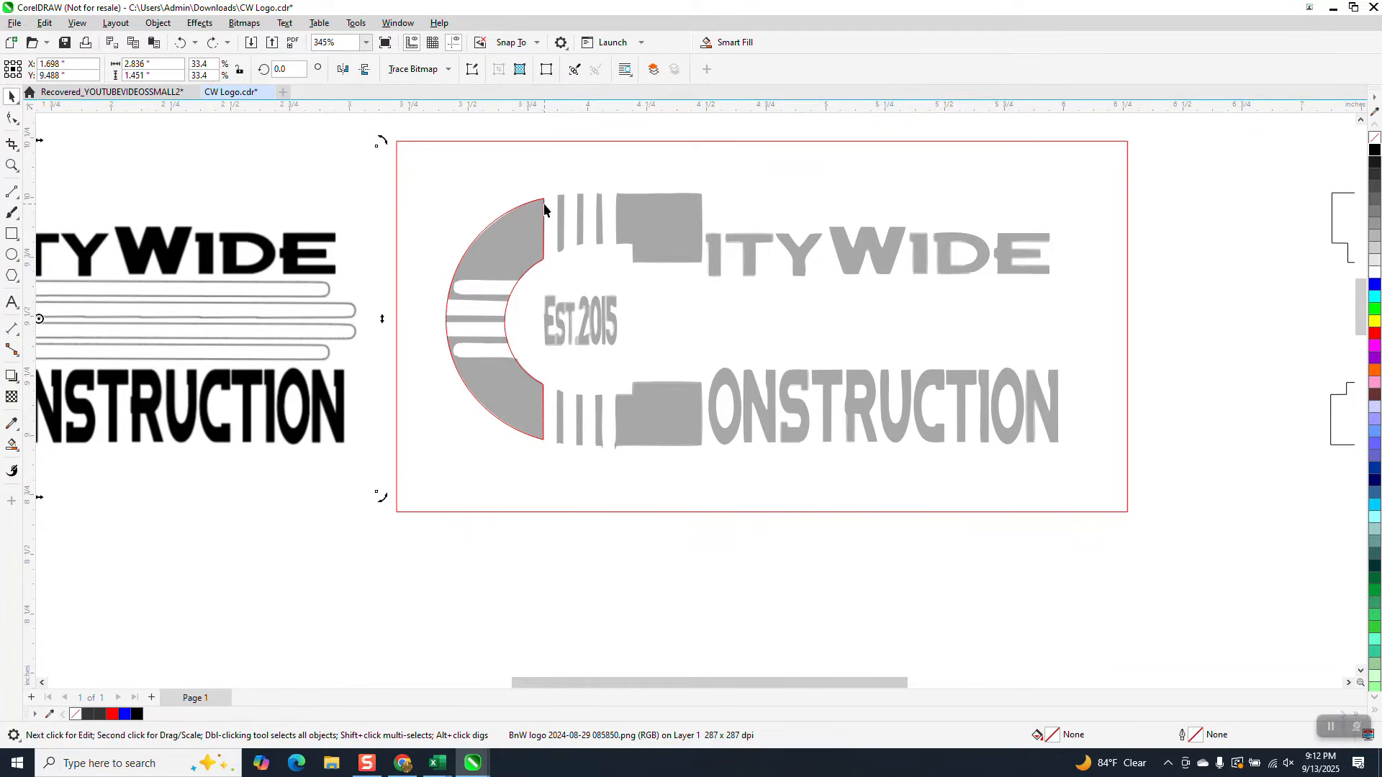
{"action": "left_click", "coordinate": [544, 207]}
{"action": "key", "text": "Right"}
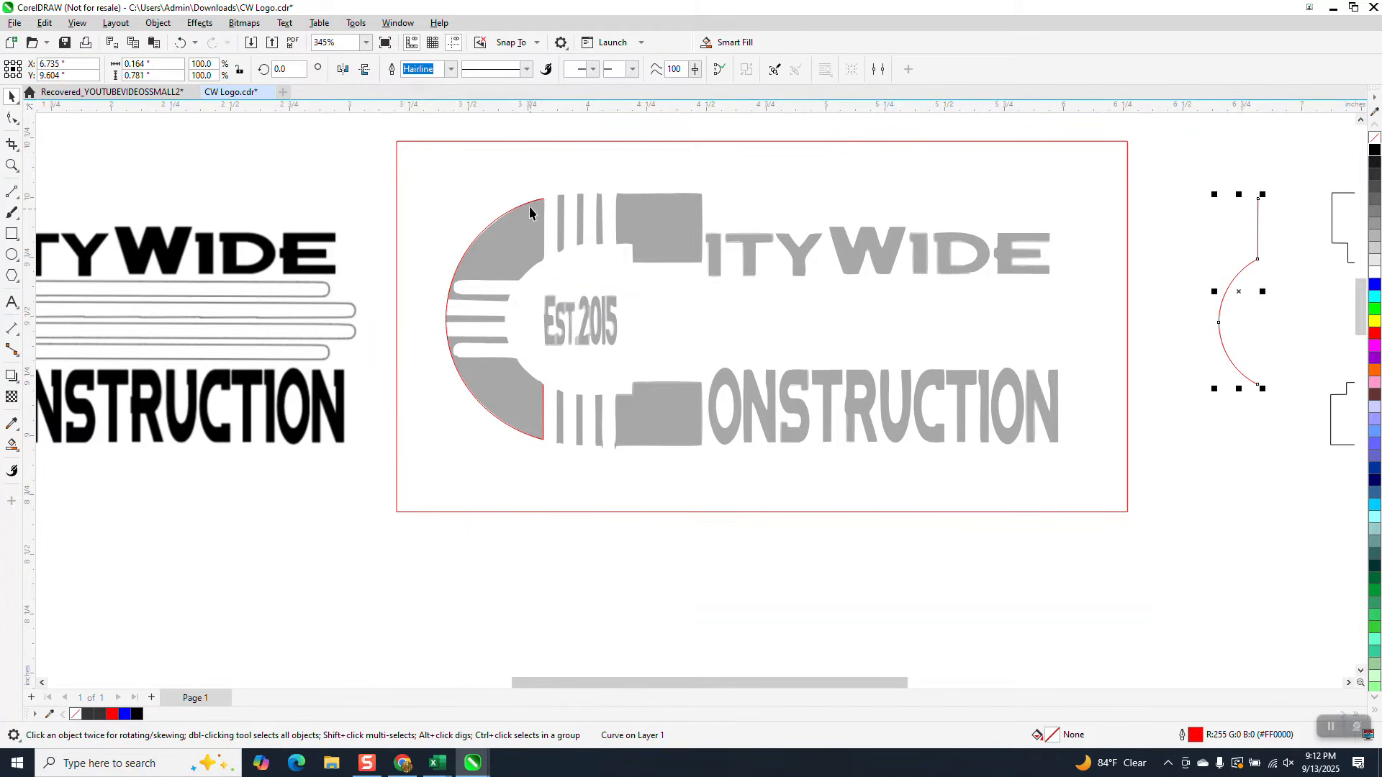
{"action": "left_click", "coordinate": [529, 202]}
{"action": "key", "text": "Right"}
{"action": "scroll", "coordinate": [416, 312], "scroll_direction": "down", "scroll_amount": 2}
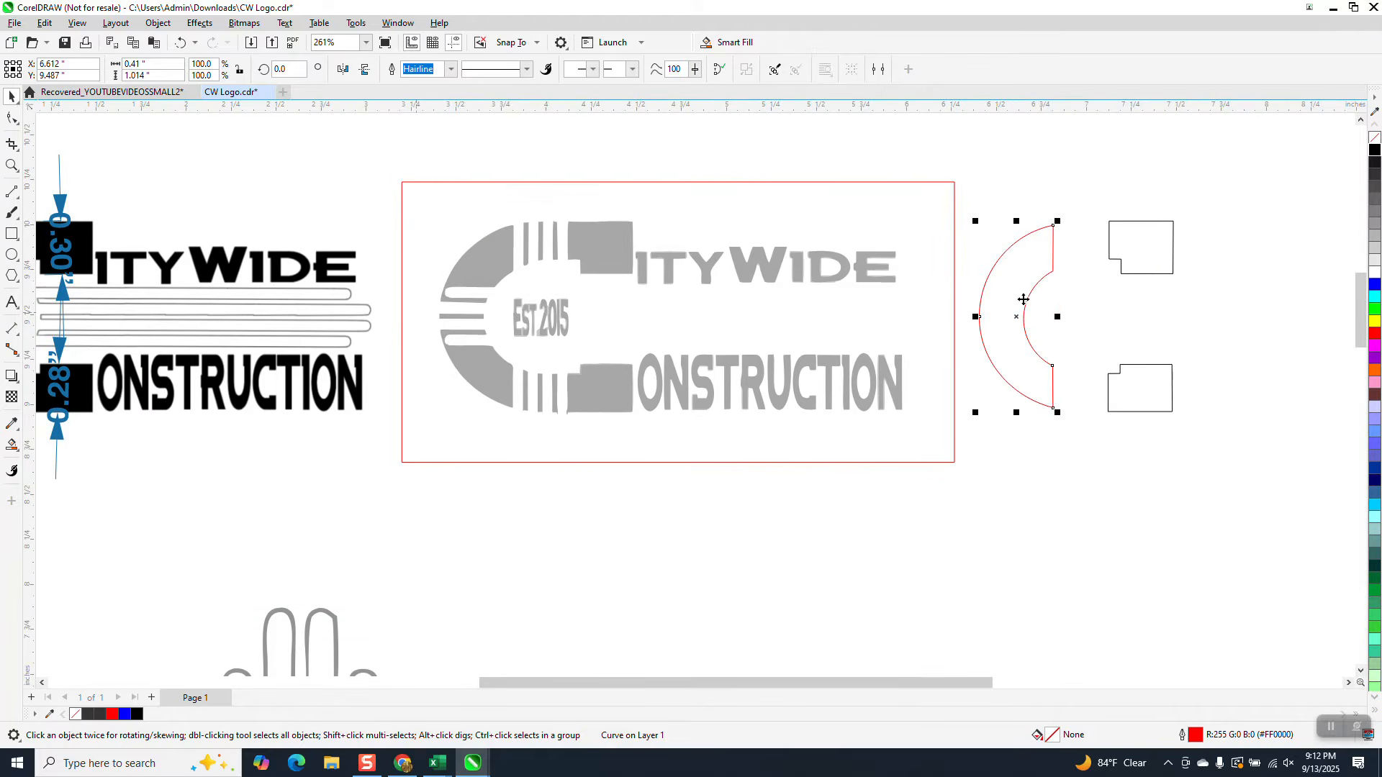
Step: Move the large red rectangle to the right so it encloses the C outline and both notched block outlines
{"action": "left_click", "coordinate": [11, 165]}
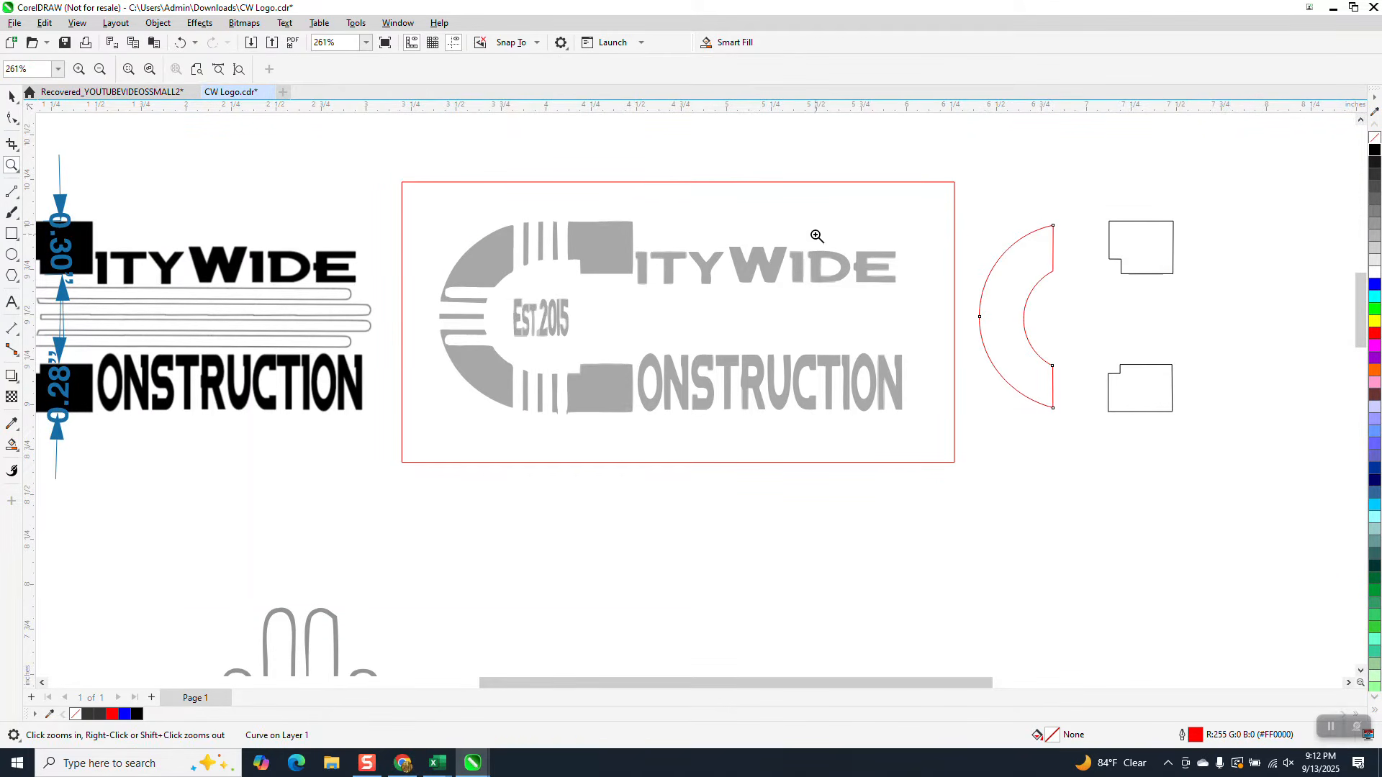
{"action": "left_click_drag", "start_coordinate": [981, 206], "coordinate": [1100, 437]}
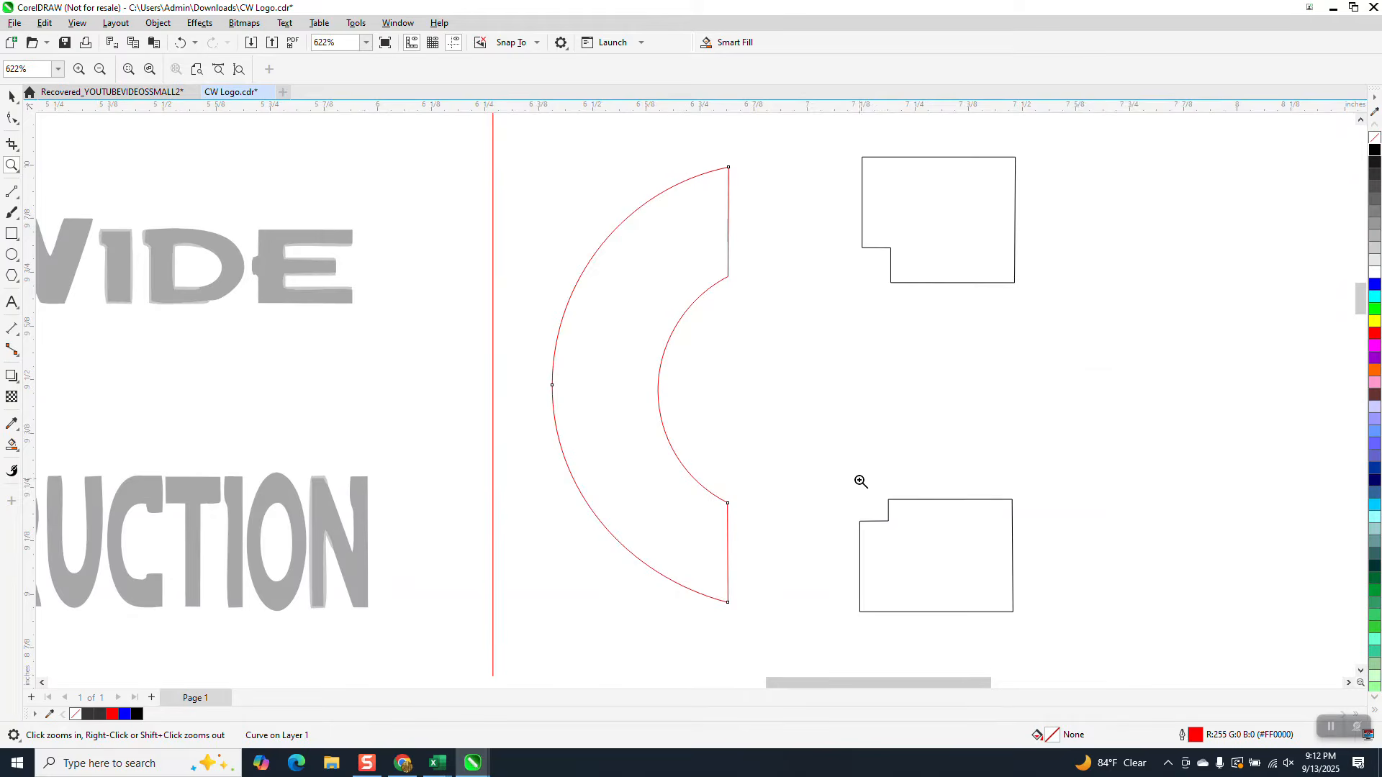
{"action": "right_click", "coordinate": [637, 367]}
{"action": "left_click", "coordinate": [11, 96]}
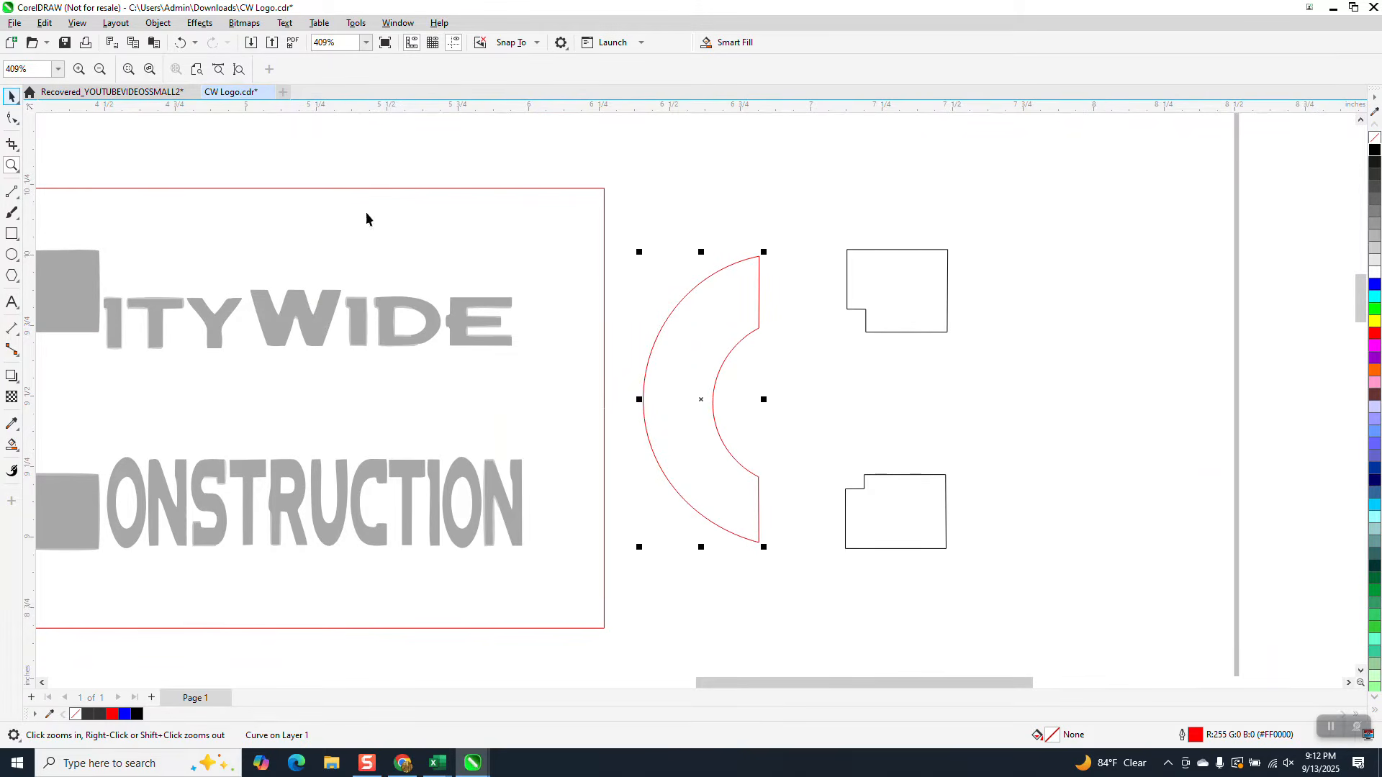
{"action": "left_click_drag", "start_coordinate": [579, 291], "coordinate": [1017, 309]}
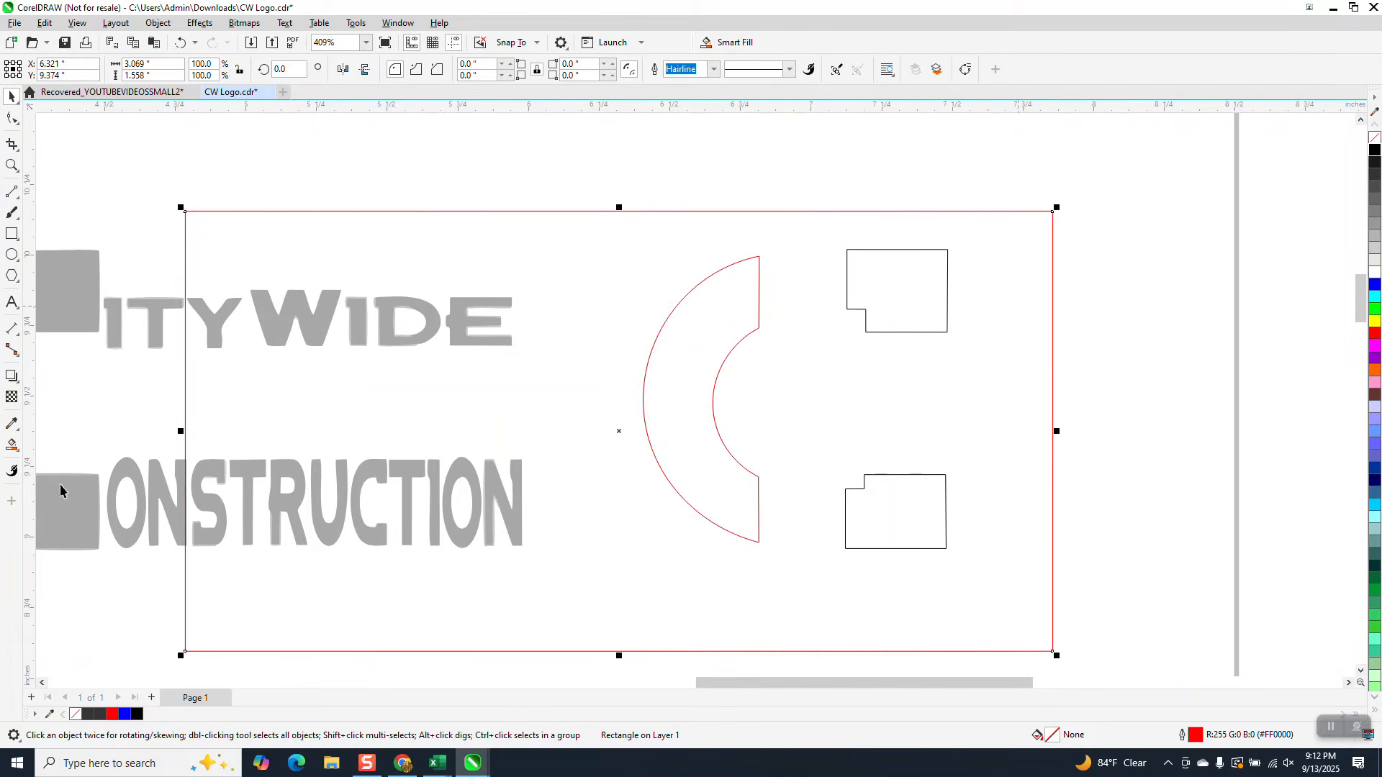
Step: Smart Fill the C and both notched blocks blue without an outline, moving each filled shape 3 inches to the right
{"action": "left_click", "coordinate": [717, 403]}
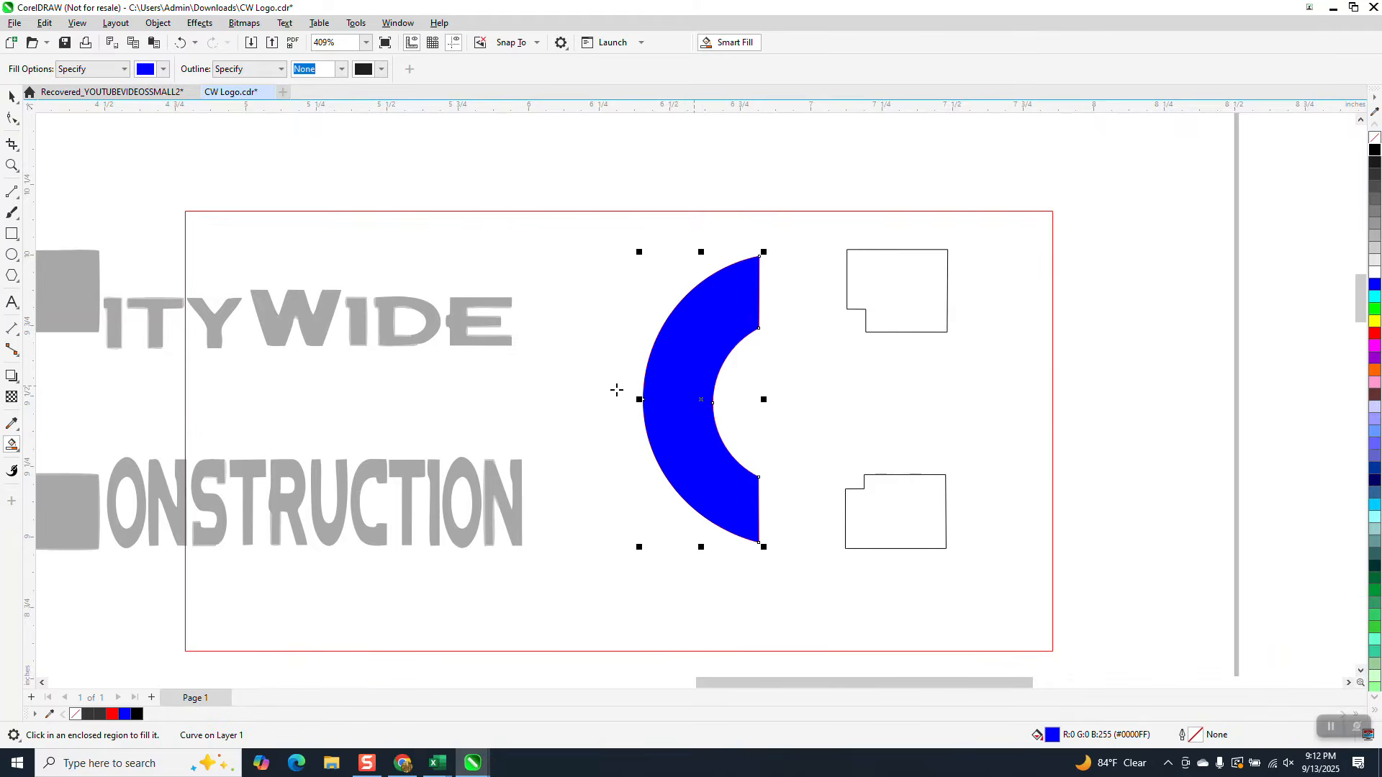
{"action": "scroll", "coordinate": [612, 389], "scroll_direction": "down", "scroll_amount": 5}
{"action": "key", "text": "Right"}
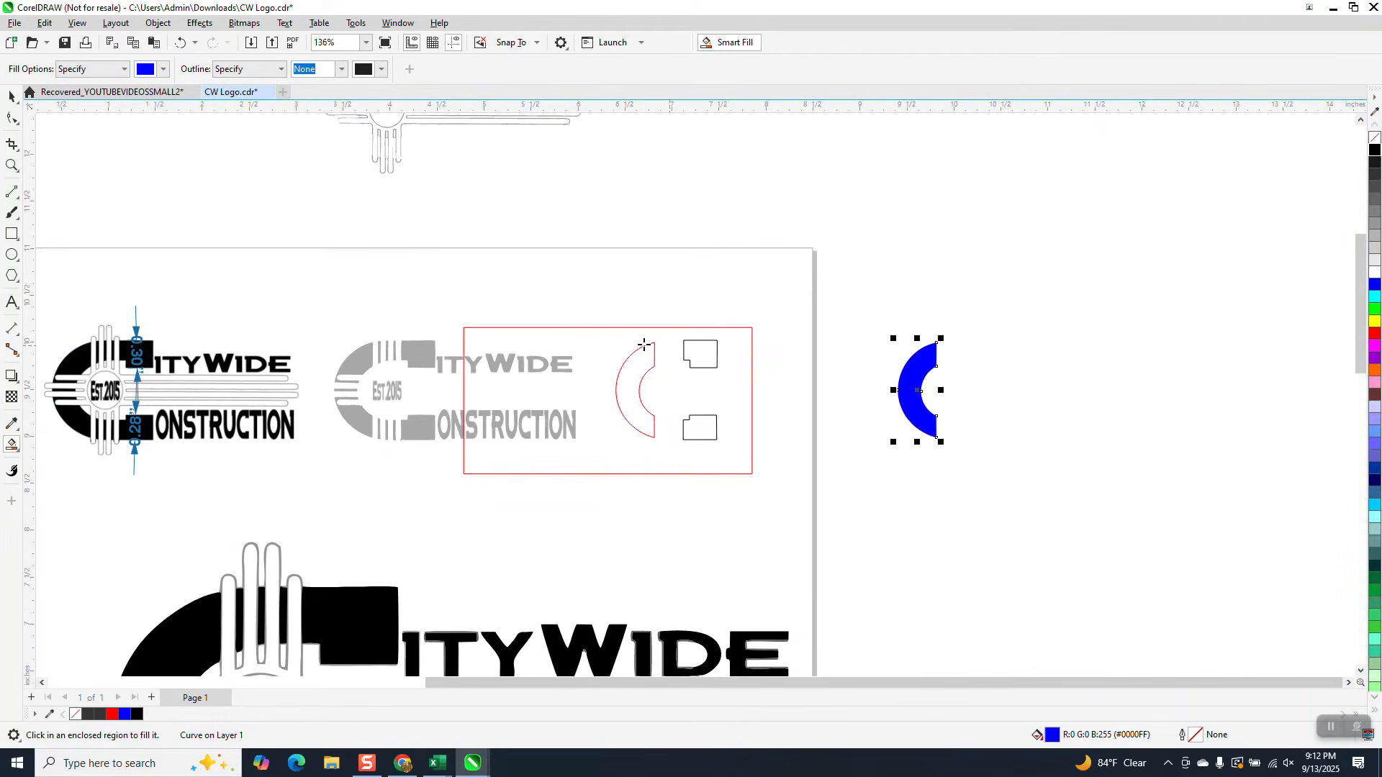
{"action": "left_click", "coordinate": [696, 355]}
{"action": "key", "text": "Right"}
{"action": "left_click", "coordinate": [701, 427]}
{"action": "key", "text": "Right"}
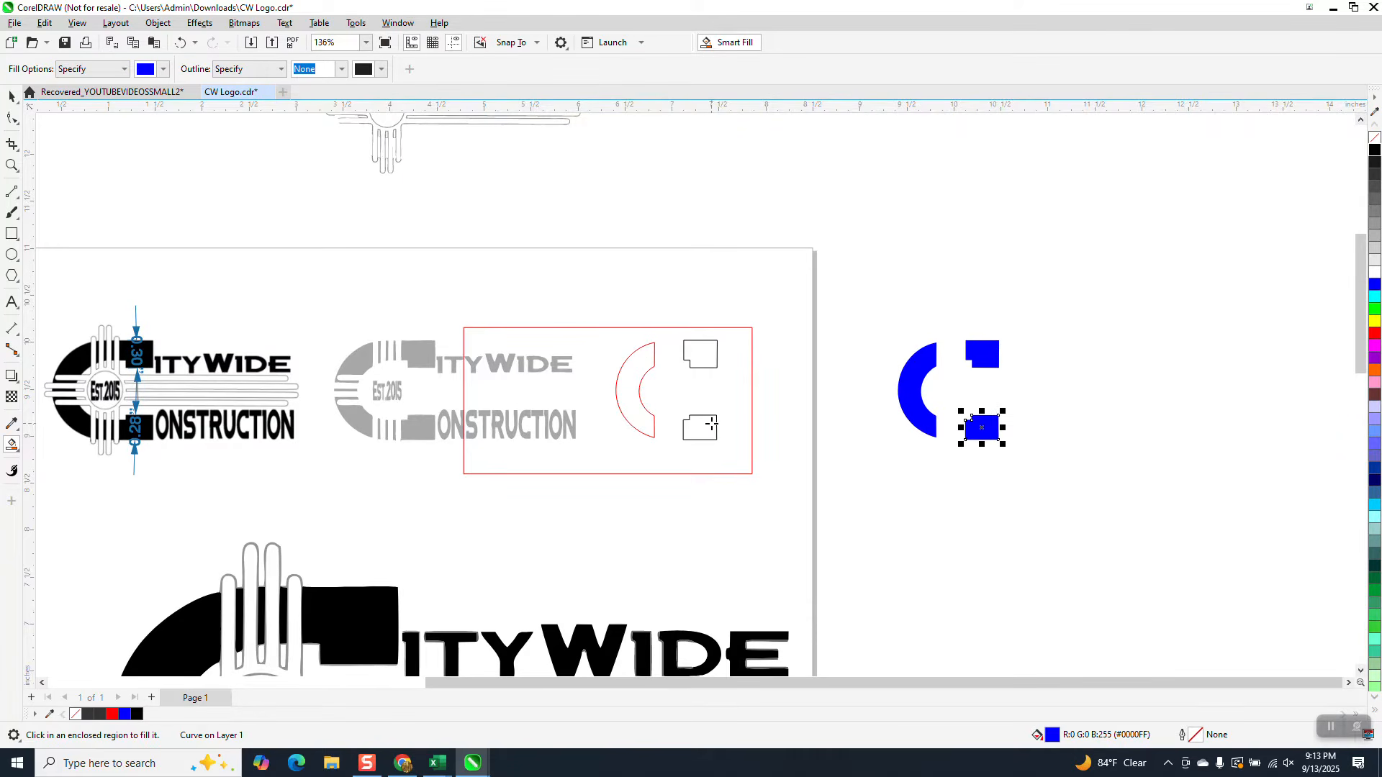
Step: Delete the enclosing red rectangle and the original unfilled C and block outlines
{"action": "scroll", "coordinate": [706, 425], "scroll_direction": "down", "scroll_amount": 1}
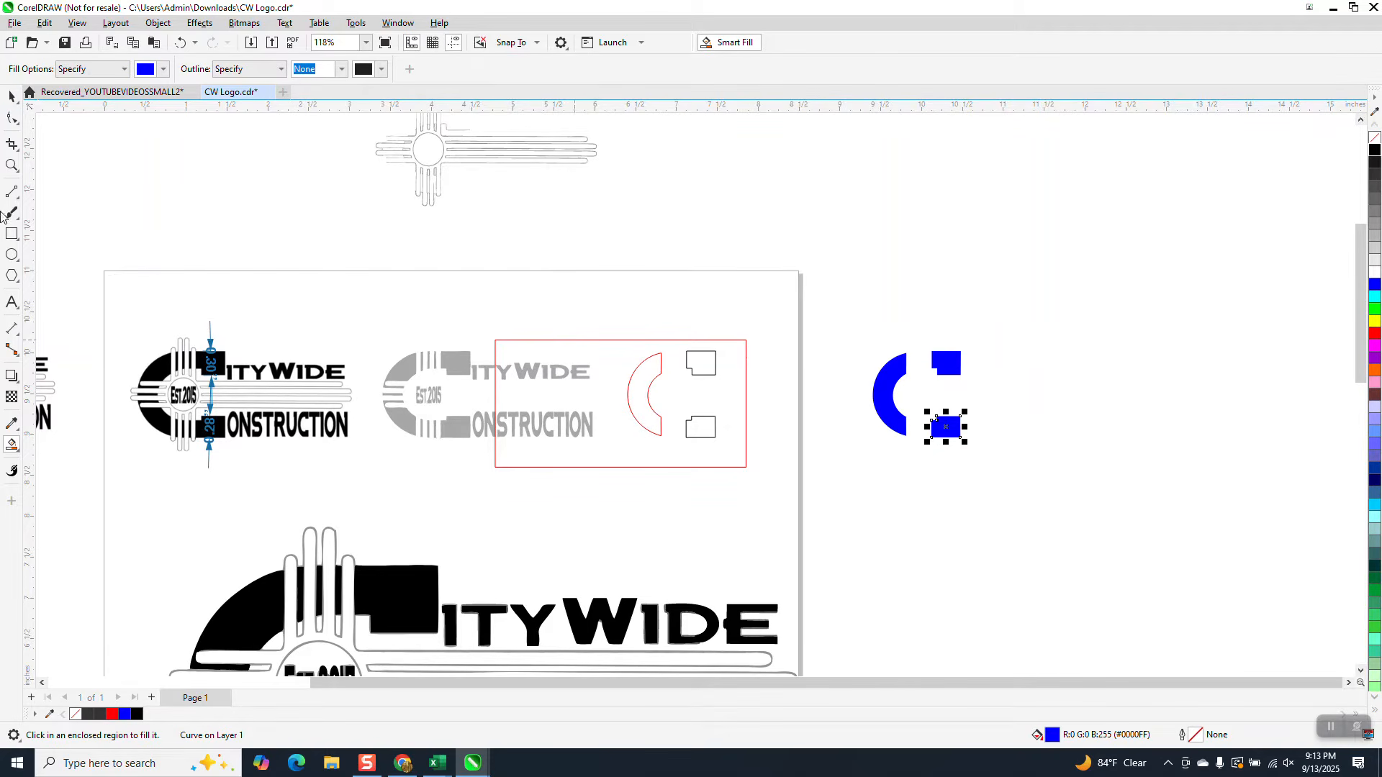
{"action": "left_click", "coordinate": [12, 96]}
{"action": "left_click", "coordinate": [578, 342]}
{"action": "key", "text": "Delete"}
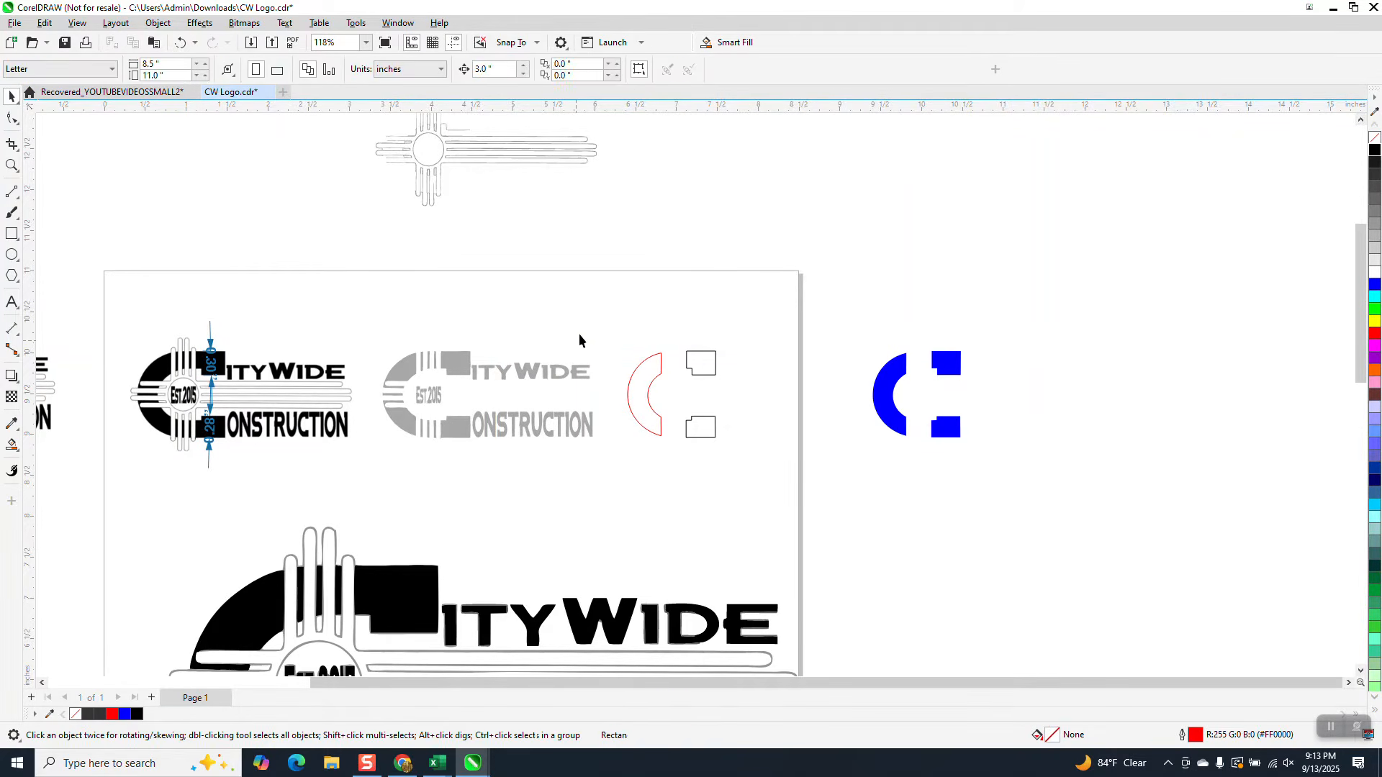
{"action": "left_click_drag", "start_coordinate": [603, 316], "coordinate": [810, 430]}
Step: Group the three blue shapes and move the group 6 inches left, back over the faded logo
{"action": "left_click_drag", "start_coordinate": [842, 323], "coordinate": [861, 351]}
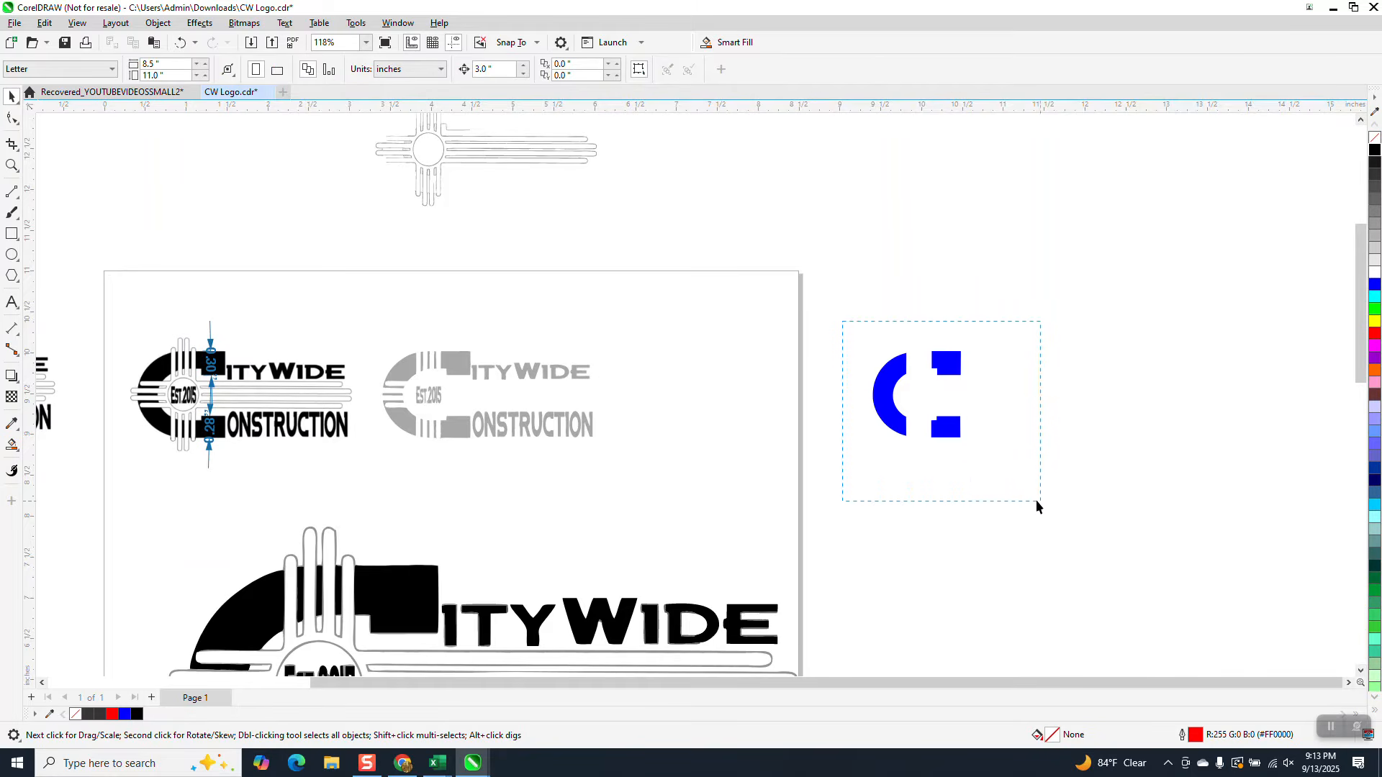
{"action": "left_click_drag", "start_coordinate": [1036, 501], "coordinate": [1026, 498]}
{"action": "key", "text": "ctrl+g"}
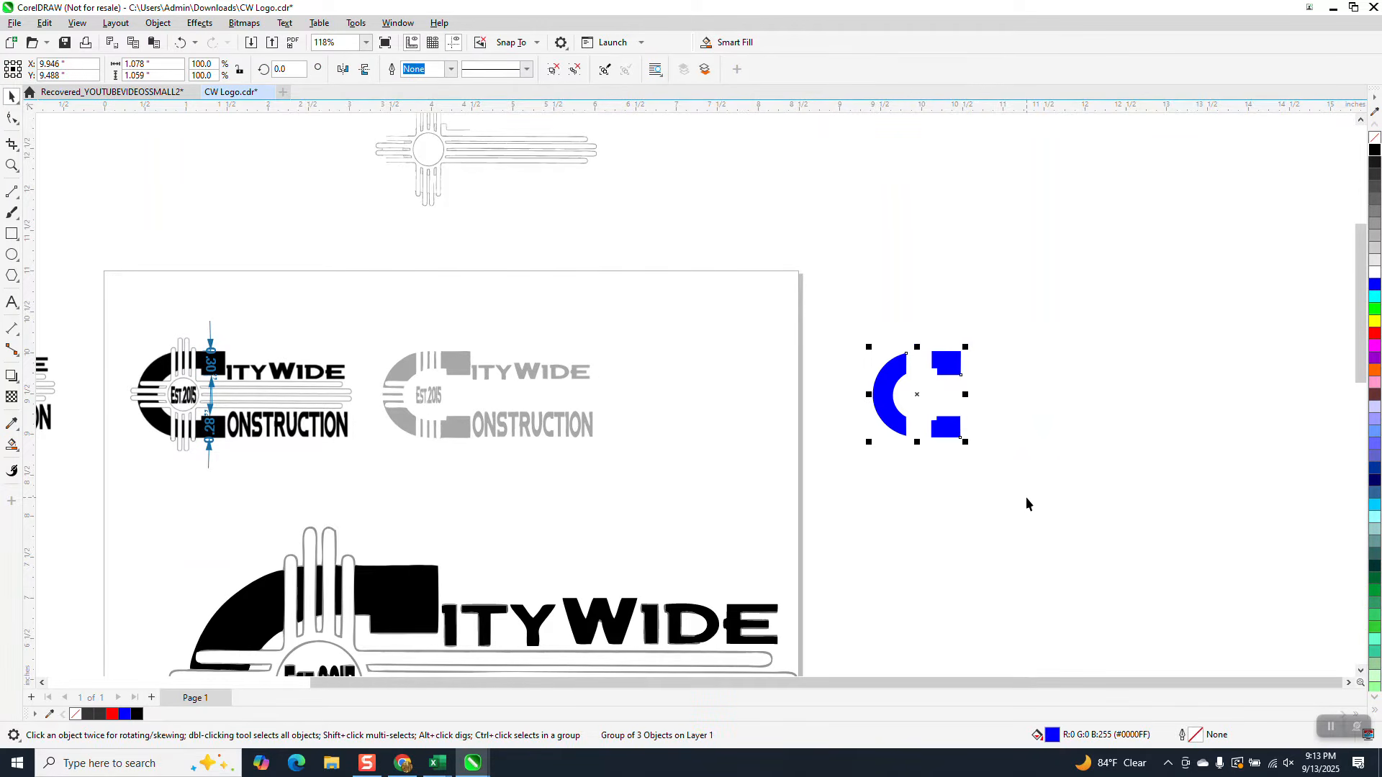
{"action": "key", "text": "Left"}
{"action": "key", "text": "Left"}
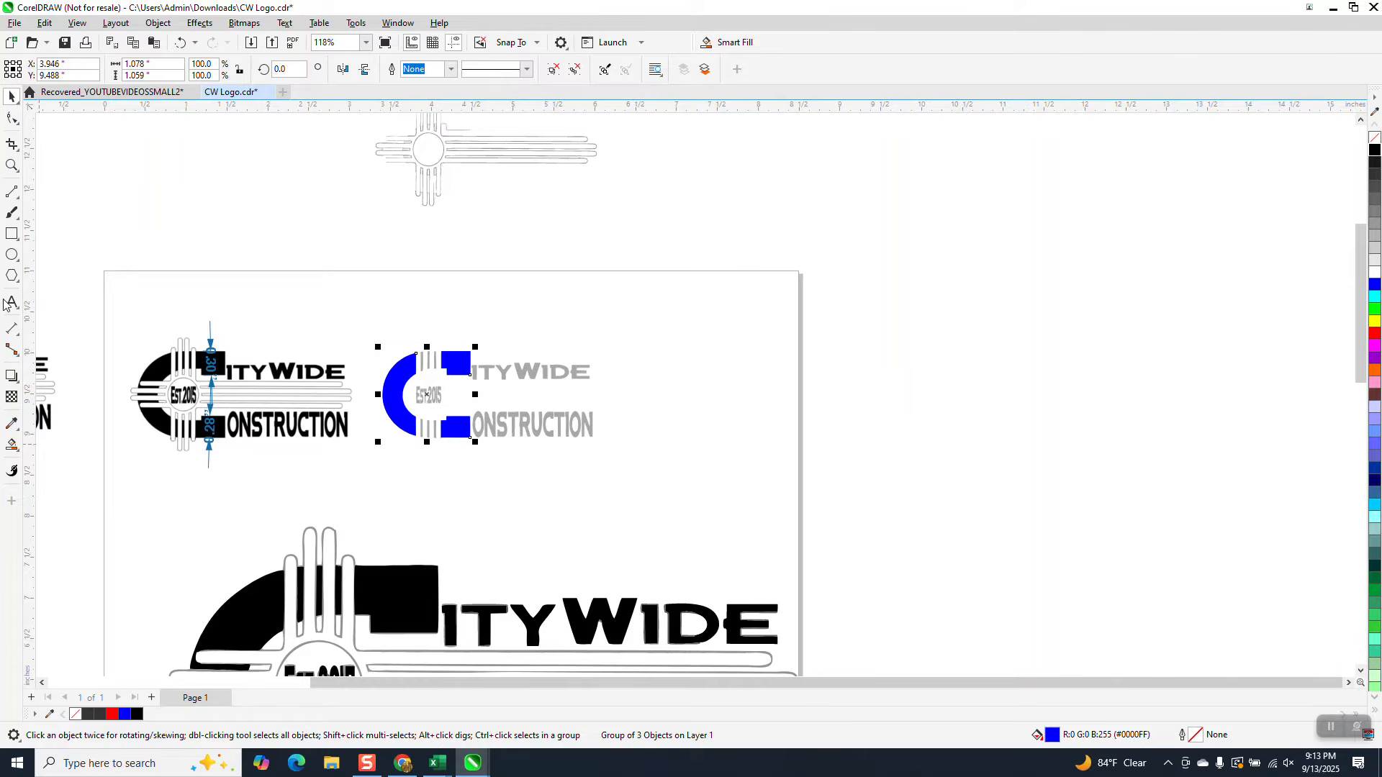
Step: Remove the fill from the grouped C and blocks and give them a red outline
{"action": "left_click", "coordinate": [11, 166]}
{"action": "left_click_drag", "start_coordinate": [400, 317], "coordinate": [549, 463]}
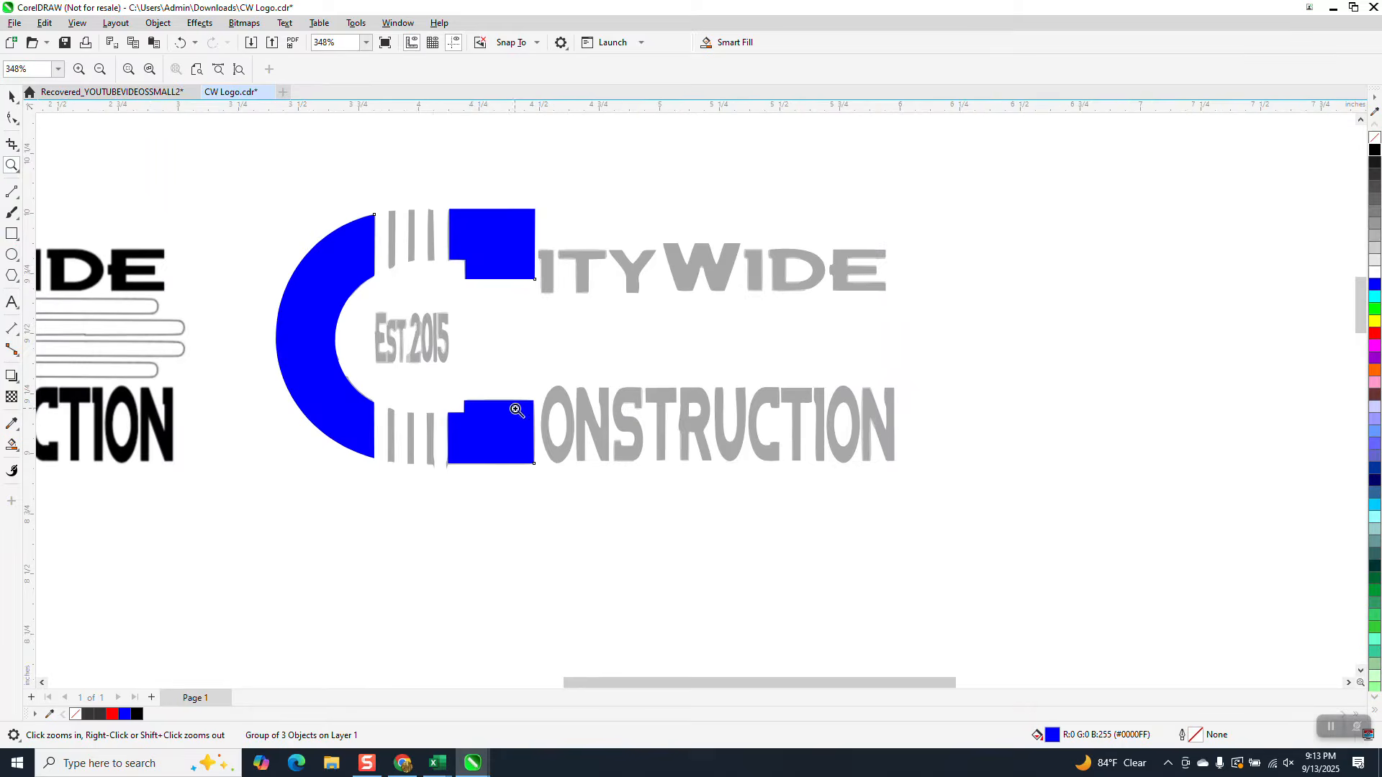
{"action": "left_click", "coordinate": [11, 96]}
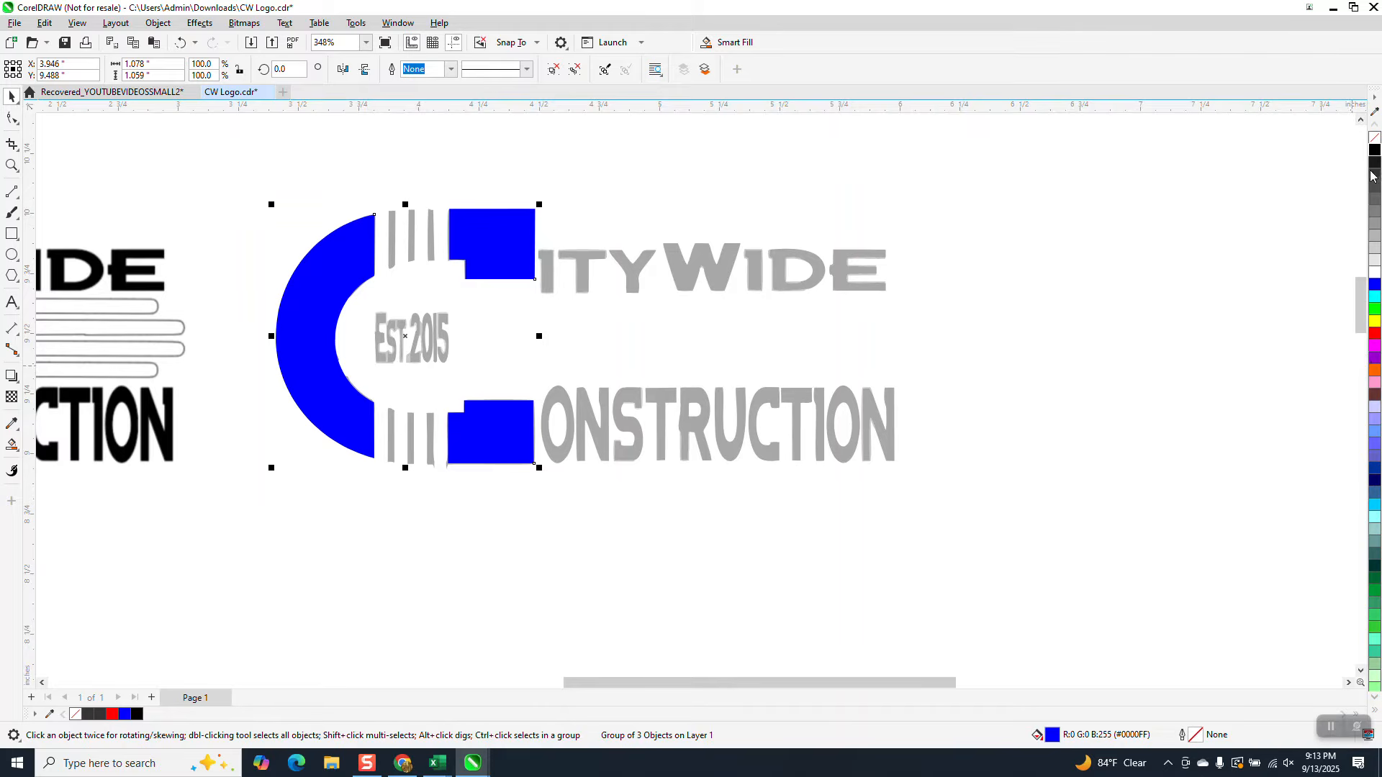
{"action": "left_click", "coordinate": [1374, 138]}
{"action": "right_click", "coordinate": [1375, 333]}
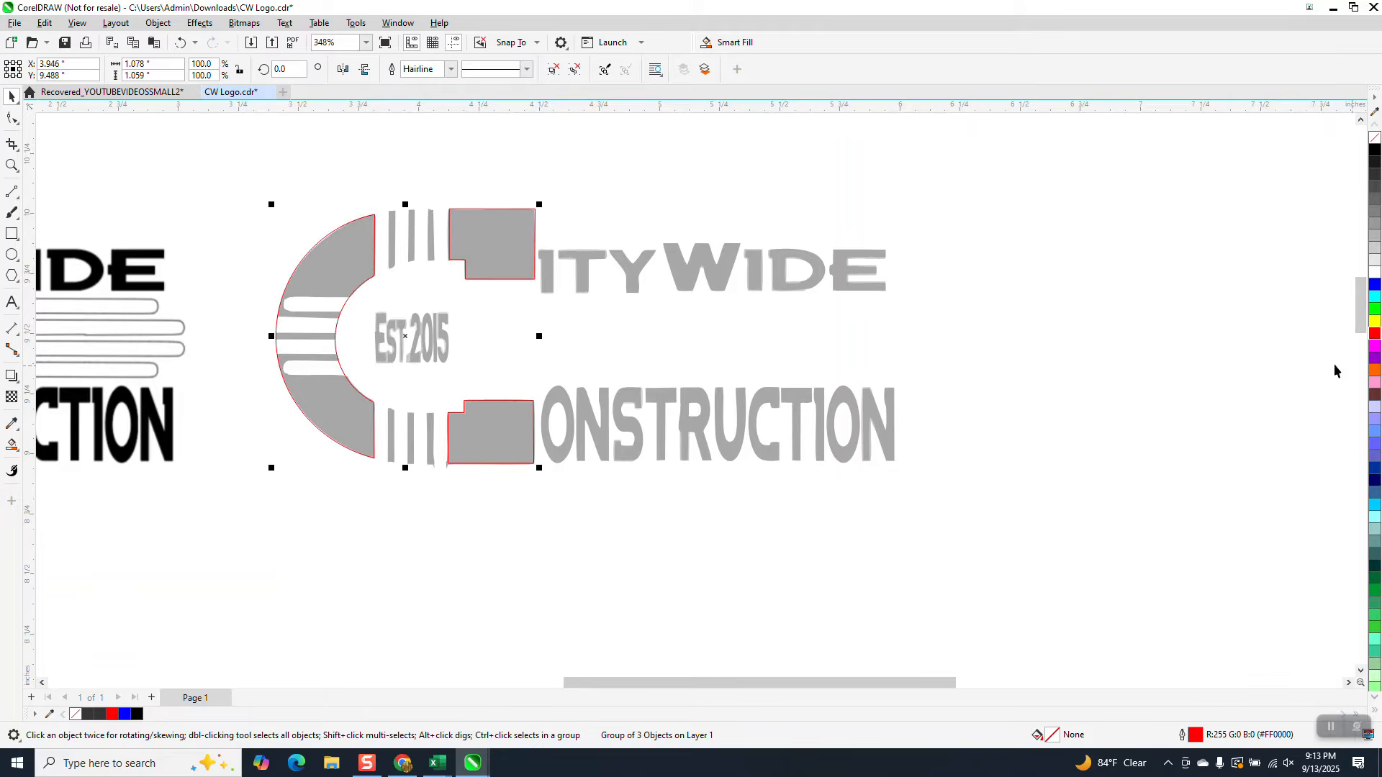
Step: Try to bridge the gap between the upper block's top-left corner and the C's upper outer end with a 3-point curve
{"action": "left_click", "coordinate": [12, 164]}
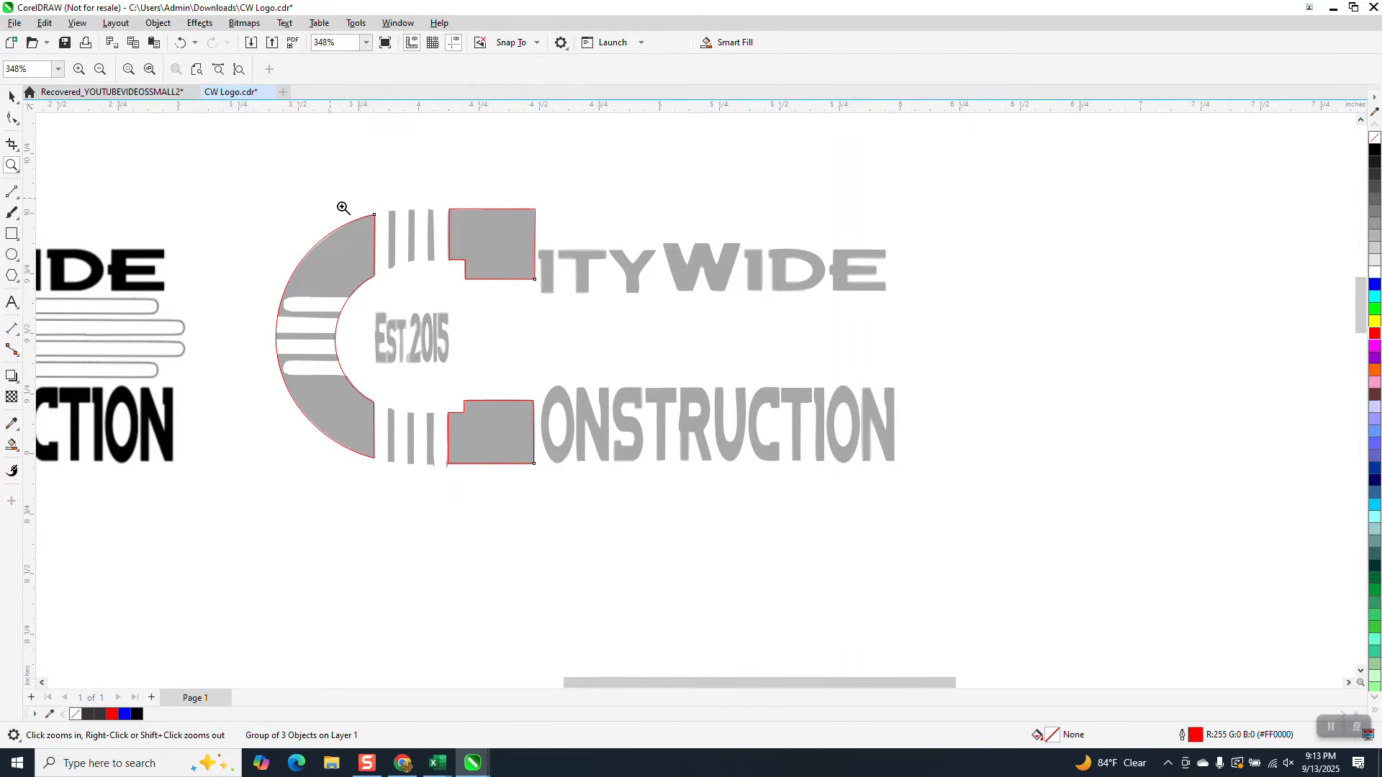
{"action": "left_click_drag", "start_coordinate": [345, 210], "coordinate": [587, 348]}
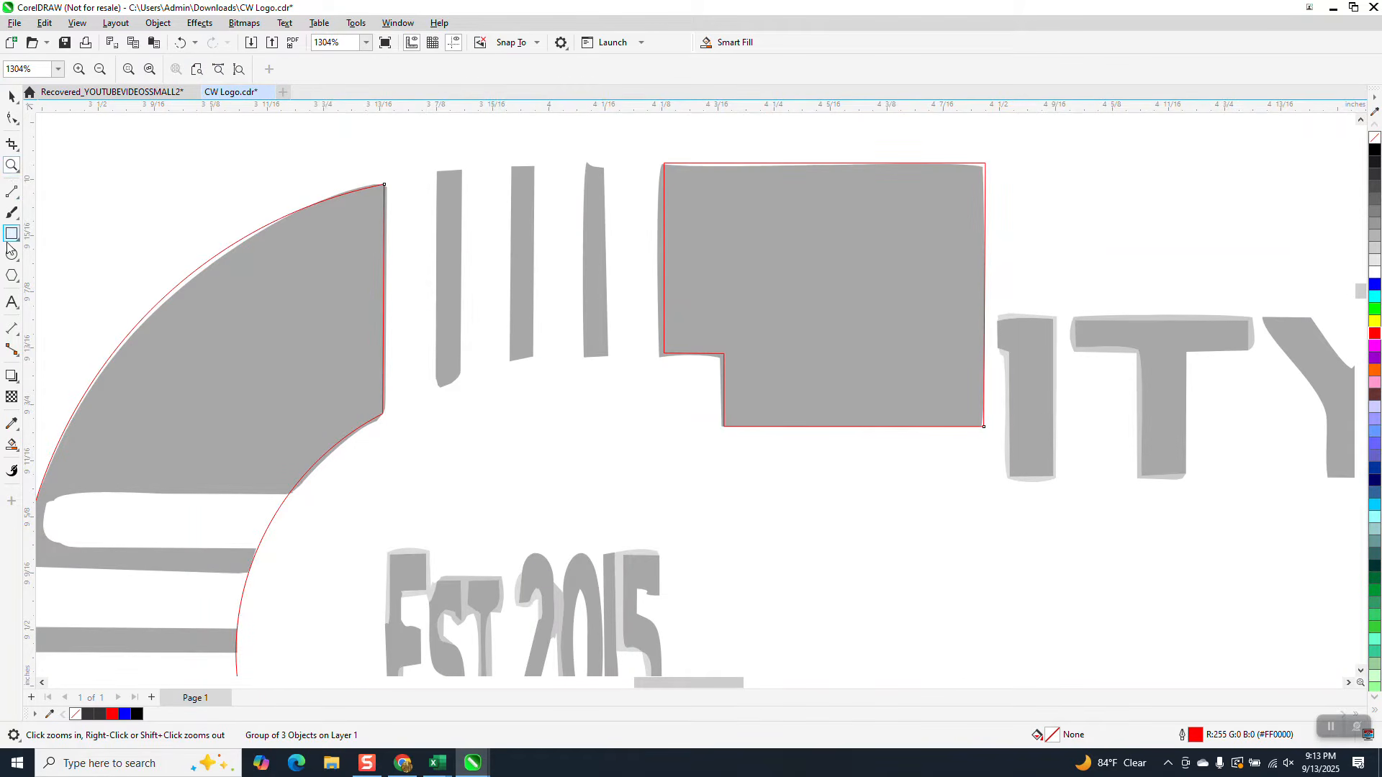
{"action": "left_click", "coordinate": [16, 201]}
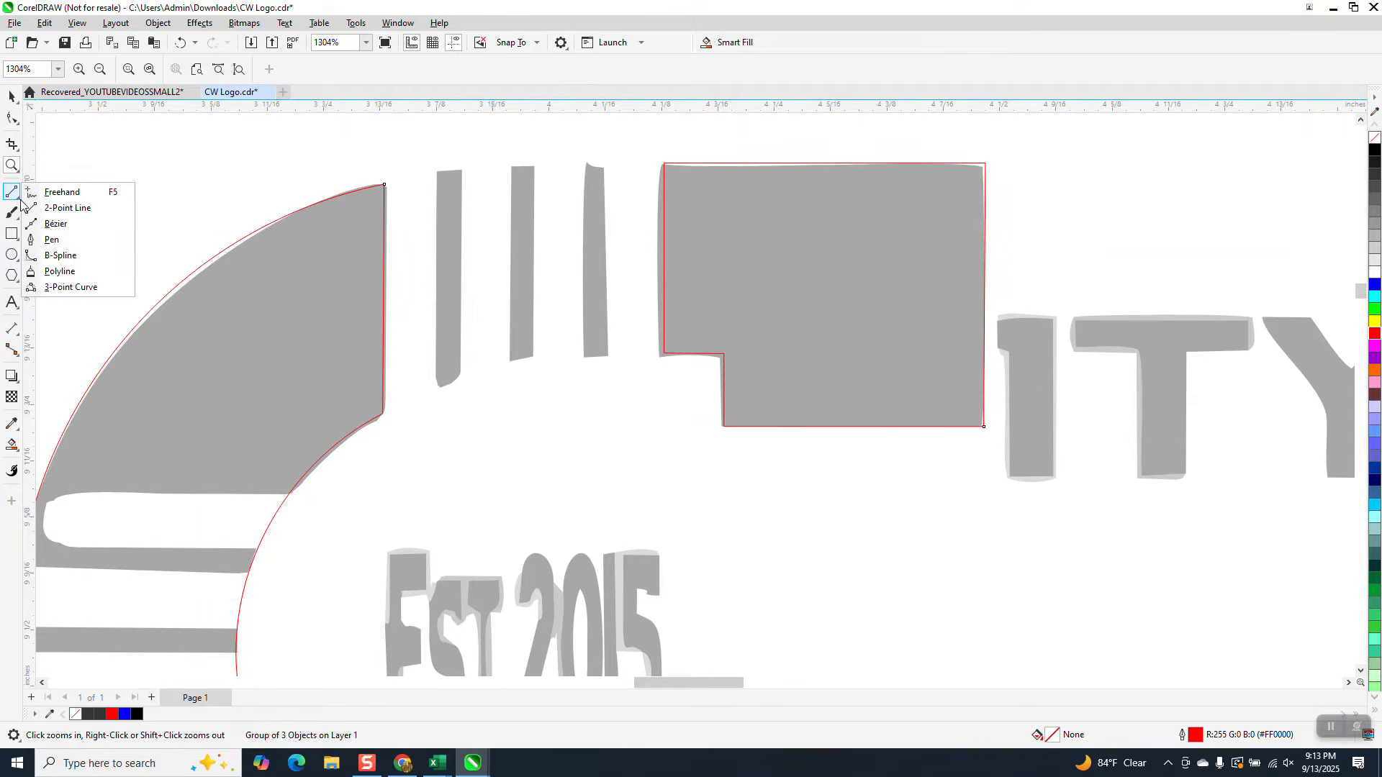
{"action": "left_click", "coordinate": [71, 286]}
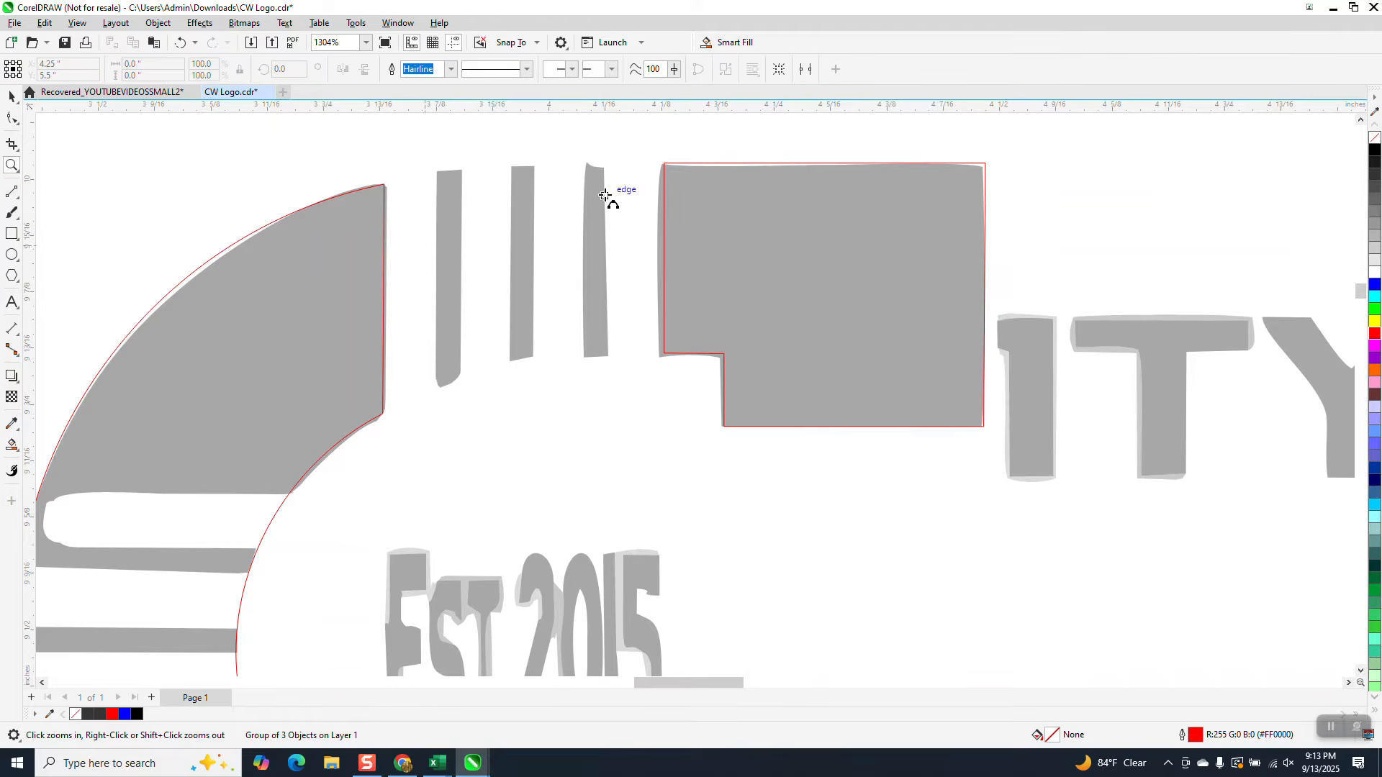
{"action": "left_click_drag", "start_coordinate": [663, 164], "coordinate": [385, 186]}
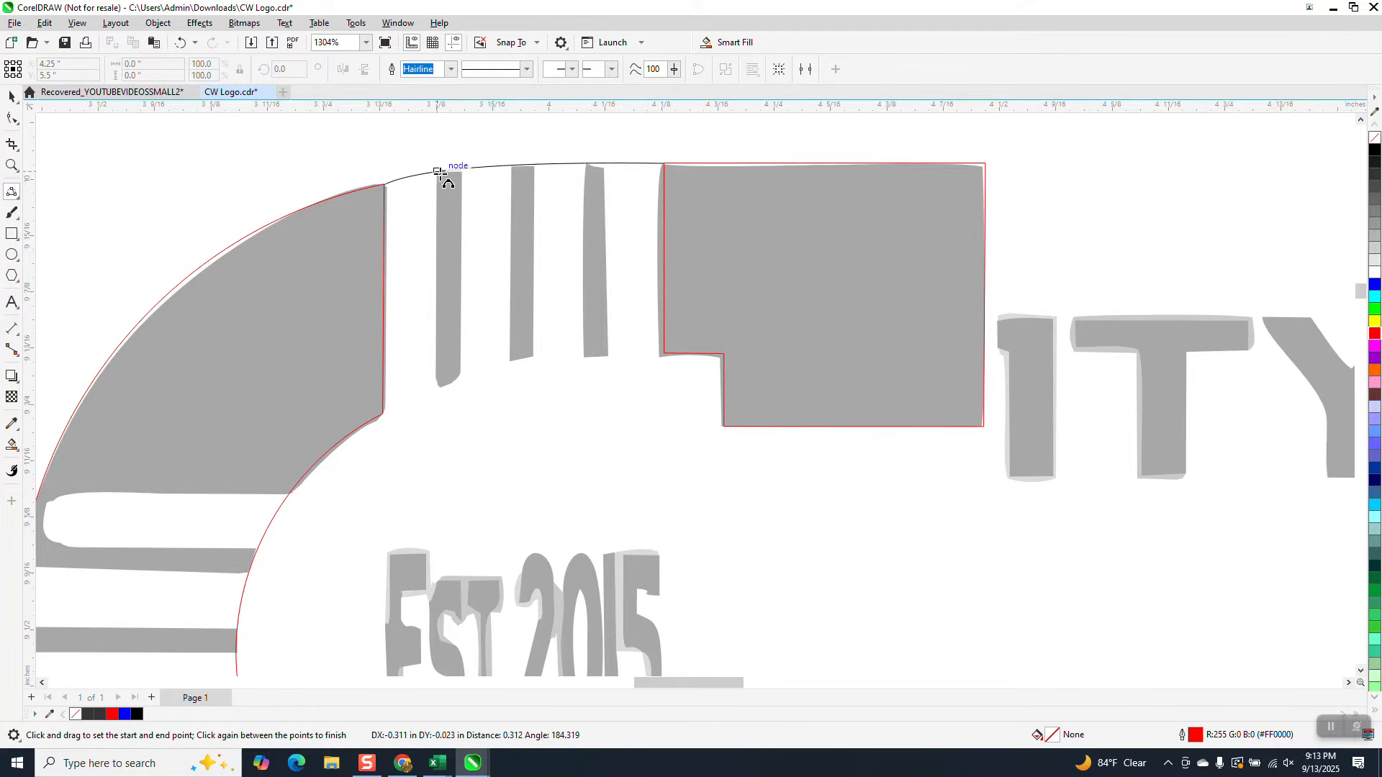
{"action": "left_click", "coordinate": [438, 173]}
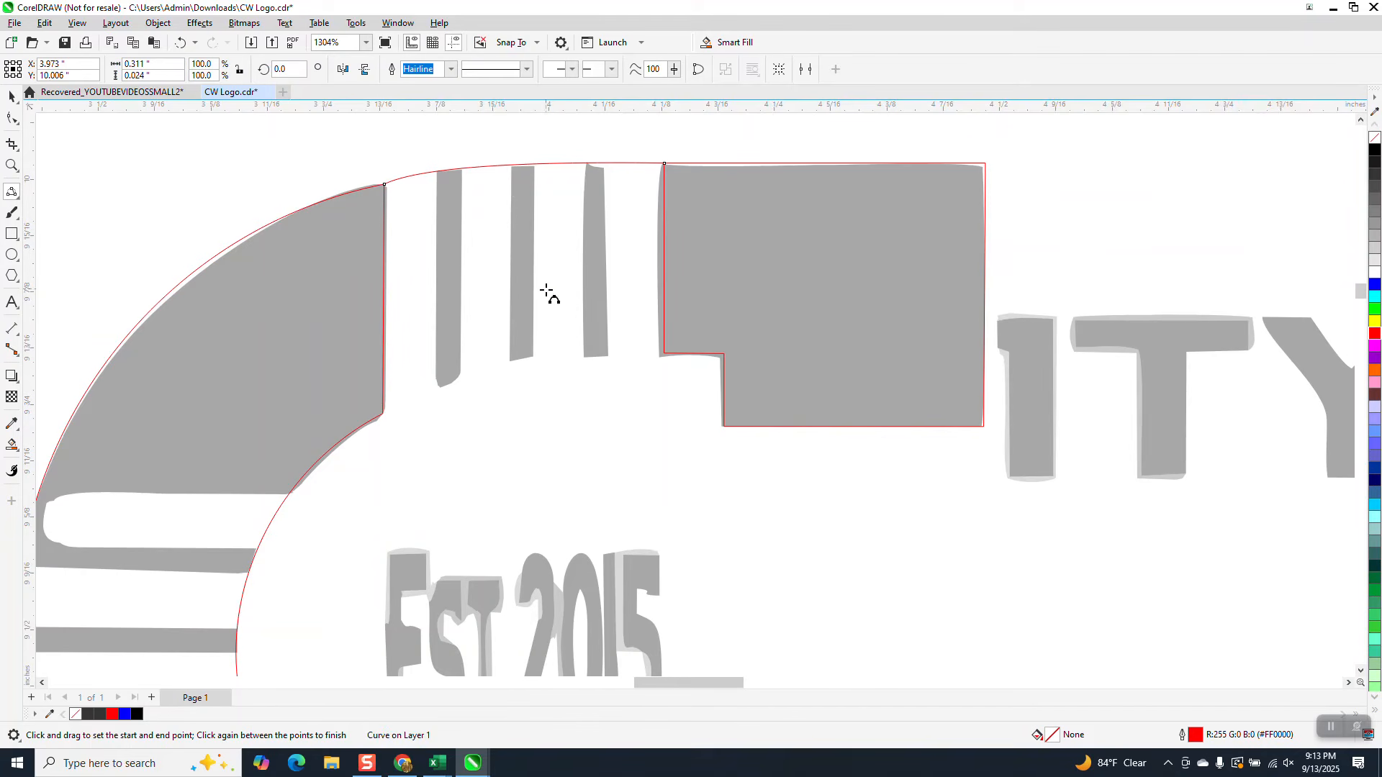
{"action": "left_click", "coordinate": [180, 42]}
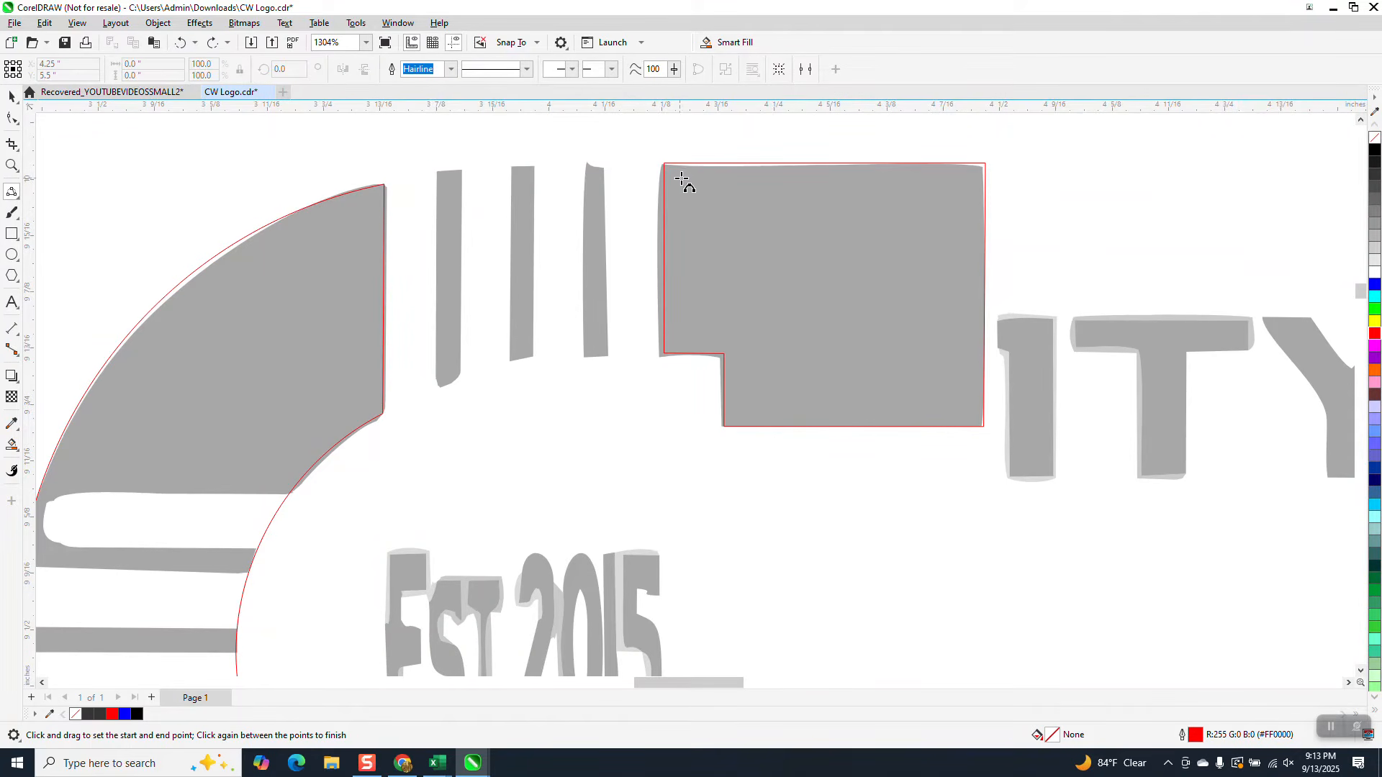
Step: Draw a flat 3-point curve from the upper block's top-left corner to the C's upper outer end
{"action": "left_click_drag", "start_coordinate": [670, 167], "coordinate": [385, 185]}
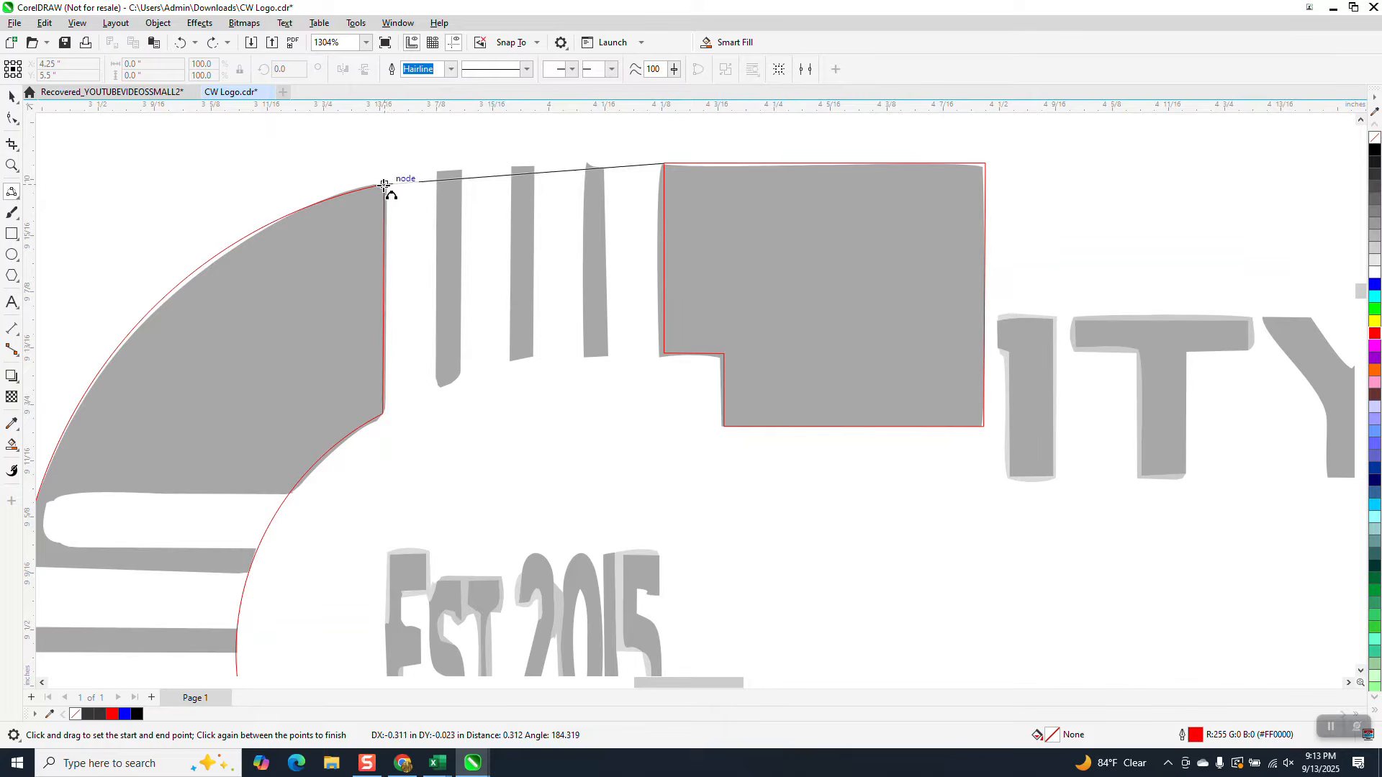
{"action": "left_click", "coordinate": [426, 179]}
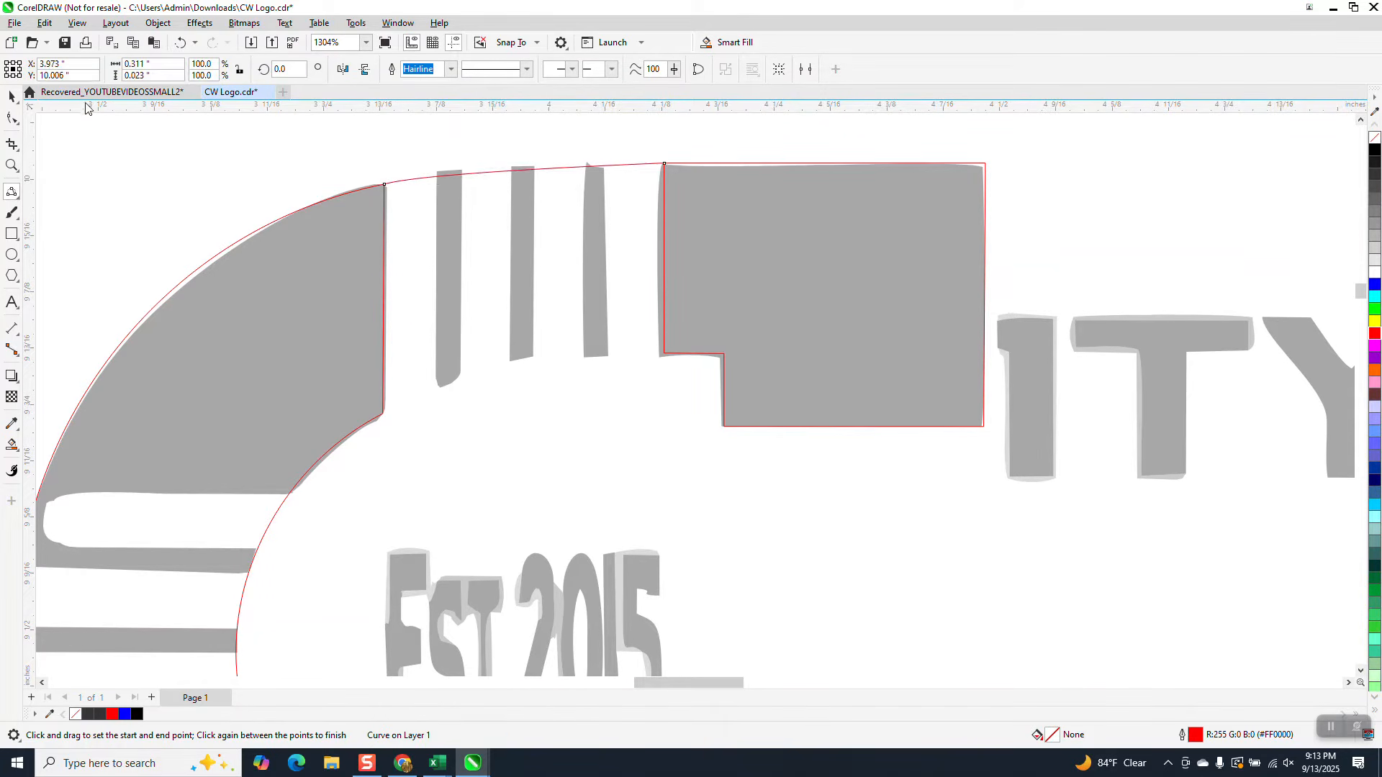
{"action": "key", "text": "space"}
Step: Place a vertically mirrored copy of the bridging curve between the C's lower outer end and the lower block
{"action": "scroll", "coordinate": [489, 208], "scroll_direction": "down", "scroll_amount": 2}
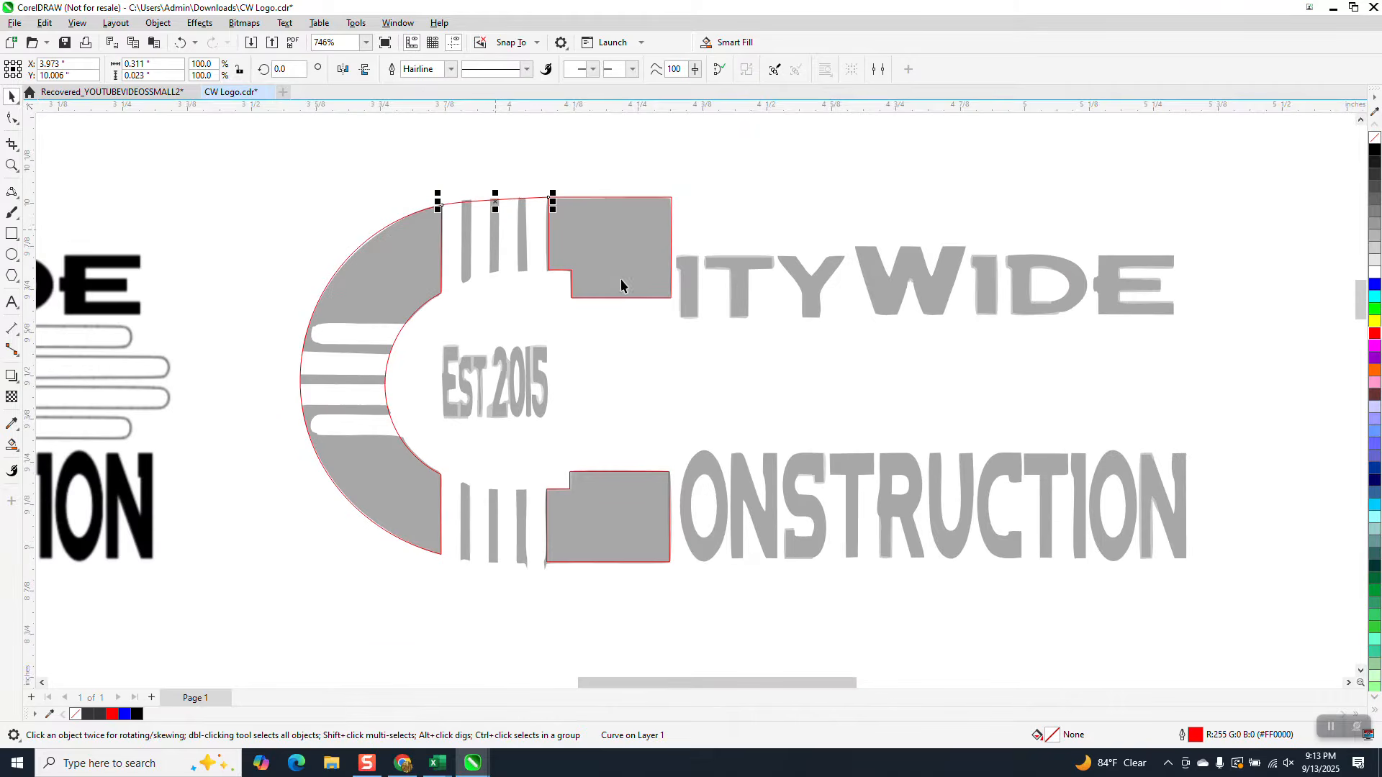
{"action": "scroll", "coordinate": [620, 279], "scroll_direction": "down", "scroll_amount": 2}
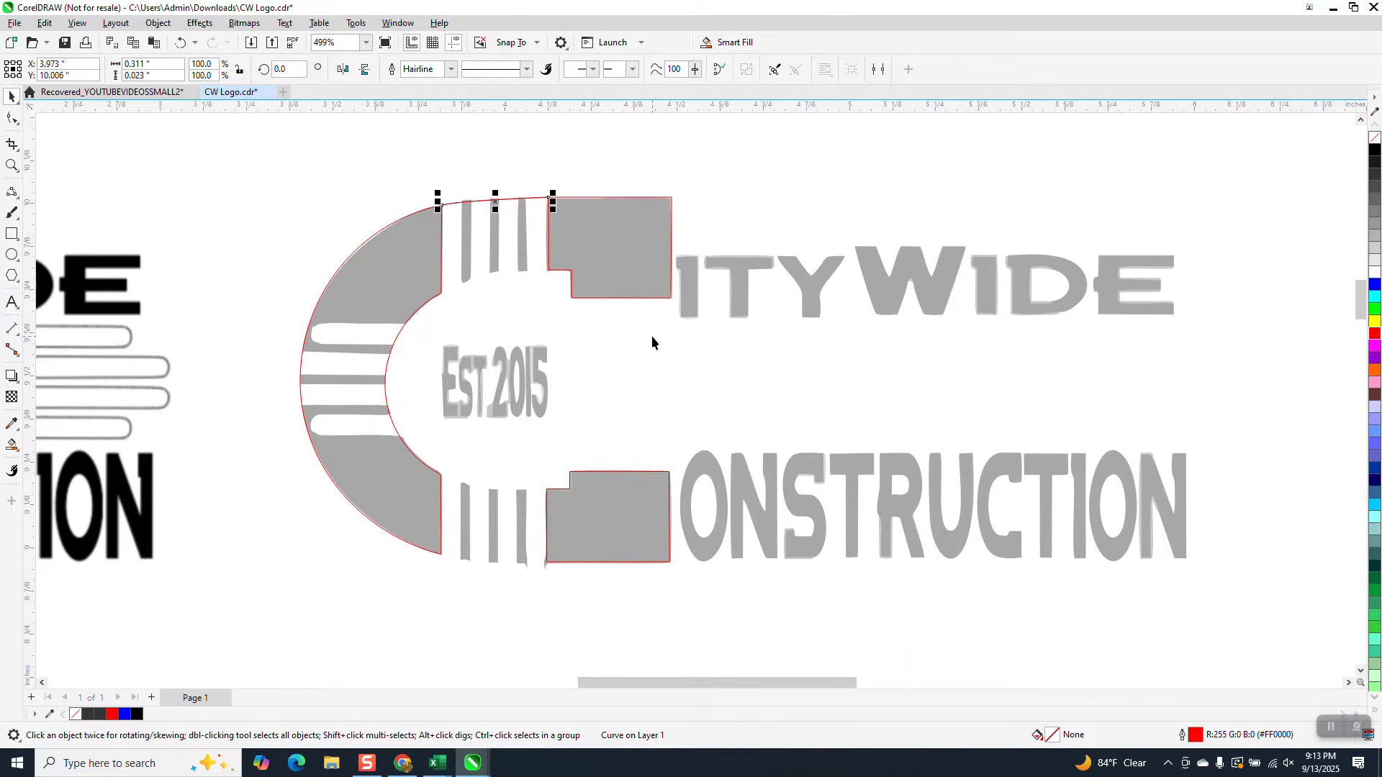
{"action": "left_click", "coordinate": [365, 70]}
{"action": "left_click_drag", "start_coordinate": [444, 197], "coordinate": [440, 555]}
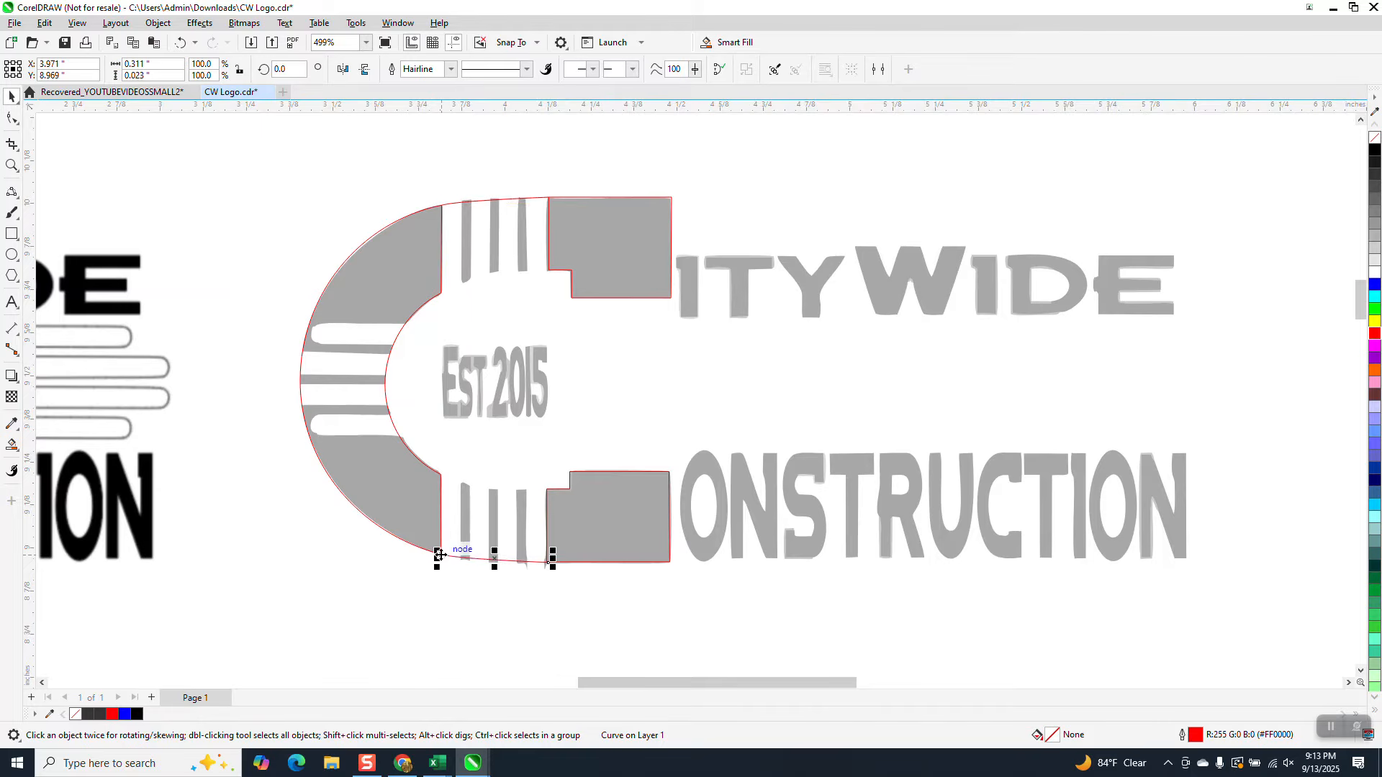
{"action": "left_click", "coordinate": [12, 144]}
{"action": "left_click_drag", "start_coordinate": [489, 512], "coordinate": [613, 614]}
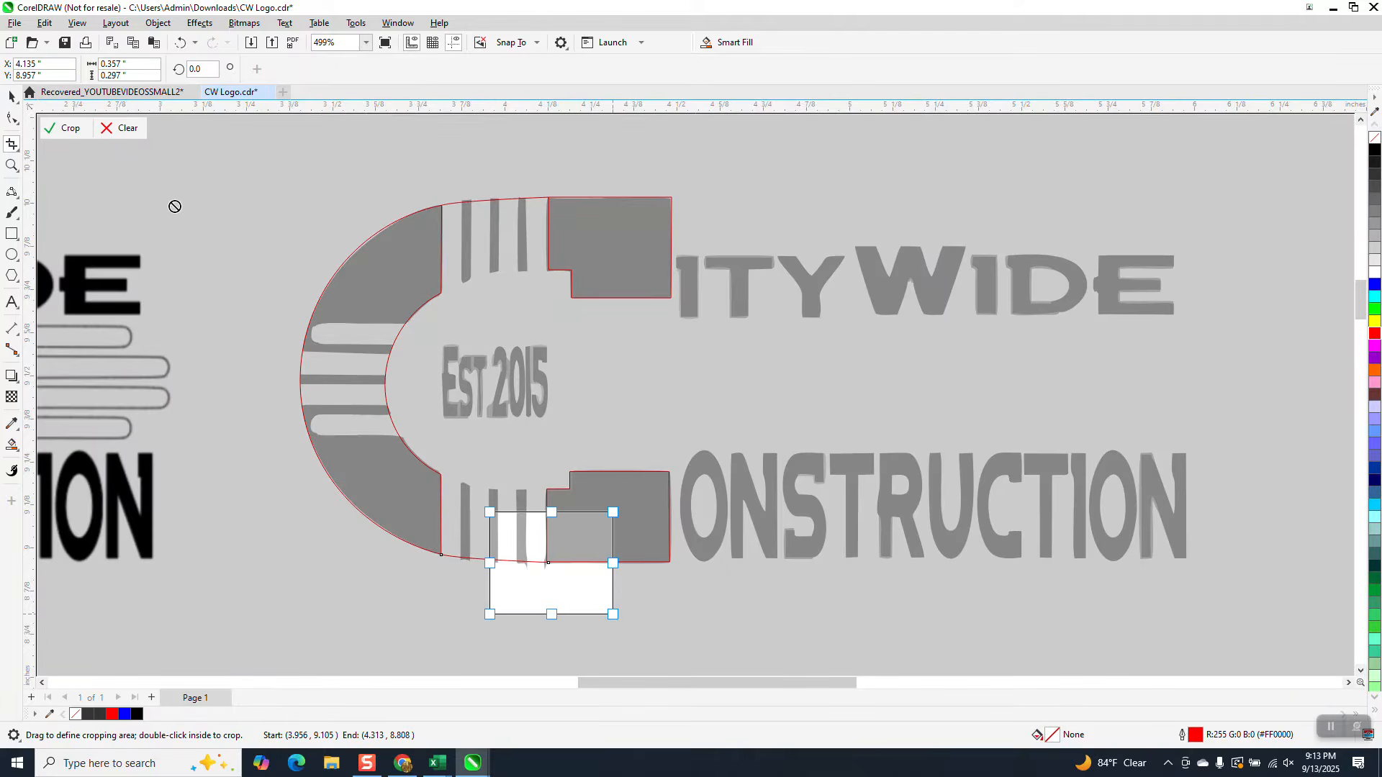
{"action": "left_click", "coordinate": [65, 128]}
Step: Move the lower outer bridging curve's end node onto the lower block's bottom-left corner
{"action": "left_click", "coordinate": [12, 165]}
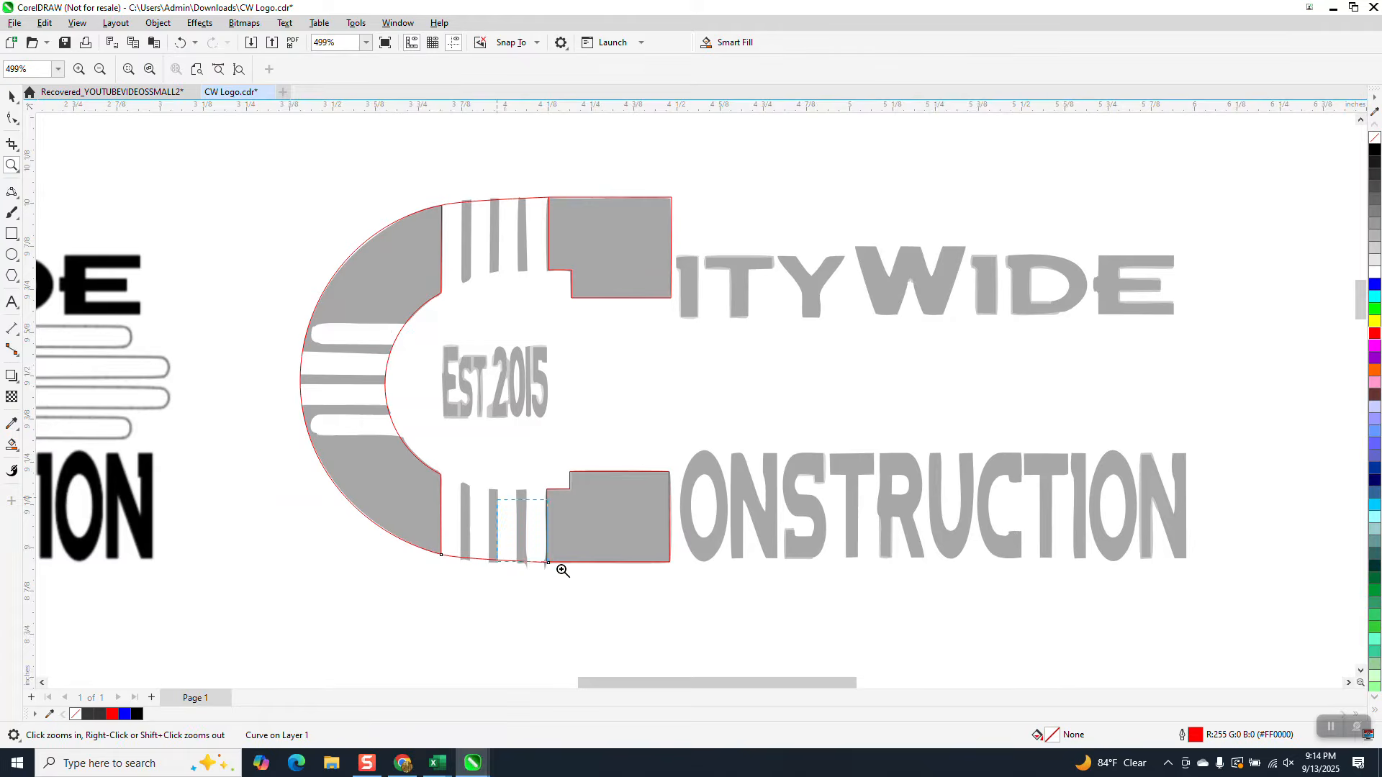
{"action": "left_click_drag", "start_coordinate": [497, 498], "coordinate": [620, 592]}
{"action": "left_click", "coordinate": [12, 119]}
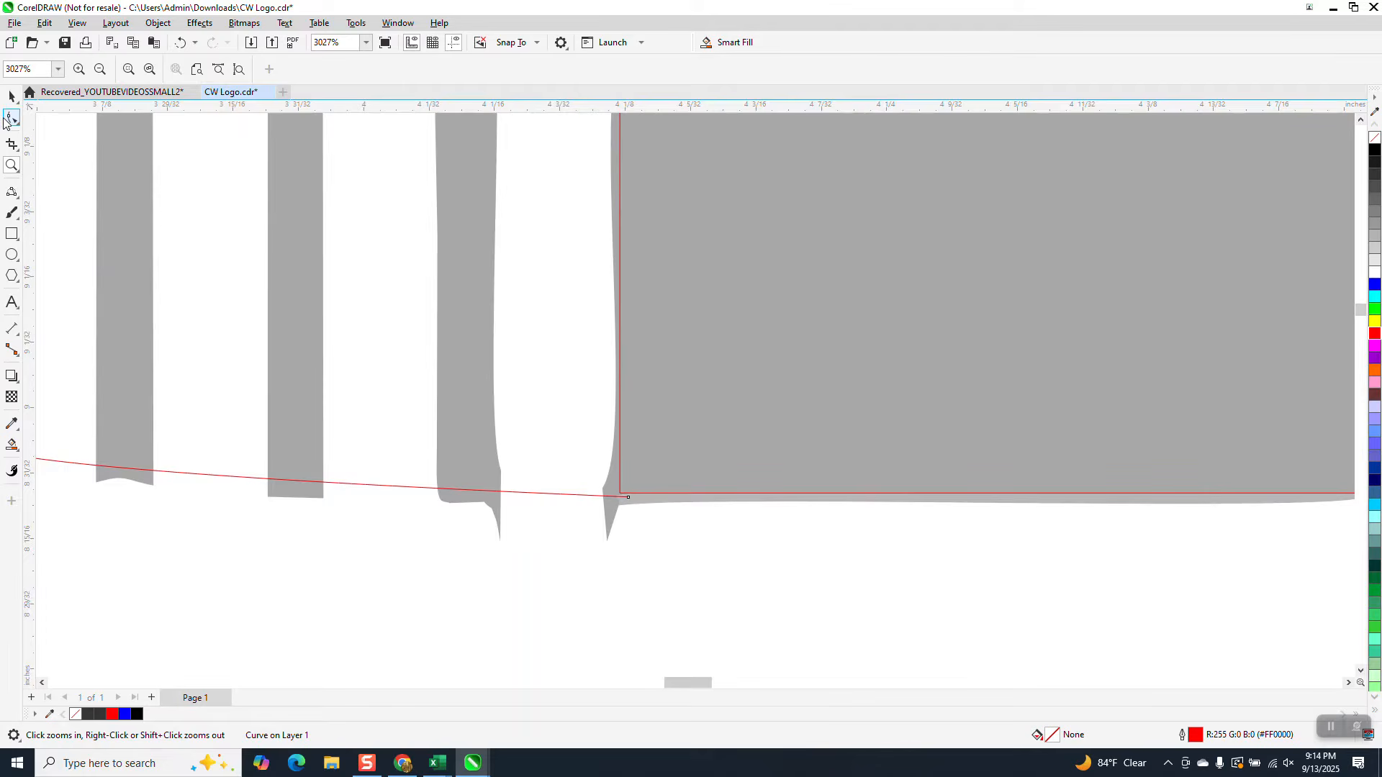
{"action": "left_click", "coordinate": [632, 498]}
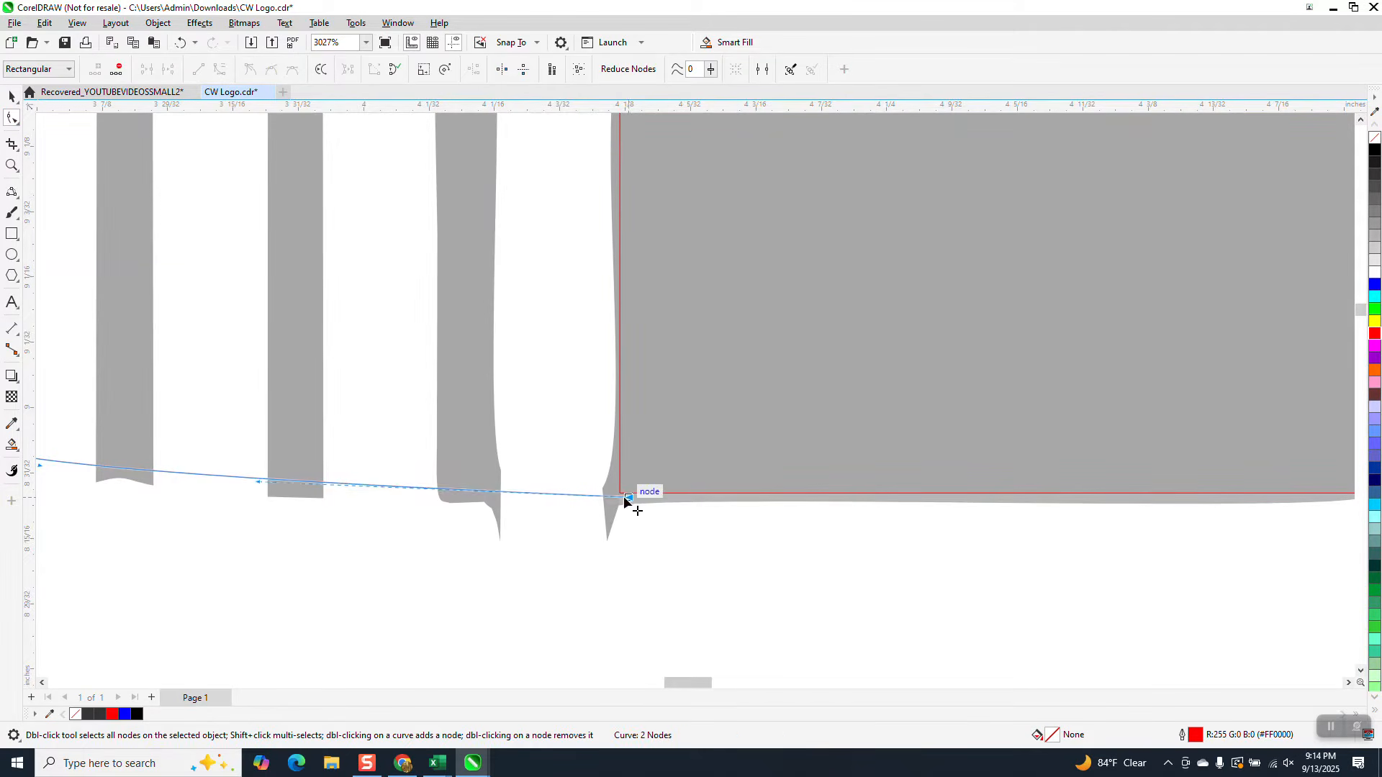
{"action": "scroll", "coordinate": [763, 572], "scroll_direction": "down", "scroll_amount": 2}
{"action": "scroll", "coordinate": [763, 572], "scroll_direction": "down", "scroll_amount": 1}
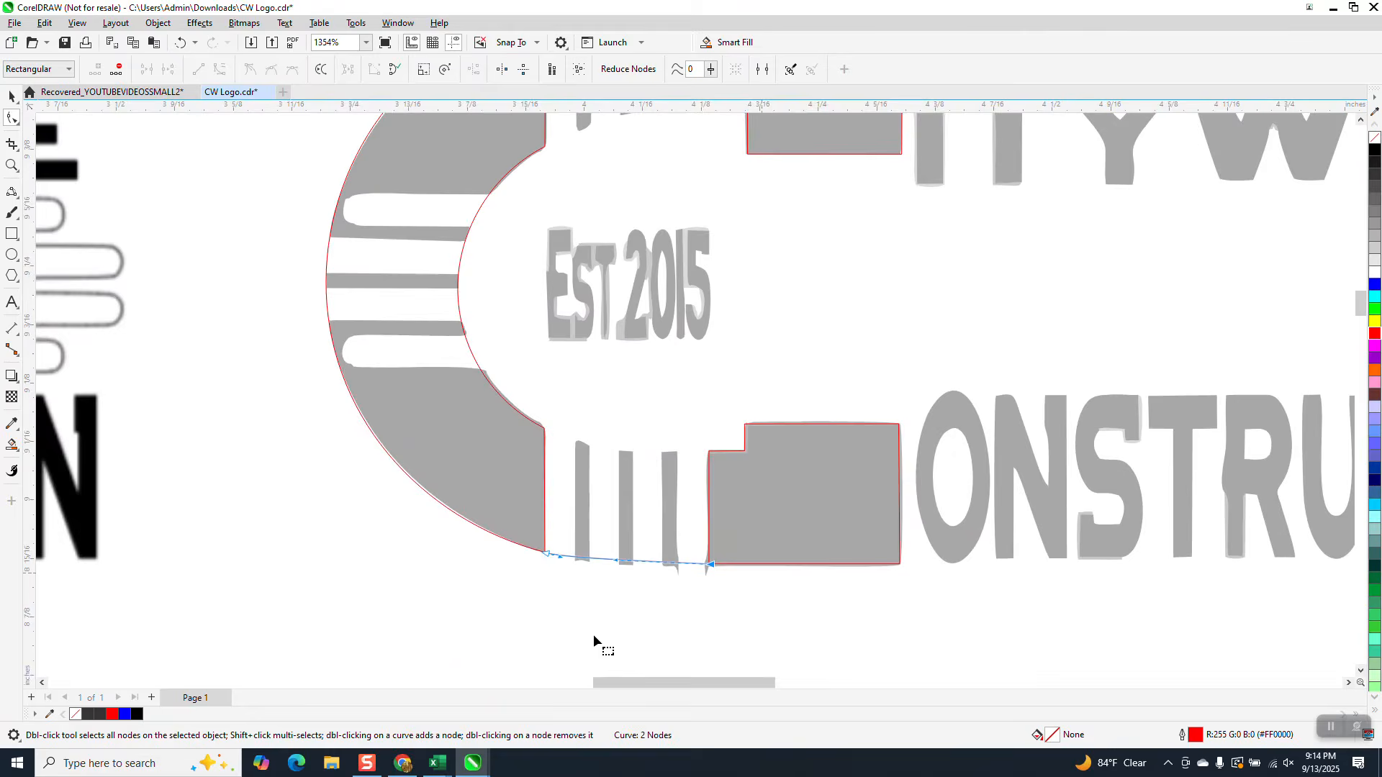
{"action": "left_click", "coordinate": [11, 165]}
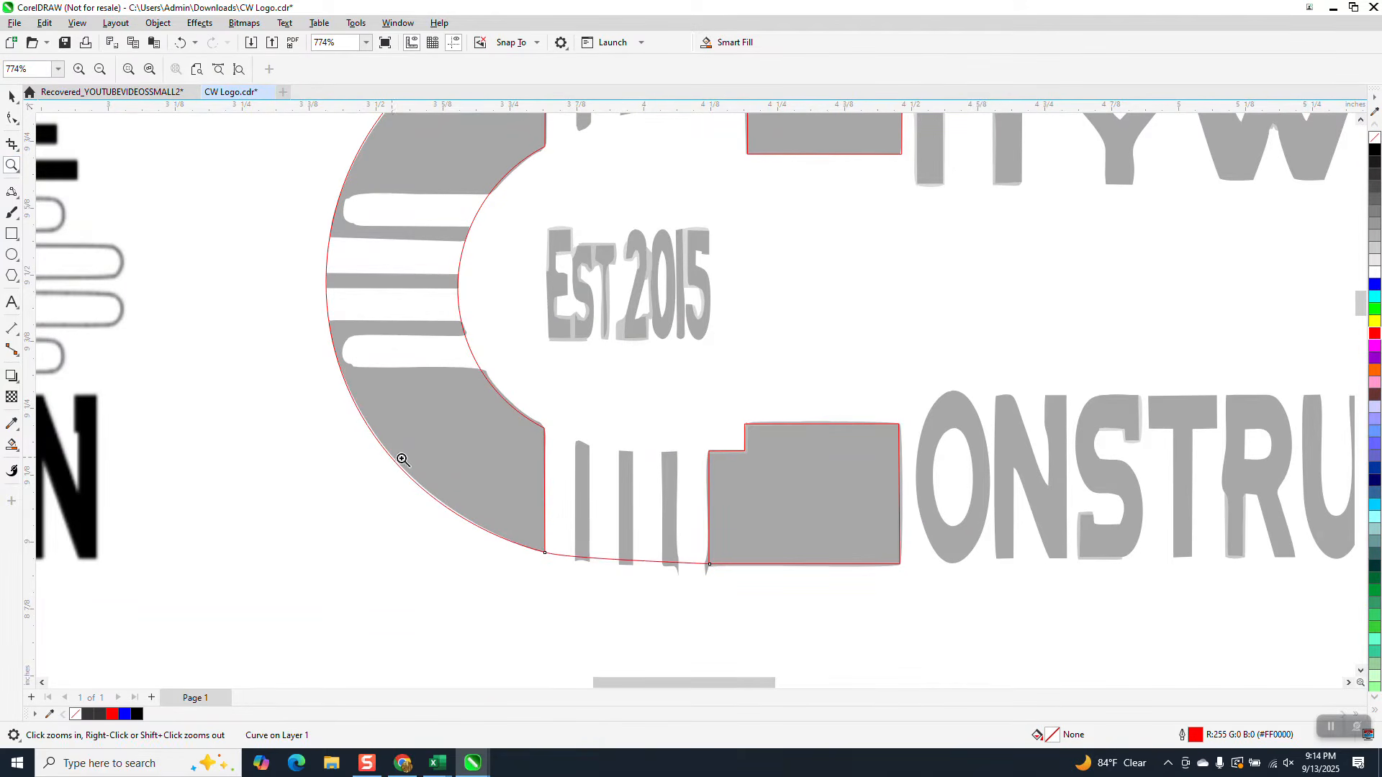
{"action": "left_click_drag", "start_coordinate": [497, 497], "coordinate": [654, 624]}
{"action": "scroll", "coordinate": [374, 627], "scroll_direction": "down", "scroll_amount": 5}
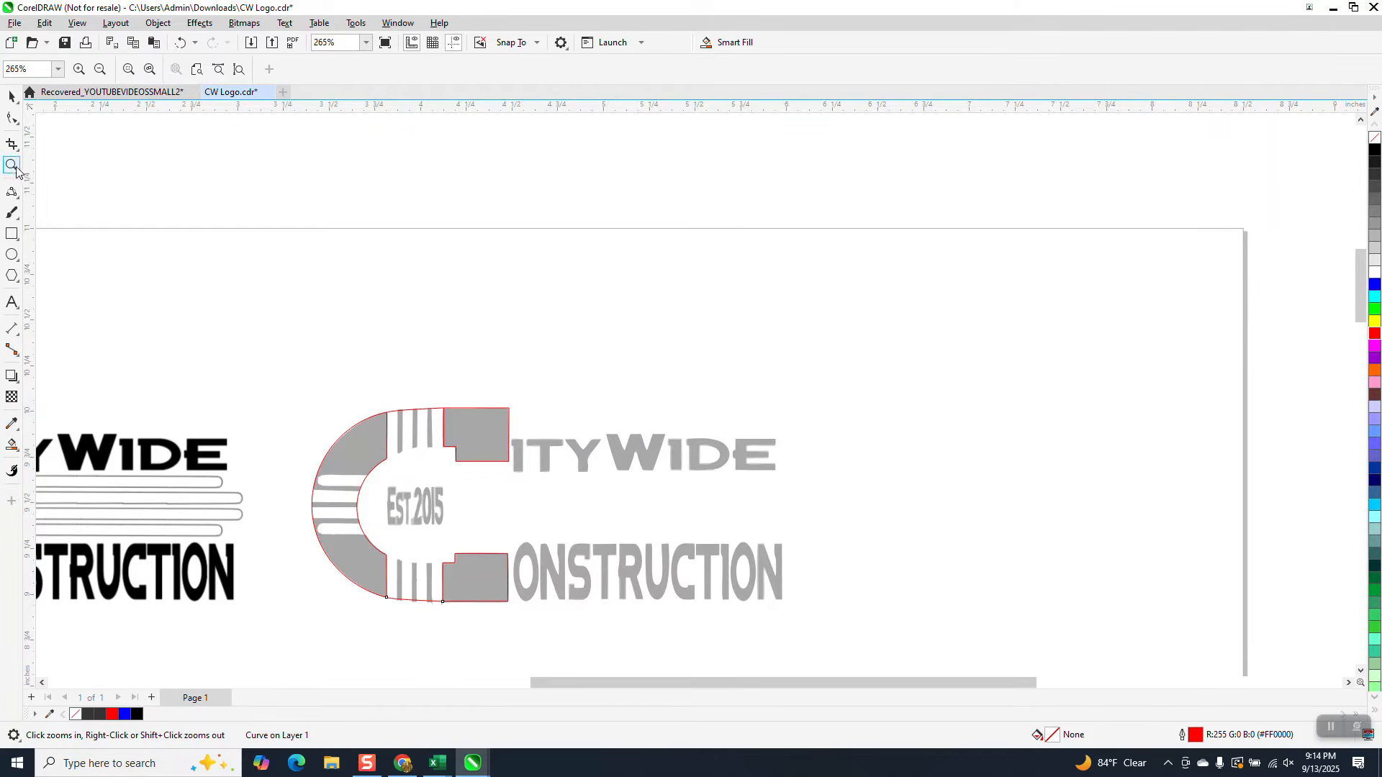
Step: Draw a 3-point curve from the upper block's lower-left notch corner to the C's upper inner end, following the stripe ends
{"action": "left_click_drag", "start_coordinate": [363, 393], "coordinate": [494, 491]}
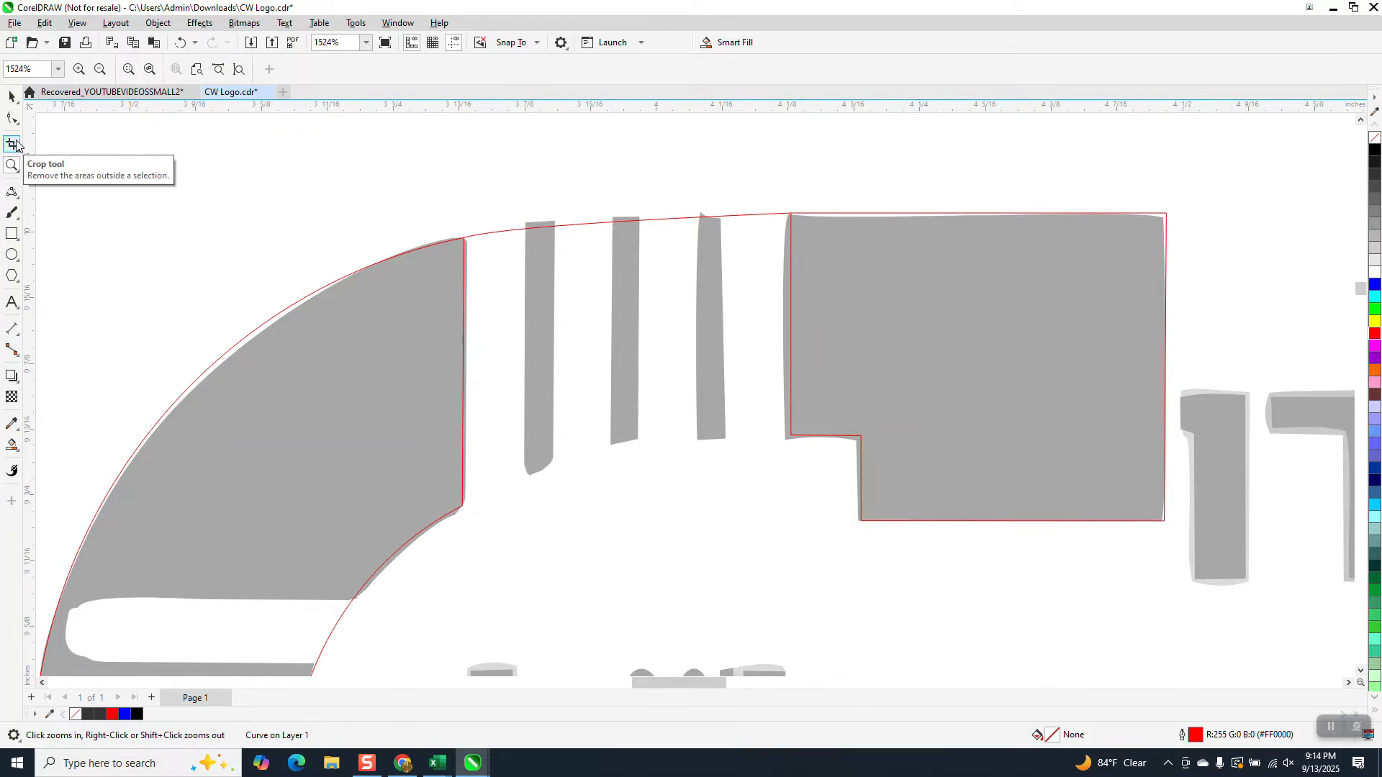
{"action": "left_click", "coordinate": [19, 210]}
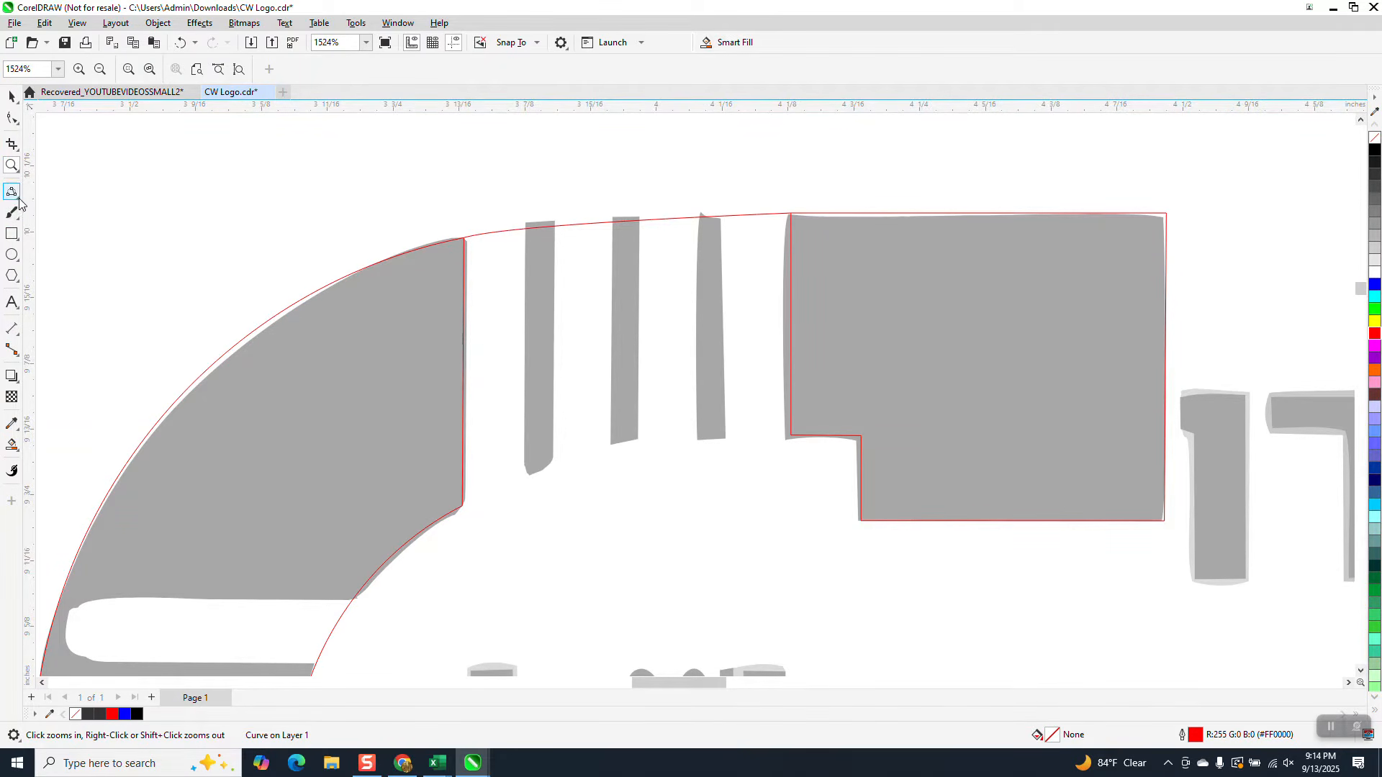
{"action": "left_click", "coordinate": [68, 288]}
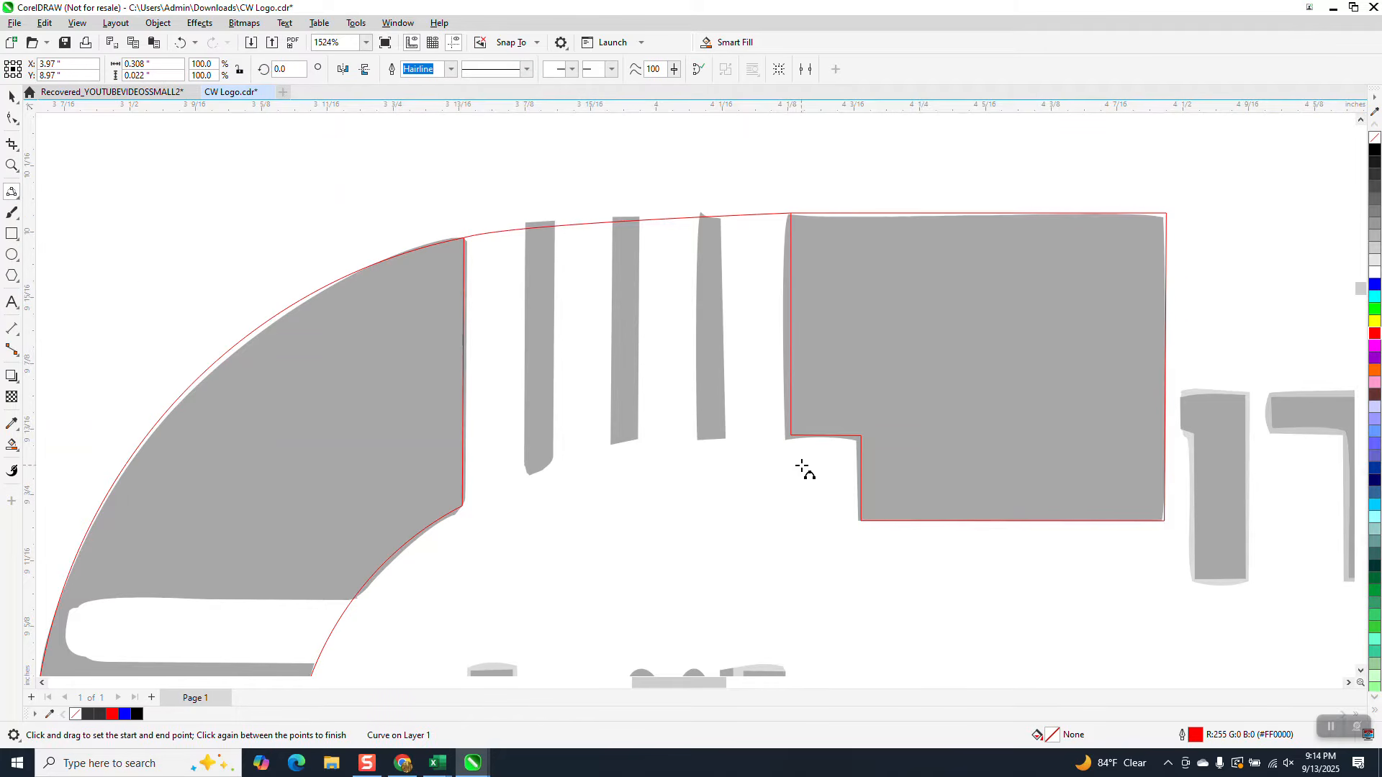
{"action": "left_click_drag", "start_coordinate": [791, 437], "coordinate": [463, 507]}
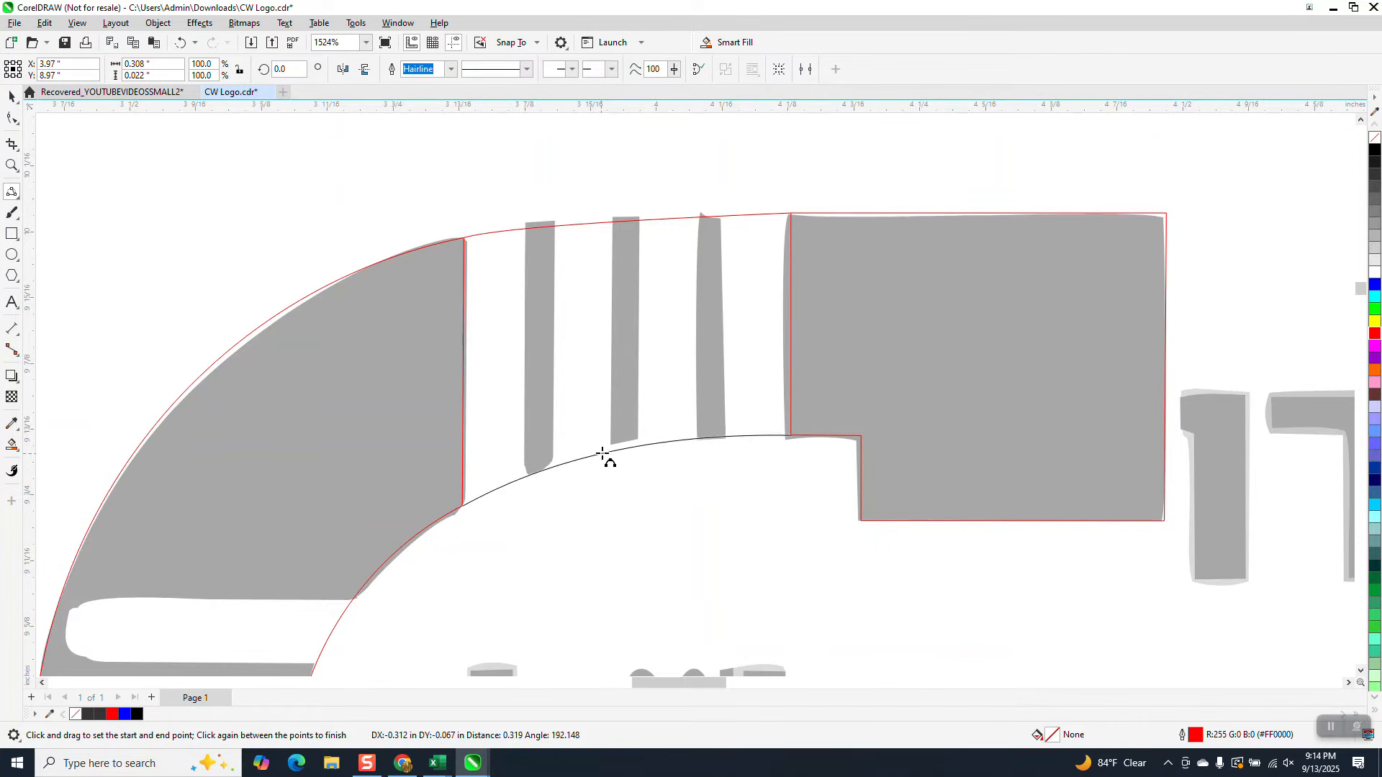
{"action": "left_click", "coordinate": [606, 449]}
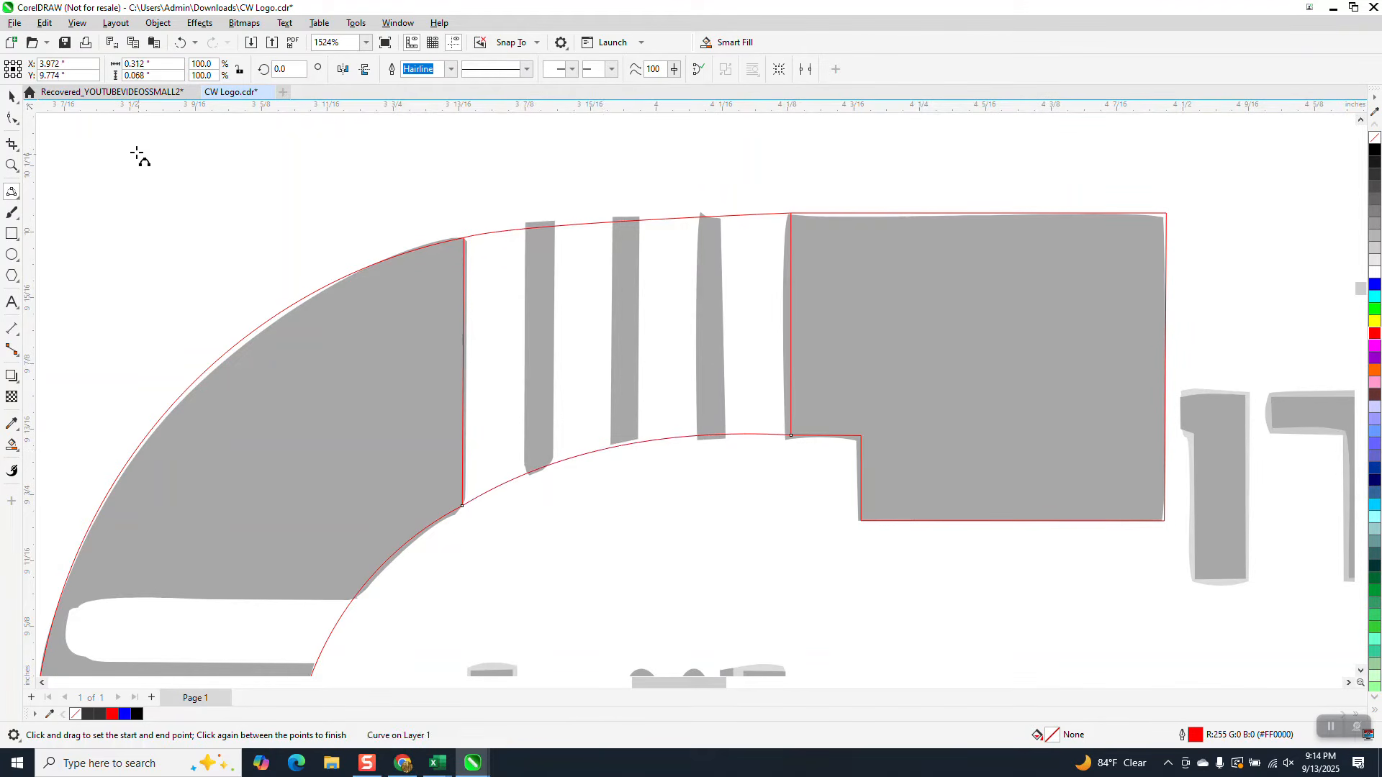
Step: Place a vertically mirrored copy of the inner bridging curve between the C's lower inner end and the lower block
{"action": "left_click", "coordinate": [12, 95]}
{"action": "scroll", "coordinate": [510, 318], "scroll_direction": "down", "scroll_amount": 5}
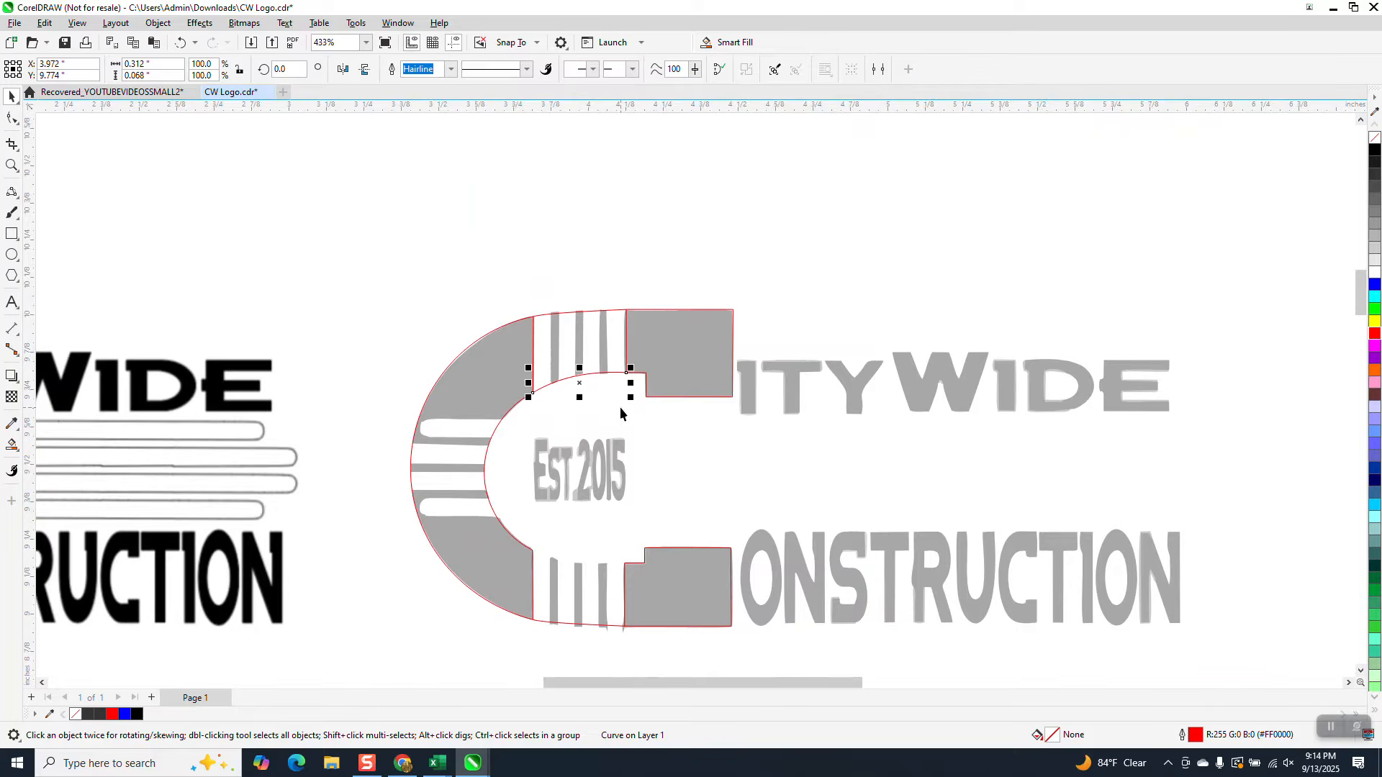
{"action": "left_click", "coordinate": [365, 69]}
{"action": "left_click_drag", "start_coordinate": [629, 394], "coordinate": [626, 563]}
Step: Move the mirrored inner curve's left end node onto the C's lower inner corner
{"action": "left_click", "coordinate": [12, 166]}
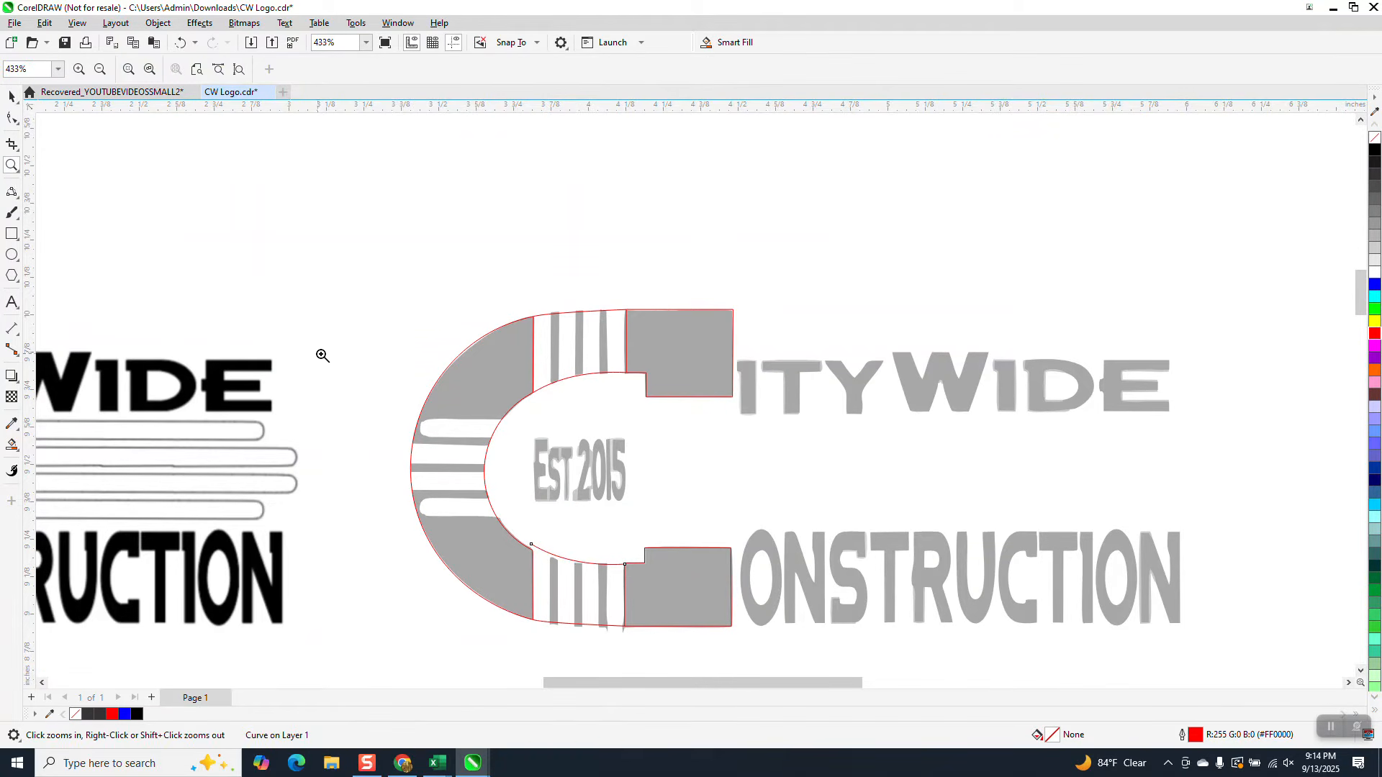
{"action": "left_click_drag", "start_coordinate": [392, 450], "coordinate": [804, 687]}
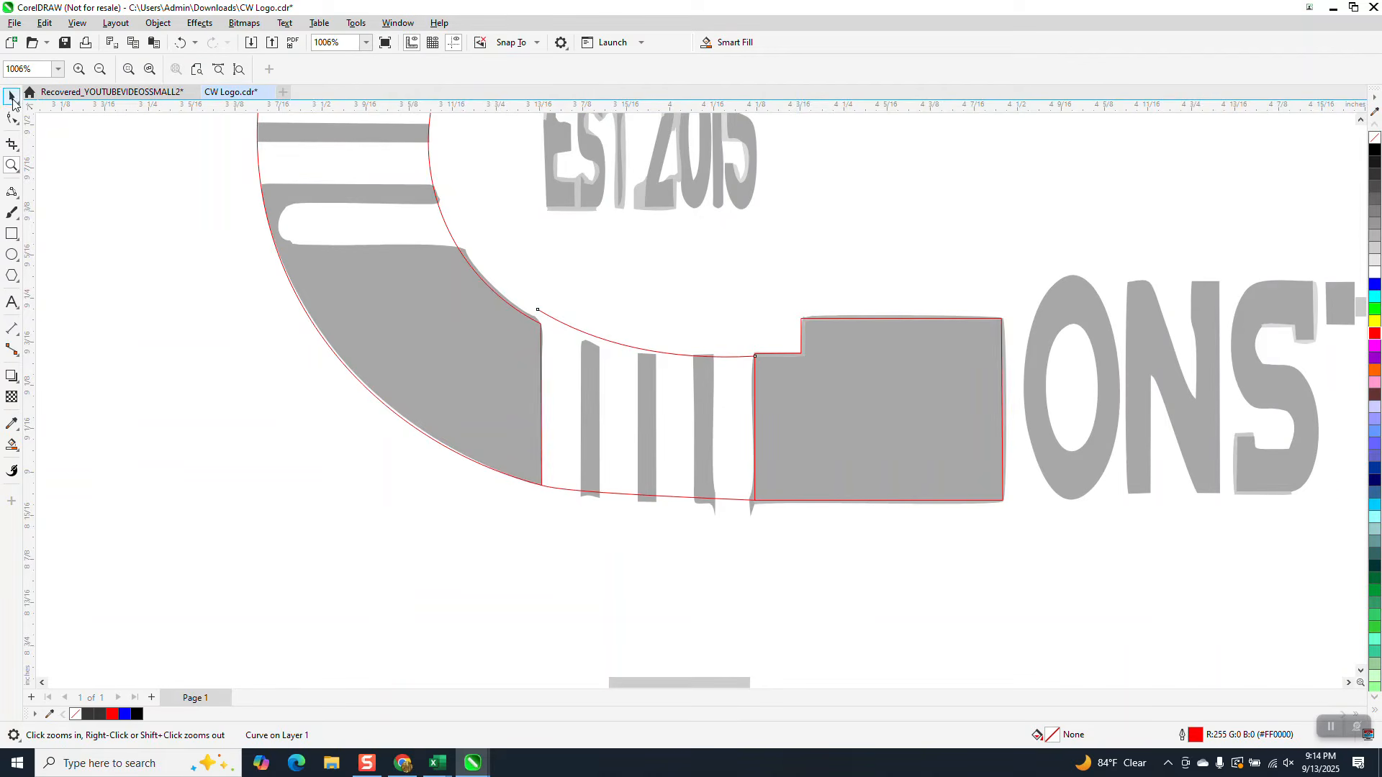
{"action": "left_click", "coordinate": [12, 96]}
{"action": "key", "text": "F10"}
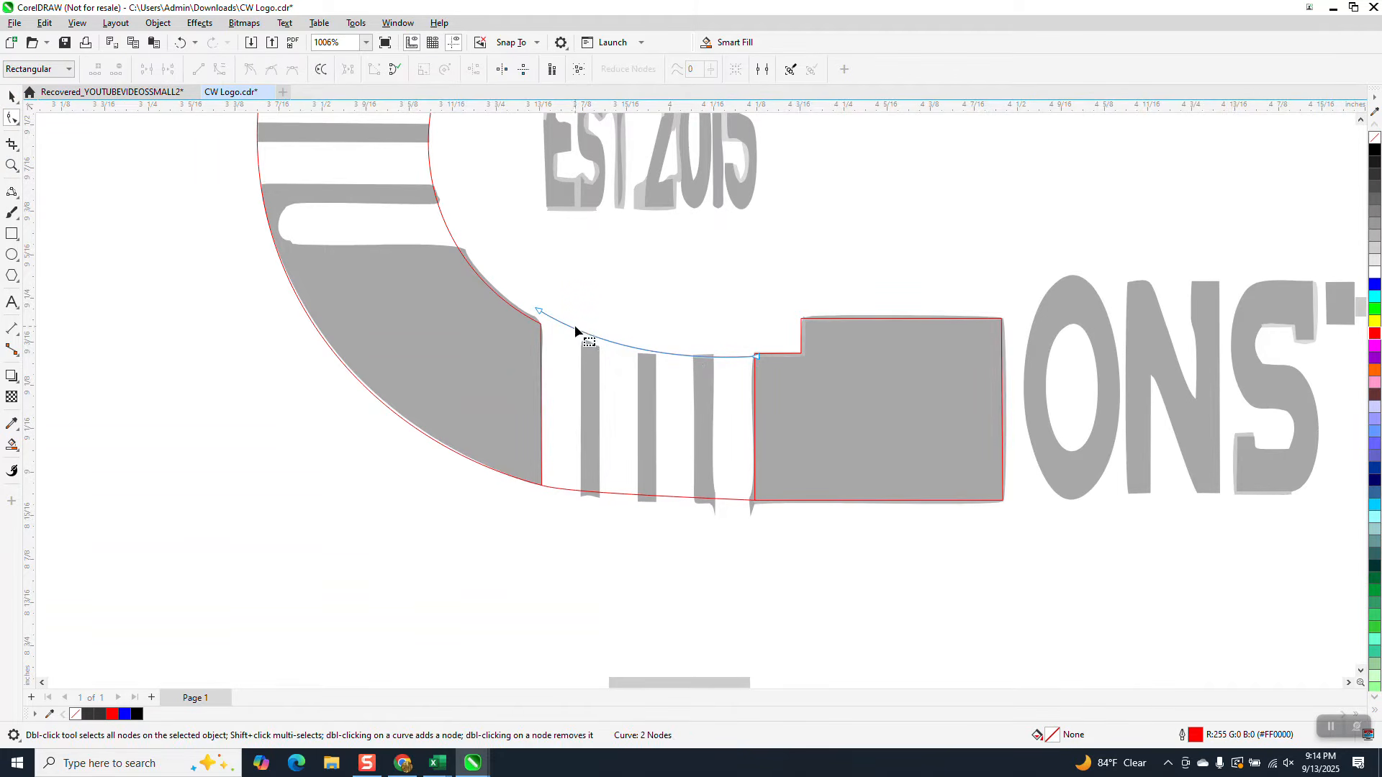
{"action": "left_click_drag", "start_coordinate": [542, 310], "coordinate": [546, 324]}
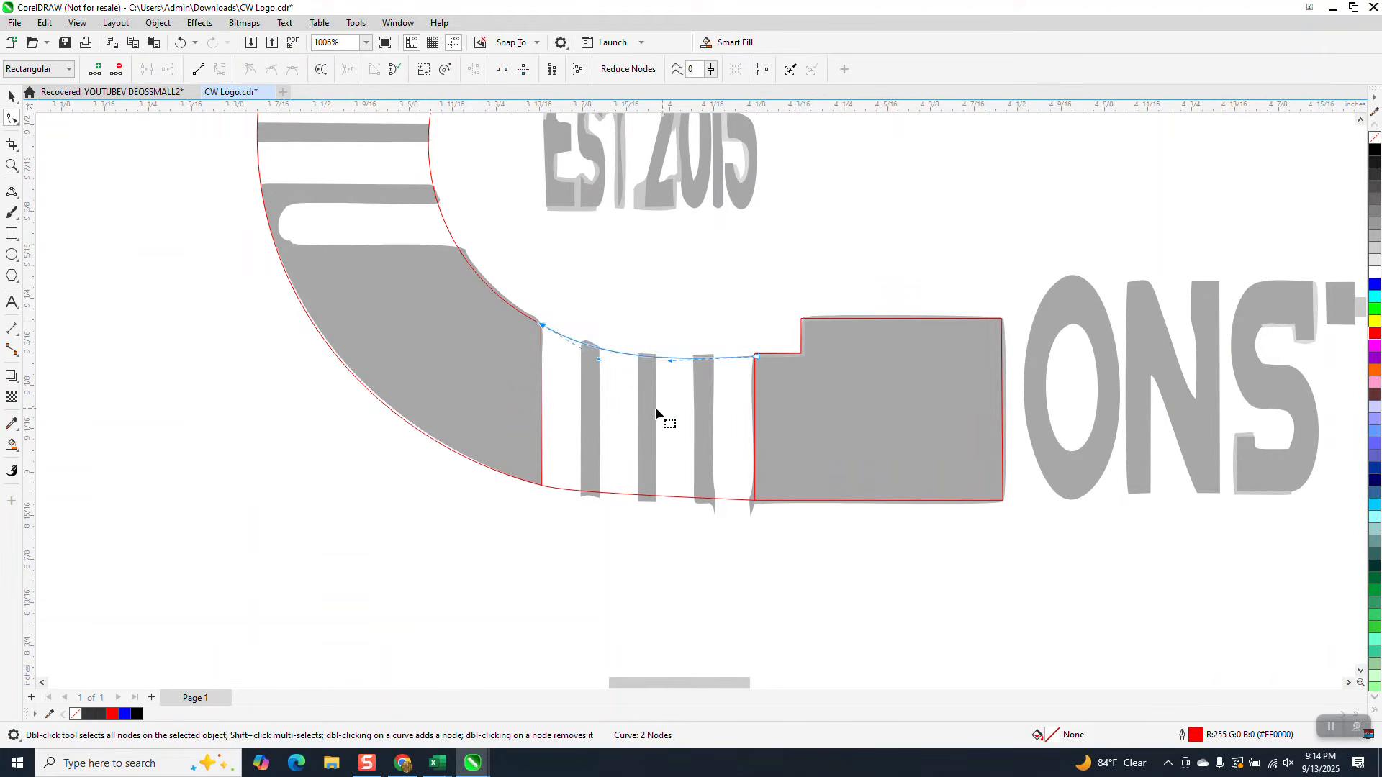
Step: Move the inner curve's right end node onto the lower block's notch corner and slightly flatten the curve with its left handle
{"action": "left_click", "coordinate": [12, 165]}
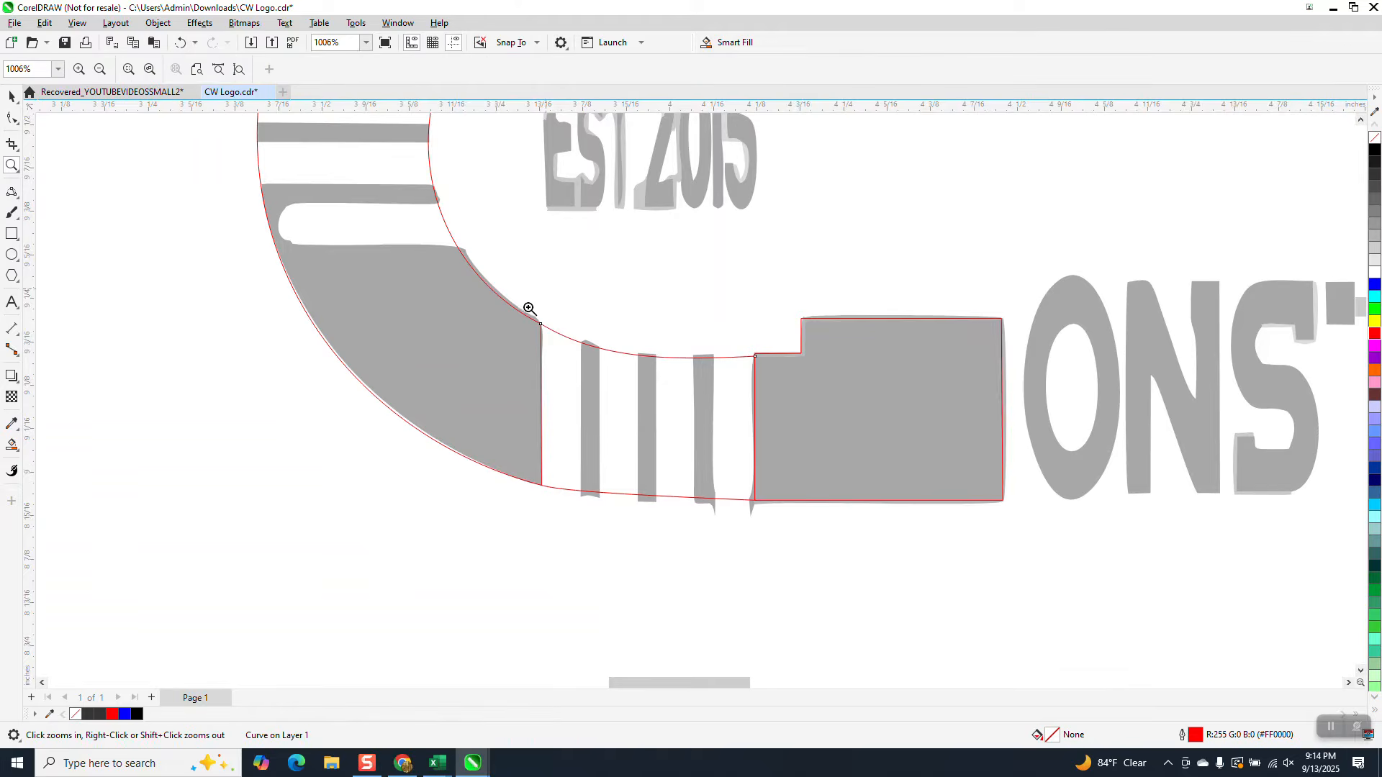
{"action": "left_click", "coordinate": [804, 440]}
{"action": "left_click", "coordinate": [13, 119]}
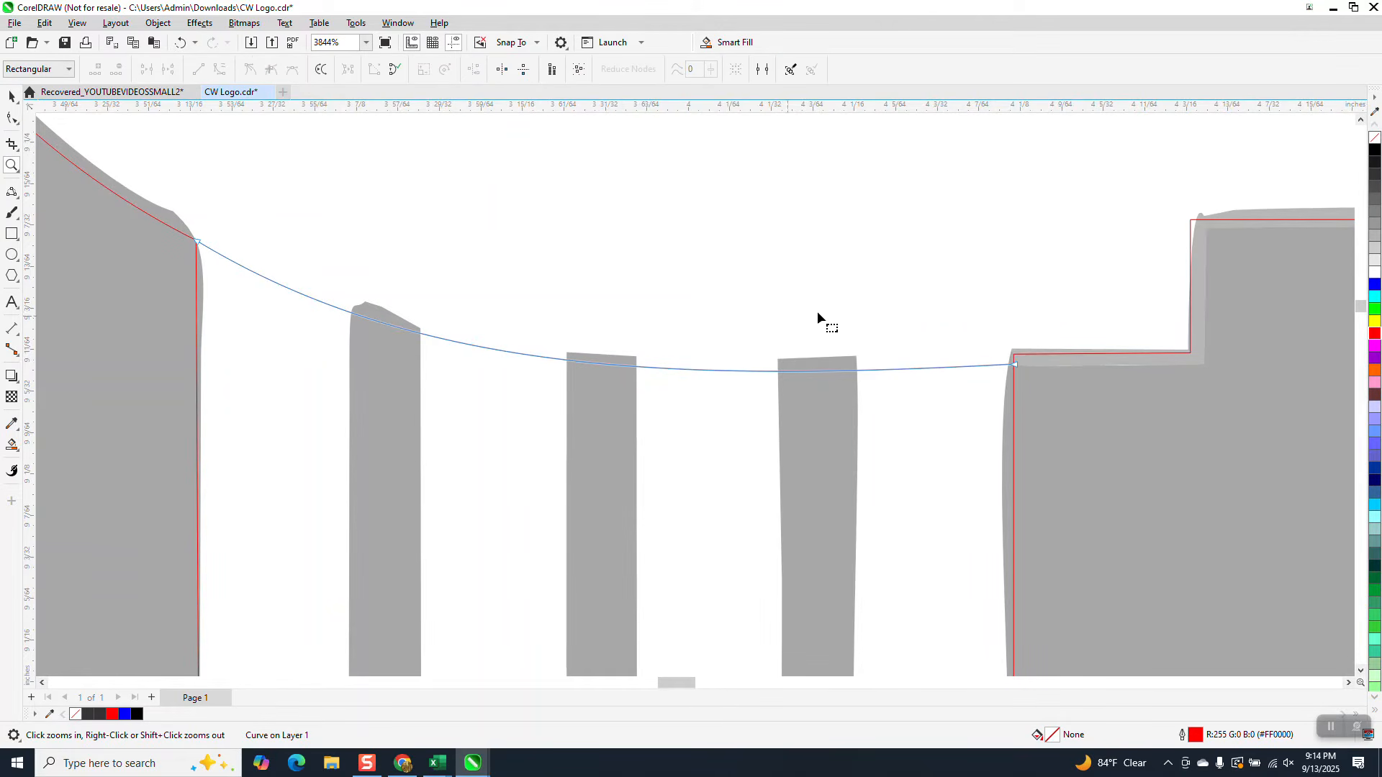
{"action": "left_click_drag", "start_coordinate": [1013, 361], "coordinate": [1015, 355]}
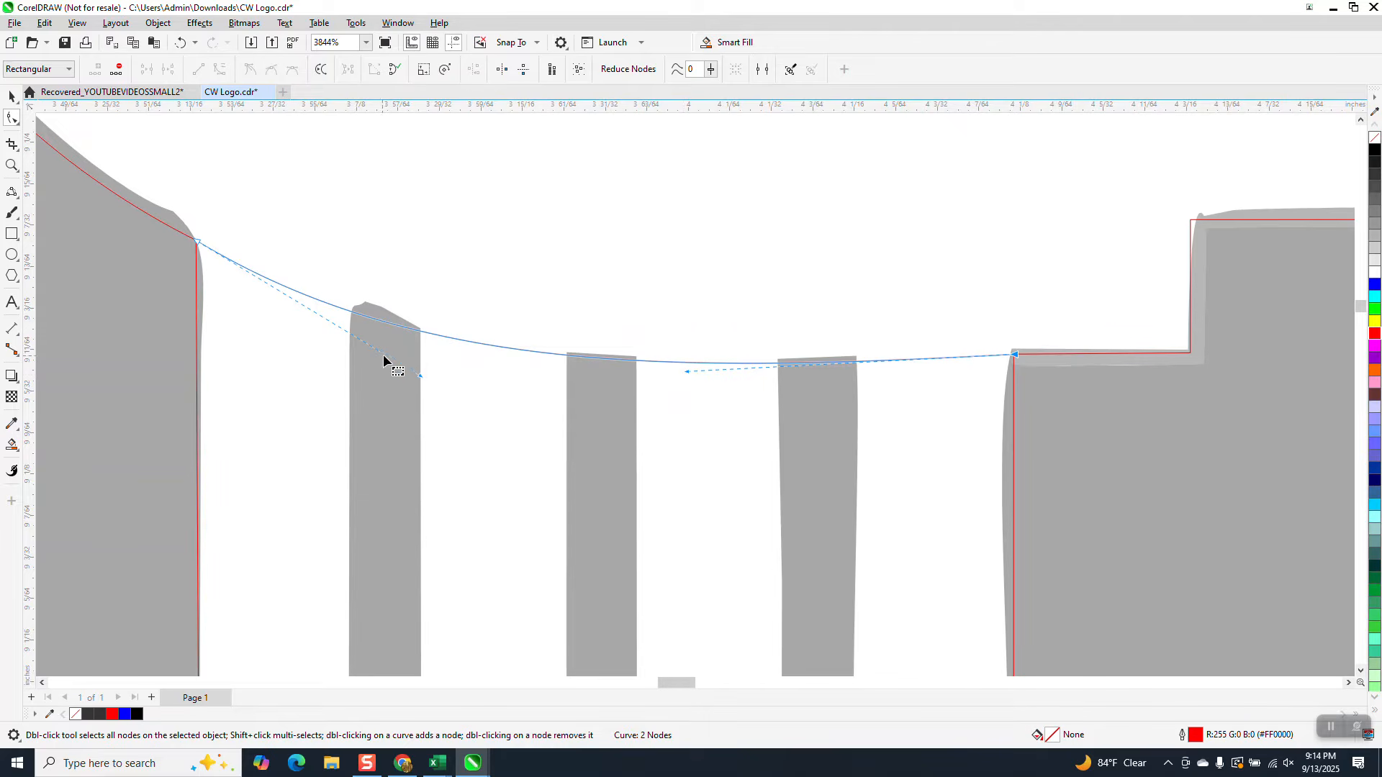
{"action": "left_click_drag", "start_coordinate": [422, 376], "coordinate": [423, 373]}
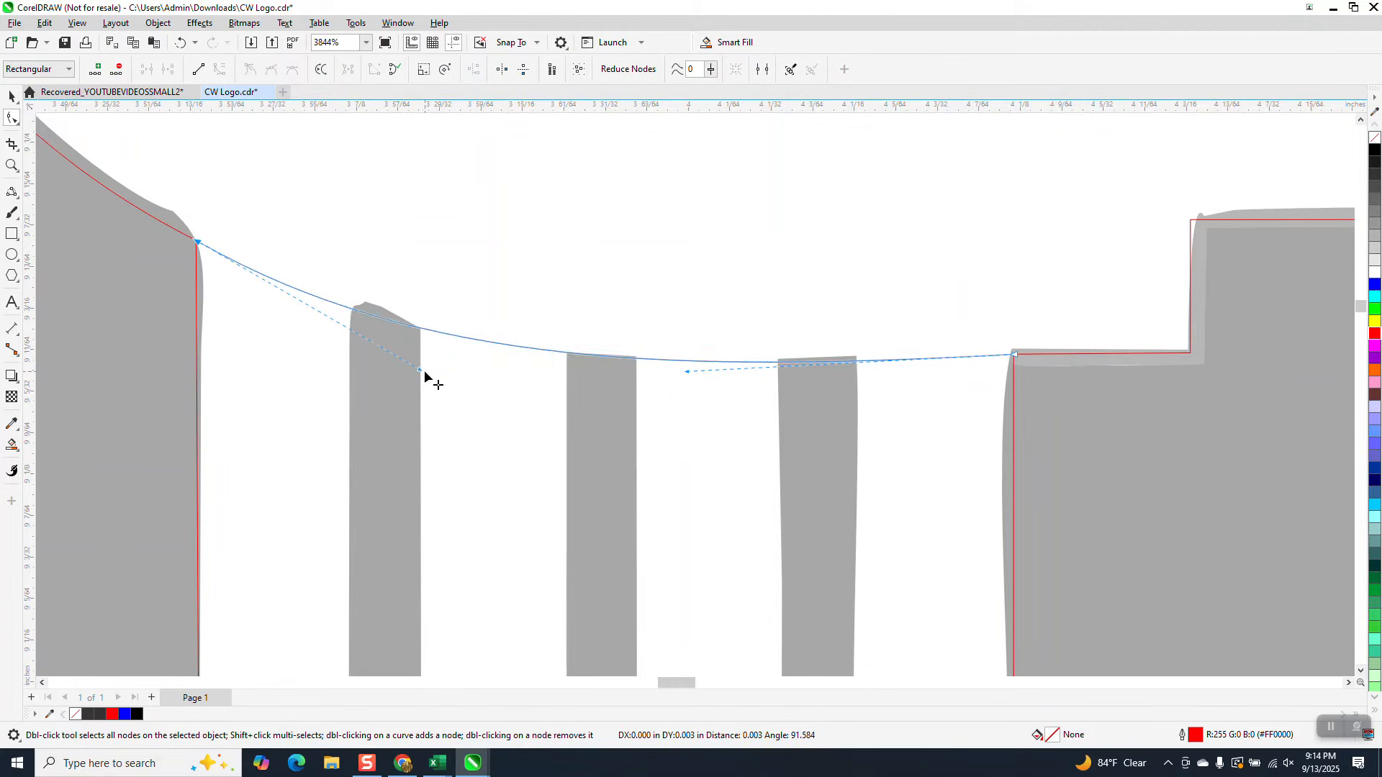
{"action": "scroll", "coordinate": [423, 372], "scroll_direction": "down", "scroll_amount": 2}
{"action": "scroll", "coordinate": [424, 373], "scroll_direction": "down", "scroll_amount": 5}
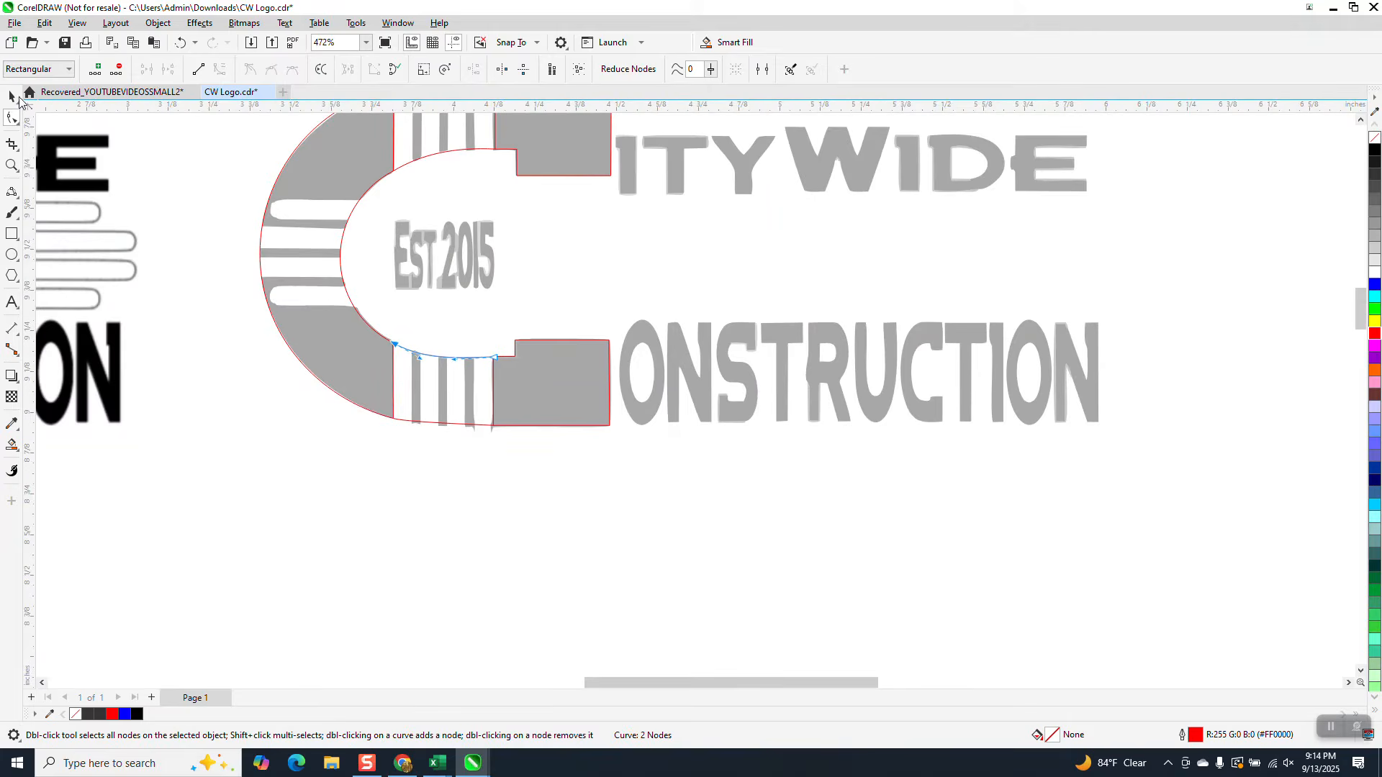
Step: Move the grouped C outline and all four bridging curves 3 inches to the right, clear of the faded trace
{"action": "key", "text": "space"}
{"action": "scroll", "coordinate": [404, 389], "scroll_direction": "down", "scroll_amount": 1}
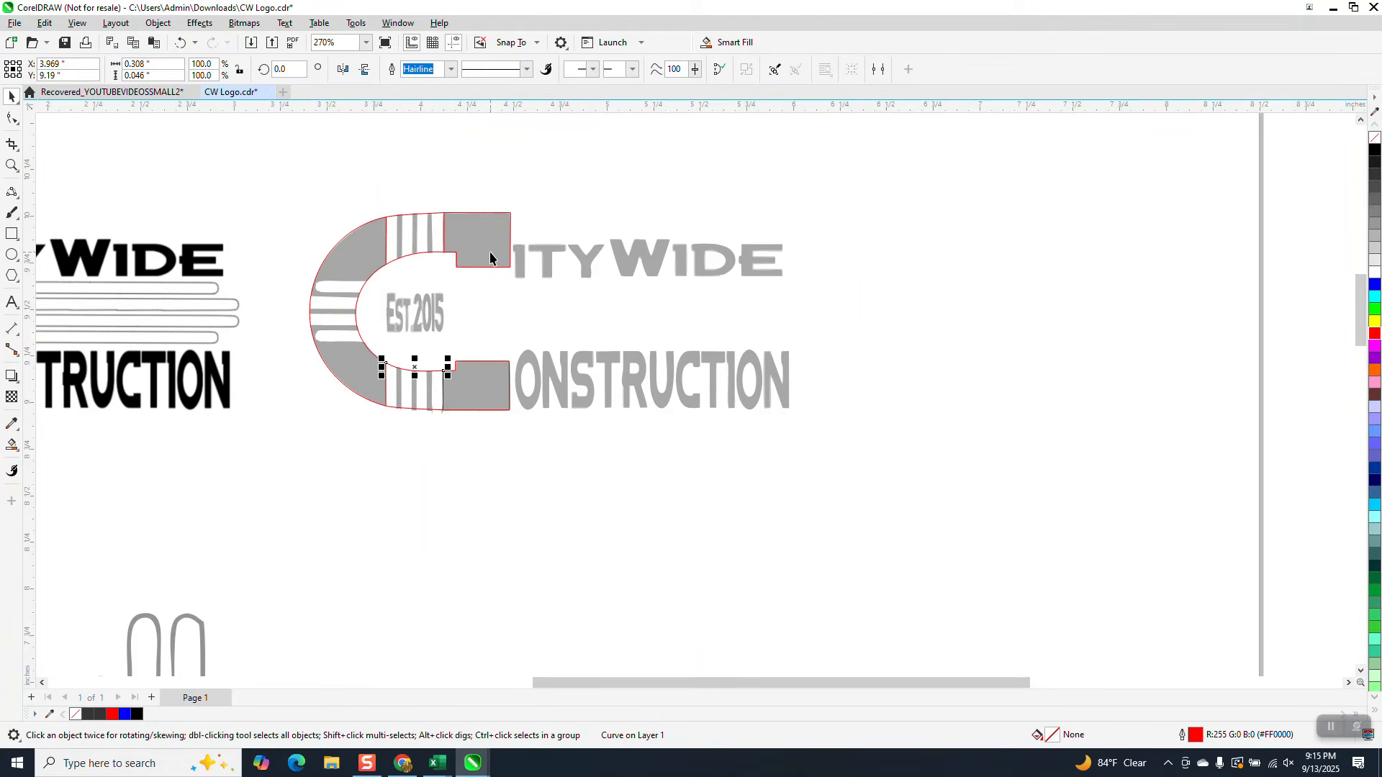
{"action": "left_click", "coordinate": [490, 256]}
{"action": "key", "text": "shift+Right"}
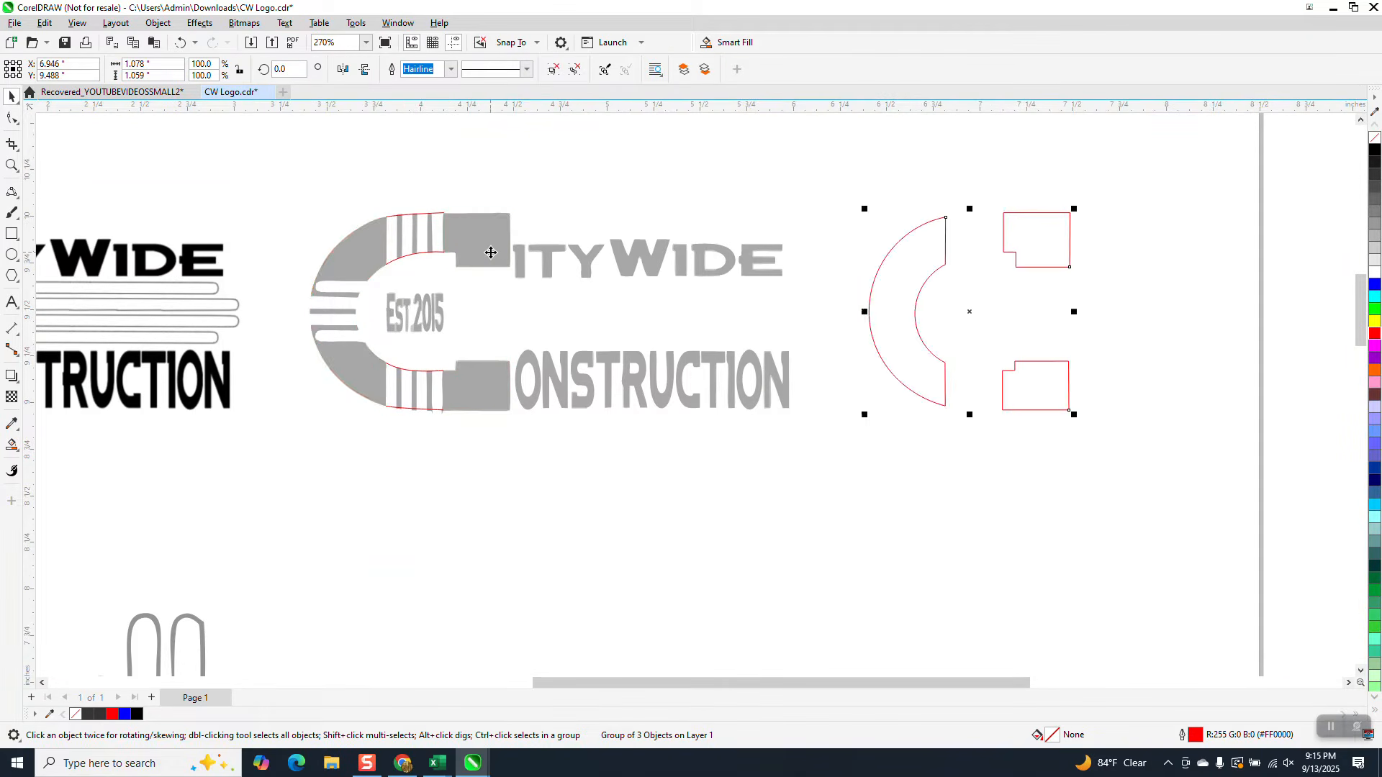
{"action": "left_click", "coordinate": [409, 258]}
{"action": "key", "text": "shift+Right"}
{"action": "left_click", "coordinate": [425, 215]}
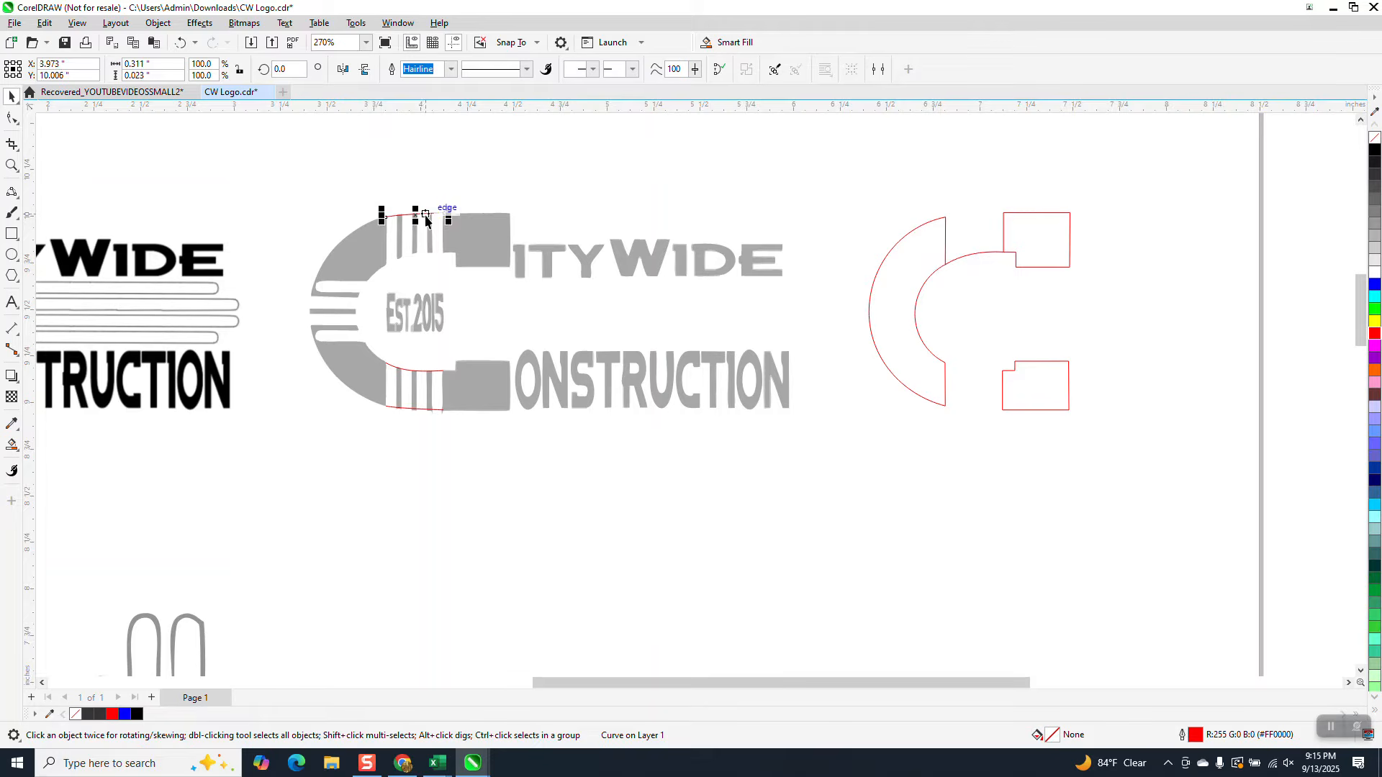
{"action": "key", "text": "shift+Right"}
{"action": "left_click", "coordinate": [418, 370]}
{"action": "key", "text": "shift+Right"}
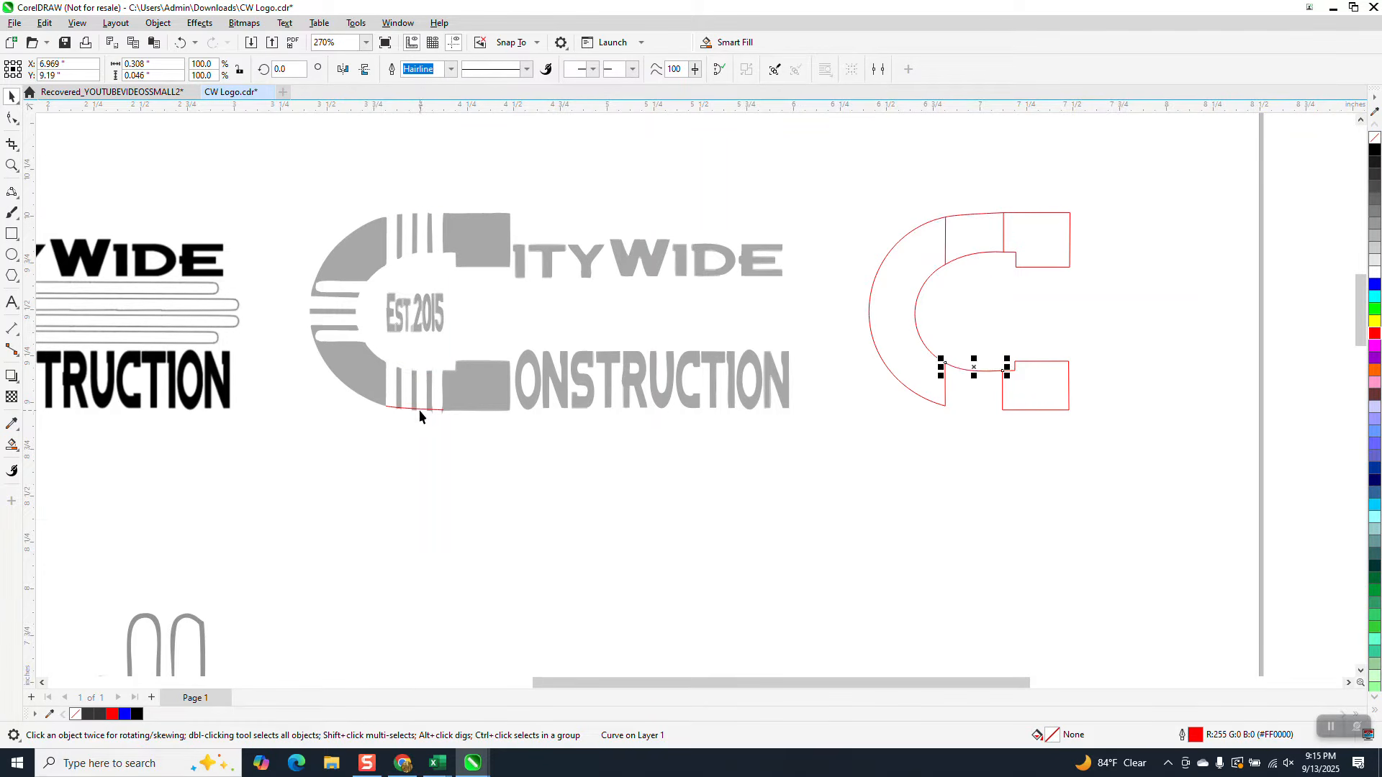
{"action": "left_click", "coordinate": [419, 408]}
{"action": "key", "text": "shift+Right"}
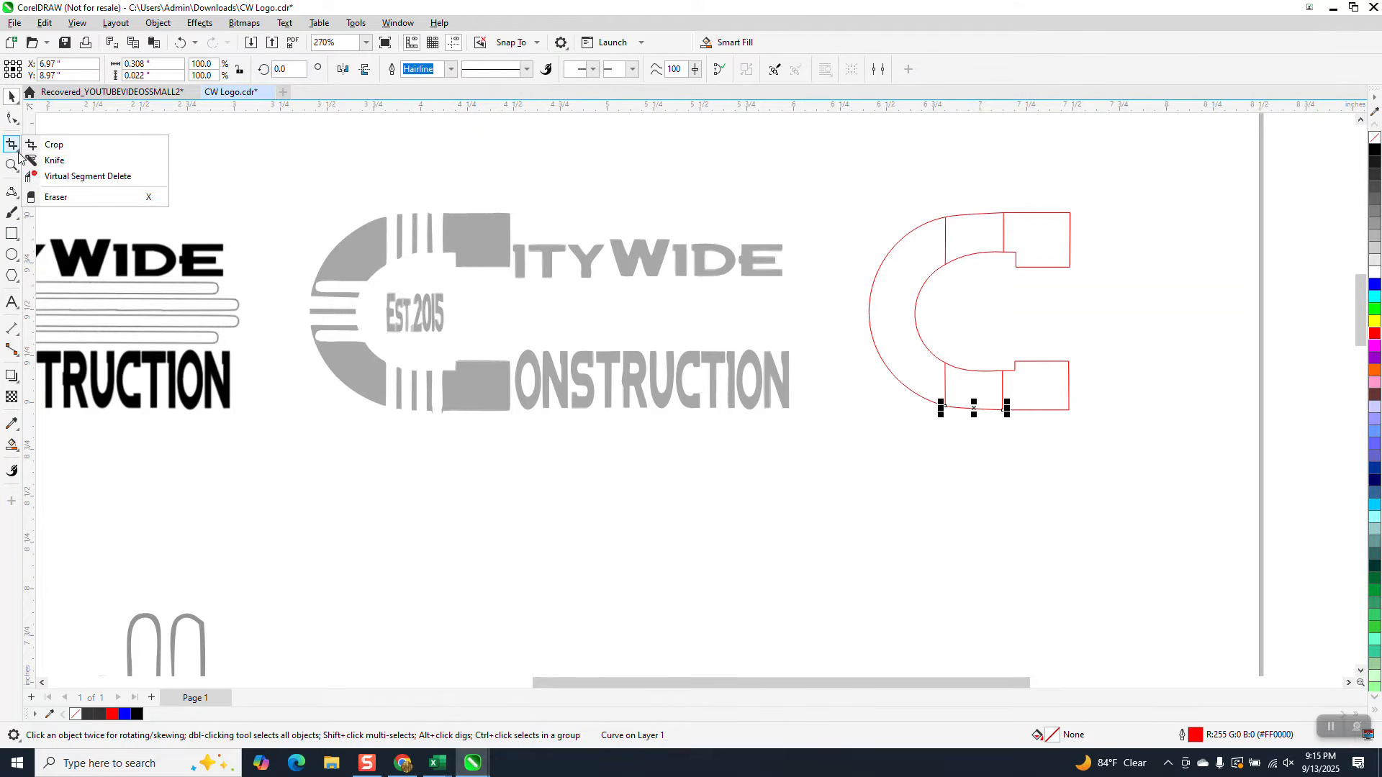
Step: Delete the four vertical dividing segments between the C's arc and its blocks with Virtual Segment Delete
{"action": "left_click", "coordinate": [80, 177]}
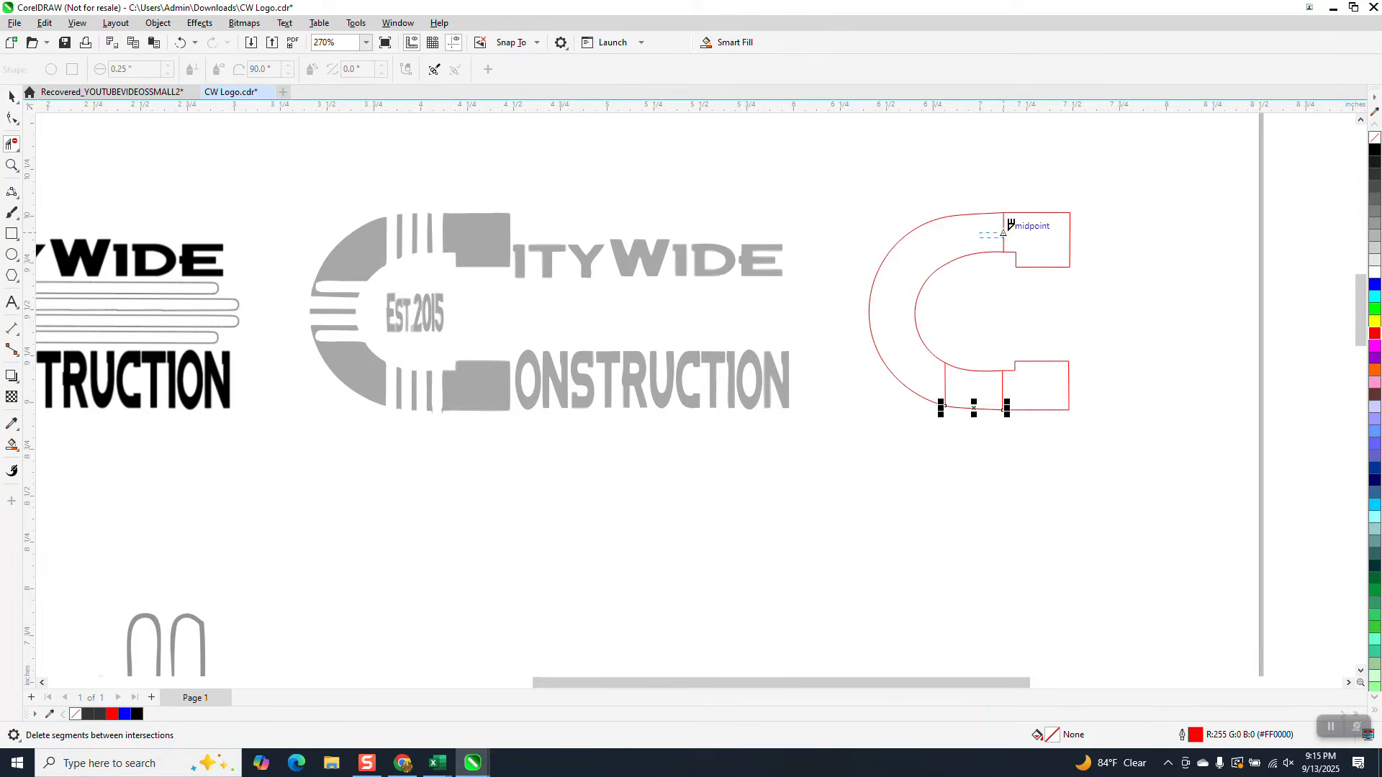
{"action": "left_click", "coordinate": [1004, 241]}
{"action": "left_click", "coordinate": [1004, 388]}
{"action": "left_click", "coordinate": [946, 385]}
Step: Enclose the C outline in a rectangle about 1.56 by 1.27 inches and Smart Fill the C solid blue without an outline
{"action": "left_click", "coordinate": [11, 233]}
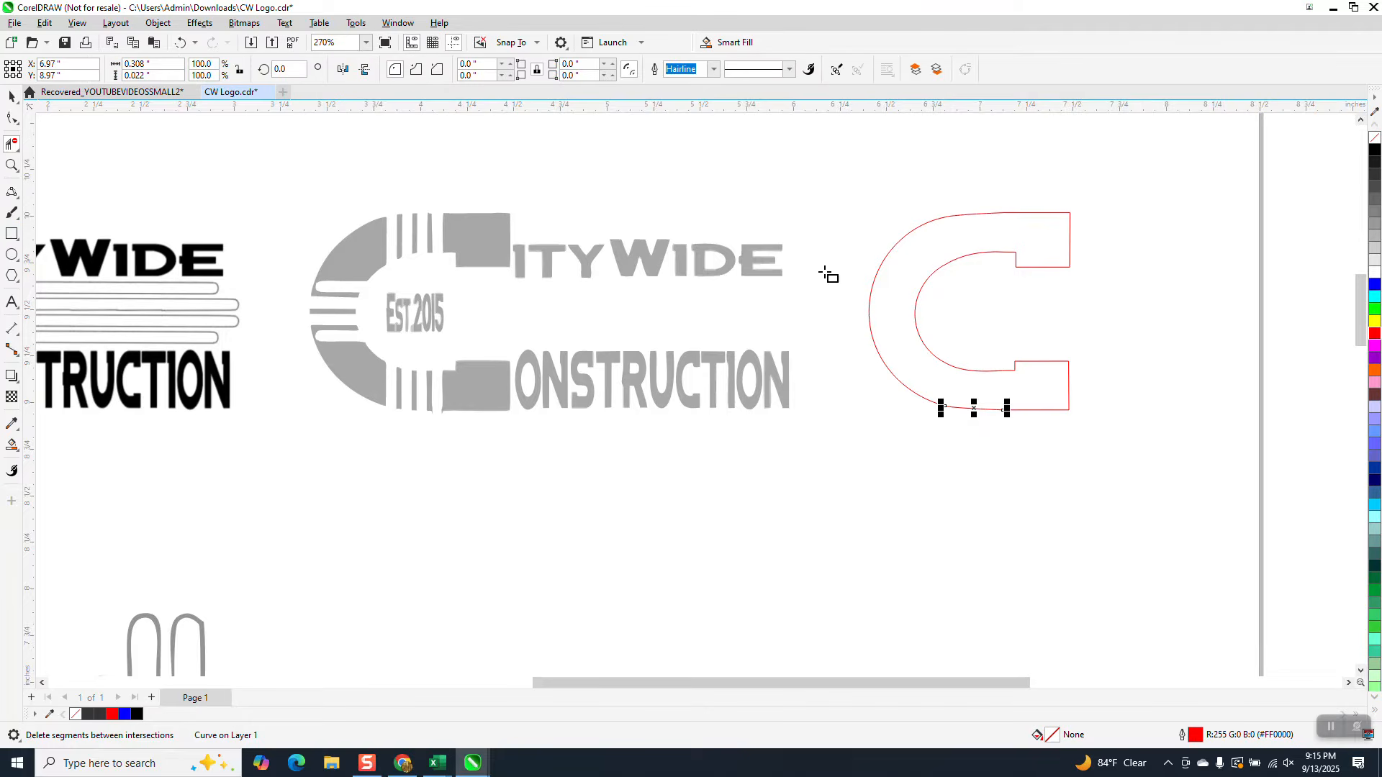
{"action": "left_click_drag", "start_coordinate": [834, 204], "coordinate": [1124, 439]}
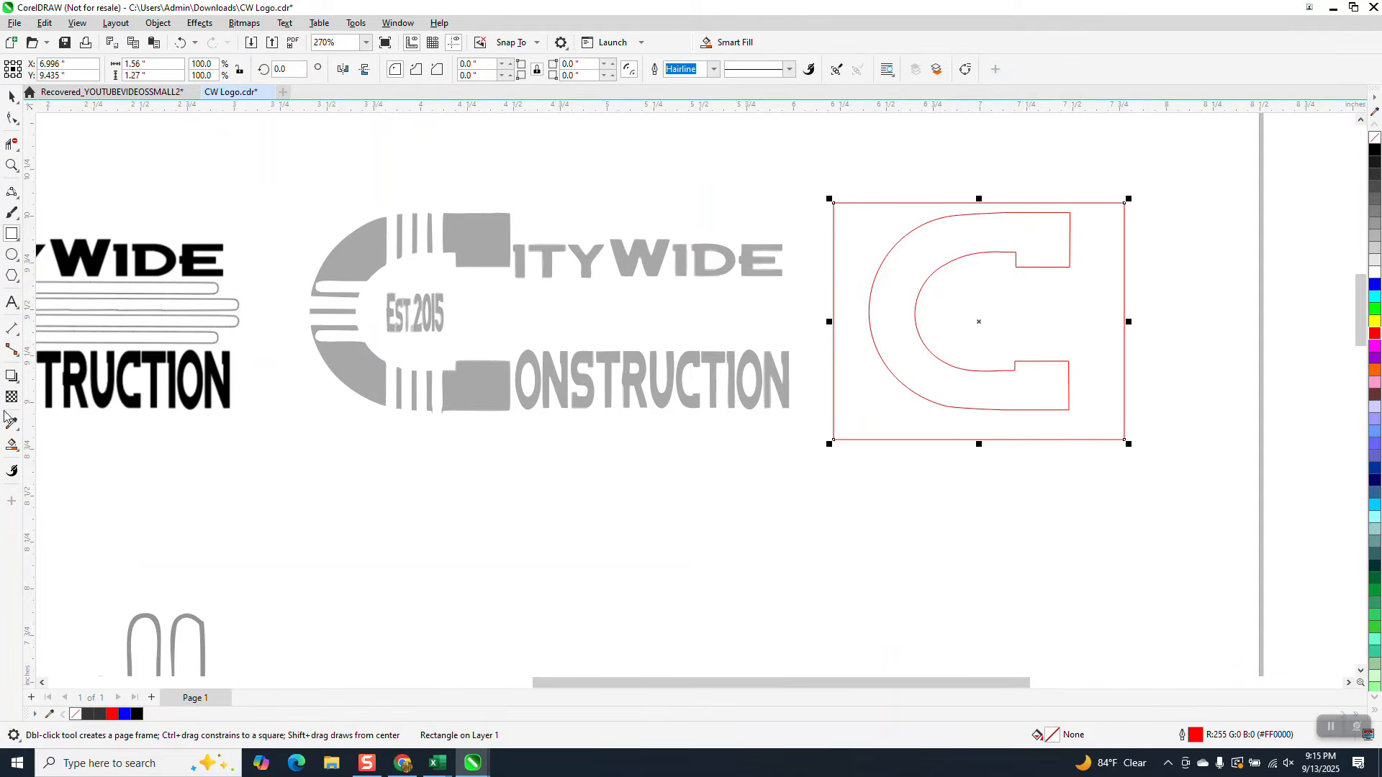
{"action": "left_click", "coordinate": [12, 444]}
{"action": "left_click", "coordinate": [899, 348]}
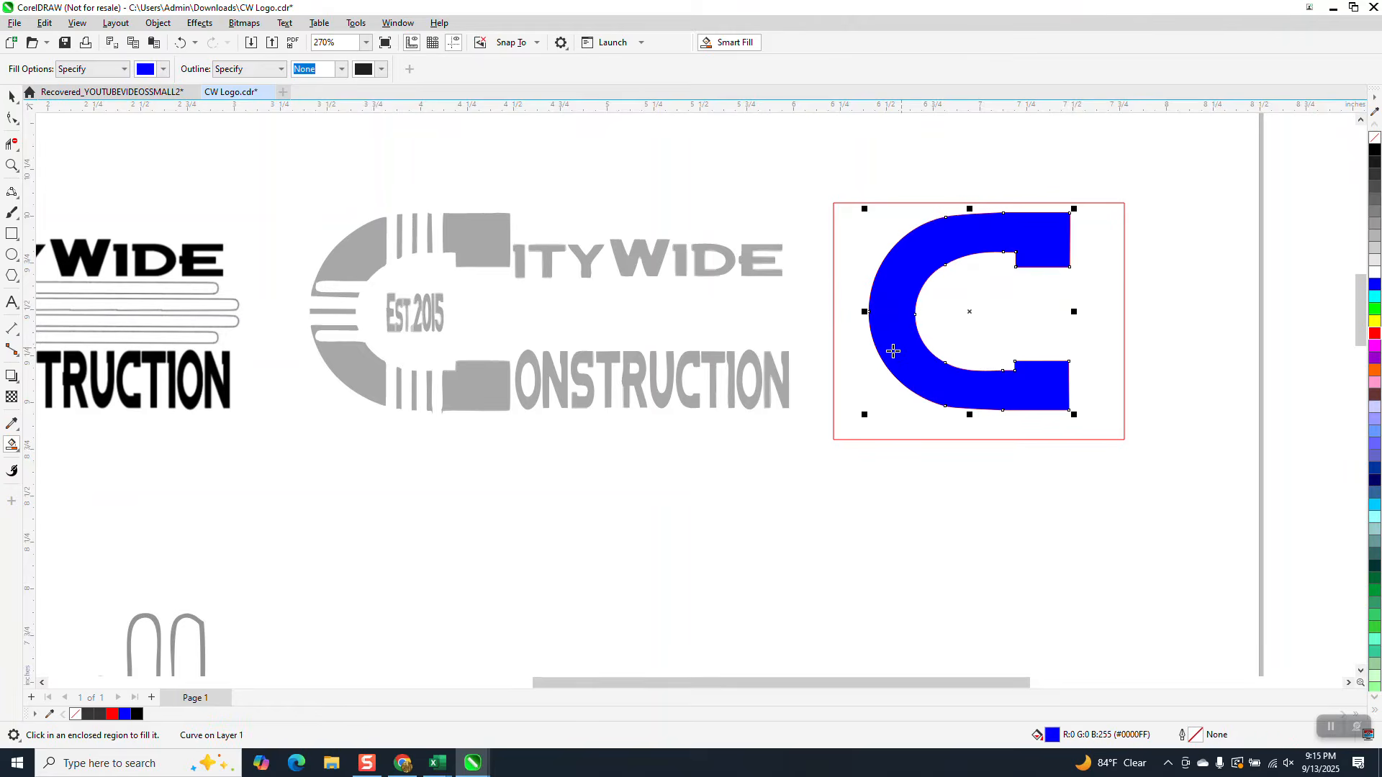
Step: Move the blue C 3 inches to the left, back over the faded trace
{"action": "scroll", "coordinate": [764, 357], "scroll_direction": "down", "scroll_amount": 3}
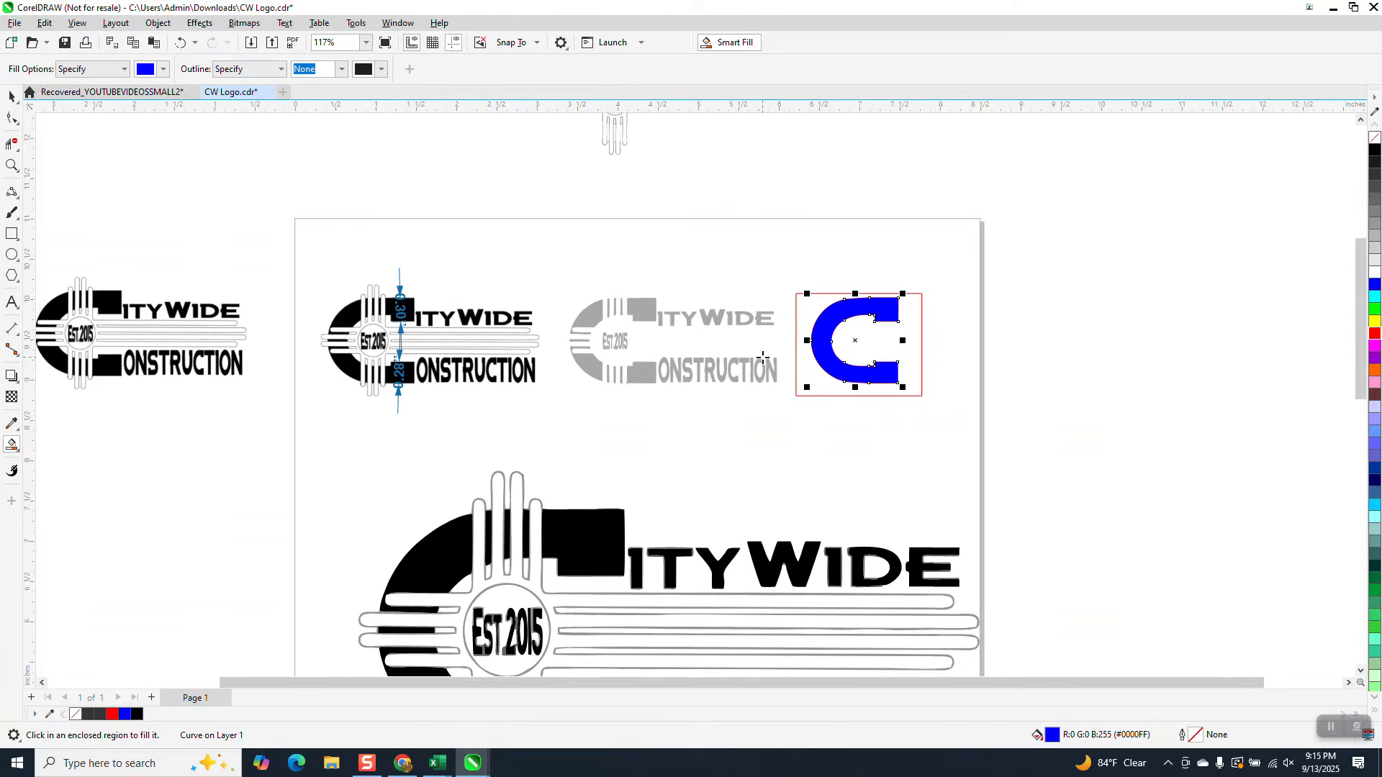
{"action": "key", "text": "Left"}
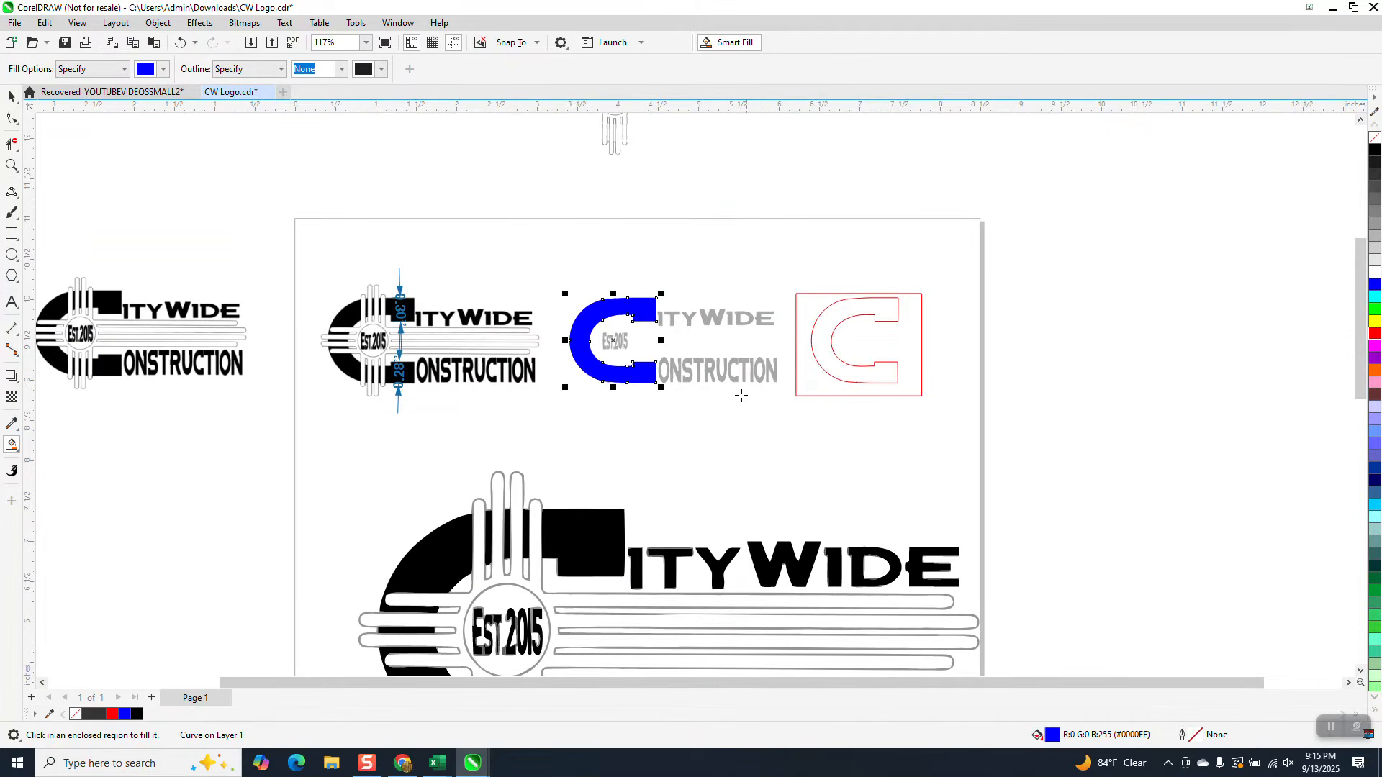
{"action": "scroll", "coordinate": [741, 395], "scroll_direction": "down", "scroll_amount": 1}
Step: Save the drawing as CW Logo in the Downloads folder in CDR format, replacing the existing file
{"action": "left_click", "coordinate": [11, 95]}
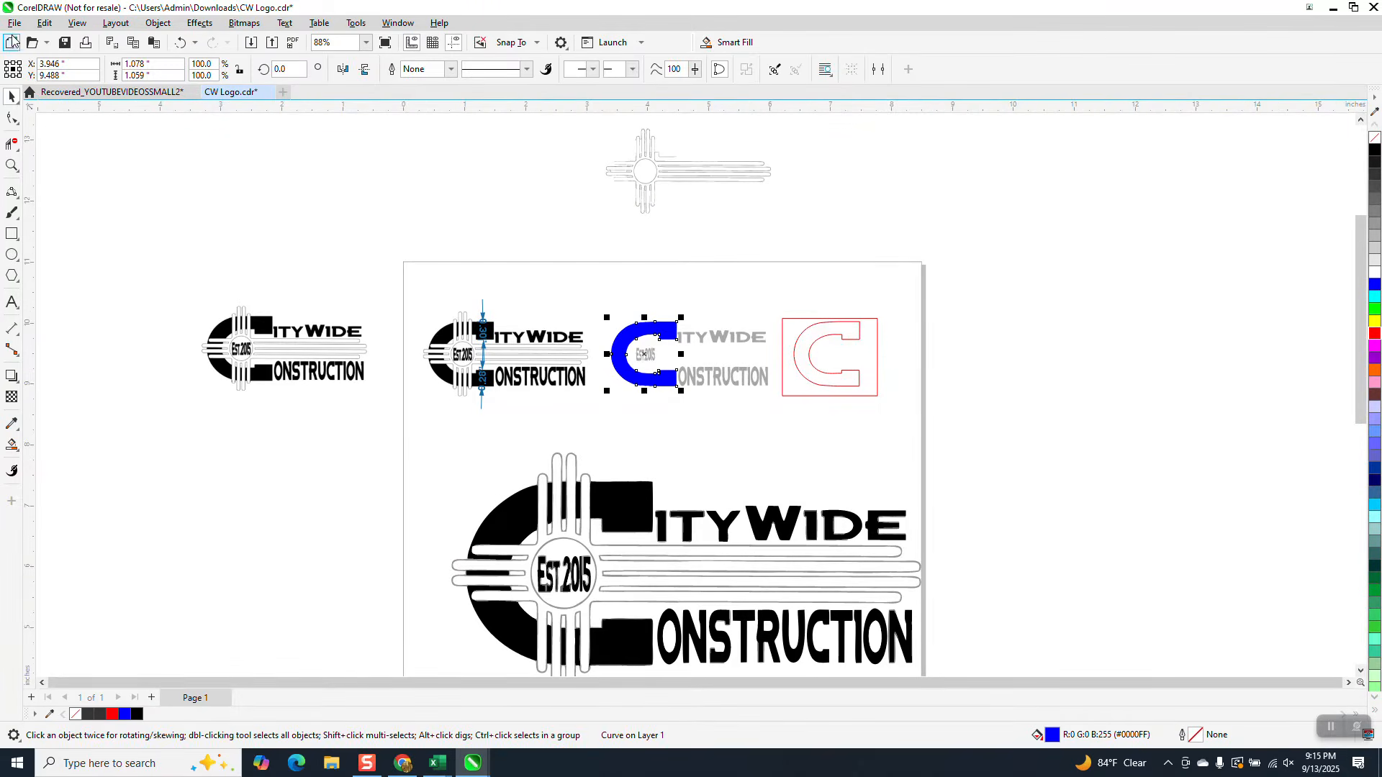
{"action": "left_click", "coordinate": [14, 23]}
{"action": "left_click", "coordinate": [298, 248]}
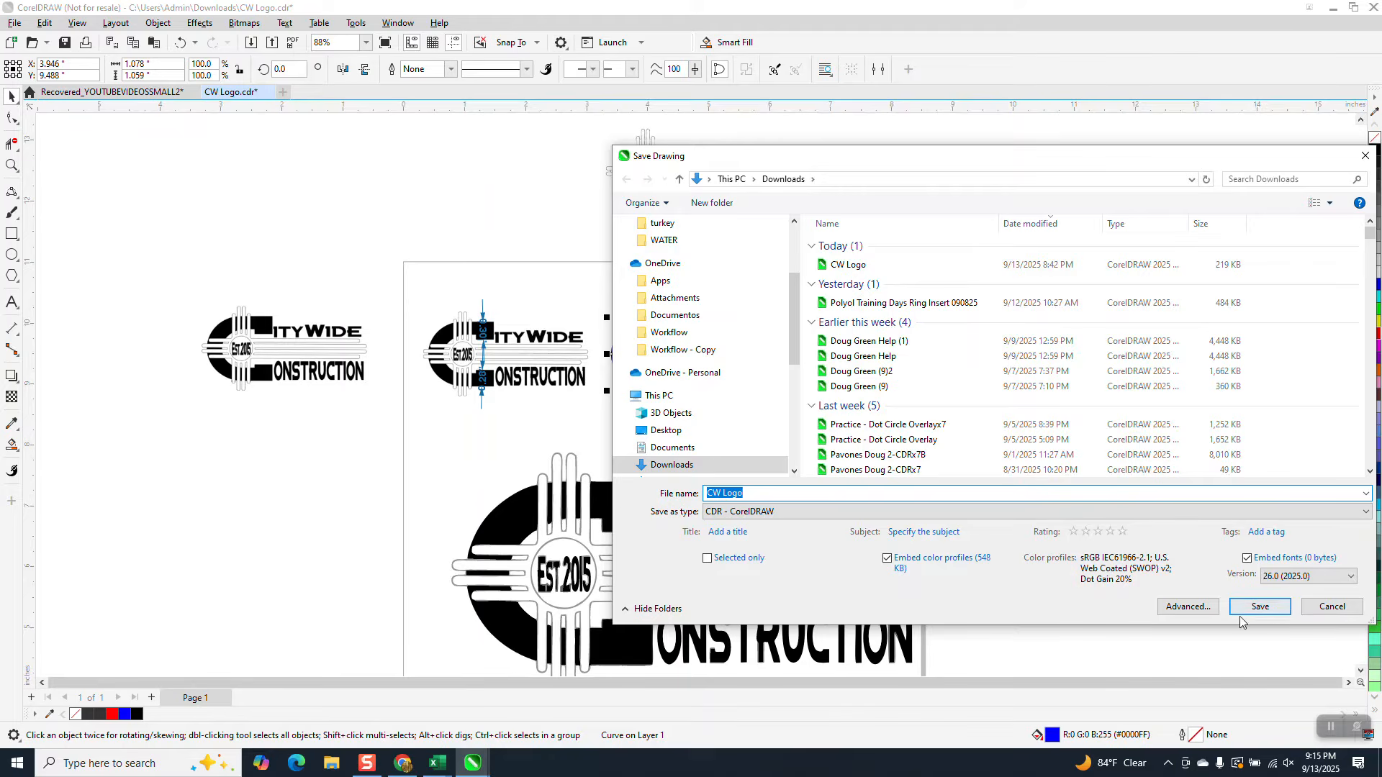
{"action": "left_click", "coordinate": [1260, 606]}
{"action": "left_click", "coordinate": [793, 416]}
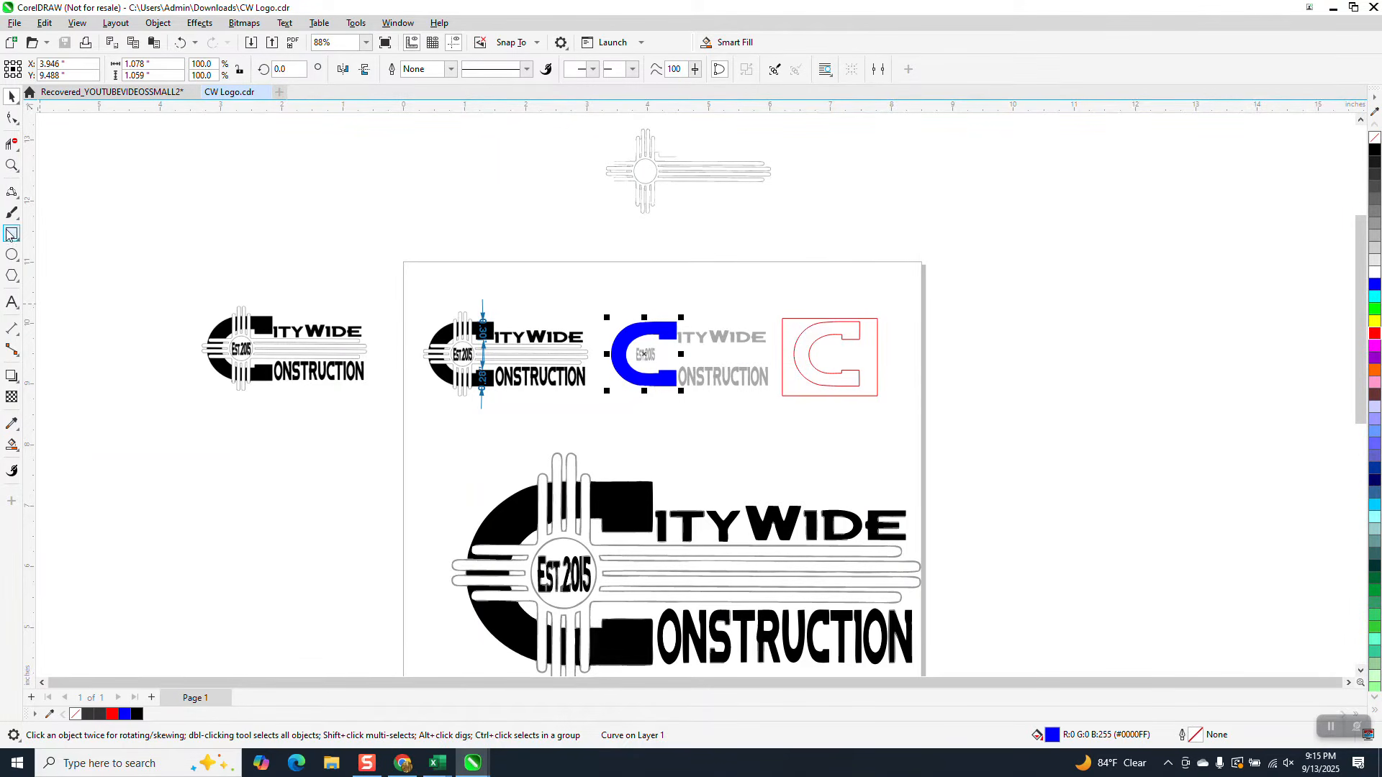
Step: Draw a circle about 0.39 inch in diameter from the center of the sun symbol's traced ring above the page
{"action": "left_click", "coordinate": [11, 165]}
{"action": "scroll", "coordinate": [415, 402], "scroll_direction": "down", "scroll_amount": 1}
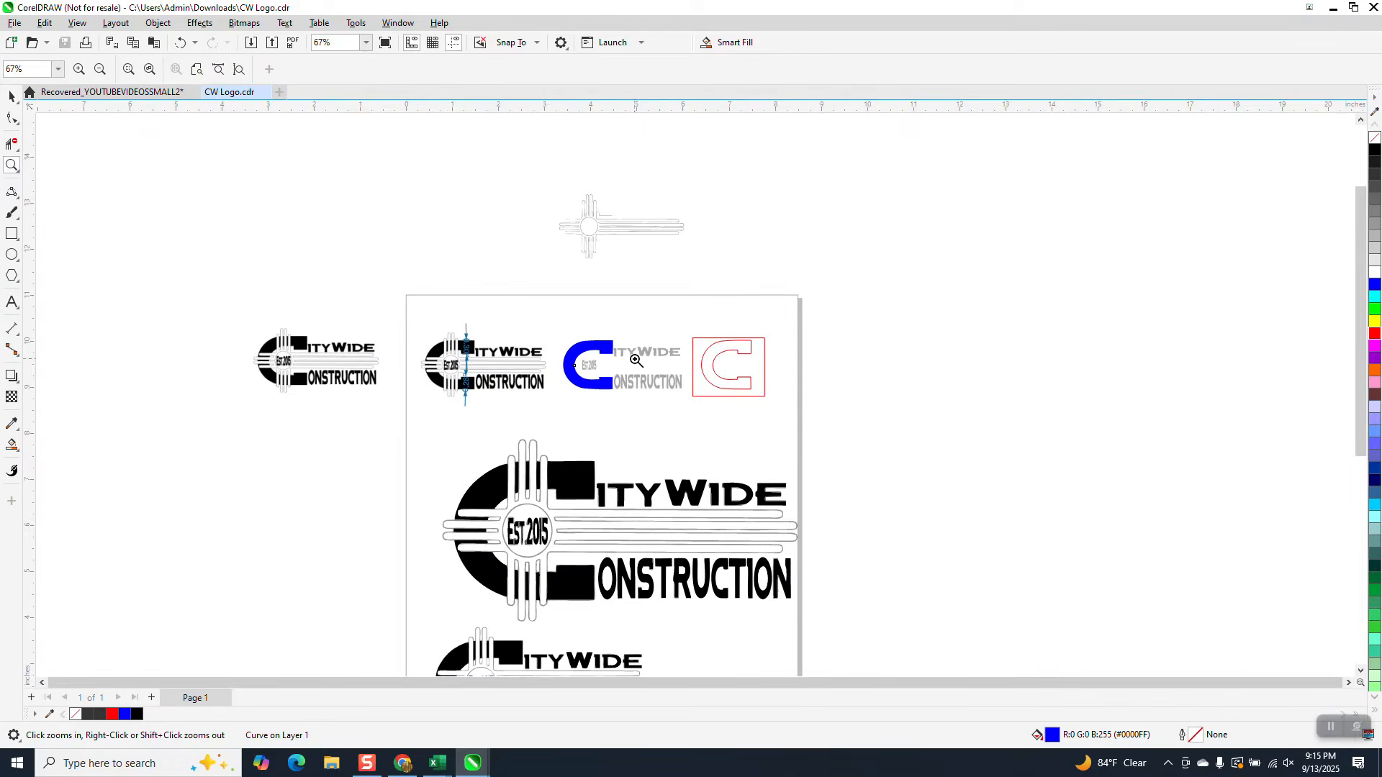
{"action": "left_click_drag", "start_coordinate": [551, 177], "coordinate": [785, 331]}
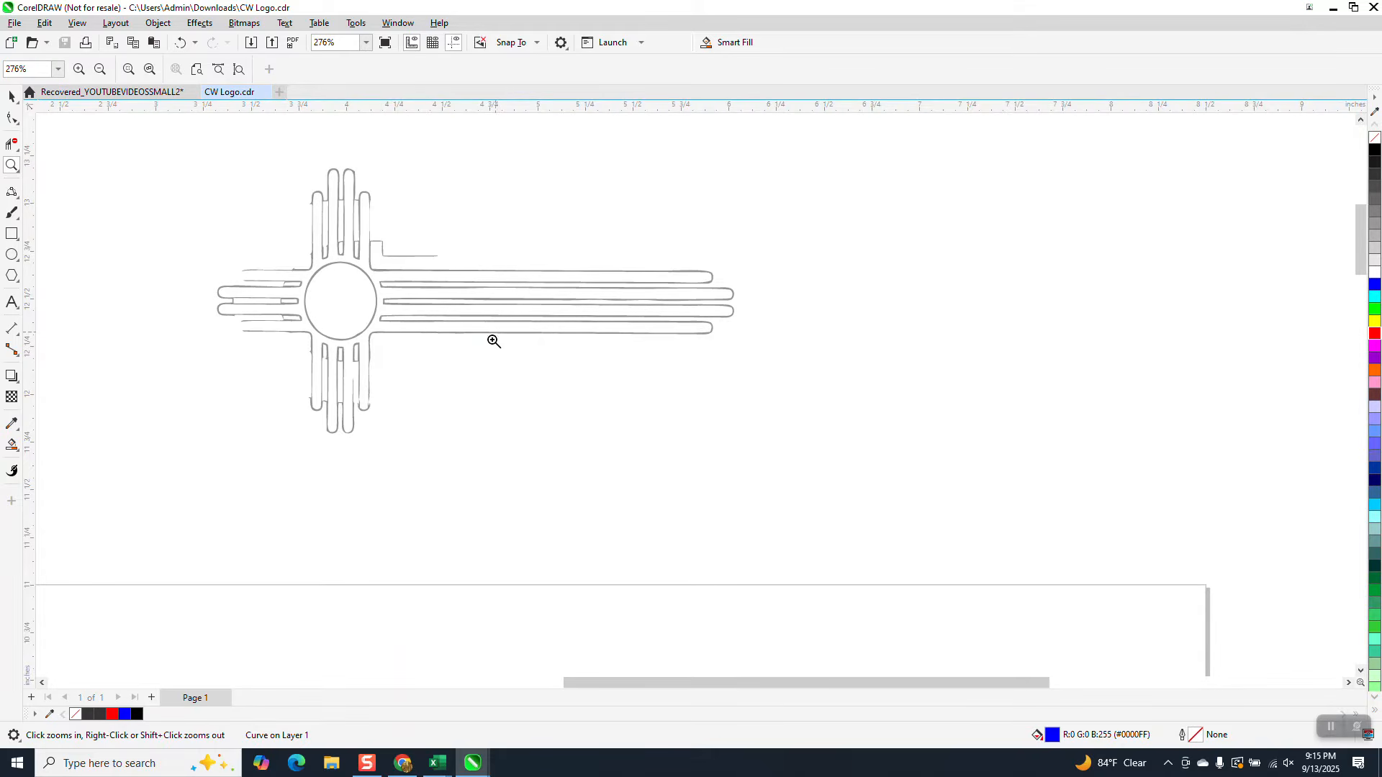
{"action": "scroll", "coordinate": [460, 340], "scroll_direction": "down", "scroll_amount": 2}
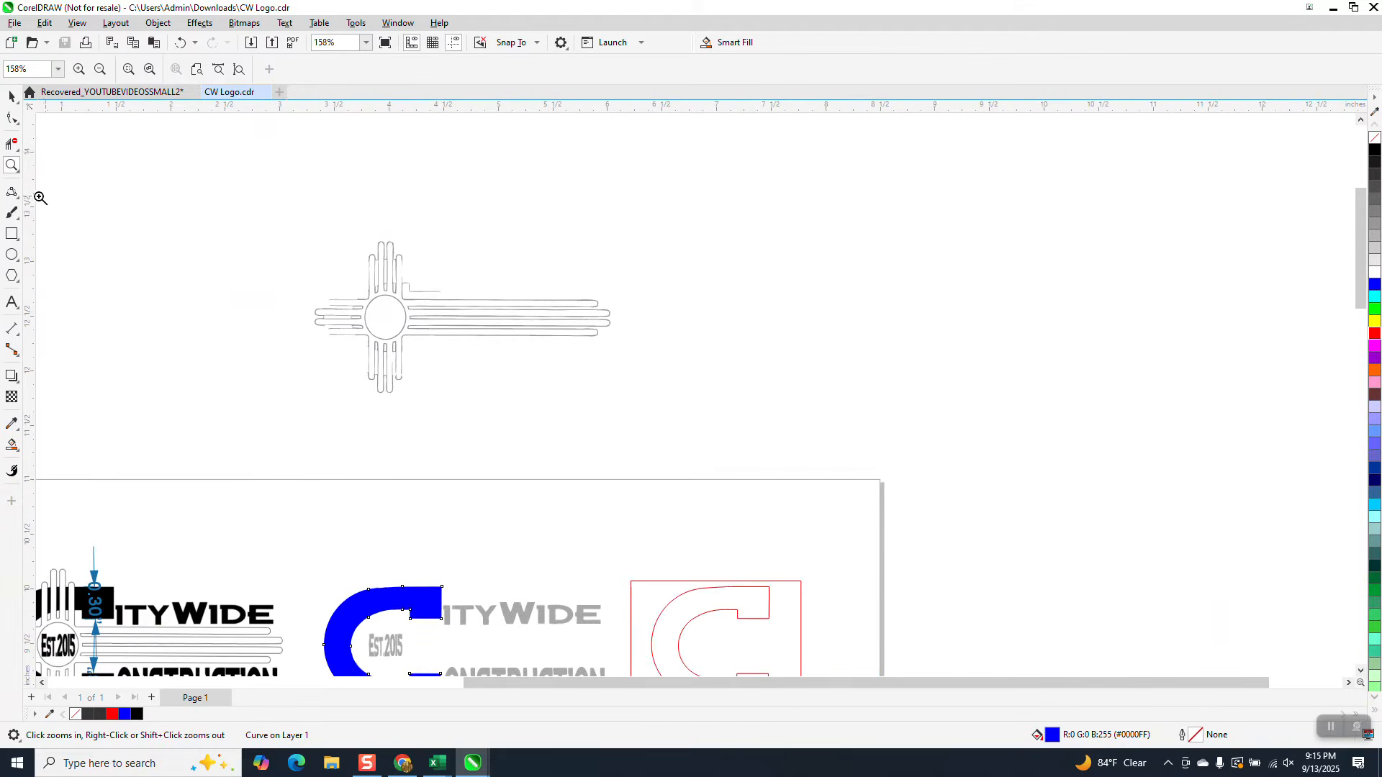
{"action": "left_click_drag", "start_coordinate": [290, 222], "coordinate": [668, 430]}
{"action": "left_click", "coordinate": [12, 255]}
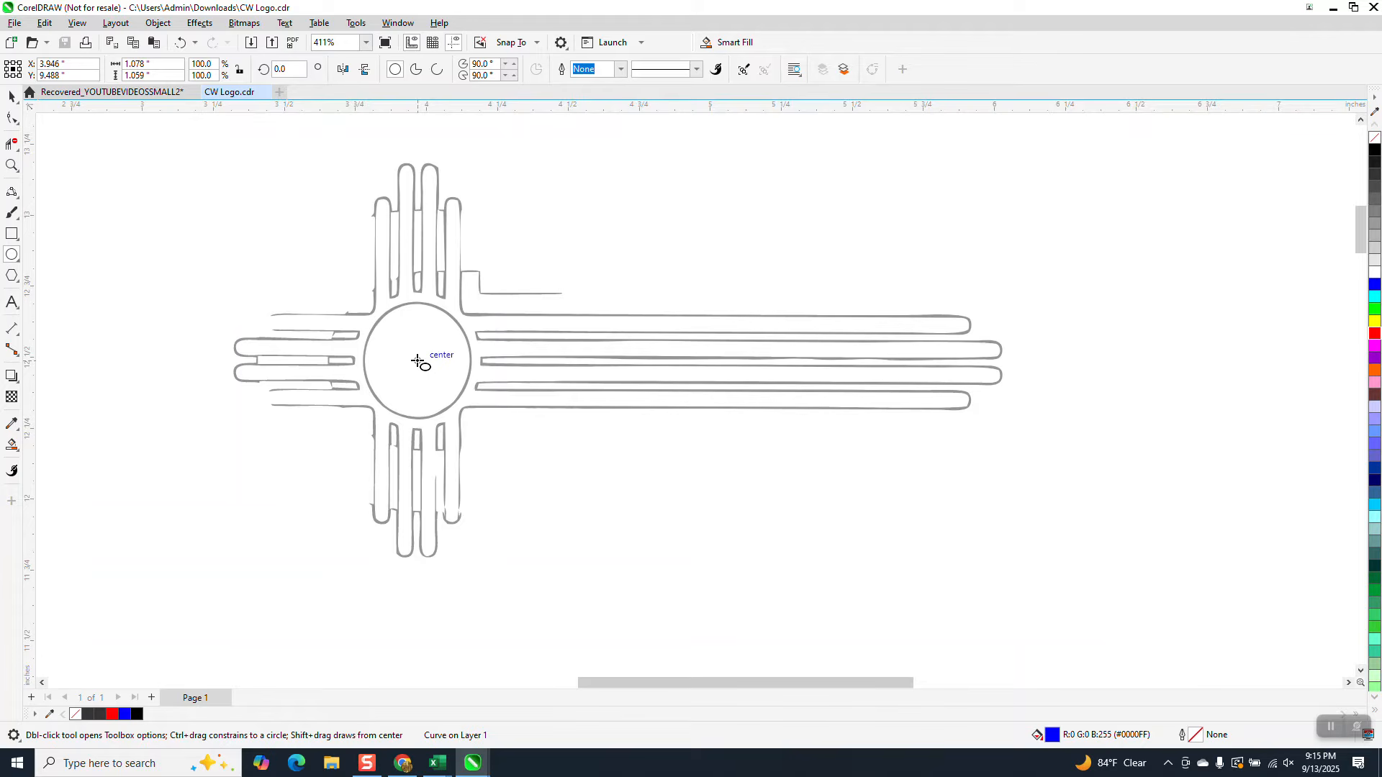
{"action": "left_click_drag", "start_coordinate": [417, 360], "coordinate": [372, 417]}
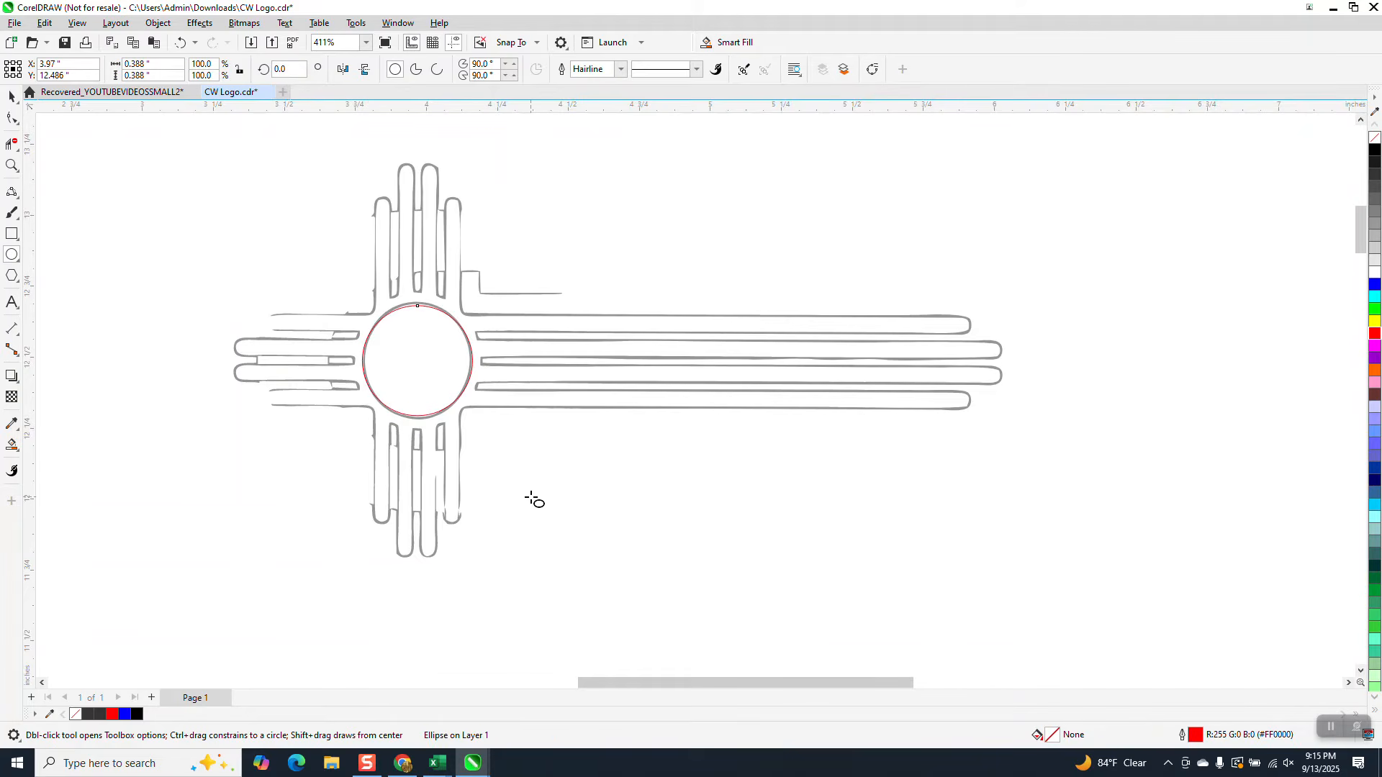
Step: Draw a rectangle about 1.74 by 0.06 inches over the uppermost long ray on the sun symbol's right side
{"action": "left_click", "coordinate": [9, 167]}
{"action": "left_click_drag", "start_coordinate": [434, 278], "coordinate": [1019, 502]}
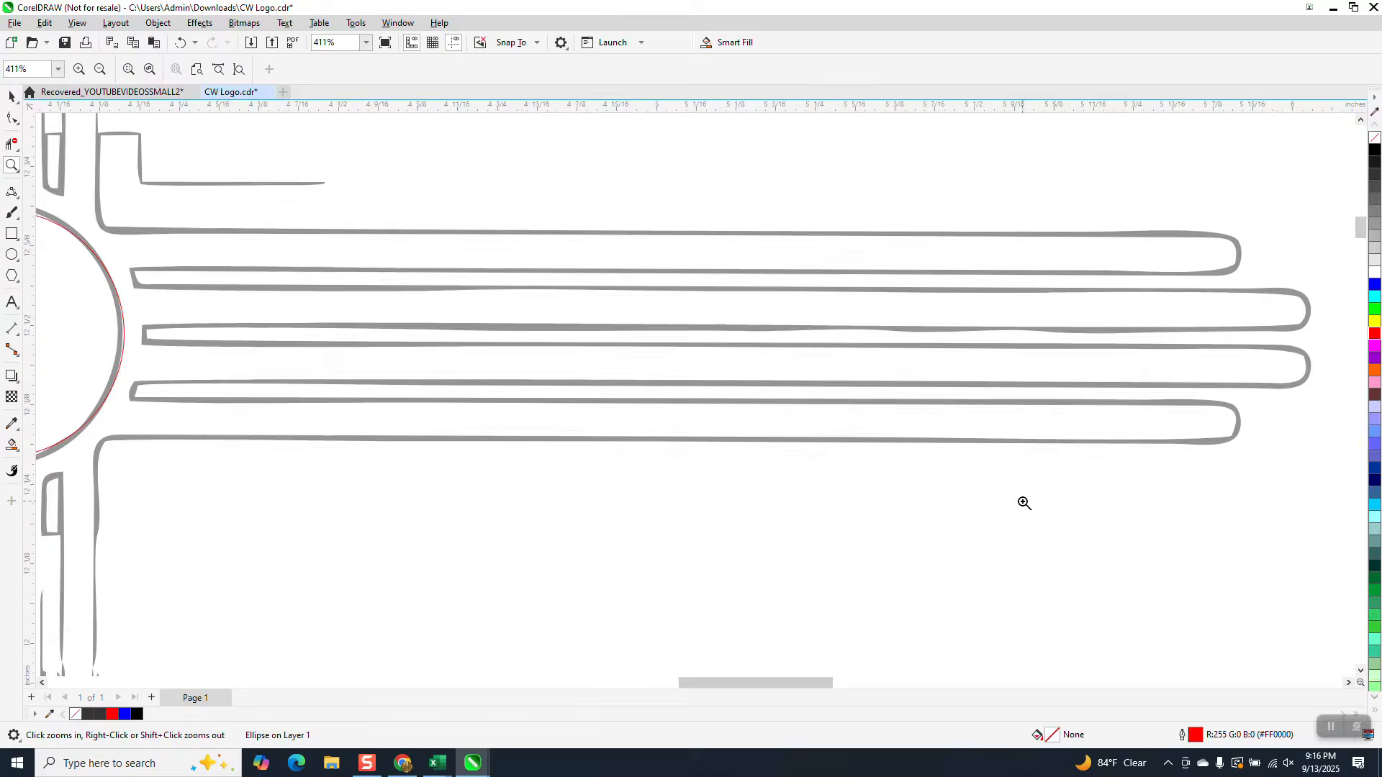
{"action": "scroll", "coordinate": [291, 389], "scroll_direction": "down", "scroll_amount": 3}
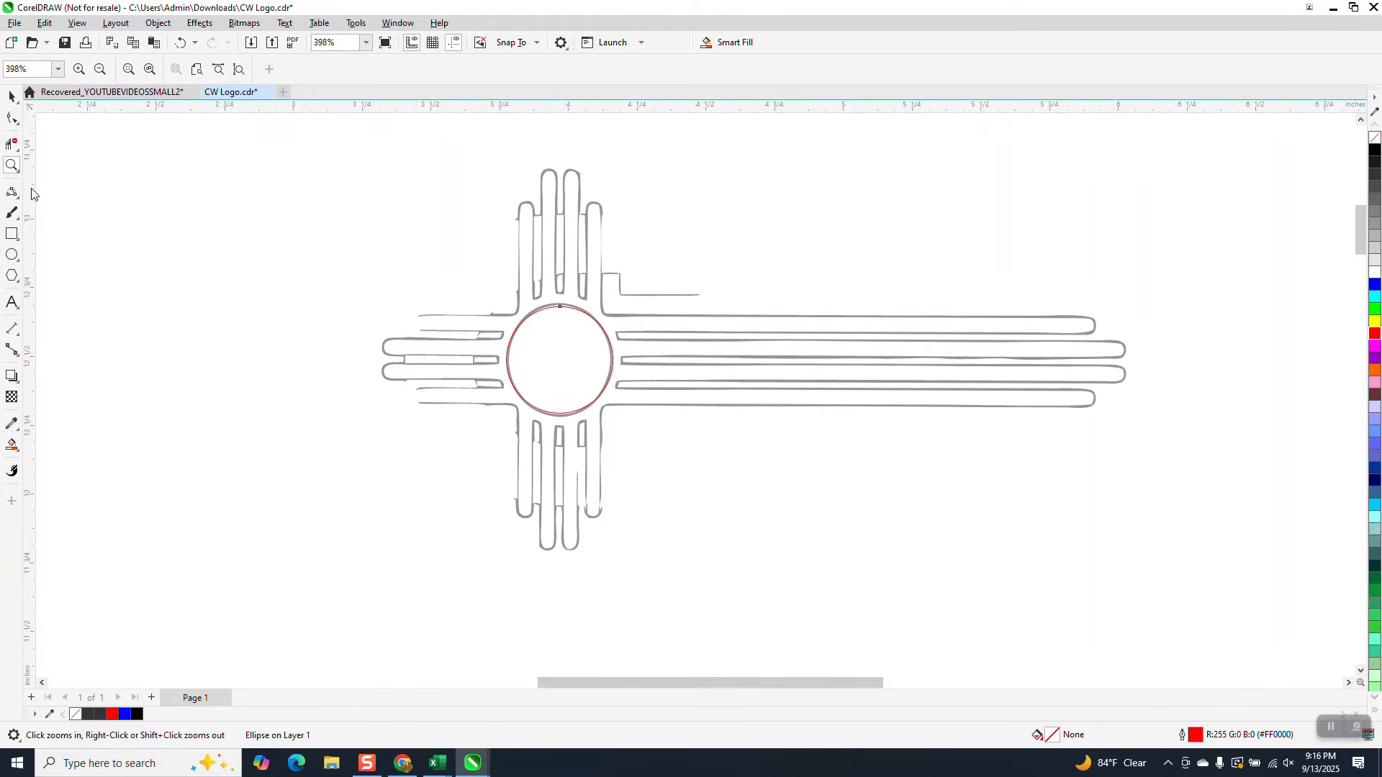
{"action": "left_click_drag", "start_coordinate": [552, 296], "coordinate": [1142, 515]}
{"action": "left_click", "coordinate": [12, 234]}
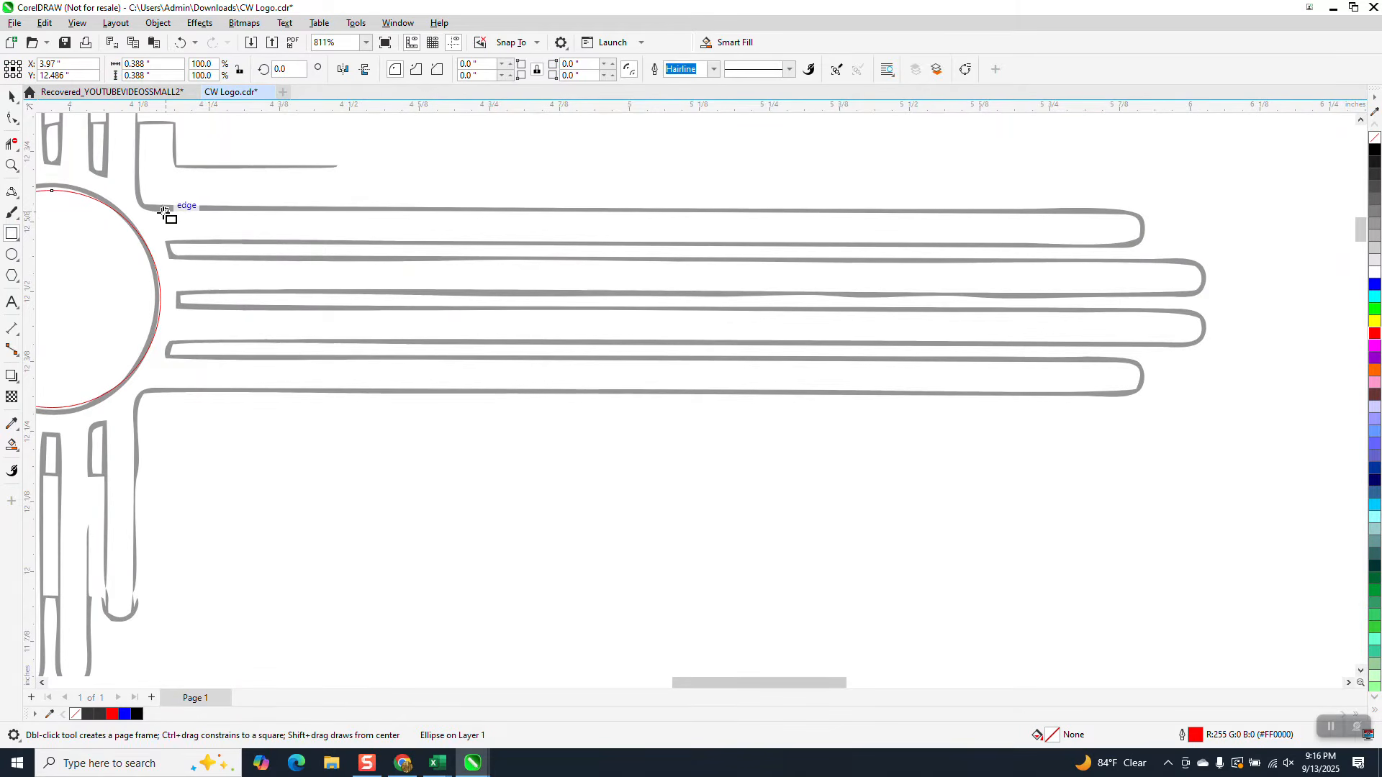
{"action": "mouse_move", "coordinate": [159, 212]}
{"action": "left_mouse_down"}
{"action": "mouse_move", "coordinate": [160, 240]}
{"action": "mouse_move", "coordinate": [1018, 229]}
{"action": "mouse_move", "coordinate": [1139, 245]}
{"action": "left_mouse_up"}
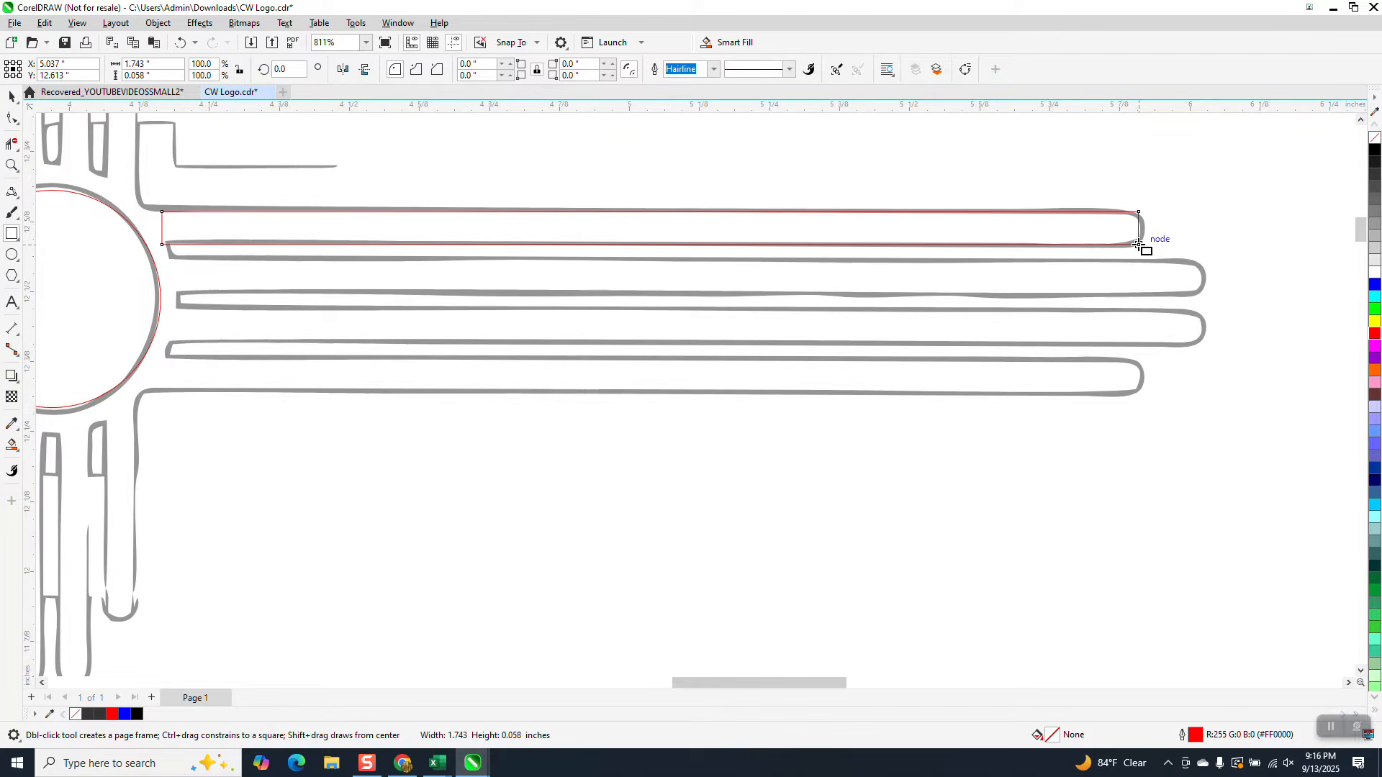
Step: Move the ray rectangle up by about 0.004 inch to line up with the traced ray
{"action": "left_click", "coordinate": [11, 165]}
{"action": "left_click_drag", "start_coordinate": [130, 189], "coordinate": [291, 292]}
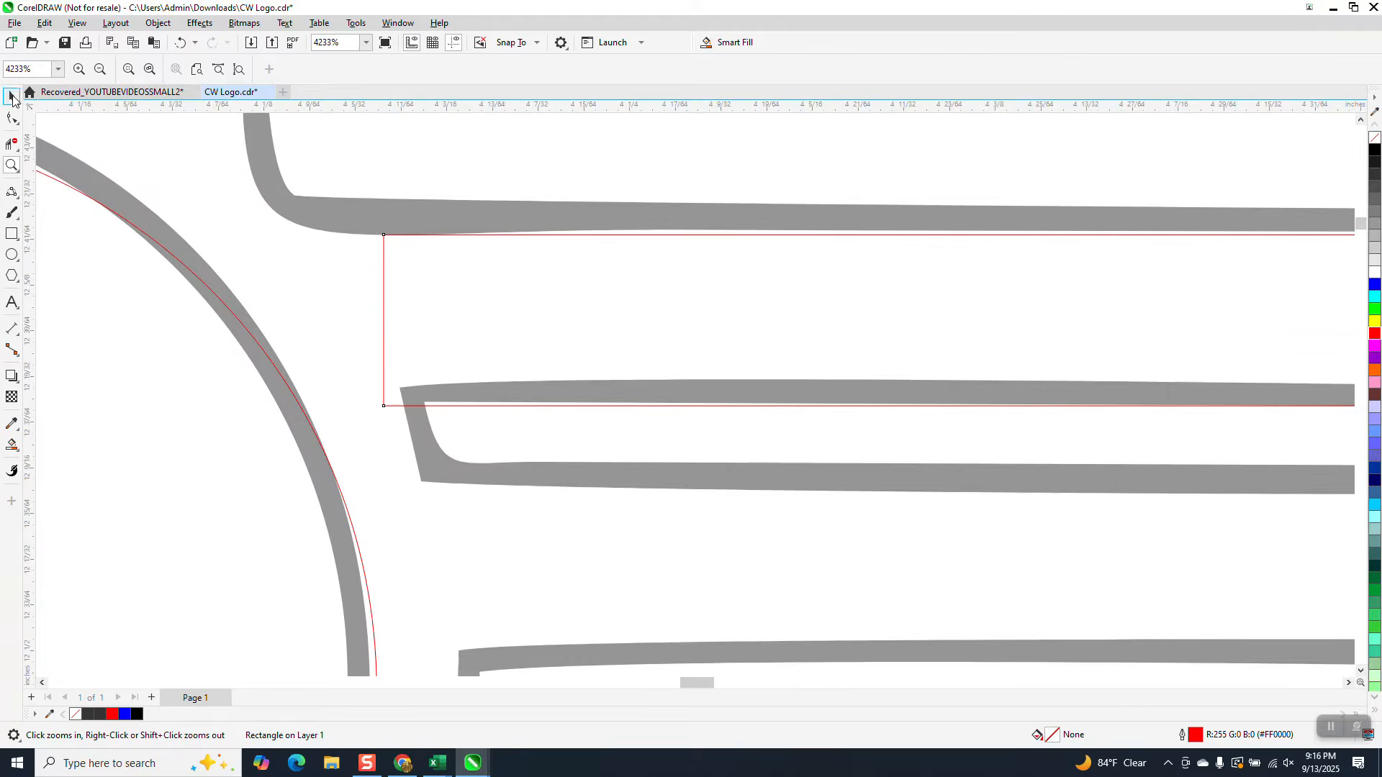
{"action": "left_click", "coordinate": [11, 96]}
{"action": "left_click_drag", "start_coordinate": [386, 234], "coordinate": [385, 224]}
{"action": "scroll", "coordinate": [175, 278], "scroll_direction": "down", "scroll_amount": 5}
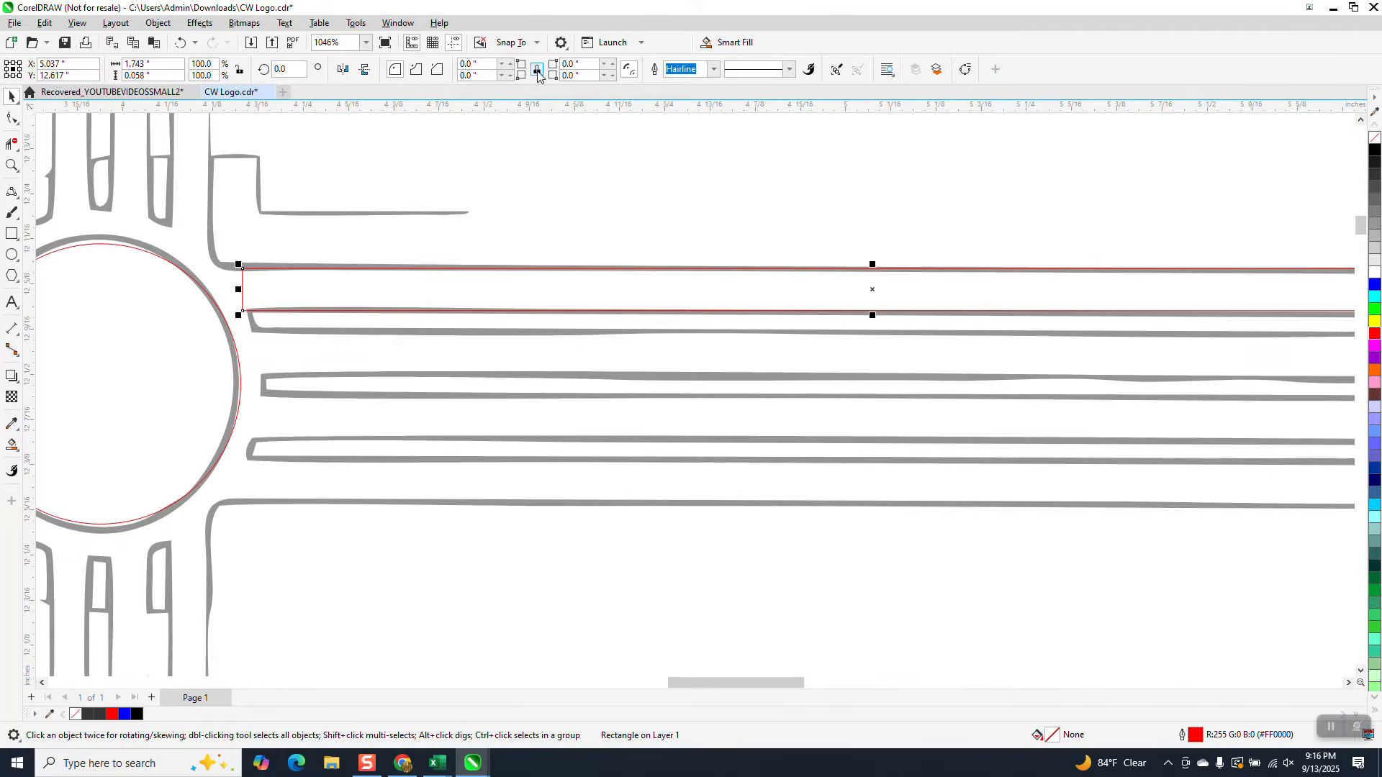
Step: Round the two corners at the rectangle's right end with a 0.03 inch radius, keeping the left corners square
{"action": "scroll", "coordinate": [478, 276], "scroll_direction": "down", "scroll_amount": 2}
{"action": "left_click", "coordinate": [12, 165]}
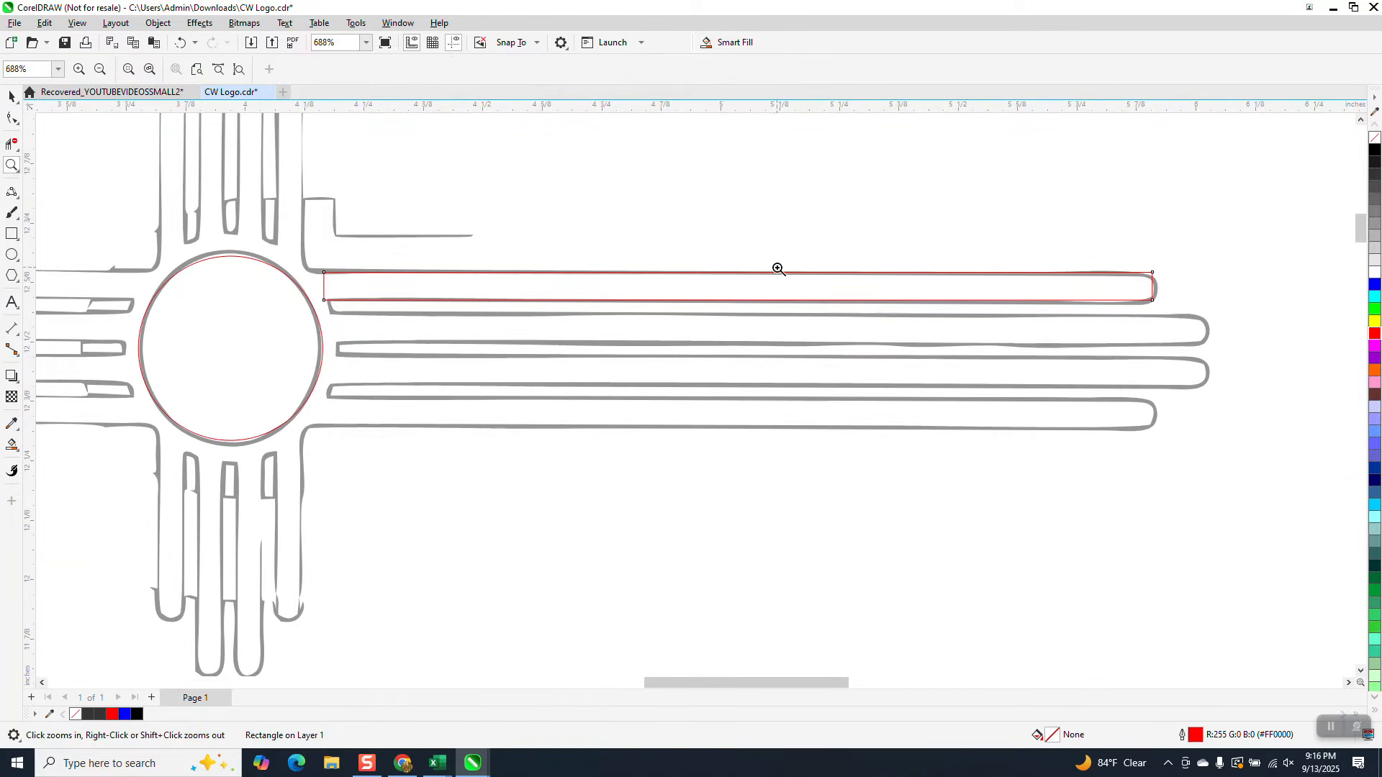
{"action": "left_click_drag", "start_coordinate": [1098, 256], "coordinate": [1278, 365]}
{"action": "left_click", "coordinate": [9, 97]}
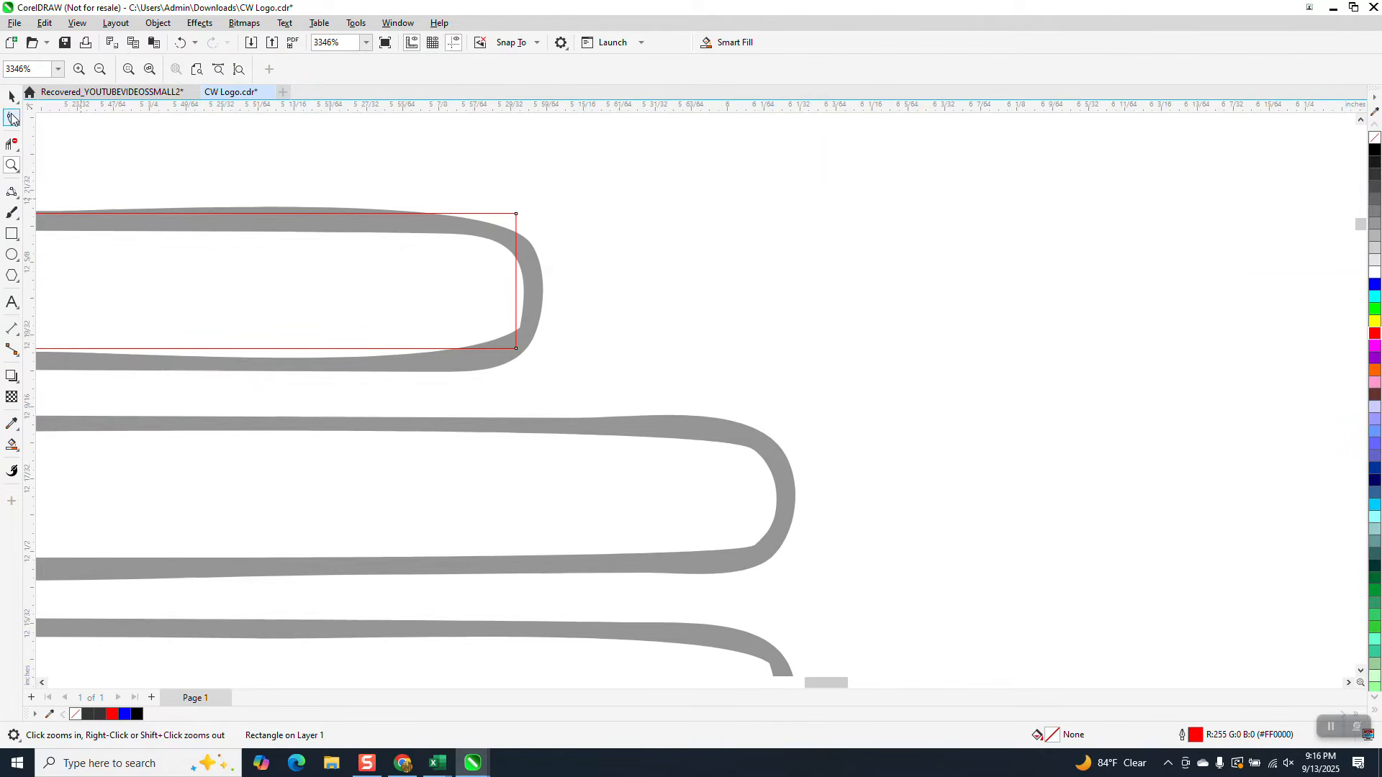
{"action": "left_click", "coordinate": [444, 214]}
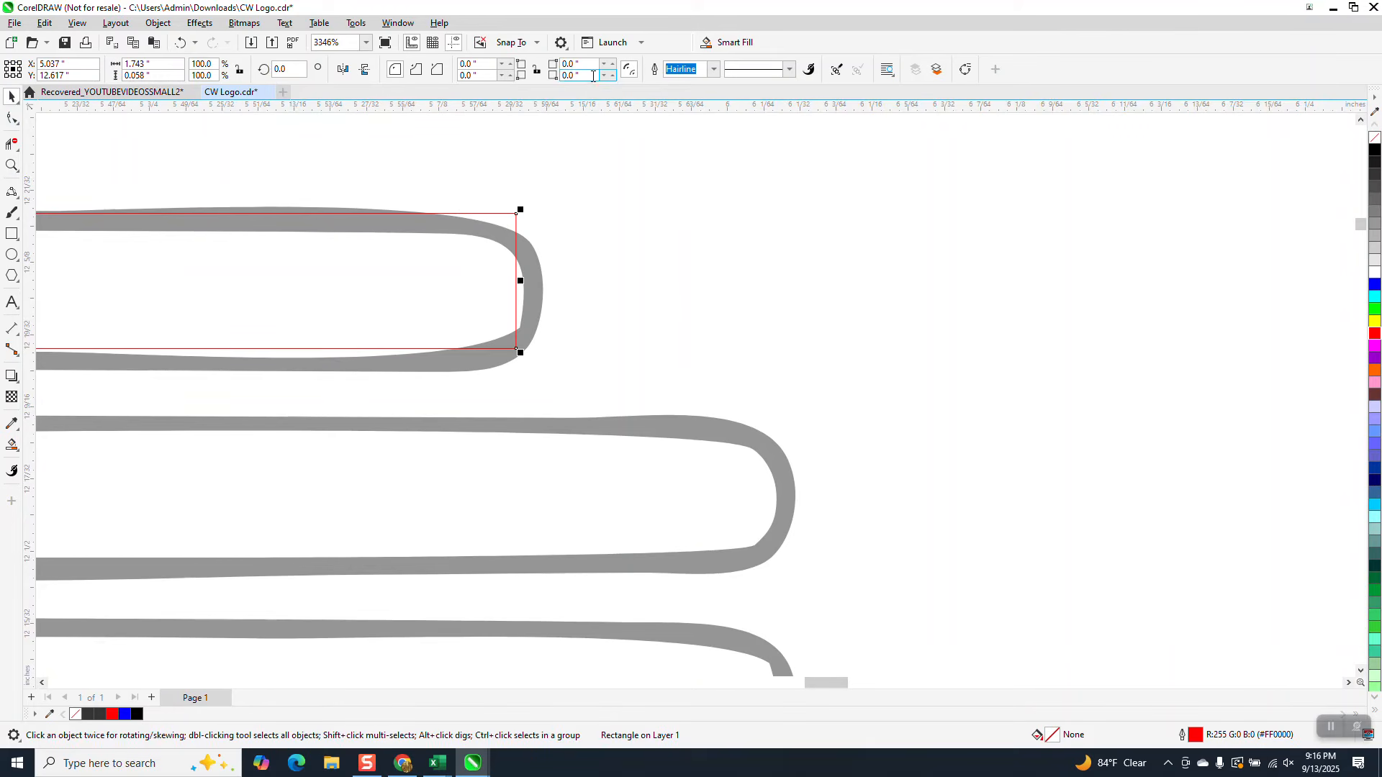
{"action": "left_click", "coordinate": [613, 65]}
{"action": "left_click", "coordinate": [612, 75]}
{"action": "left_click", "coordinate": [612, 75]}
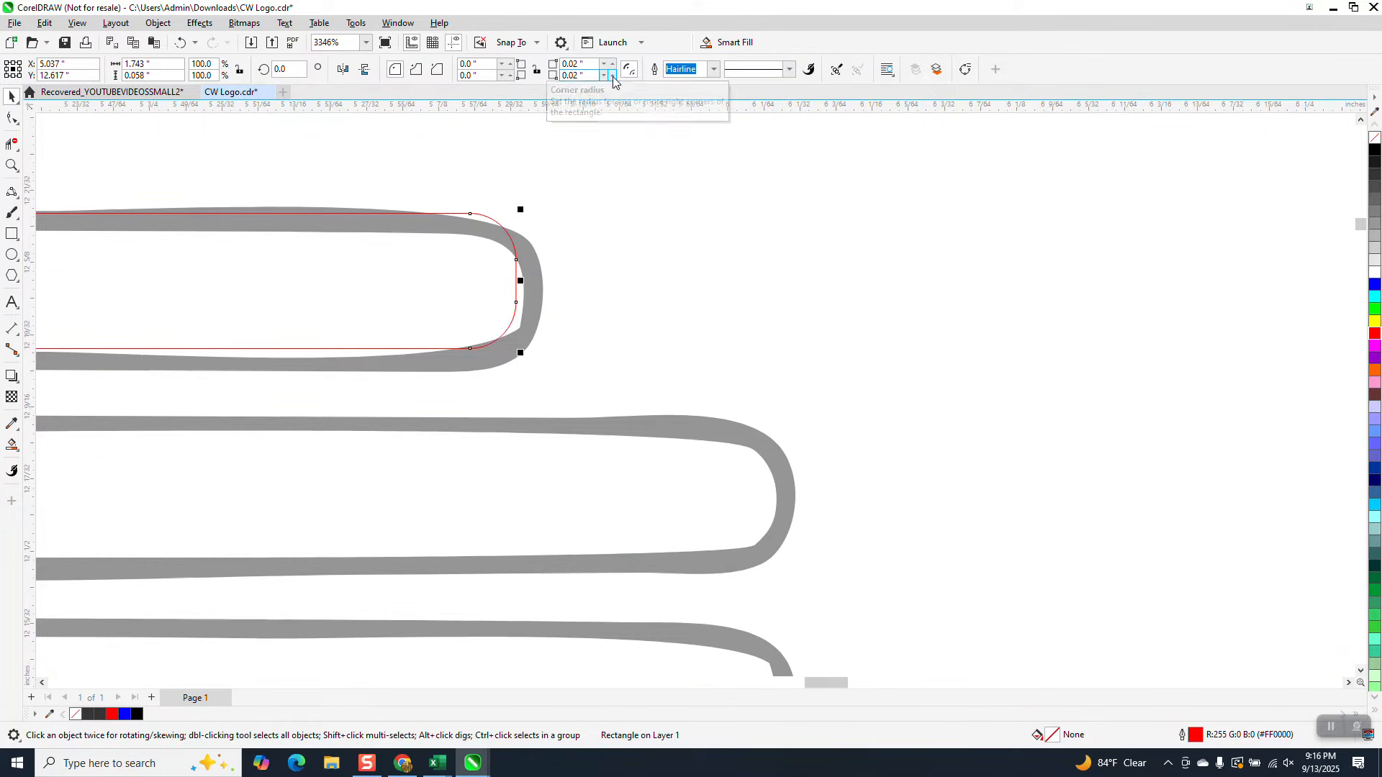
{"action": "left_click", "coordinate": [612, 75]}
{"action": "left_click", "coordinate": [613, 65]}
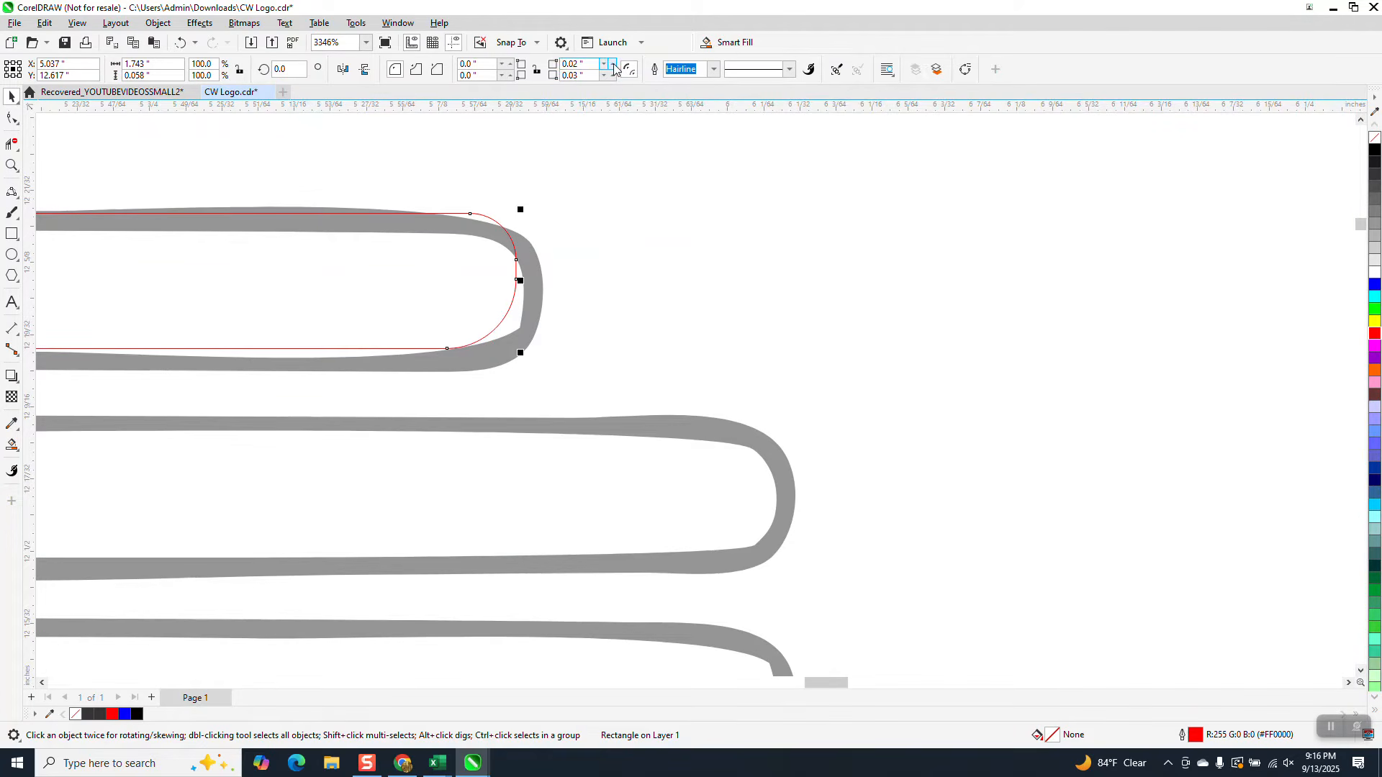
Step: Stretch the rounded bar's right end to a width of about 1.754 inches and place a copy 0.26 inch lower over the lowest ray
{"action": "scroll", "coordinate": [698, 262], "scroll_direction": "down", "scroll_amount": 3}
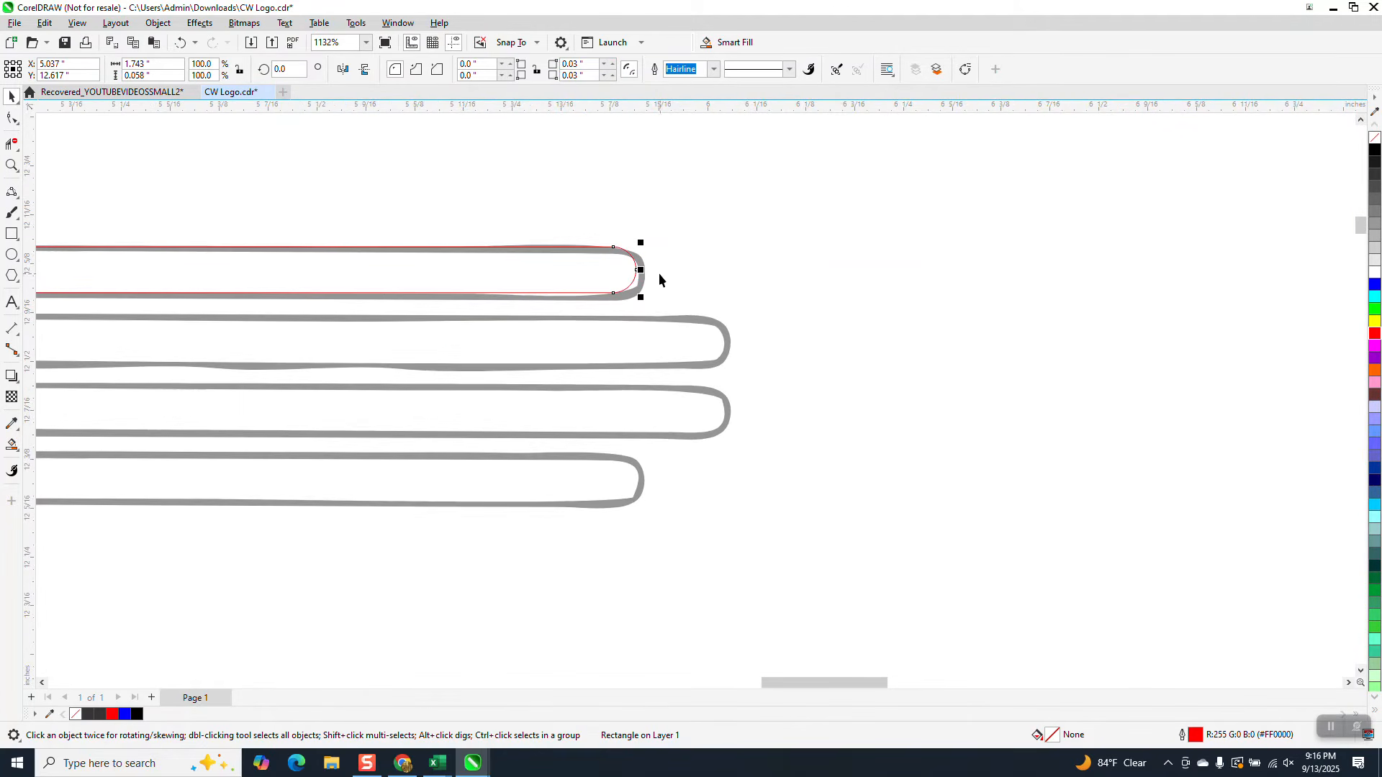
{"action": "left_click_drag", "start_coordinate": [641, 270], "coordinate": [649, 270]}
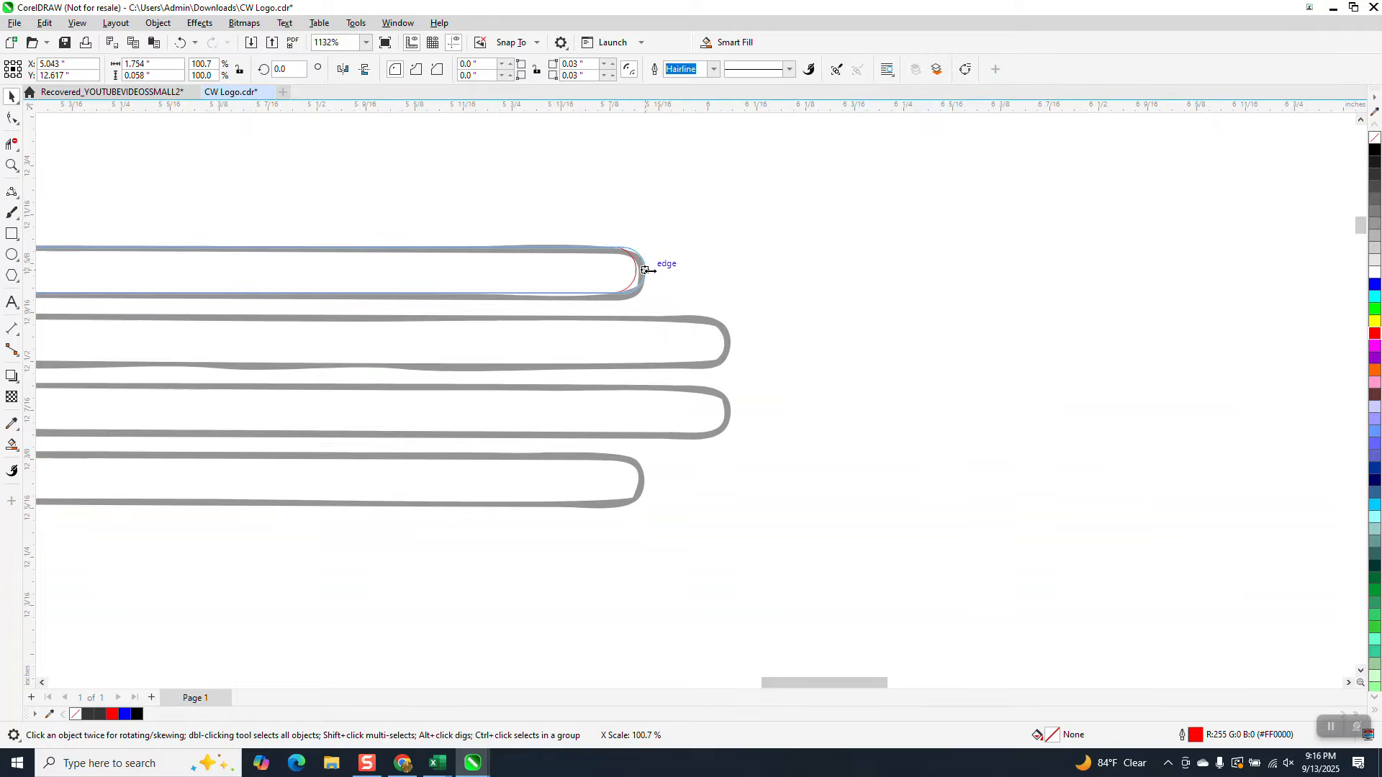
{"action": "scroll", "coordinate": [774, 301], "scroll_direction": "down", "scroll_amount": 2}
{"action": "scroll", "coordinate": [767, 301], "scroll_direction": "down", "scroll_amount": 2}
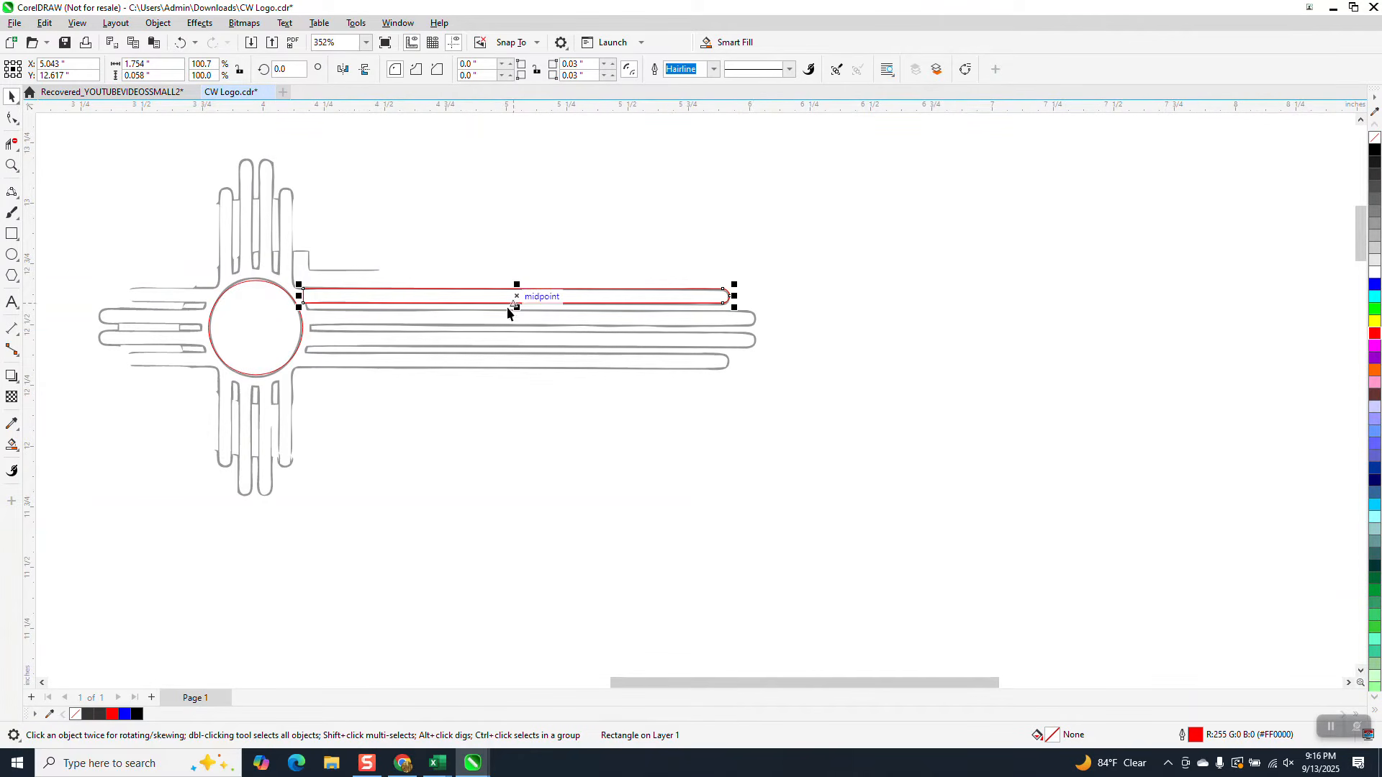
{"action": "left_click_drag", "start_coordinate": [515, 301], "coordinate": [525, 360]}
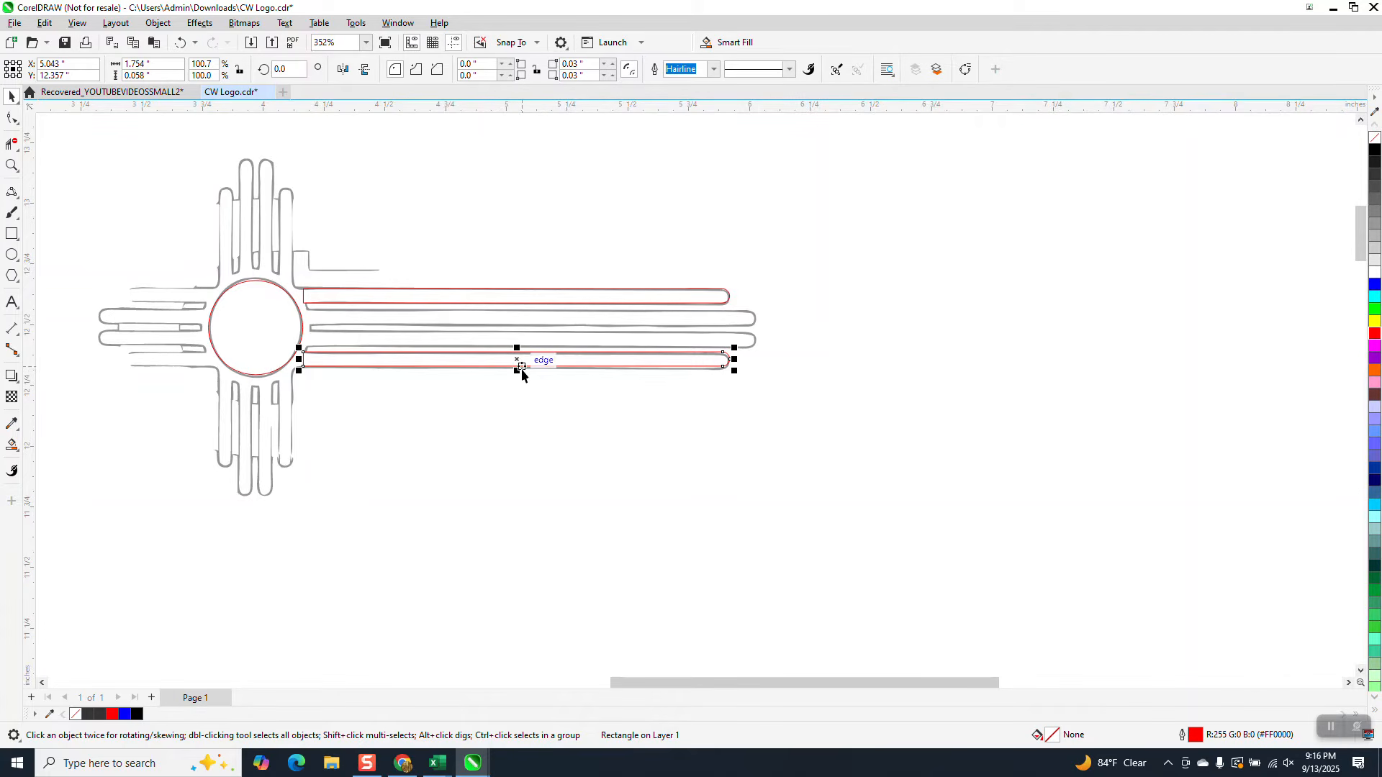
Step: Blend the upper and lower bars with 2 intermediate steps
{"action": "left_click", "coordinate": [304, 303], "text": "shift"}
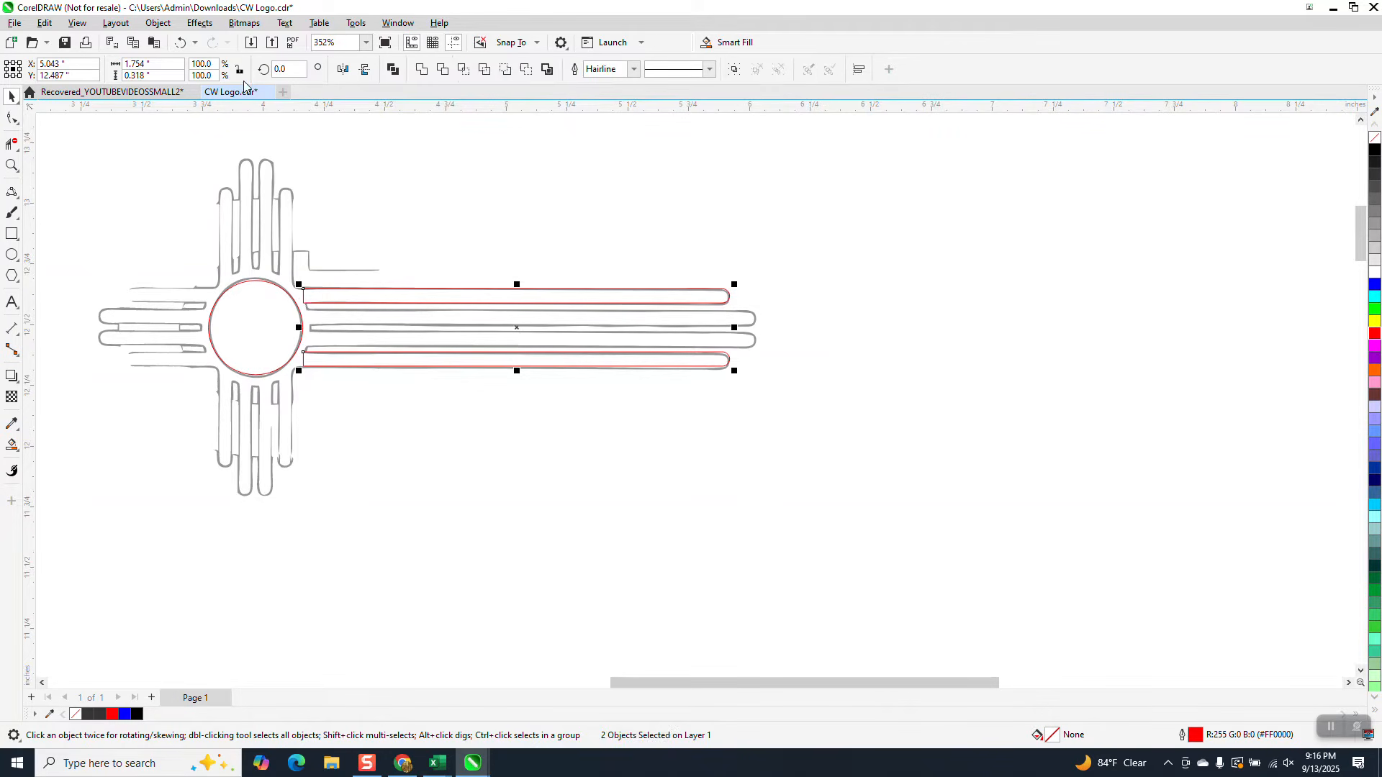
{"action": "left_click", "coordinate": [209, 26]}
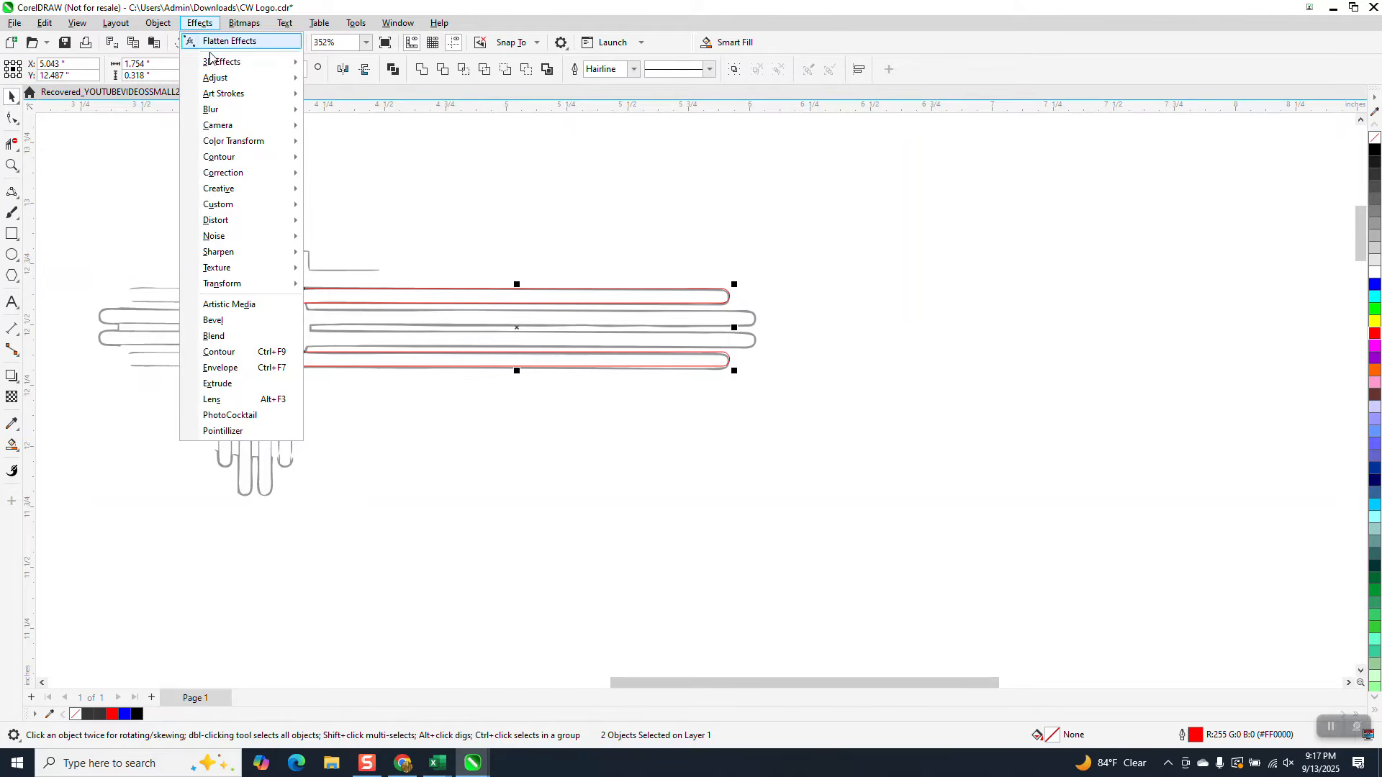
{"action": "left_click", "coordinate": [233, 344]}
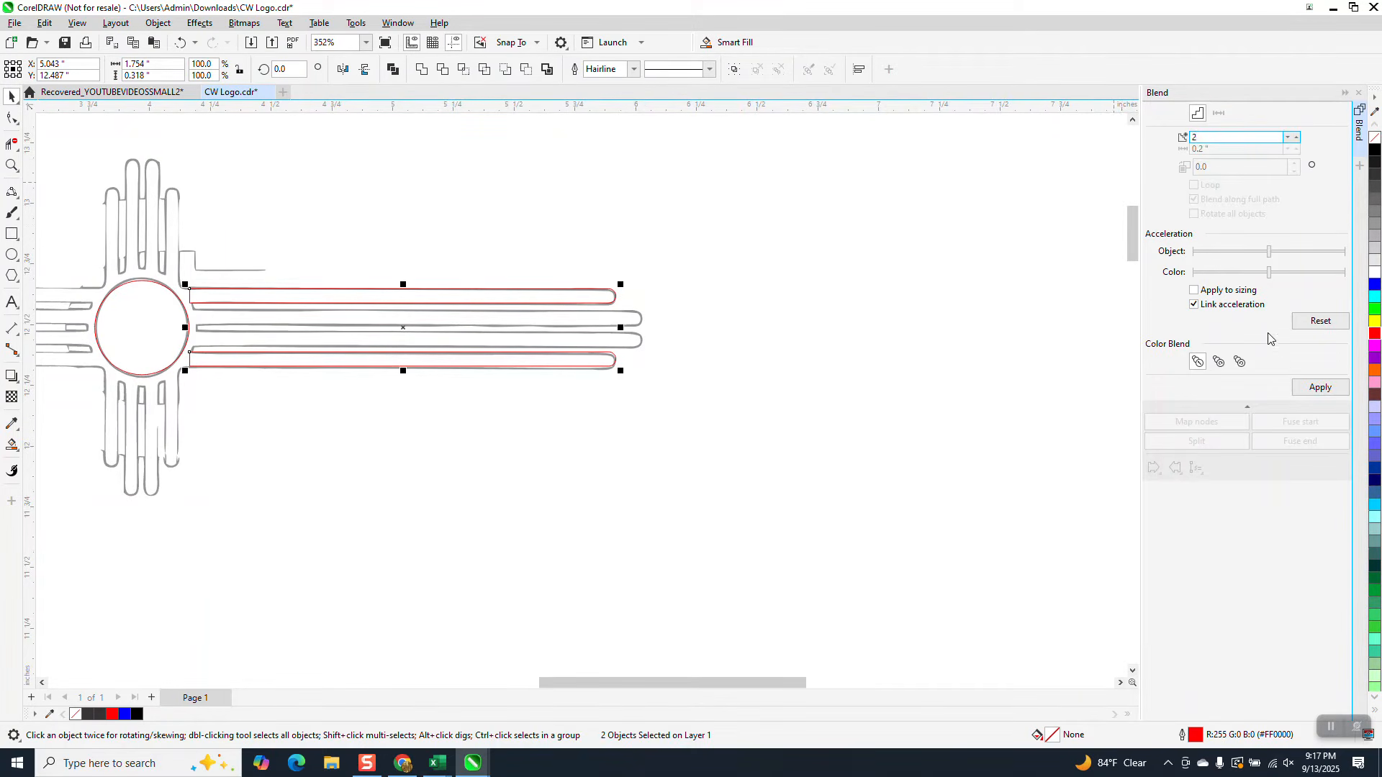
{"action": "left_click", "coordinate": [1320, 388]}
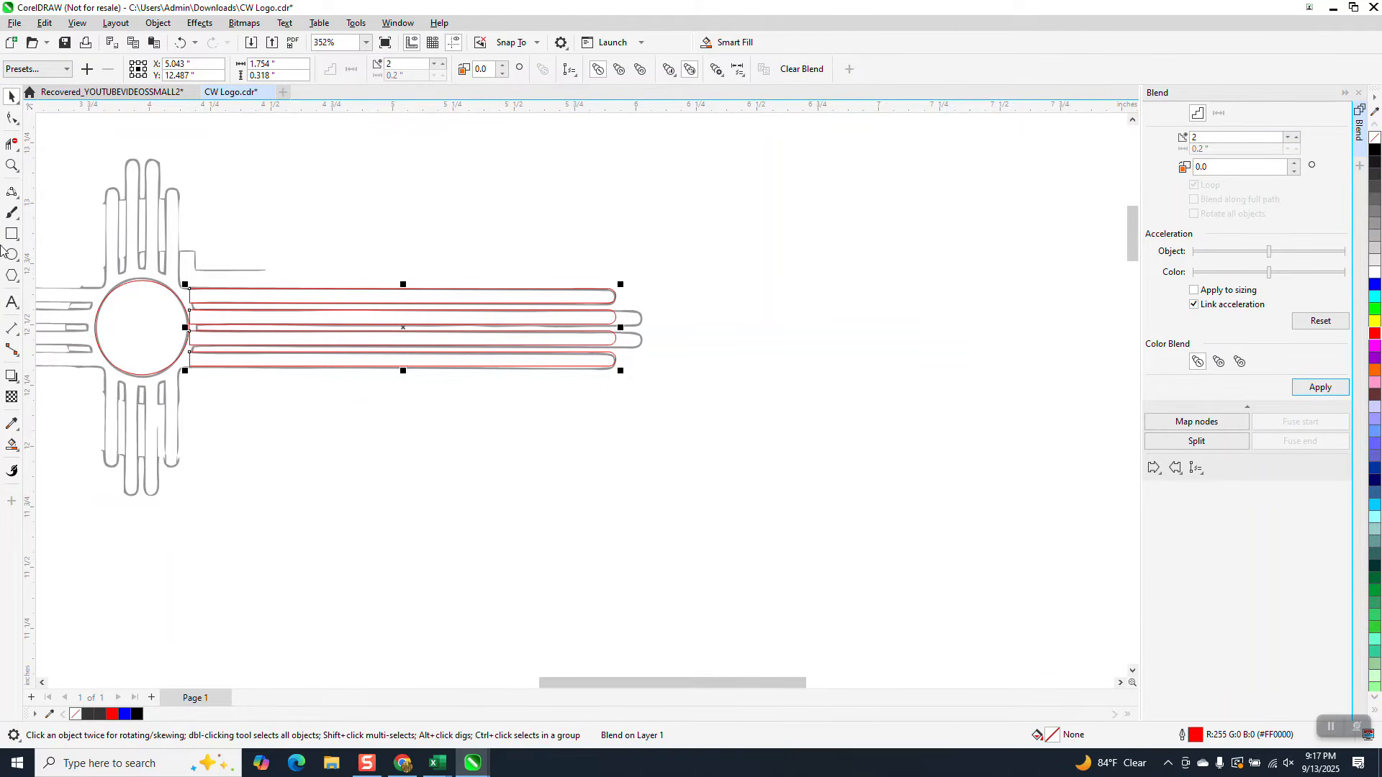
Step: Break the blend of the four bars apart into separate objects
{"action": "left_click", "coordinate": [12, 166]}
{"action": "left_click_drag", "start_coordinate": [581, 365], "coordinate": [770, 428]}
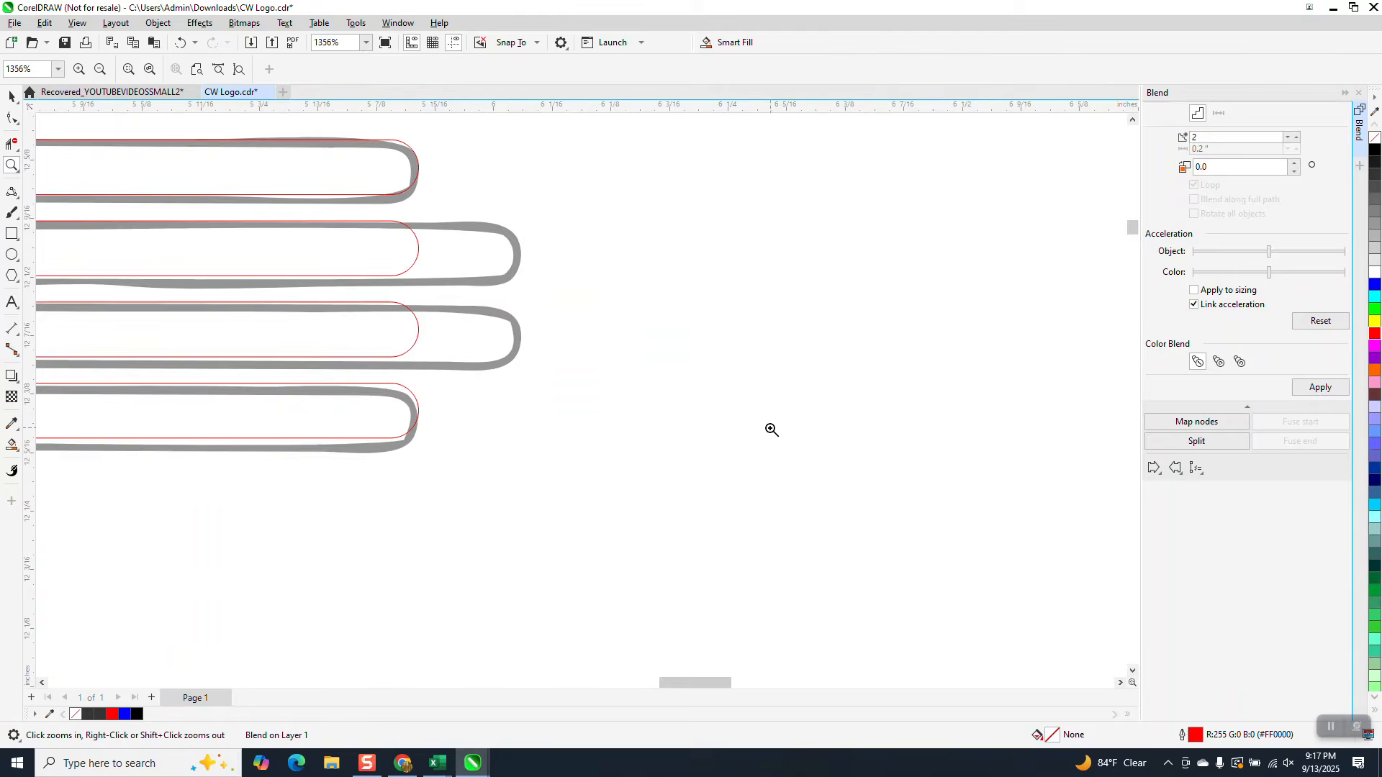
{"action": "scroll", "coordinate": [280, 287], "scroll_direction": "down", "scroll_amount": 2}
{"action": "left_click", "coordinate": [13, 97]}
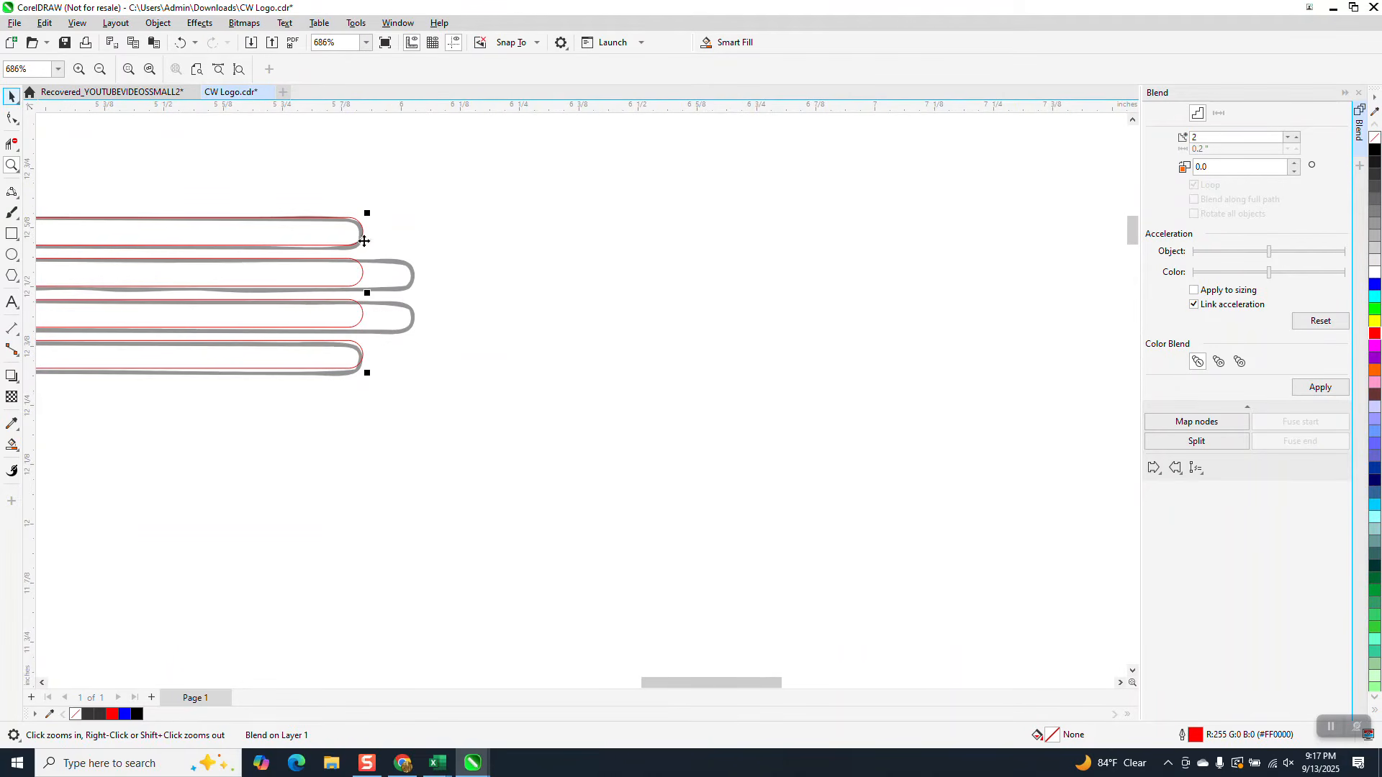
{"action": "left_click", "coordinate": [520, 333]}
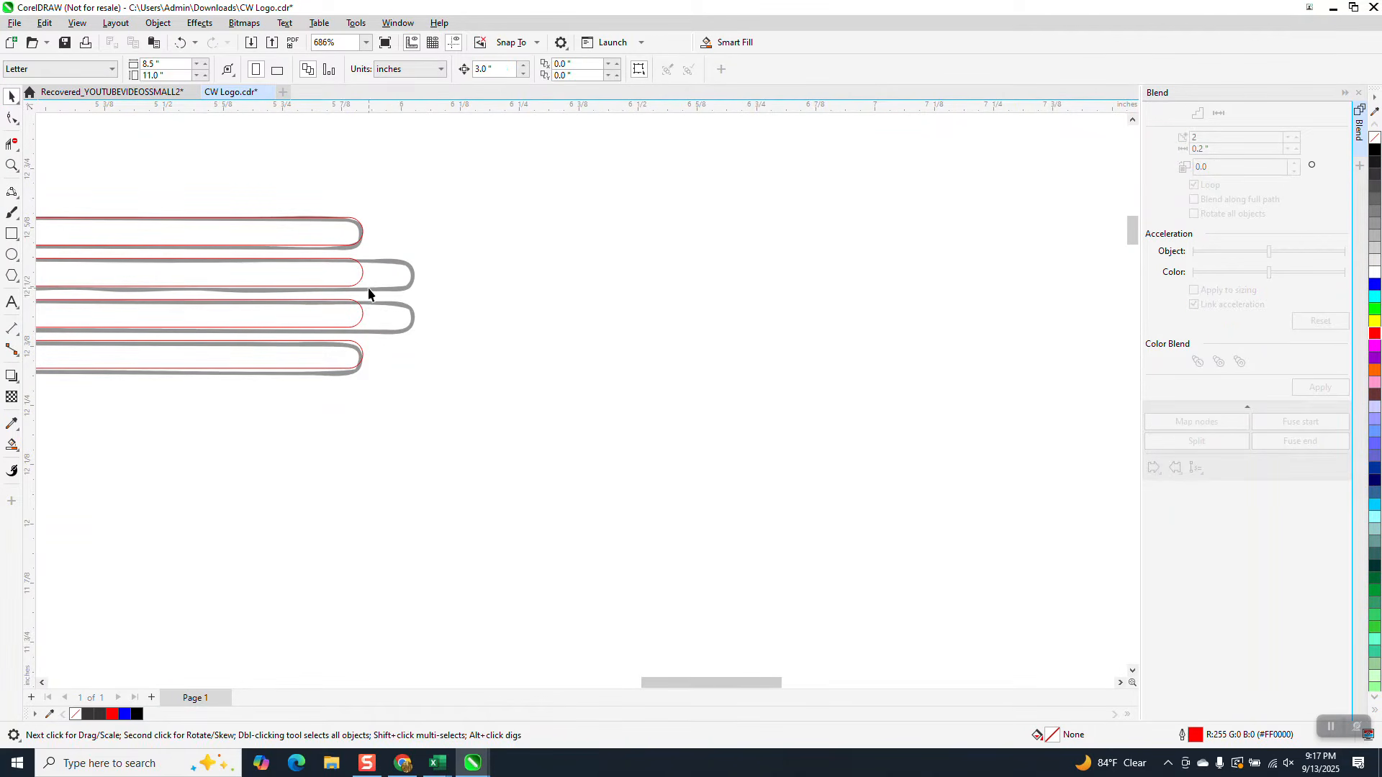
{"action": "left_click", "coordinate": [360, 286]}
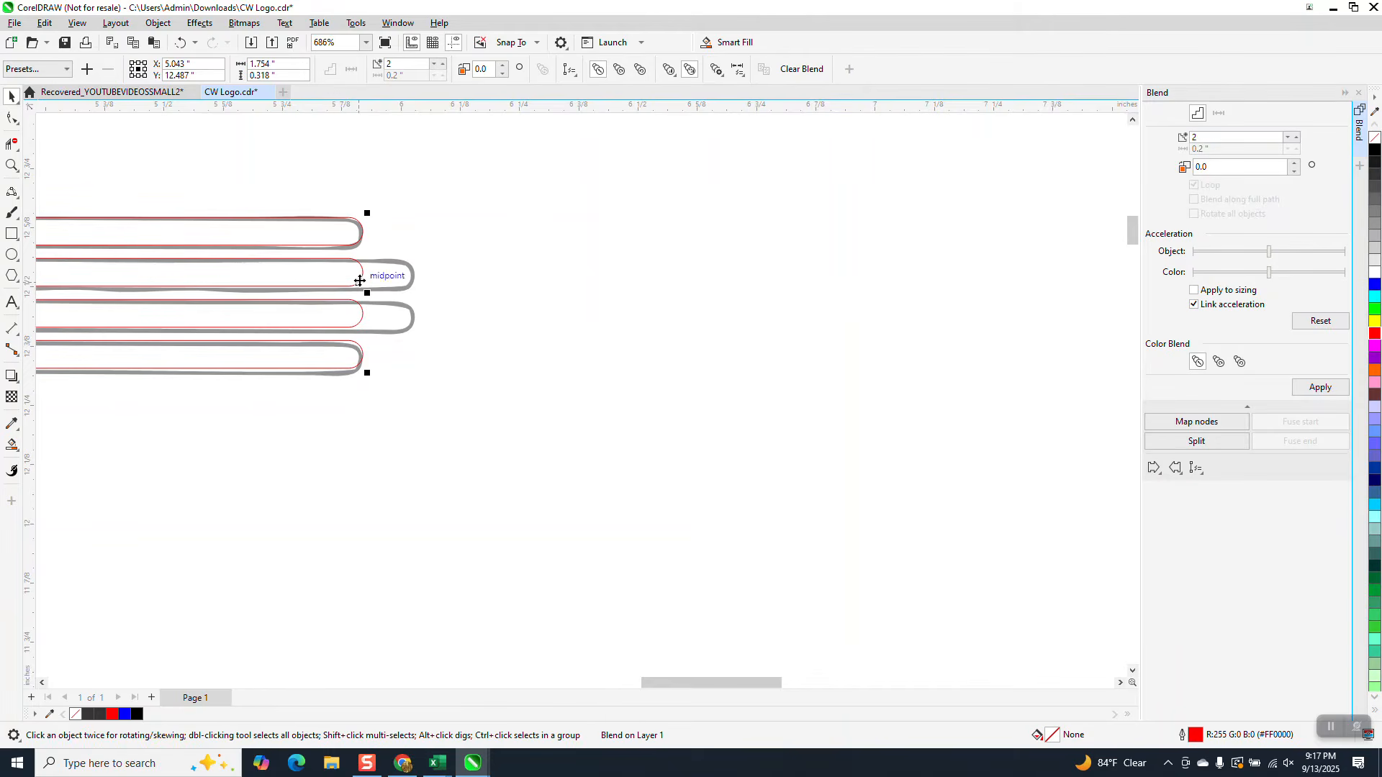
{"action": "left_click", "coordinate": [157, 22]}
{"action": "left_click", "coordinate": [195, 356]}
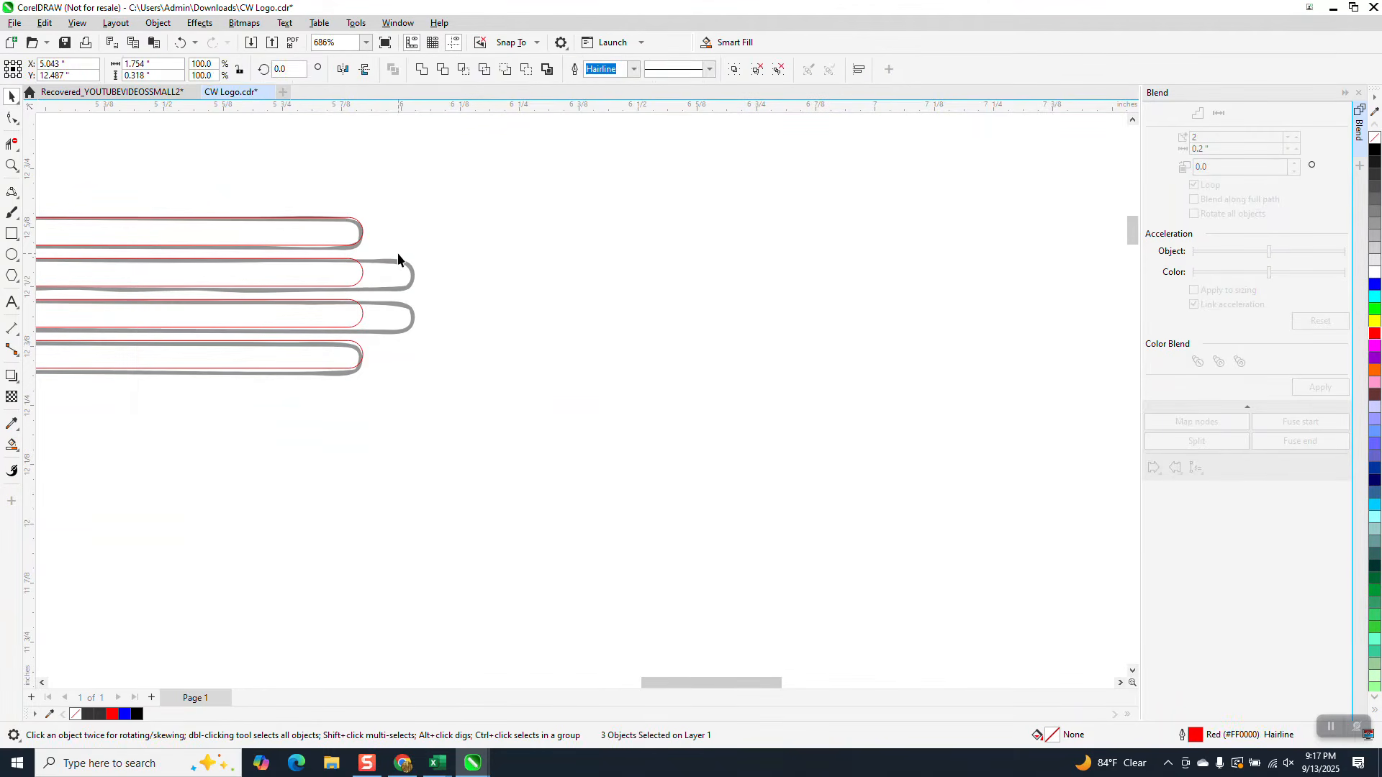
Step: Stretch the group of two middle bars to the right to about 1.862 inches wide, matching the longer traced rays
{"action": "left_click", "coordinate": [369, 278]}
{"action": "left_click", "coordinate": [364, 281]}
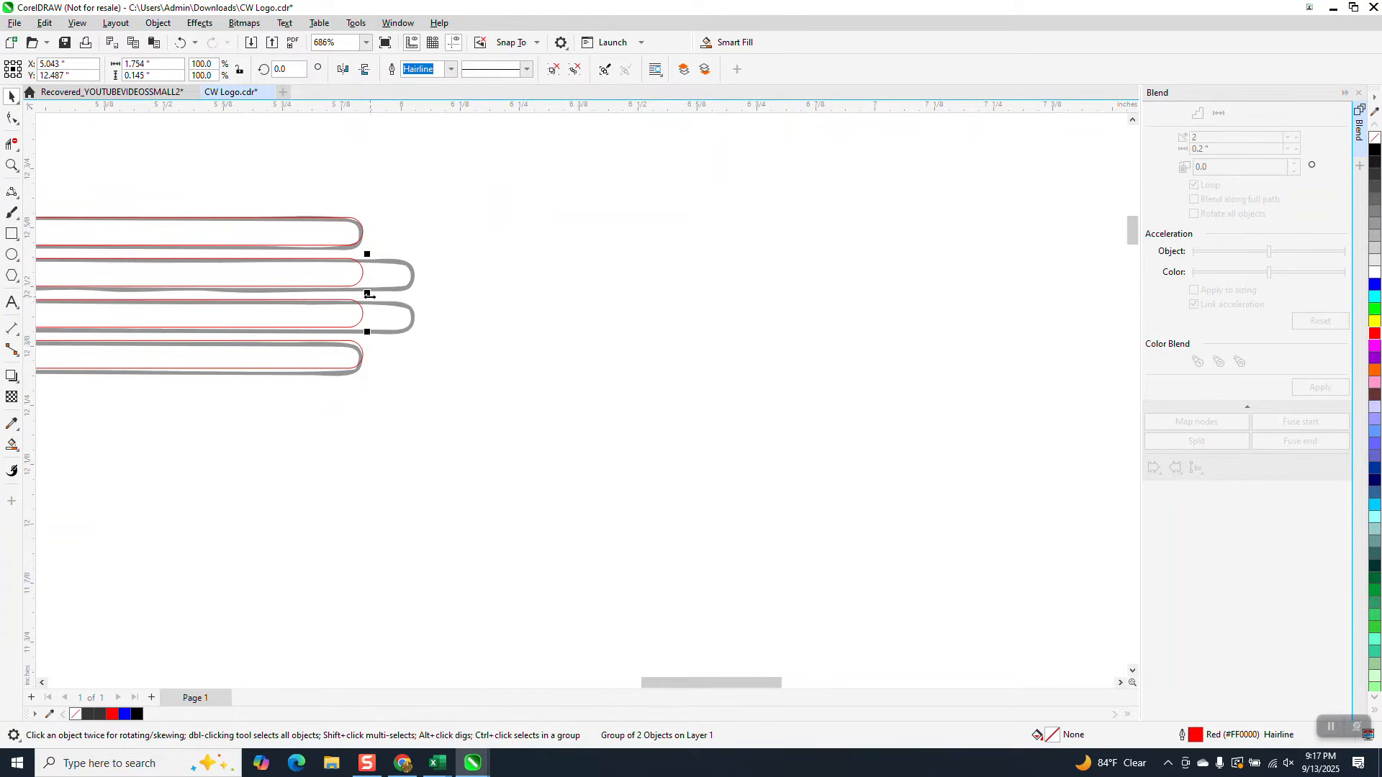
{"action": "left_click_drag", "start_coordinate": [368, 296], "coordinate": [417, 298]}
{"action": "scroll", "coordinate": [652, 372], "scroll_direction": "down", "scroll_amount": 3}
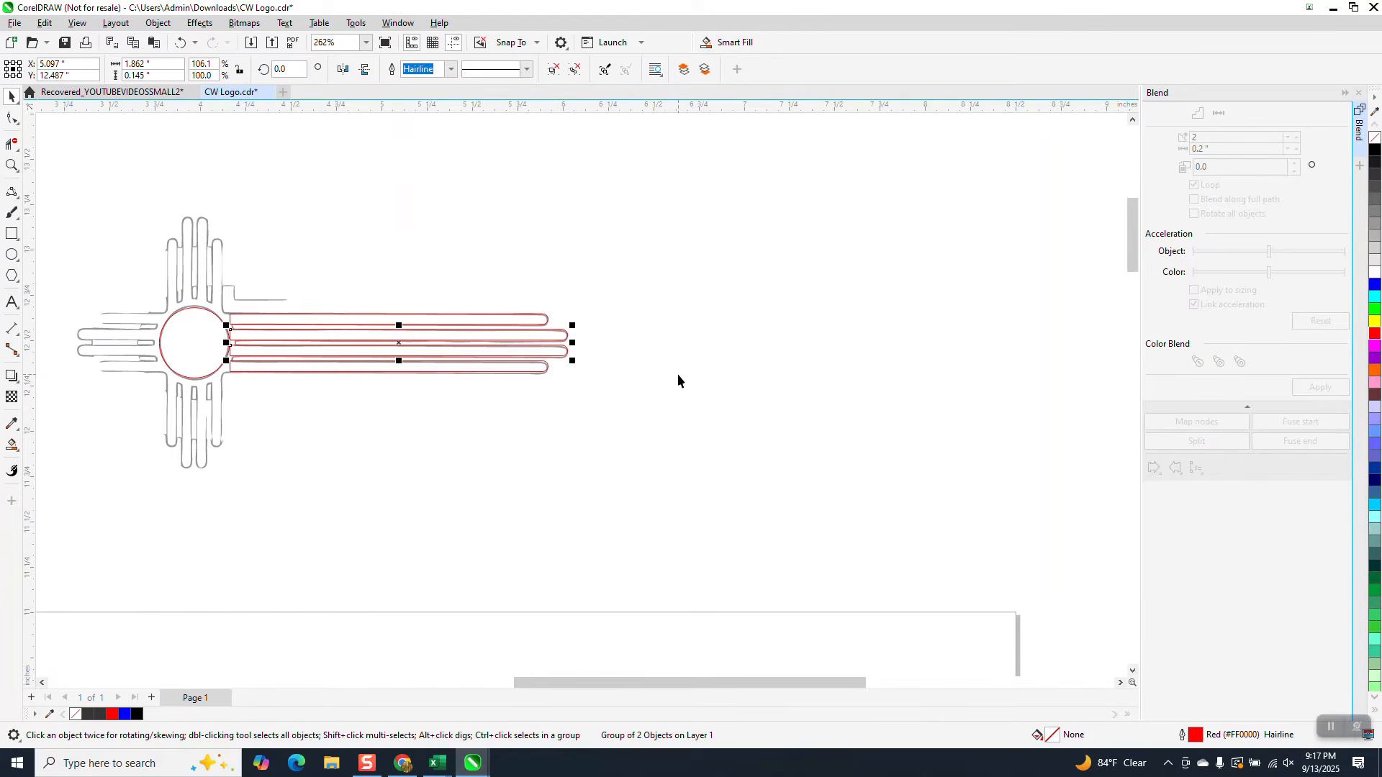
{"action": "left_click", "coordinate": [229, 288]}
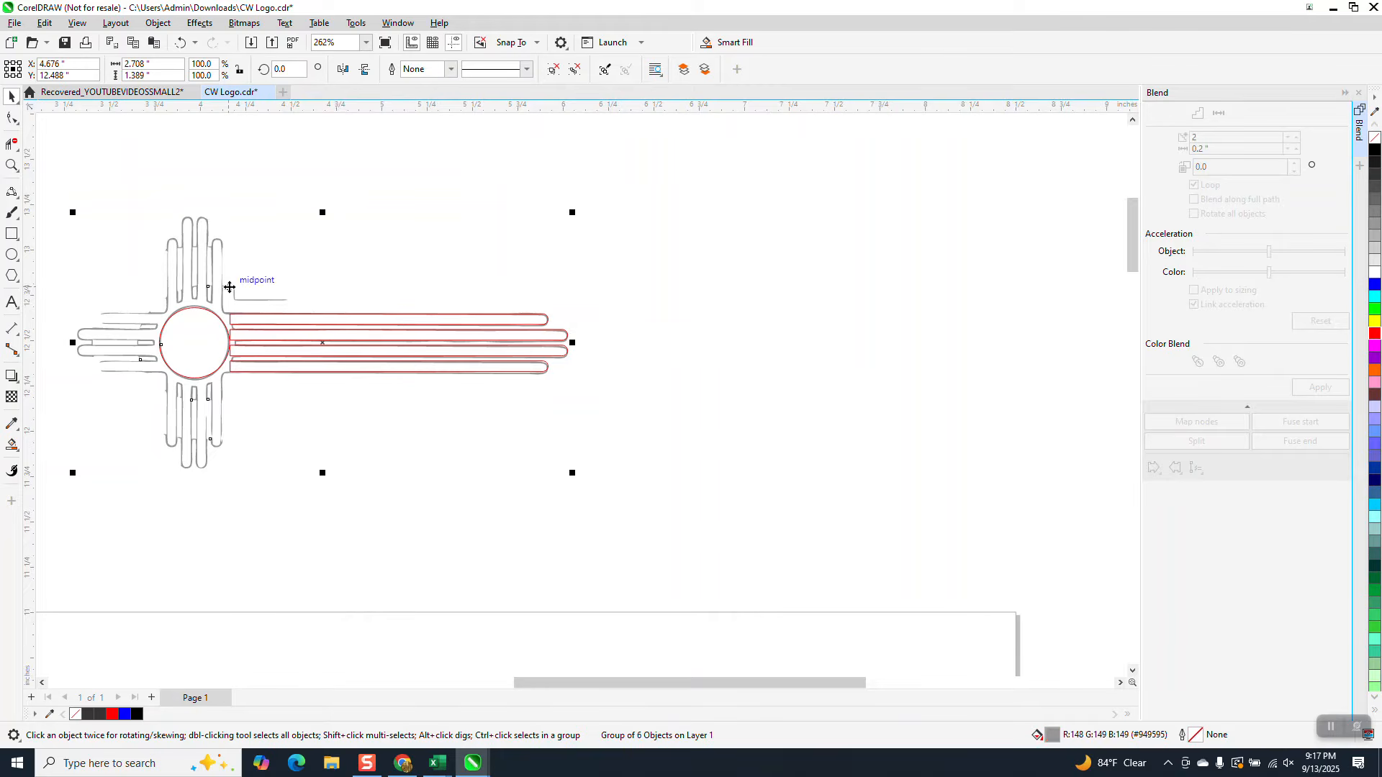
{"action": "left_click_drag", "start_coordinate": [229, 288], "coordinate": [240, 338]}
{"action": "key", "text": "ctrl+z"}
Step: Group the four red bars and mirror a duplicate of the group horizontally
{"action": "left_click_drag", "start_coordinate": [445, 410], "coordinate": [577, 431]}
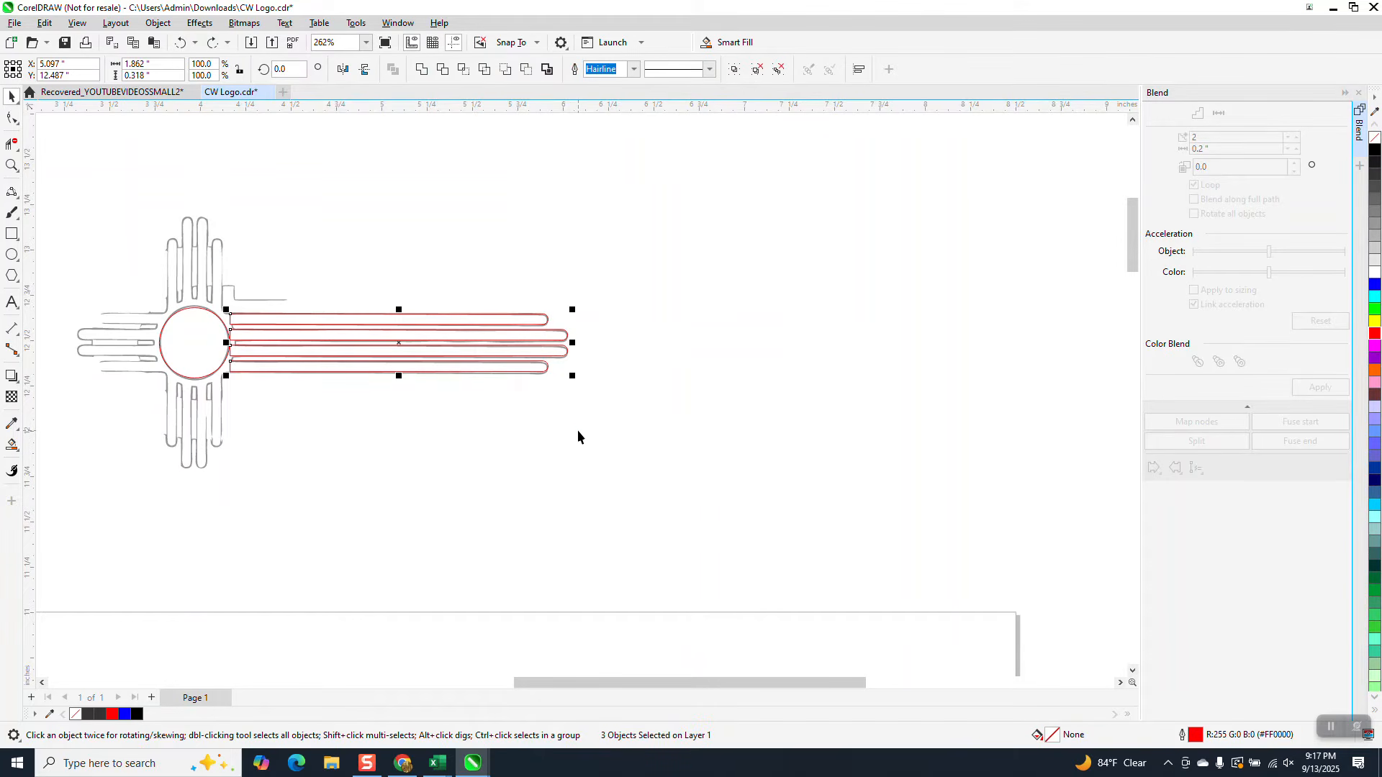
{"action": "key", "text": "ctrl+g"}
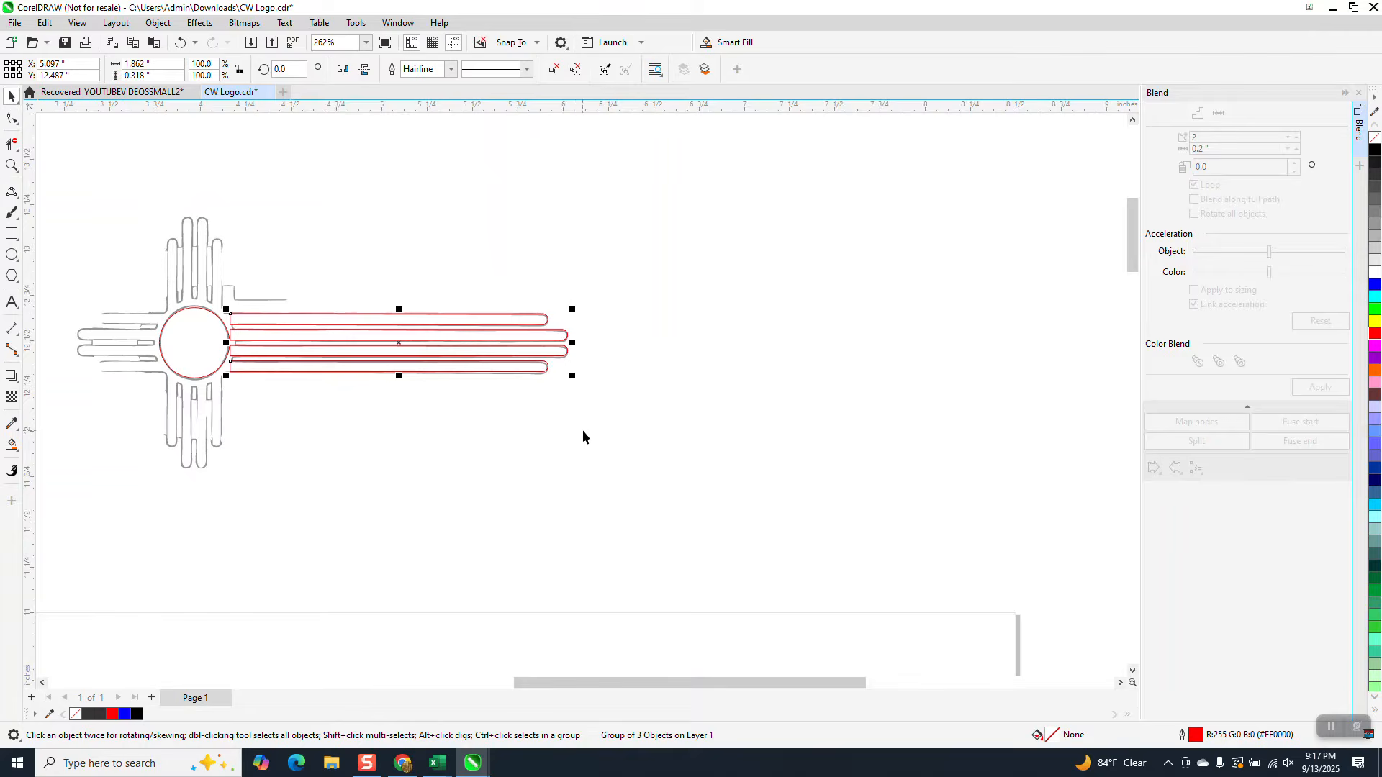
{"action": "scroll", "coordinate": [582, 429], "scroll_direction": "down", "scroll_amount": 1}
{"action": "left_click", "coordinate": [342, 68]}
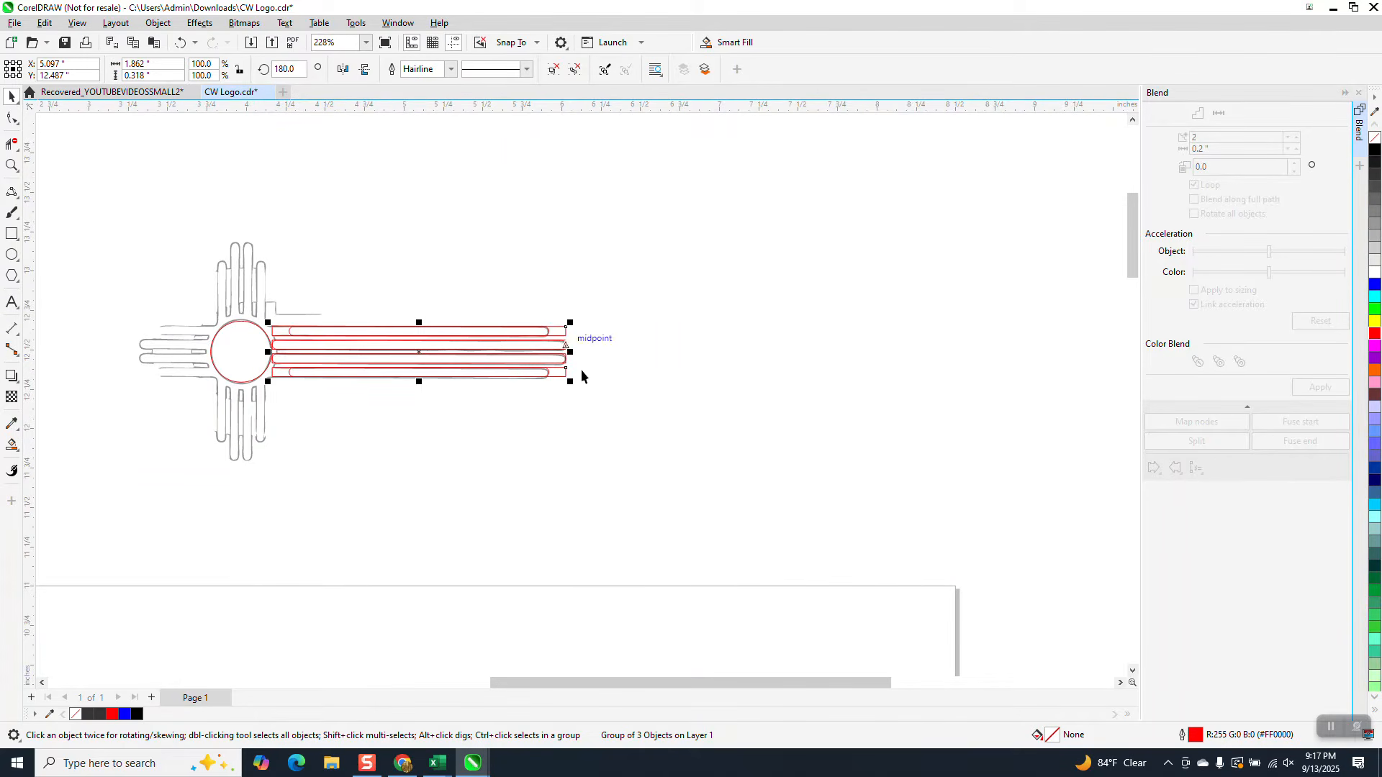
Step: Give the mirrored bar group a black outline and place its rounded ends over the traced rays on the circle's left side
{"action": "scroll", "coordinate": [727, 500], "scroll_direction": "down", "scroll_amount": 3}
{"action": "left_click_drag", "start_coordinate": [613, 412], "coordinate": [691, 490]}
{"action": "right_click", "coordinate": [1375, 149]}
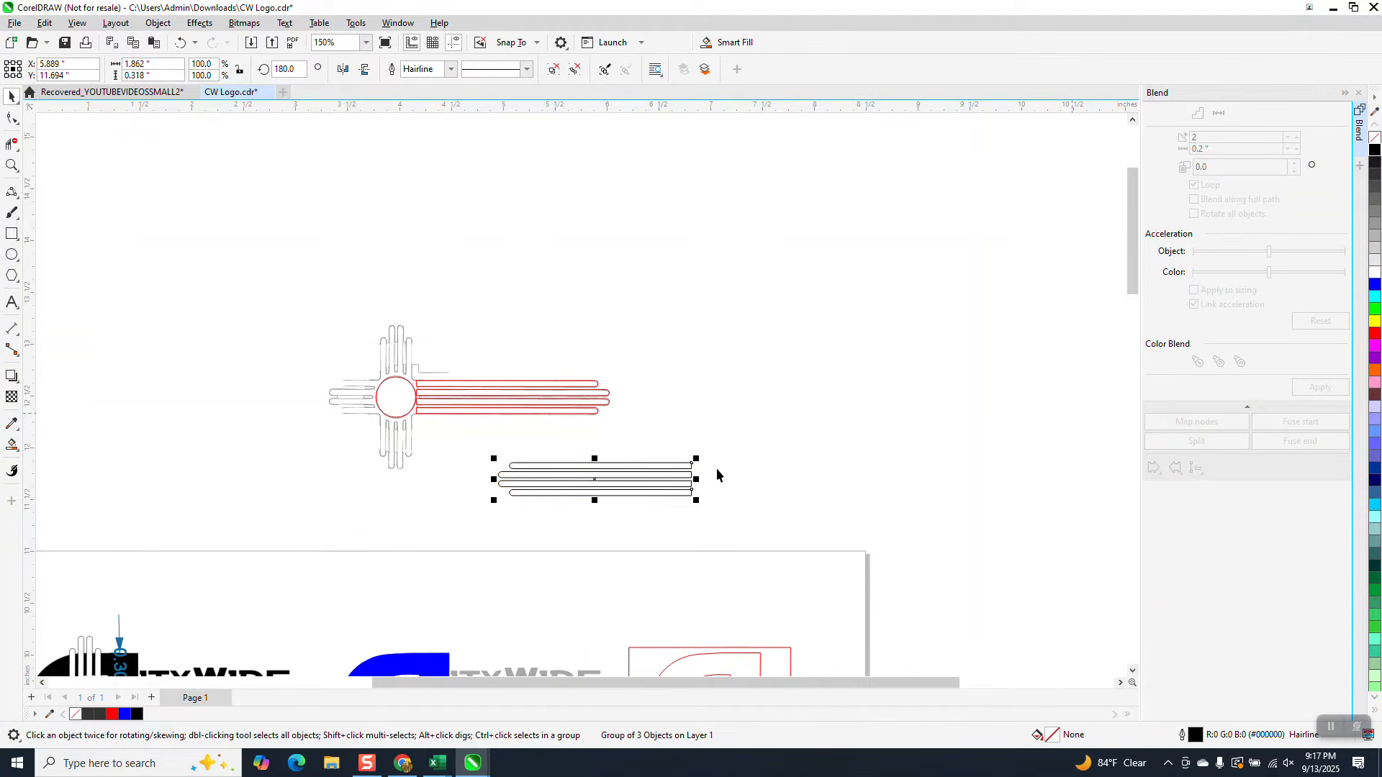
{"action": "left_click_drag", "start_coordinate": [498, 479], "coordinate": [333, 400]}
Step: Ungroup the black mirrored bars so the upper bar, lower bar and middle pair can be edited separately
{"action": "key", "text": "z"}
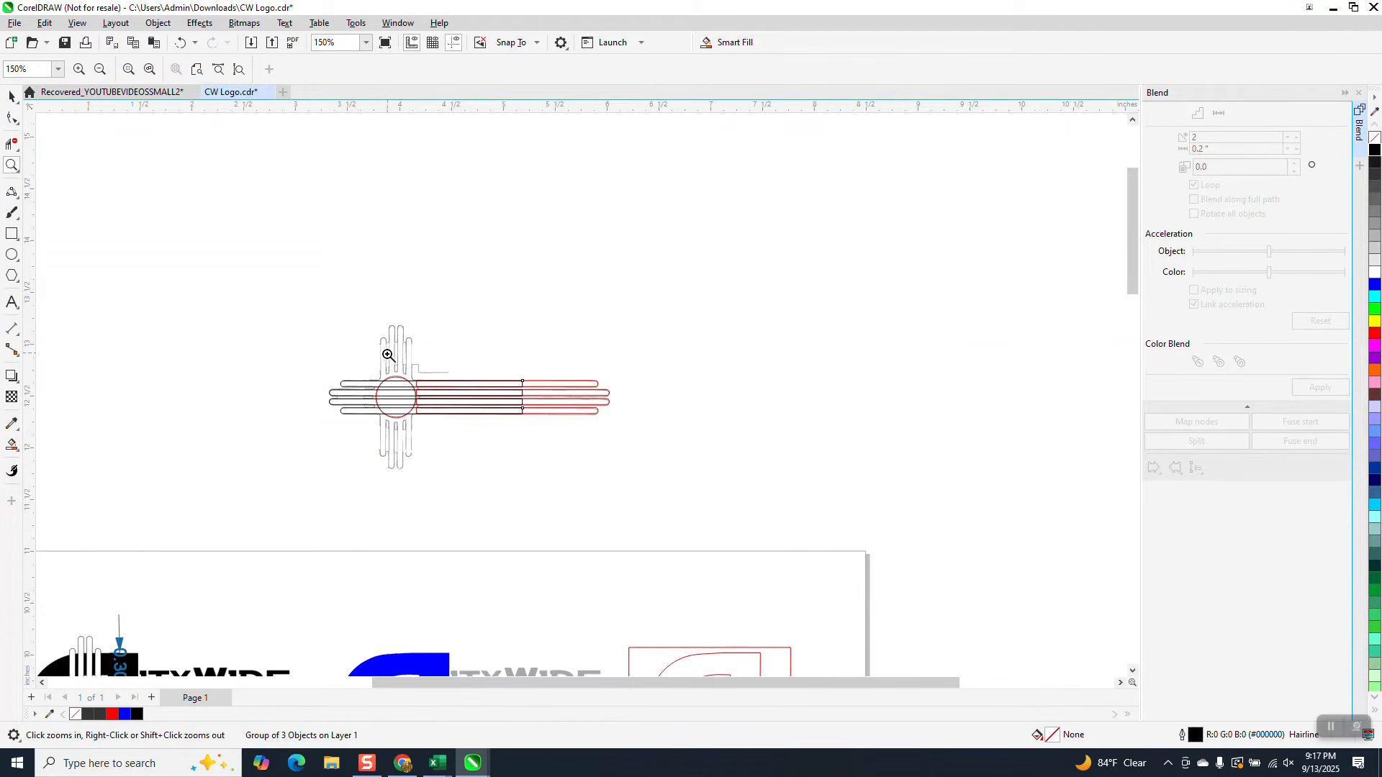
{"action": "left_click_drag", "start_coordinate": [388, 355], "coordinate": [617, 454]}
{"action": "scroll", "coordinate": [680, 345], "scroll_direction": "down", "scroll_amount": 1}
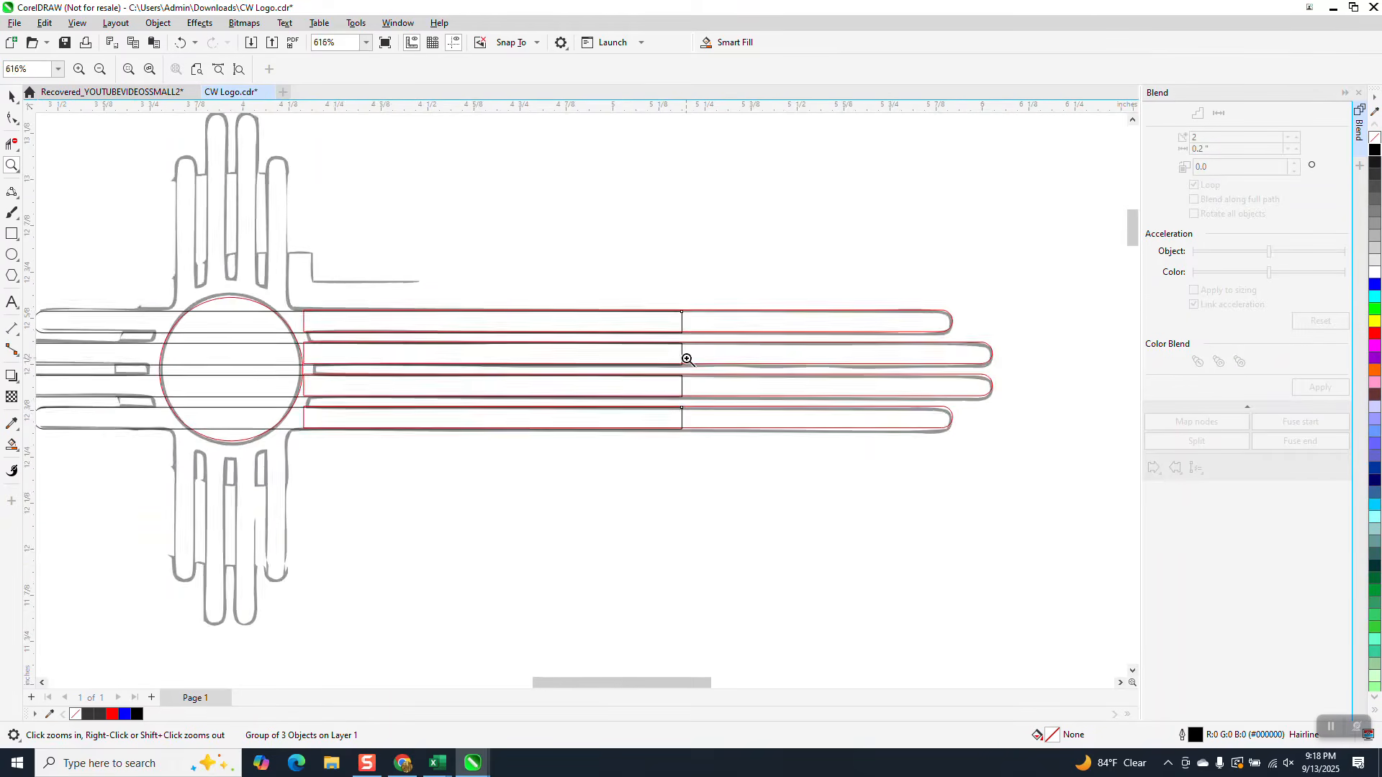
{"action": "scroll", "coordinate": [688, 359], "scroll_direction": "down", "scroll_amount": 2}
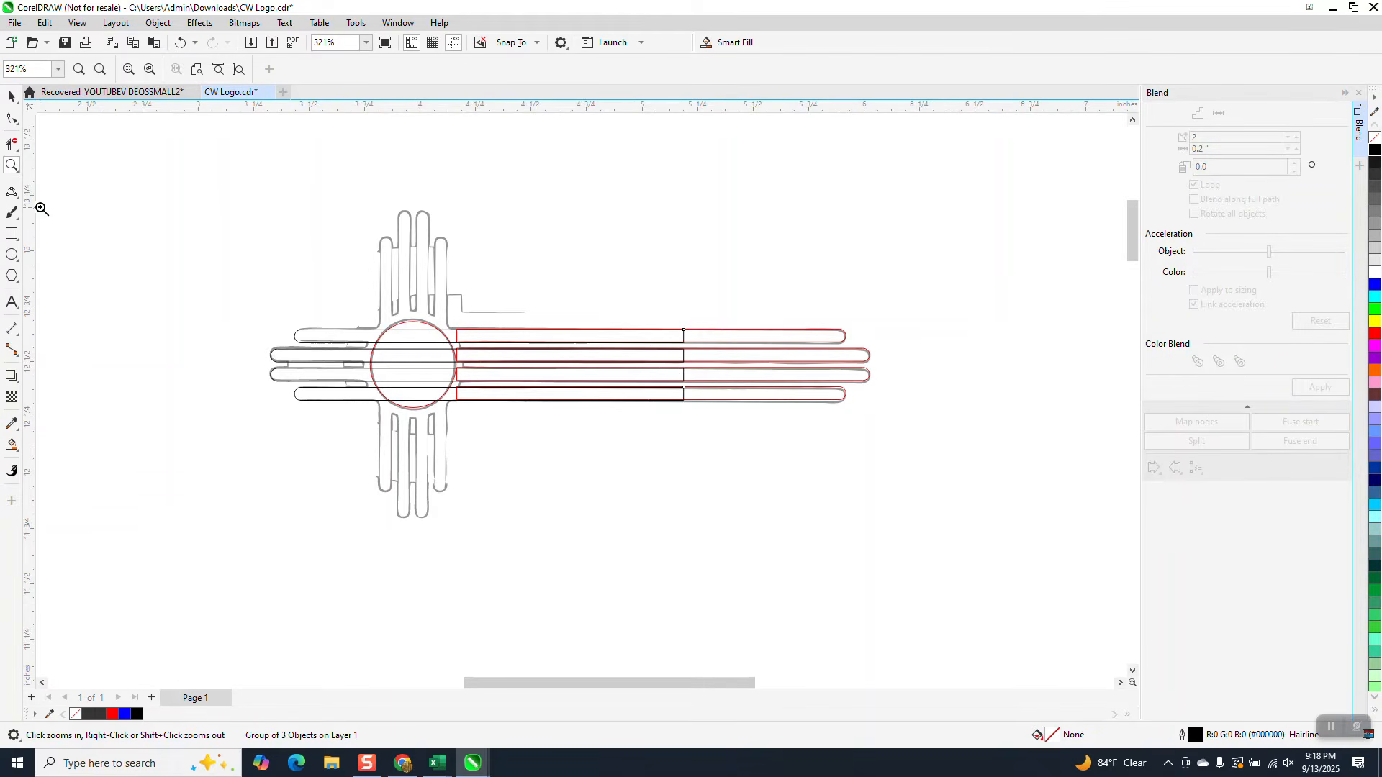
{"action": "left_click_drag", "start_coordinate": [336, 275], "coordinate": [780, 471]}
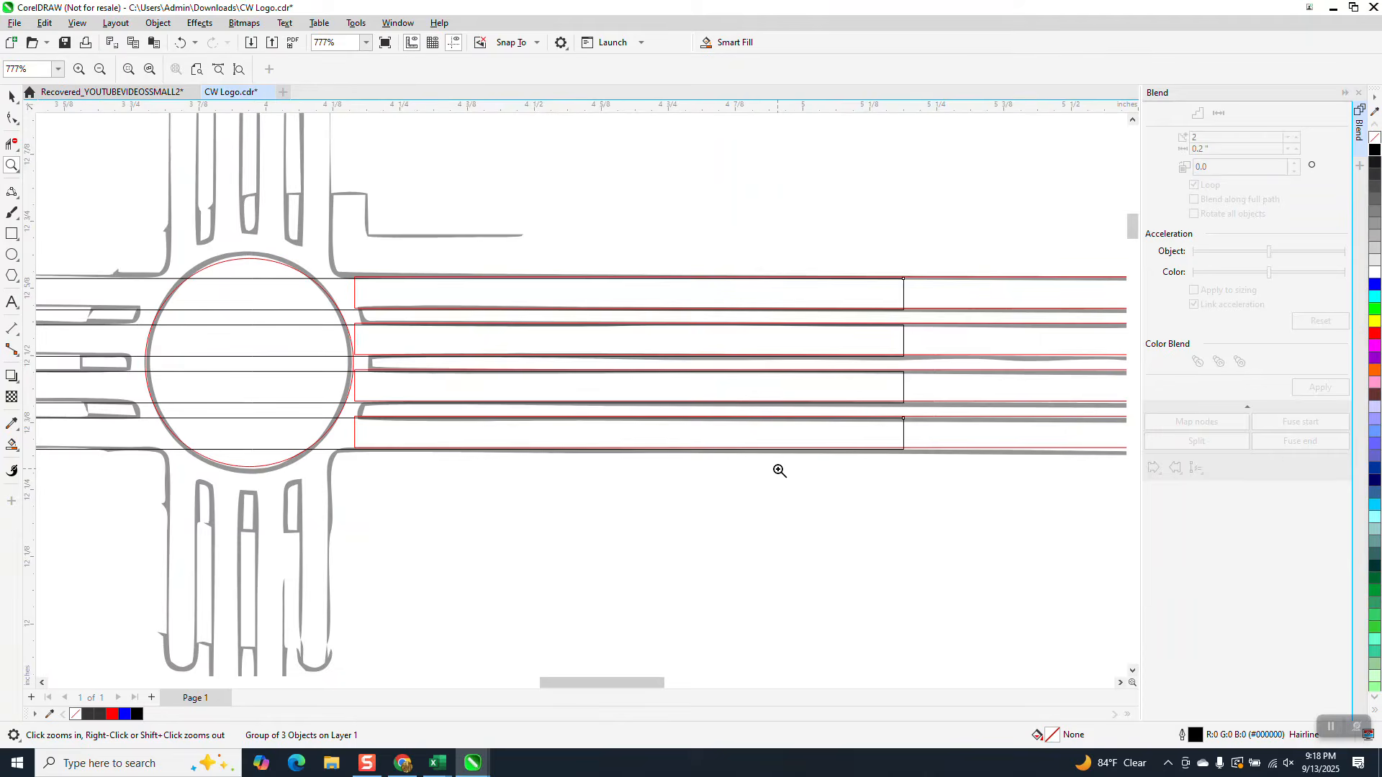
{"action": "scroll", "coordinate": [780, 471], "scroll_direction": "down", "scroll_amount": 1}
{"action": "left_click", "coordinate": [13, 96]}
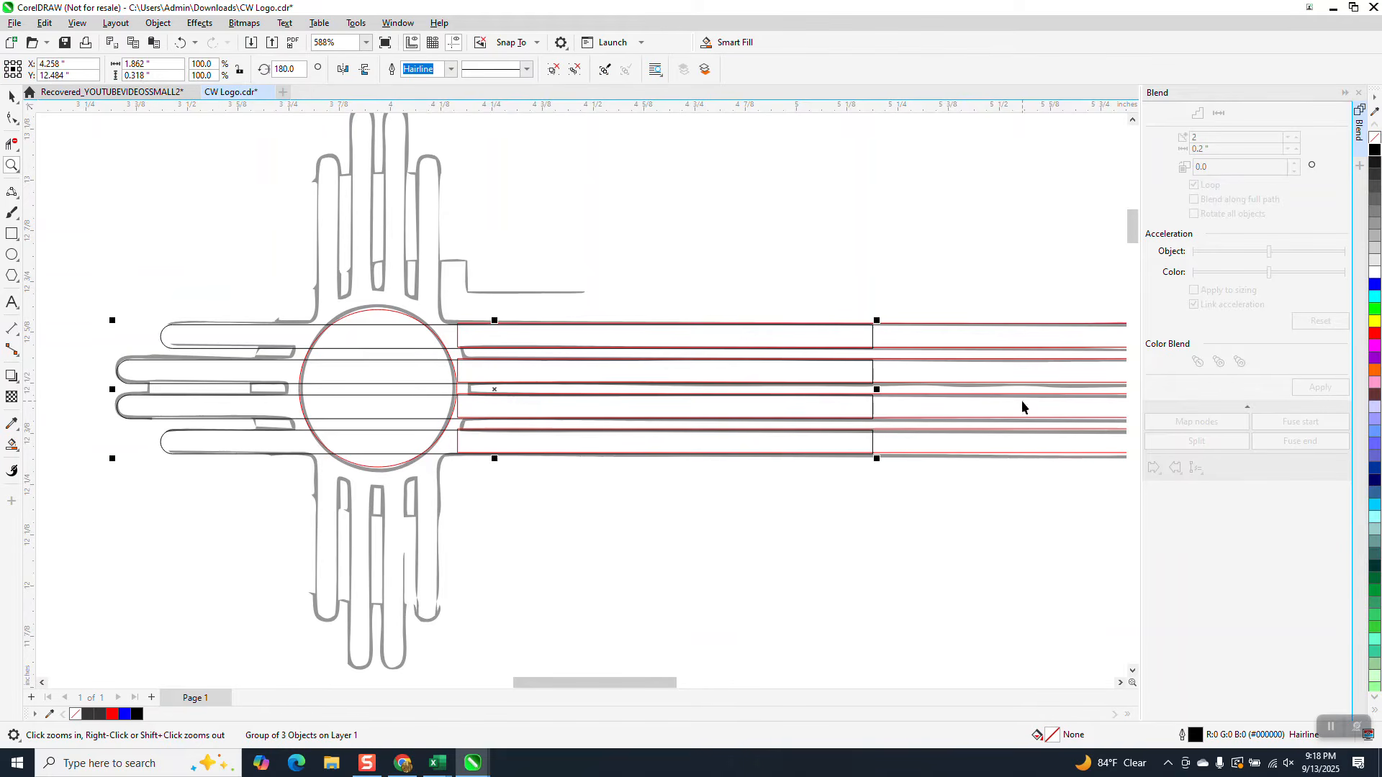
{"action": "key", "text": "space"}
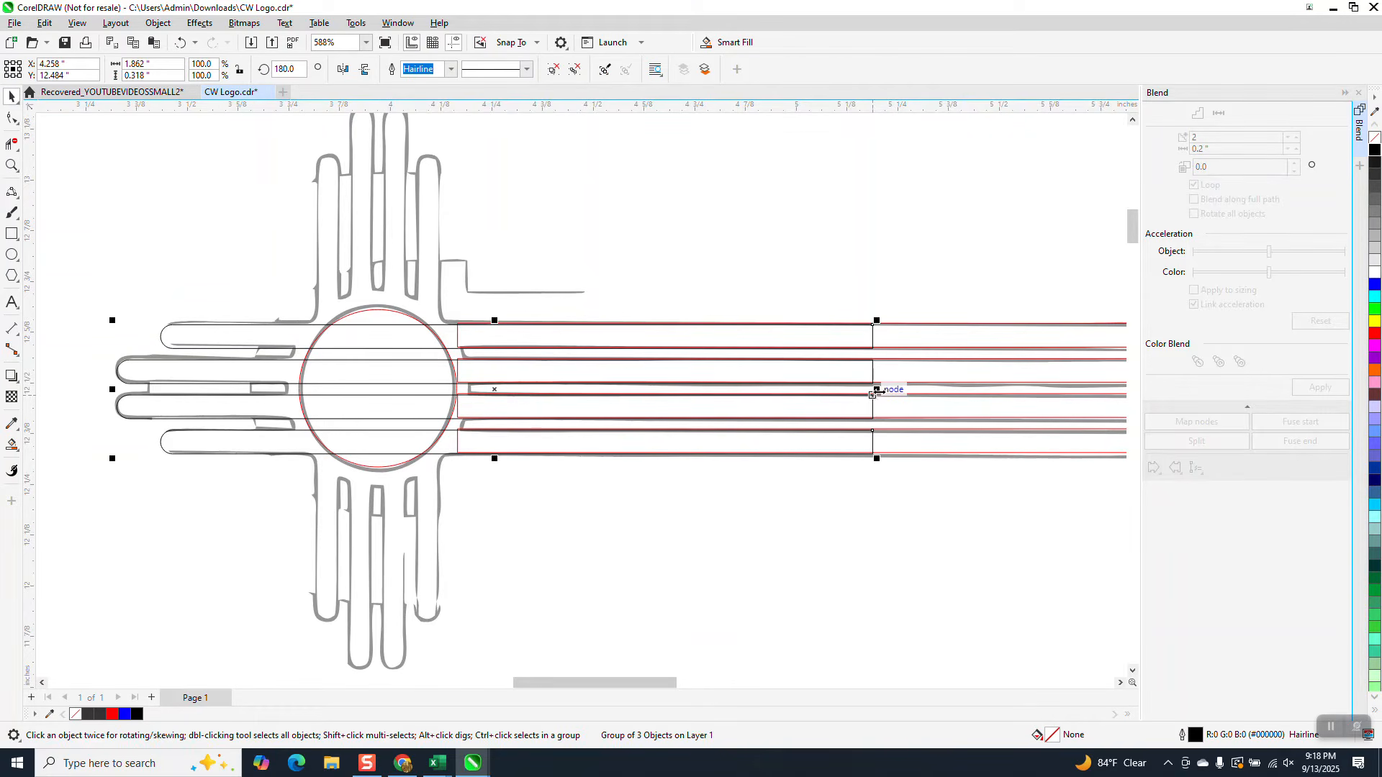
{"action": "mouse_move", "coordinate": [877, 389]}
{"action": "left_mouse_down"}
{"action": "mouse_move", "coordinate": [623, 392]}
{"action": "mouse_move", "coordinate": [877, 396]}
{"action": "left_mouse_up"}
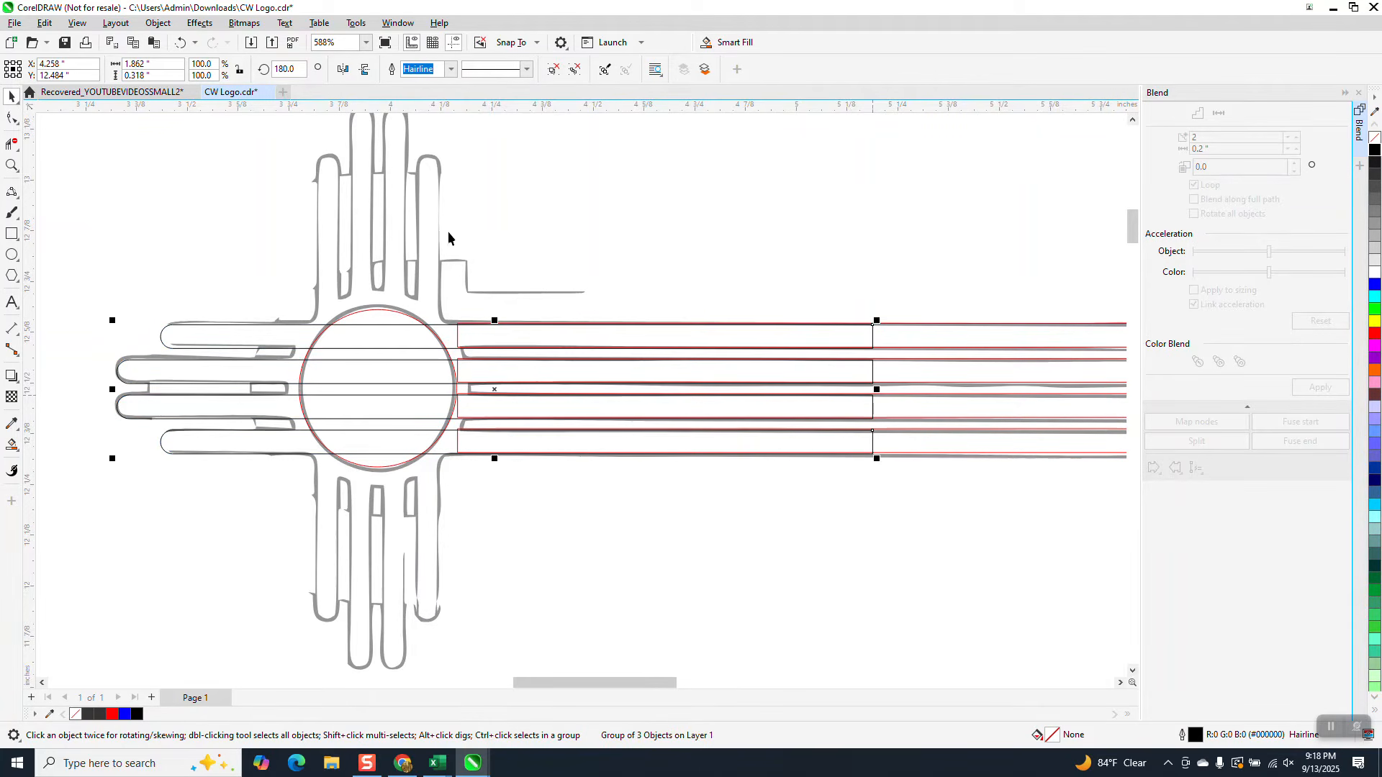
{"action": "left_click", "coordinate": [199, 22]}
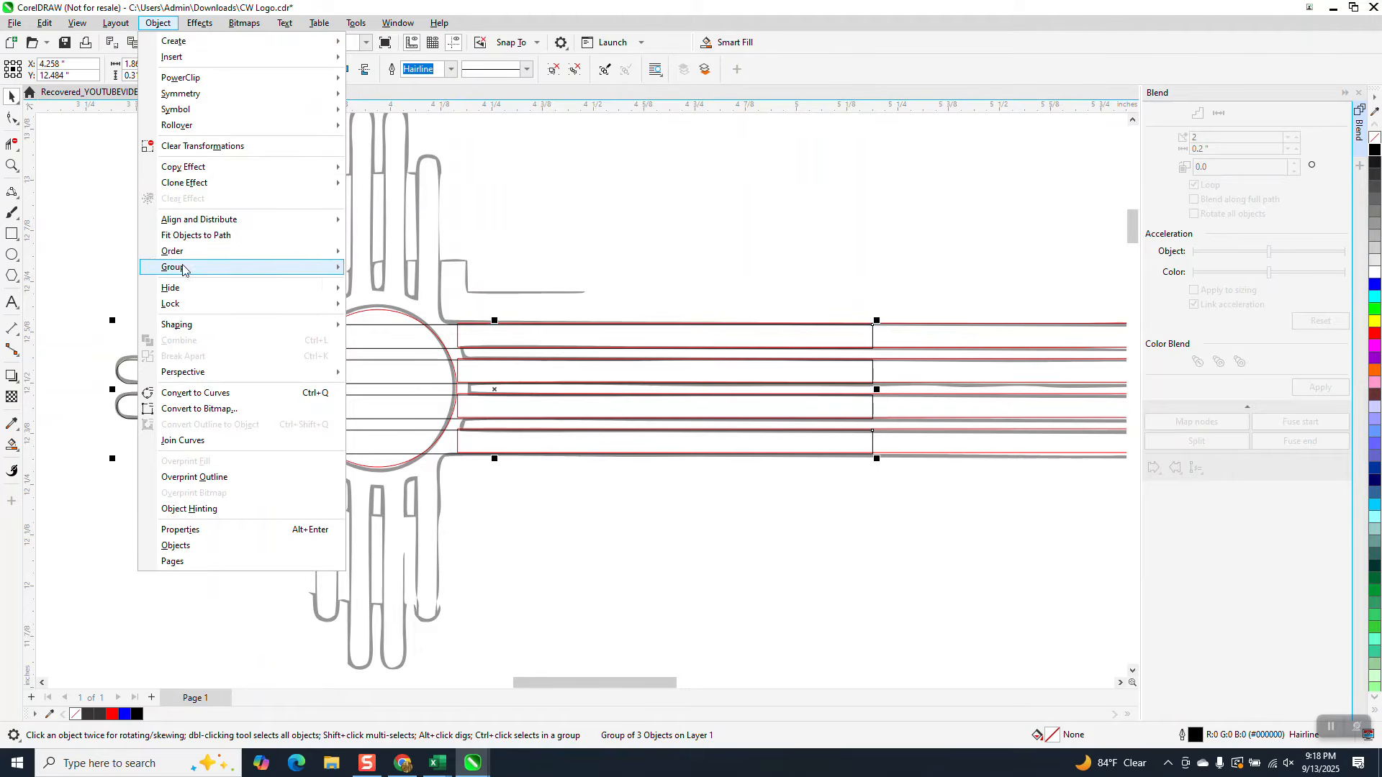
{"action": "left_click", "coordinate": [638, 204]}
{"action": "left_click", "coordinate": [638, 205]}
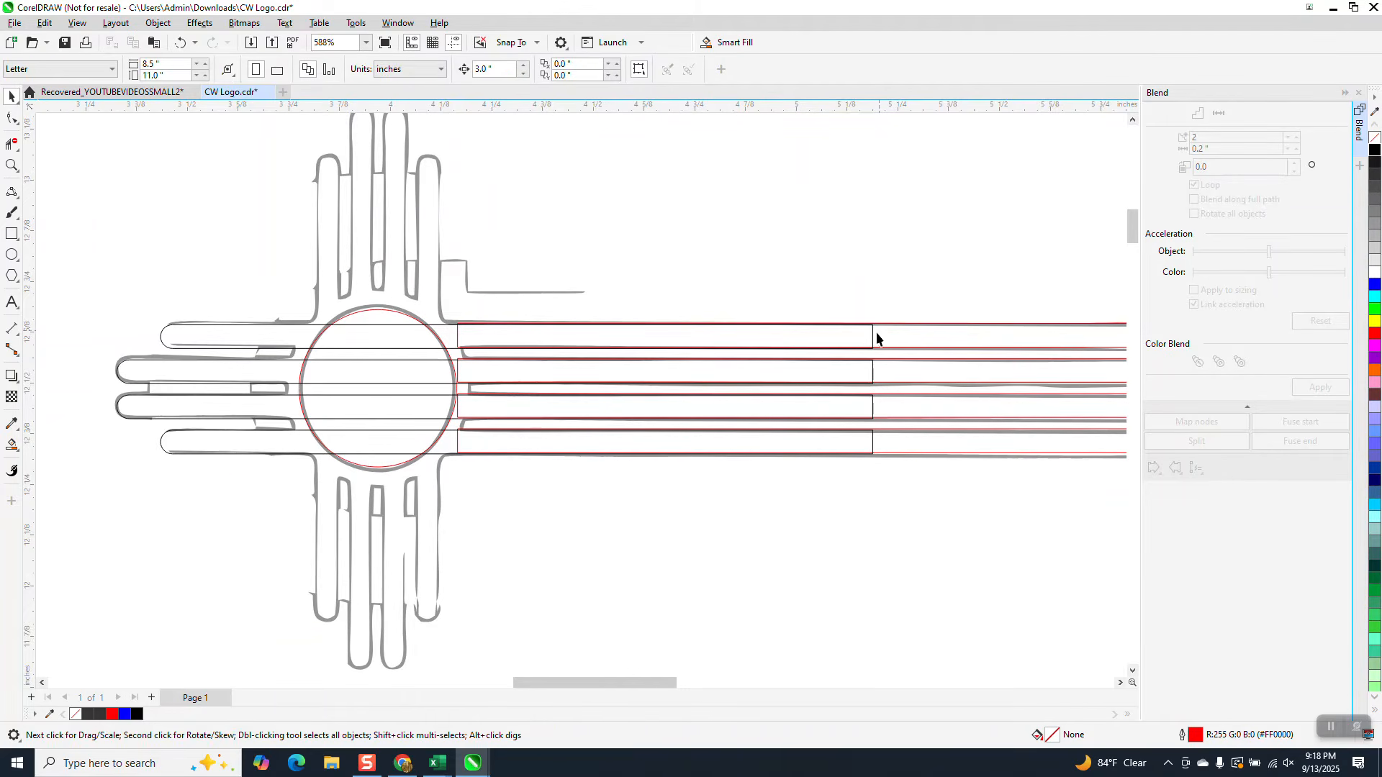
Step: Shorten the black upper bar, lower bar and middle pair to end at the circle, about 0.359, 0.351 and 0.449 inches wide
{"action": "left_click", "coordinate": [874, 337]}
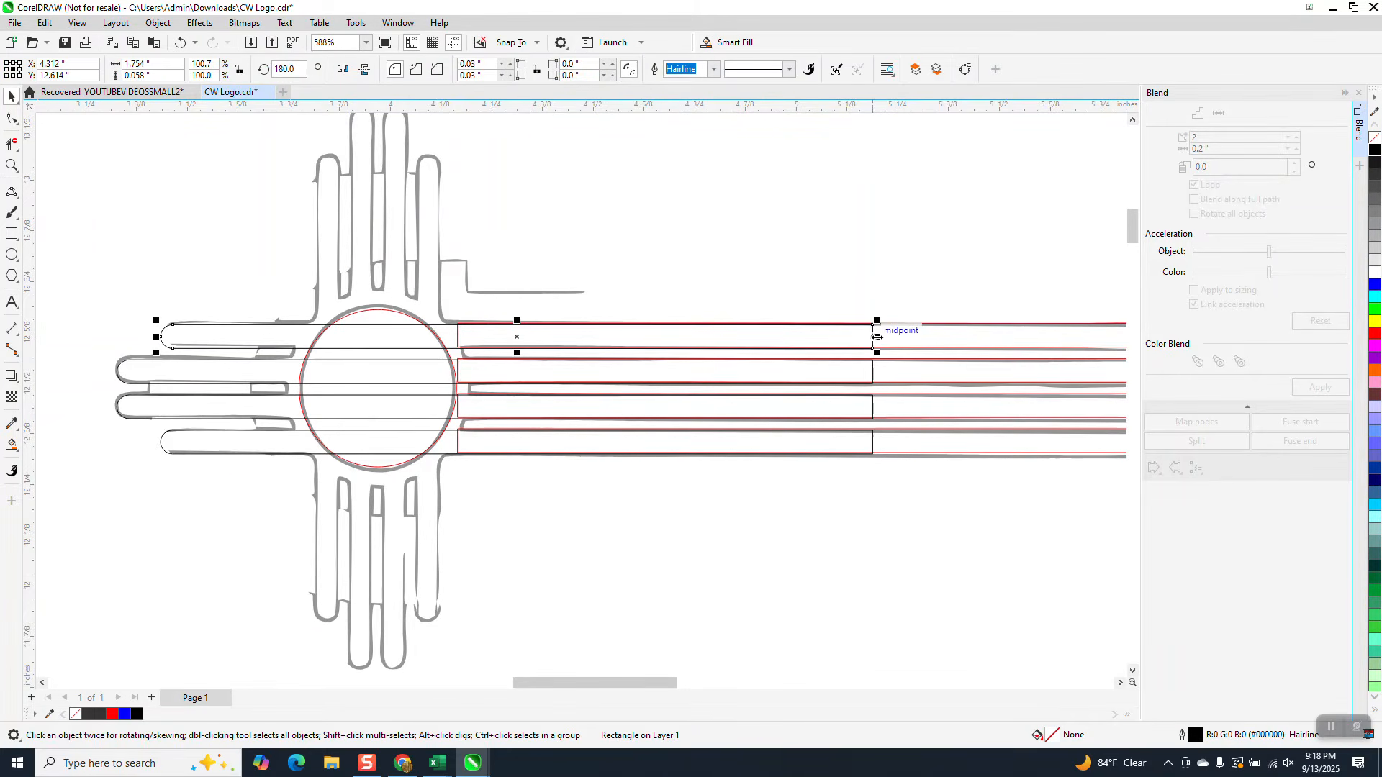
{"action": "left_click_drag", "start_coordinate": [876, 336], "coordinate": [311, 361]}
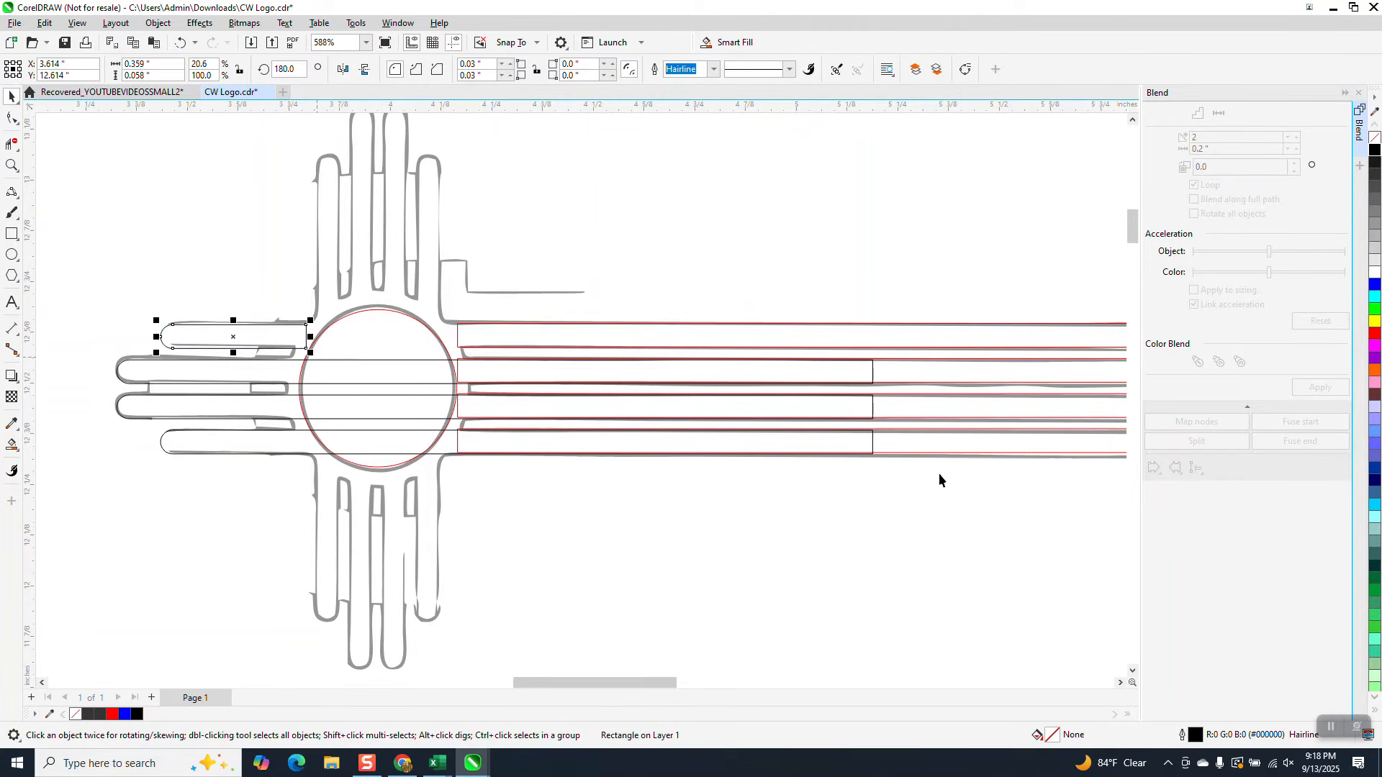
{"action": "left_click", "coordinate": [875, 451]}
{"action": "left_click_drag", "start_coordinate": [875, 442], "coordinate": [308, 469]}
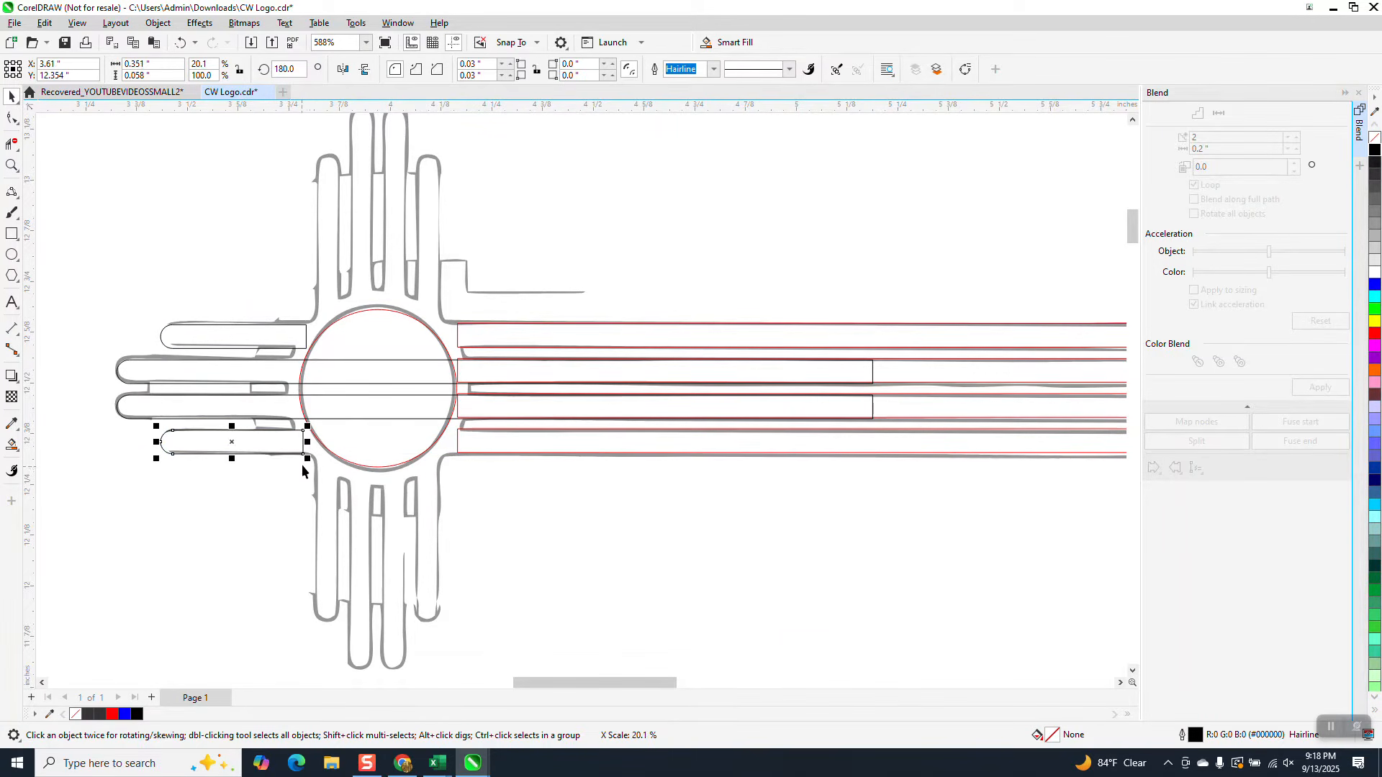
{"action": "left_click", "coordinate": [874, 408]}
{"action": "left_click_drag", "start_coordinate": [874, 407], "coordinate": [300, 389]}
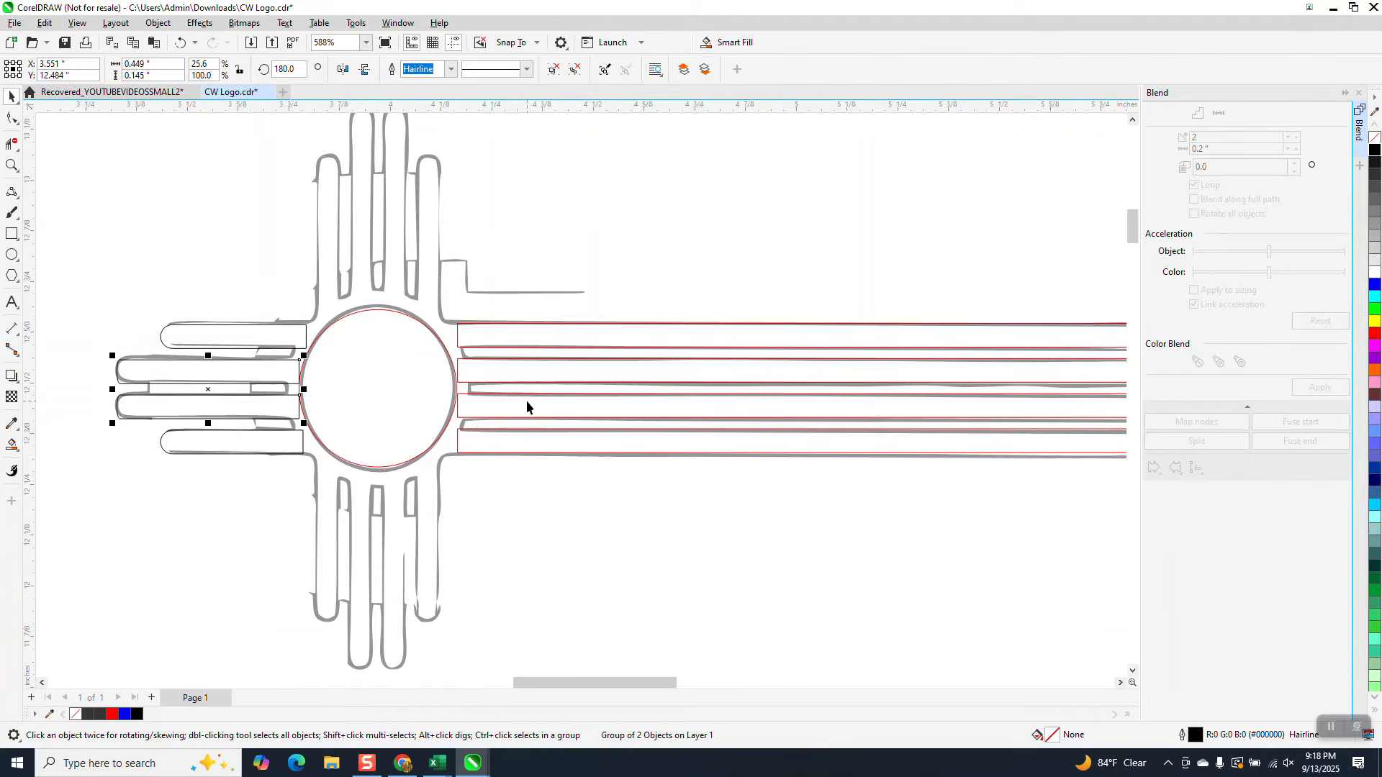
Step: Give the shortened bars on the circle's left side a red outline and group them
{"action": "scroll", "coordinate": [517, 442], "scroll_direction": "down", "scroll_amount": 1}
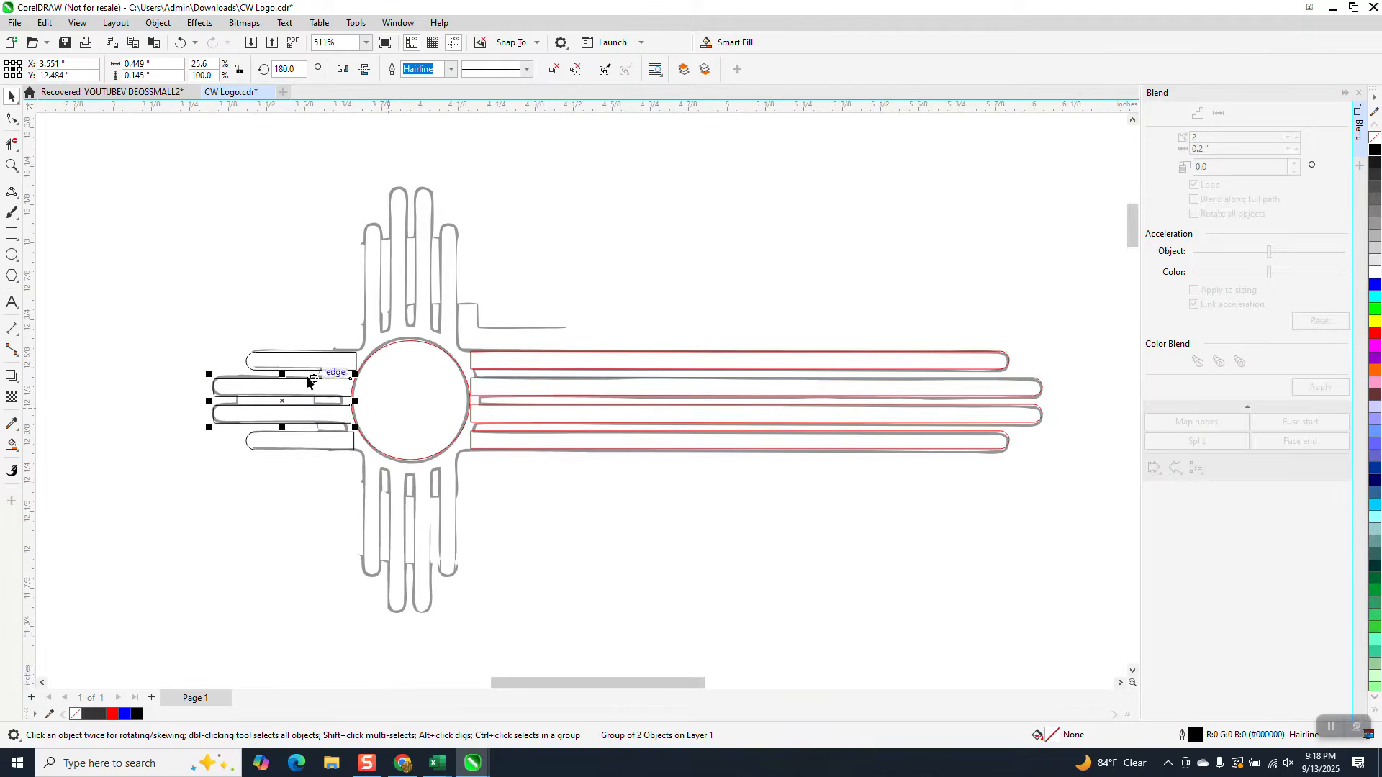
{"action": "left_click_drag", "start_coordinate": [346, 494], "coordinate": [391, 503]}
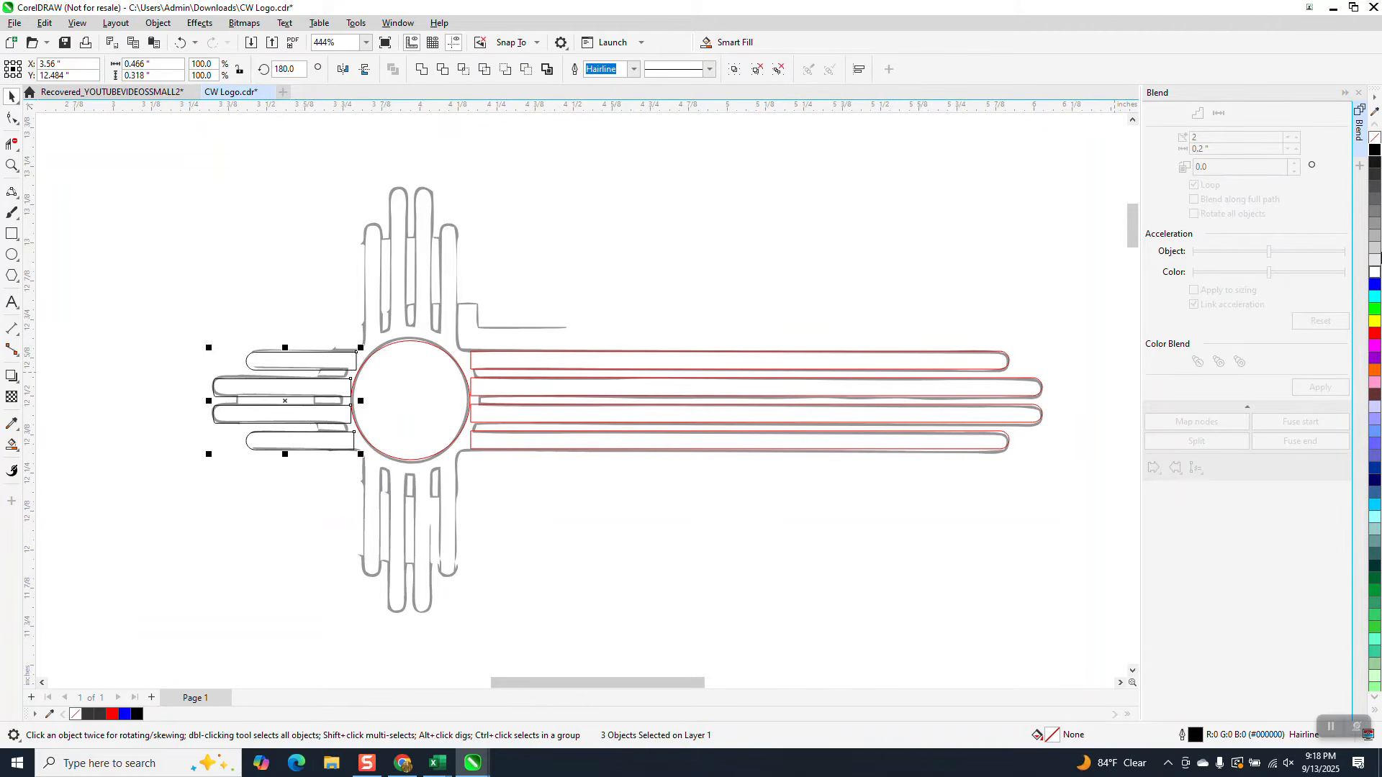
{"action": "right_click", "coordinate": [1373, 335]}
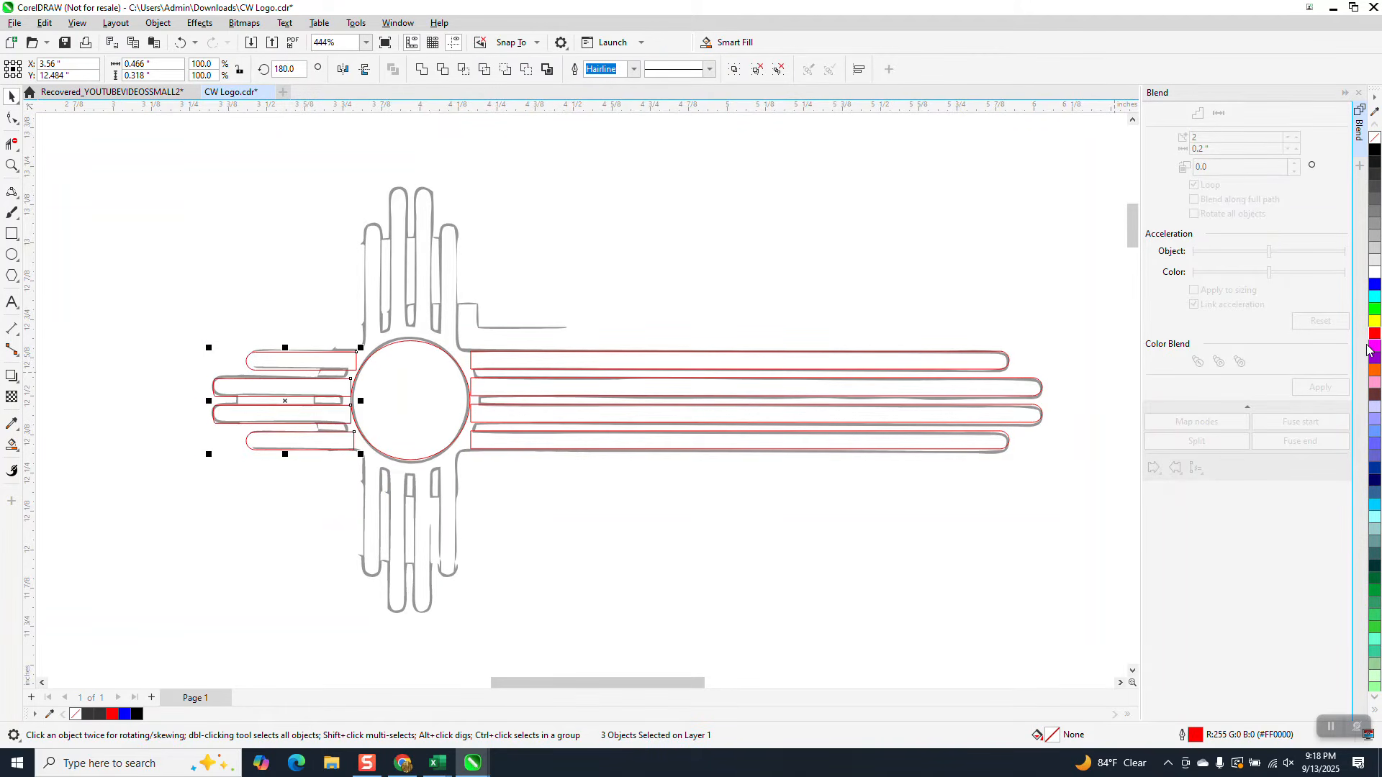
{"action": "key", "text": "ctrl+g"}
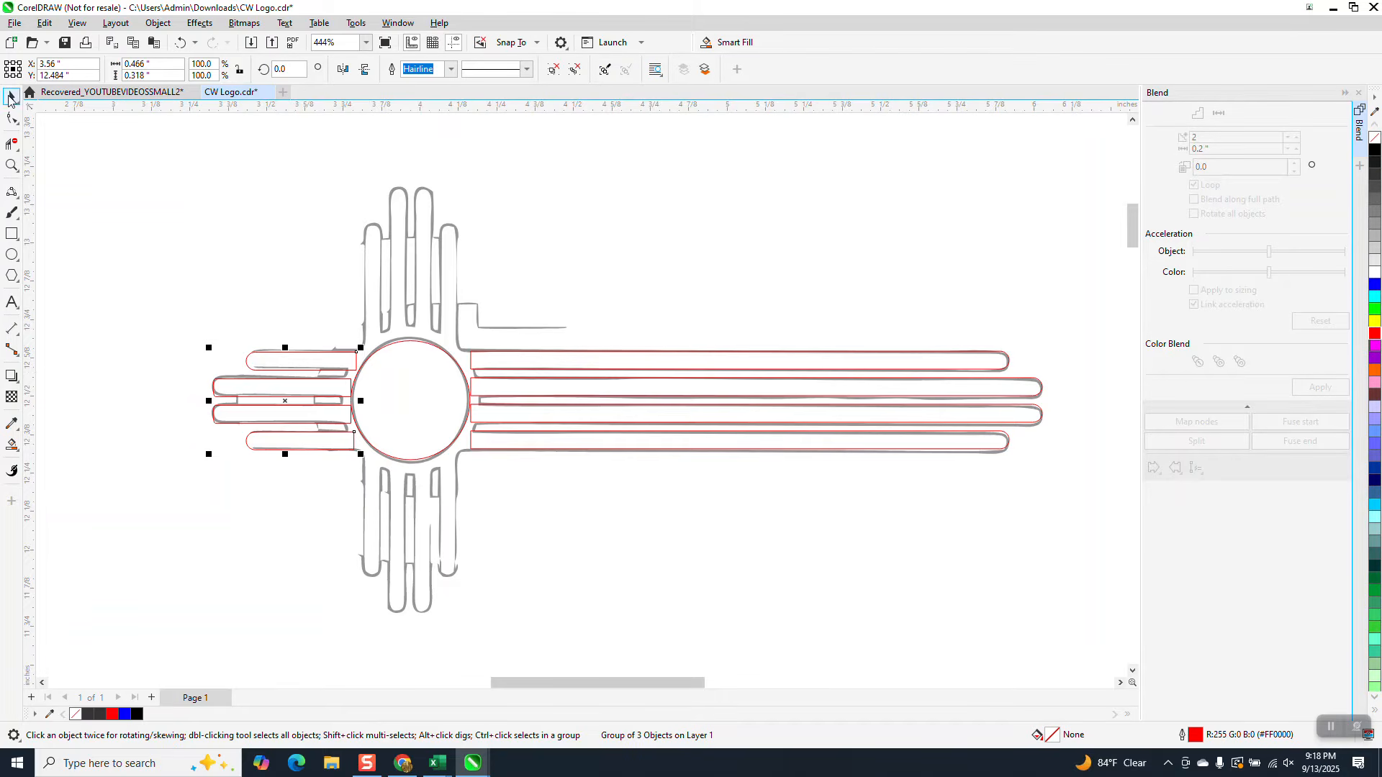
Step: Place a duplicate of the short bar group above the original and rotate it 90 degrees
{"action": "left_click_drag", "start_coordinate": [283, 375], "coordinate": [242, 253]}
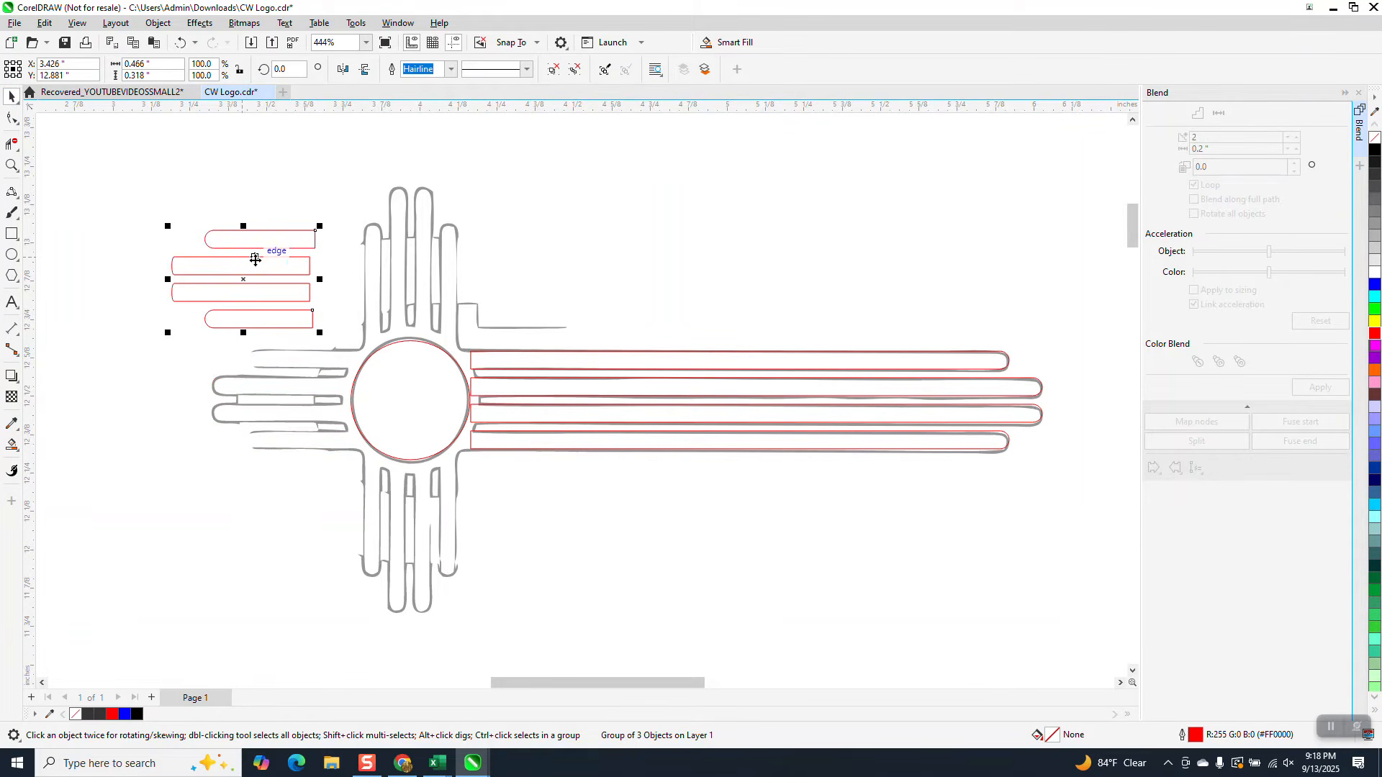
{"action": "left_click", "coordinate": [181, 43]}
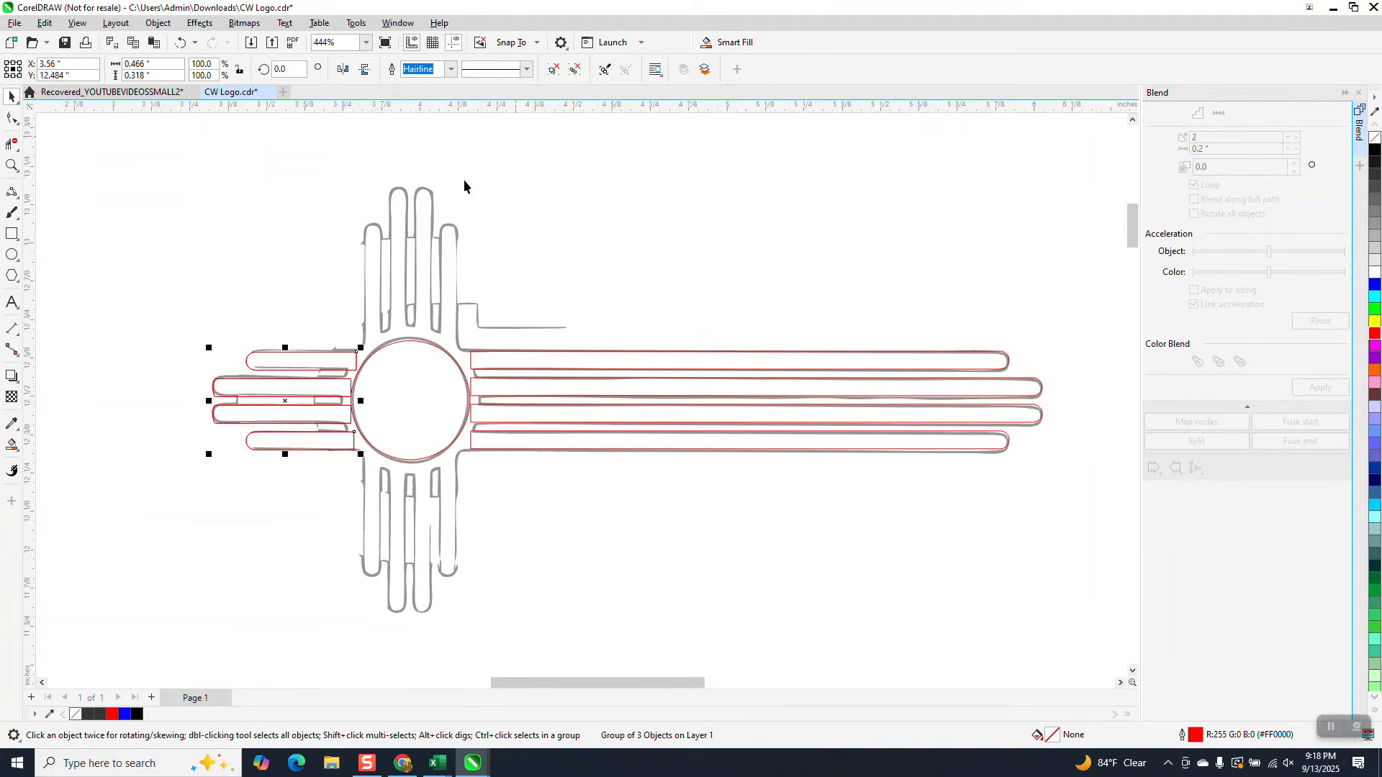
{"action": "left_click_drag", "start_coordinate": [288, 396], "coordinate": [267, 275]}
{"action": "left_click", "coordinate": [296, 70]}
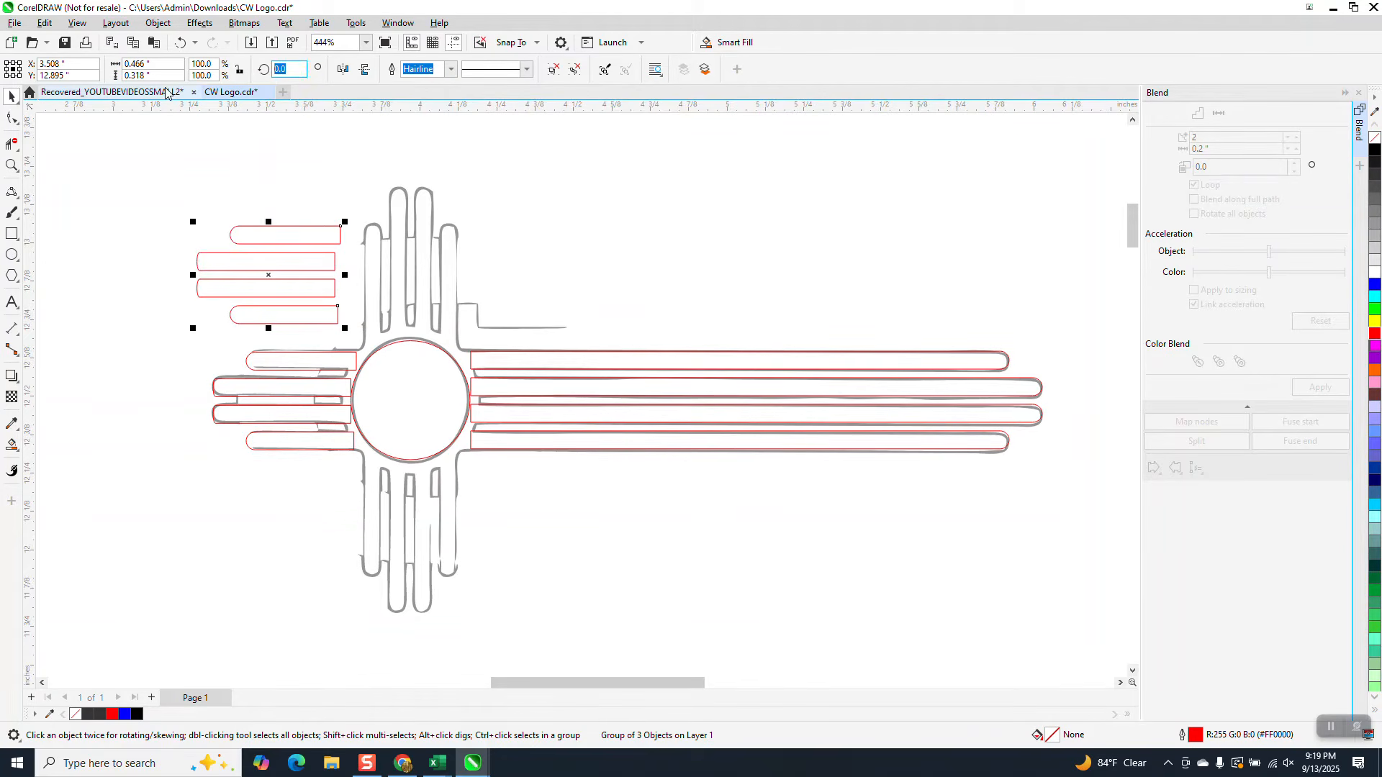
{"action": "type", "text": "9"}
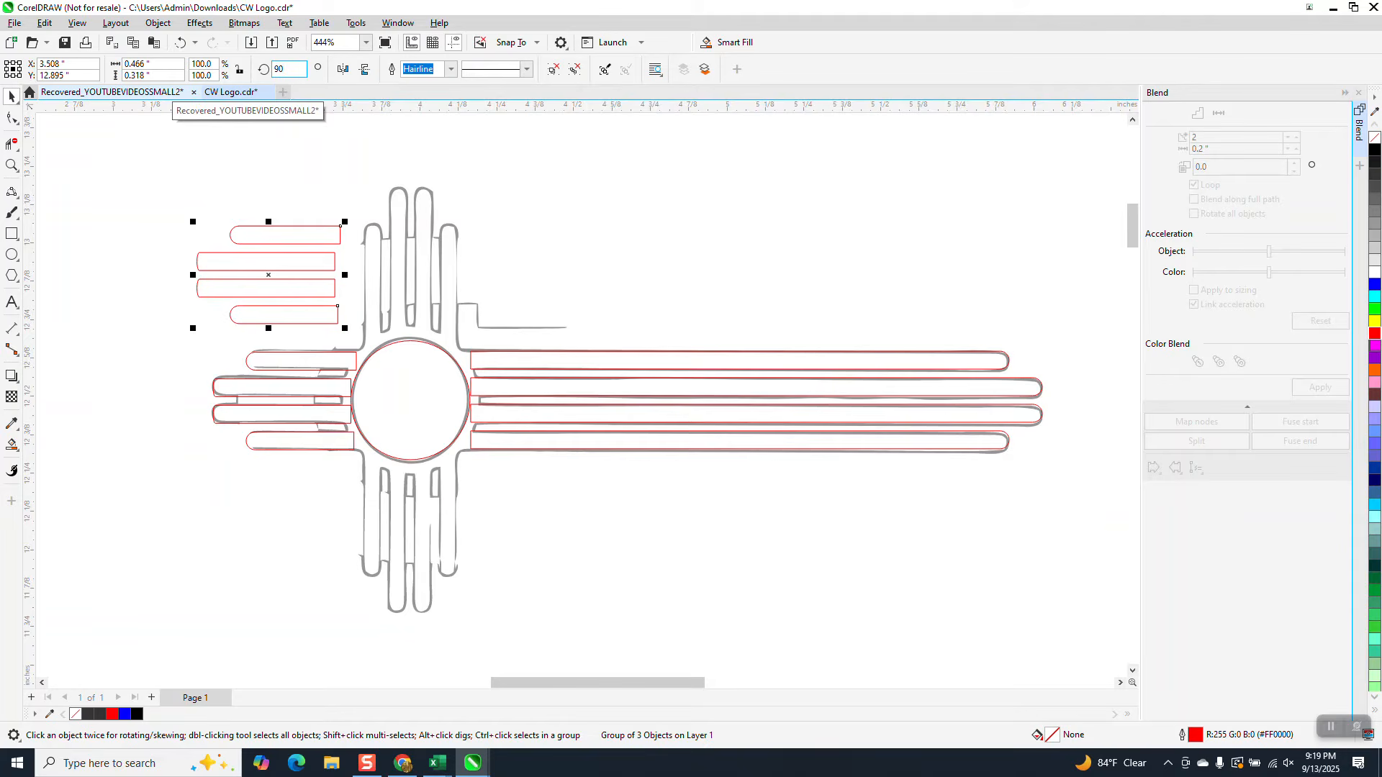
{"action": "type", "text": "0"}
{"action": "key", "text": "Return"}
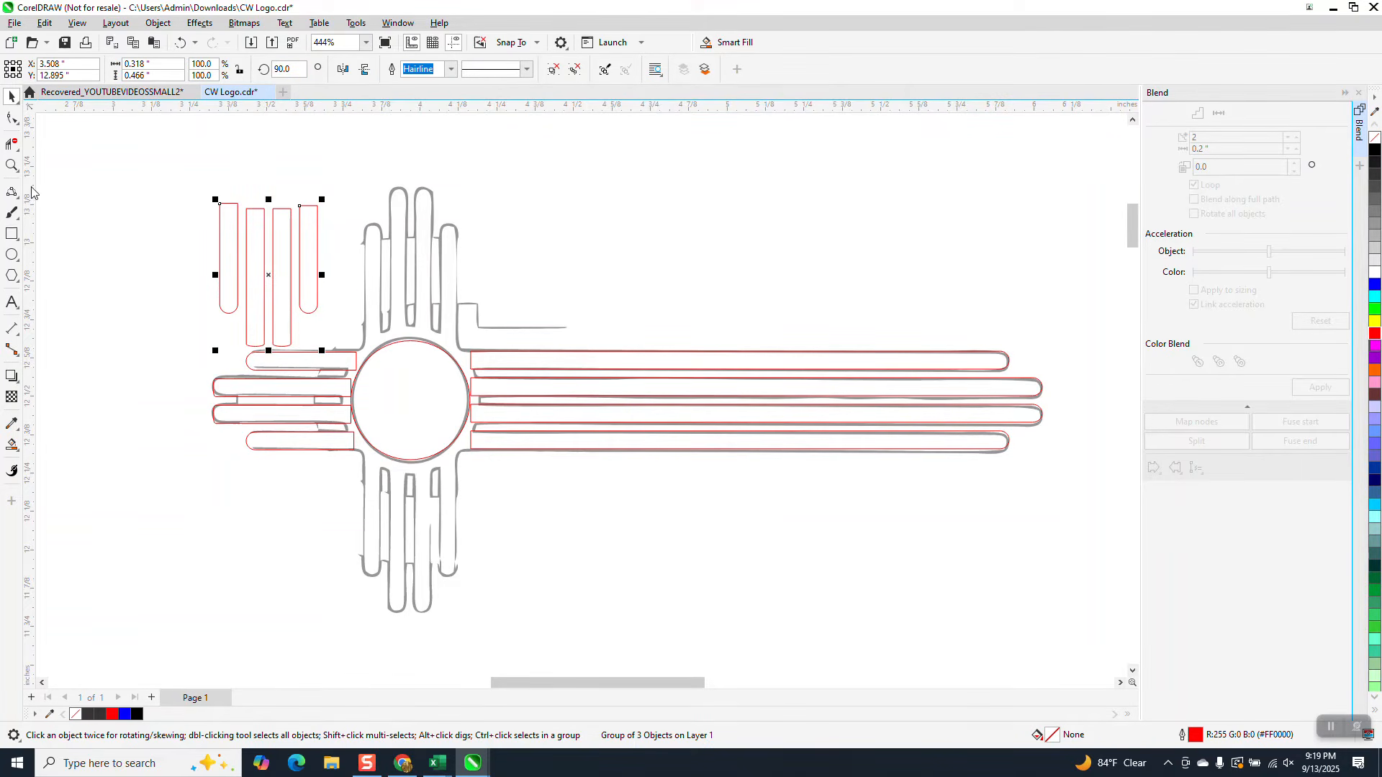
Step: Compare the short bars' rounded ends with the tracing and delete the rotated duplicate
{"action": "key", "text": "z"}
{"action": "left_click_drag", "start_coordinate": [182, 324], "coordinate": [363, 504]}
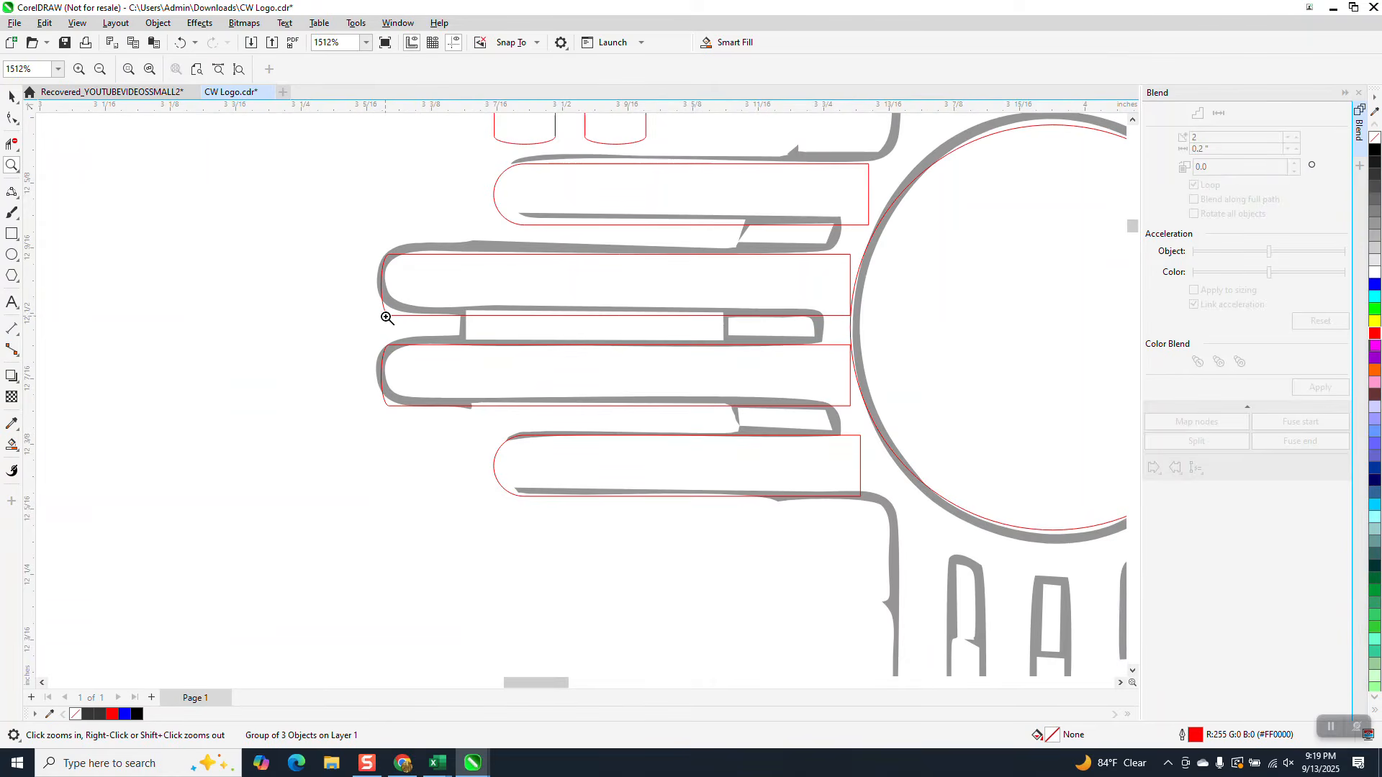
{"action": "scroll", "coordinate": [392, 317], "scroll_direction": "down", "scroll_amount": 2}
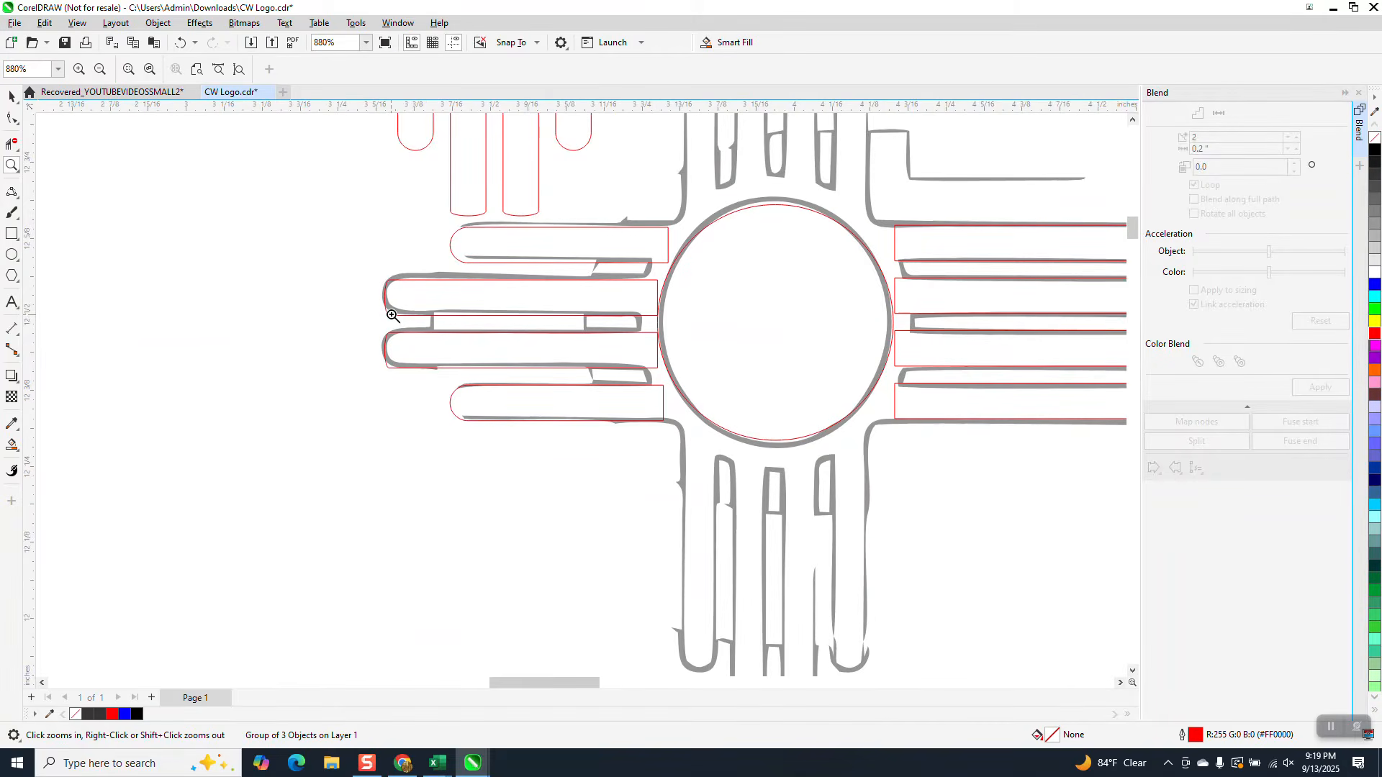
{"action": "scroll", "coordinate": [393, 315], "scroll_direction": "down", "scroll_amount": 3}
{"action": "scroll", "coordinate": [477, 317], "scroll_direction": "down", "scroll_amount": 1}
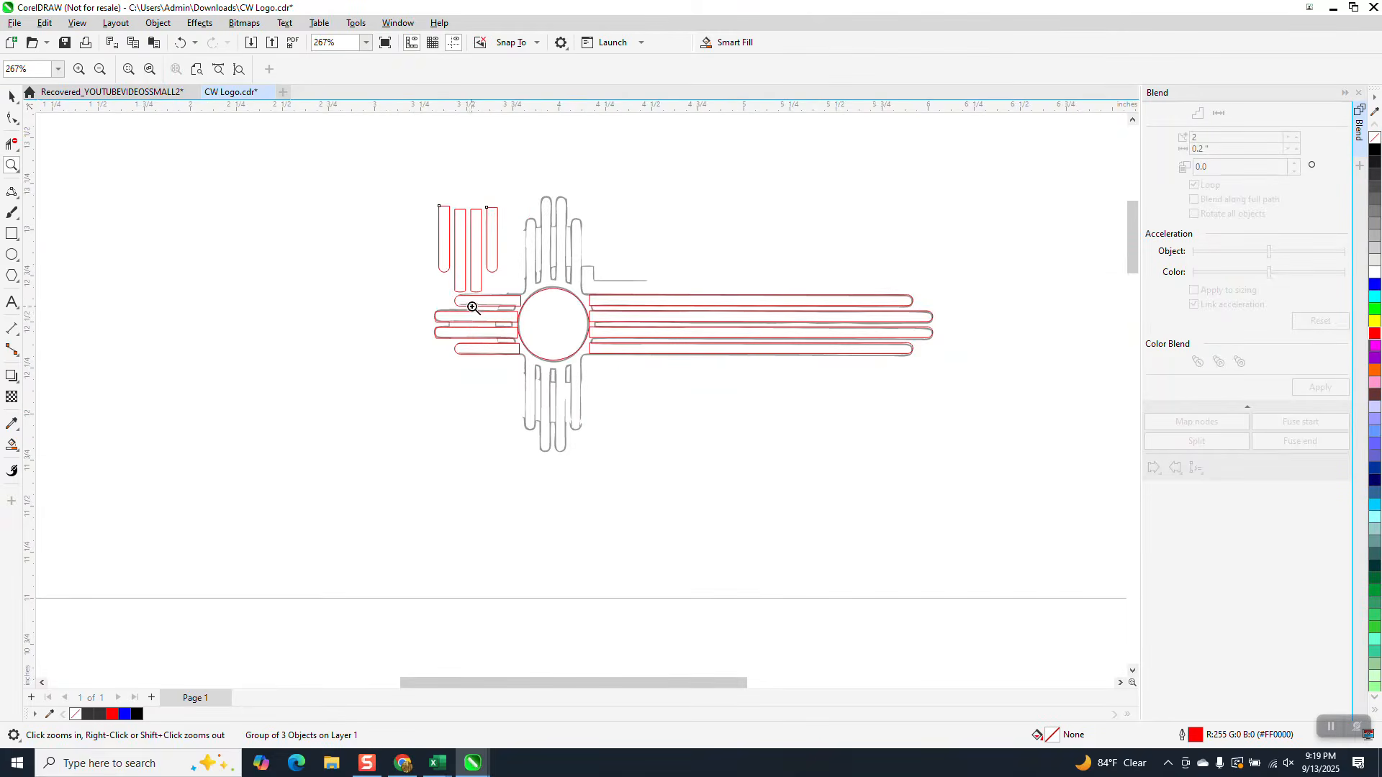
{"action": "left_click_drag", "start_coordinate": [417, 201], "coordinate": [545, 323]}
{"action": "scroll", "coordinate": [487, 416], "scroll_direction": "down", "scroll_amount": 1}
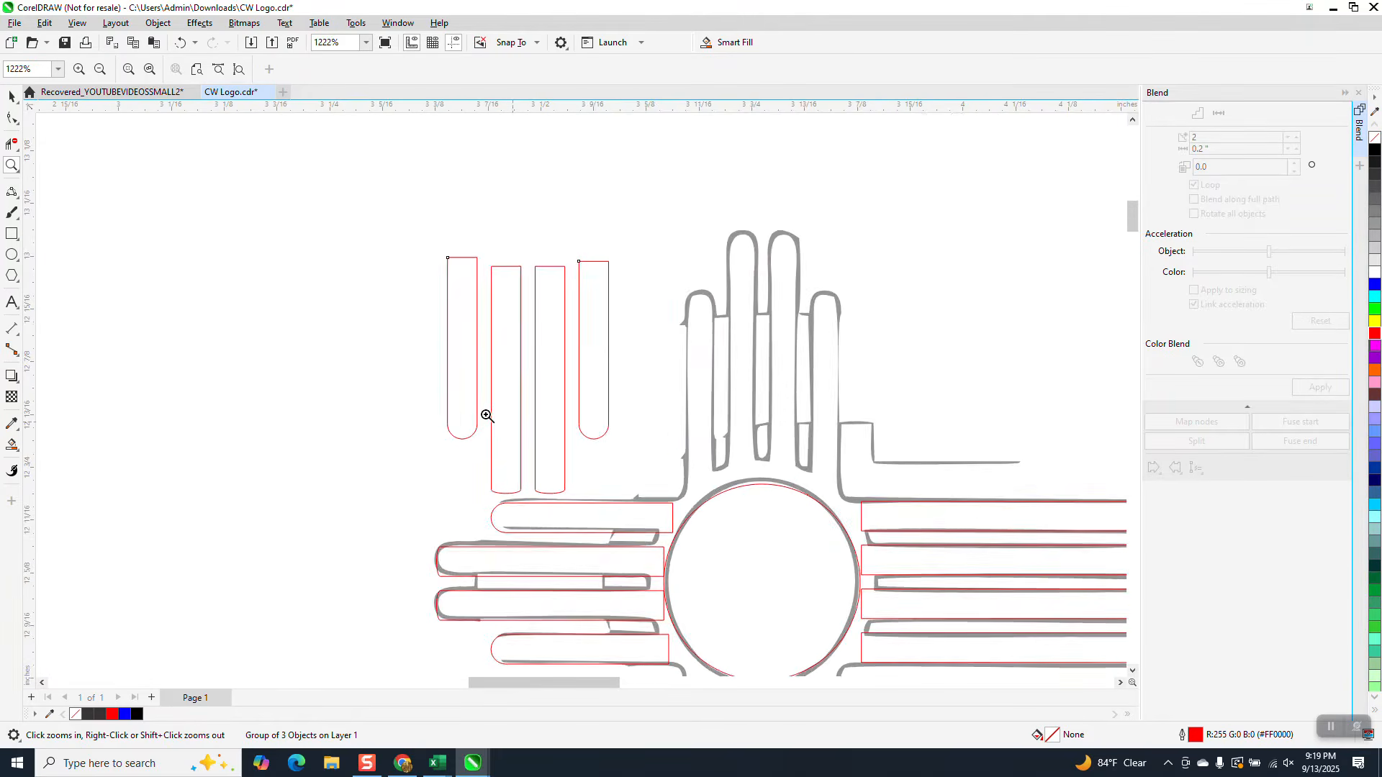
{"action": "scroll", "coordinate": [487, 416], "scroll_direction": "down", "scroll_amount": 2}
{"action": "left_click", "coordinate": [11, 96]}
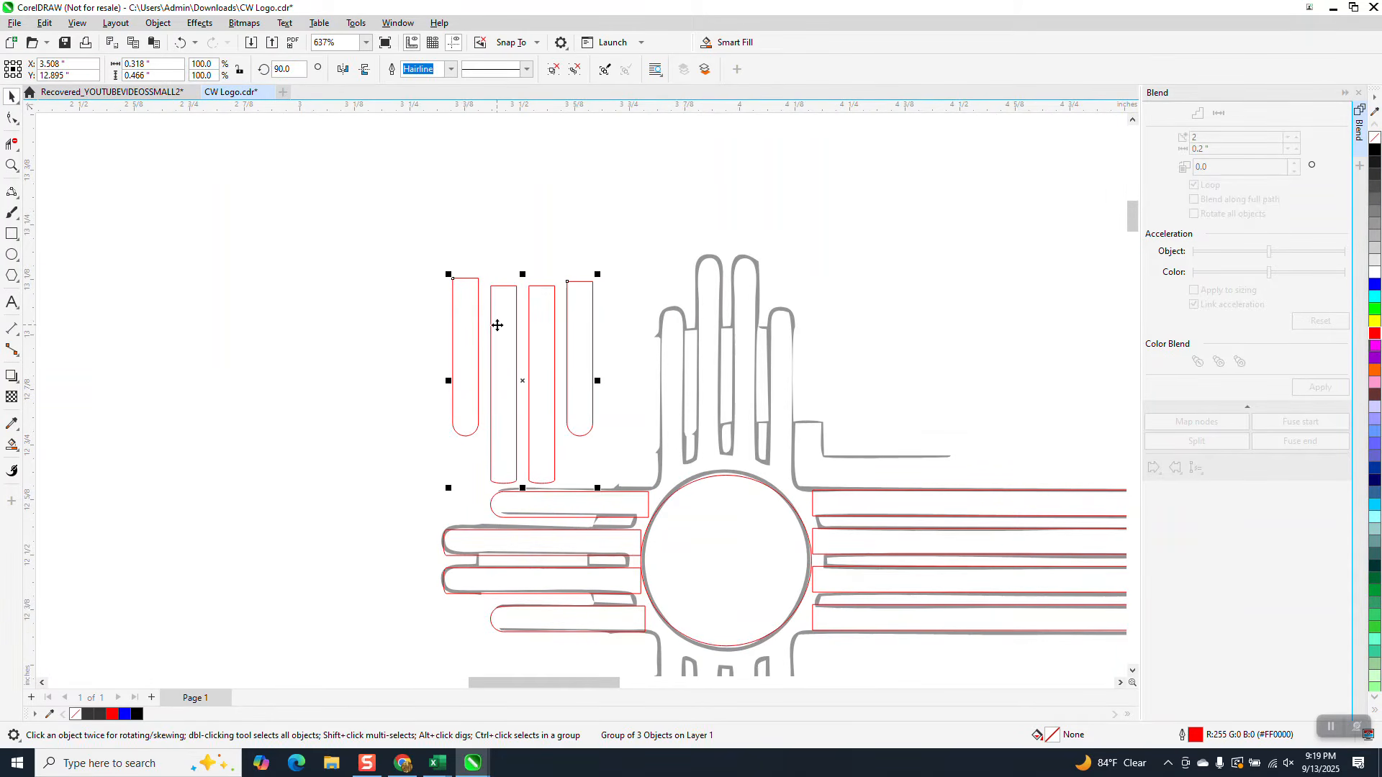
{"action": "key", "text": "Delete"}
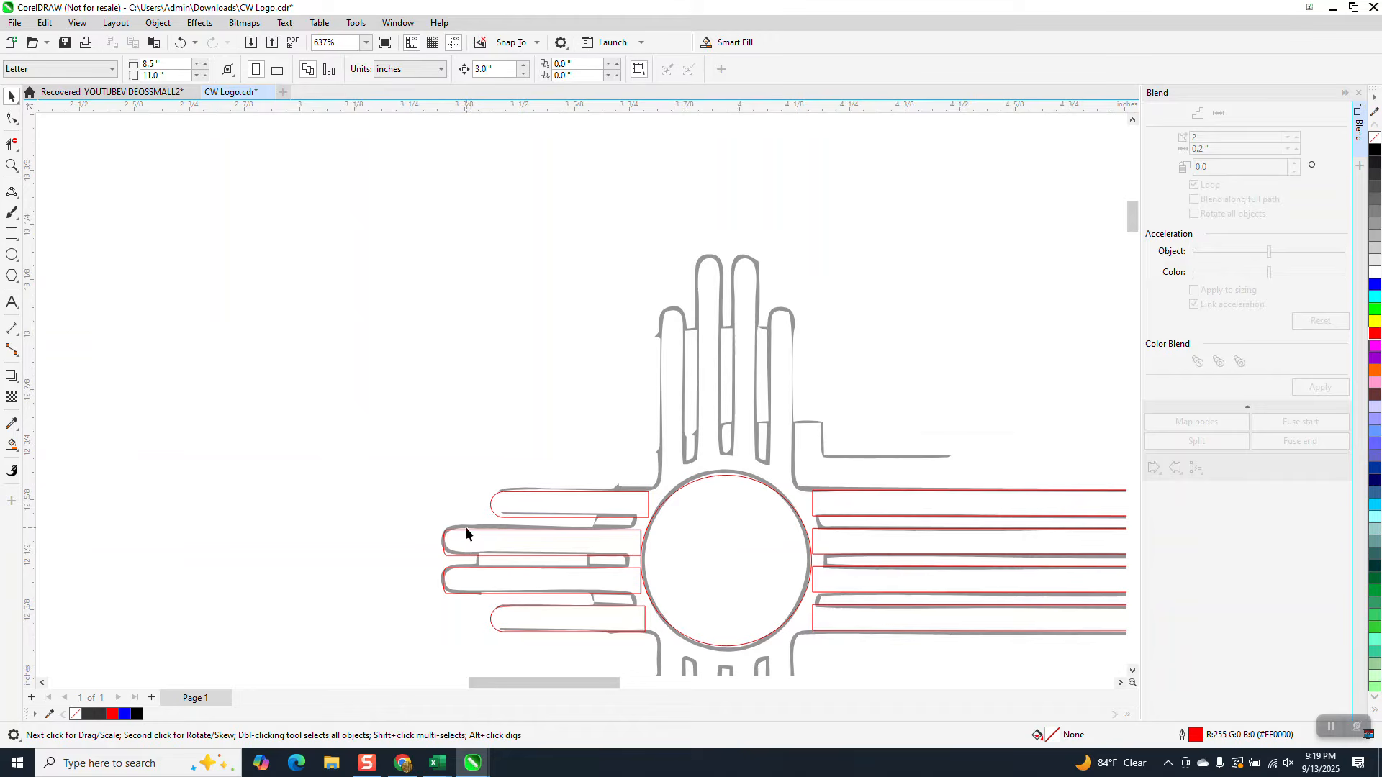
Step: Select the group of short red bars on the circle's left side
{"action": "left_click", "coordinate": [465, 533]}
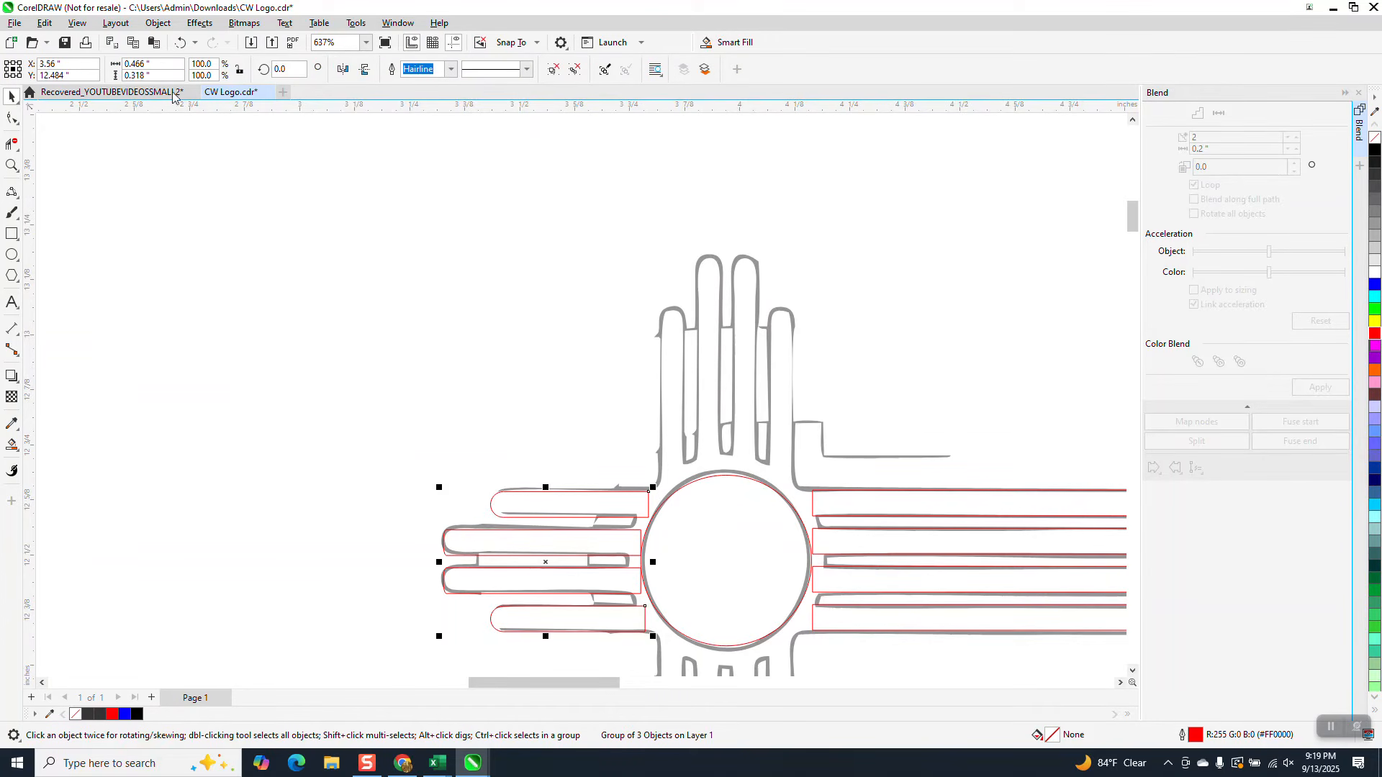
Step: Ungroup the left-hand bars and delete the grouped pair of long middle bars
{"action": "left_click", "coordinate": [158, 23]}
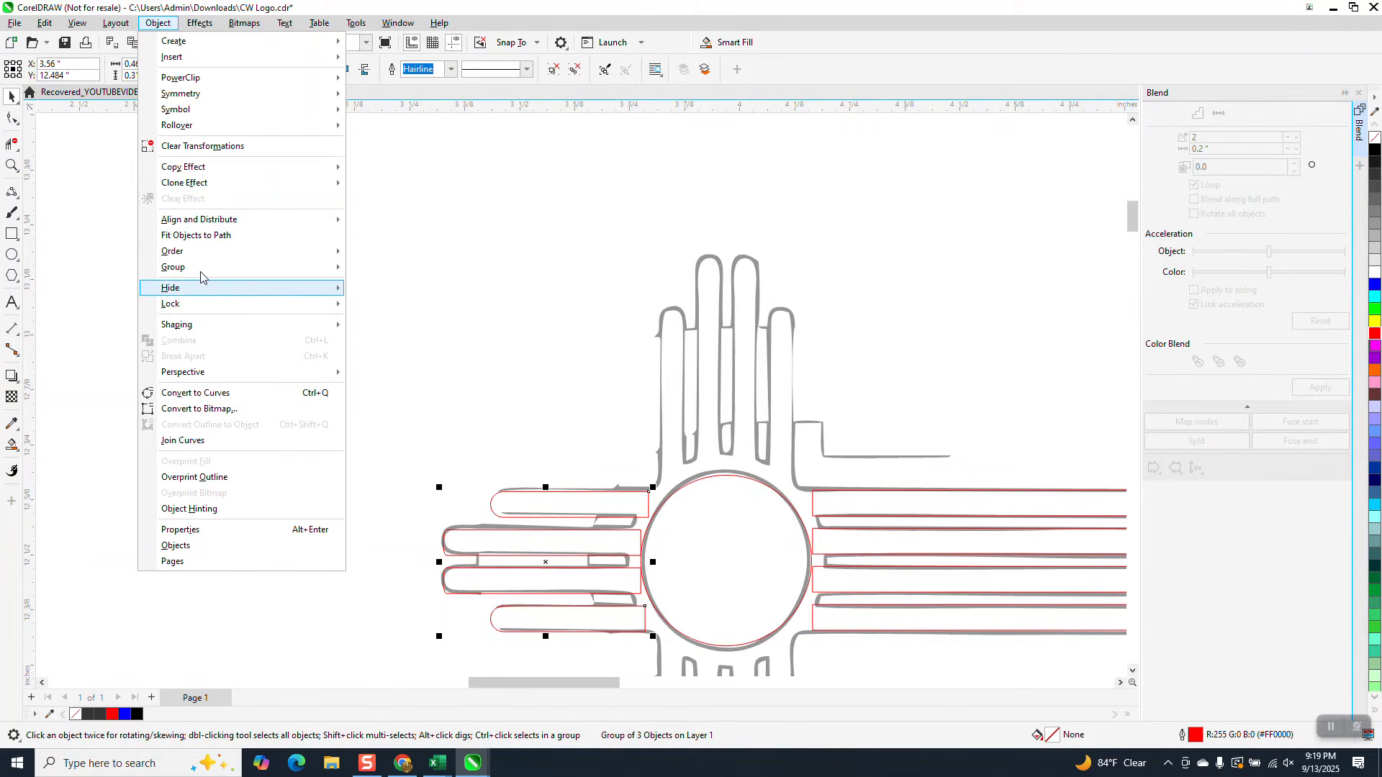
{"action": "mouse_move", "coordinate": [300, 271]}
{"action": "left_click", "coordinate": [386, 280]}
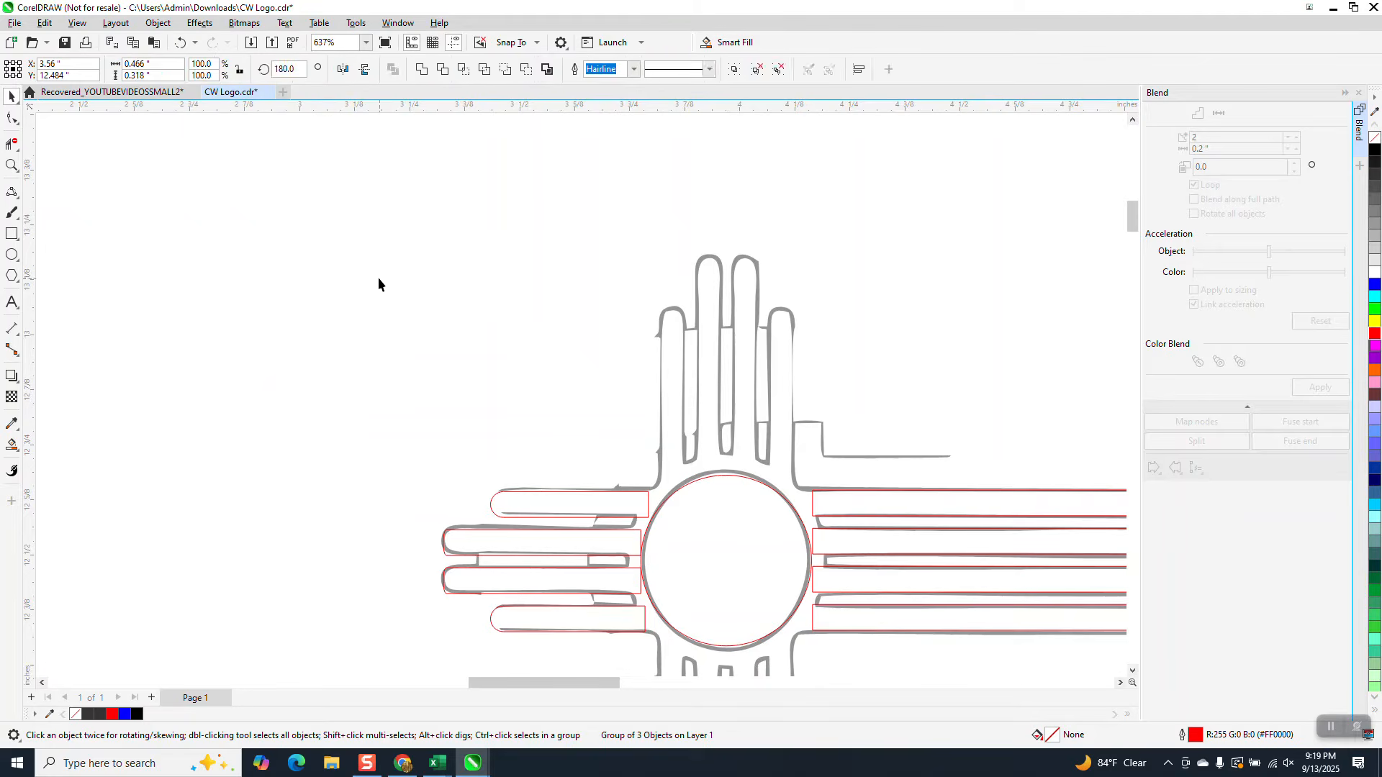
{"action": "left_click", "coordinate": [456, 533]}
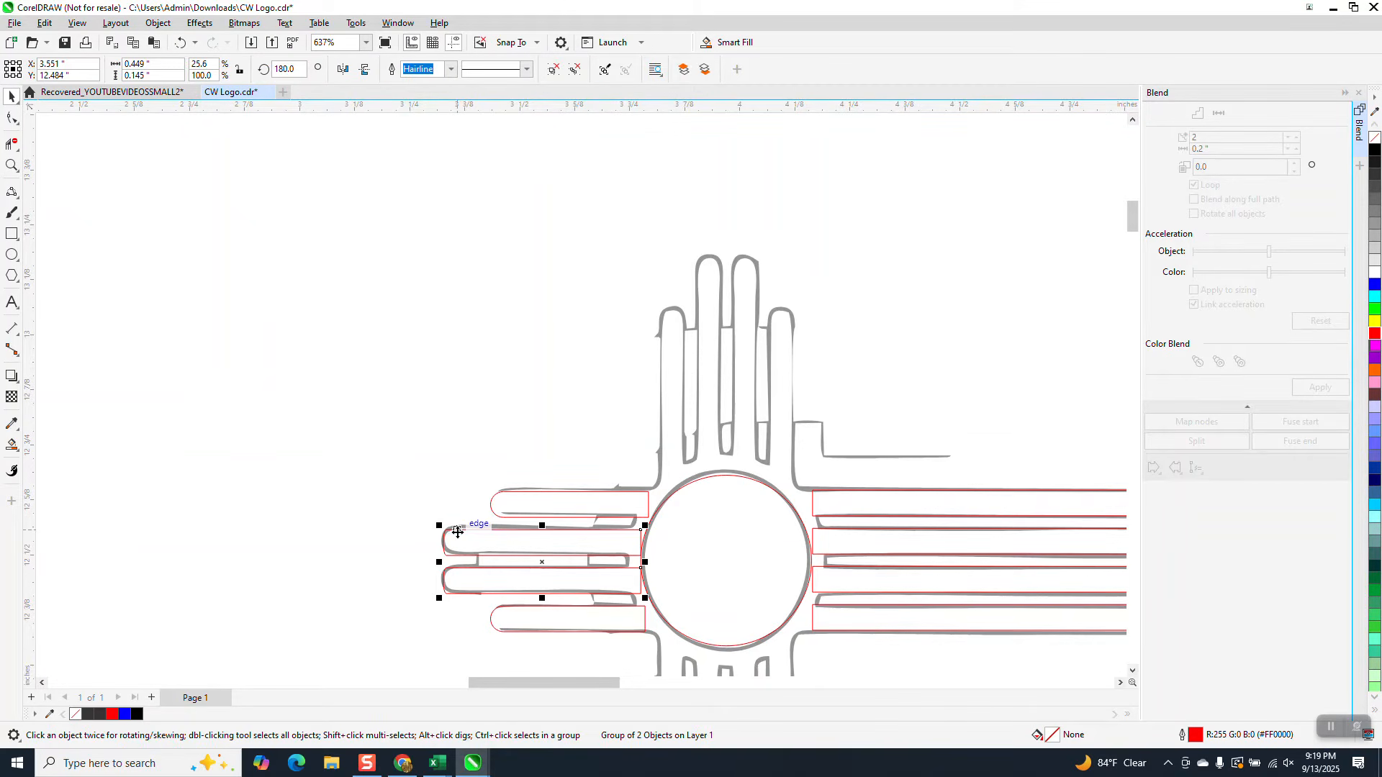
{"action": "left_click", "coordinate": [535, 531]}
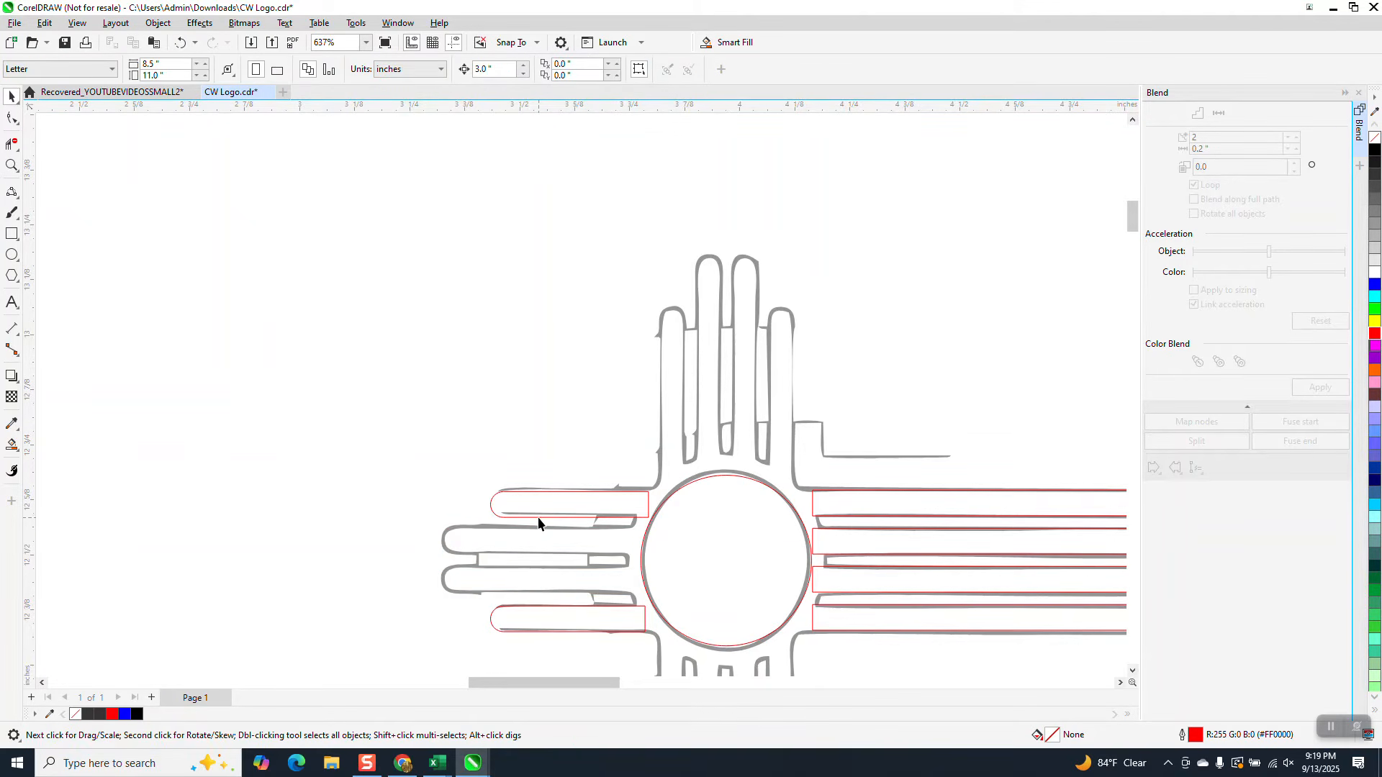
Step: Blend the upper and lower outer bars left of the circle with 2 intermediate steps
{"action": "left_click", "coordinate": [538, 519]}
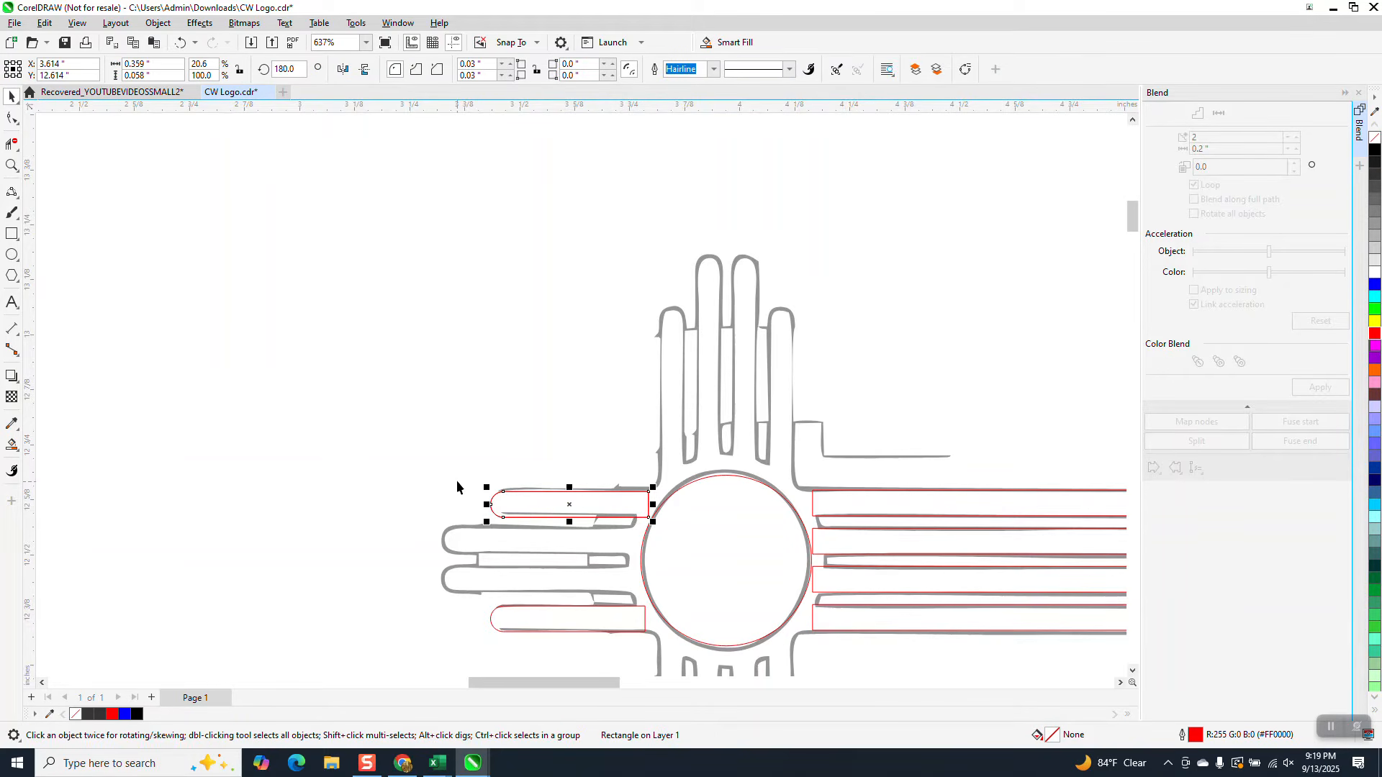
{"action": "left_click_drag", "start_coordinate": [458, 475], "coordinate": [655, 666]}
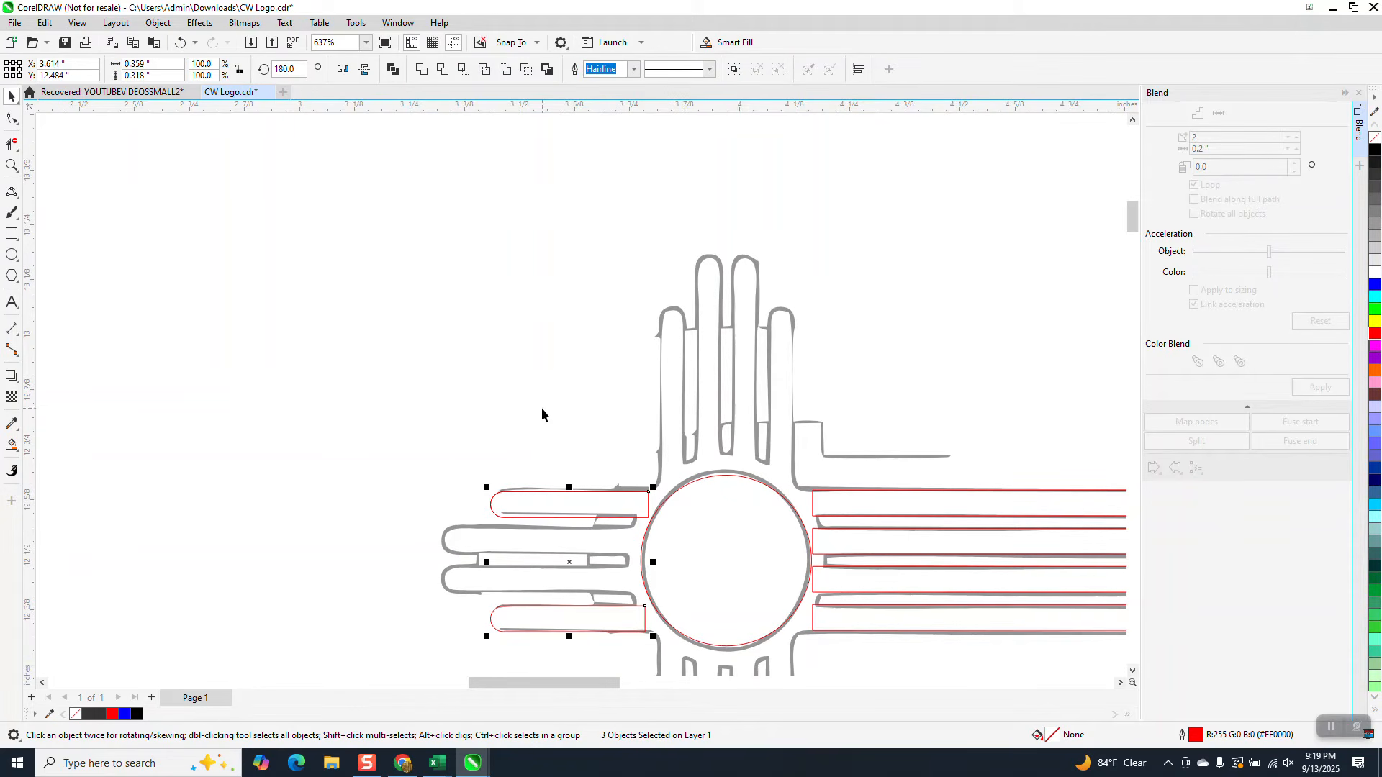
{"action": "key", "text": "Escape"}
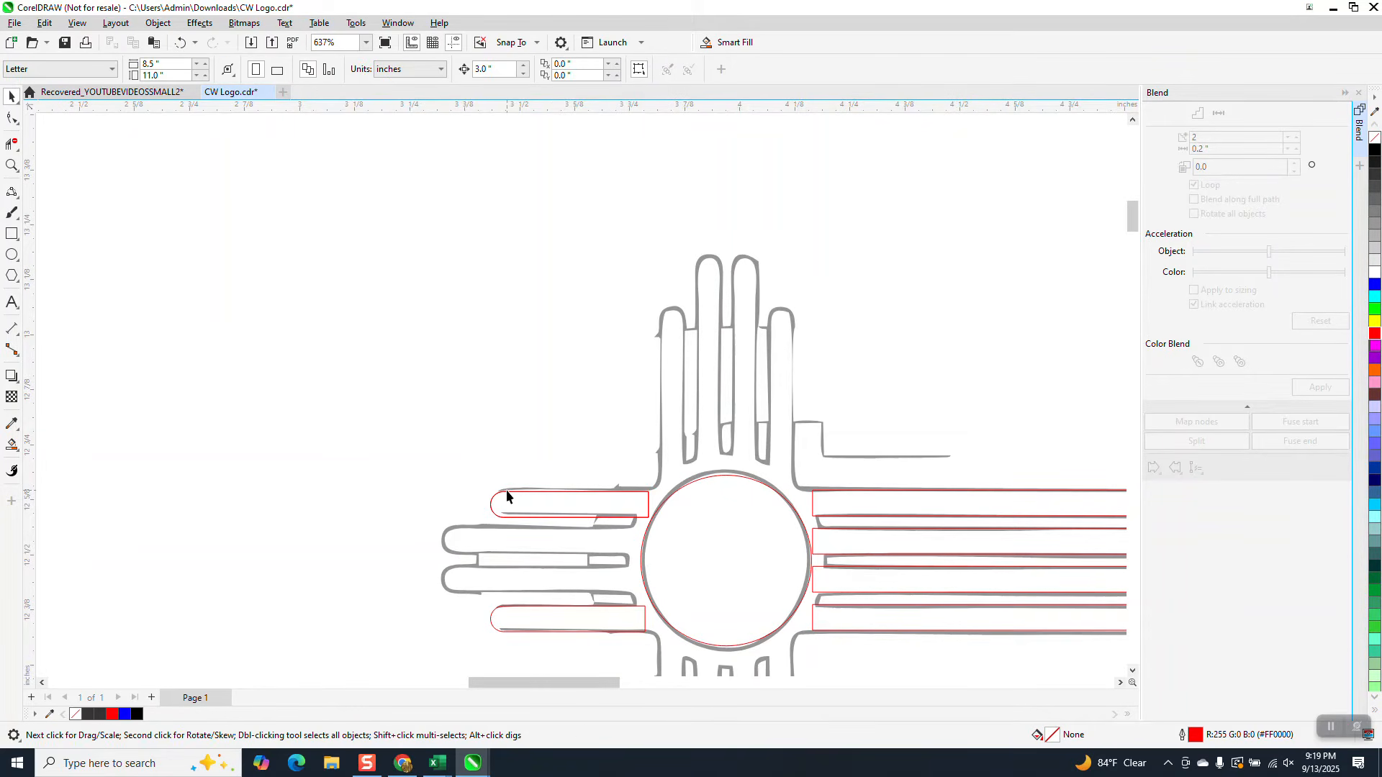
{"action": "left_click", "coordinate": [507, 491]}
{"action": "key", "text": "Escape"}
{"action": "left_click", "coordinate": [492, 511]}
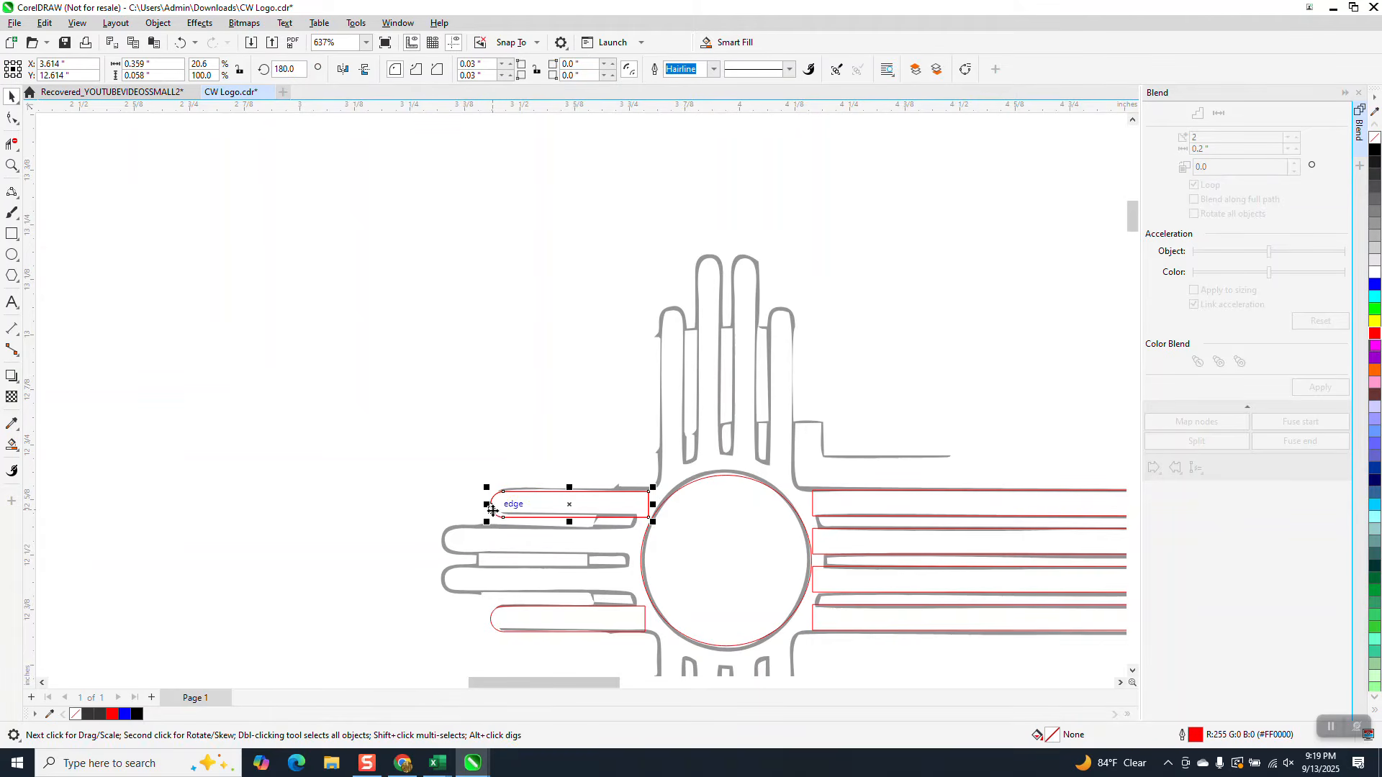
{"action": "left_click", "coordinate": [491, 625], "text": "shift"}
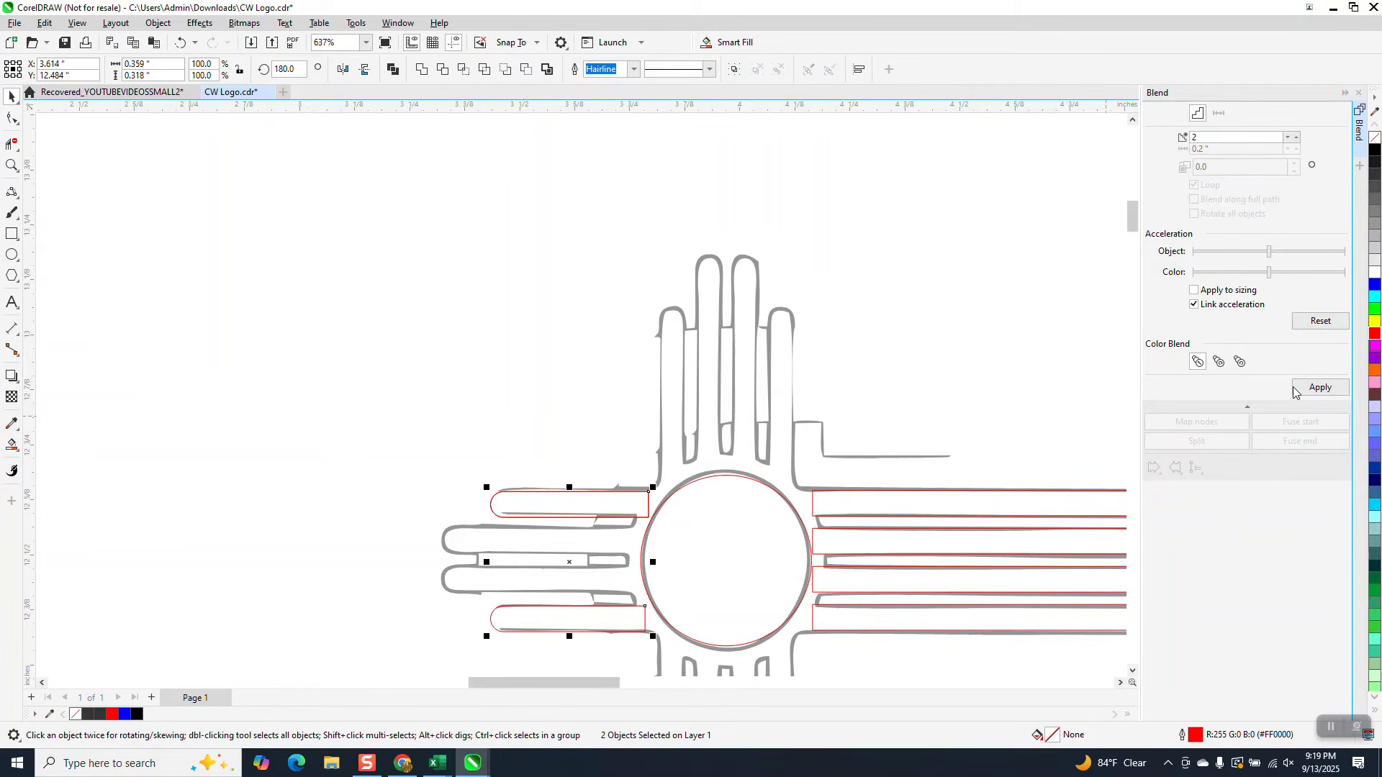
{"action": "left_click", "coordinate": [1302, 390]}
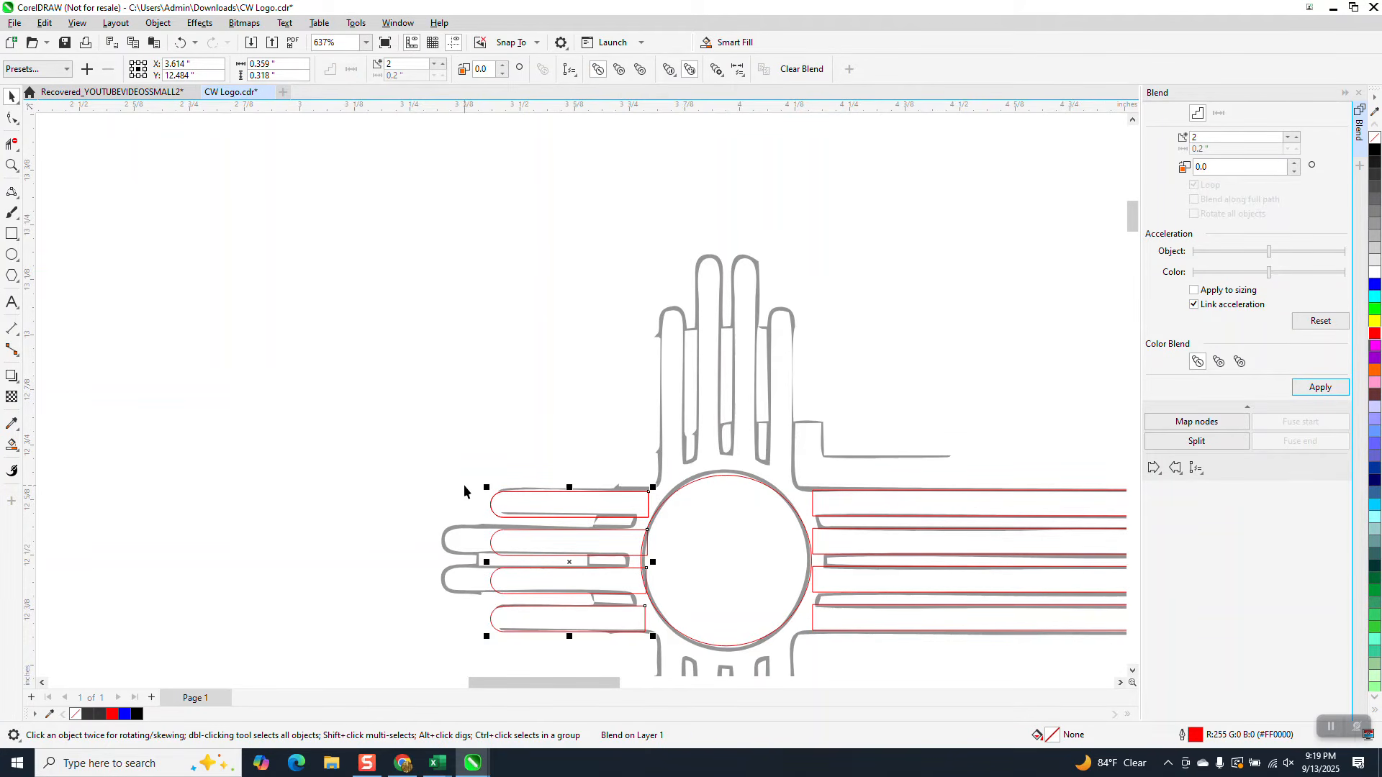
Step: Break the bar blend apart and select the grouped pair of middle bars
{"action": "left_click", "coordinate": [200, 22]}
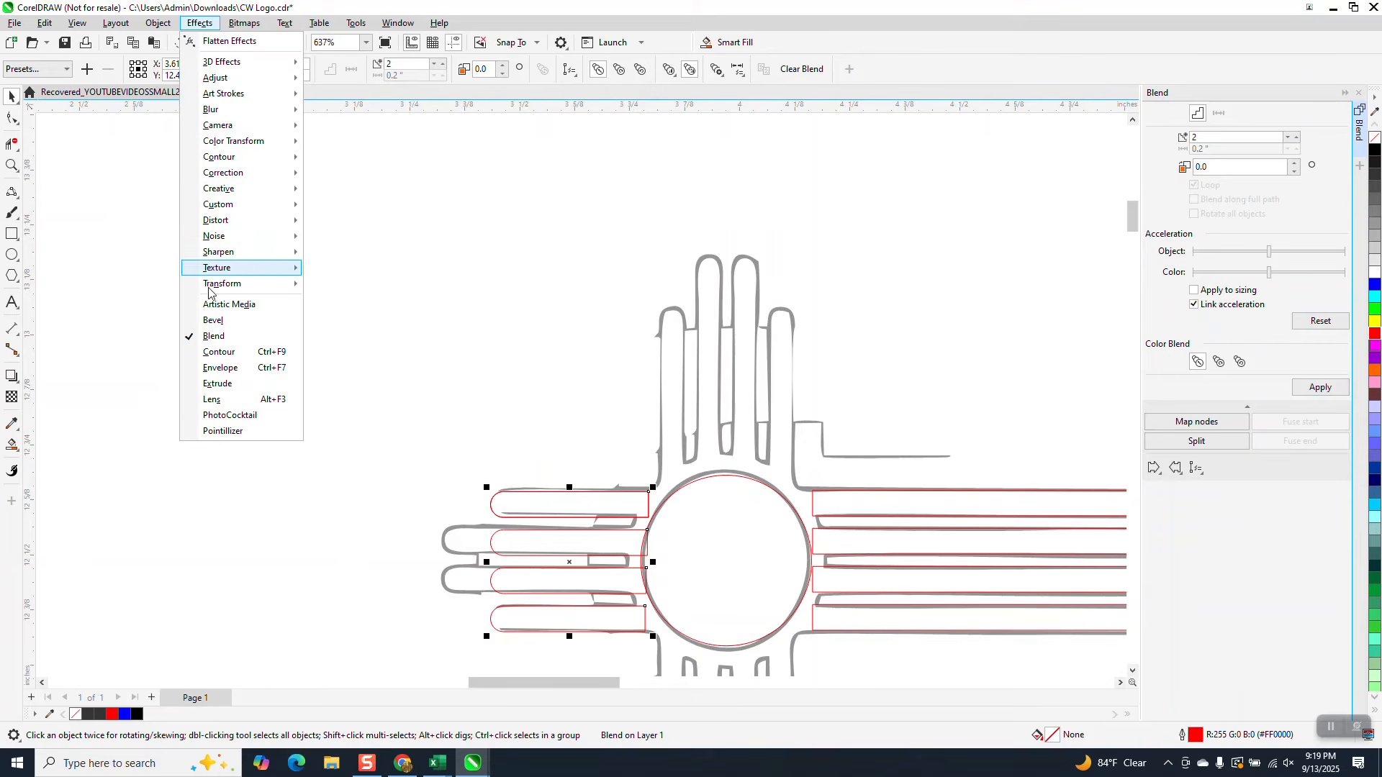
{"action": "left_click", "coordinate": [141, 40]}
{"action": "left_click", "coordinate": [158, 23]}
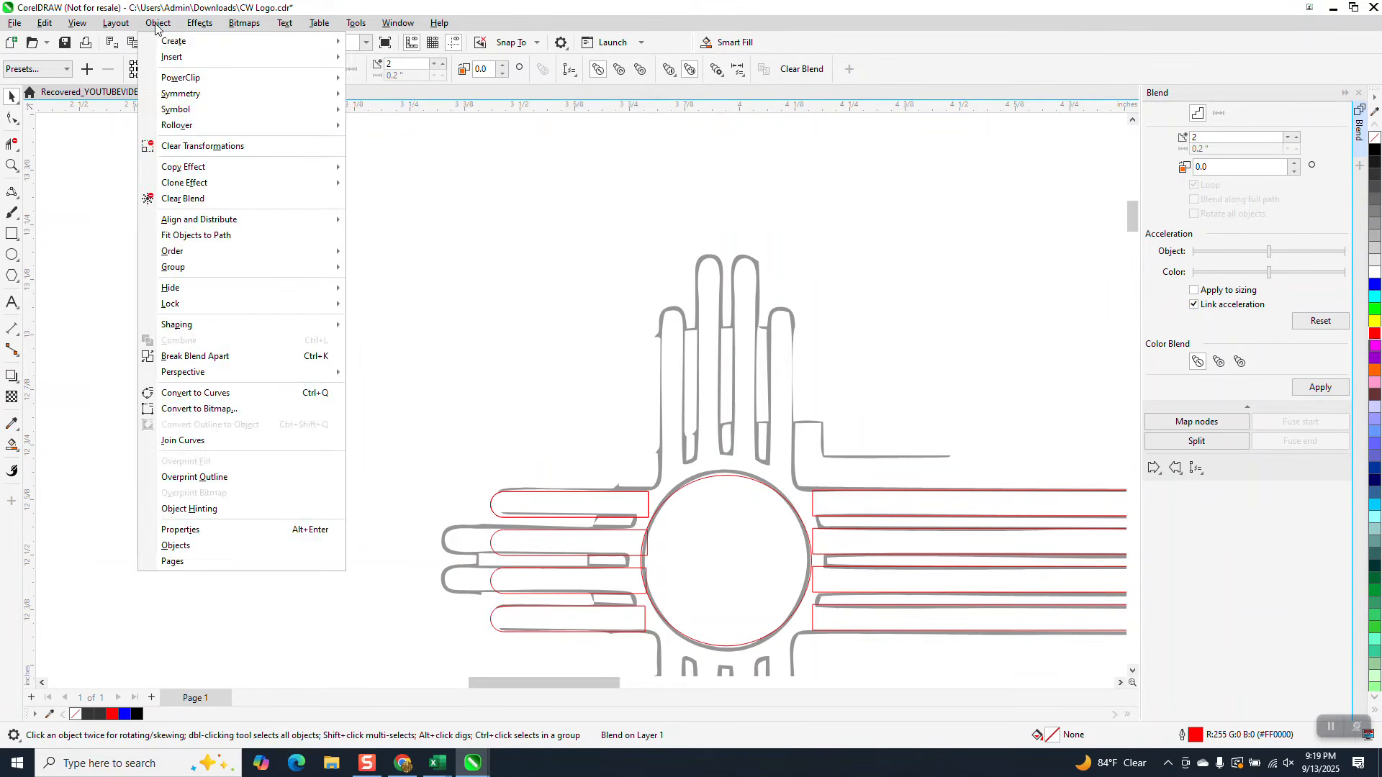
{"action": "key", "text": "Escape"}
{"action": "left_click", "coordinate": [158, 22]}
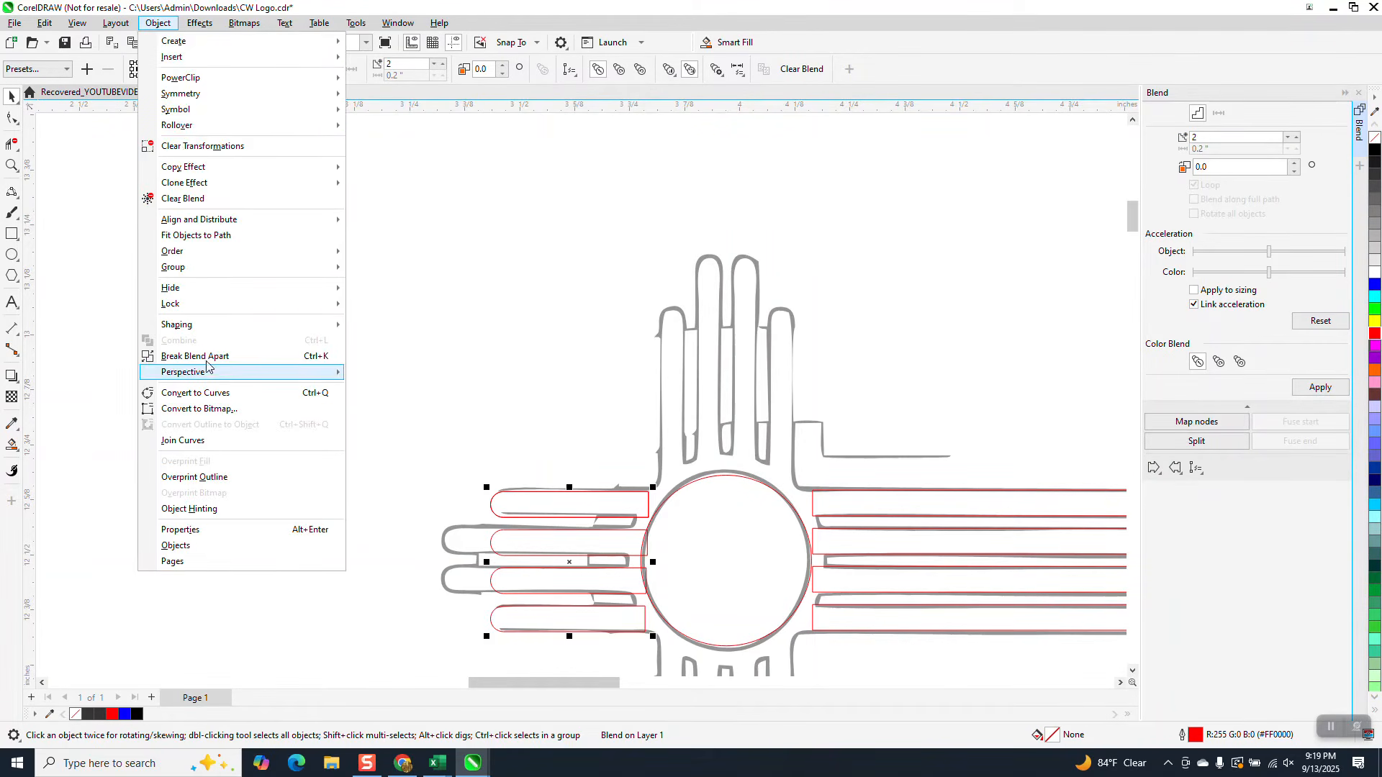
{"action": "left_click", "coordinate": [271, 358]}
{"action": "left_click", "coordinate": [271, 357]}
{"action": "left_click", "coordinate": [492, 543]}
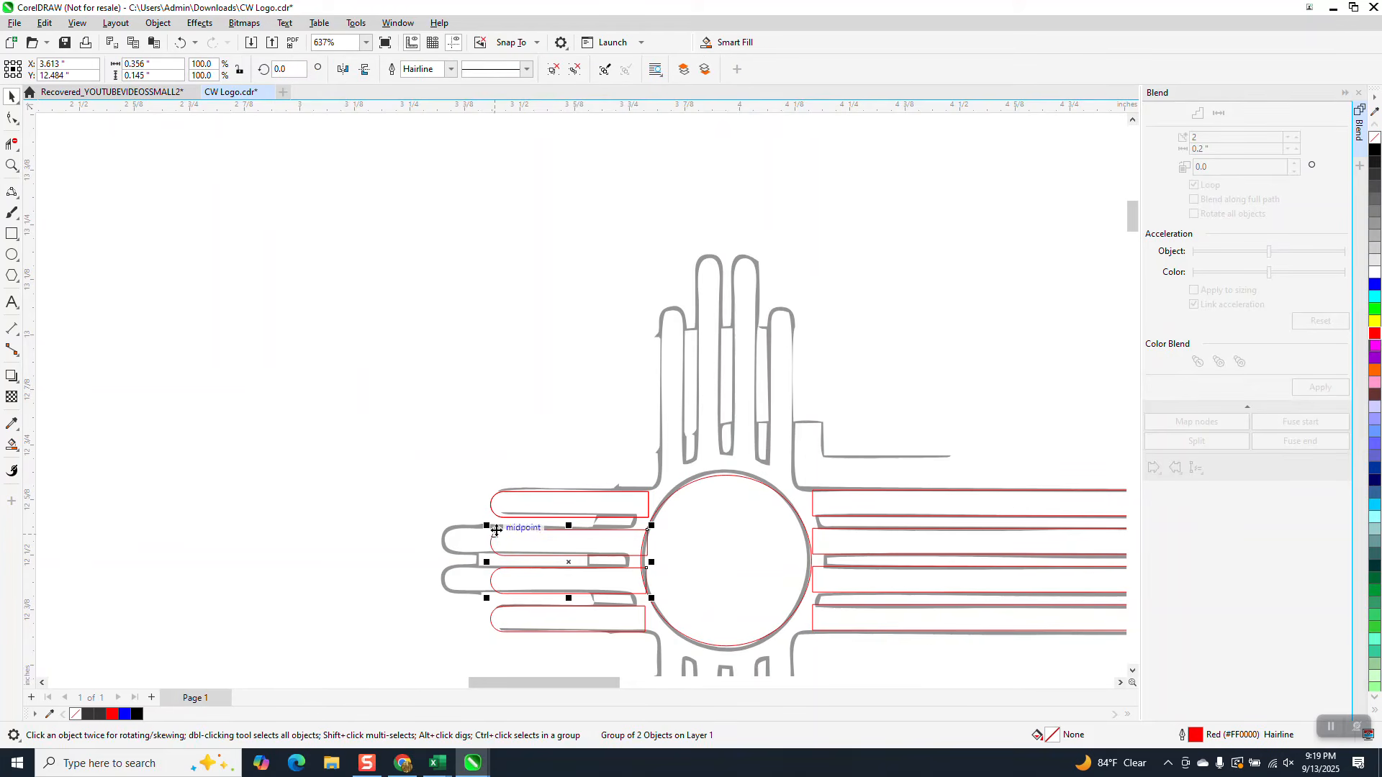
Step: Ungroup the two middle bars into separate curves and clear the selection
{"action": "left_click", "coordinate": [153, 28]}
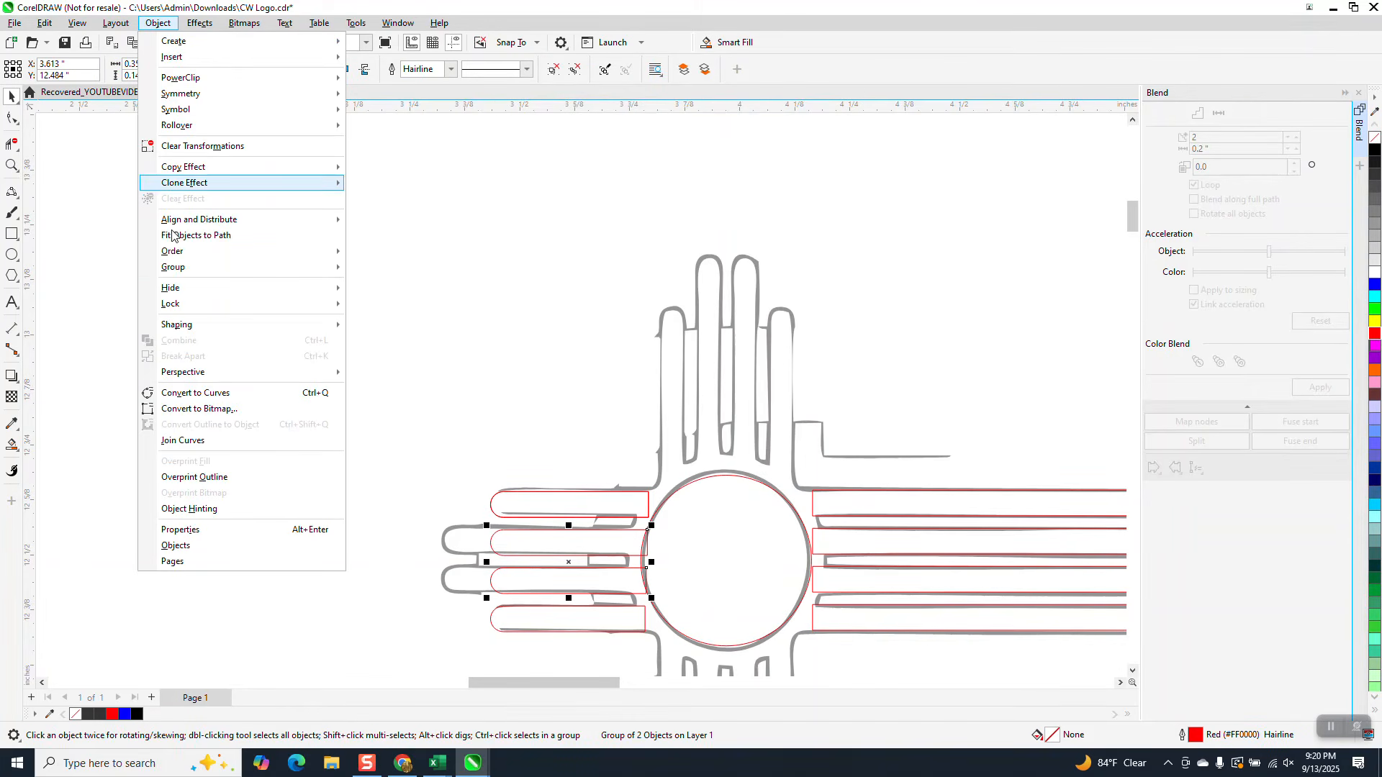
{"action": "mouse_move", "coordinate": [303, 268]}
{"action": "left_click", "coordinate": [367, 289]}
{"action": "left_click", "coordinate": [463, 325]}
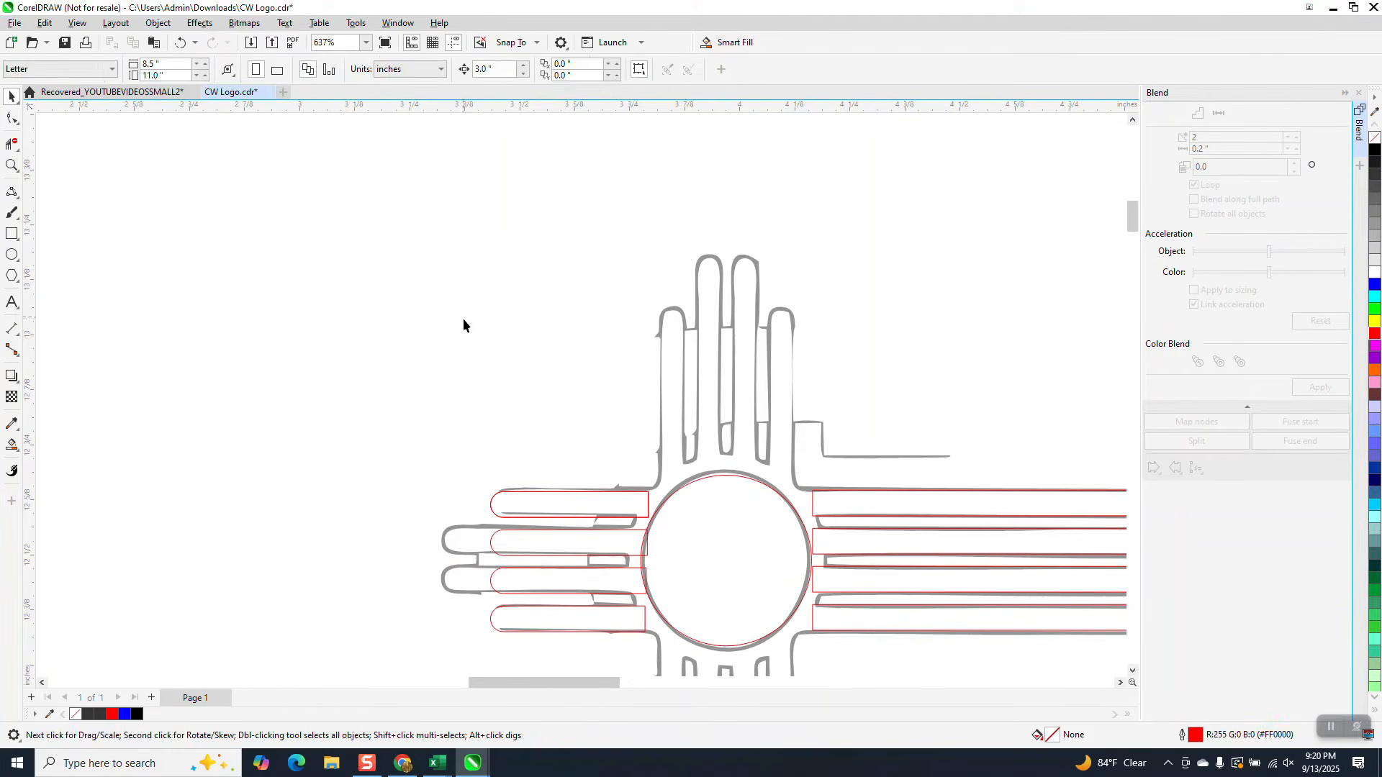
Step: Try stretching both middle bars outward to the gray fingertips, and undo both stretches
{"action": "left_click", "coordinate": [492, 545]}
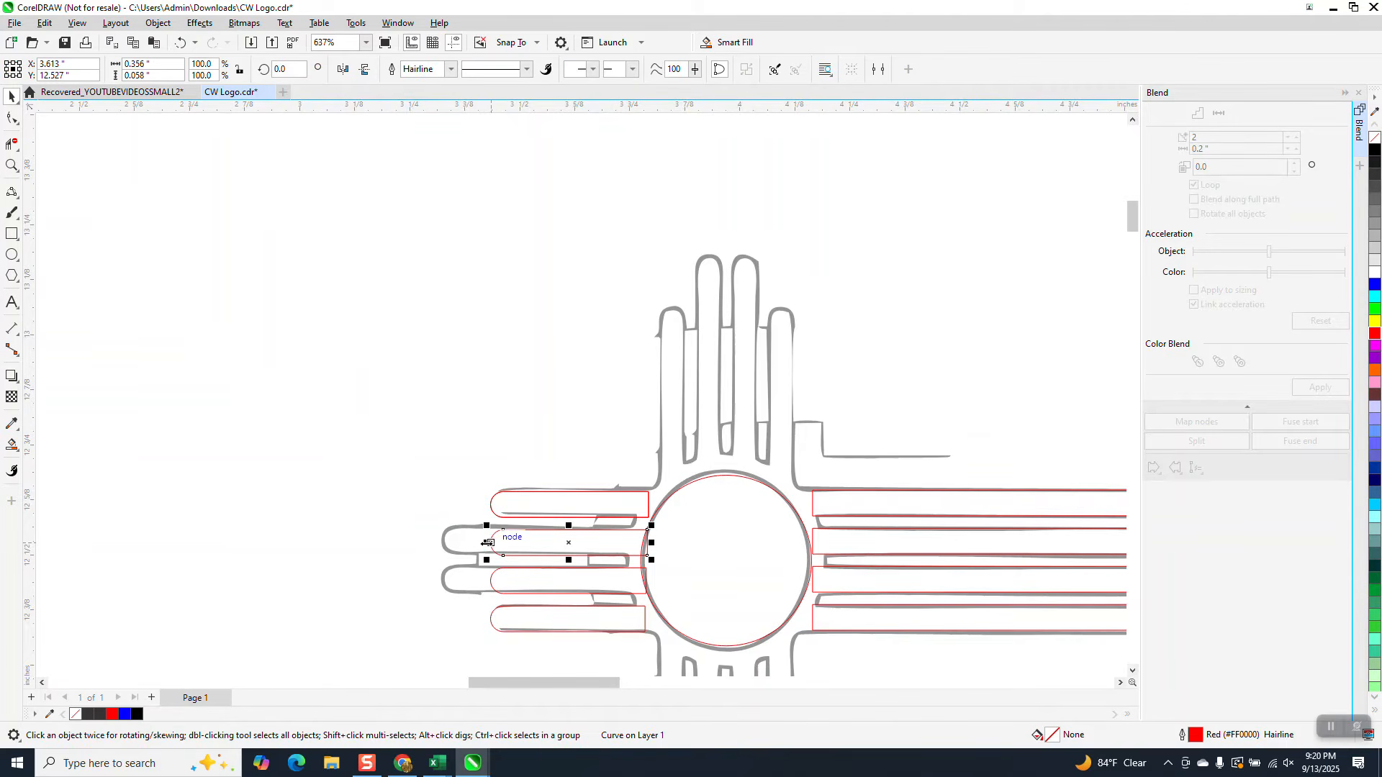
{"action": "left_click_drag", "start_coordinate": [488, 542], "coordinate": [442, 581]}
{"action": "left_click", "coordinate": [491, 581]}
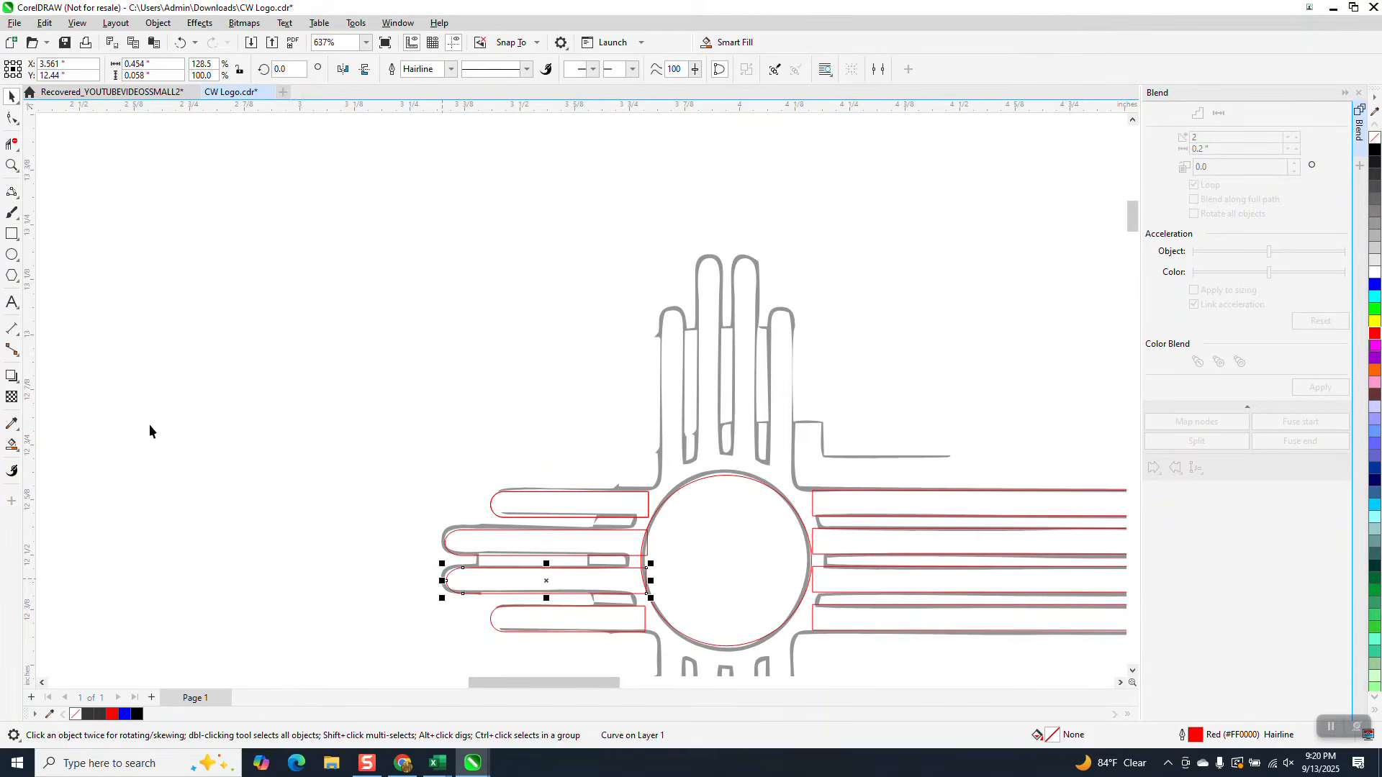
{"action": "left_click", "coordinate": [12, 165]}
{"action": "left_click_drag", "start_coordinate": [416, 457], "coordinate": [566, 626]}
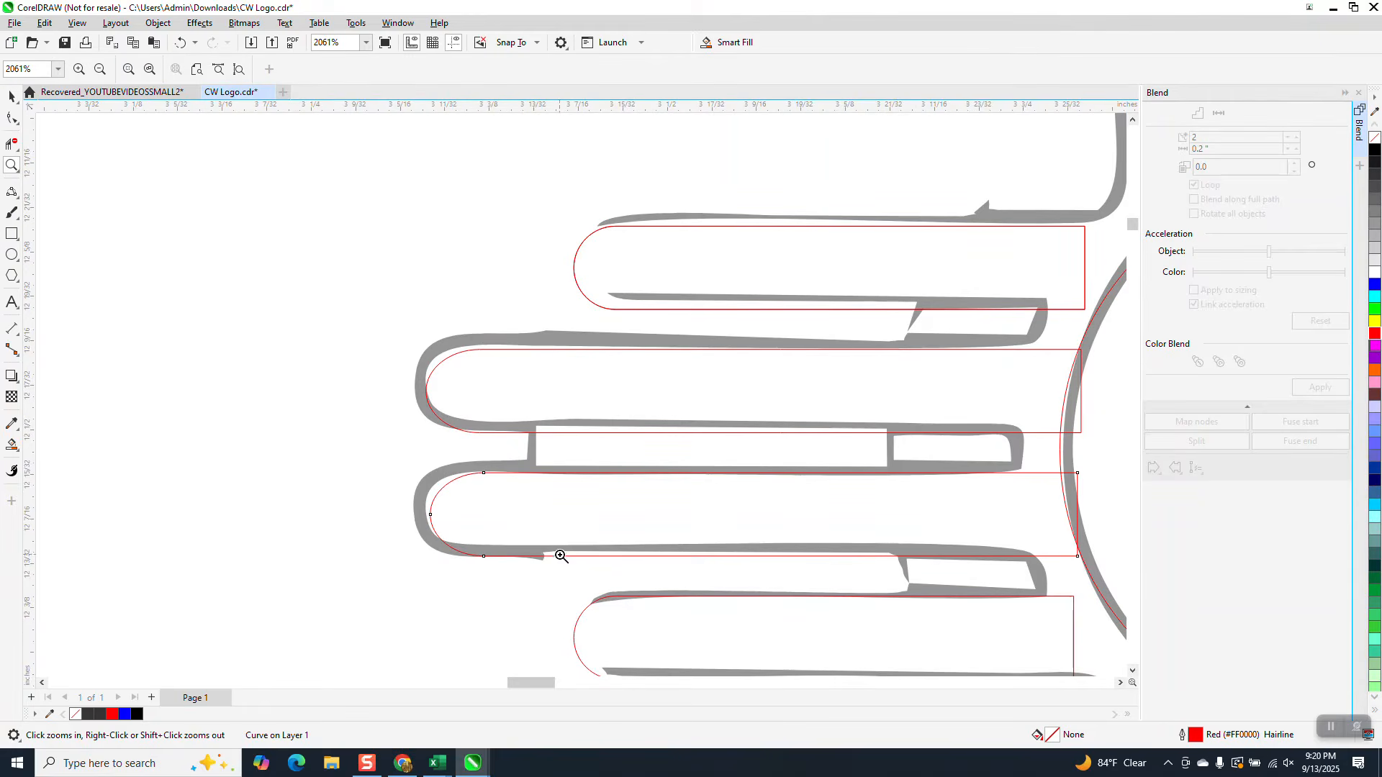
{"action": "scroll", "coordinate": [467, 473], "scroll_direction": "down", "scroll_amount": 2}
{"action": "left_click", "coordinate": [13, 96]}
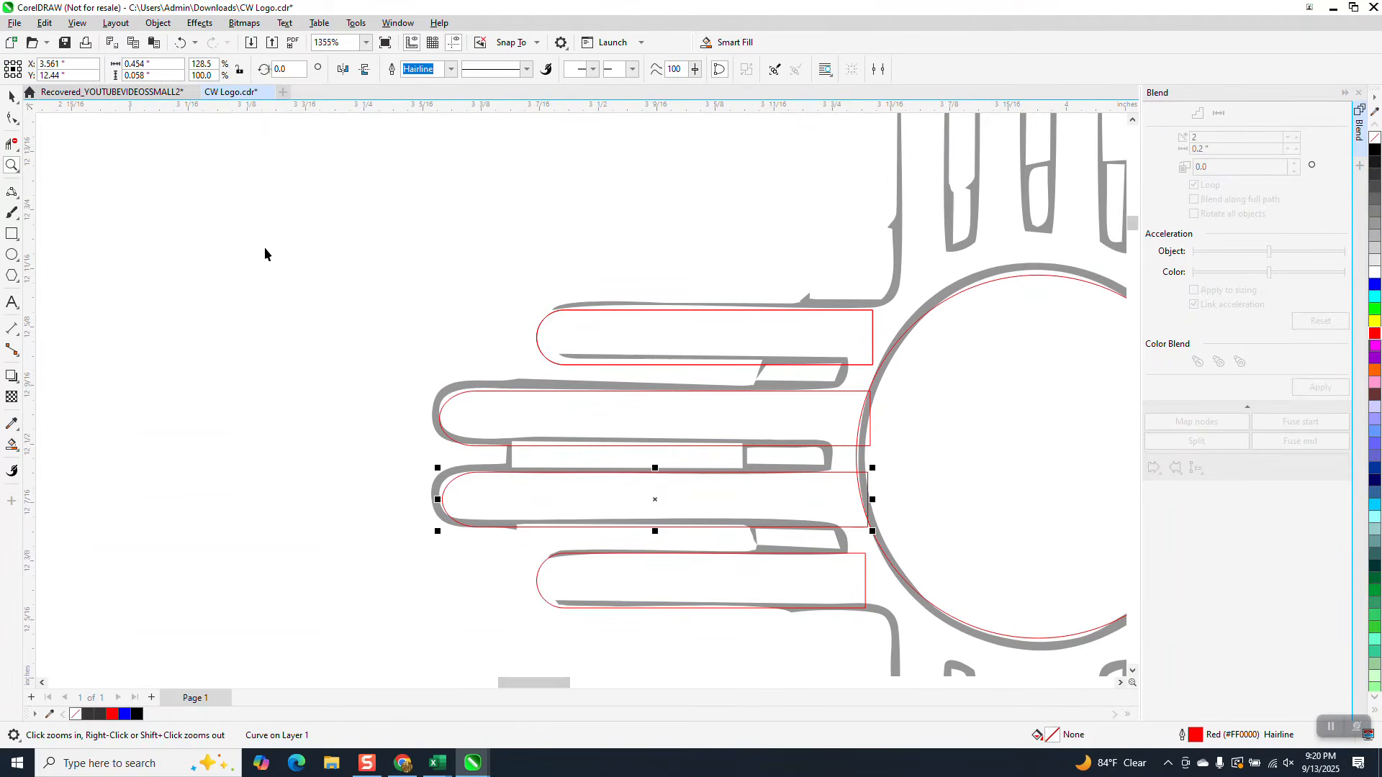
{"action": "left_click", "coordinate": [180, 42]}
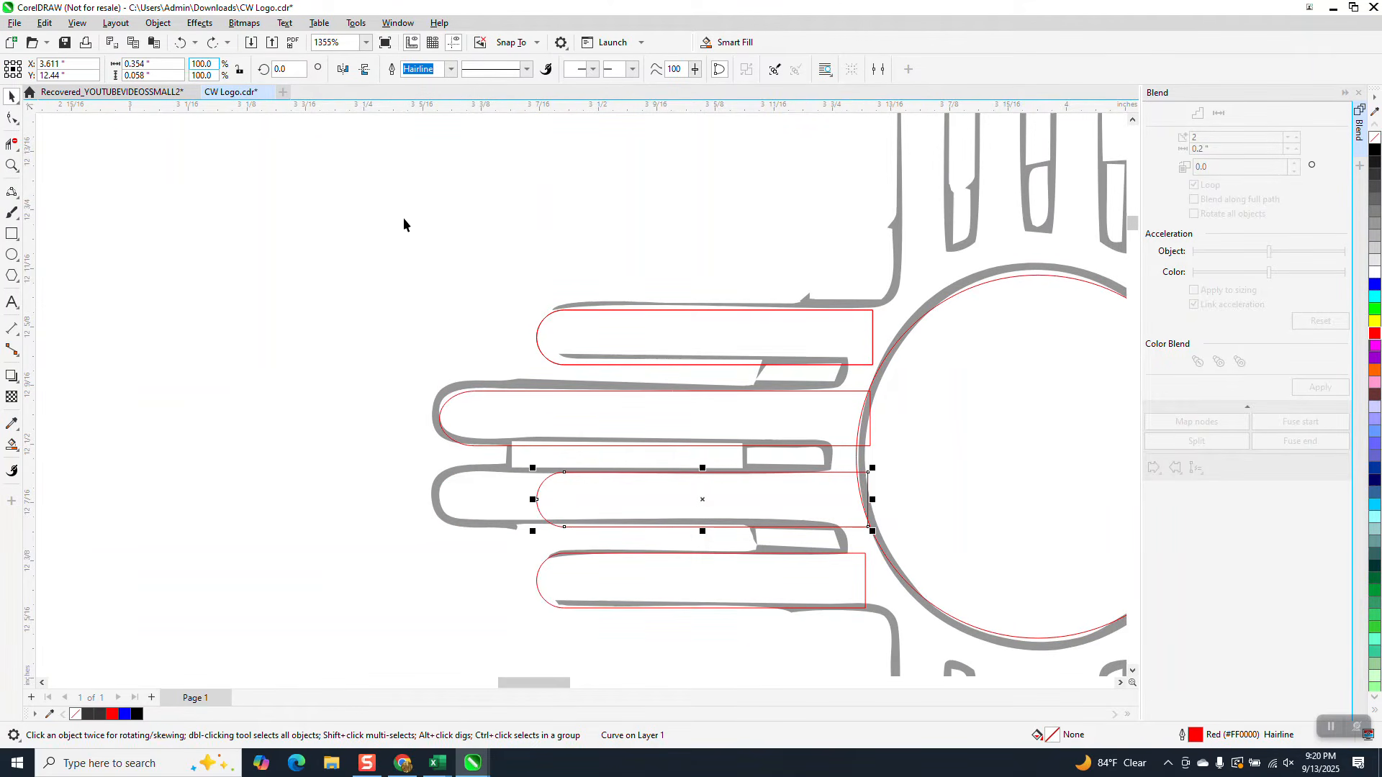
{"action": "left_click", "coordinate": [180, 44]}
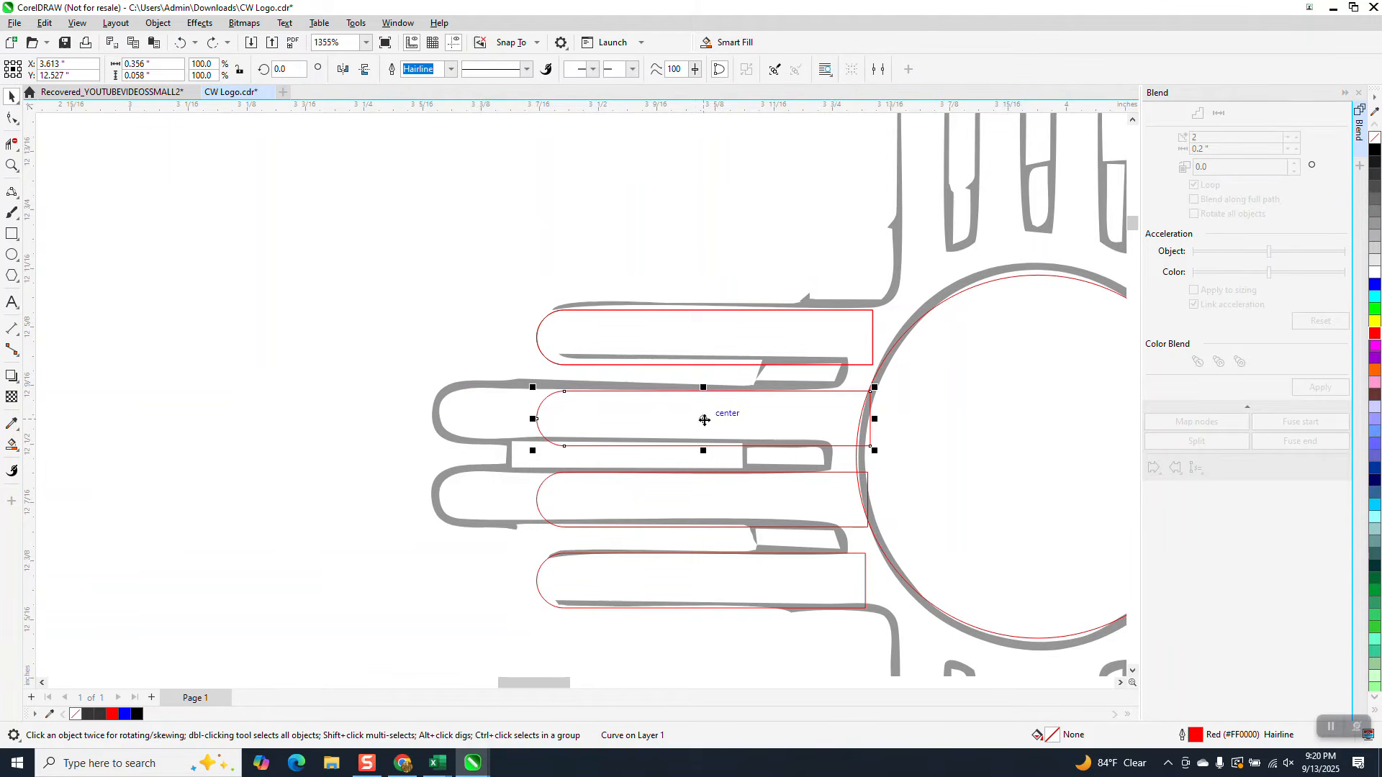
Step: Move both middle bars outward without resizing, fitting their rounded ends inside the gray fingertips
{"action": "left_click_drag", "start_coordinate": [704, 419], "coordinate": [605, 414]}
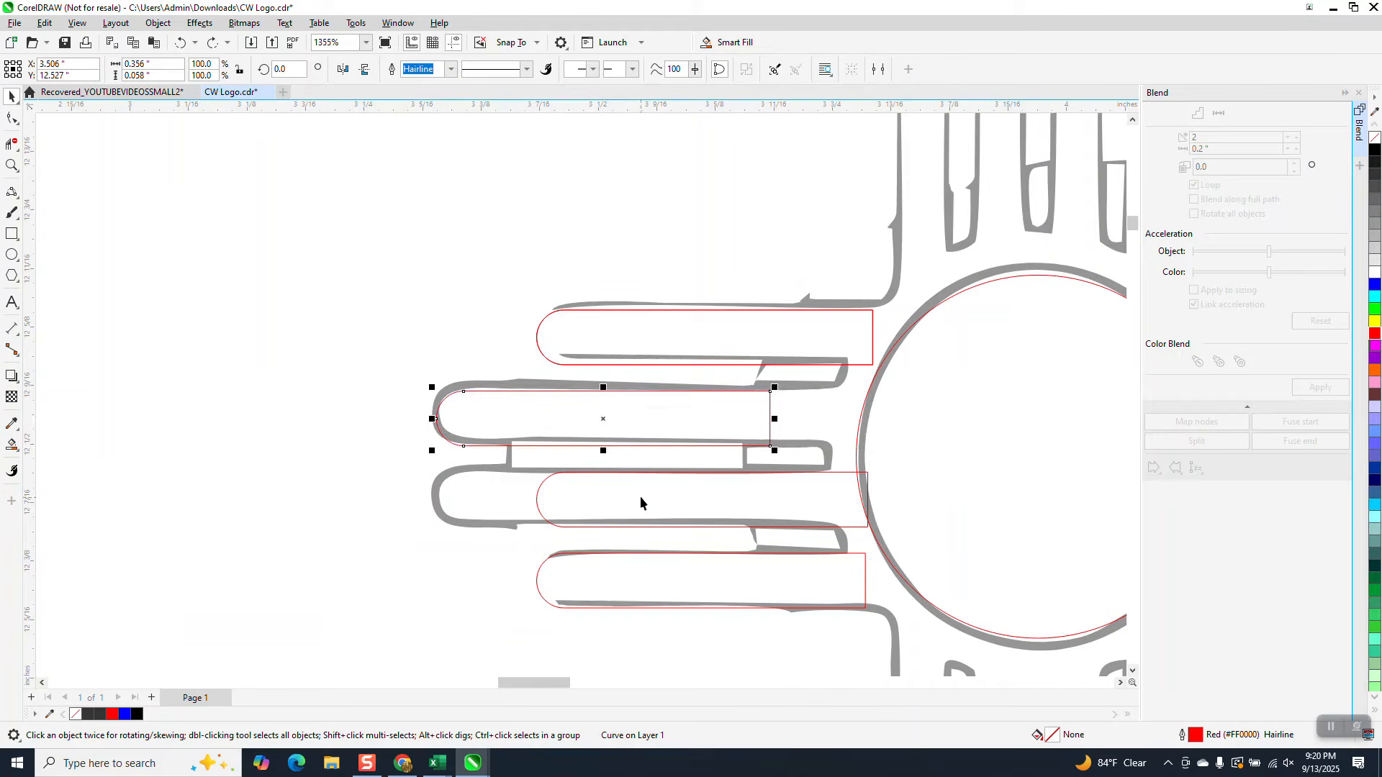
{"action": "left_click", "coordinate": [660, 477]}
{"action": "left_click_drag", "start_coordinate": [700, 504], "coordinate": [603, 510]}
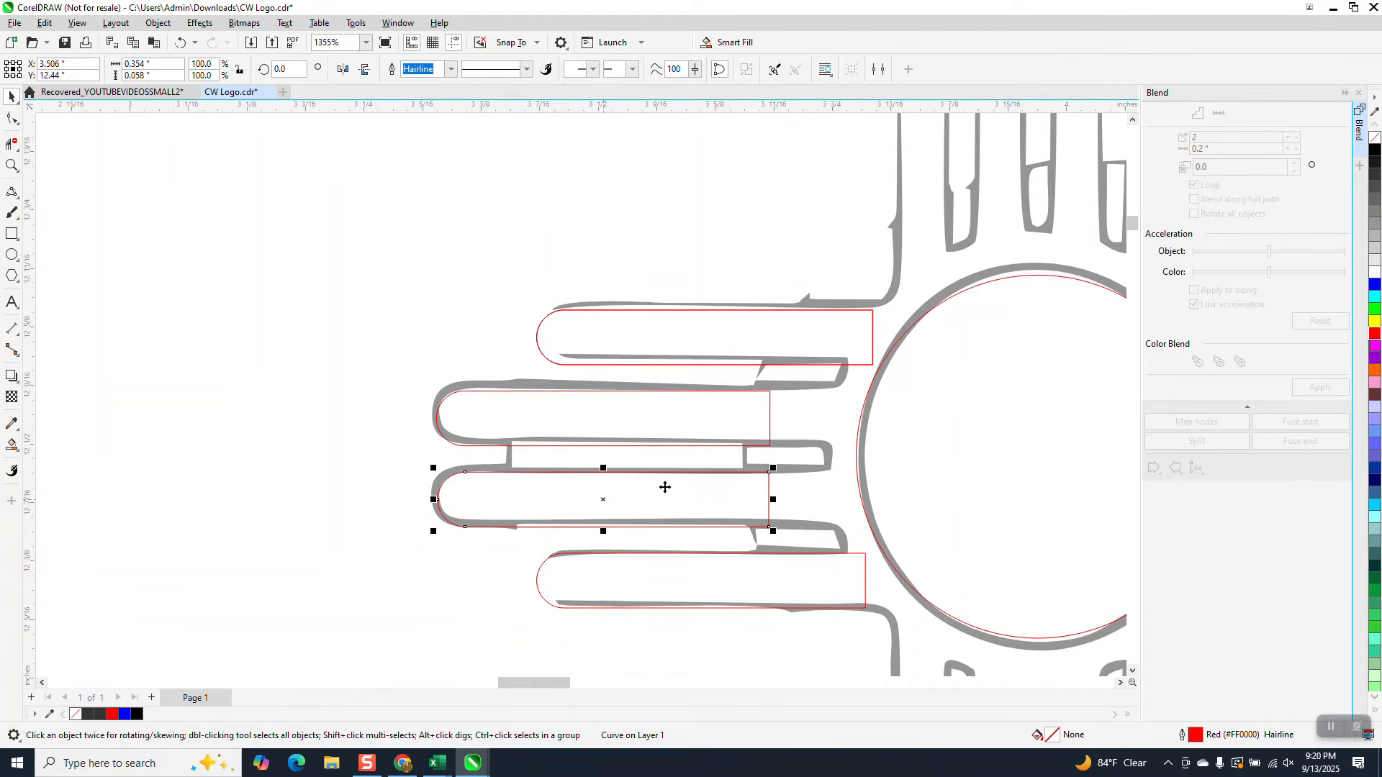
Step: Try stretching the upper middle bar's square end toward the circle, and undo it
{"action": "left_click", "coordinate": [770, 418]}
{"action": "left_click_drag", "start_coordinate": [774, 418], "coordinate": [842, 418]}
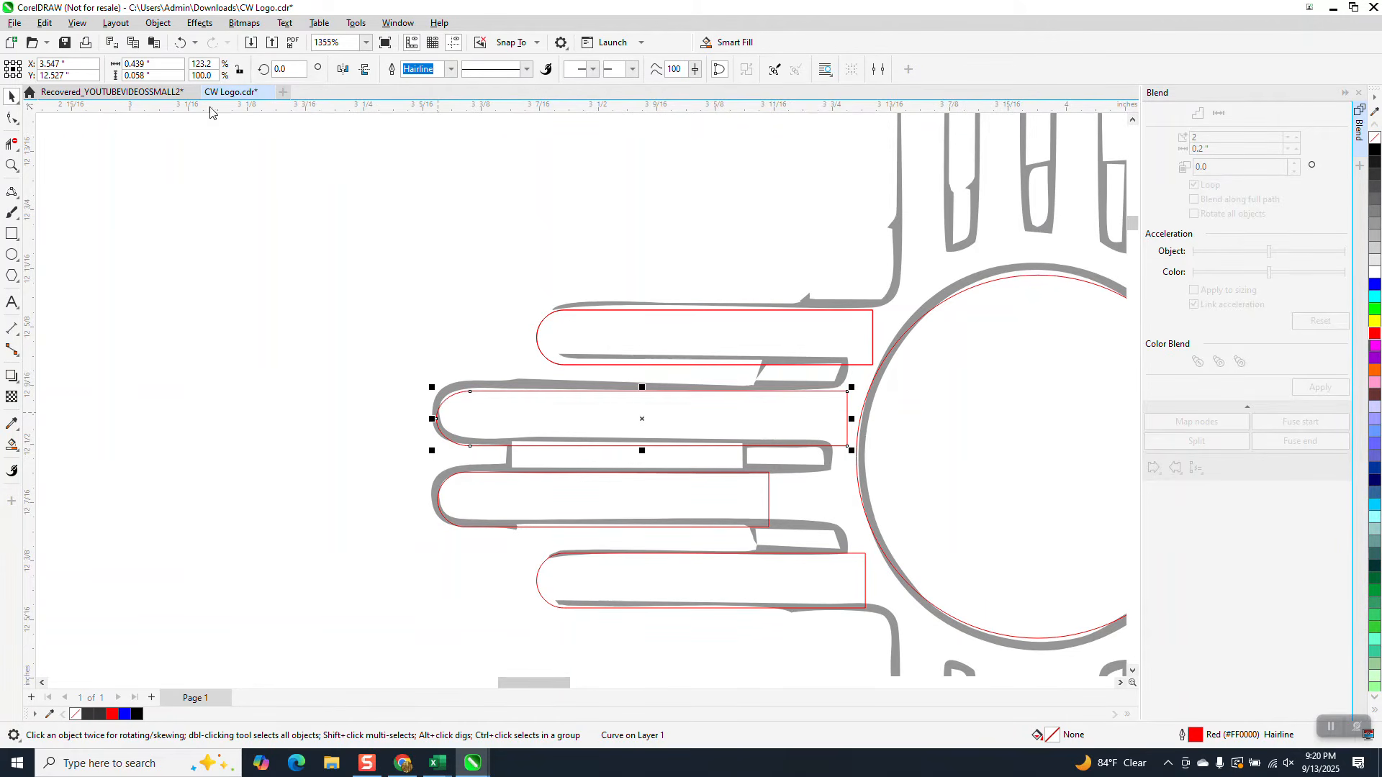
{"action": "left_click", "coordinate": [180, 42]}
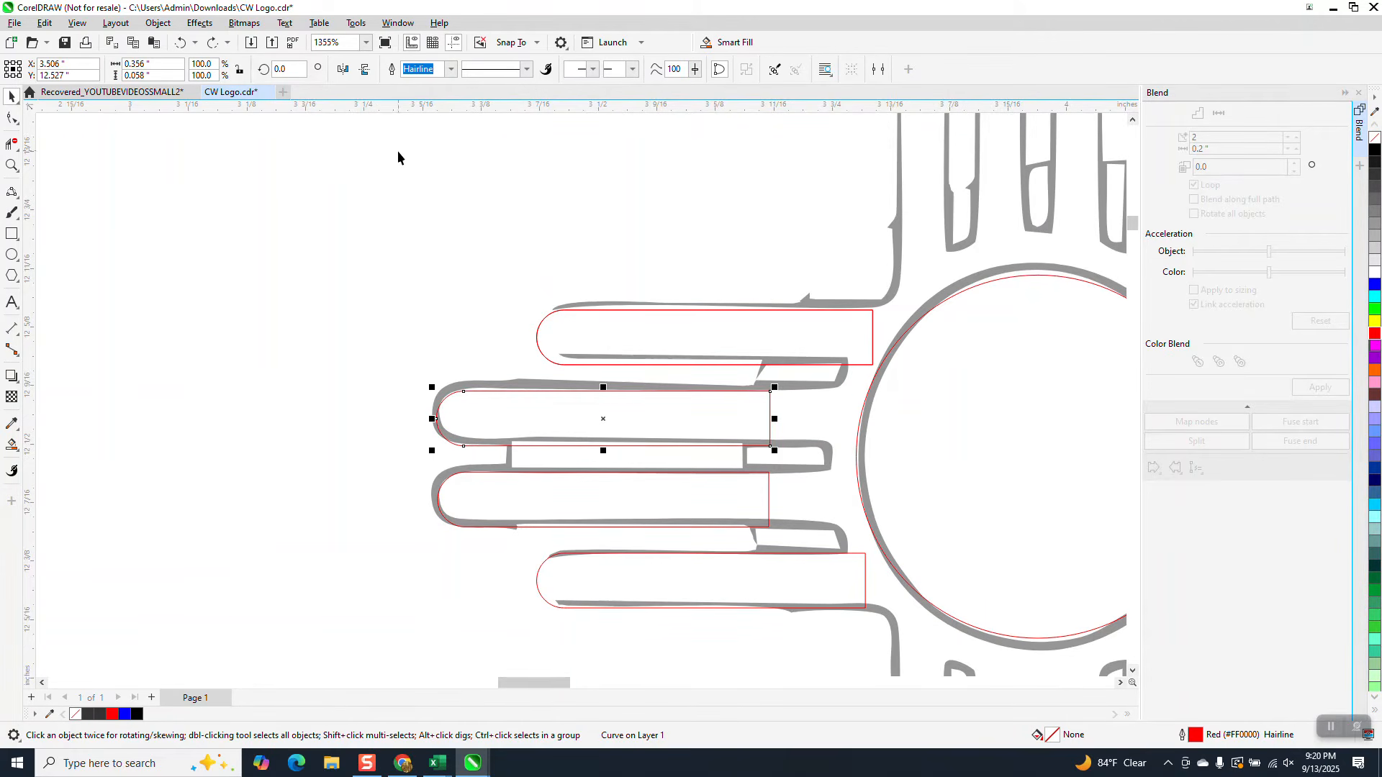
Step: Extend the upper middle bar about 0.083 inches toward the circle by moving both nodes of its square end with the Shape tool
{"action": "left_click", "coordinate": [10, 166]}
{"action": "left_click_drag", "start_coordinate": [669, 362], "coordinate": [944, 569]}
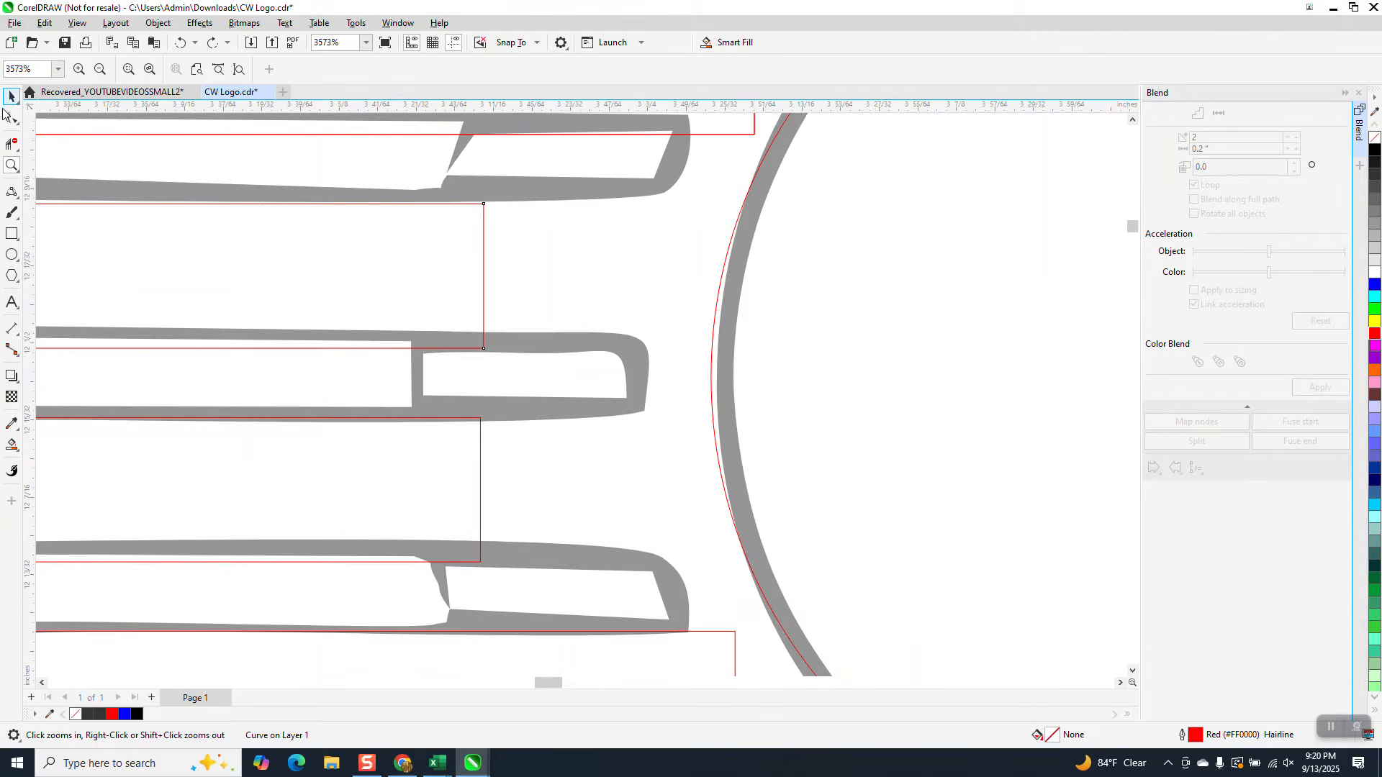
{"action": "left_click", "coordinate": [11, 119]}
{"action": "left_click", "coordinate": [447, 205]}
{"action": "scroll", "coordinate": [516, 260], "scroll_direction": "down", "scroll_amount": 1}
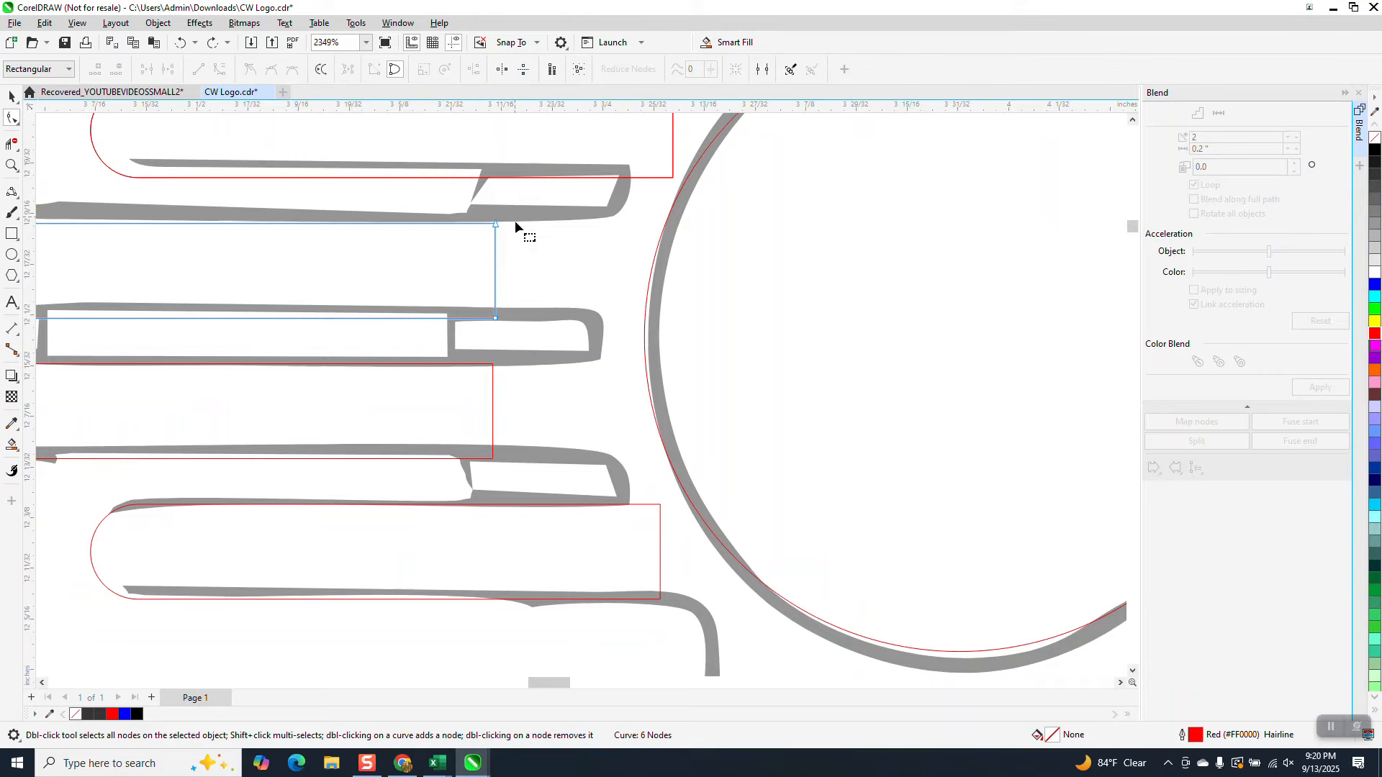
{"action": "left_click_drag", "start_coordinate": [471, 333], "coordinate": [561, 318]}
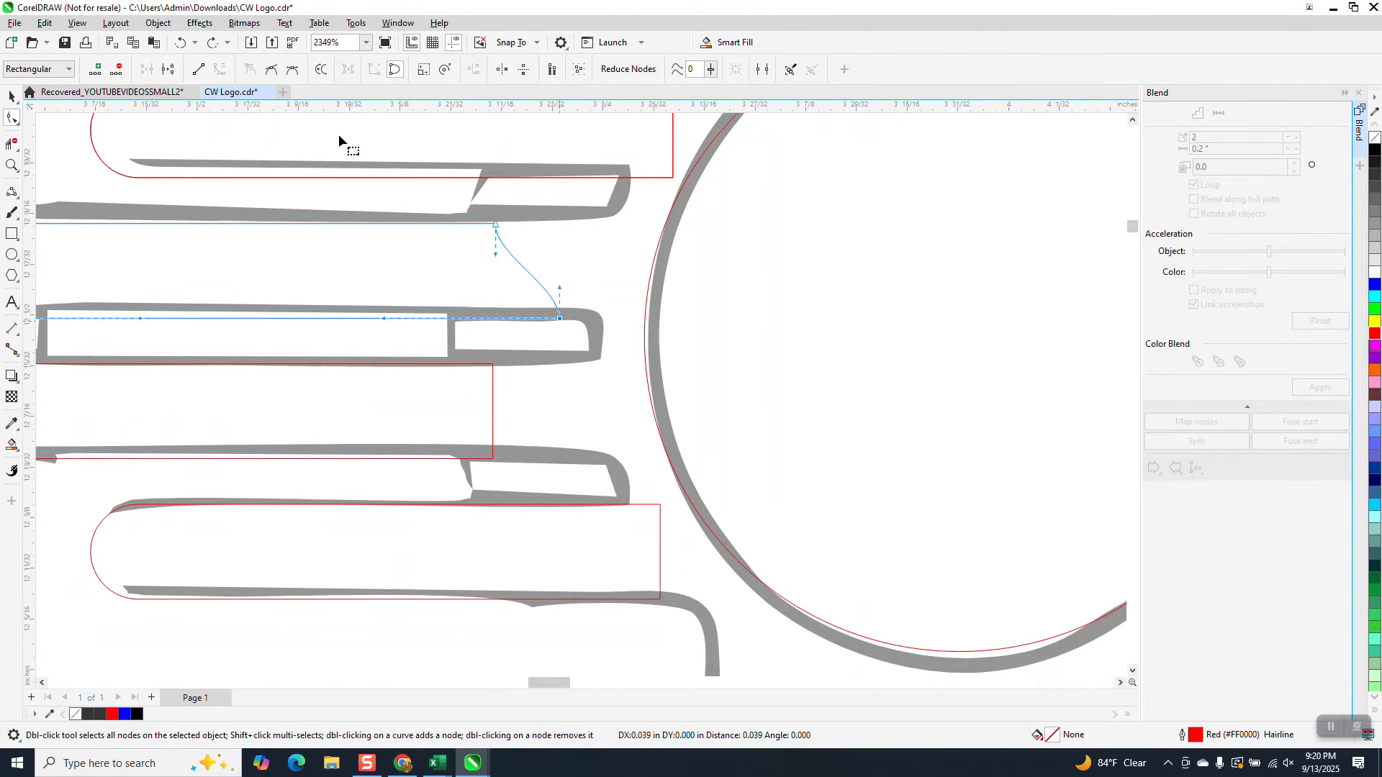
{"action": "scroll", "coordinate": [529, 273], "scroll_direction": "down", "scroll_amount": 1}
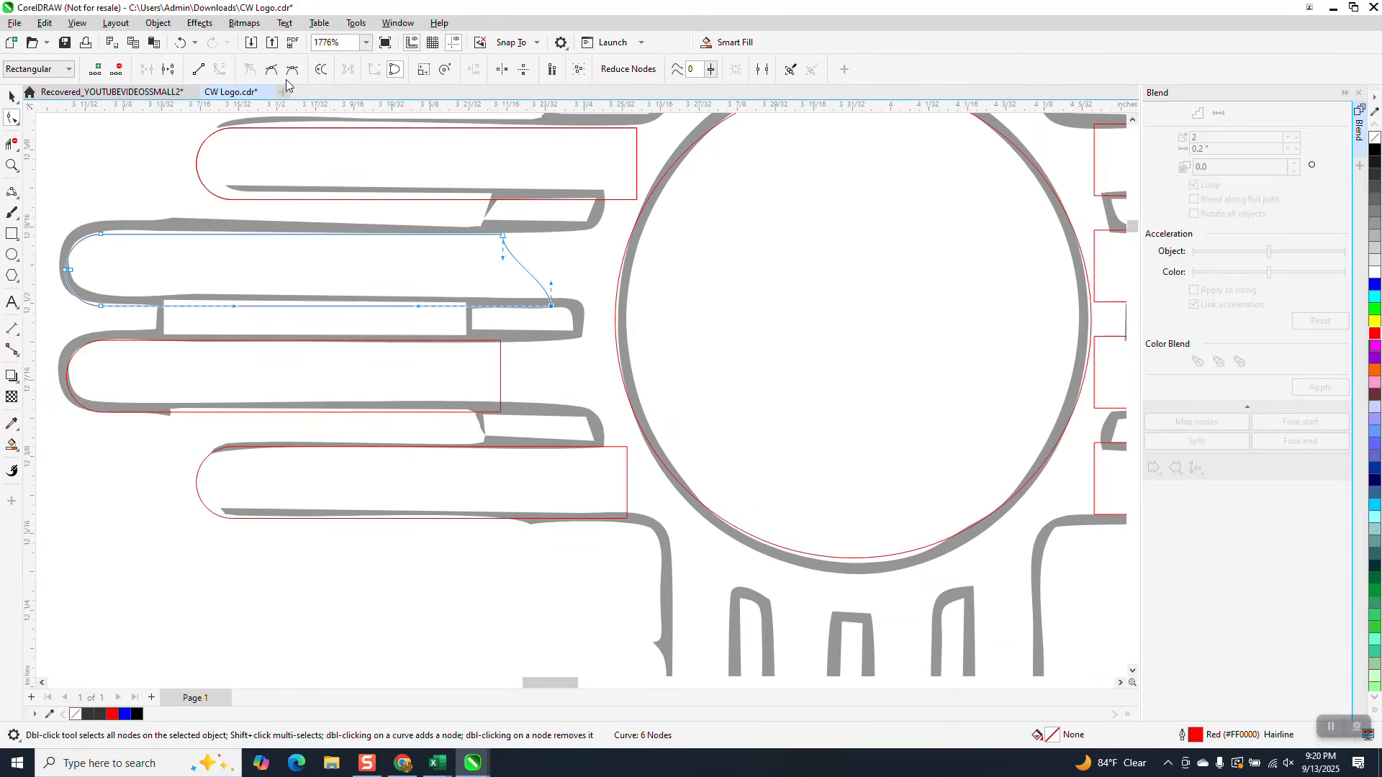
{"action": "left_click", "coordinate": [181, 43]}
{"action": "left_click_drag", "start_coordinate": [510, 334], "coordinate": [604, 297]}
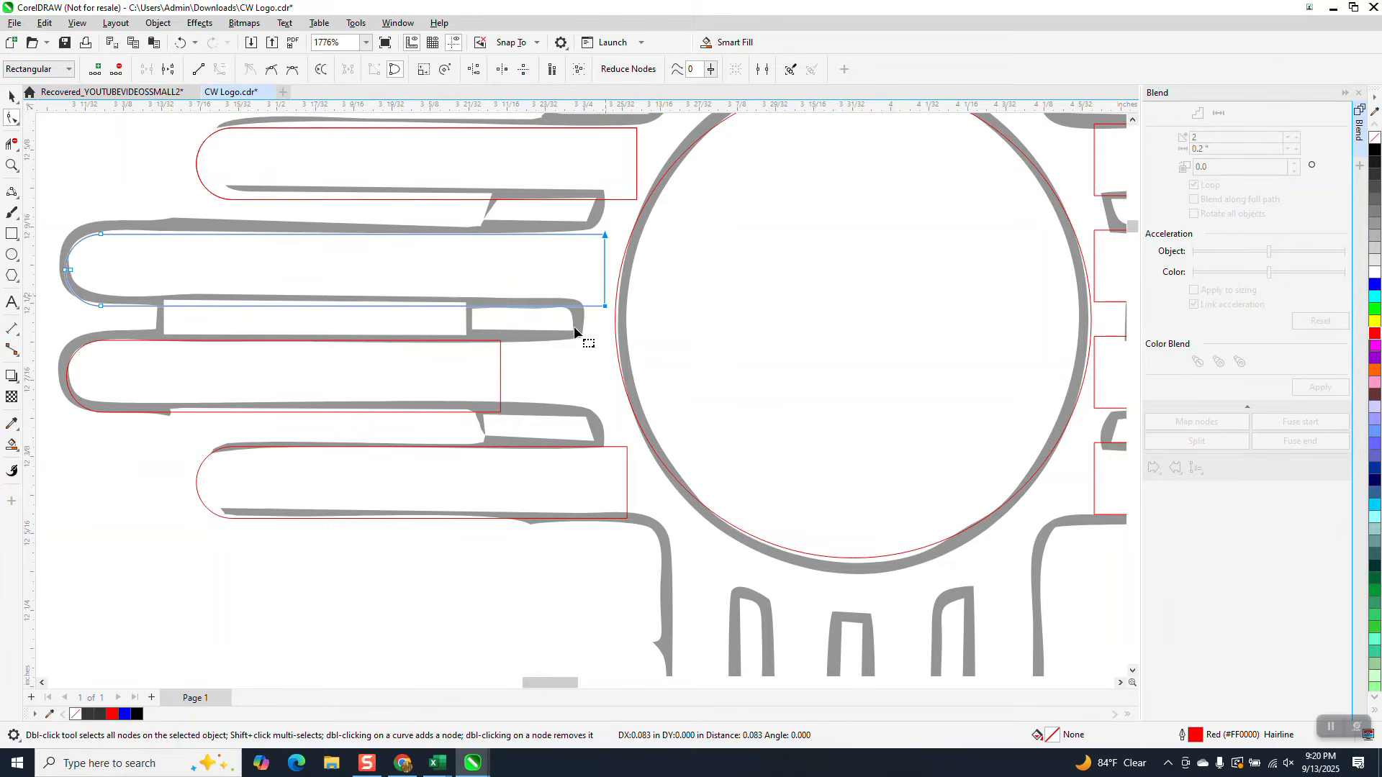
Step: Extend the lower middle bar toward the circle by moving both square-end nodes, and return to the Pick tool
{"action": "left_click", "coordinate": [503, 364]}
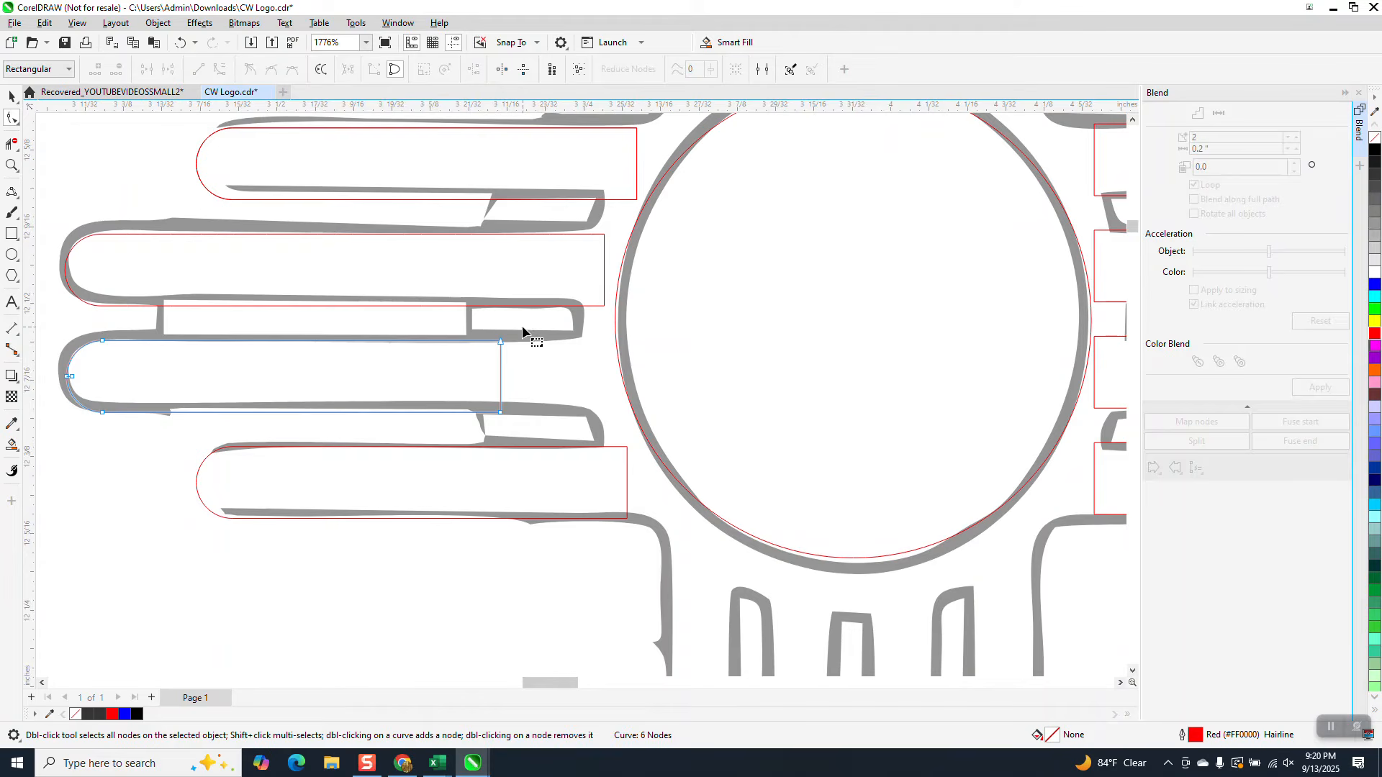
{"action": "left_click_drag", "start_coordinate": [501, 414], "coordinate": [591, 422]}
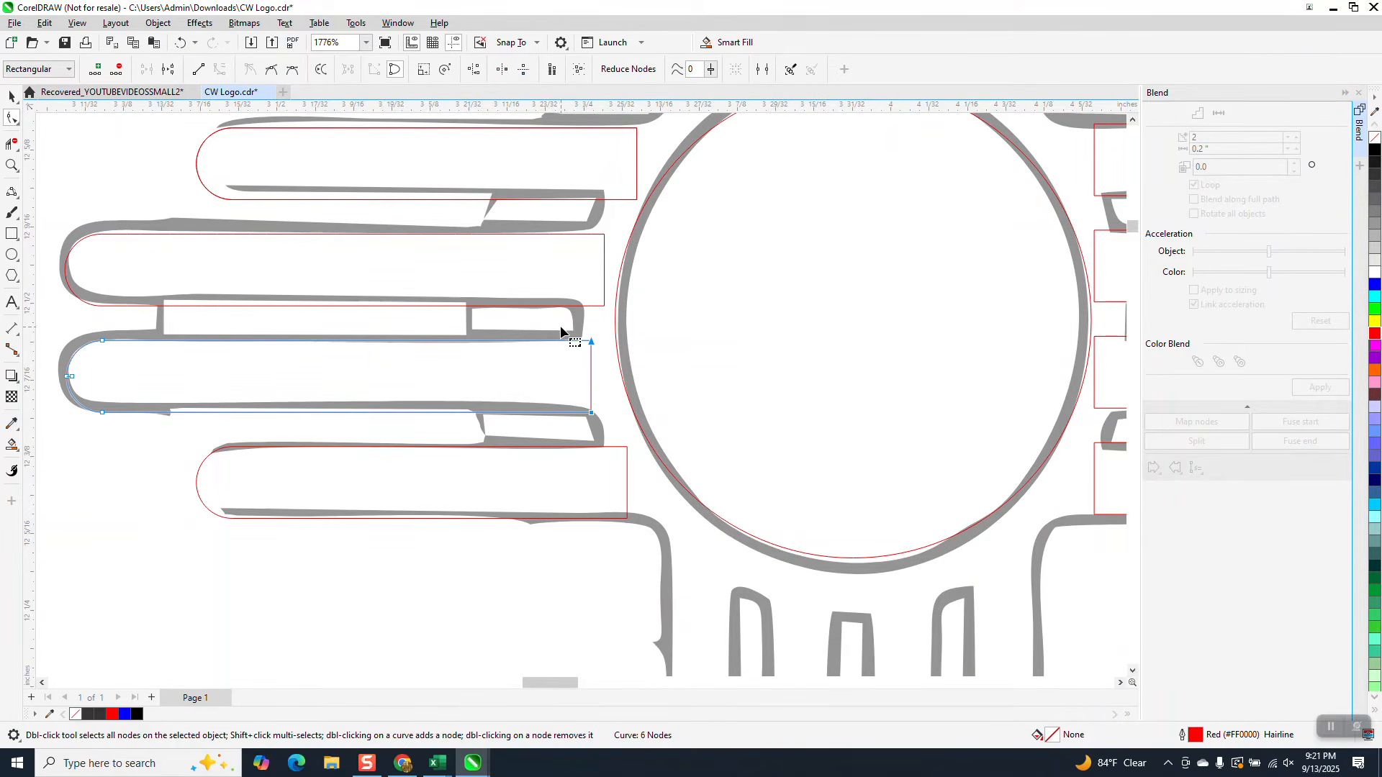
{"action": "scroll", "coordinate": [547, 338], "scroll_direction": "down", "scroll_amount": 2}
{"action": "scroll", "coordinate": [547, 339], "scroll_direction": "down", "scroll_amount": 2}
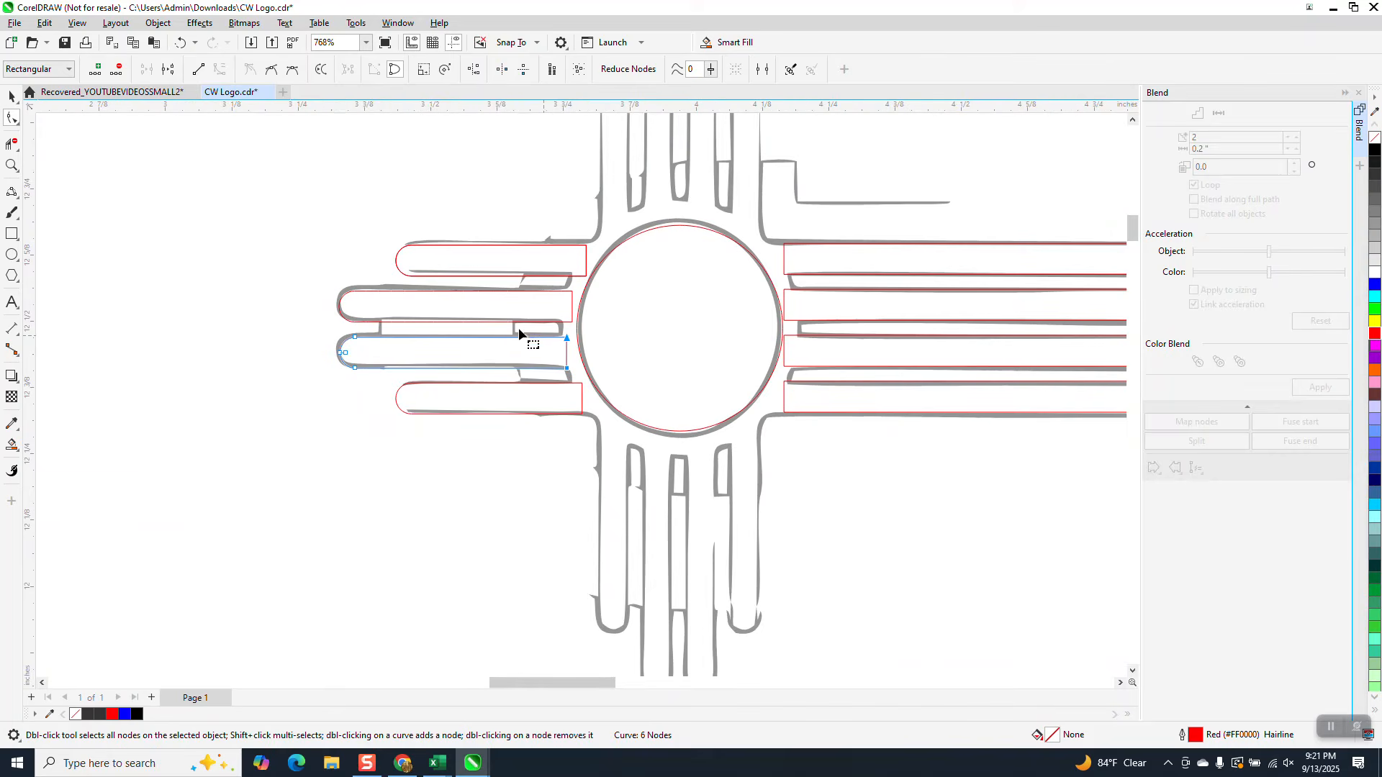
{"action": "left_click", "coordinate": [9, 95]}
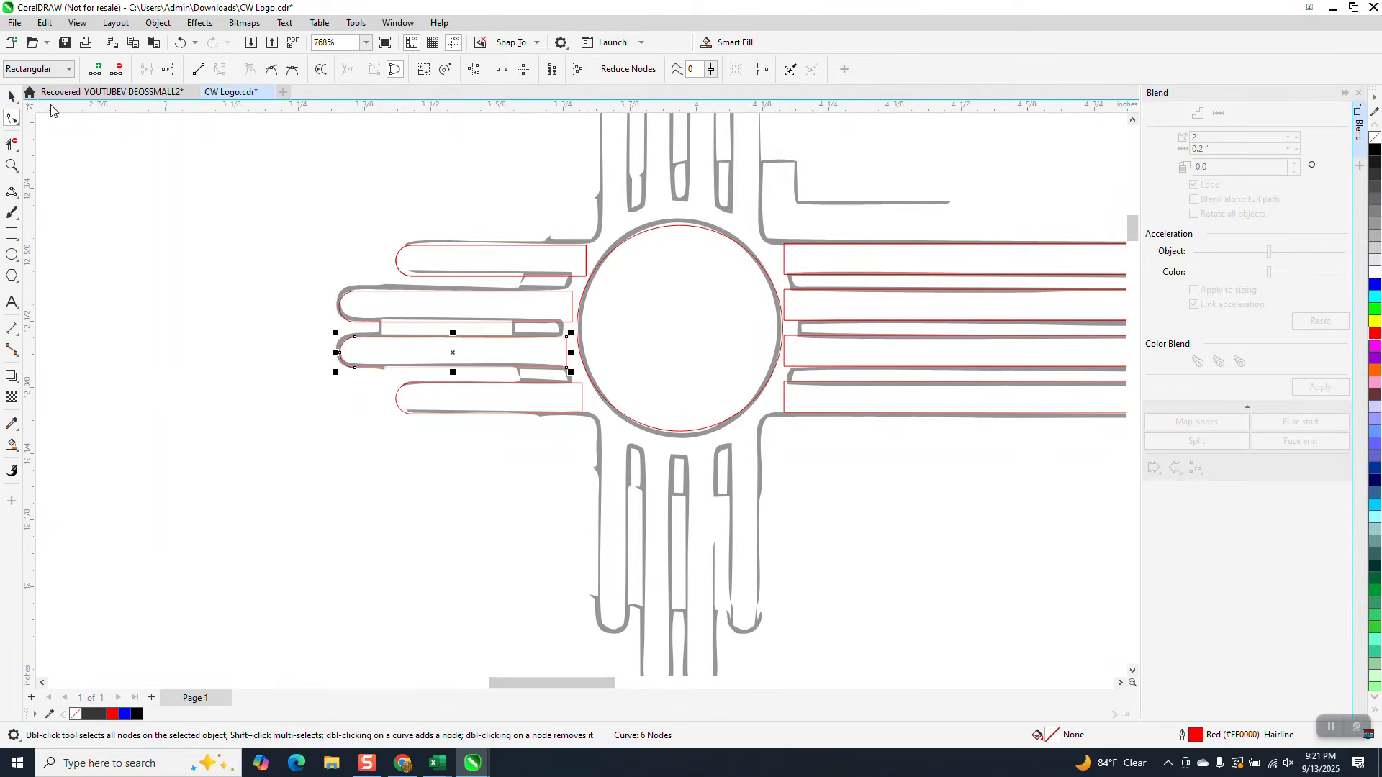
Step: Group all the red round-ended bars of the left arm into one object
{"action": "left_click_drag", "start_coordinate": [311, 210], "coordinate": [607, 449]}
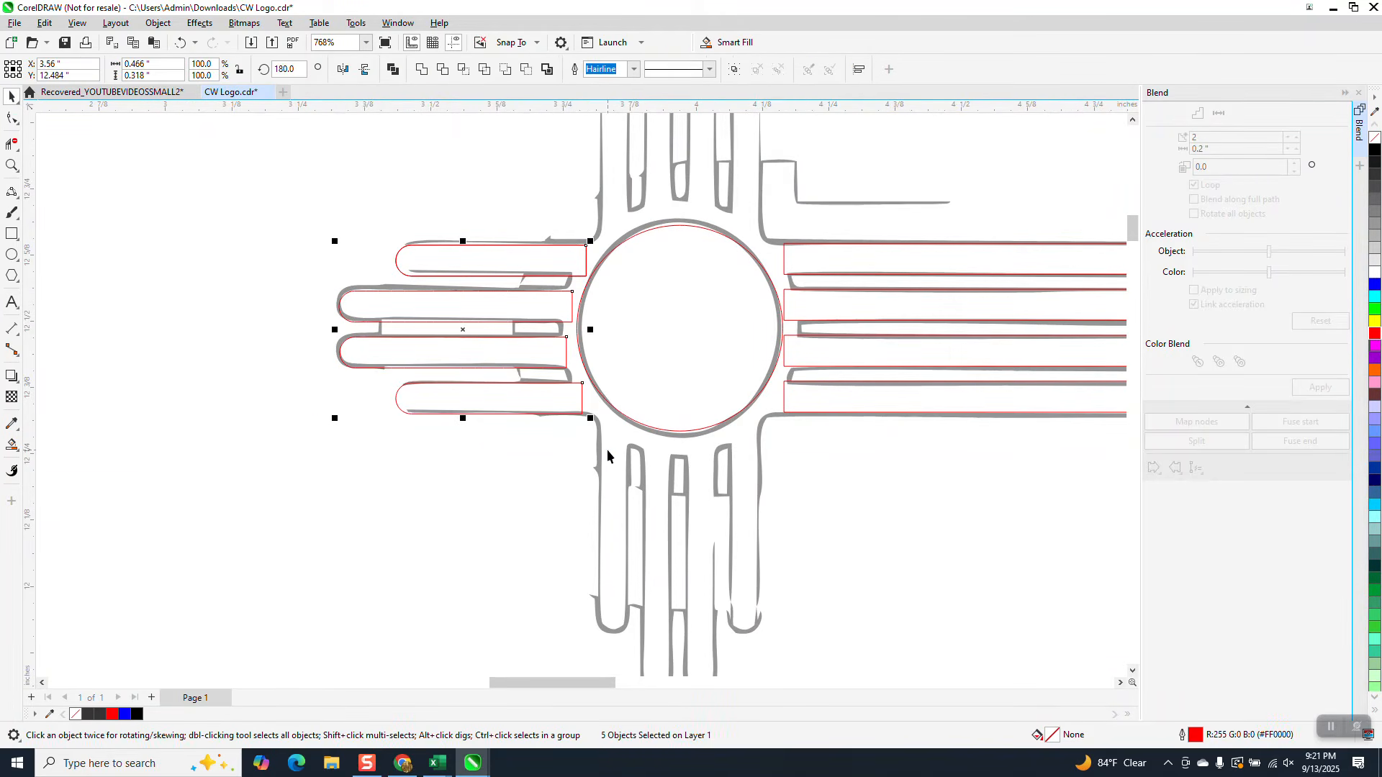
{"action": "key", "text": "ctrl+g"}
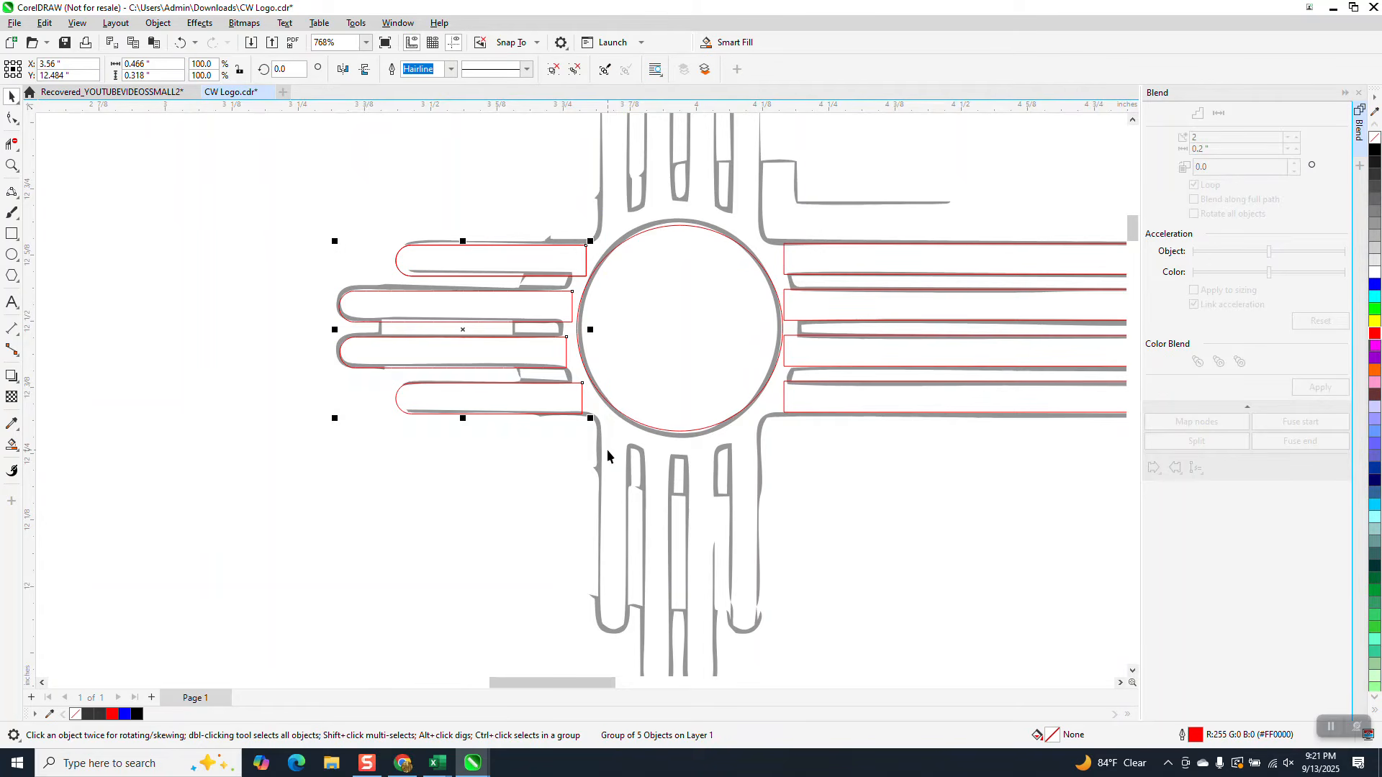
Step: Try mirroring the left arm's group horizontally, and undo it
{"action": "left_click", "coordinate": [343, 70]}
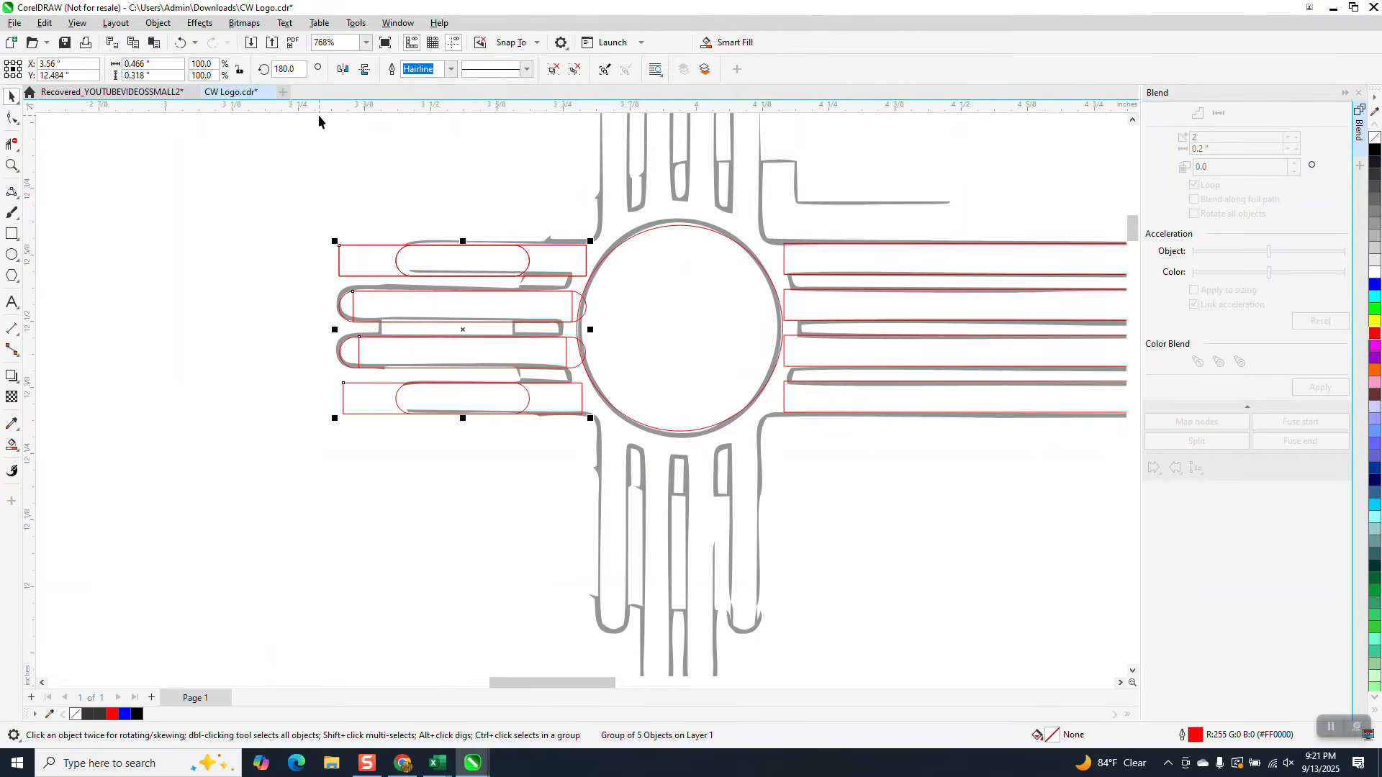
{"action": "scroll", "coordinate": [388, 192], "scroll_direction": "down", "scroll_amount": 1}
{"action": "scroll", "coordinate": [389, 281], "scroll_direction": "down", "scroll_amount": 2}
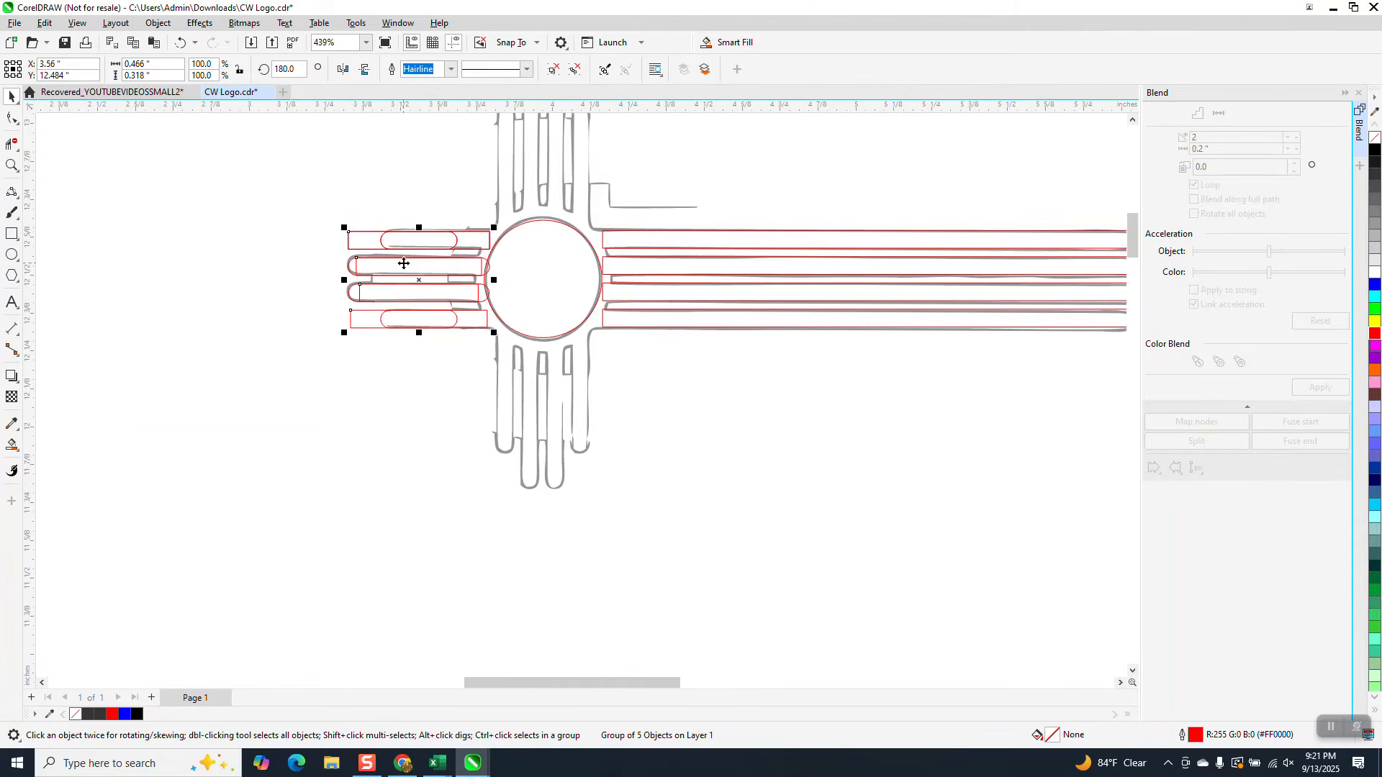
{"action": "left_click", "coordinate": [181, 43]}
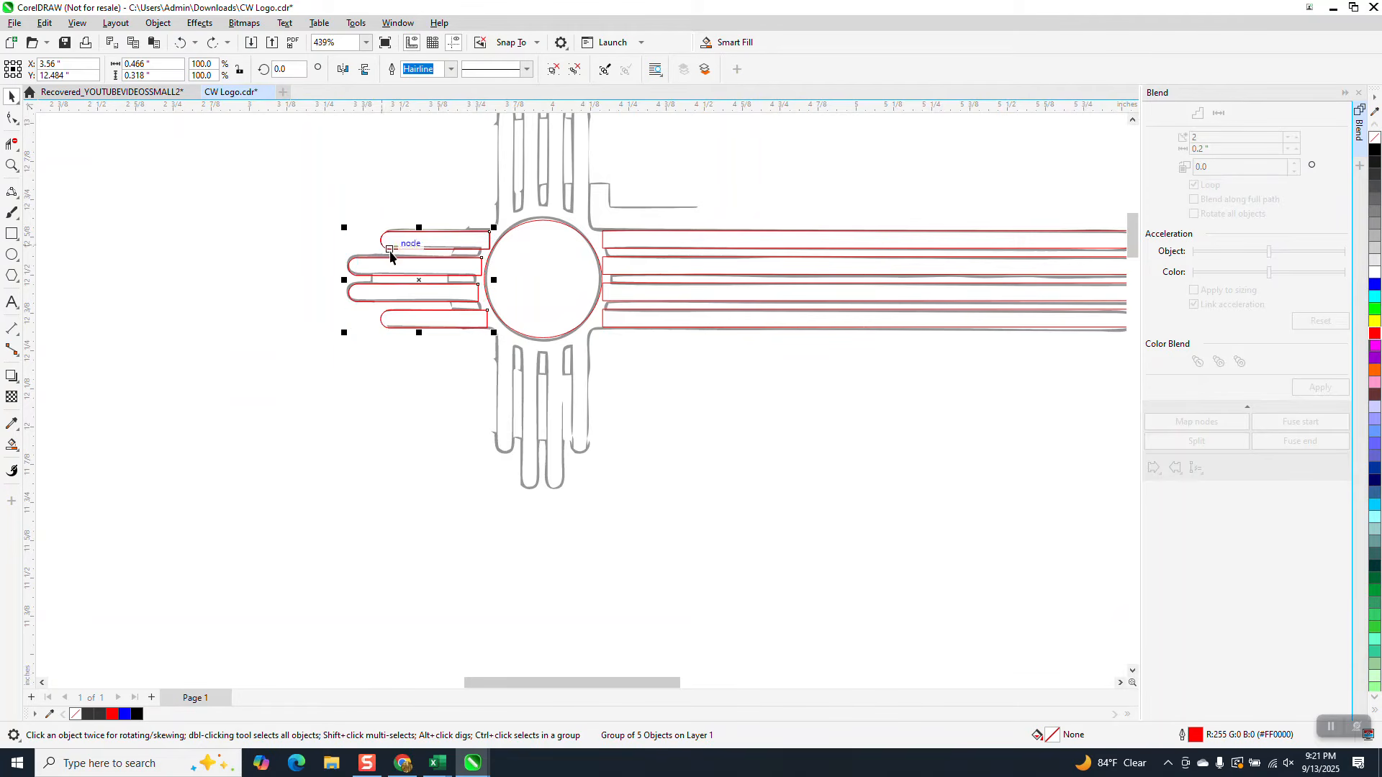
Step: Place a copy of the left arm's group outside the symbol and rotate it by 90 degrees
{"action": "left_click_drag", "start_coordinate": [417, 277], "coordinate": [232, 263]}
{"action": "scroll", "coordinate": [422, 349], "scroll_direction": "down", "scroll_amount": 3}
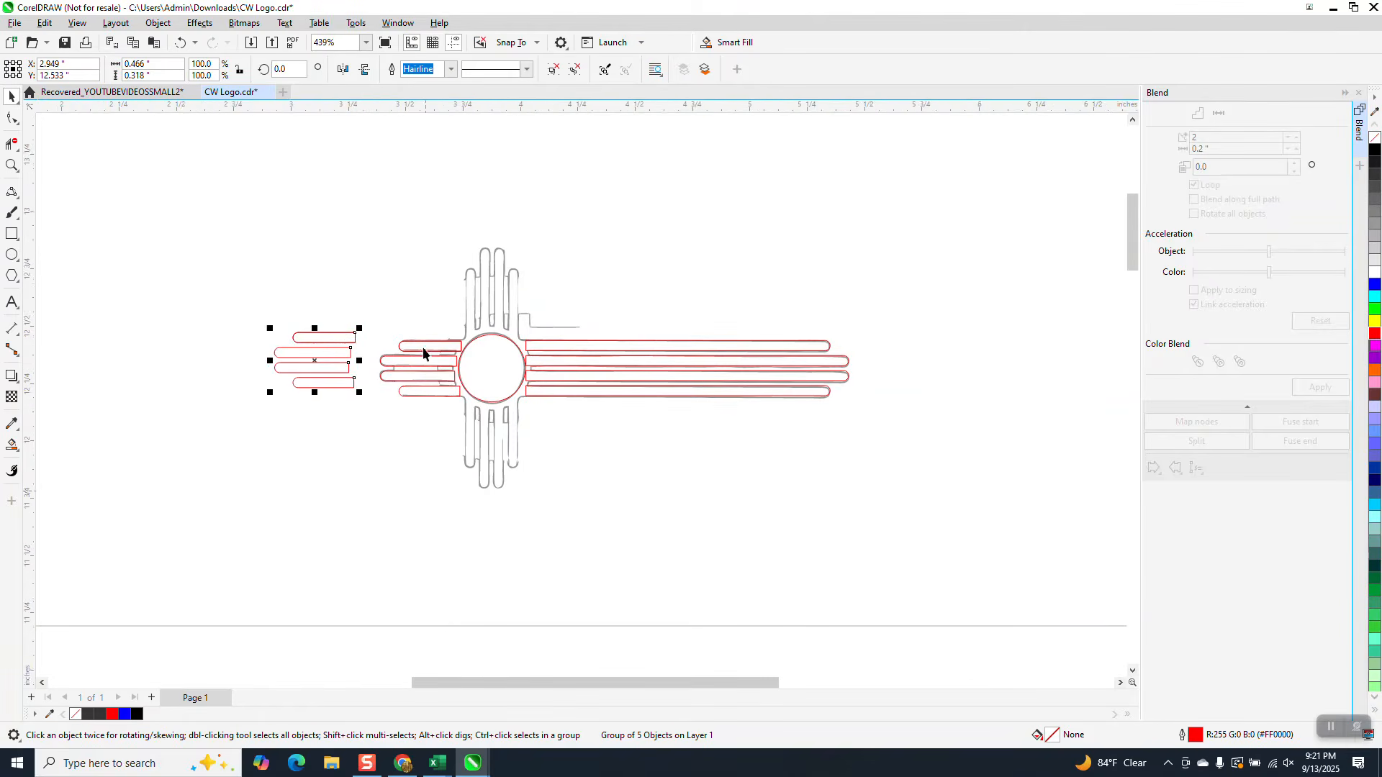
{"action": "left_click", "coordinate": [291, 70]}
{"action": "type", "text": "90"}
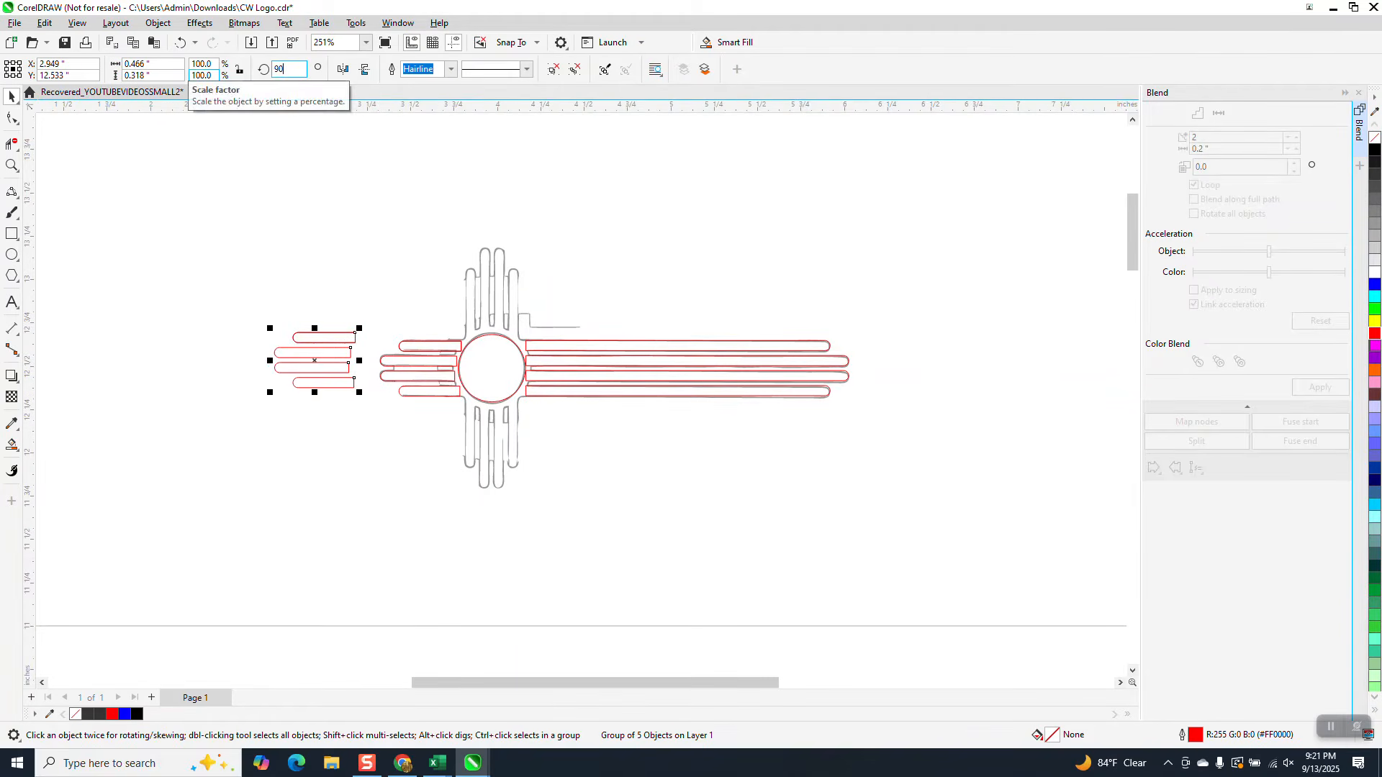
{"action": "key", "text": "Return"}
Step: Move the rotated bar group onto the gray lower arm, fitting the rounded ends to the gray fingertips
{"action": "left_click_drag", "start_coordinate": [318, 349], "coordinate": [583, 516]}
{"action": "left_click", "coordinate": [12, 165]}
{"action": "right_click", "coordinate": [567, 500]}
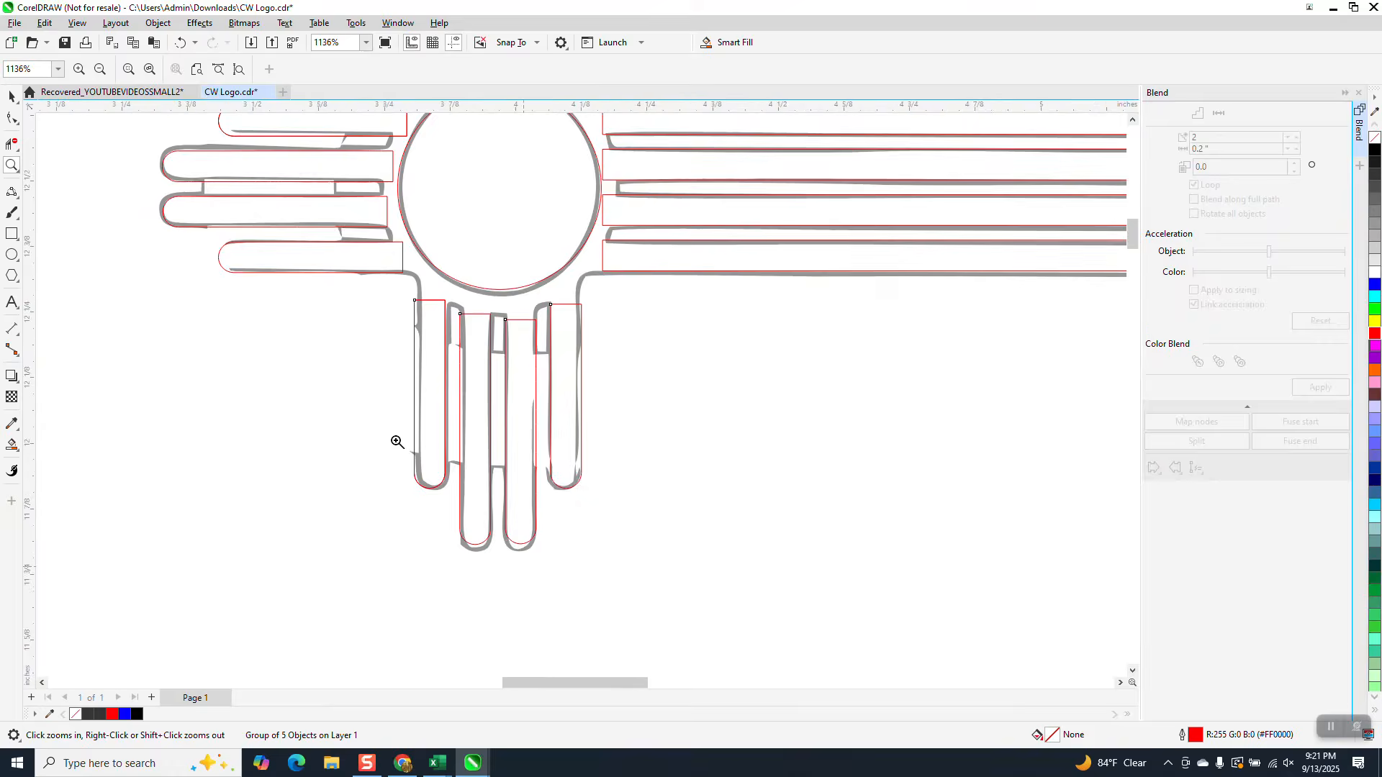
{"action": "right_click", "coordinate": [397, 441]}
{"action": "left_click", "coordinate": [13, 96]}
{"action": "scroll", "coordinate": [453, 519], "scroll_direction": "down", "scroll_amount": 3}
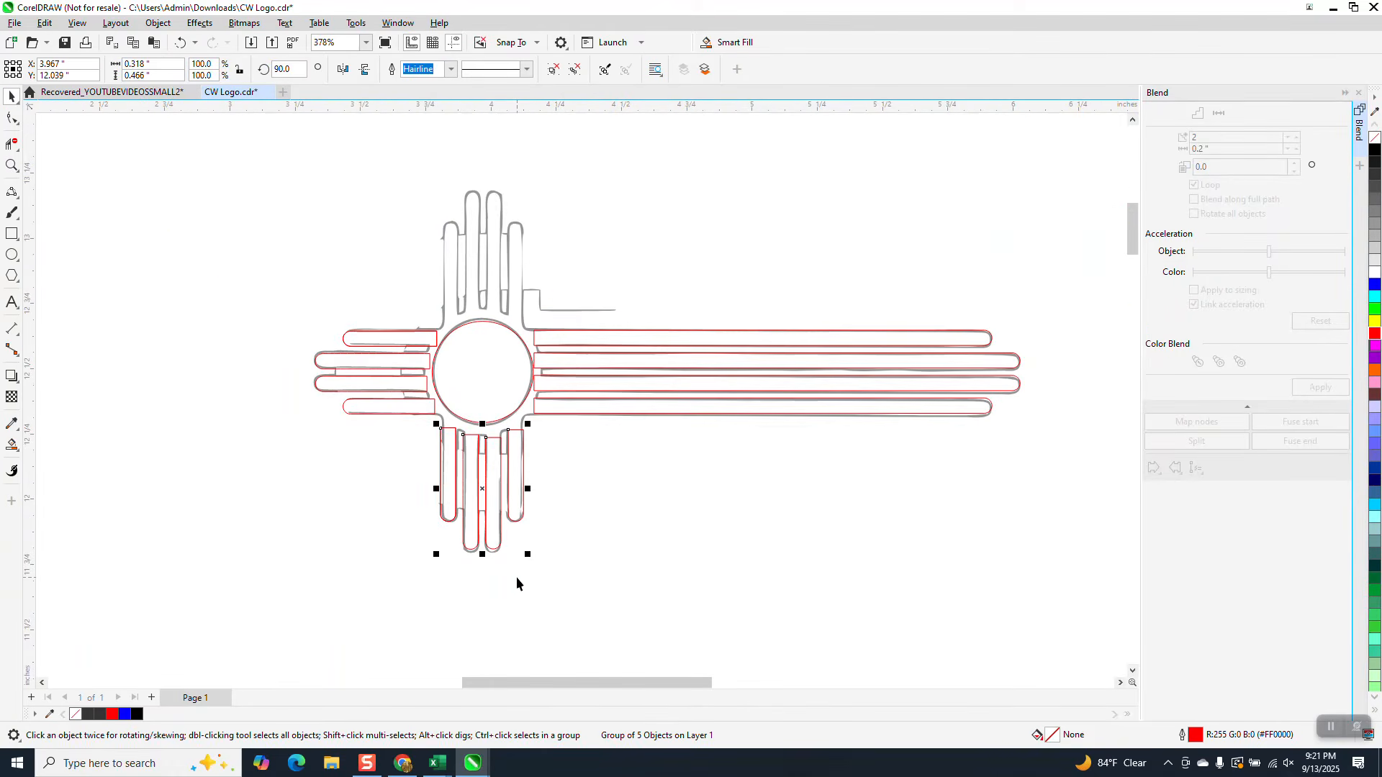
Step: Mirror the lower arm's group vertically and place the flipped copy over the gray upper arm, keeping the original below the circle
{"action": "left_click", "coordinate": [365, 69]}
{"action": "left_click_drag", "start_coordinate": [483, 484], "coordinate": [482, 246]}
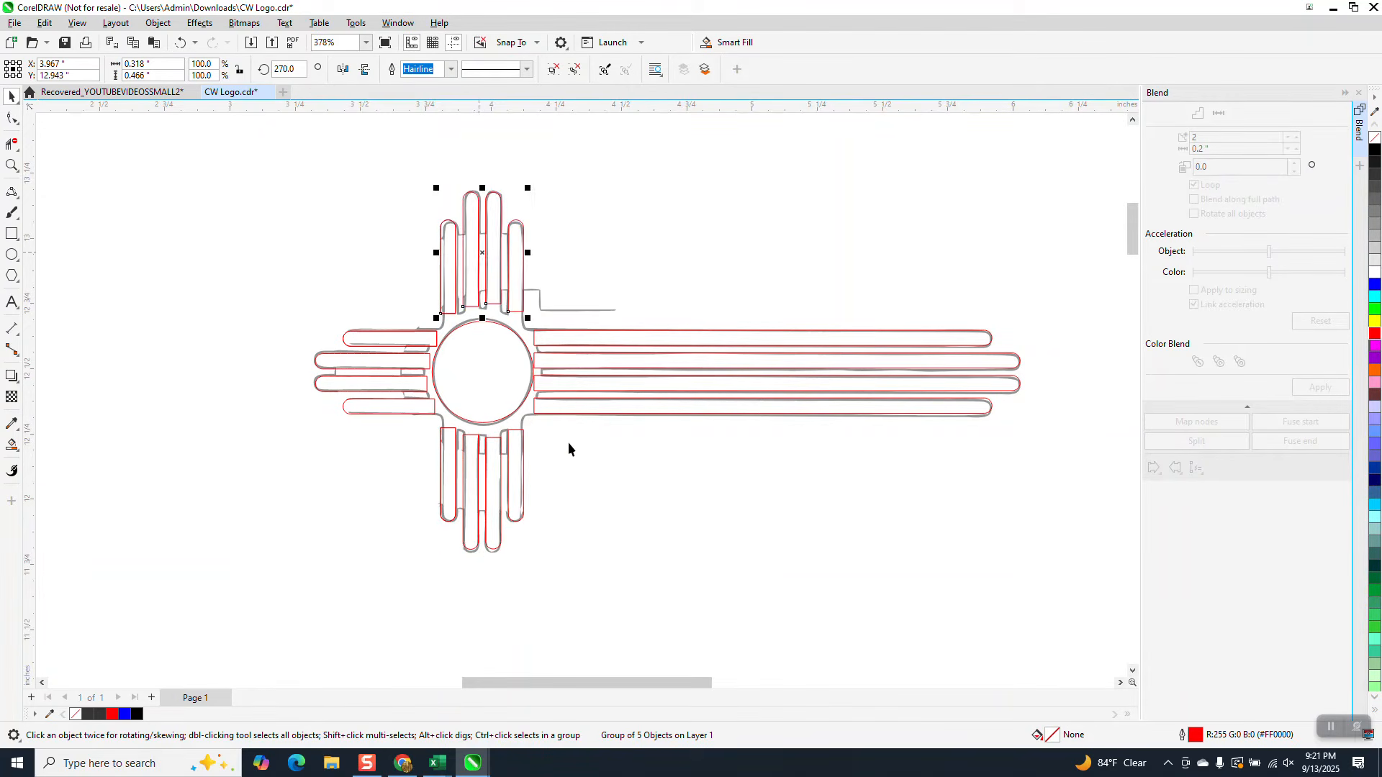
Step: Move the gray tracing about 3 inches straight up, clear of the red outlines
{"action": "scroll", "coordinate": [568, 450], "scroll_direction": "down", "scroll_amount": 1}
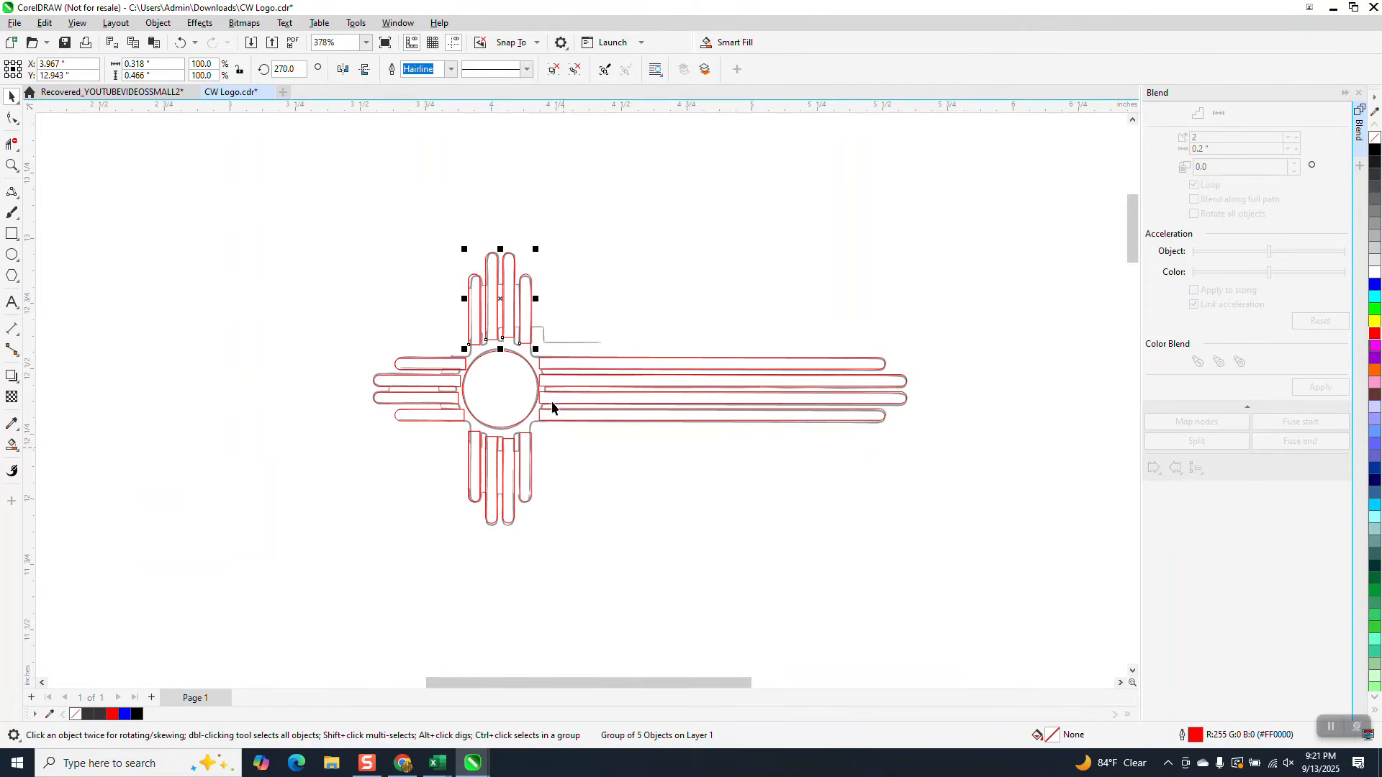
{"action": "left_click", "coordinate": [589, 339]}
{"action": "left_click", "coordinate": [590, 342]}
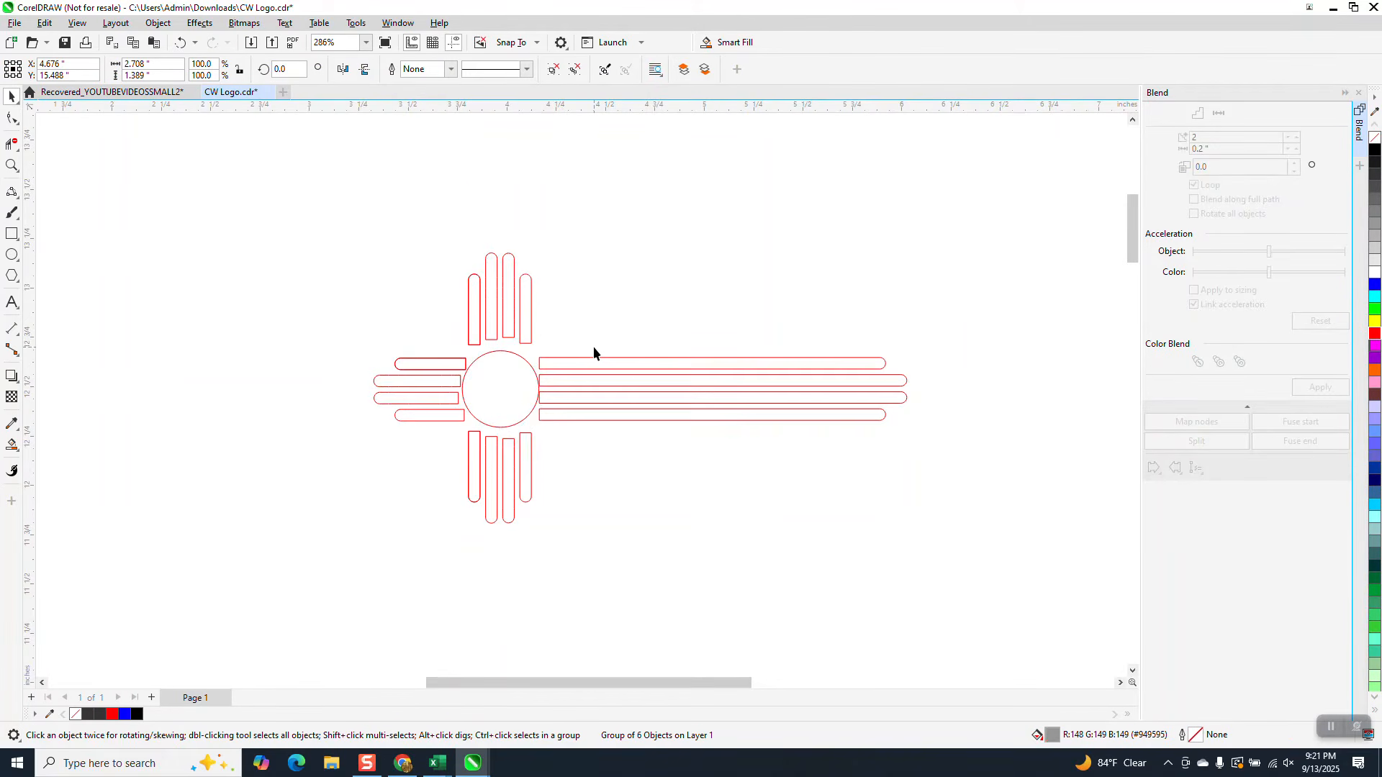
Step: Ungroup the left arm's bars and delete the duplicate stacked on the uppermost bar
{"action": "left_click", "coordinate": [461, 365]}
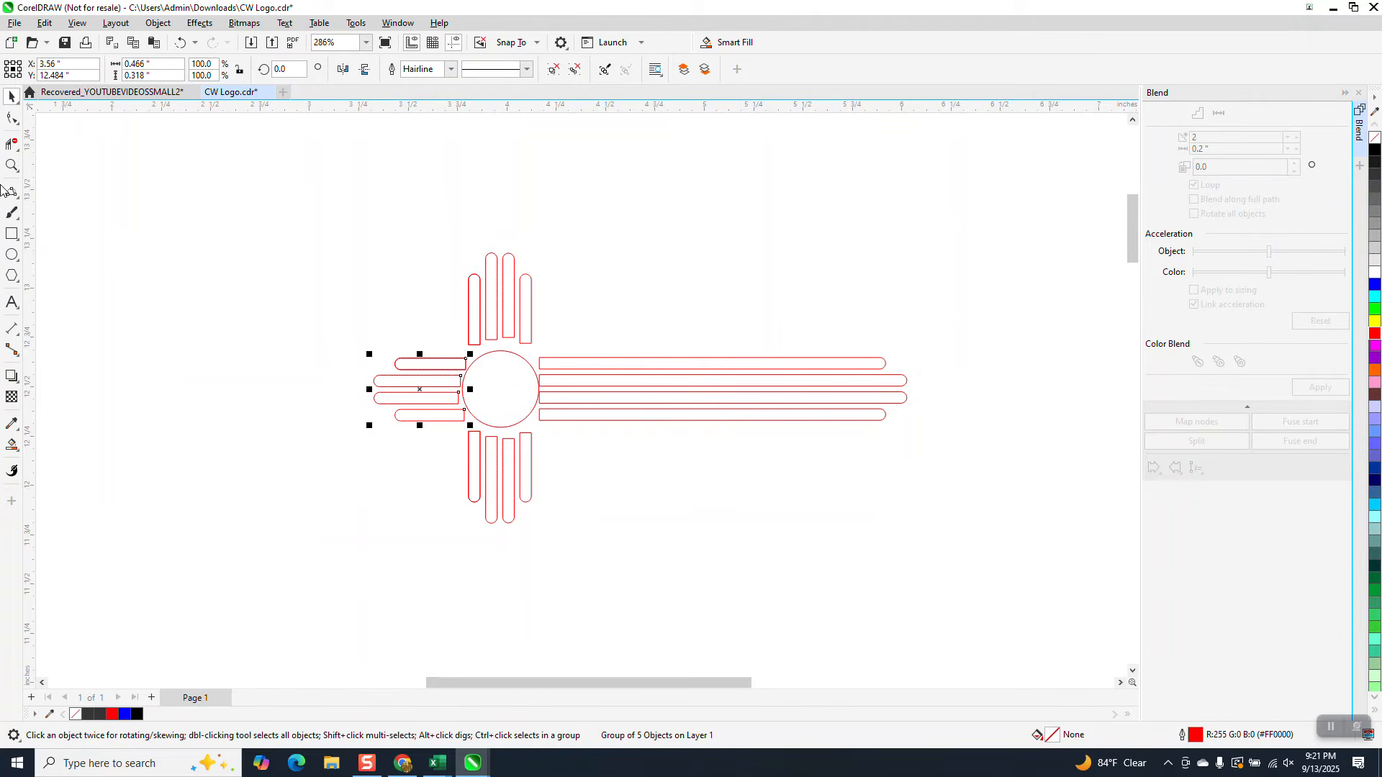
{"action": "left_click", "coordinate": [11, 165]}
{"action": "left_click_drag", "start_coordinate": [327, 326], "coordinate": [517, 408]}
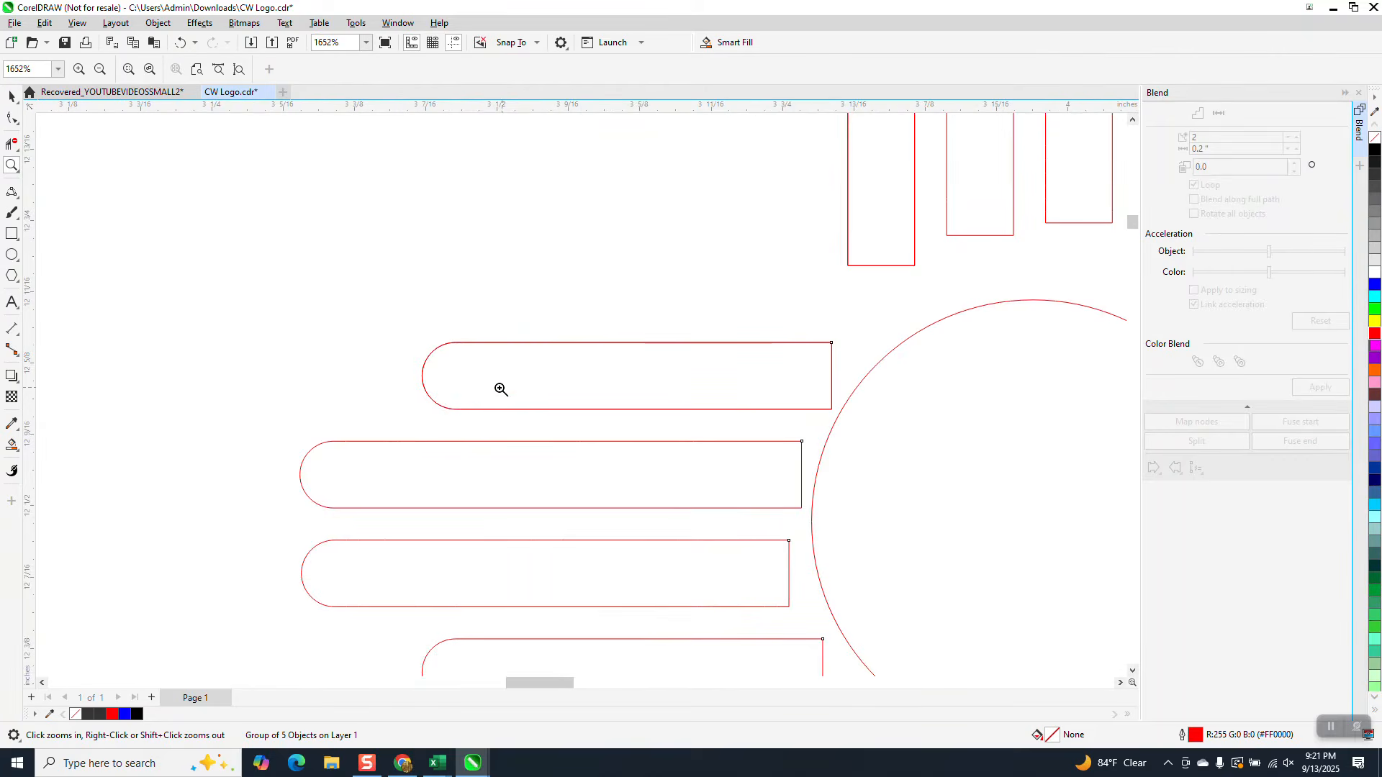
{"action": "scroll", "coordinate": [501, 388], "scroll_direction": "down", "scroll_amount": 1}
{"action": "left_click", "coordinate": [11, 95]}
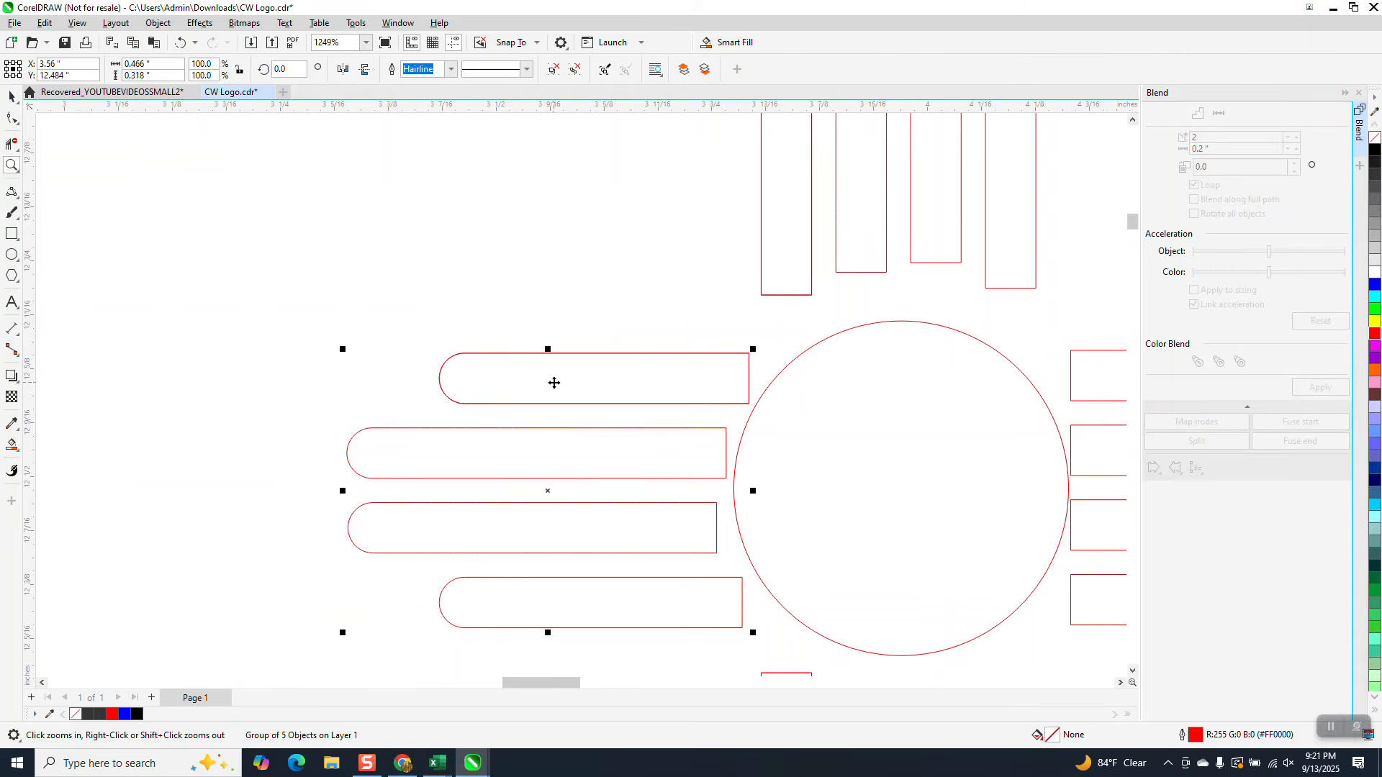
{"action": "left_click", "coordinate": [159, 22]}
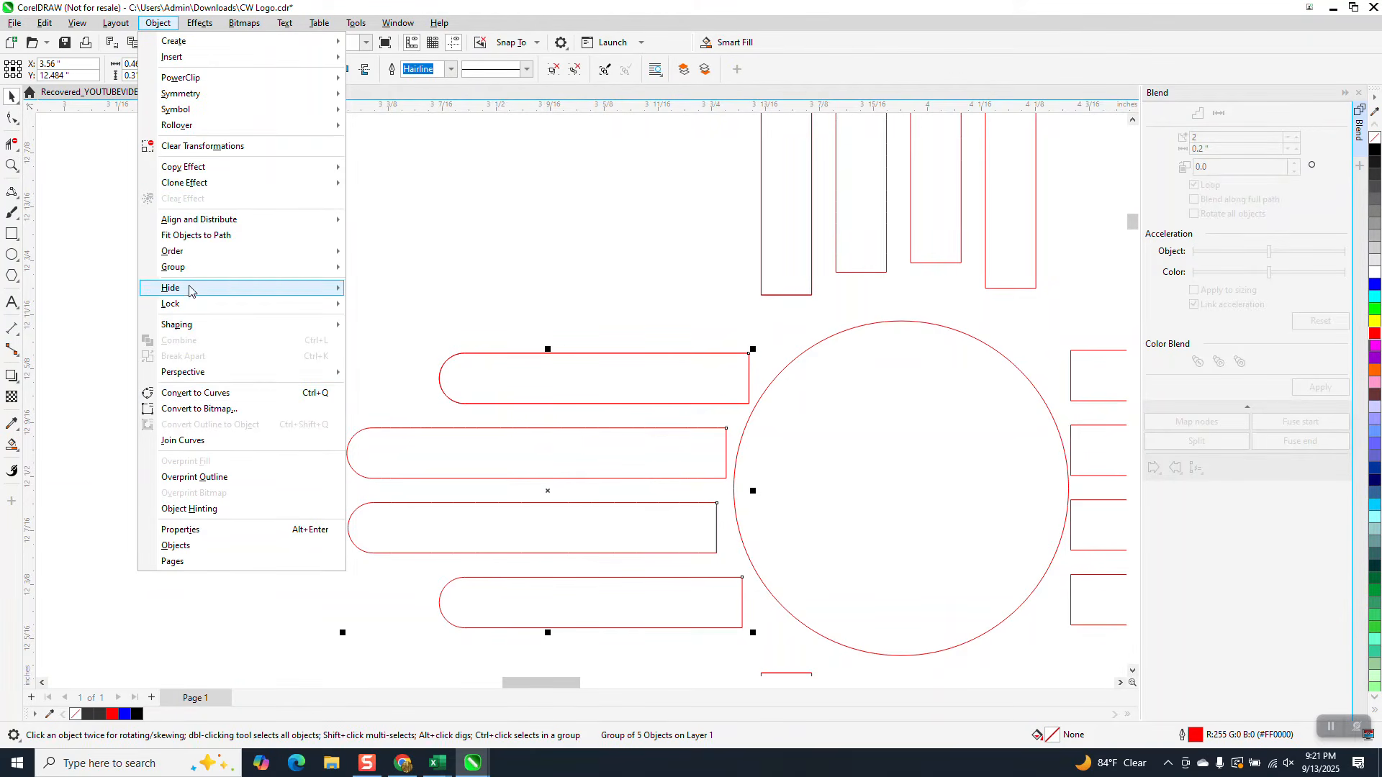
{"action": "left_click", "coordinate": [454, 333]}
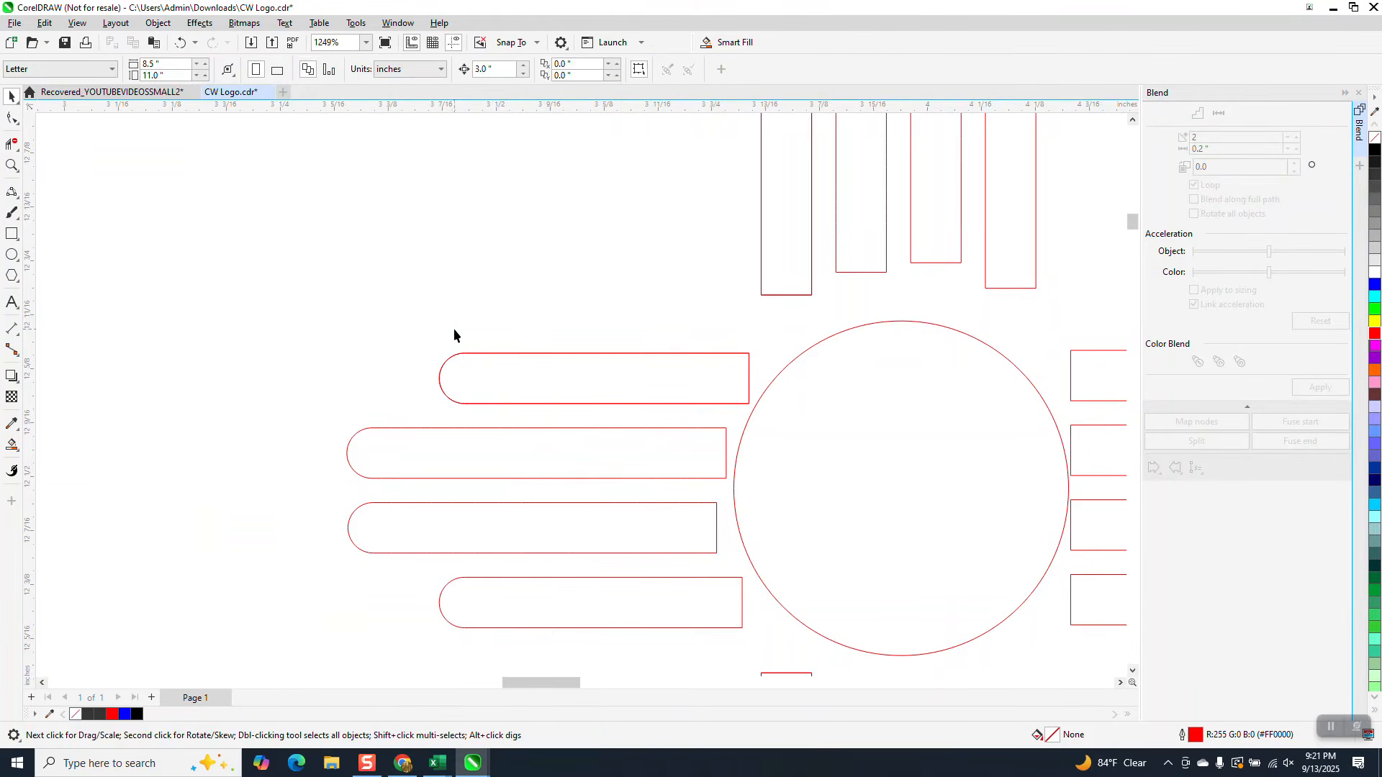
{"action": "left_click_drag", "start_coordinate": [476, 359], "coordinate": [355, 269]}
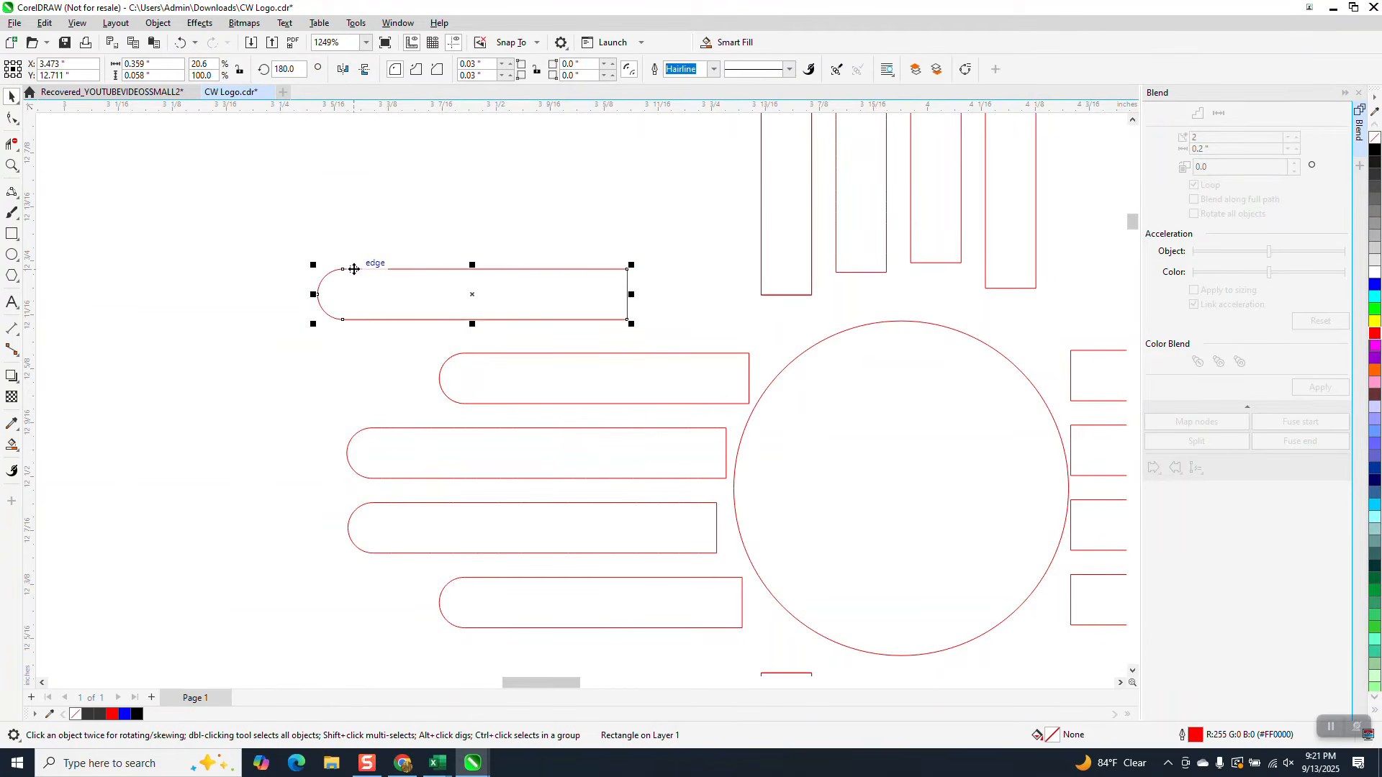
{"action": "key", "text": "Delete"}
Step: Try deleting the lower arm's whole group, and undo the deletion
{"action": "scroll", "coordinate": [483, 281], "scroll_direction": "down", "scroll_amount": 10}
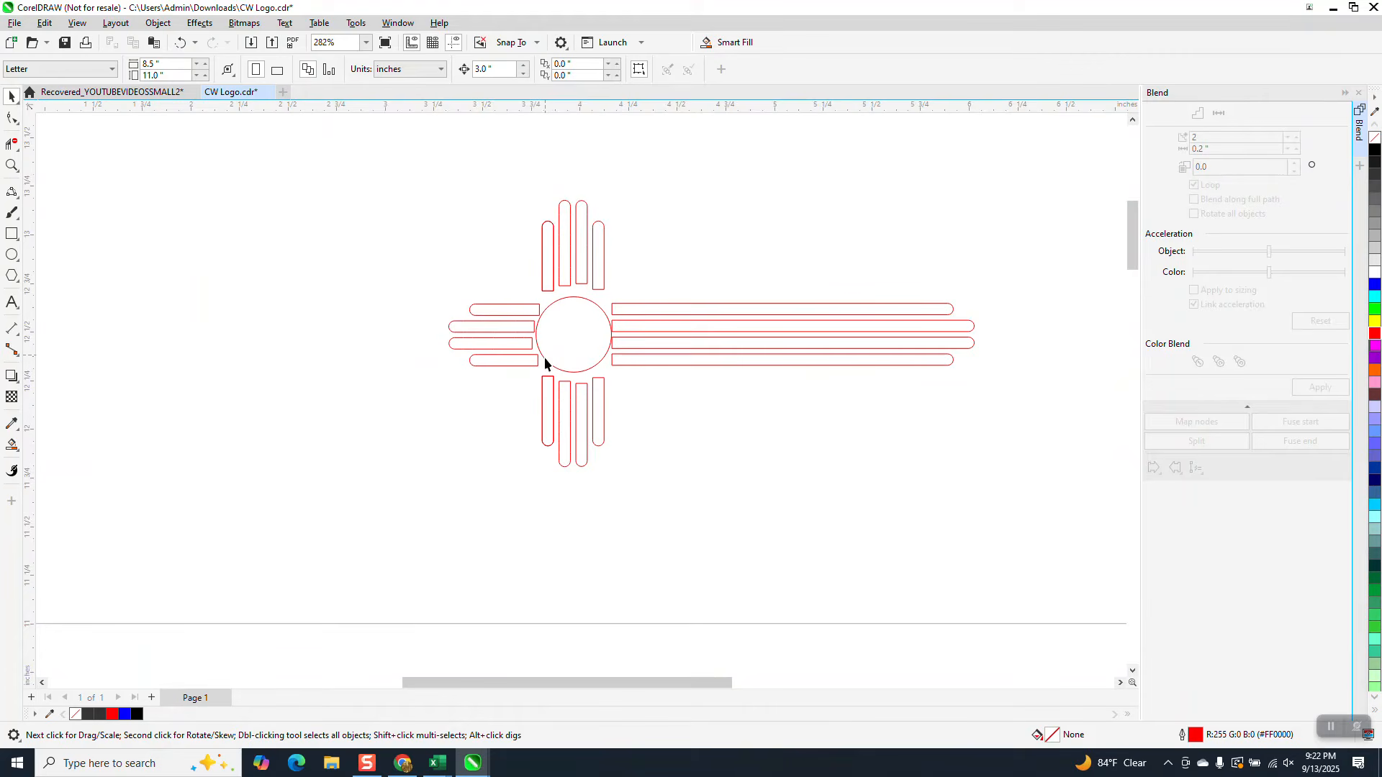
{"action": "left_click", "coordinate": [548, 380]}
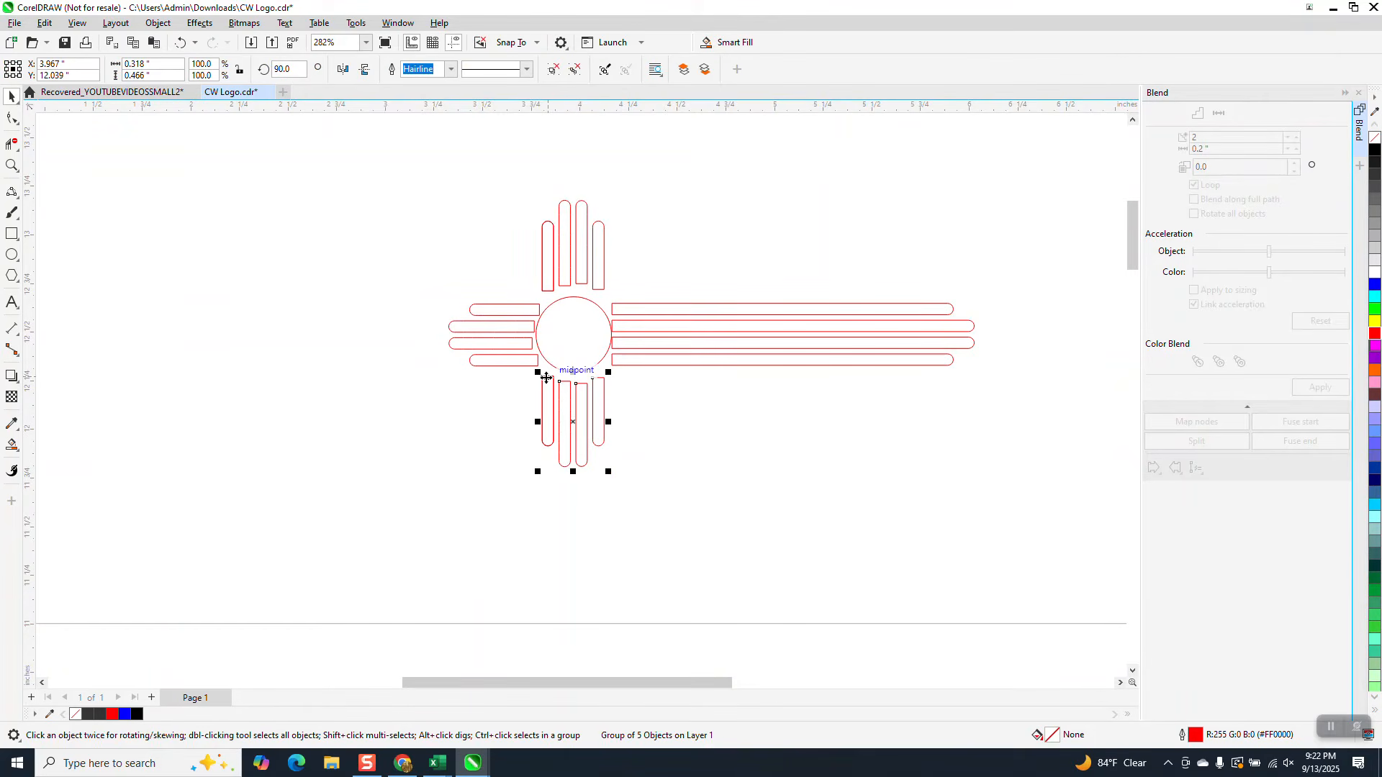
{"action": "key", "text": "Delete"}
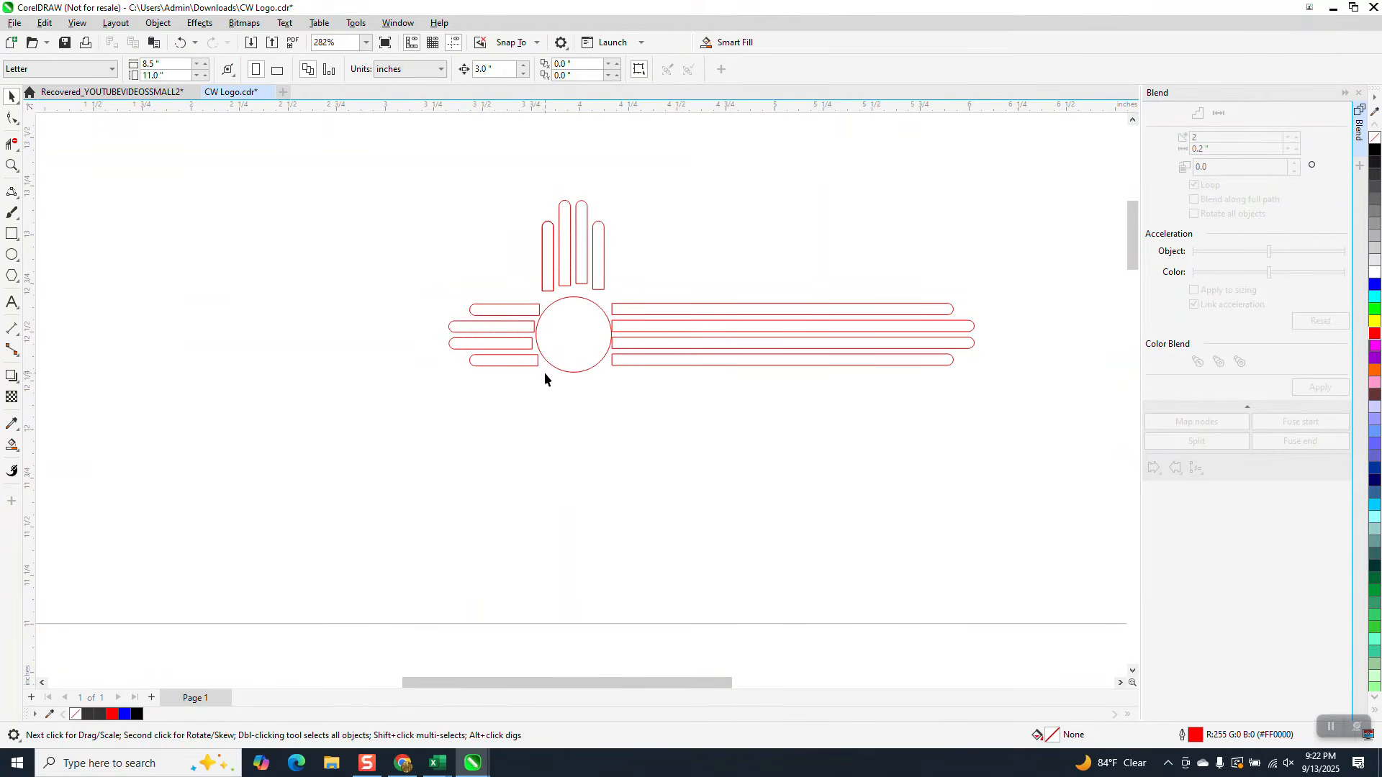
{"action": "left_click", "coordinate": [182, 45]}
Step: Ungroup the lower arm's bars and delete the duplicate stacked on its leftmost bar
{"action": "left_click", "coordinate": [158, 22]}
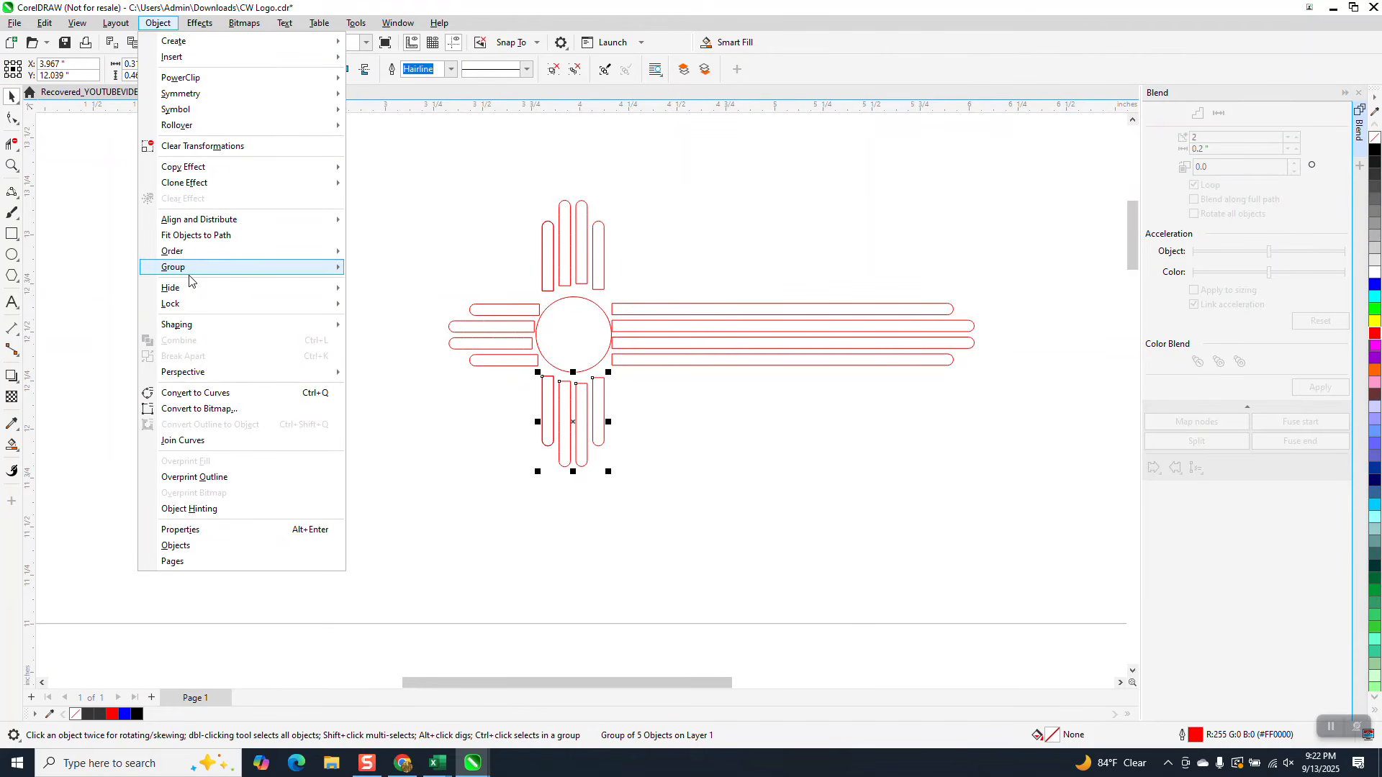
{"action": "mouse_move", "coordinate": [216, 272]}
{"action": "left_click", "coordinate": [391, 301]}
{"action": "left_click", "coordinate": [535, 390]}
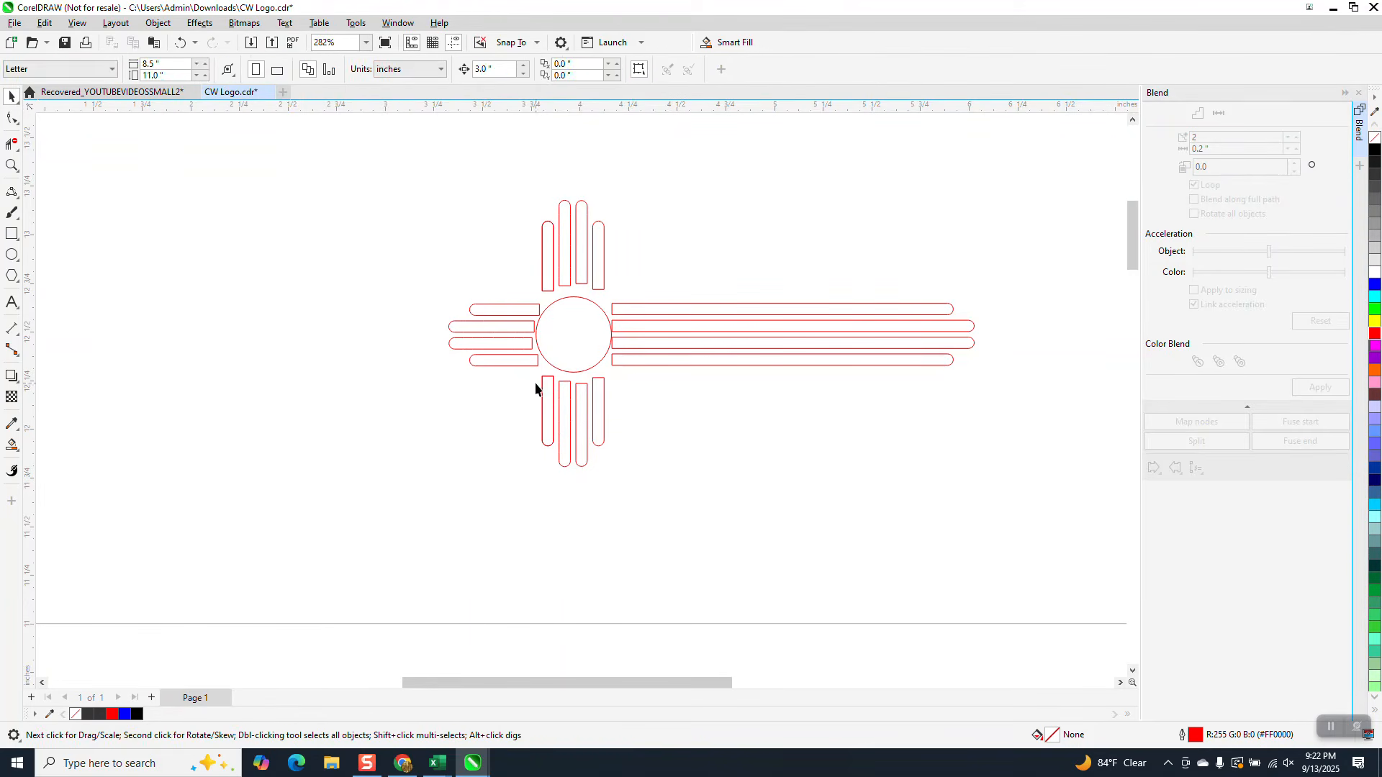
{"action": "left_click", "coordinate": [544, 394]}
{"action": "left_click", "coordinate": [538, 391]}
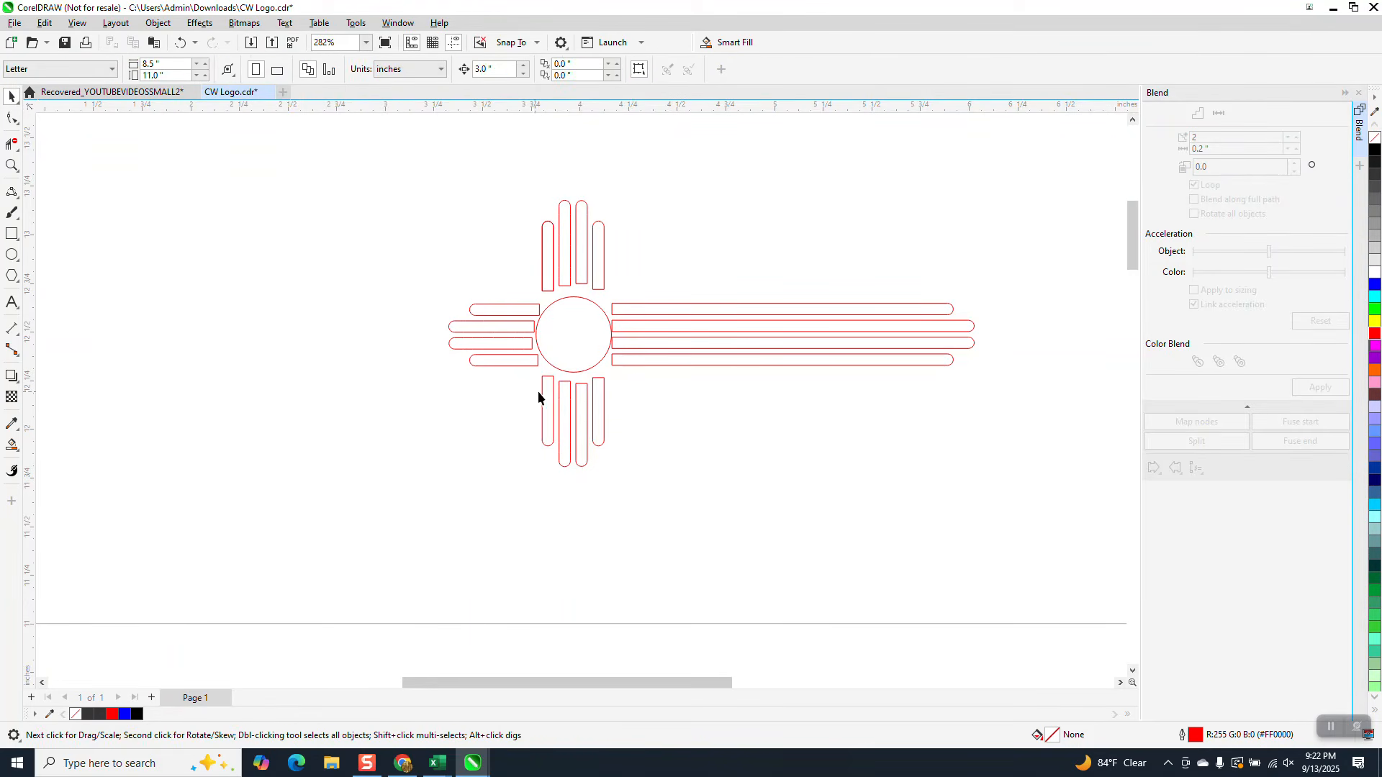
Step: Try deleting the lower arm's right middle bar, and restore it
{"action": "left_click", "coordinate": [581, 397]}
{"action": "key", "text": "Delete"}
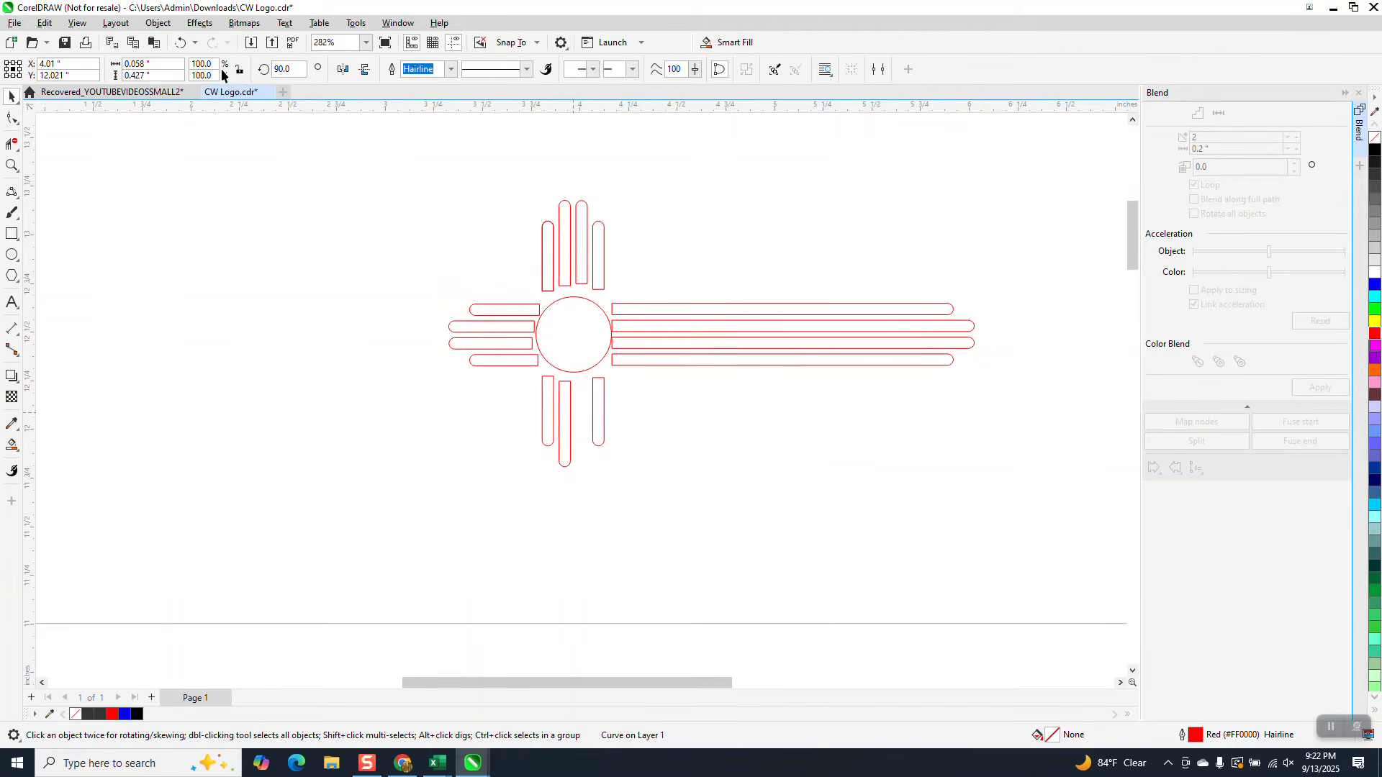
{"action": "key", "text": "ctrl+z"}
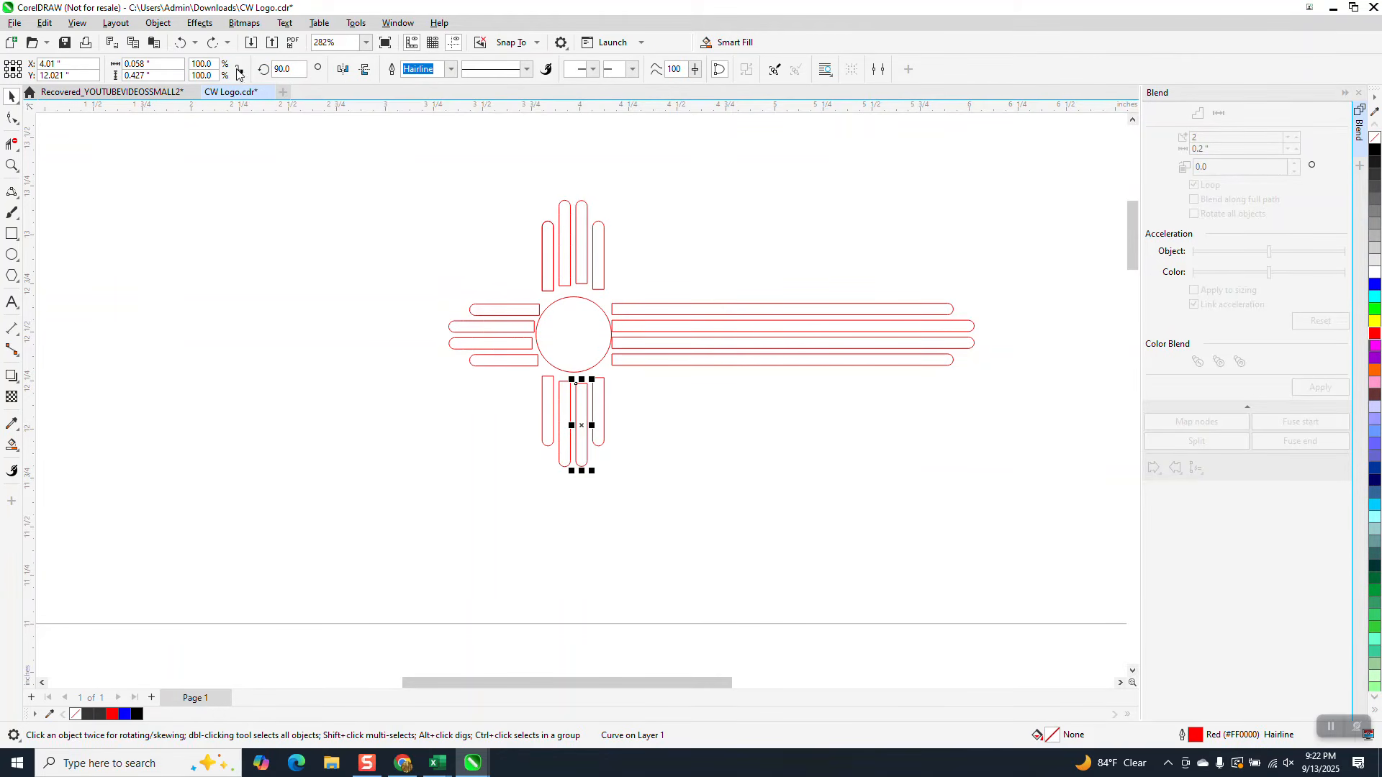
{"action": "left_click", "coordinate": [212, 45]}
{"action": "scroll", "coordinate": [537, 565], "scroll_direction": "down", "scroll_amount": 2}
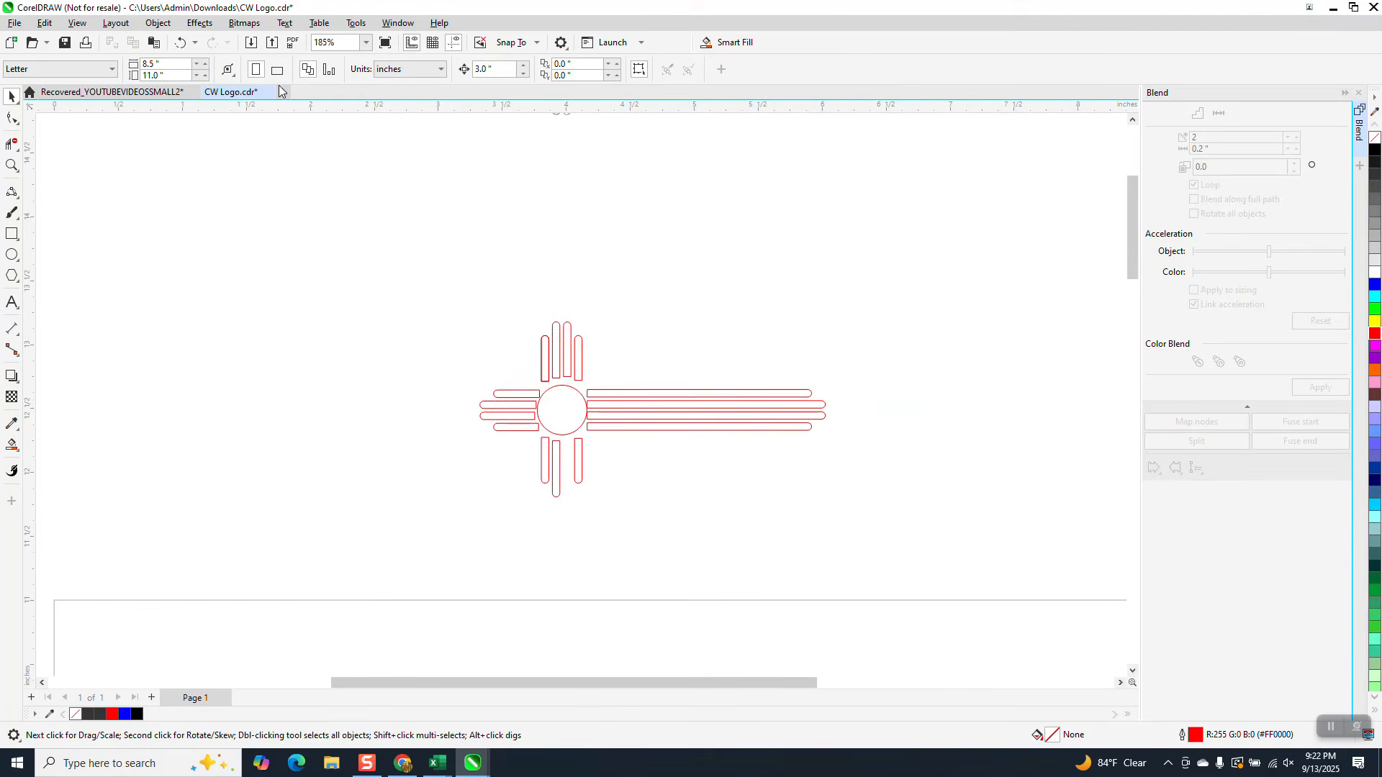
{"action": "left_click", "coordinate": [179, 43]}
Step: Examine how the arms end around the circle in the original CityWide Construction logo, and return to the red outlines
{"action": "scroll", "coordinate": [555, 262], "scroll_direction": "down", "scroll_amount": 2}
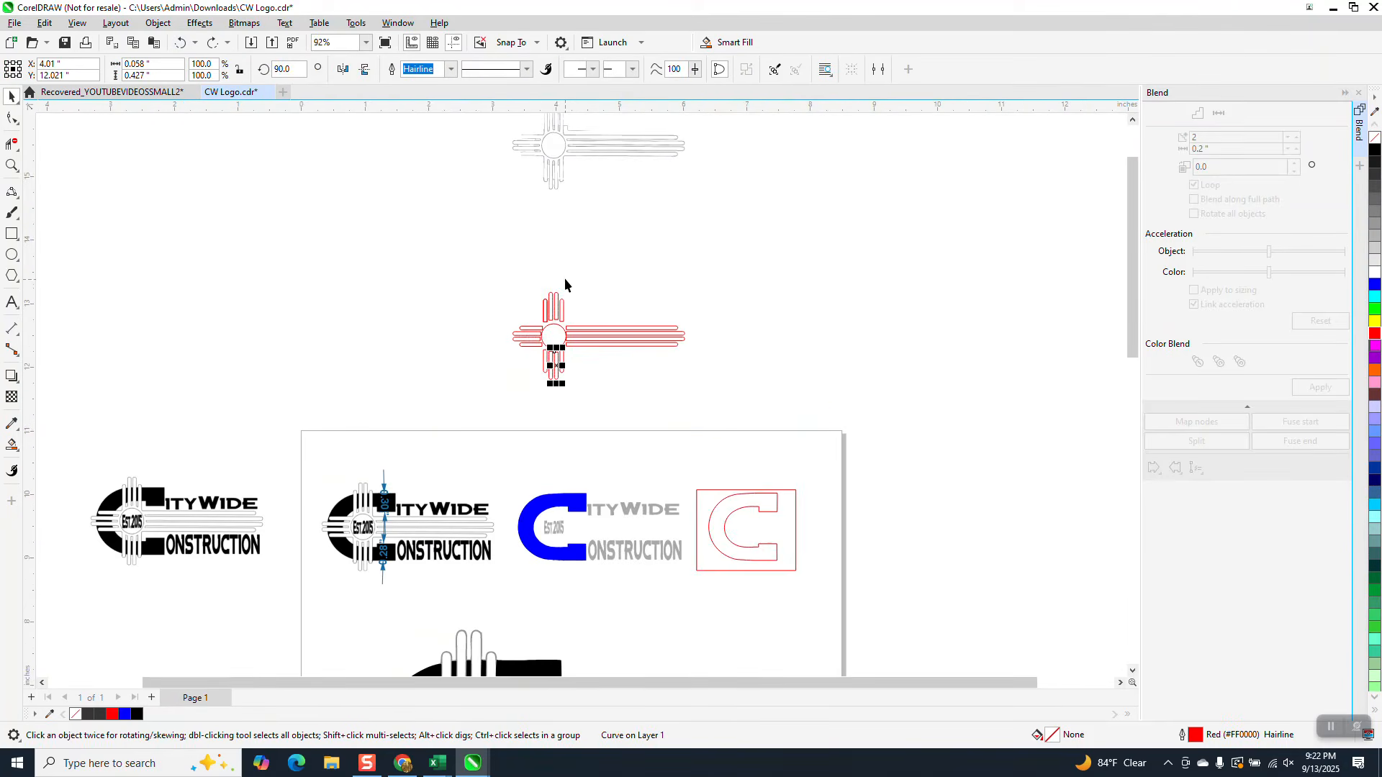
{"action": "left_click", "coordinate": [12, 165]}
{"action": "left_click_drag", "start_coordinate": [322, 466], "coordinate": [481, 581]}
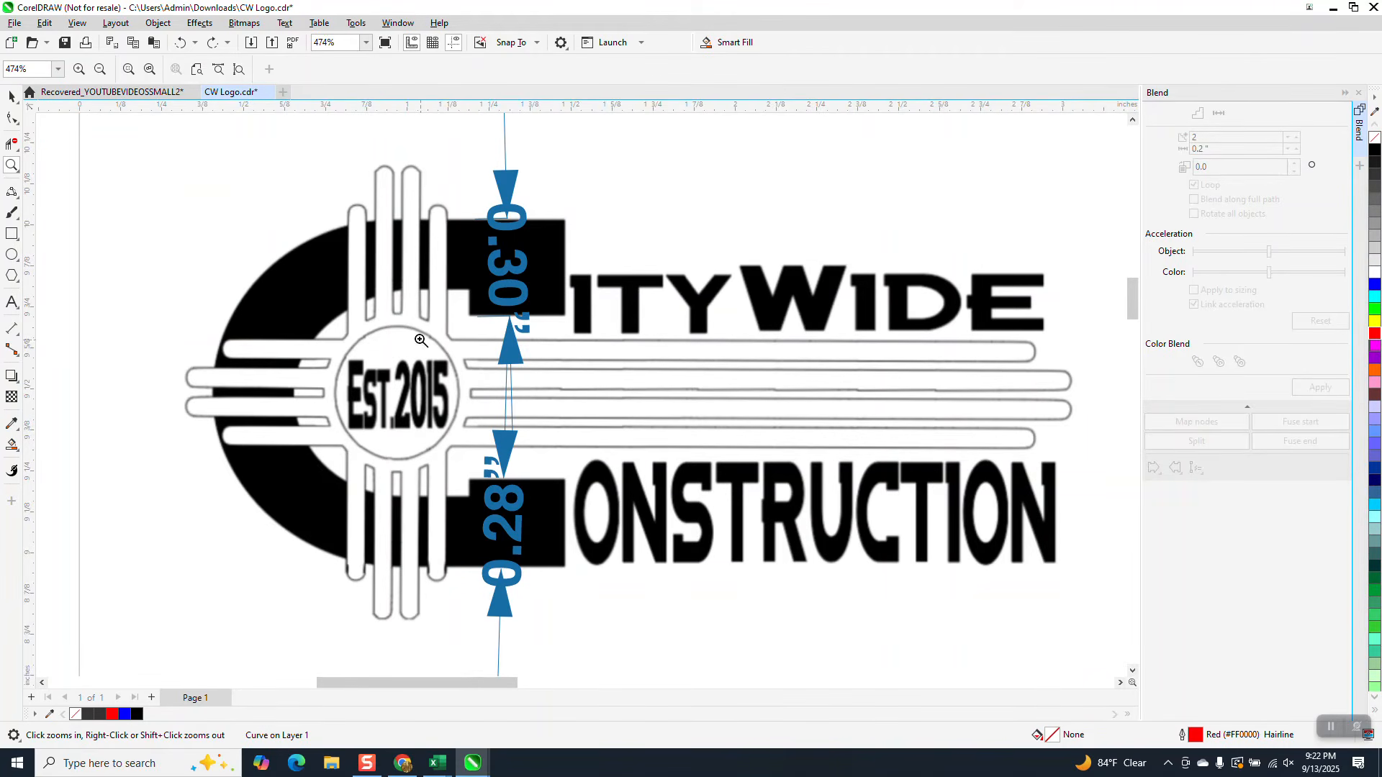
{"action": "scroll", "coordinate": [408, 388], "scroll_direction": "down", "scroll_amount": 3}
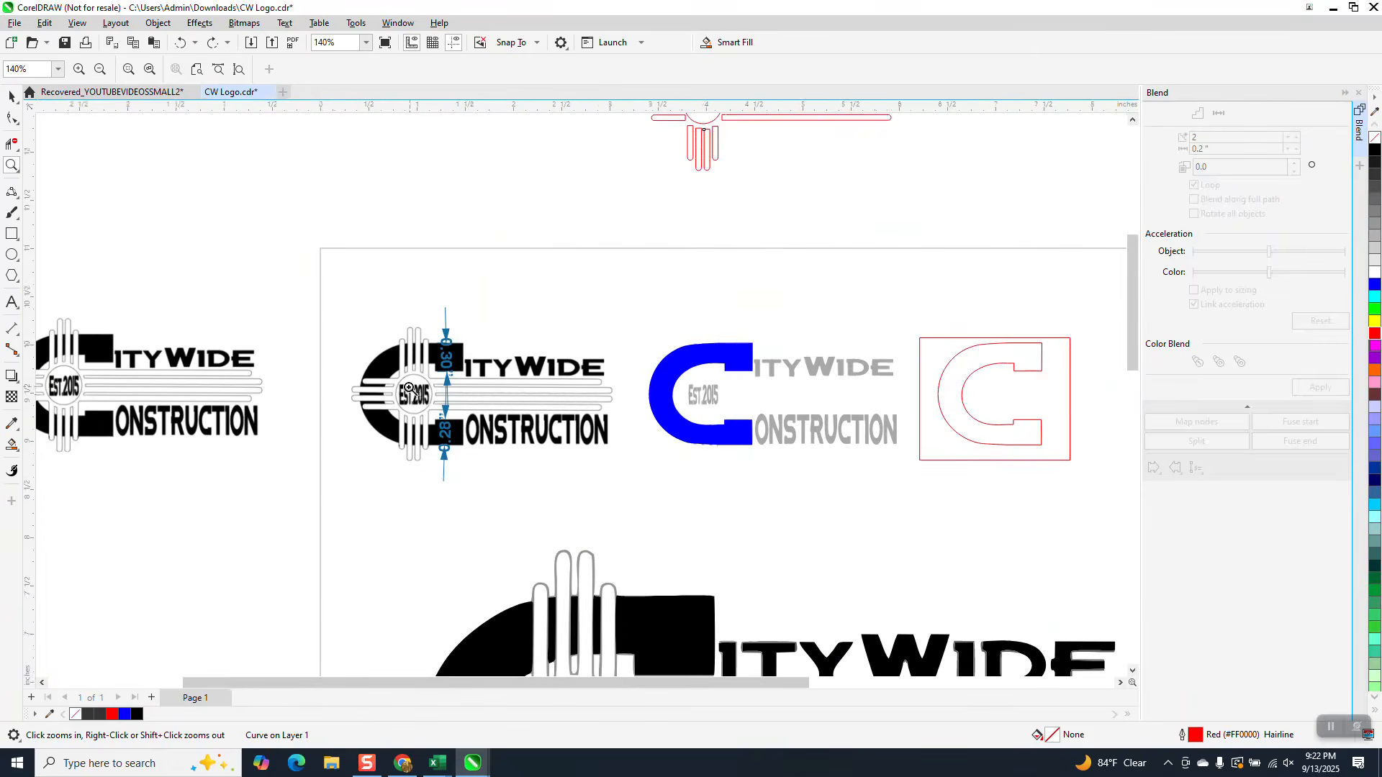
{"action": "scroll", "coordinate": [417, 409], "scroll_direction": "down", "scroll_amount": 1}
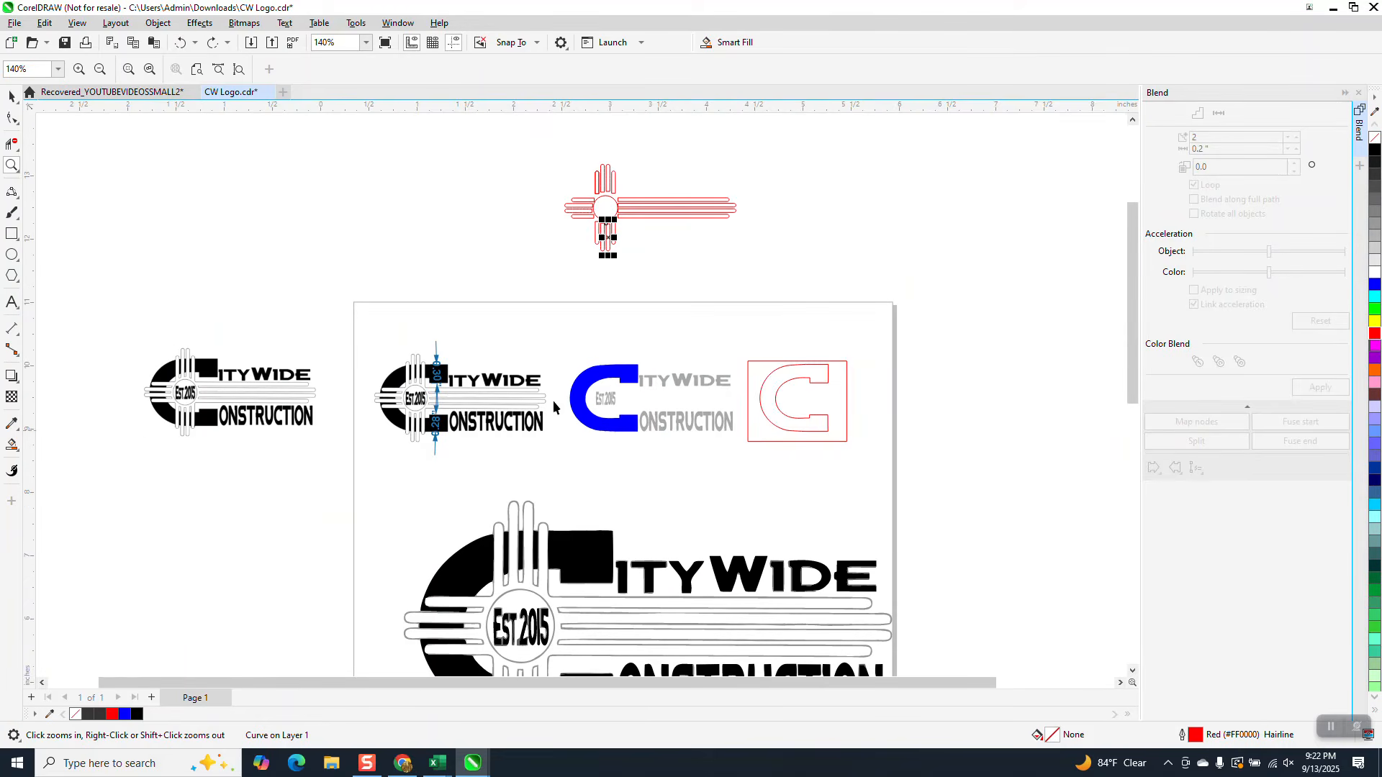
{"action": "left_click", "coordinate": [9, 167]}
{"action": "left_click_drag", "start_coordinate": [545, 170], "coordinate": [787, 304]}
{"action": "left_click", "coordinate": [10, 96]}
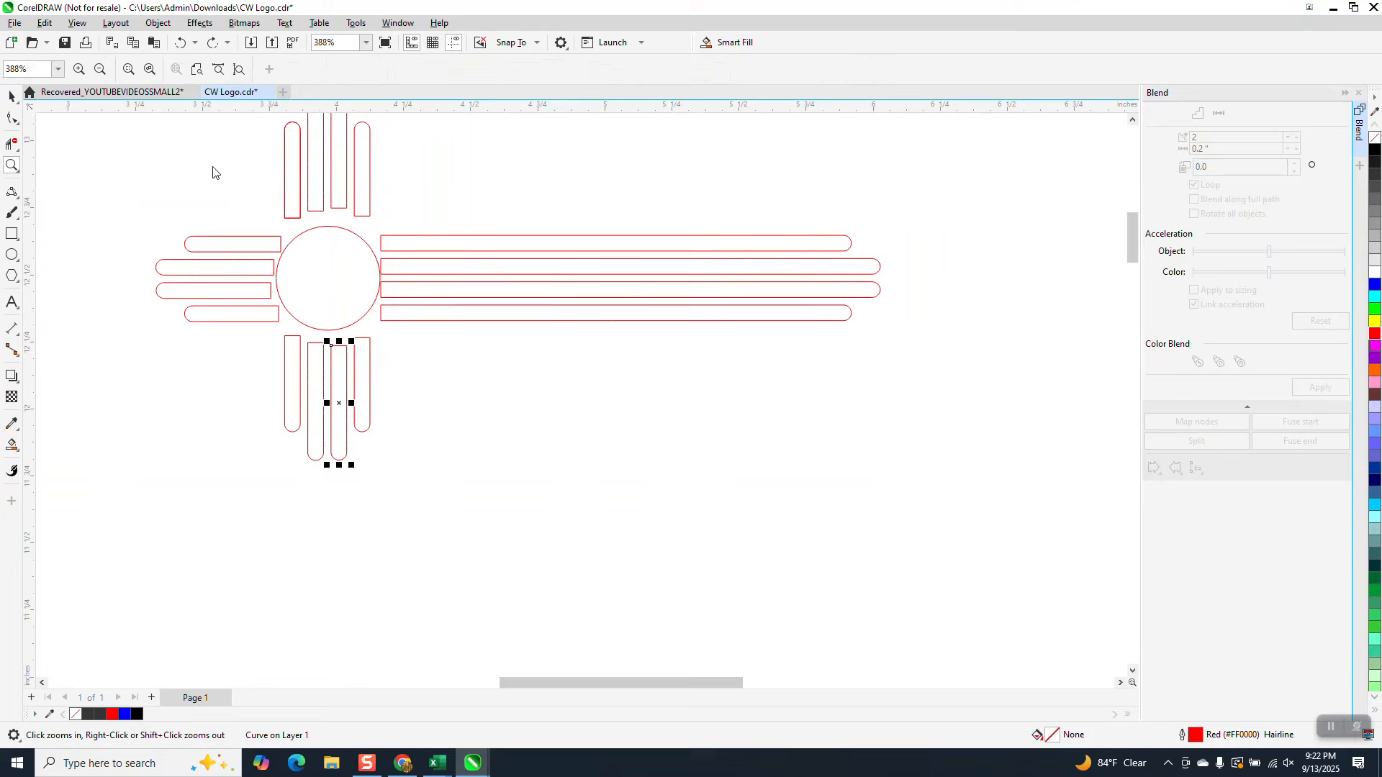
Step: Duplicate the central circle and enlarge the copy concentrically to about 0.572 inches in diameter
{"action": "left_click", "coordinate": [378, 257]}
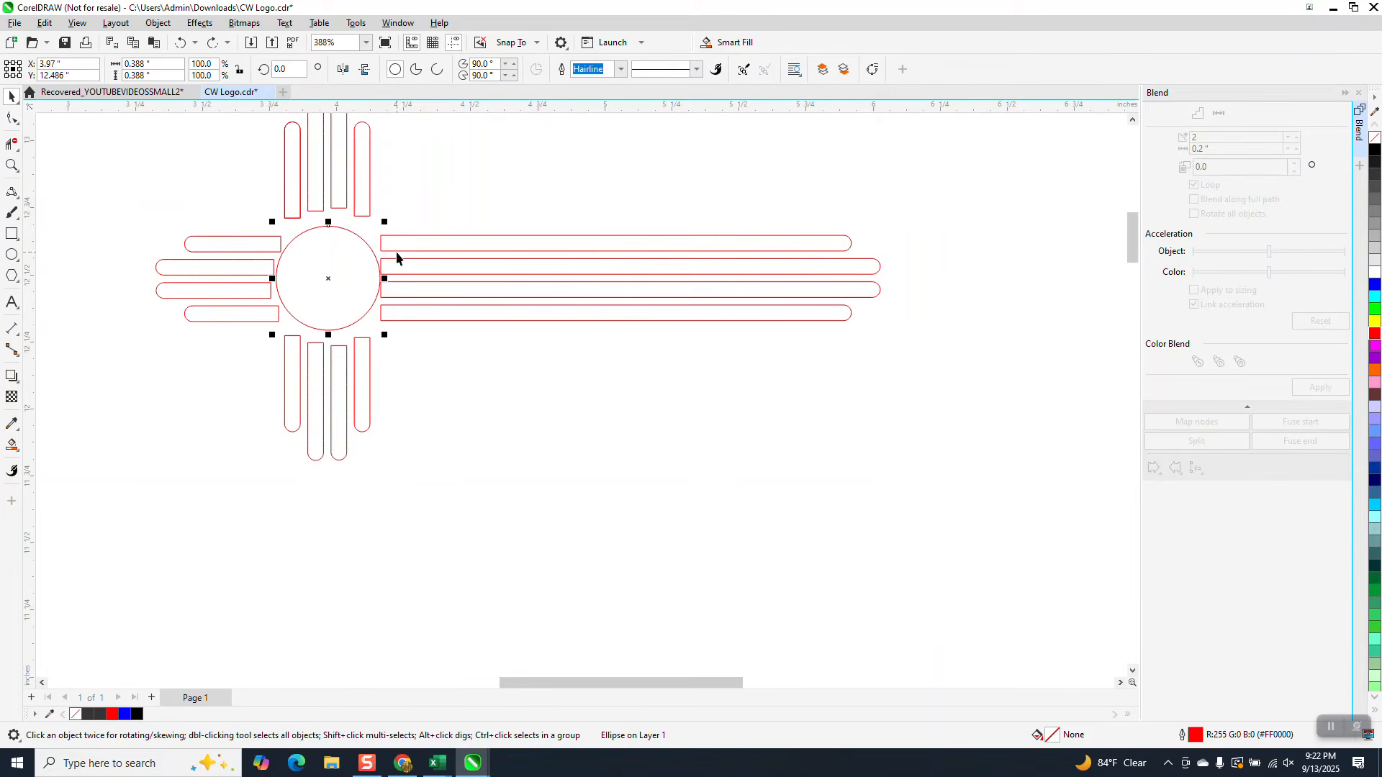
{"action": "key", "text": "plus"}
{"action": "left_click_drag", "start_coordinate": [385, 221], "coordinate": [419, 199]}
{"action": "scroll", "coordinate": [470, 339], "scroll_direction": "down", "scroll_amount": 1}
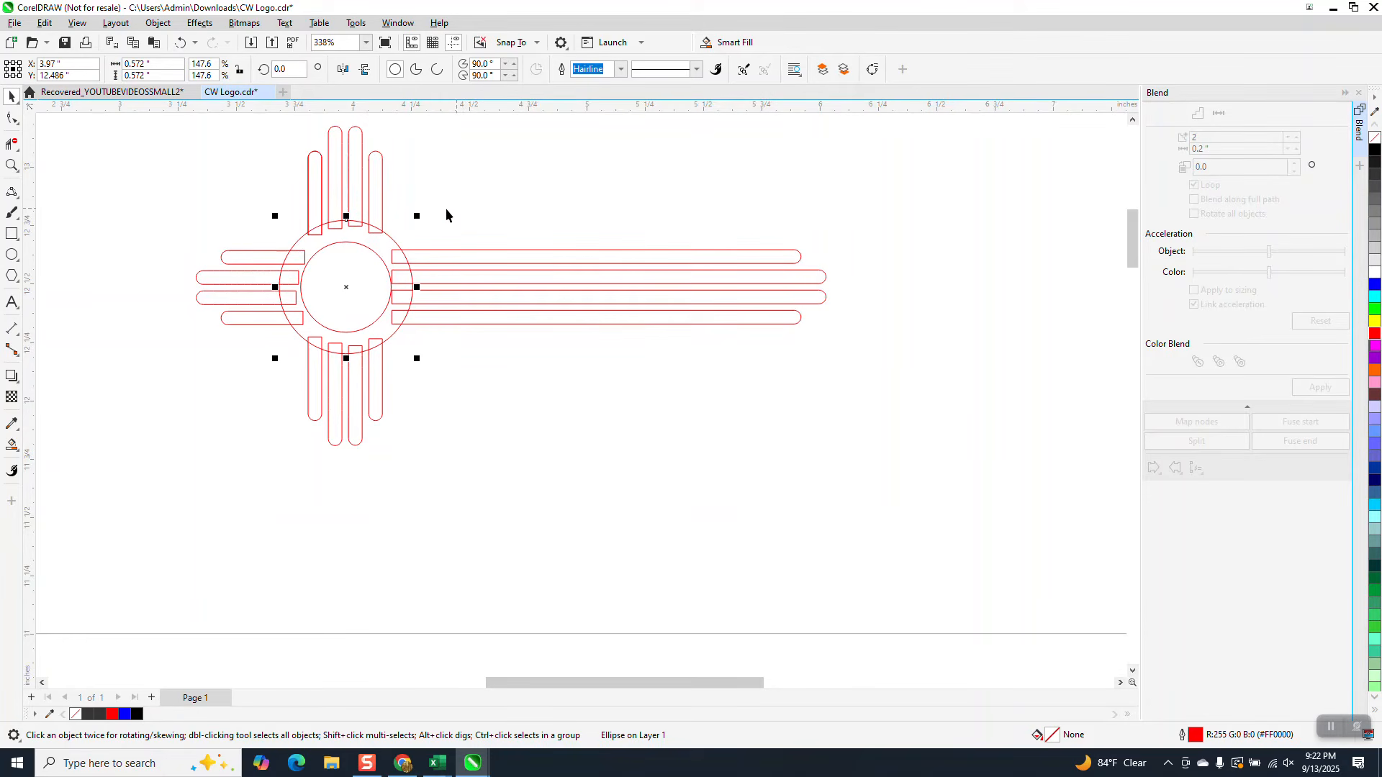
Step: Trim the upper arm's bar ends and the outer-circle arcs crossing those bars with Virtual Segment Delete
{"action": "left_click", "coordinate": [12, 166]}
{"action": "left_click_drag", "start_coordinate": [296, 231], "coordinate": [450, 283]}
{"action": "left_click", "coordinate": [16, 150]}
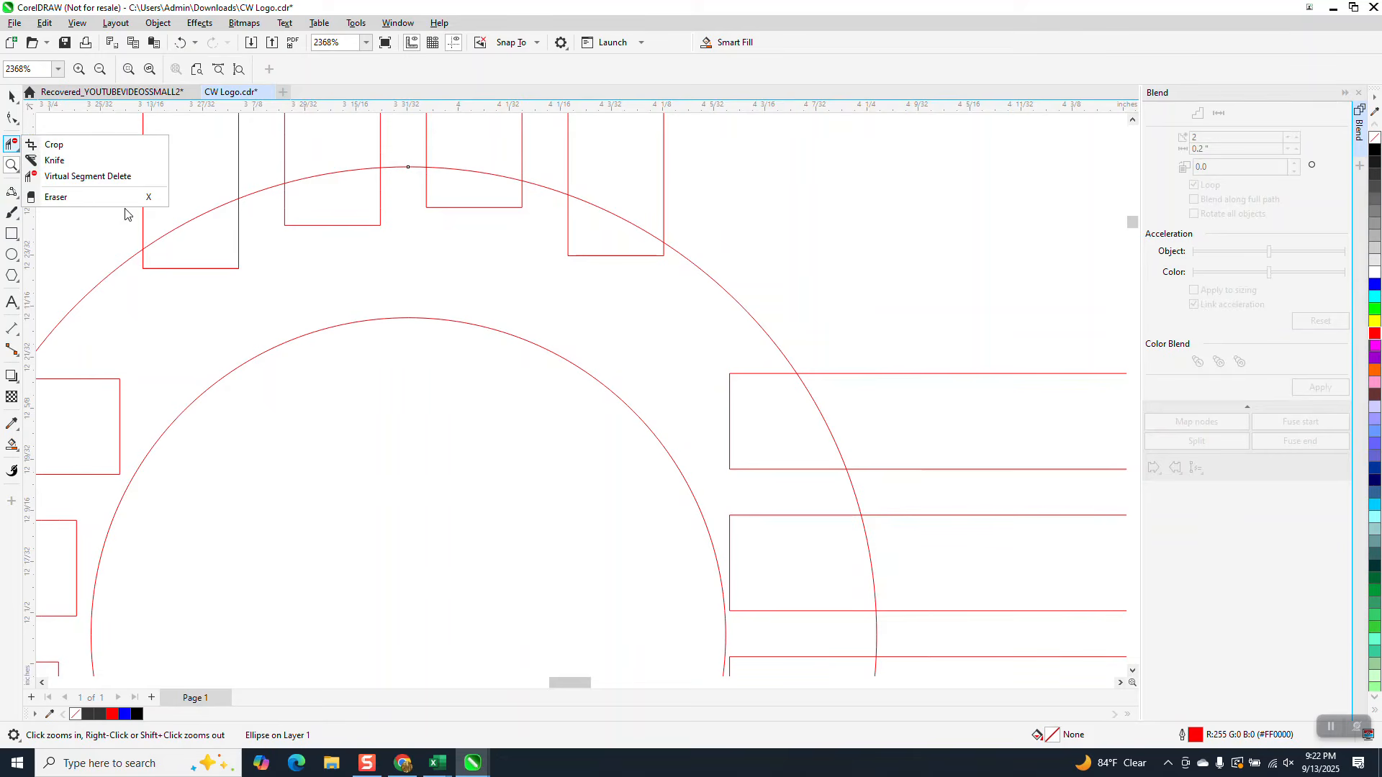
{"action": "left_click", "coordinate": [86, 176]}
{"action": "left_click_drag", "start_coordinate": [208, 195], "coordinate": [197, 265]}
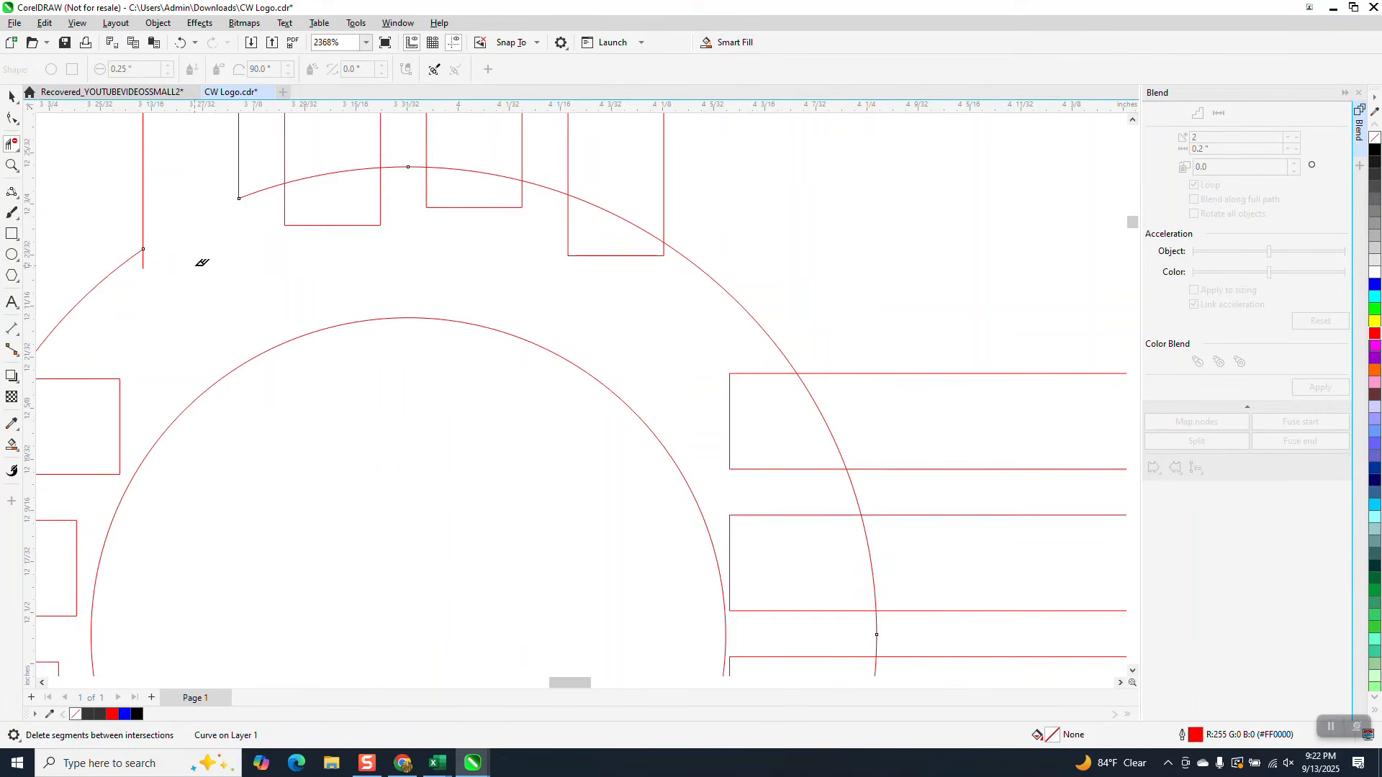
{"action": "left_click_drag", "start_coordinate": [254, 226], "coordinate": [536, 214]}
{"action": "left_click_drag", "start_coordinate": [605, 263], "coordinate": [608, 205]}
{"action": "left_click", "coordinate": [609, 205]}
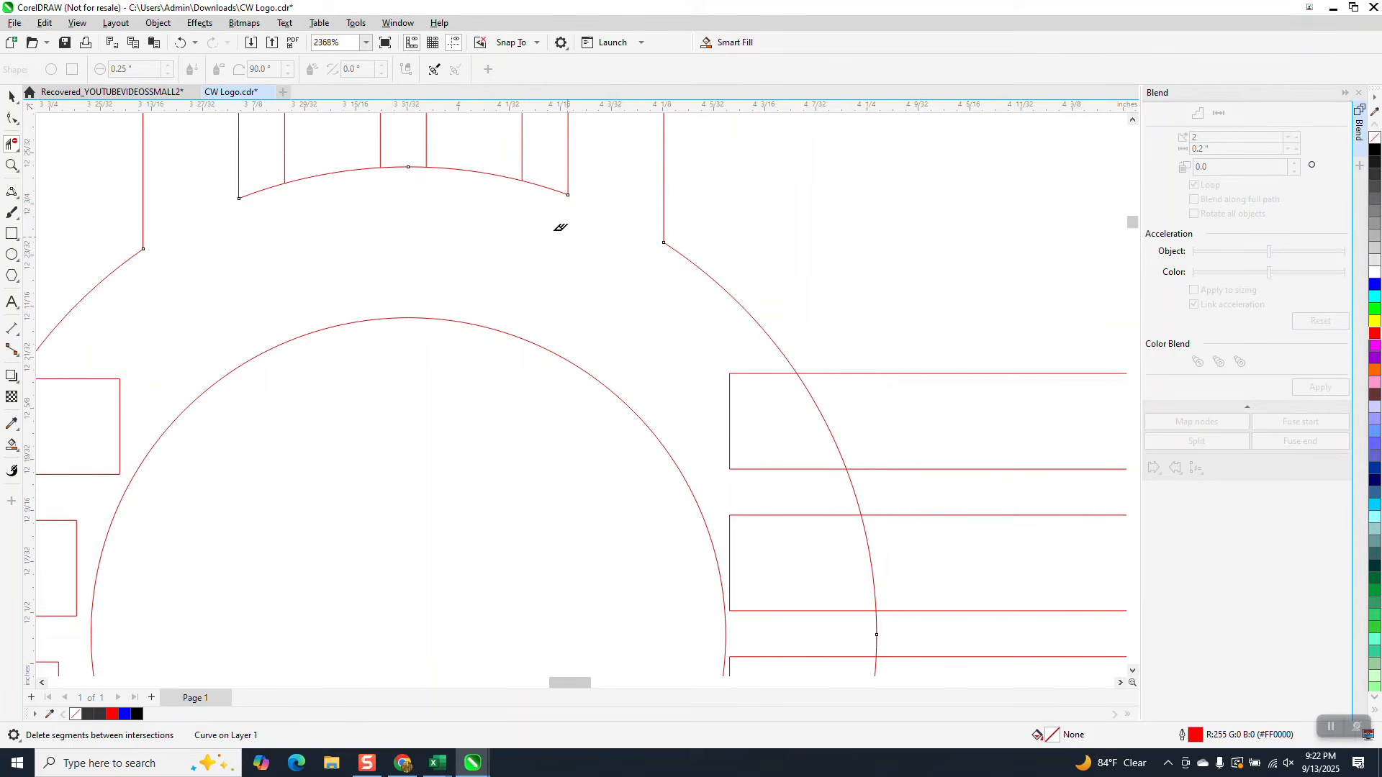
{"action": "left_click", "coordinate": [487, 172]}
{"action": "left_click_drag", "start_coordinate": [330, 139], "coordinate": [338, 199]}
{"action": "scroll", "coordinate": [338, 199], "scroll_direction": "down", "scroll_amount": 2}
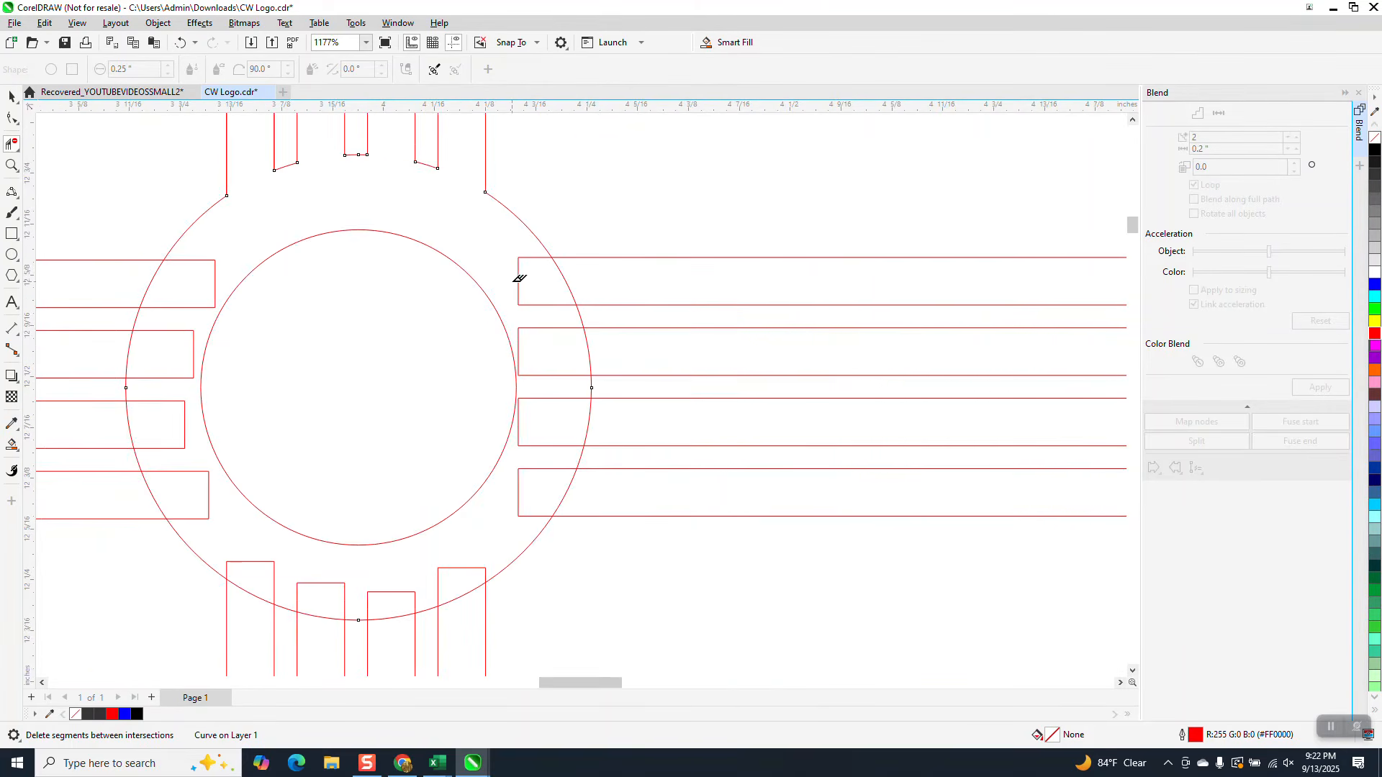
Step: Delete the right and lower arms' bar ends inside the outer circle, along with the circle arcs crossing those bars
{"action": "left_click_drag", "start_coordinate": [519, 278], "coordinate": [616, 289]}
{"action": "left_click_drag", "start_coordinate": [612, 345], "coordinate": [612, 347]}
{"action": "left_click_drag", "start_coordinate": [598, 420], "coordinate": [519, 427]}
{"action": "left_click_drag", "start_coordinate": [583, 493], "coordinate": [460, 598]}
{"action": "scroll", "coordinate": [513, 498], "scroll_direction": "down", "scroll_amount": 1}
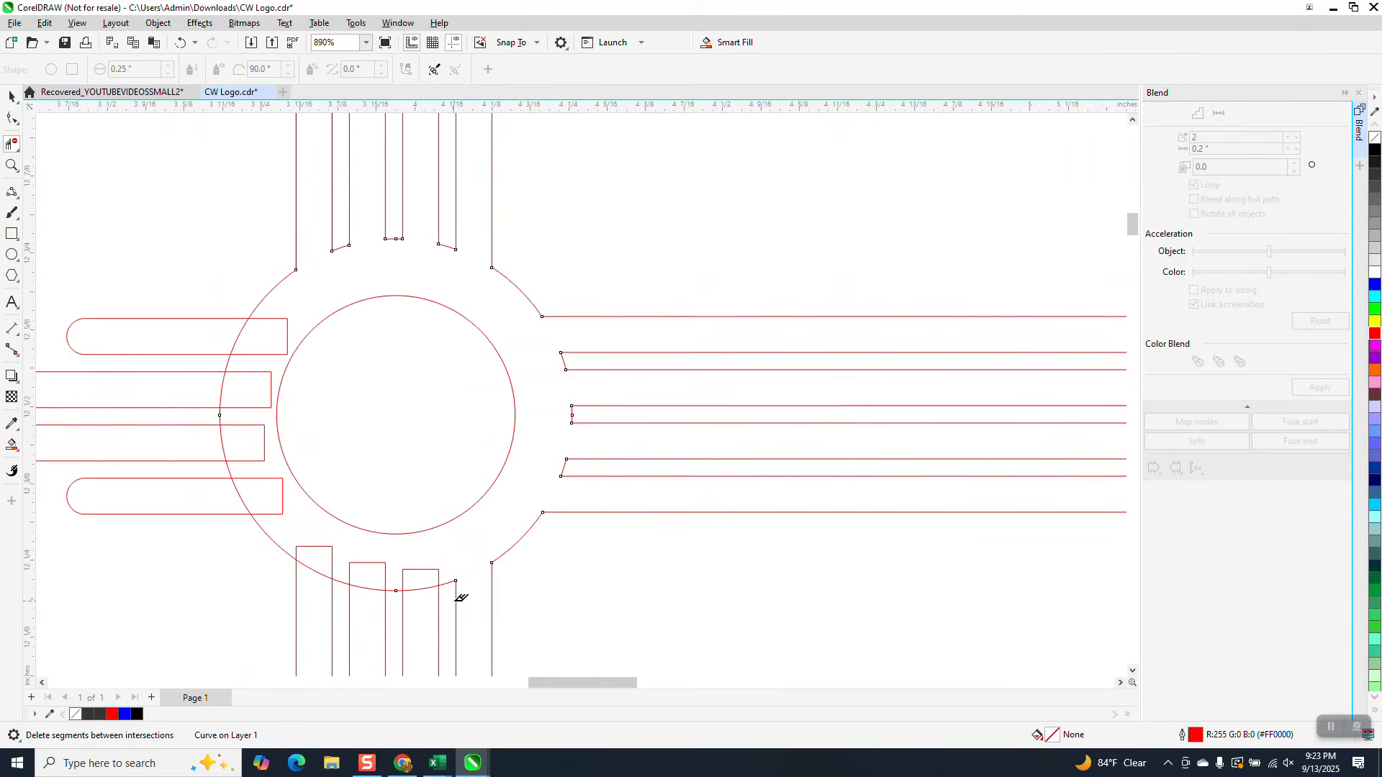
{"action": "left_click_drag", "start_coordinate": [421, 556], "coordinate": [371, 593]}
{"action": "left_click_drag", "start_coordinate": [315, 538], "coordinate": [314, 579]}
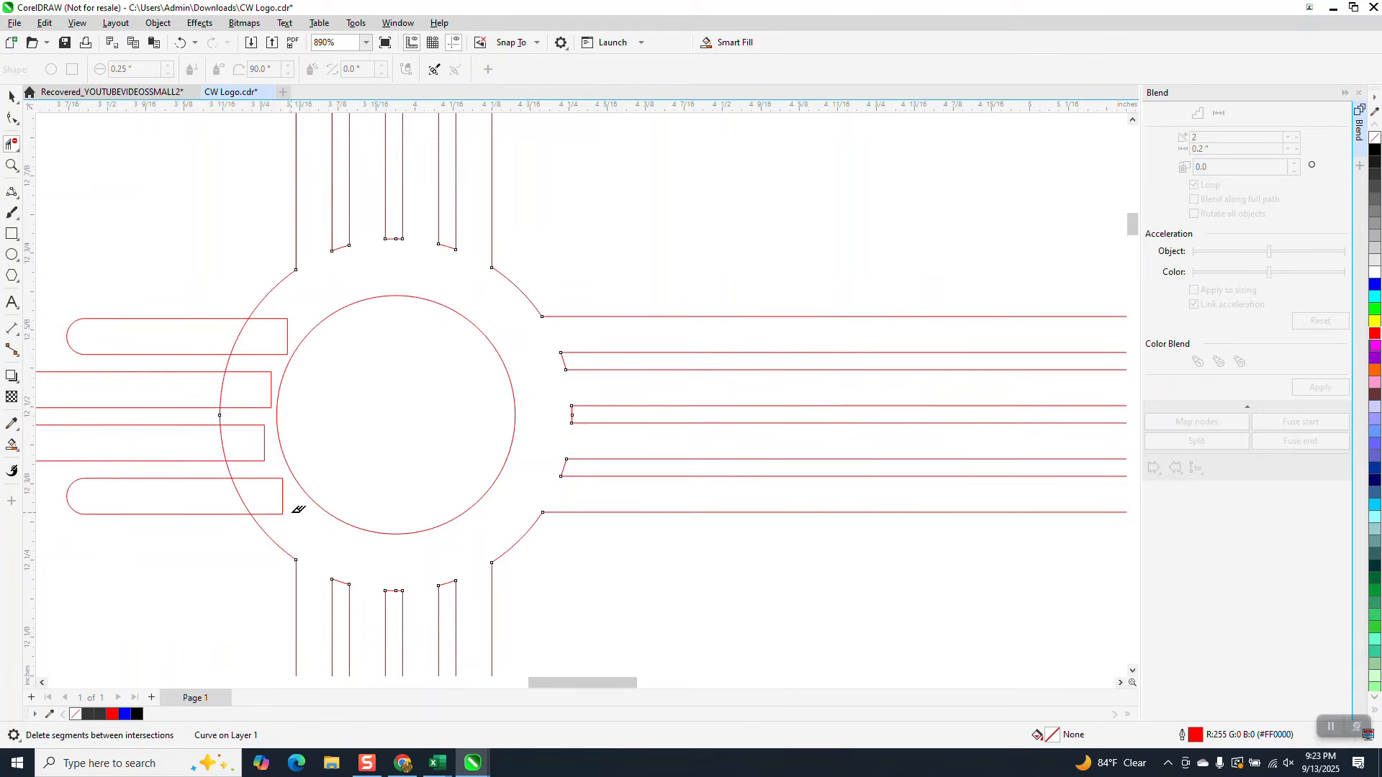
Step: Trim the left arm's bar ends inside the outer circle and remove the arcs closing off its bars
{"action": "left_click_drag", "start_coordinate": [285, 500], "coordinate": [214, 492]}
{"action": "left_click_drag", "start_coordinate": [268, 439], "coordinate": [213, 440]}
{"action": "left_click", "coordinate": [264, 447]}
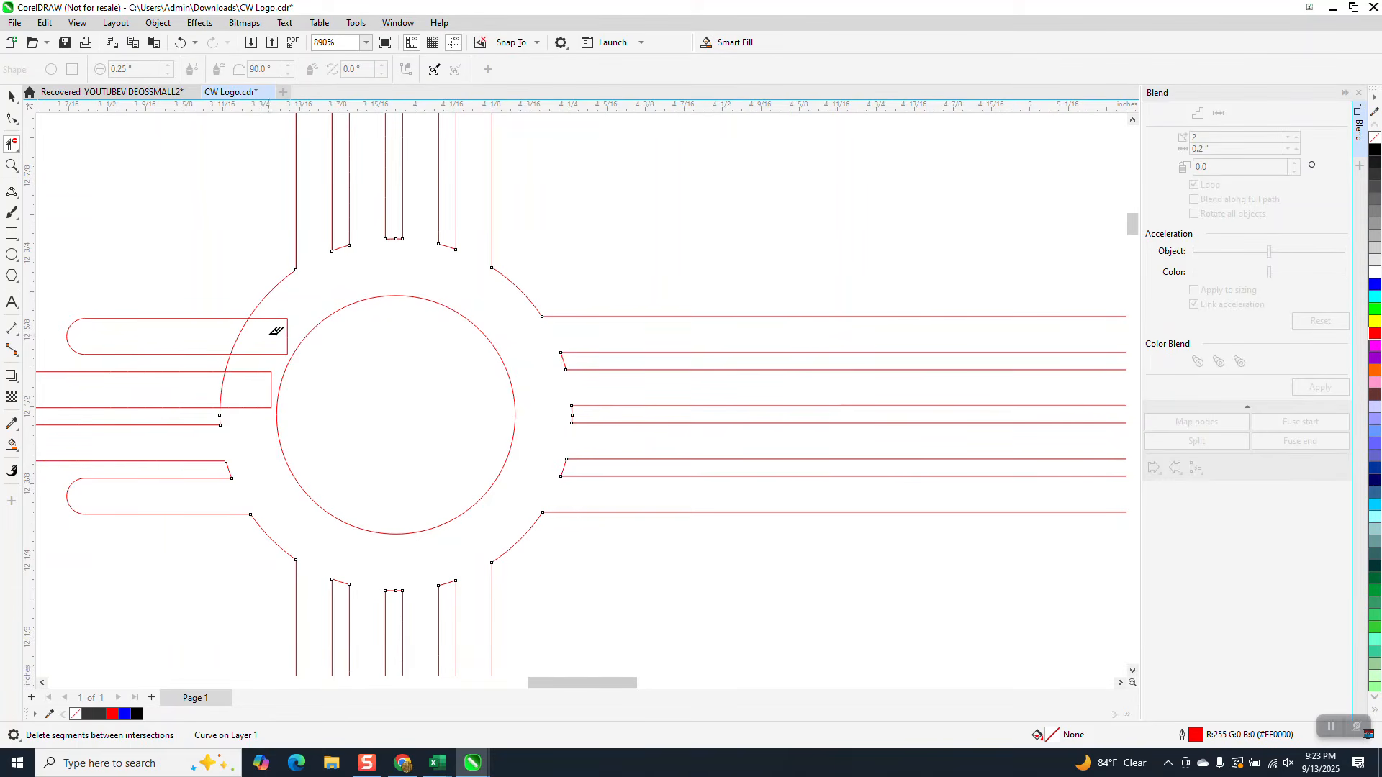
{"action": "left_click_drag", "start_coordinate": [260, 404], "coordinate": [266, 407]}
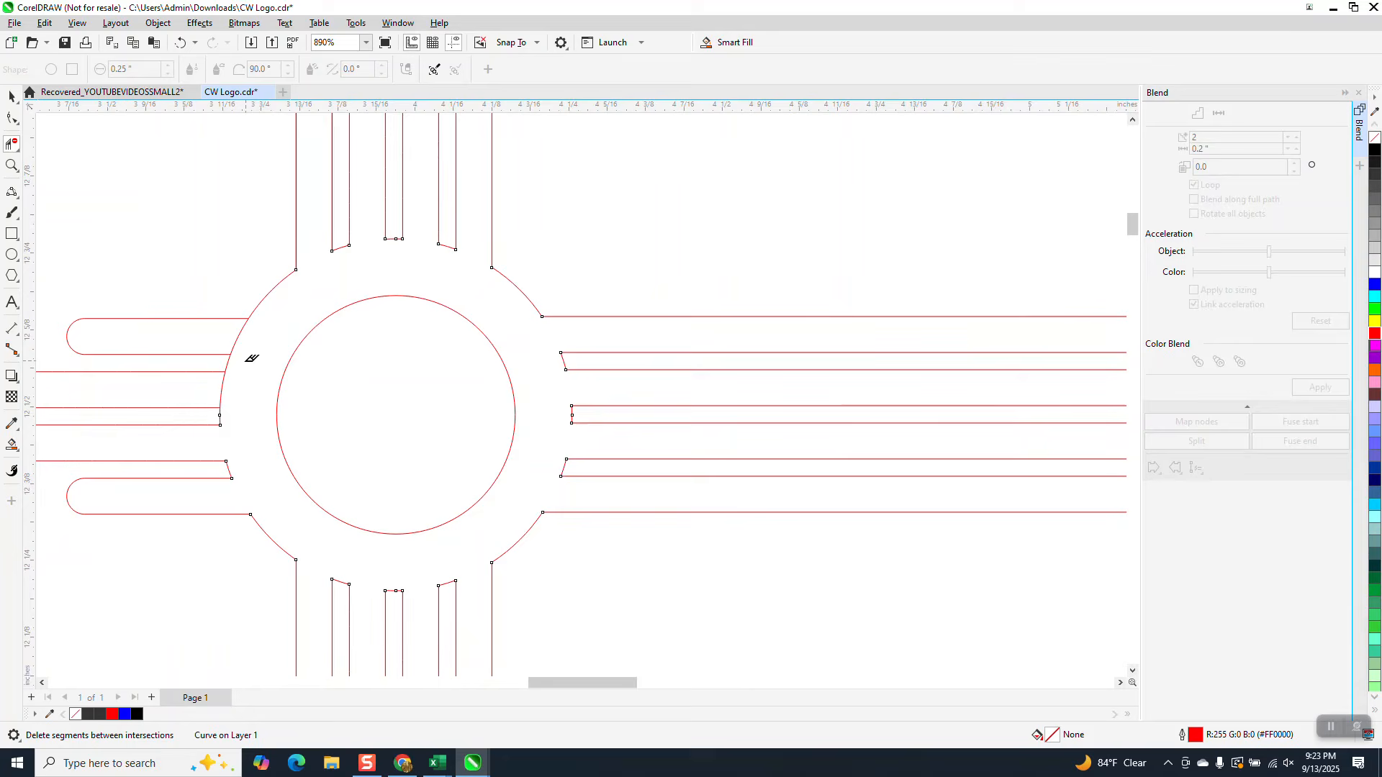
{"action": "left_click", "coordinate": [220, 389]}
{"action": "left_click", "coordinate": [241, 336]}
{"action": "scroll", "coordinate": [383, 371], "scroll_direction": "down", "scroll_amount": 3}
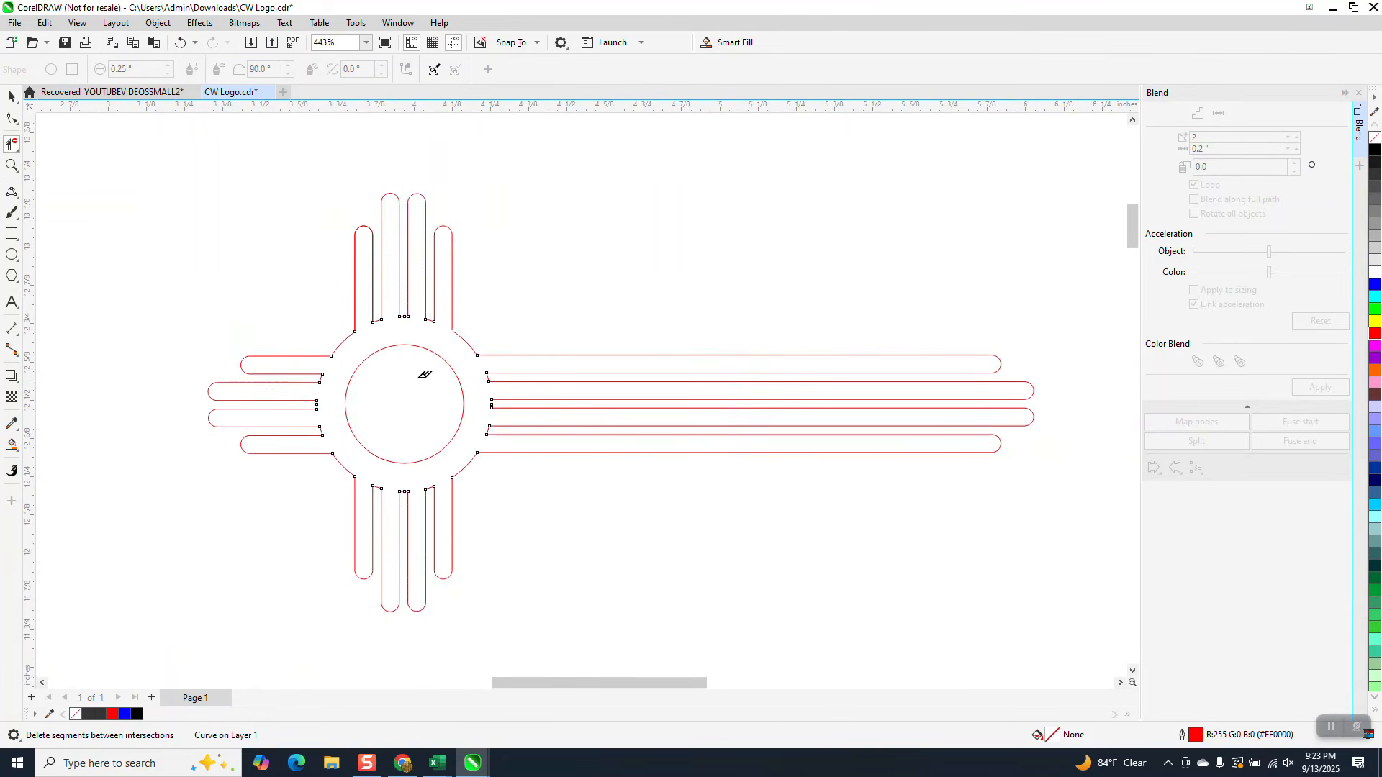
Step: Move the inner circle 3 inches to the right, clear of the trimmed arms
{"action": "left_click", "coordinate": [12, 95]}
{"action": "left_click", "coordinate": [433, 387]}
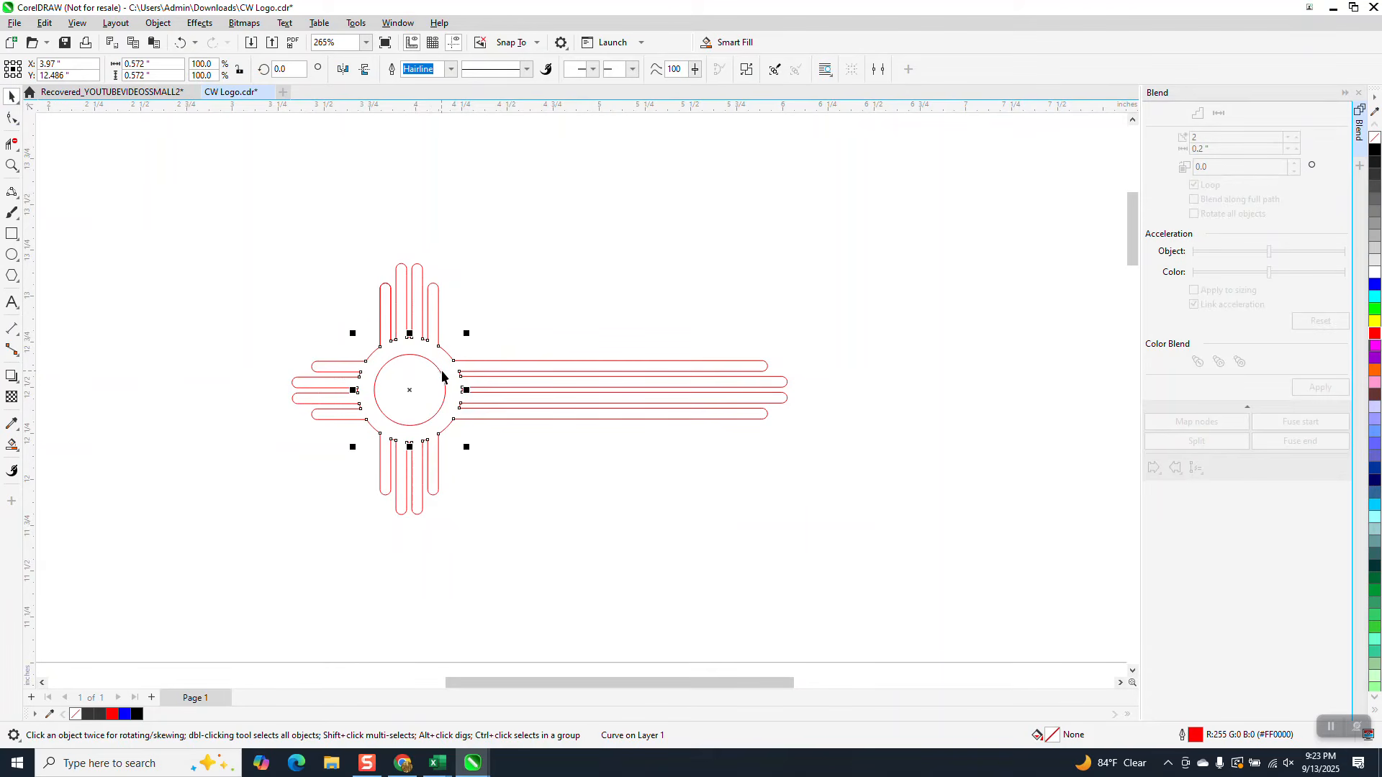
{"action": "left_click", "coordinate": [441, 372]}
{"action": "key", "text": "Right"}
{"action": "key", "text": "Right"}
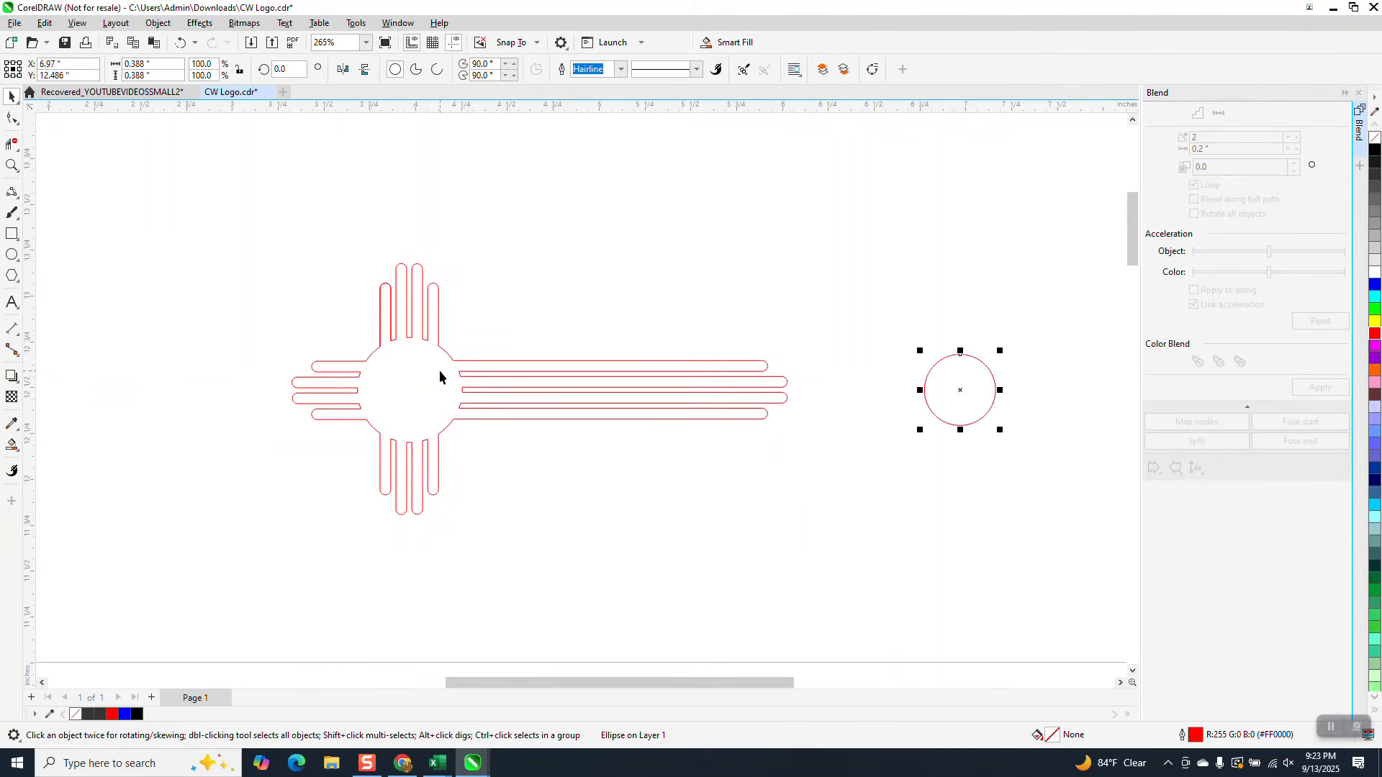
{"action": "key", "text": "Left"}
Step: Try welding all the trimmed arm outlines into one curve and setting its outline width to 0.75 pt
{"action": "left_click_drag", "start_coordinate": [256, 217], "coordinate": [835, 581]}
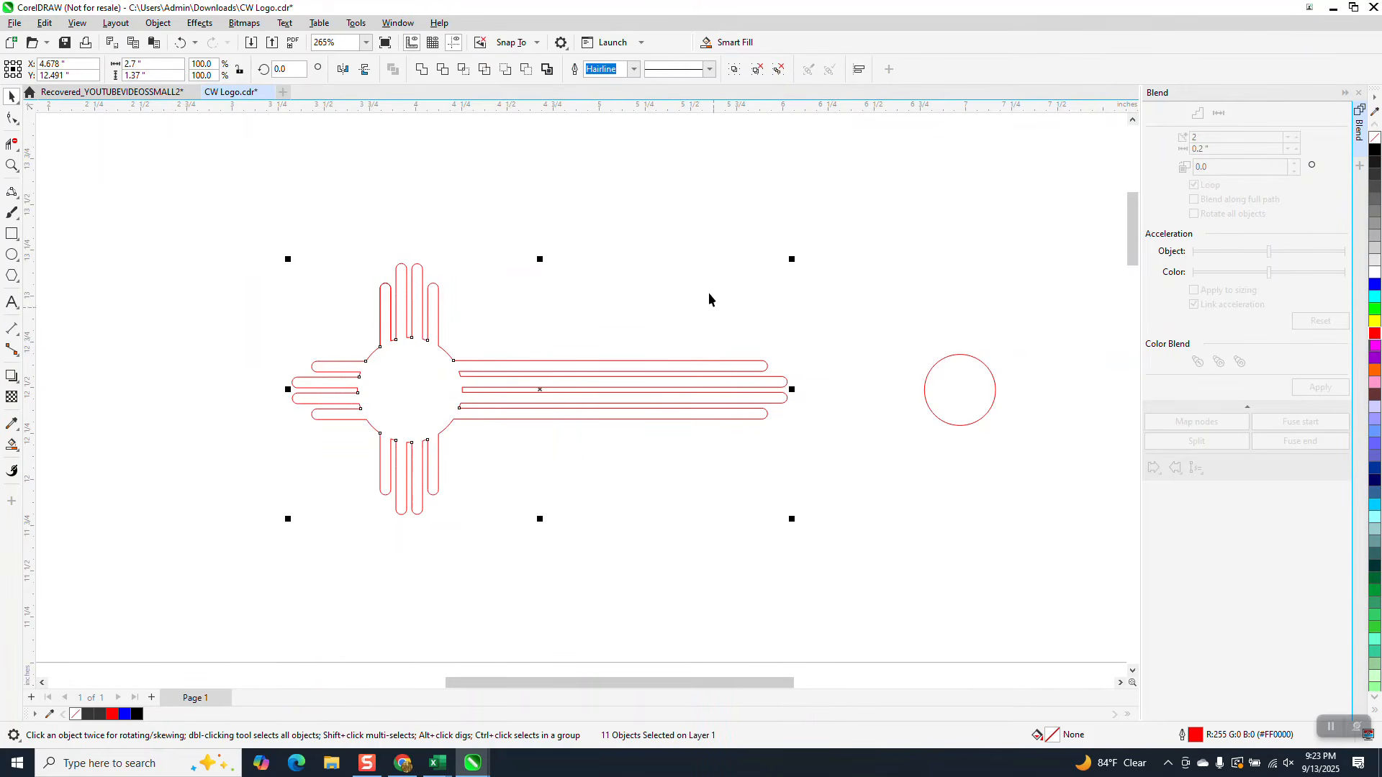
{"action": "left_click", "coordinate": [425, 72]}
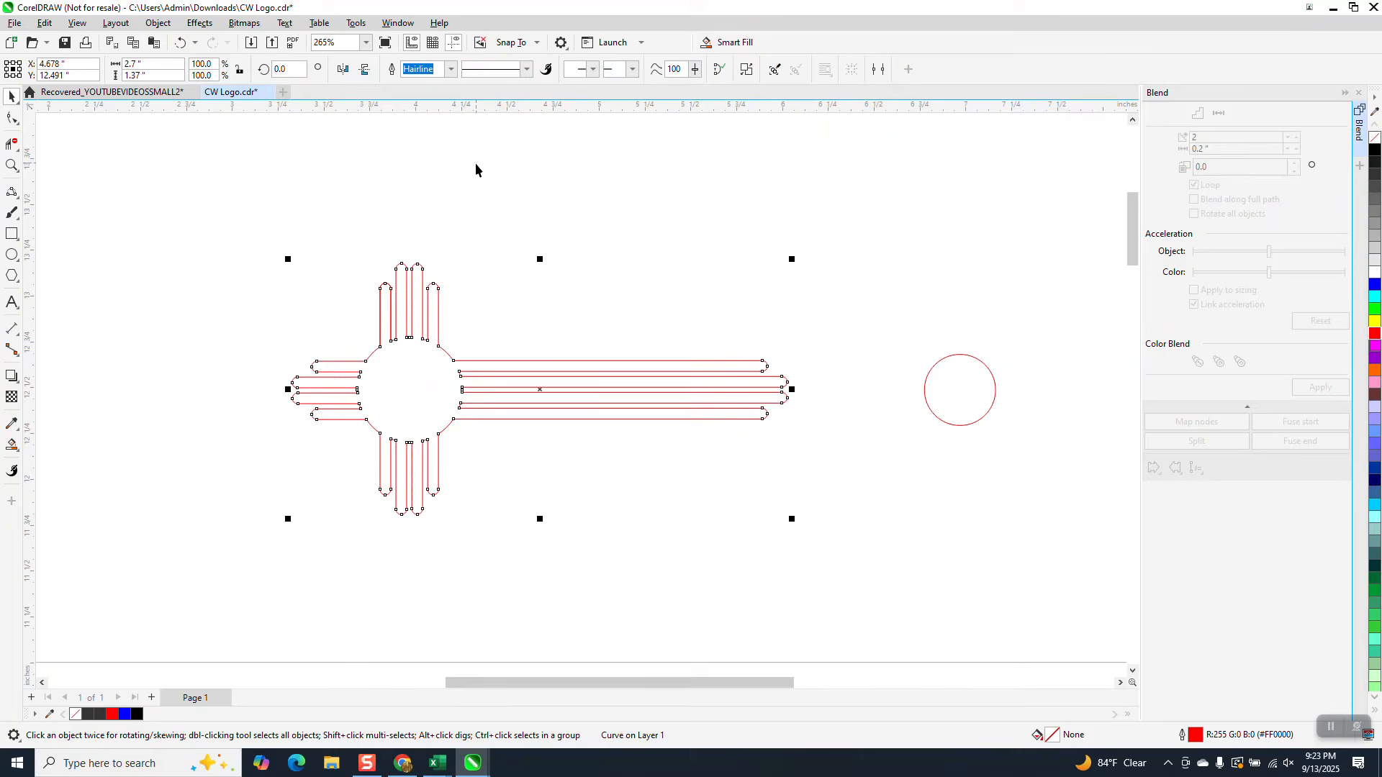
{"action": "scroll", "coordinate": [483, 202], "scroll_direction": "down", "scroll_amount": 2}
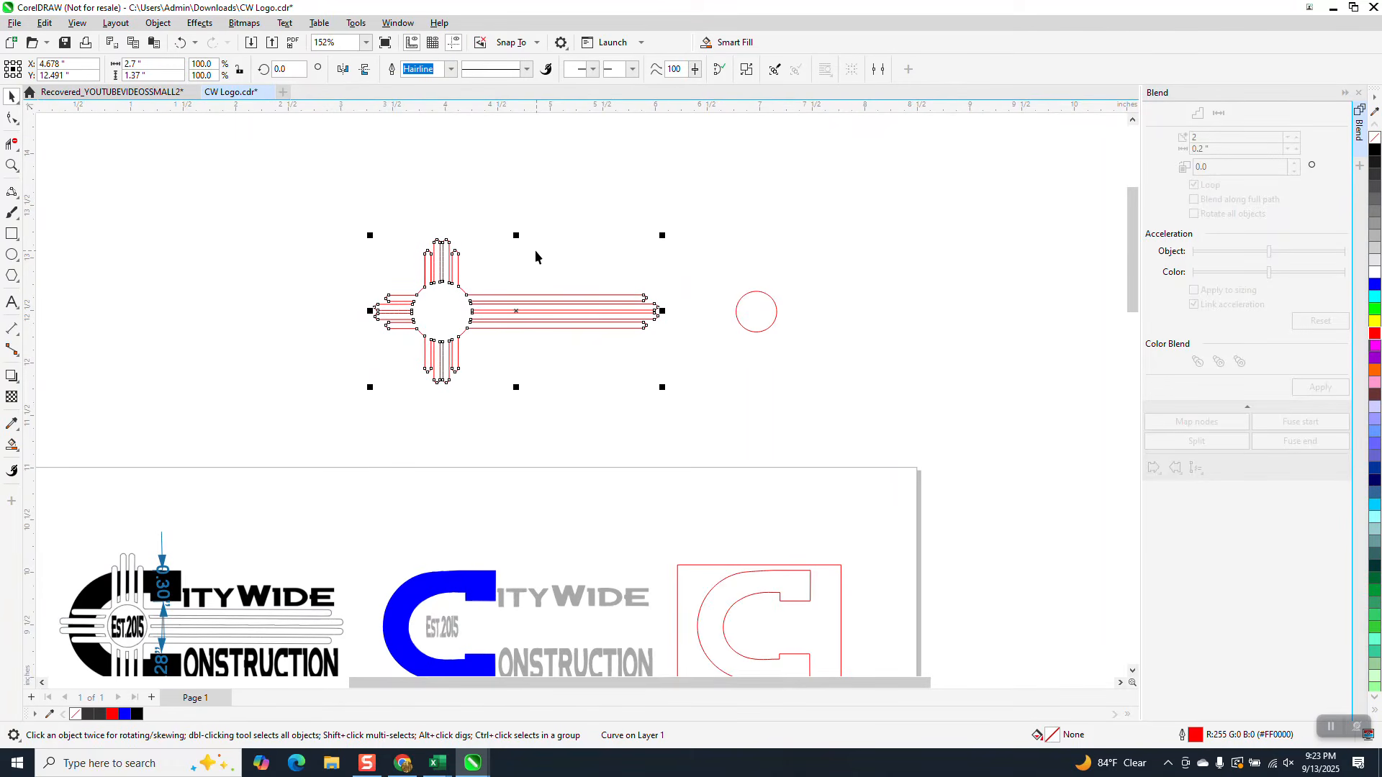
{"action": "left_click", "coordinate": [451, 70]}
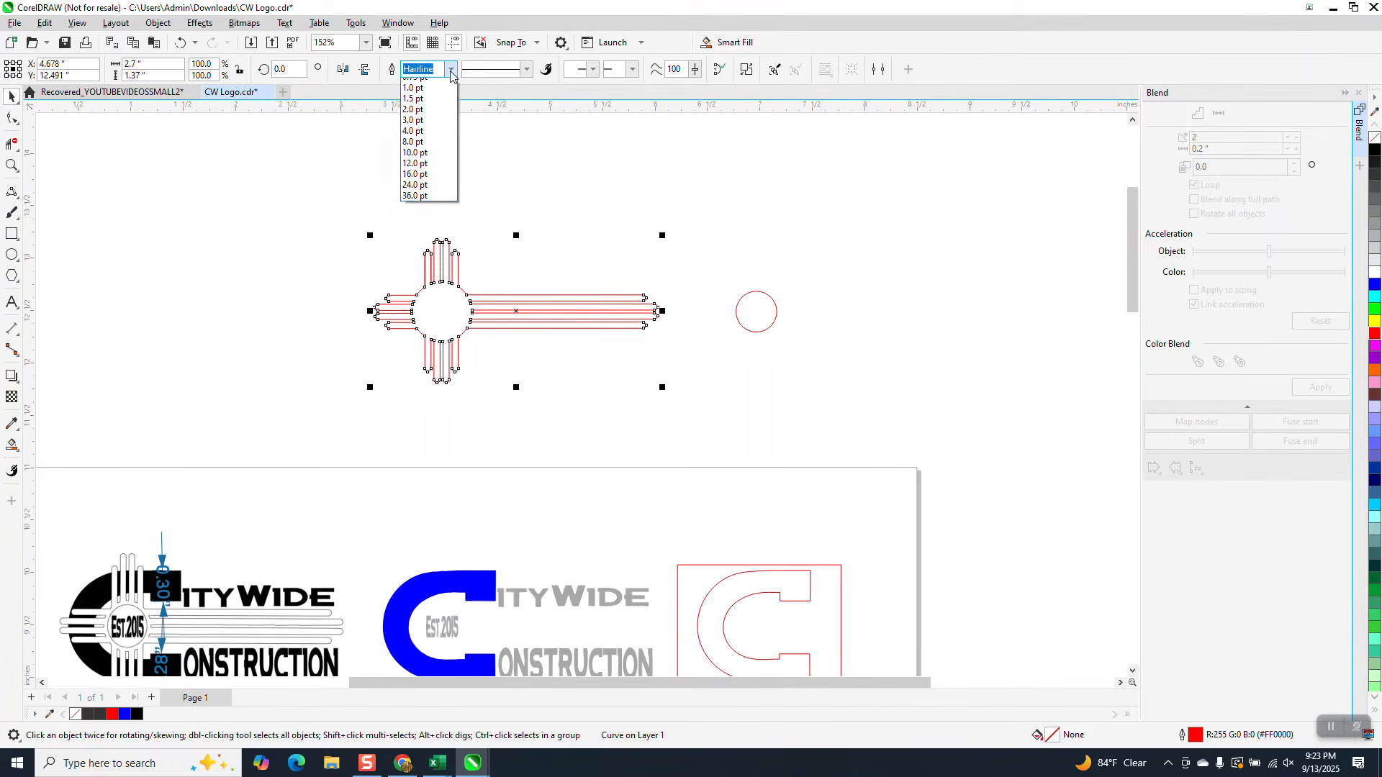
{"action": "left_click", "coordinate": [424, 117]}
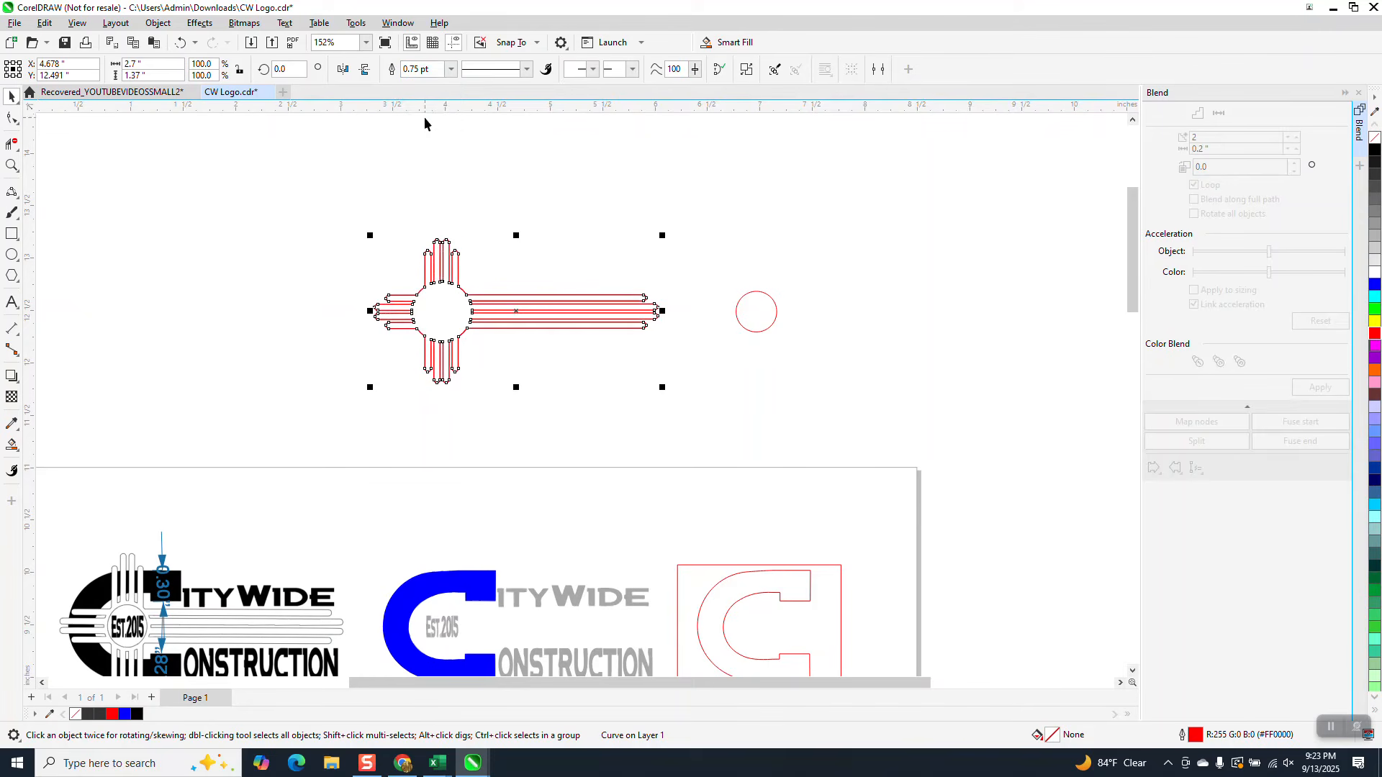
Step: Examine how the line segments meet at the inner ends of the upper arm's bars
{"action": "left_click", "coordinate": [12, 166]}
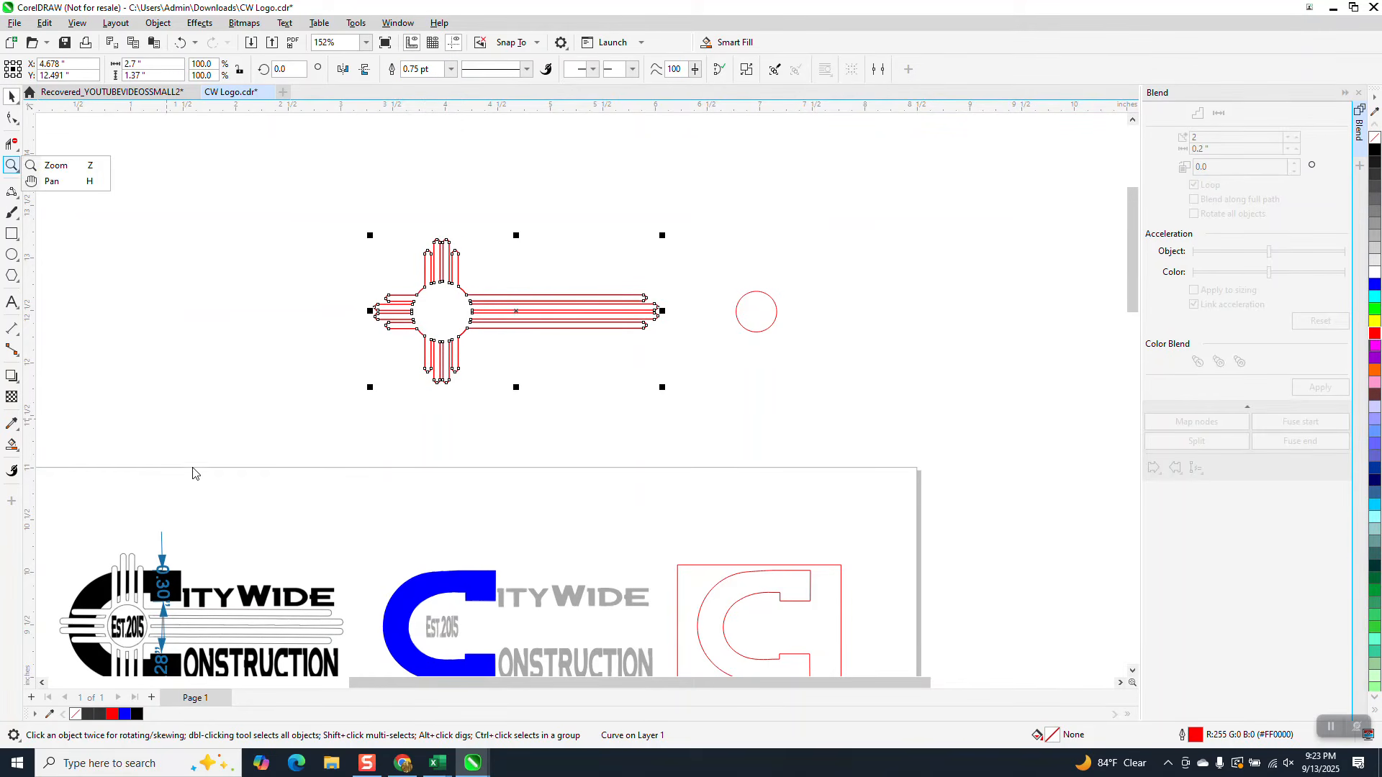
{"action": "left_click", "coordinate": [40, 167]}
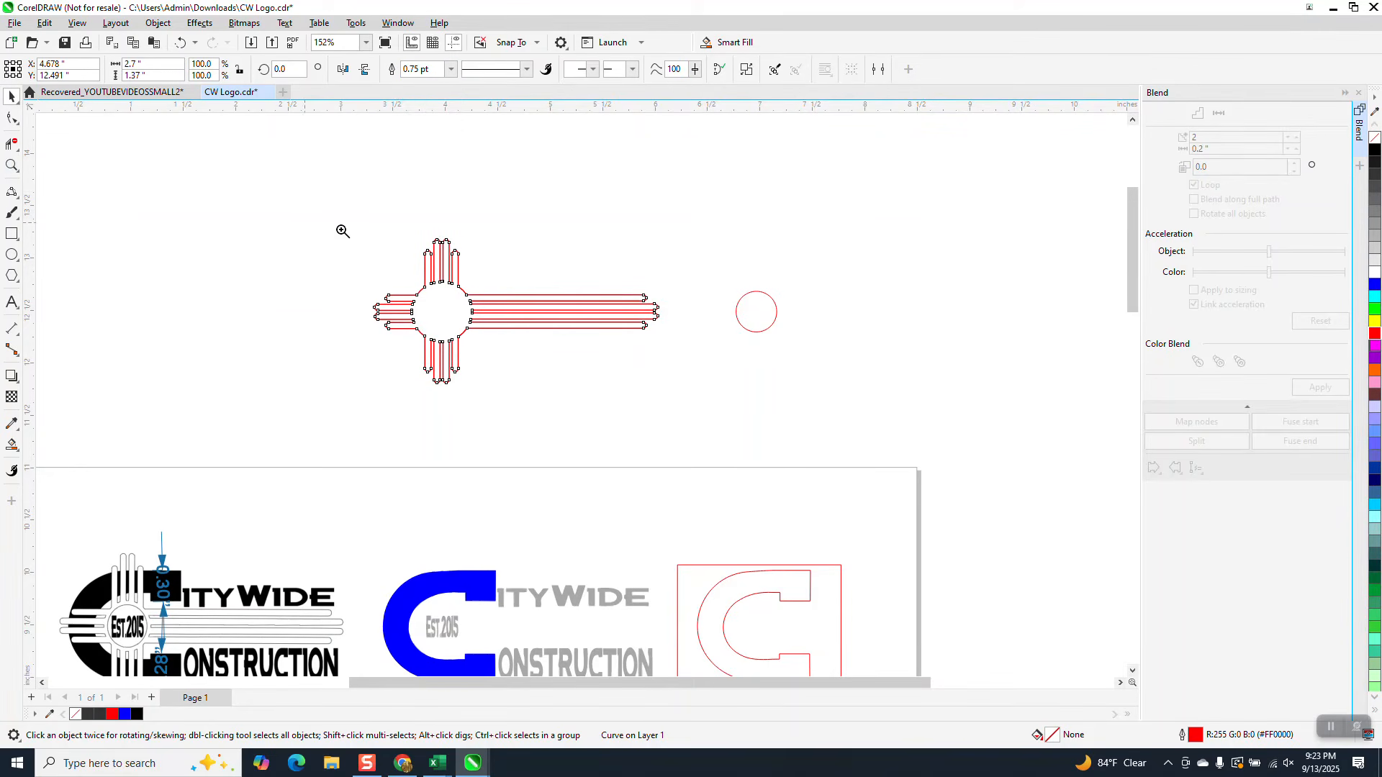
{"action": "left_click_drag", "start_coordinate": [404, 232], "coordinate": [505, 292]}
{"action": "scroll", "coordinate": [499, 293], "scroll_direction": "down", "scroll_amount": 6}
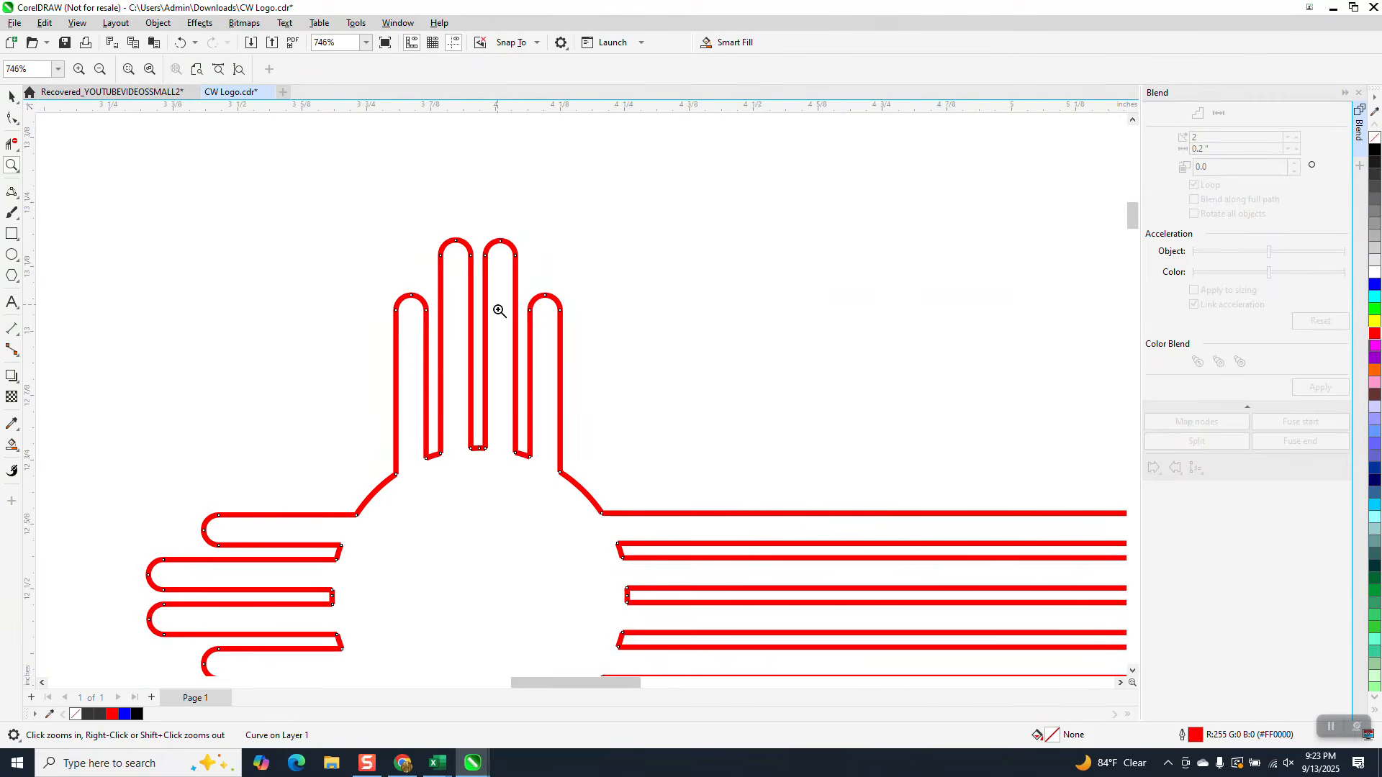
{"action": "left_click_drag", "start_coordinate": [494, 430], "coordinate": [540, 464]}
{"action": "scroll", "coordinate": [494, 376], "scroll_direction": "down", "scroll_amount": 5}
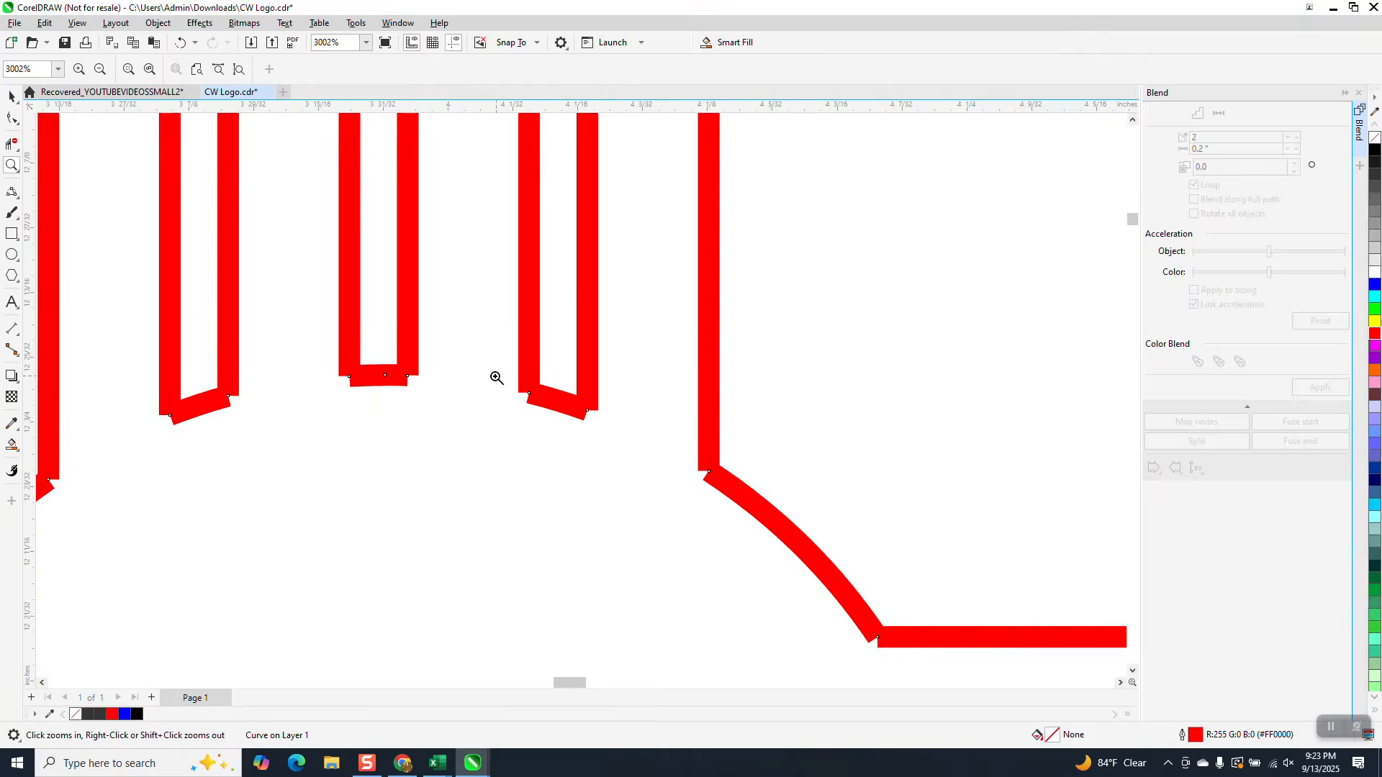
Step: Undo the 0.75 pt outline width and the weld of the arm outlines
{"action": "left_click", "coordinate": [180, 42]}
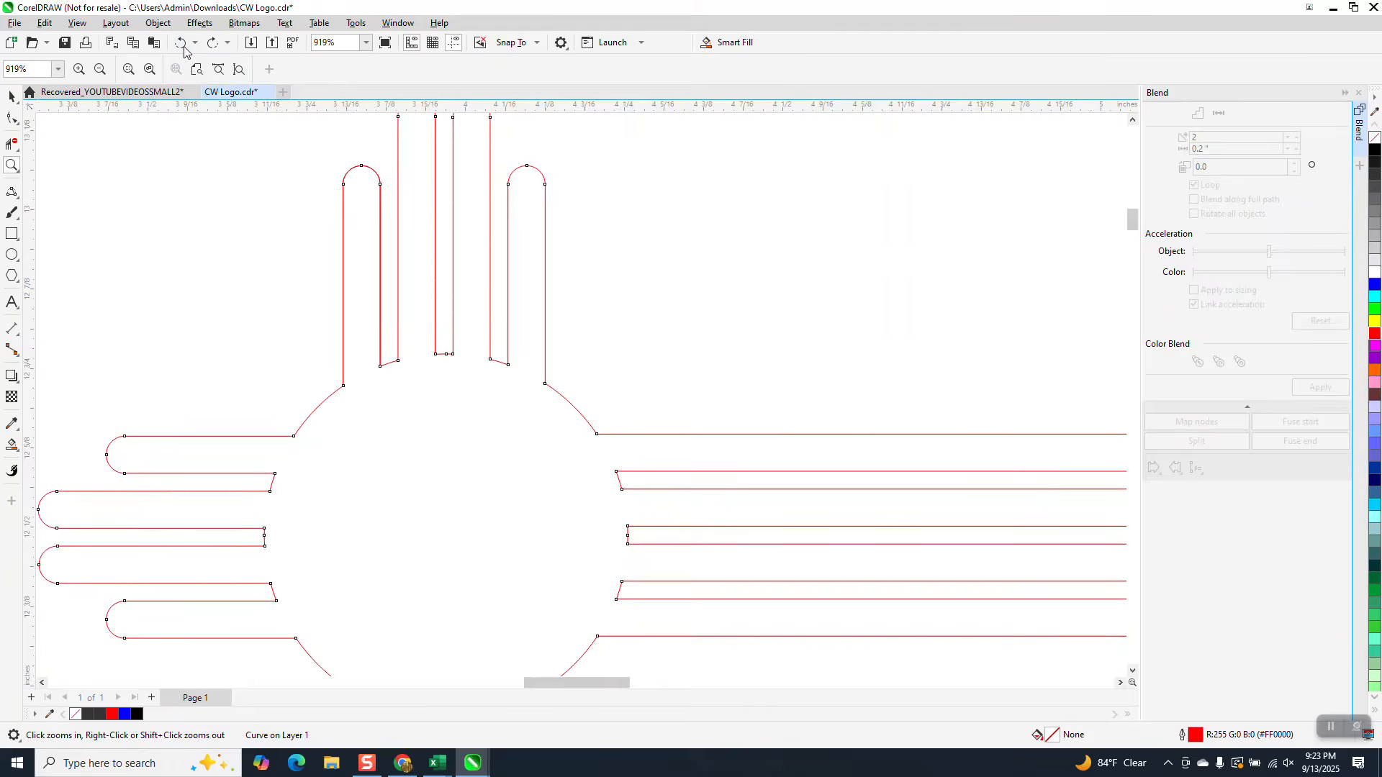
{"action": "scroll", "coordinate": [296, 166], "scroll_direction": "down", "scroll_amount": 1}
{"action": "scroll", "coordinate": [482, 285], "scroll_direction": "down", "scroll_amount": 3}
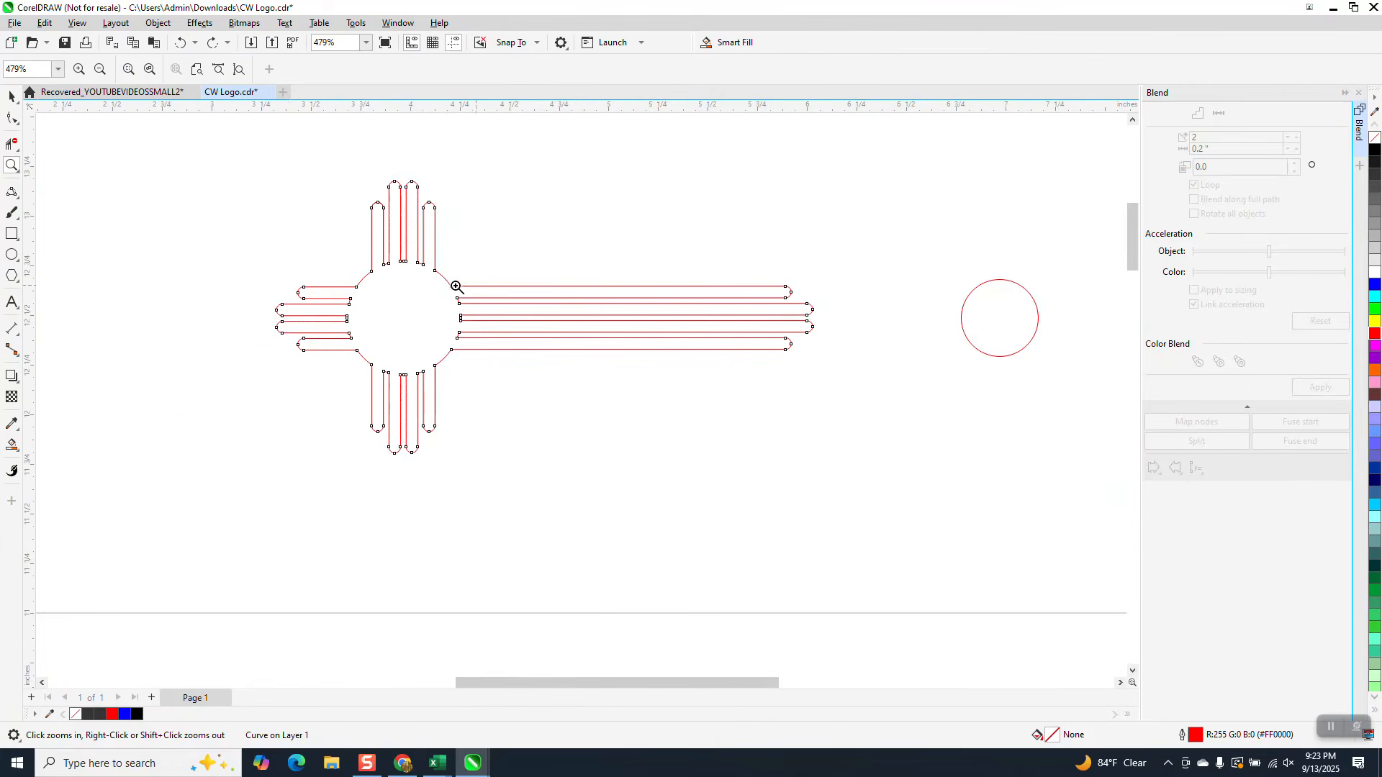
{"action": "left_click", "coordinate": [180, 43]}
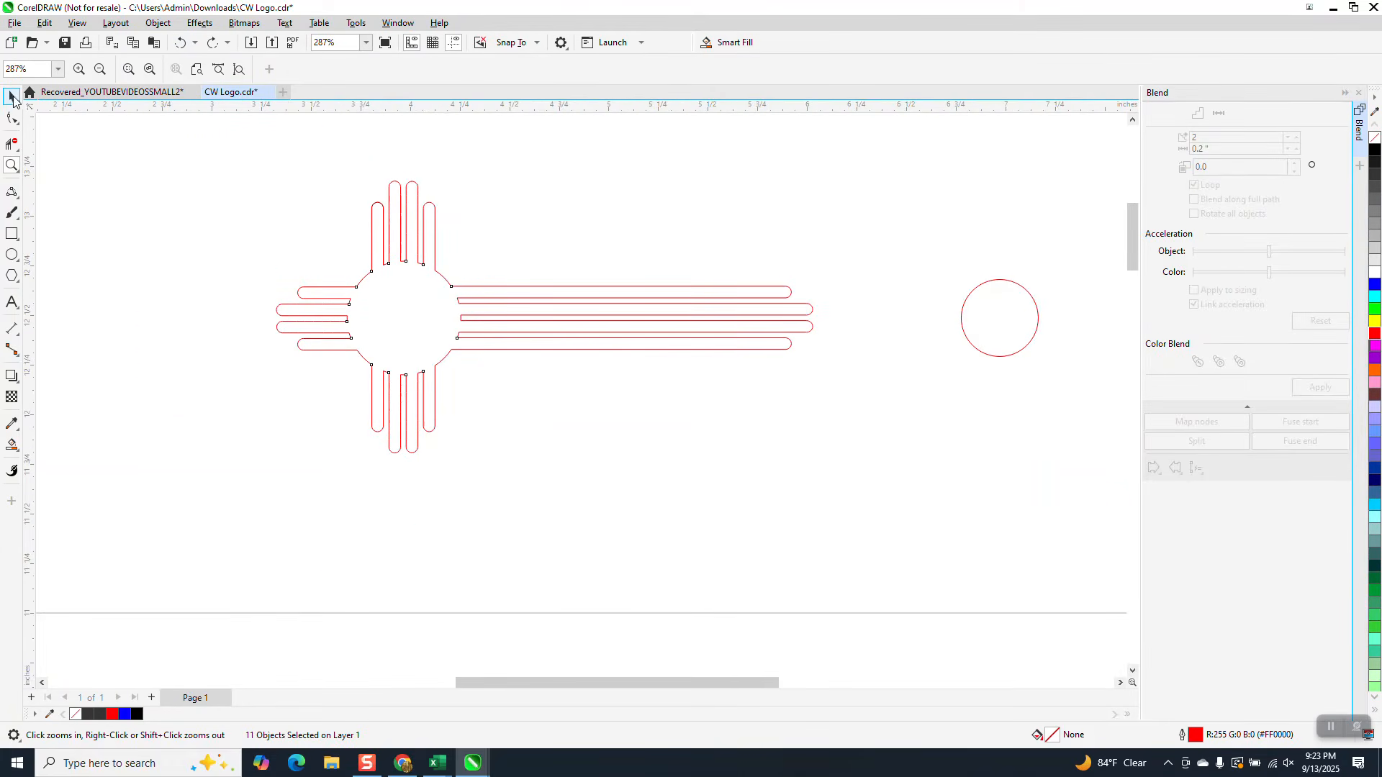
{"action": "left_click", "coordinate": [12, 97]}
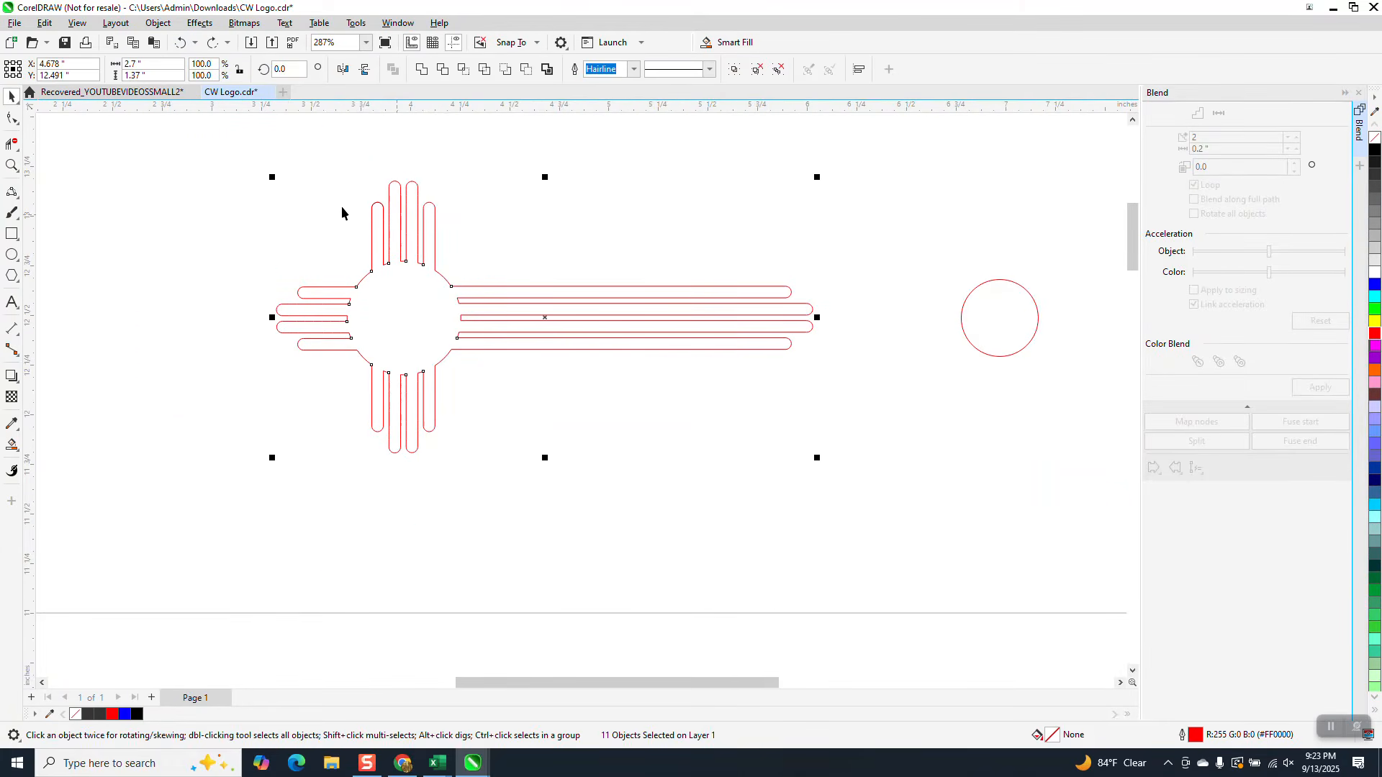
{"action": "left_click", "coordinate": [20, 126]}
{"action": "left_click", "coordinate": [20, 127]}
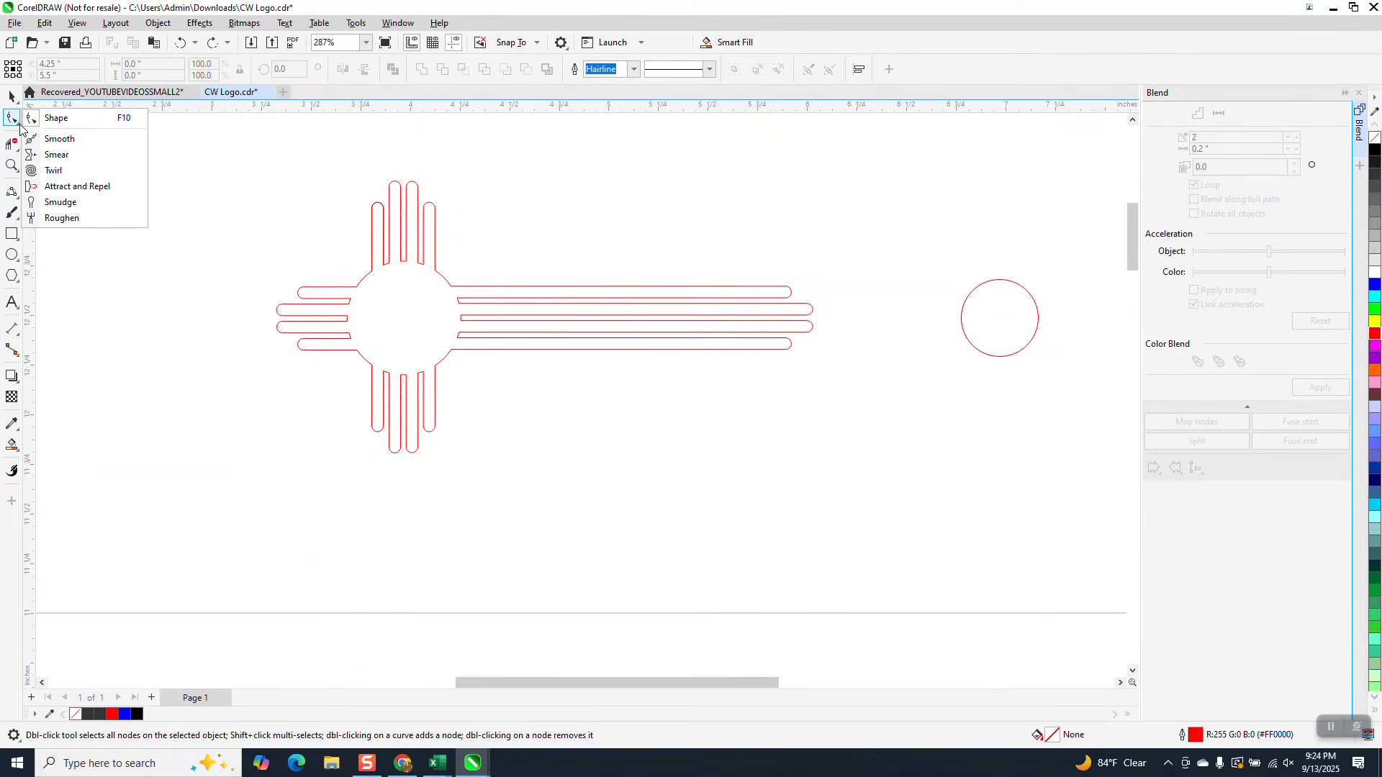
{"action": "left_click", "coordinate": [64, 118]}
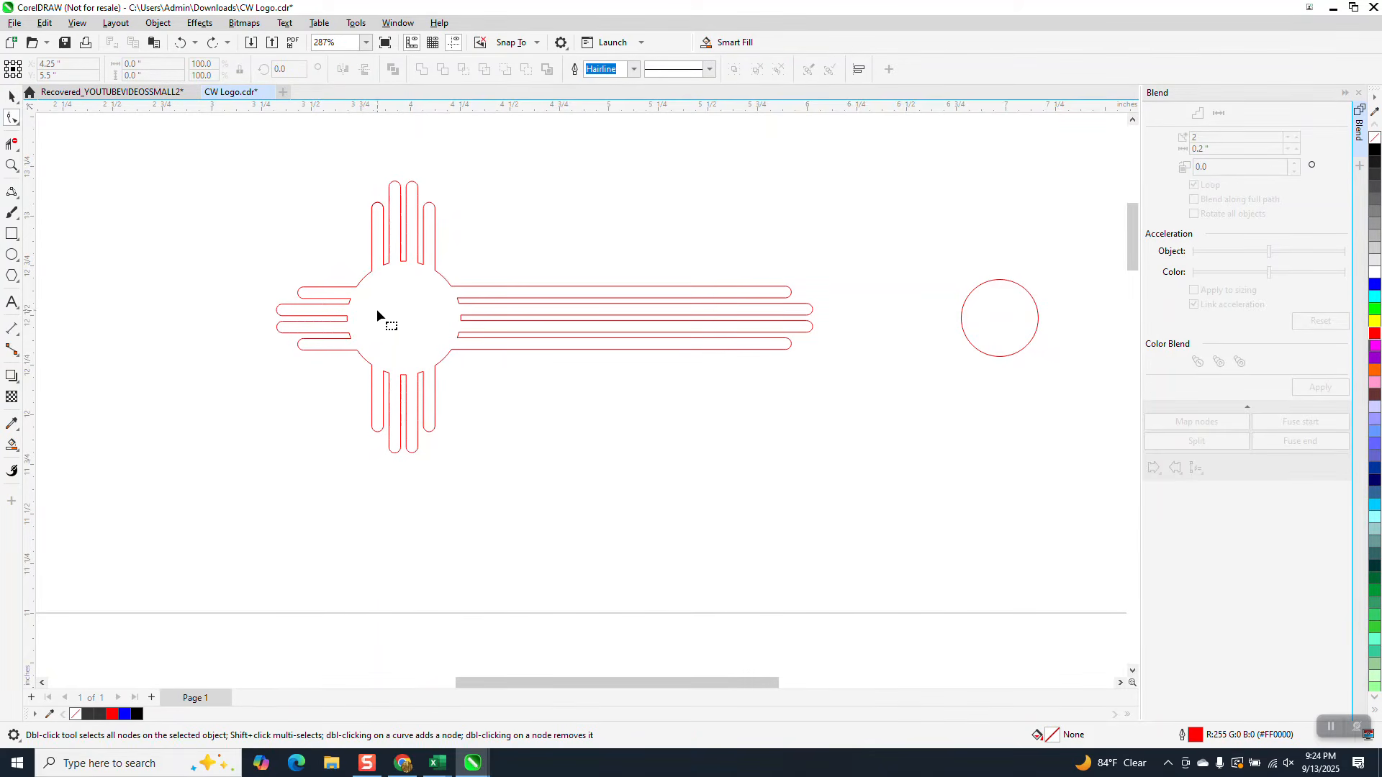
{"action": "left_click", "coordinate": [12, 97]}
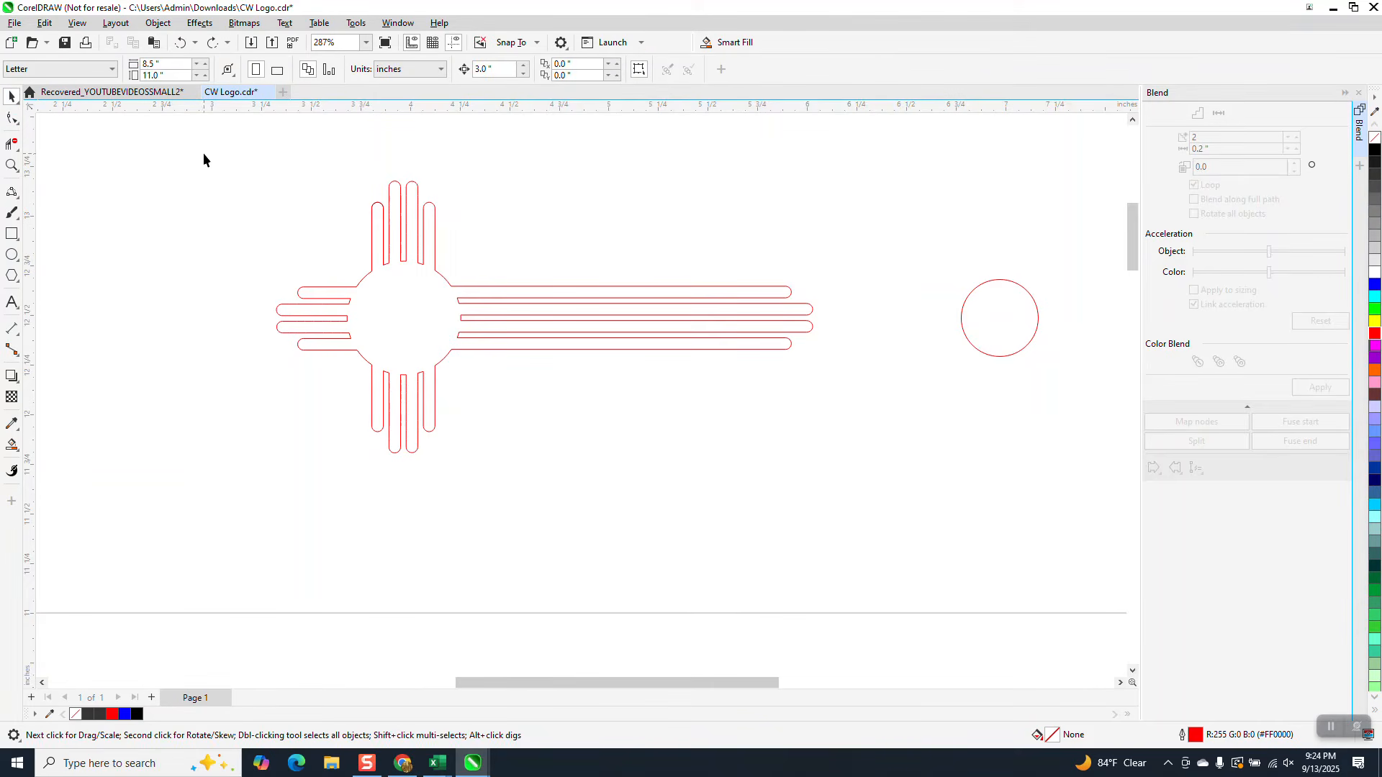
Step: Select all the trimmed arm outlines without the separate circle and ungroup everything in them
{"action": "left_click_drag", "start_coordinate": [746, 434], "coordinate": [860, 476]}
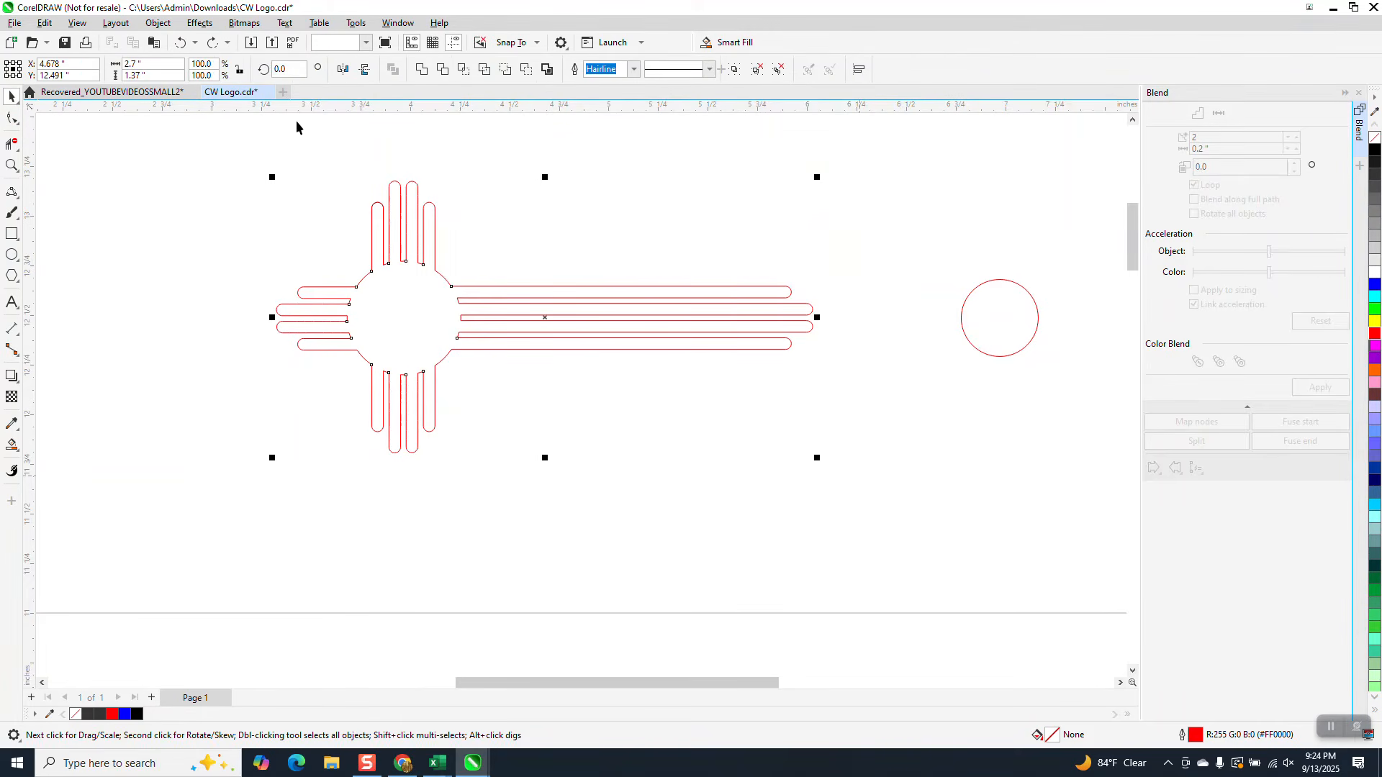
{"action": "left_click", "coordinate": [158, 27]}
{"action": "mouse_move", "coordinate": [192, 268]}
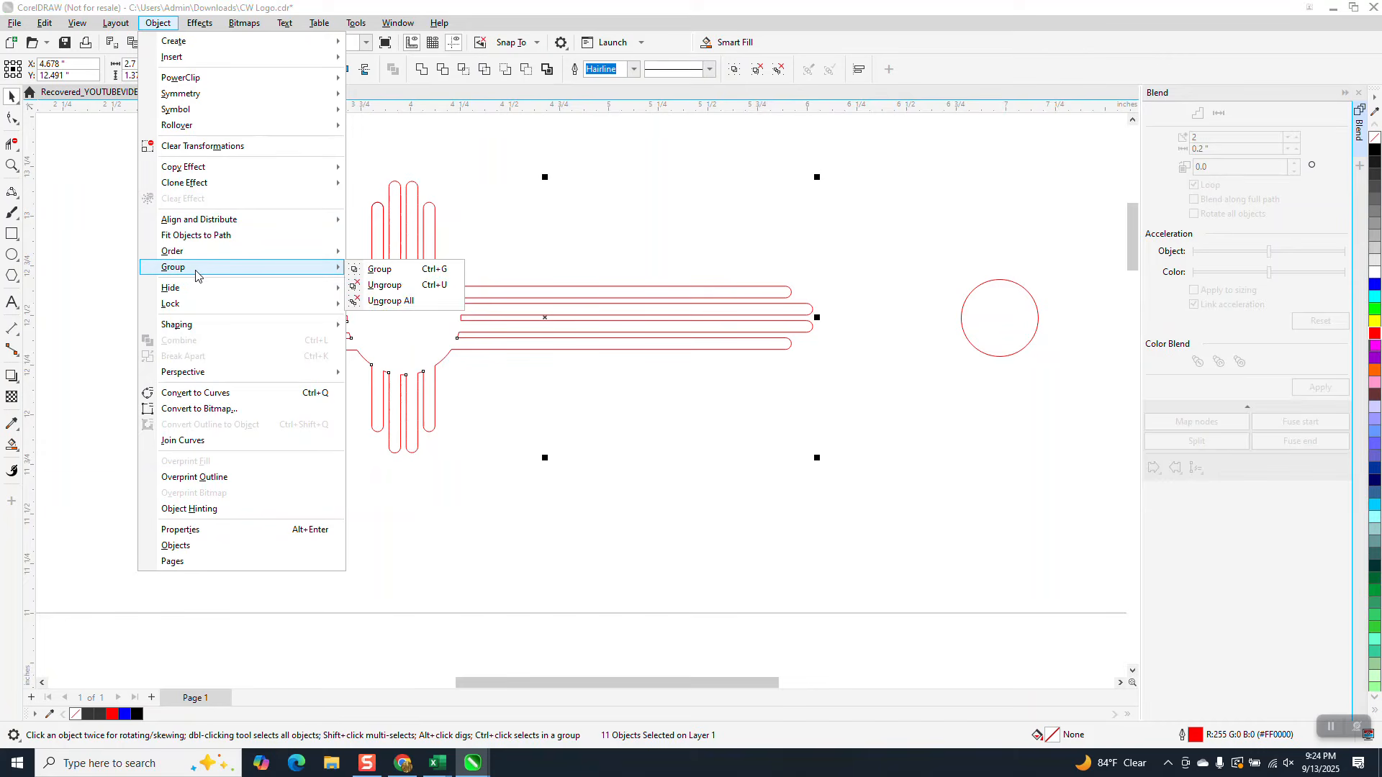
{"action": "left_click", "coordinate": [365, 310]}
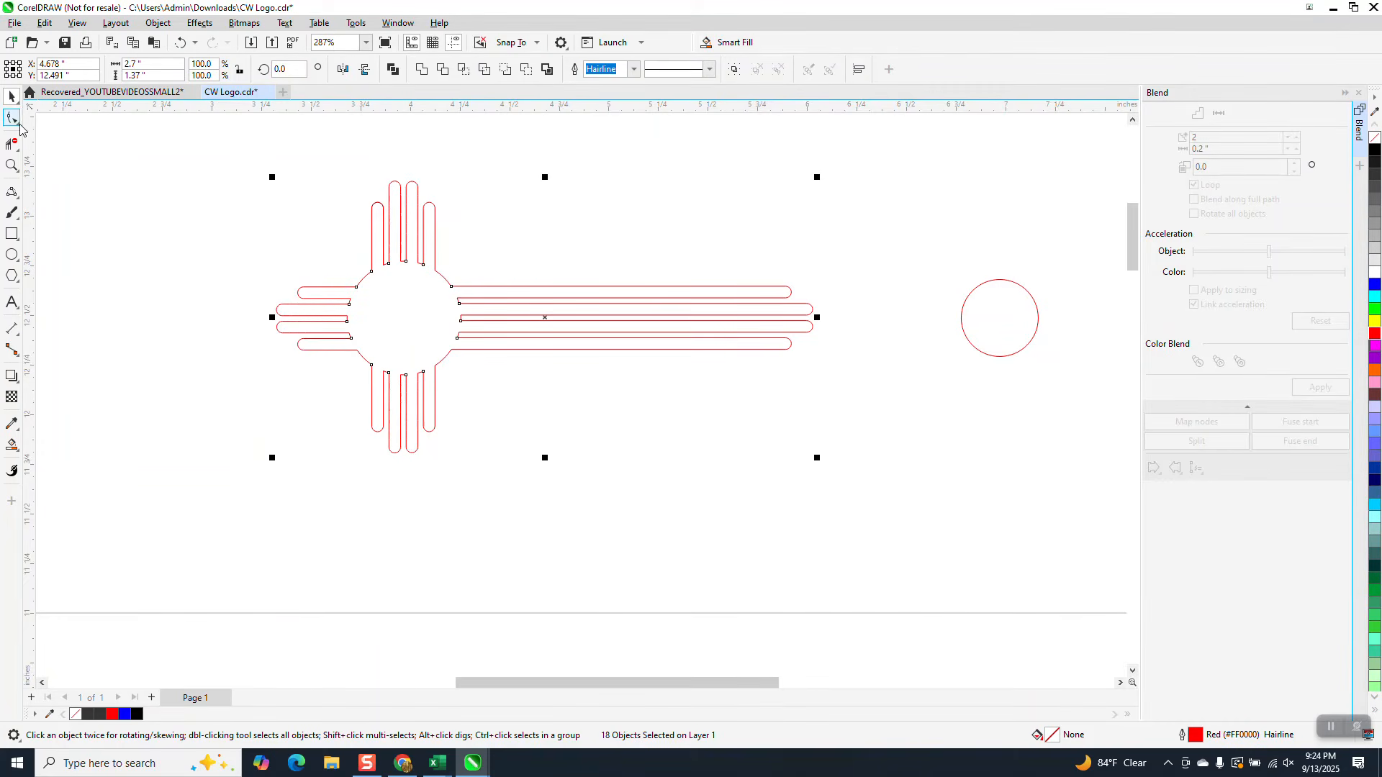
Step: Select every node of the arm outlines and apply Join Curves in Extend mode with a 0.1-inch gap tolerance
{"action": "left_click", "coordinate": [13, 120]}
{"action": "left_click", "coordinate": [65, 119]}
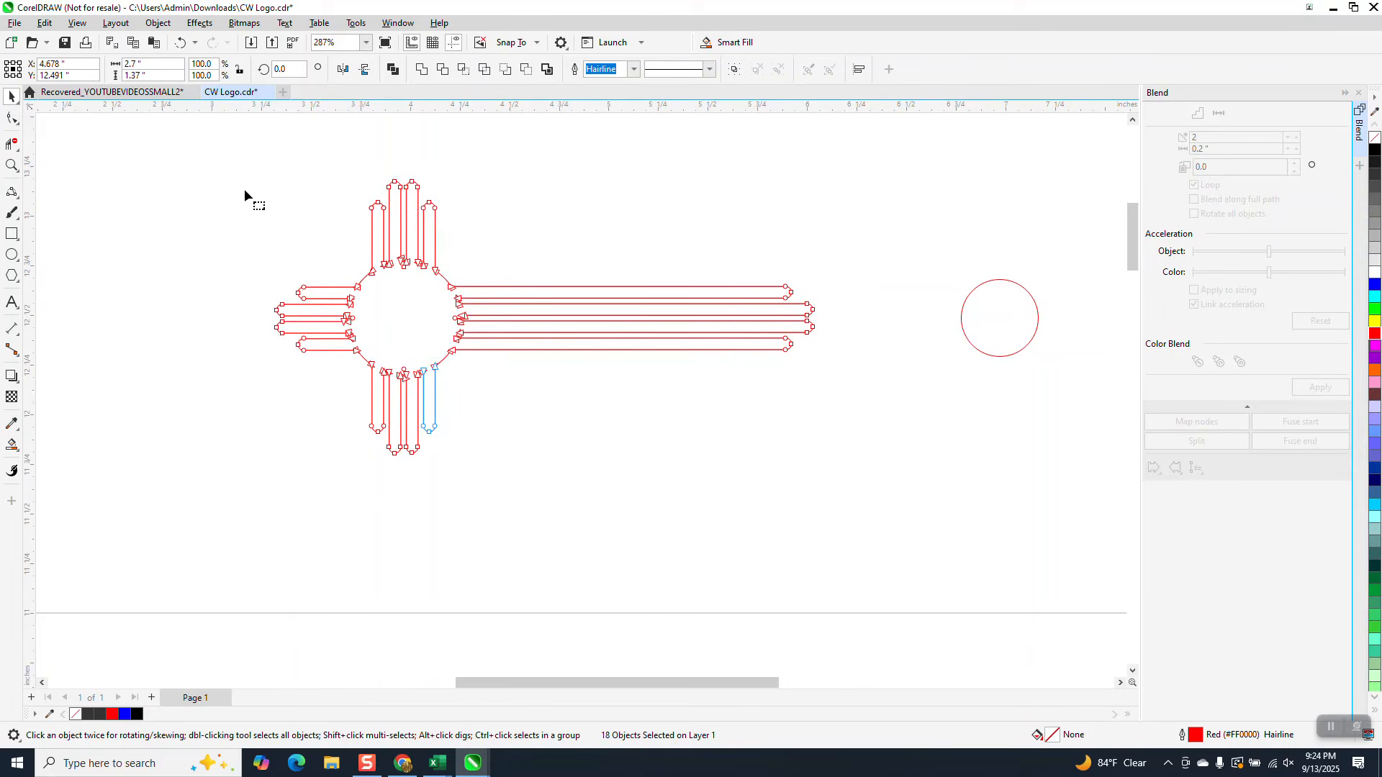
{"action": "left_click_drag", "start_coordinate": [486, 429], "coordinate": [870, 509]}
{"action": "left_click", "coordinate": [397, 22]}
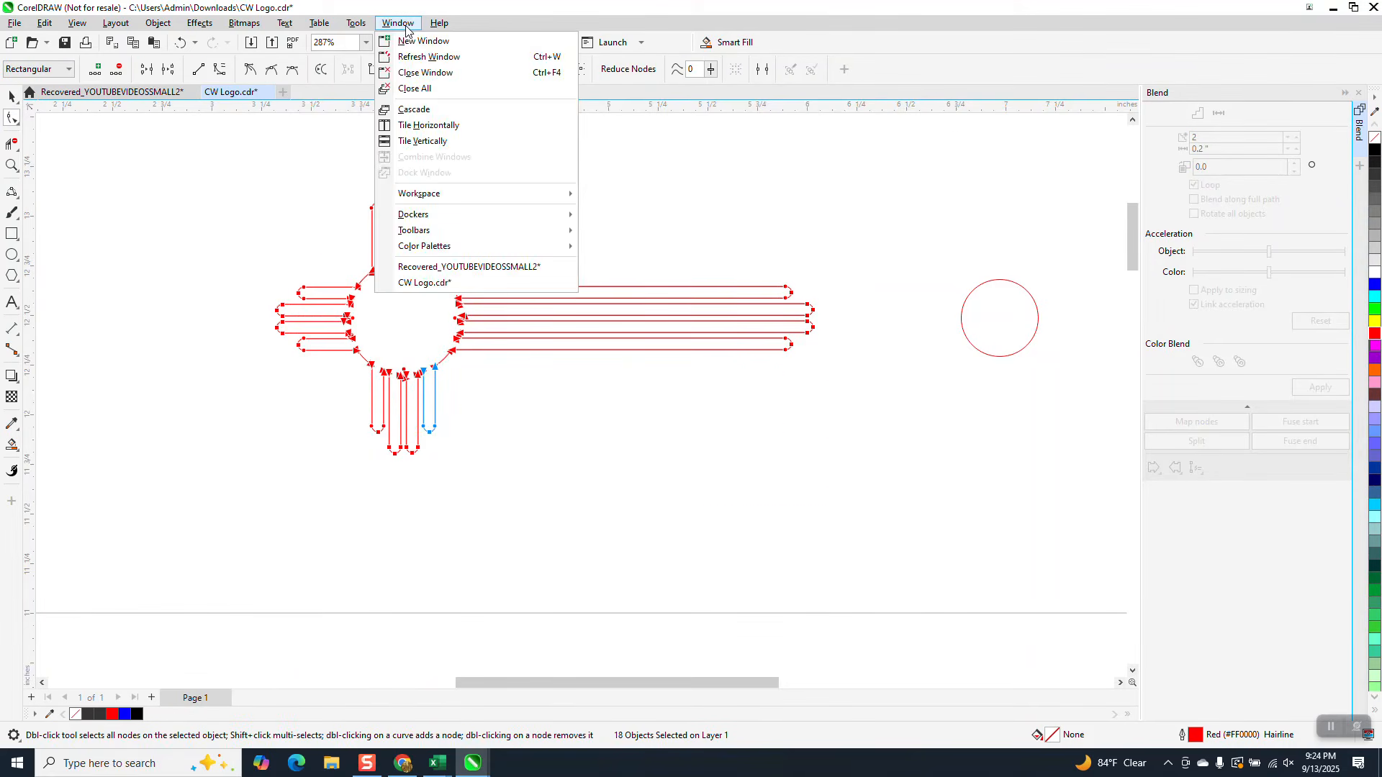
{"action": "mouse_move", "coordinate": [431, 221]}
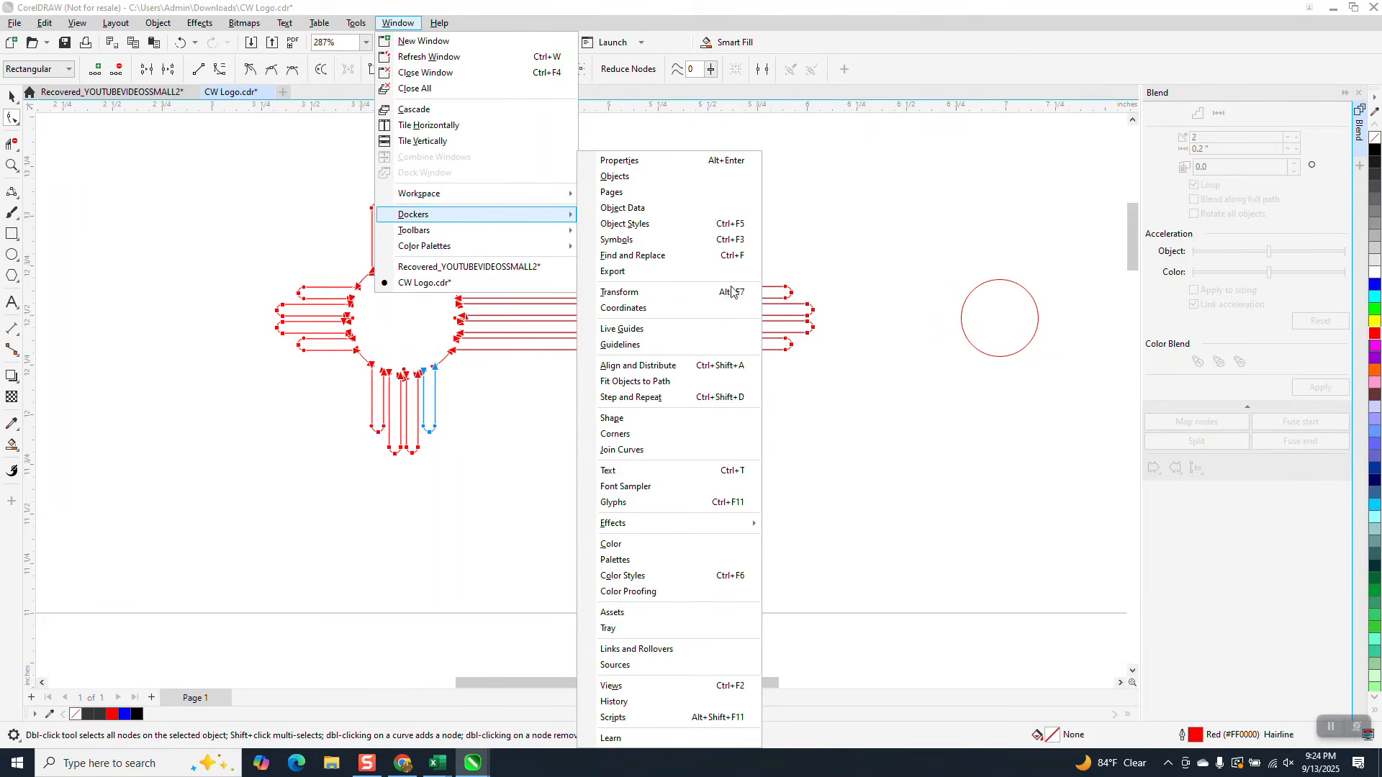
{"action": "left_click", "coordinate": [629, 447]}
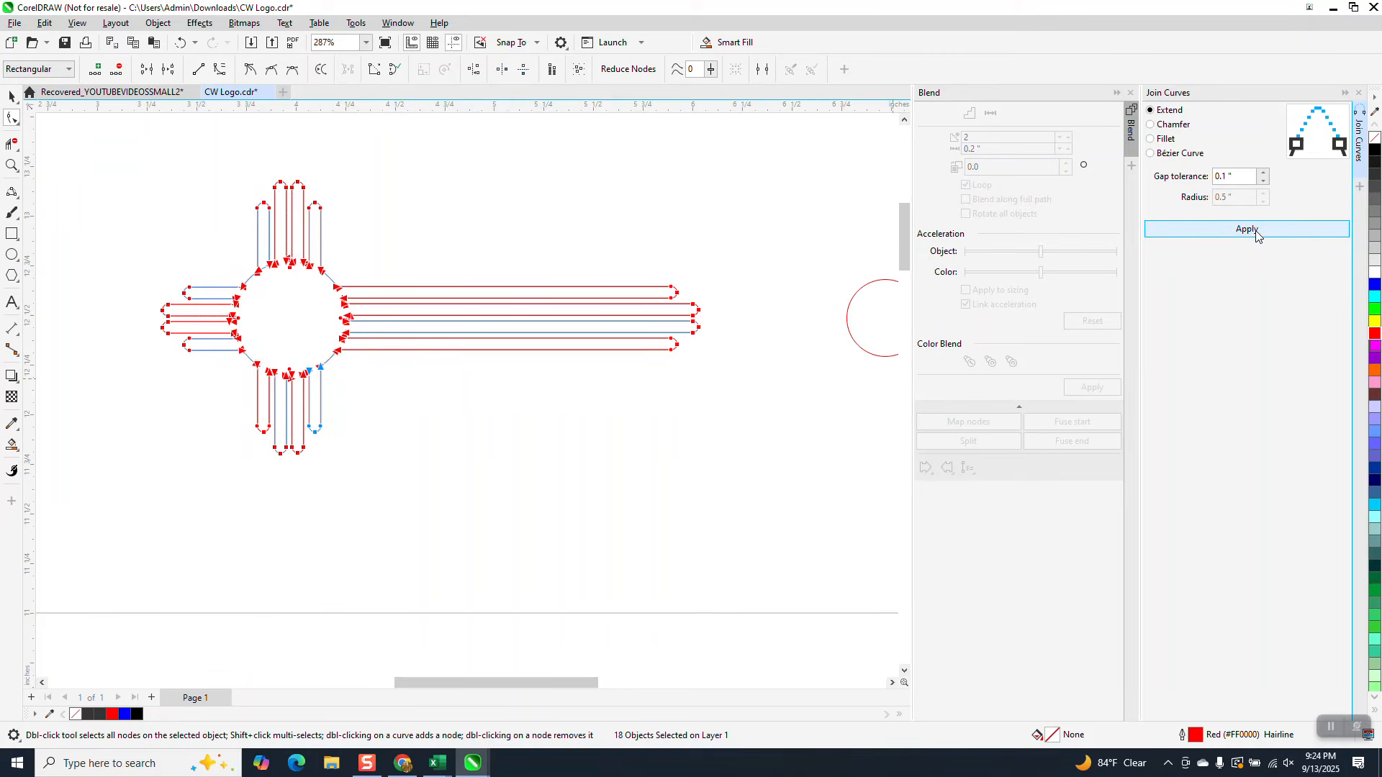
{"action": "left_click", "coordinate": [1251, 235]}
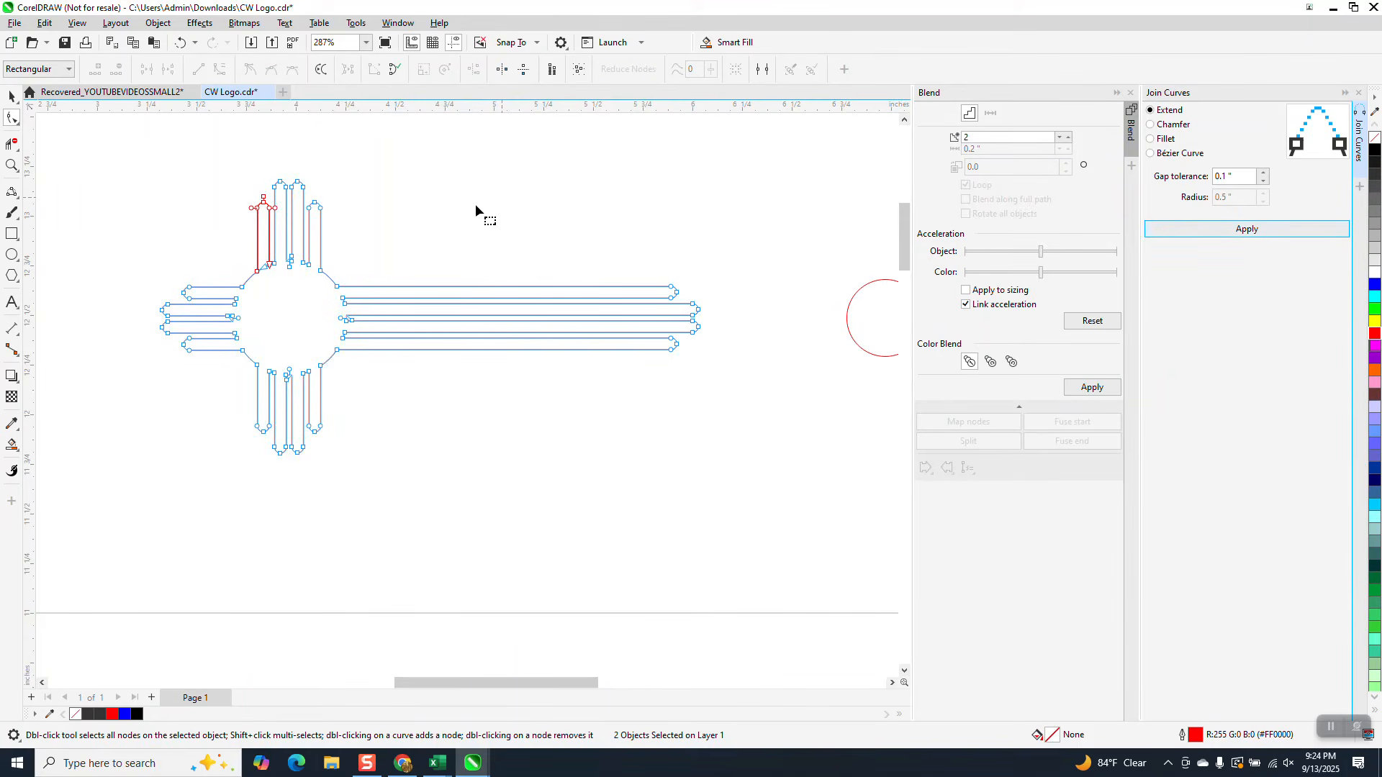
Step: Give the joined arm outlines a 0.75 pt black outline
{"action": "left_click", "coordinate": [11, 95]}
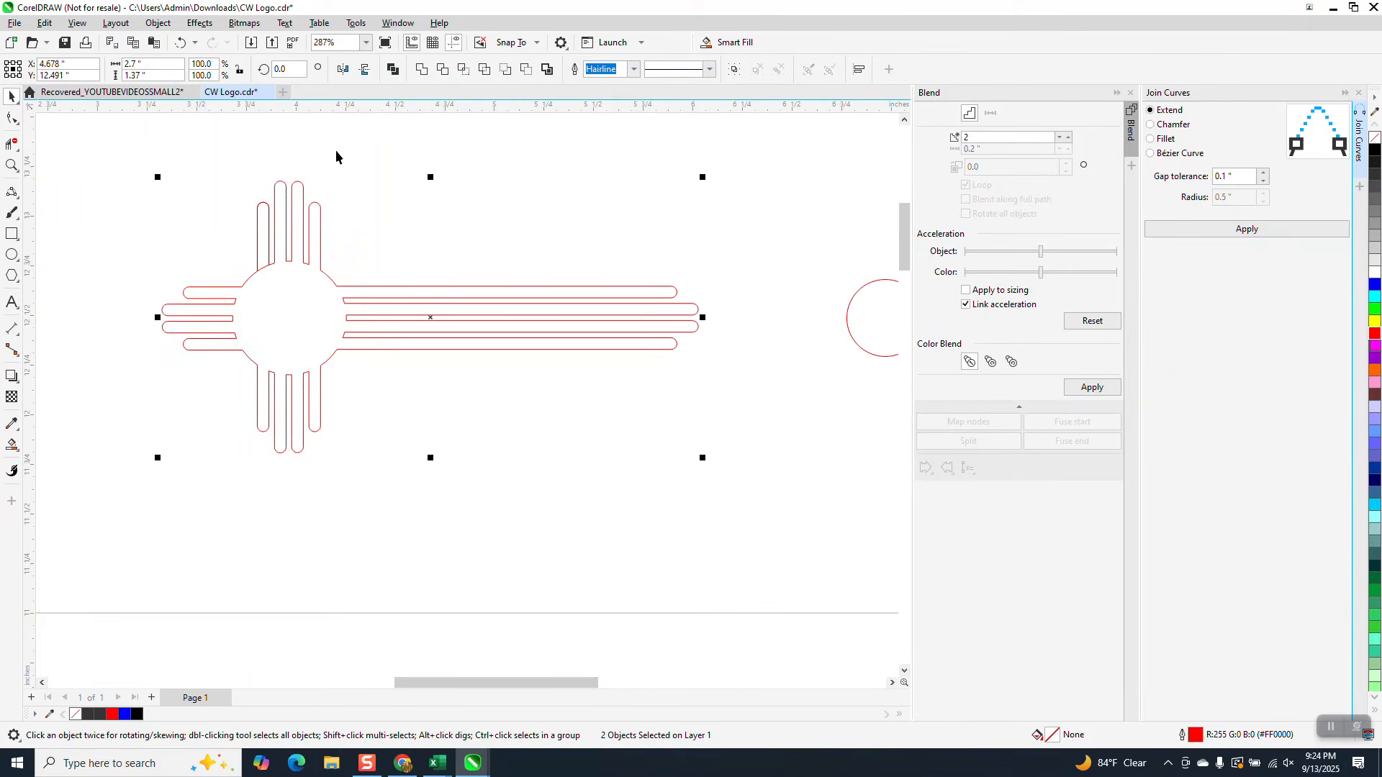
{"action": "left_click", "coordinate": [633, 69]}
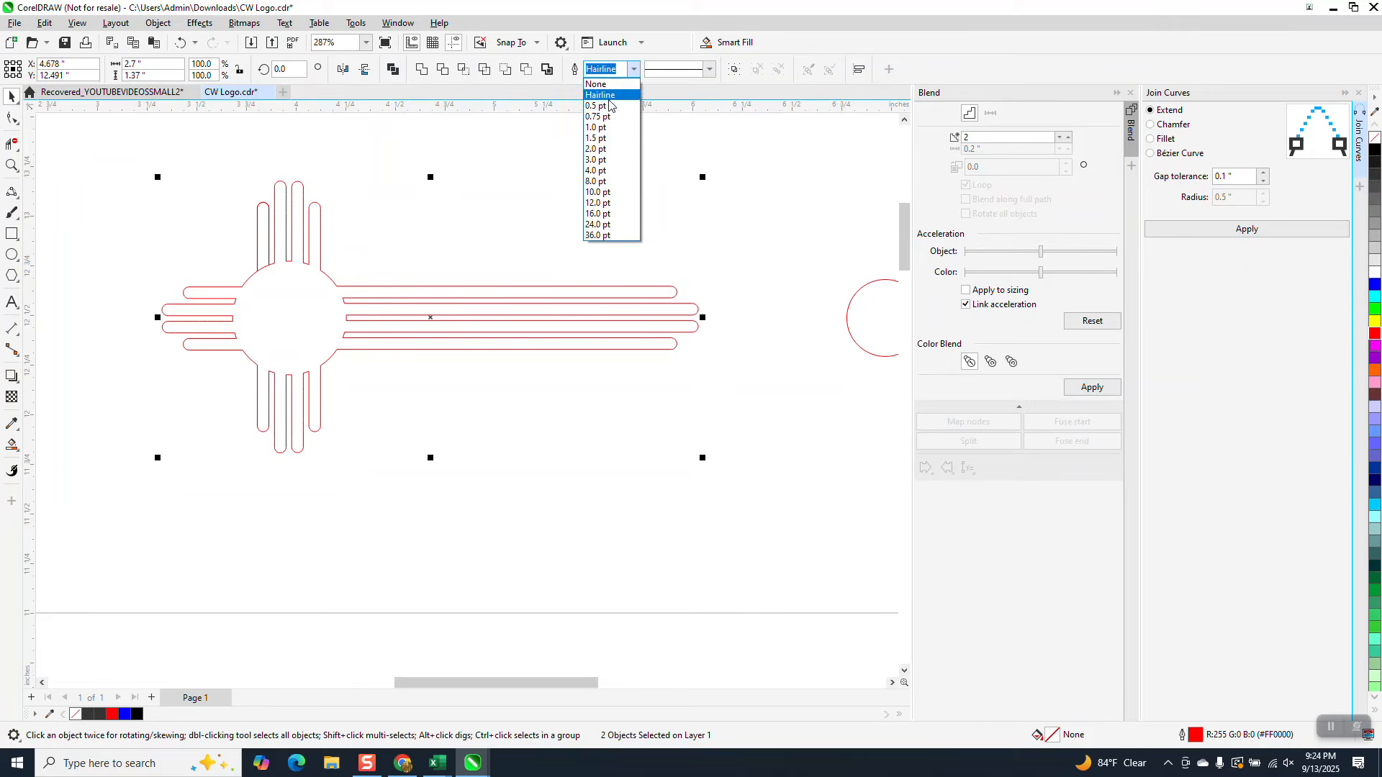
{"action": "left_click", "coordinate": [601, 119]}
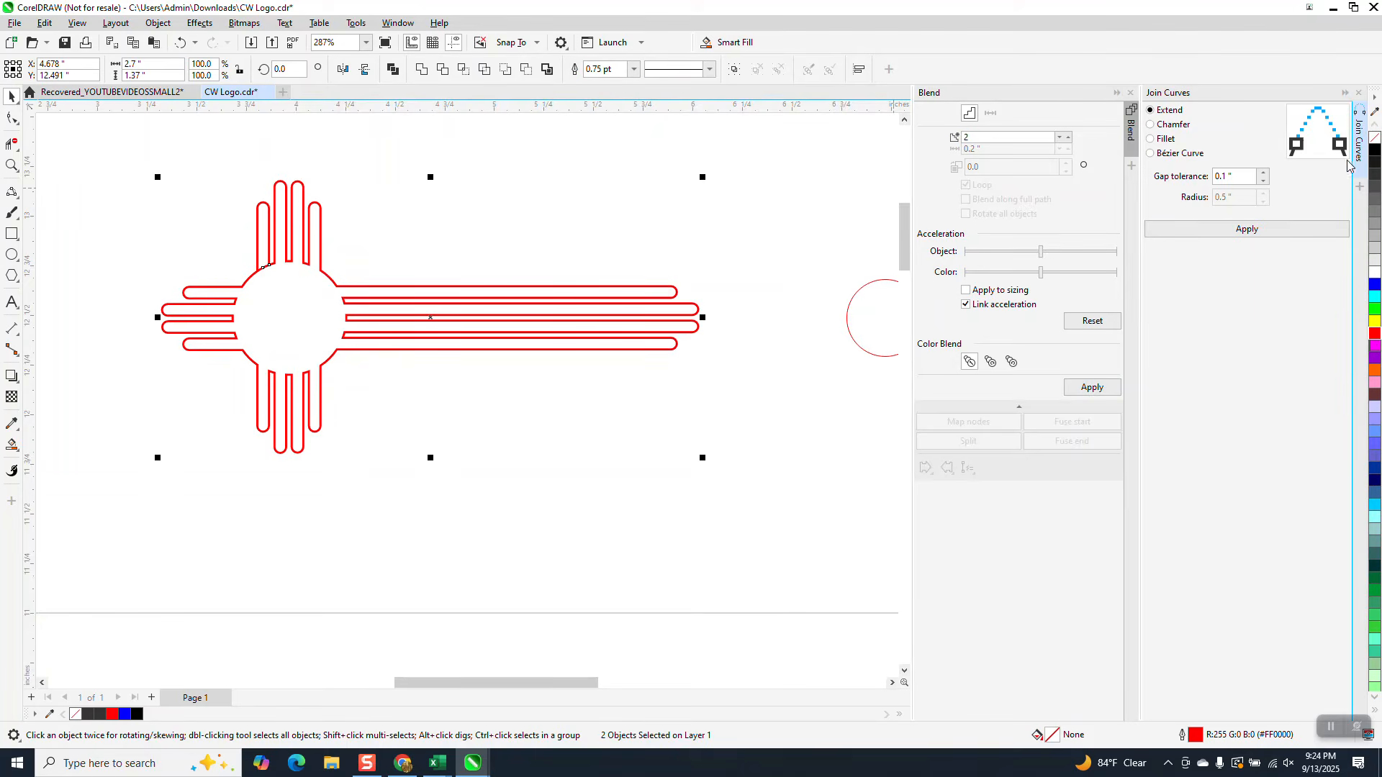
{"action": "right_click", "coordinate": [1375, 150]}
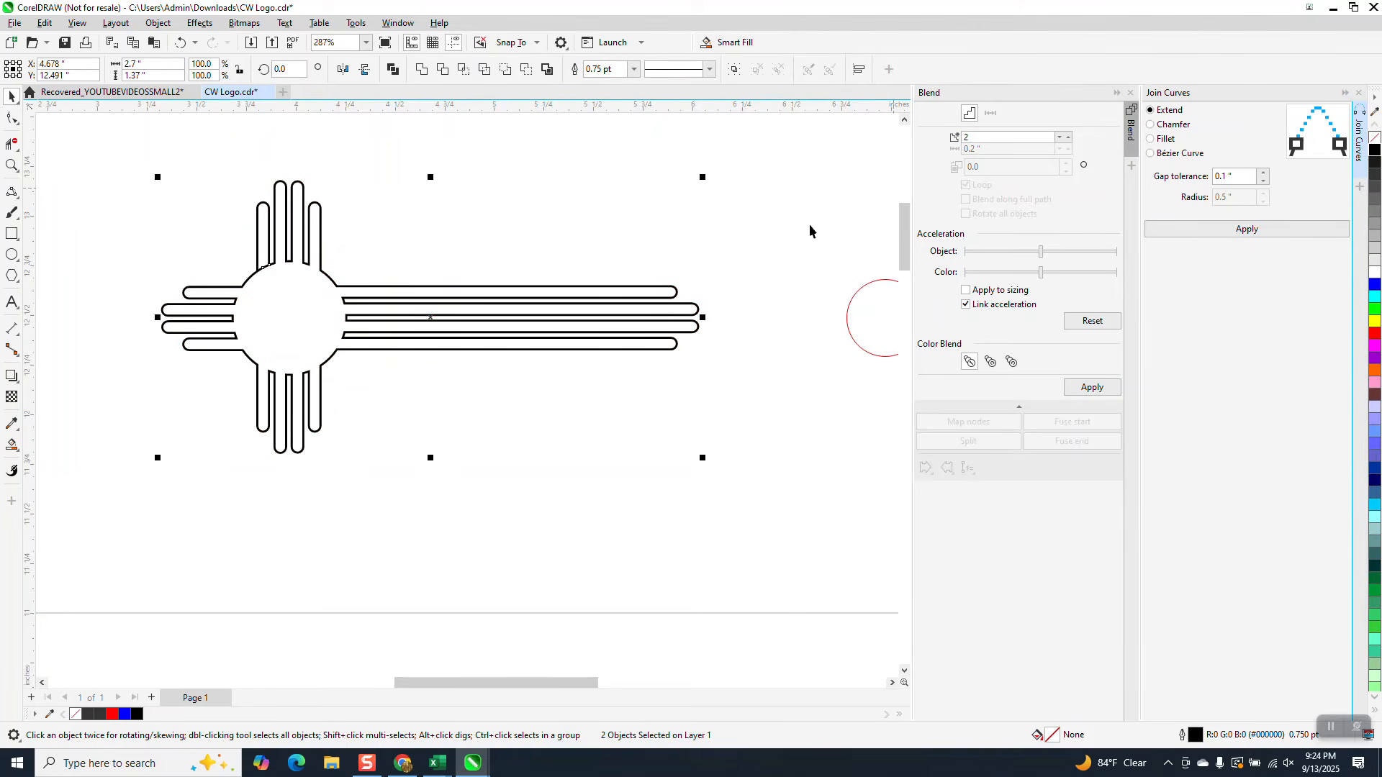
Step: Inspect the inner end of the upper arm's leftmost bar, and undo the arm outlines' black colour and 0.75 pt width
{"action": "left_click", "coordinate": [11, 164]}
{"action": "left_click_drag", "start_coordinate": [170, 224], "coordinate": [277, 277]}
{"action": "scroll", "coordinate": [549, 408], "scroll_direction": "down", "scroll_amount": 3}
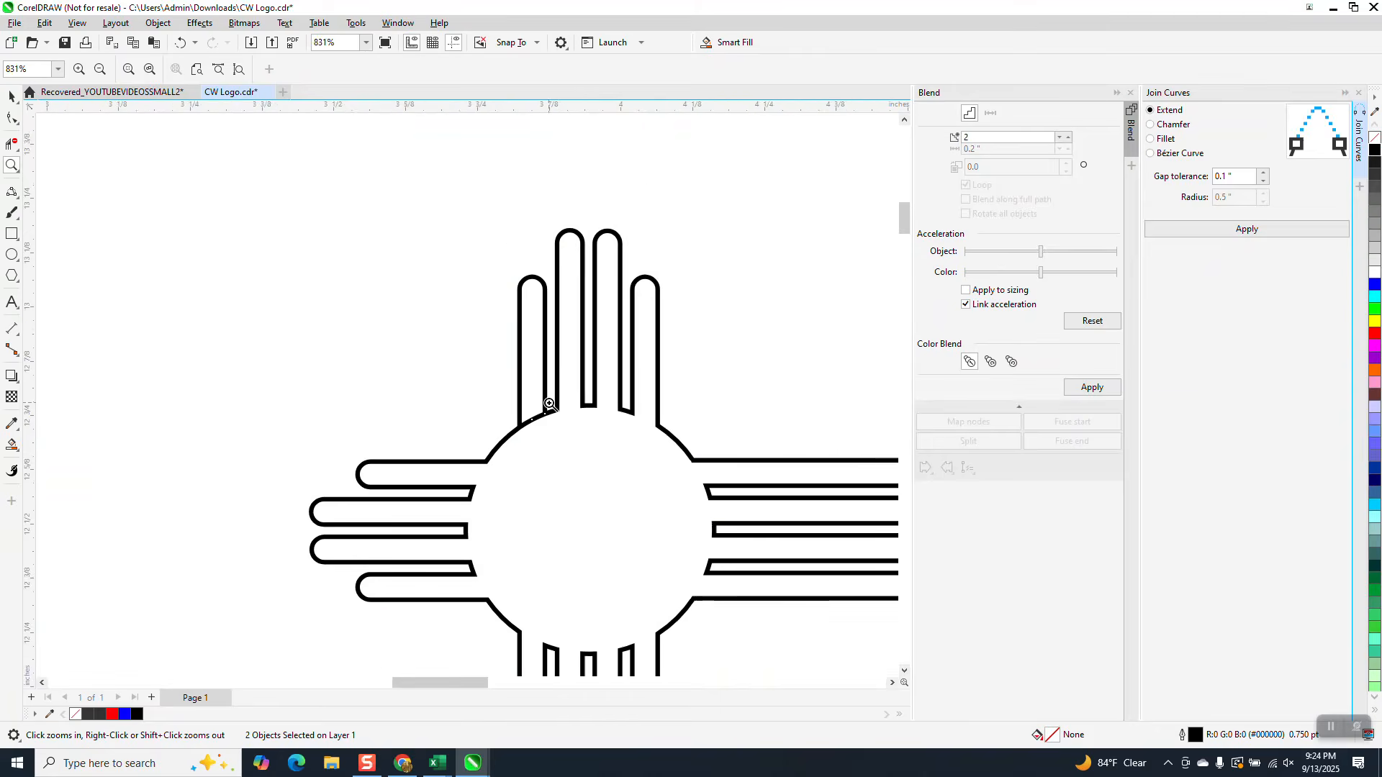
{"action": "scroll", "coordinate": [550, 404], "scroll_direction": "down", "scroll_amount": 2}
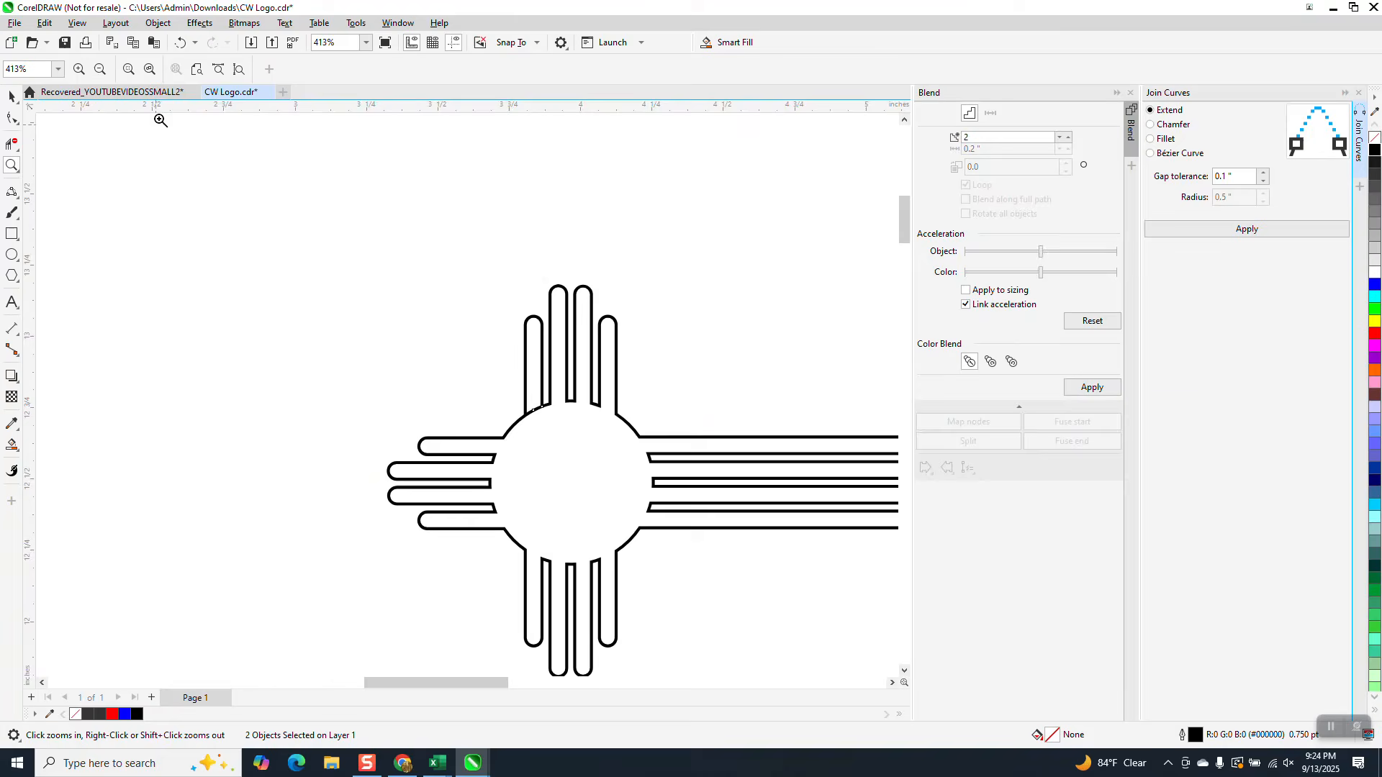
{"action": "left_click", "coordinate": [180, 43]}
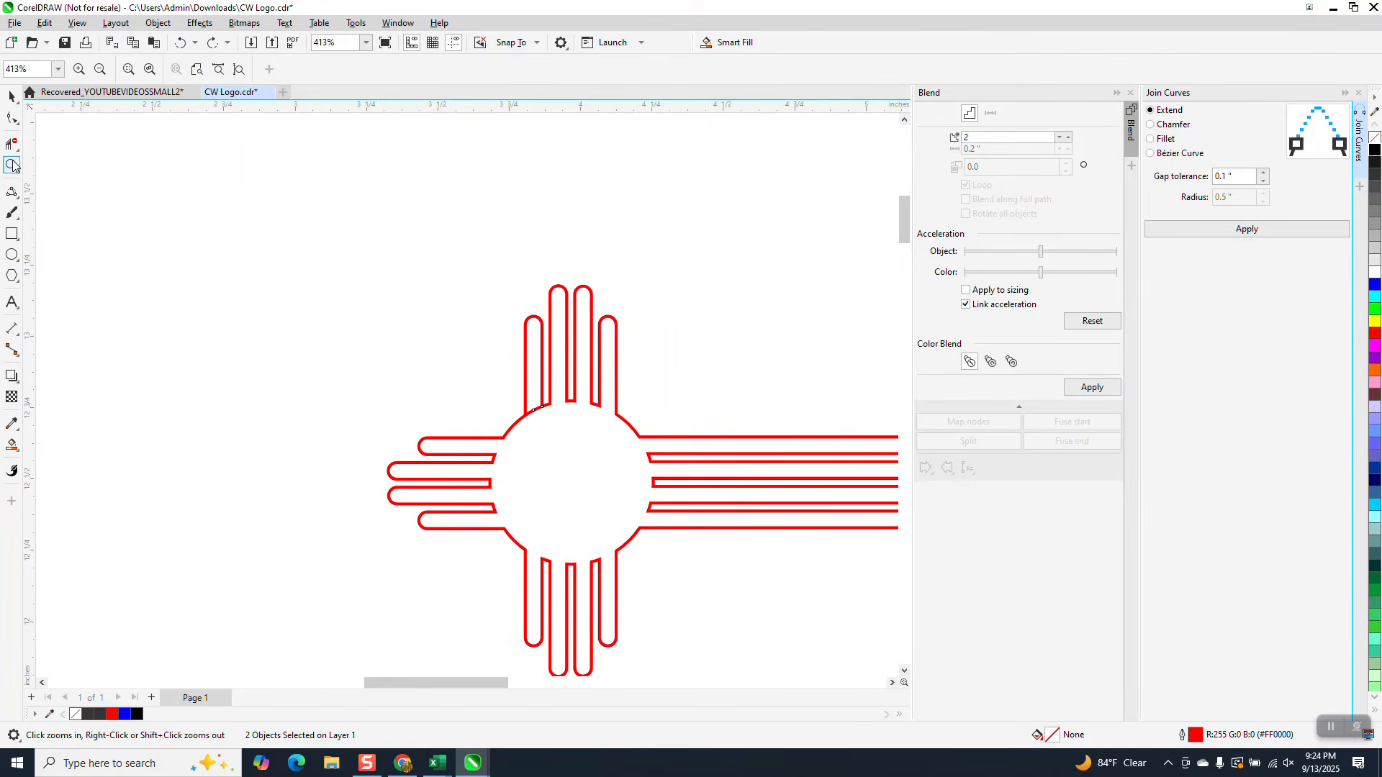
{"action": "left_click_drag", "start_coordinate": [499, 372], "coordinate": [573, 426]}
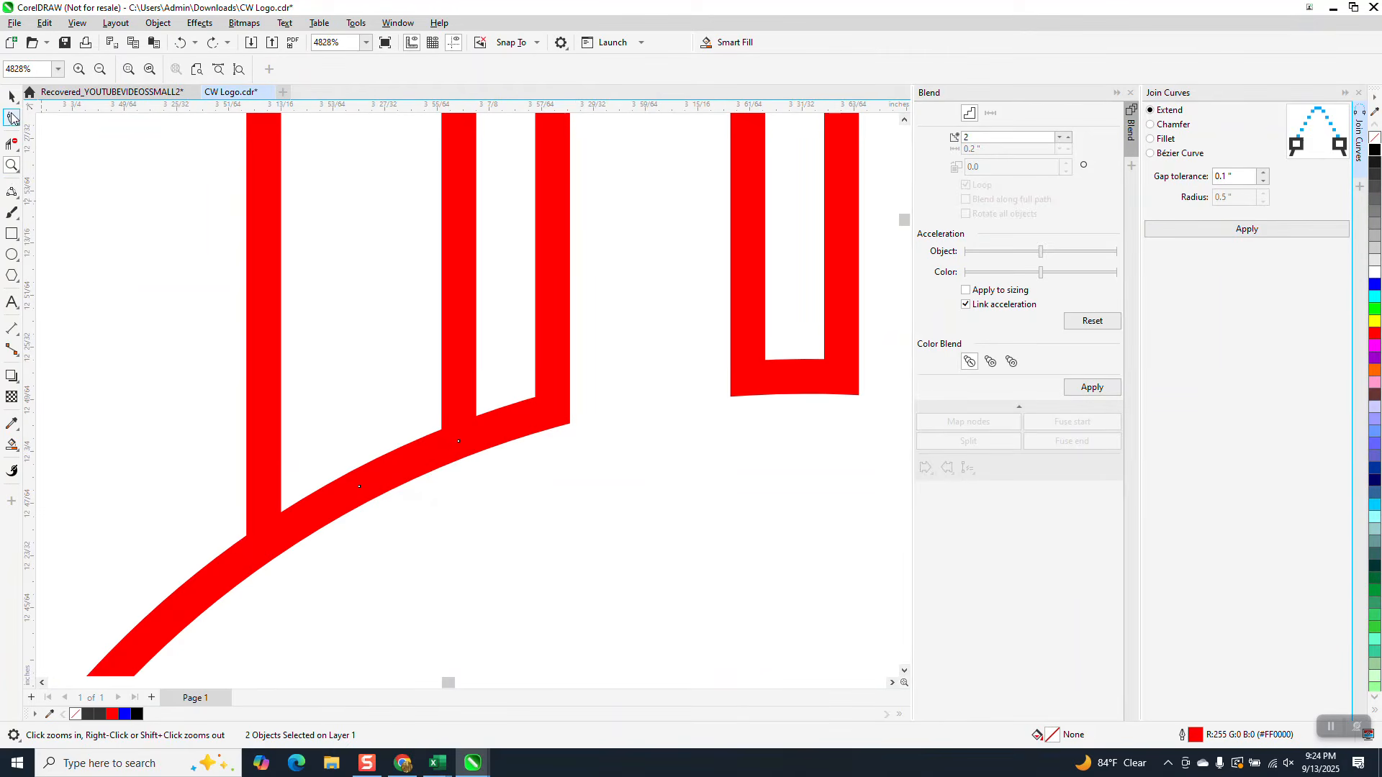
{"action": "left_click", "coordinate": [180, 43]}
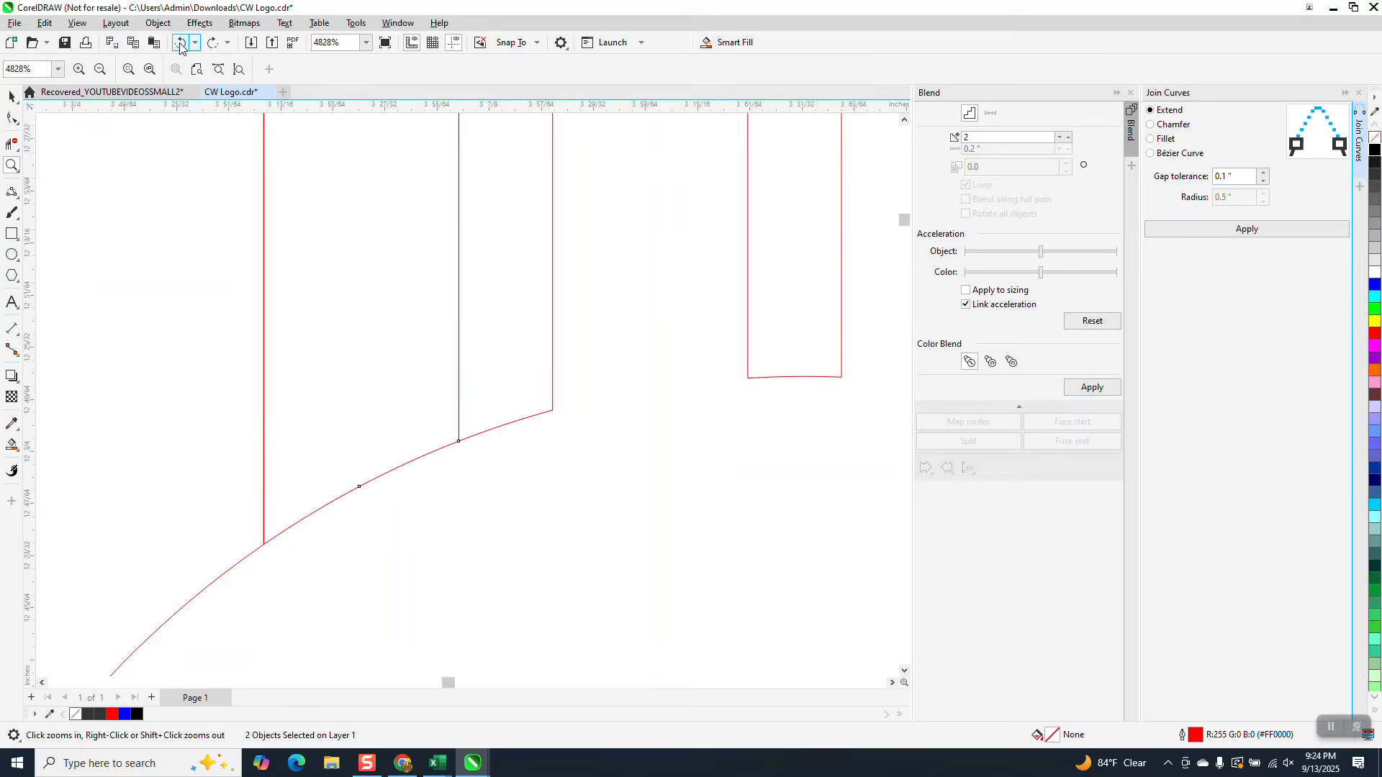
{"action": "scroll", "coordinate": [438, 327], "scroll_direction": "down", "scroll_amount": 5}
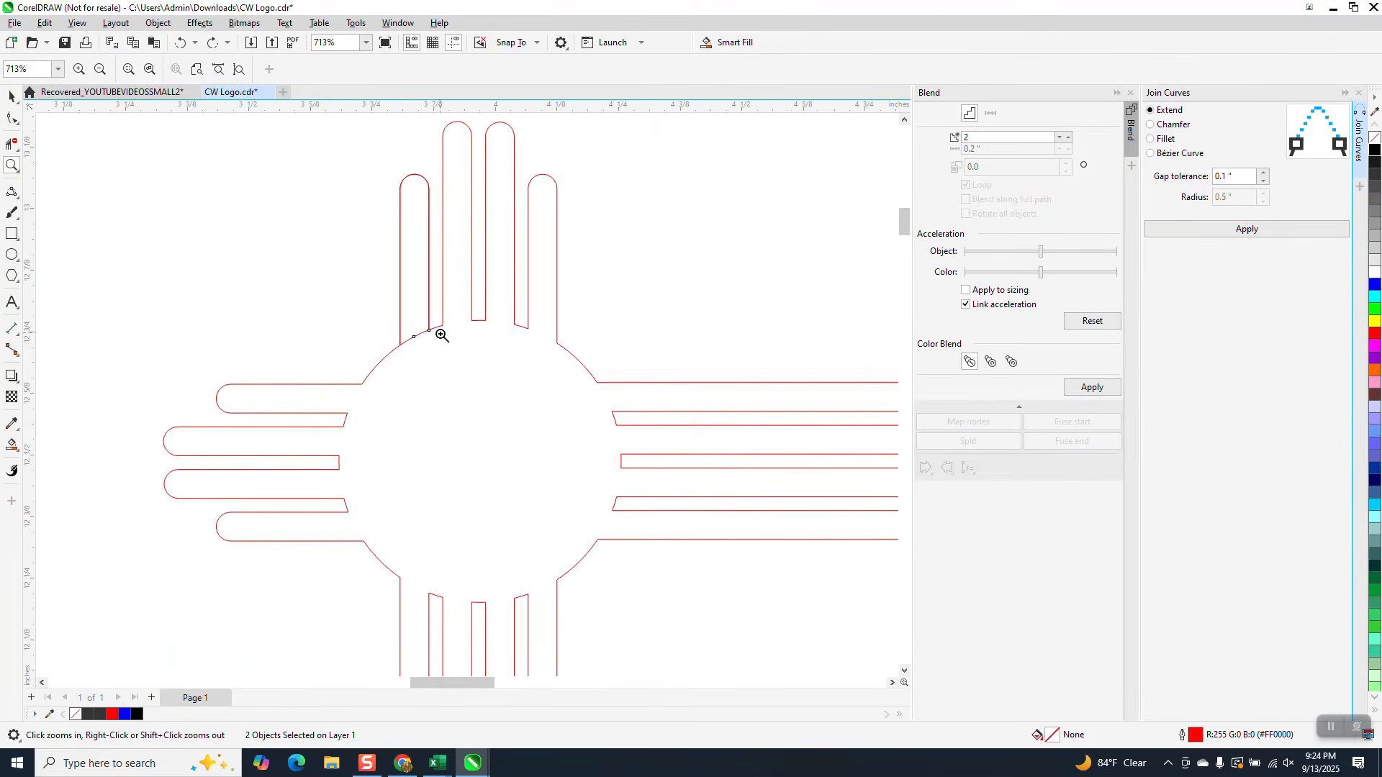
Step: Try to remove the extra arc segment at the base of the upper arm's leftmost bar with Virtual Segment Delete
{"action": "left_click", "coordinate": [12, 144]}
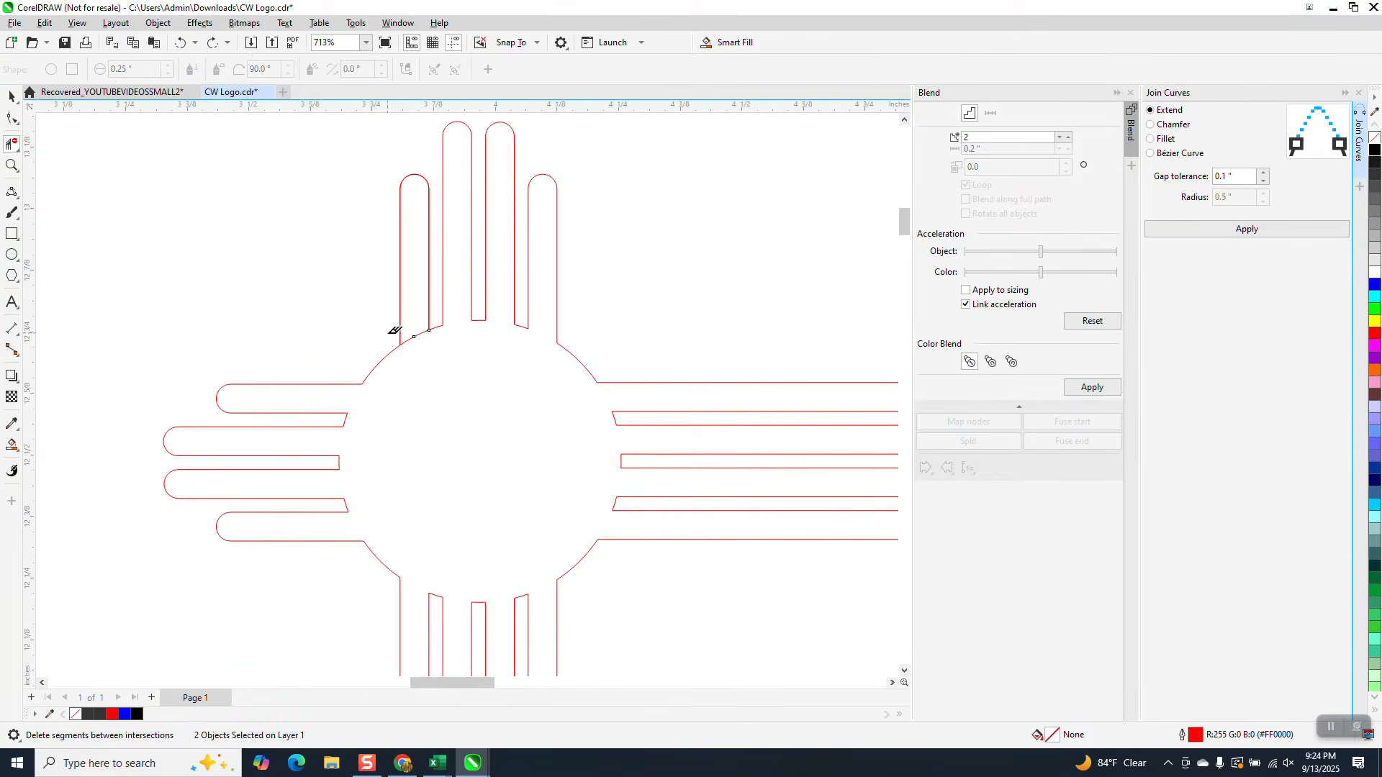
{"action": "left_click", "coordinate": [441, 323]}
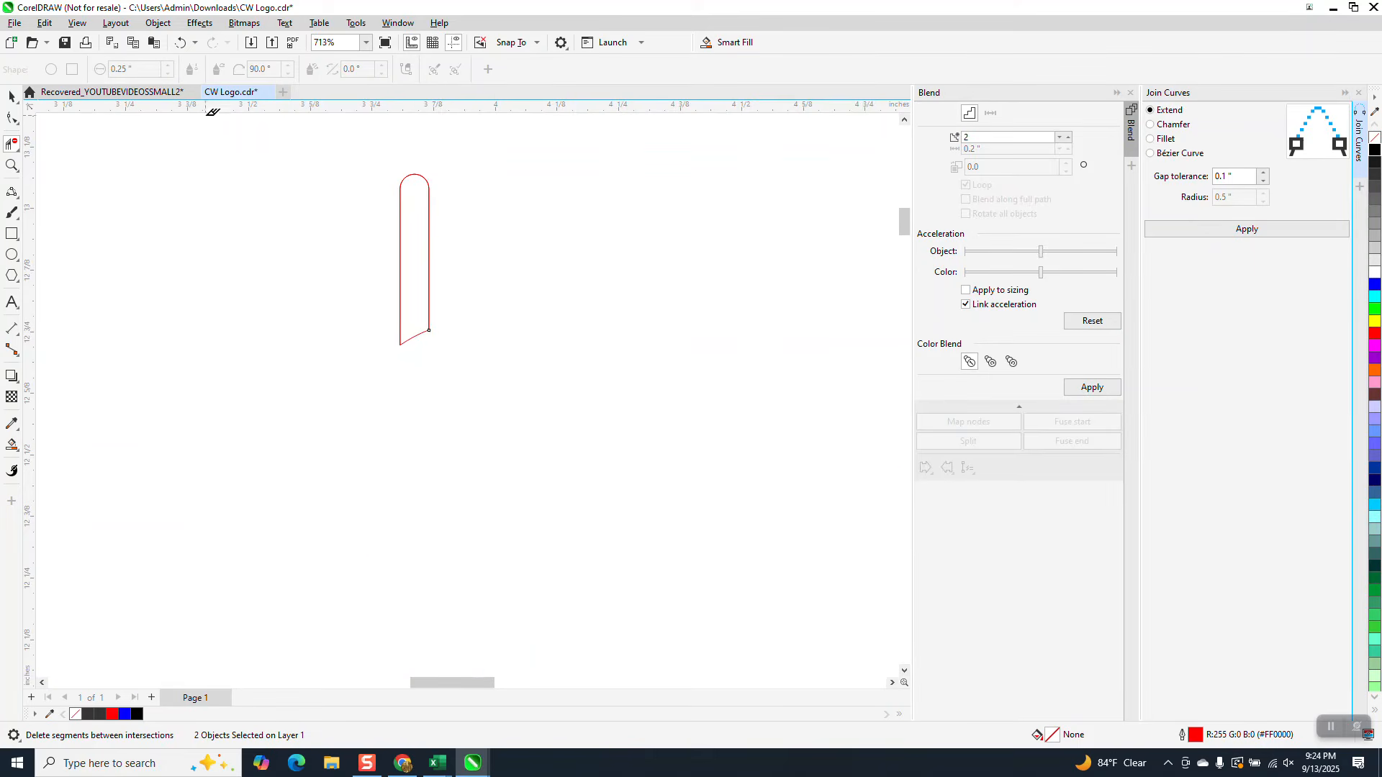
{"action": "left_click", "coordinate": [159, 24]}
{"action": "mouse_move", "coordinate": [206, 277]}
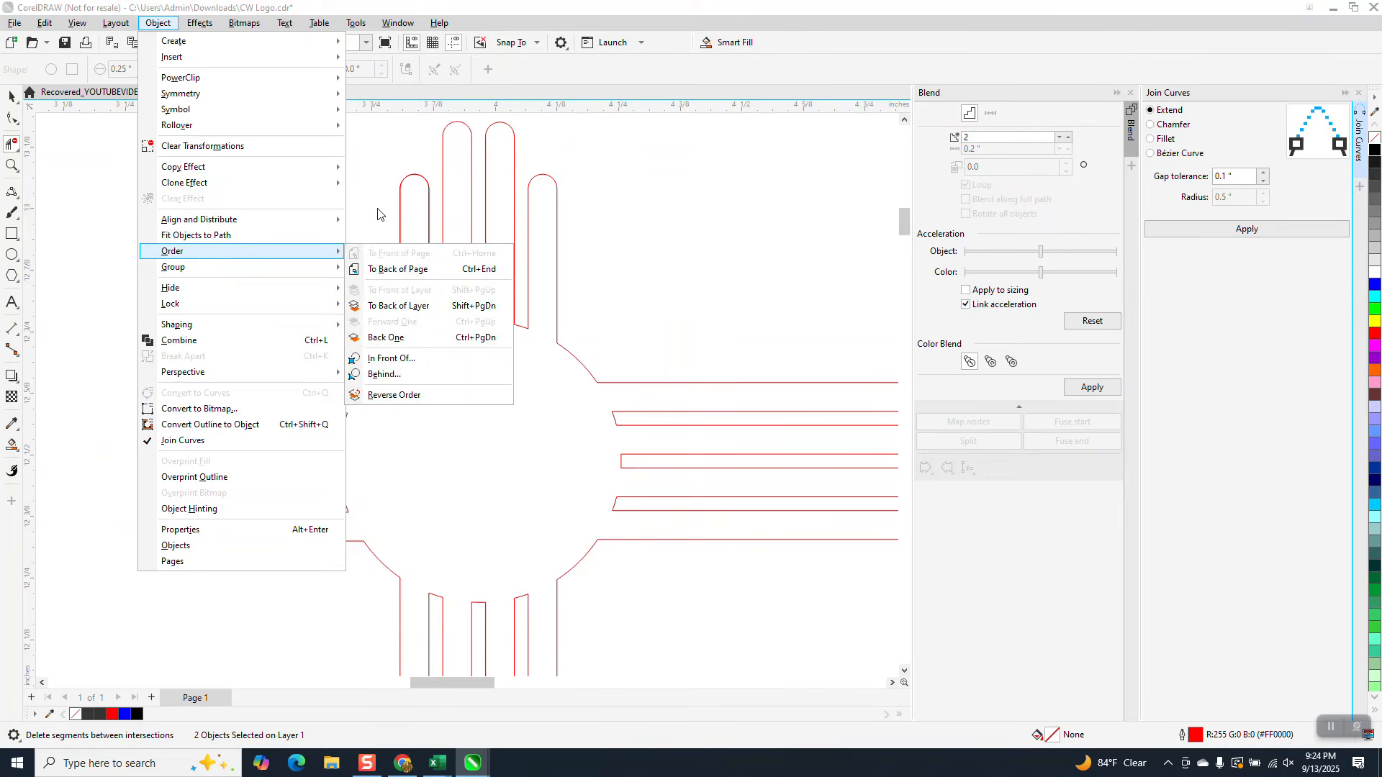
{"action": "left_click", "coordinate": [385, 189]}
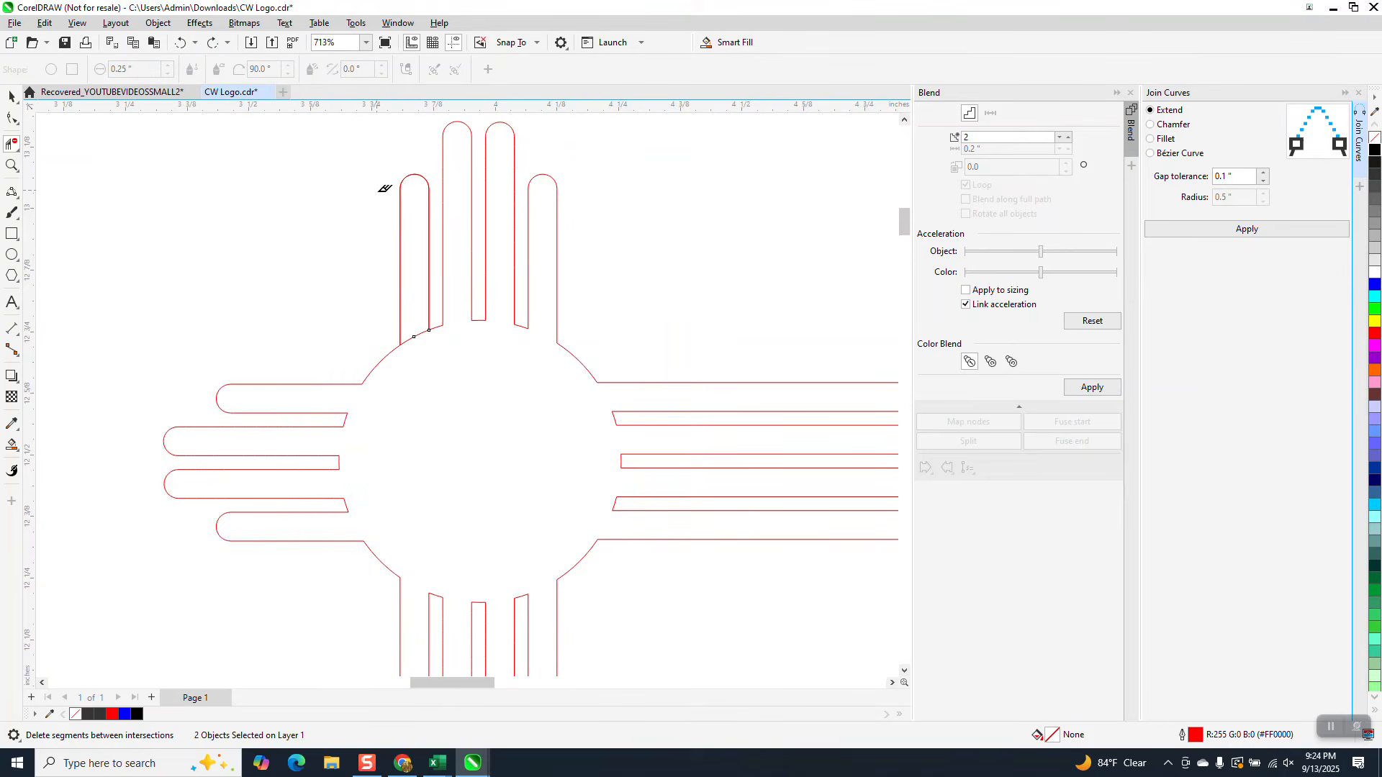
Step: Undo the previous curve join and rejoin all the arm outlines' inner-end nodes in Extend mode with a 0.02-inch gap tolerance
{"action": "left_click", "coordinate": [183, 45]}
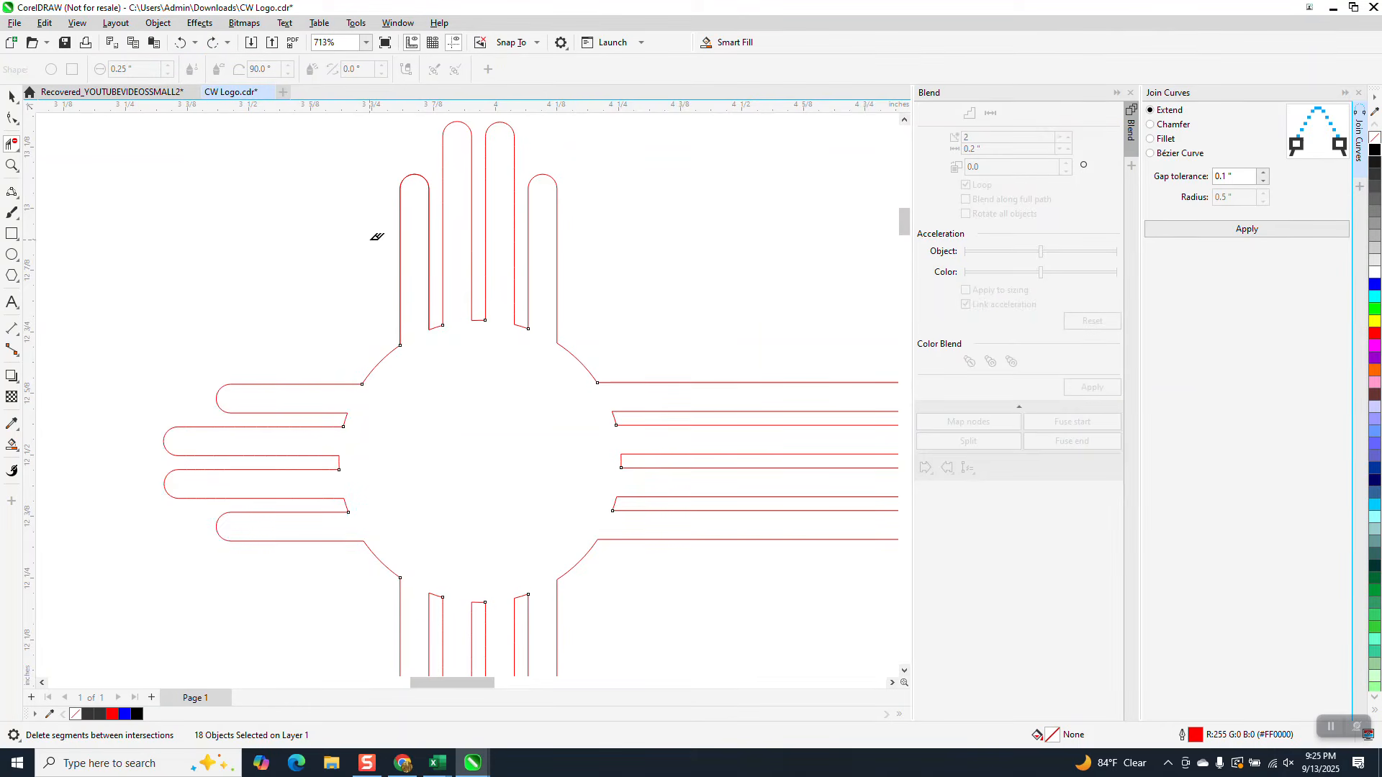
{"action": "scroll", "coordinate": [375, 235], "scroll_direction": "down", "scroll_amount": 1}
{"action": "left_click", "coordinate": [11, 118]}
{"action": "scroll", "coordinate": [258, 218], "scroll_direction": "down", "scroll_amount": 2}
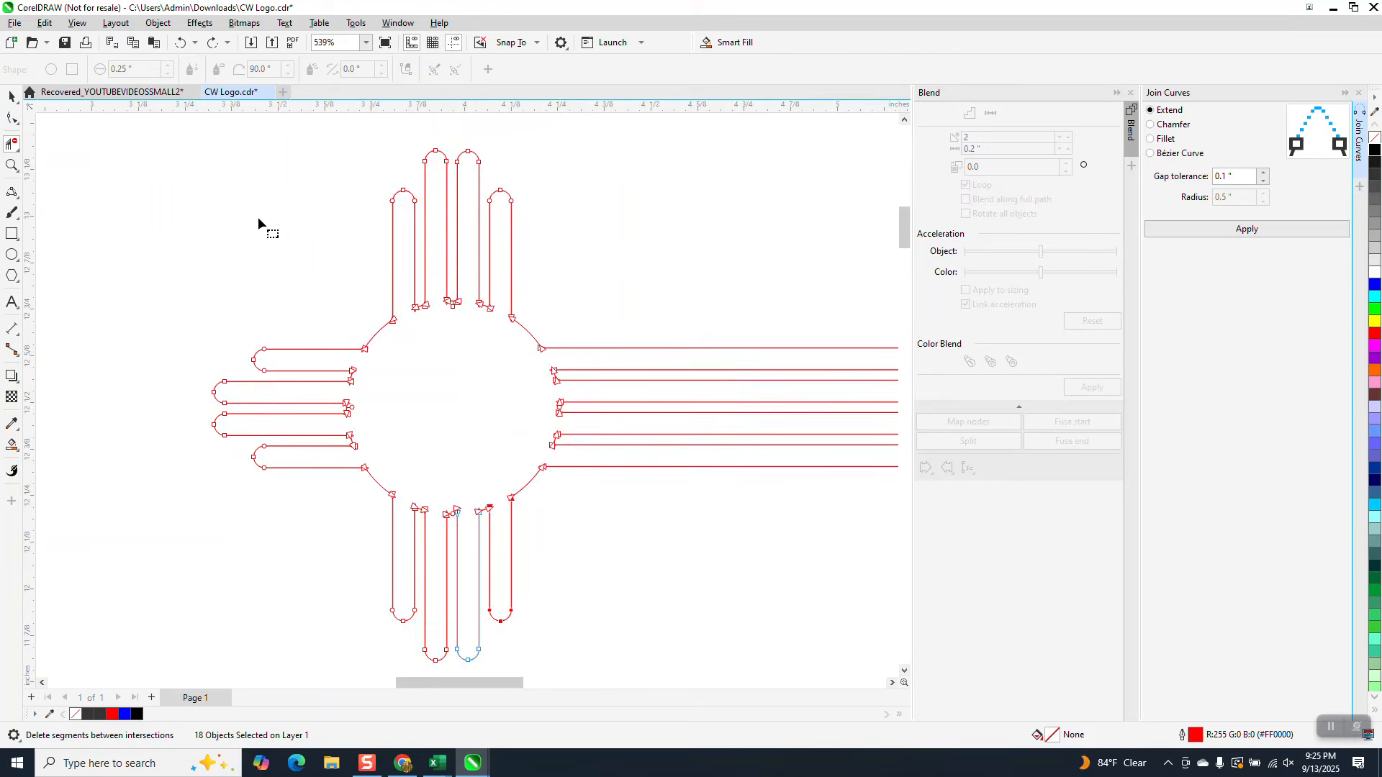
{"action": "left_click_drag", "start_coordinate": [439, 387], "coordinate": [469, 413]}
{"action": "left_click", "coordinate": [1246, 180]}
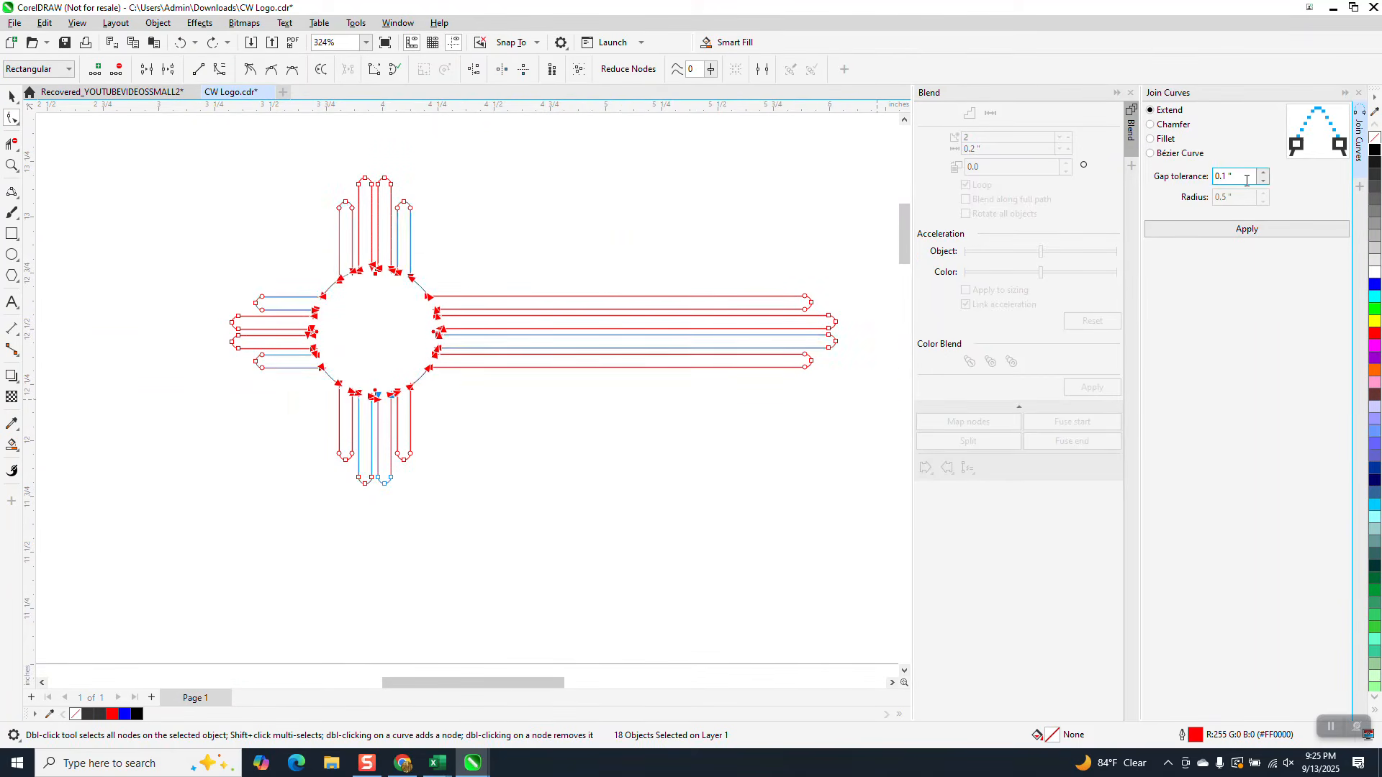
{"action": "type", "text": ".02"}
{"action": "left_click", "coordinate": [1247, 230]}
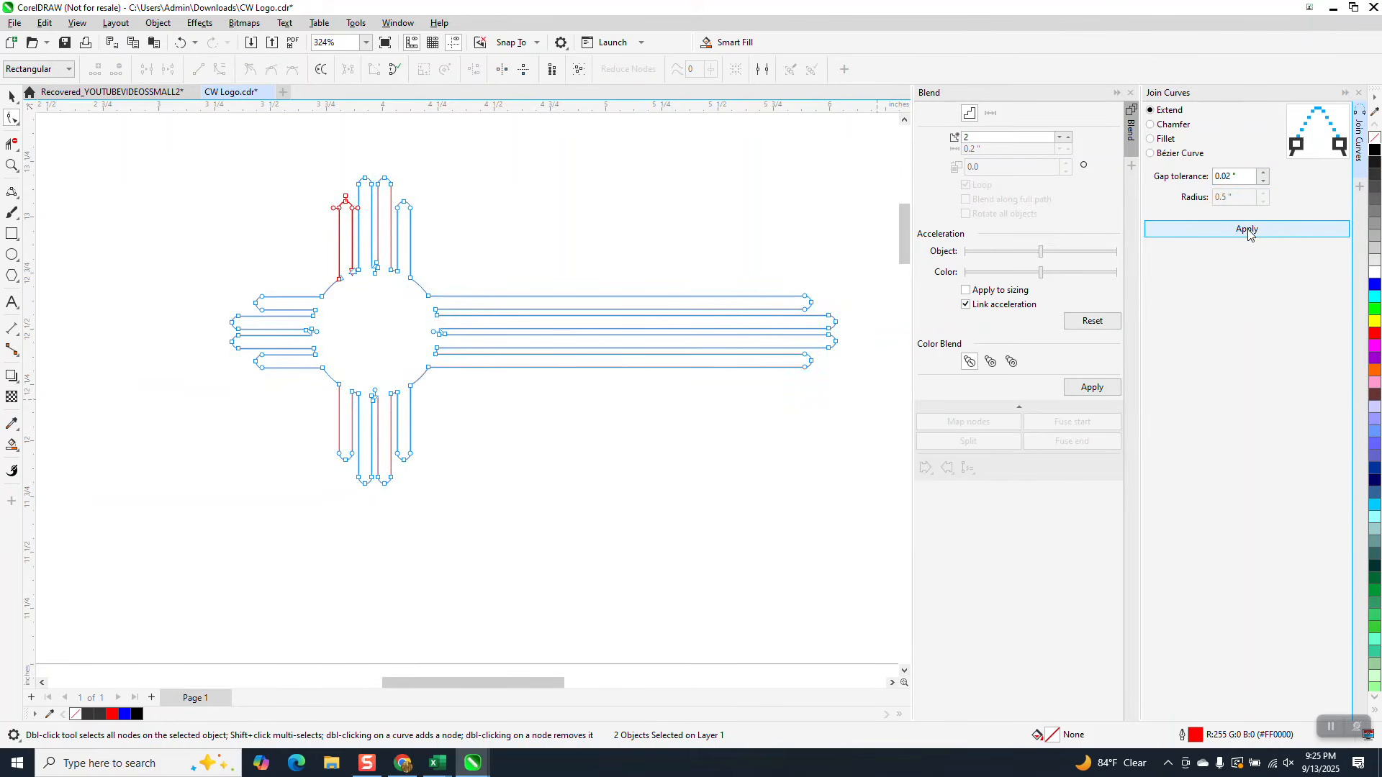
Step: Check the rejoined inner ends of the upper arm's bars, and give the arm outlines a 0.75 pt black outline
{"action": "left_click", "coordinate": [12, 167]}
{"action": "left_click_drag", "start_coordinate": [401, 297], "coordinate": [402, 298]}
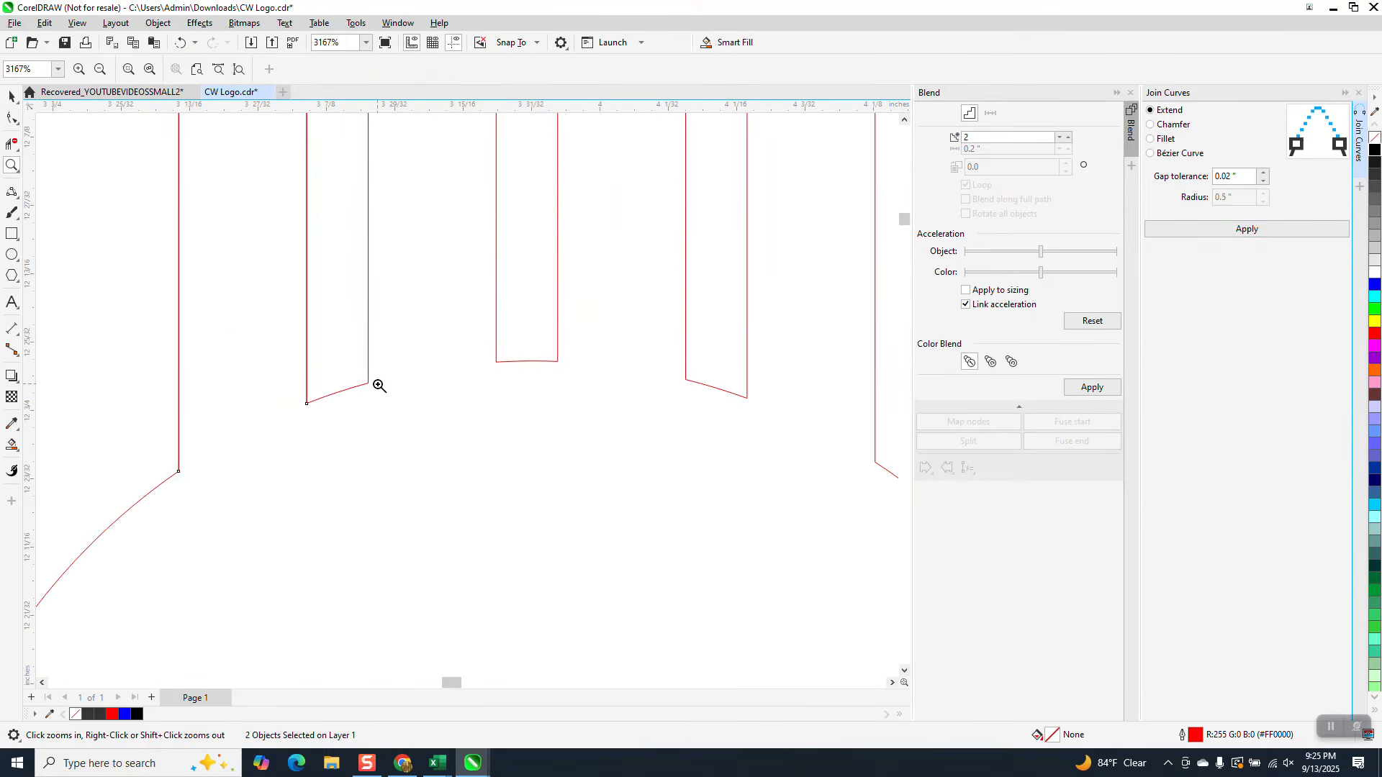
{"action": "scroll", "coordinate": [378, 384], "scroll_direction": "down", "scroll_amount": 2}
{"action": "scroll", "coordinate": [373, 350], "scroll_direction": "down", "scroll_amount": 4}
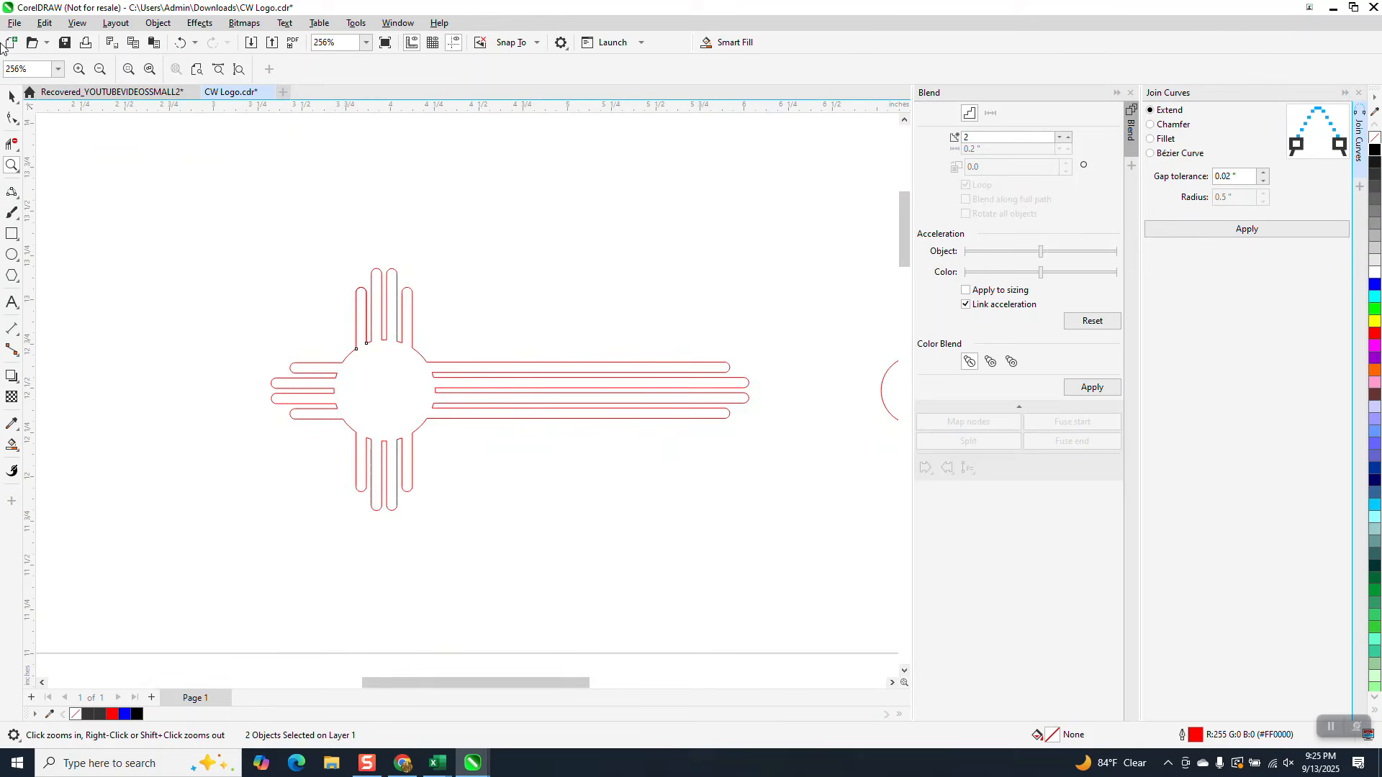
{"action": "left_click", "coordinate": [11, 96]}
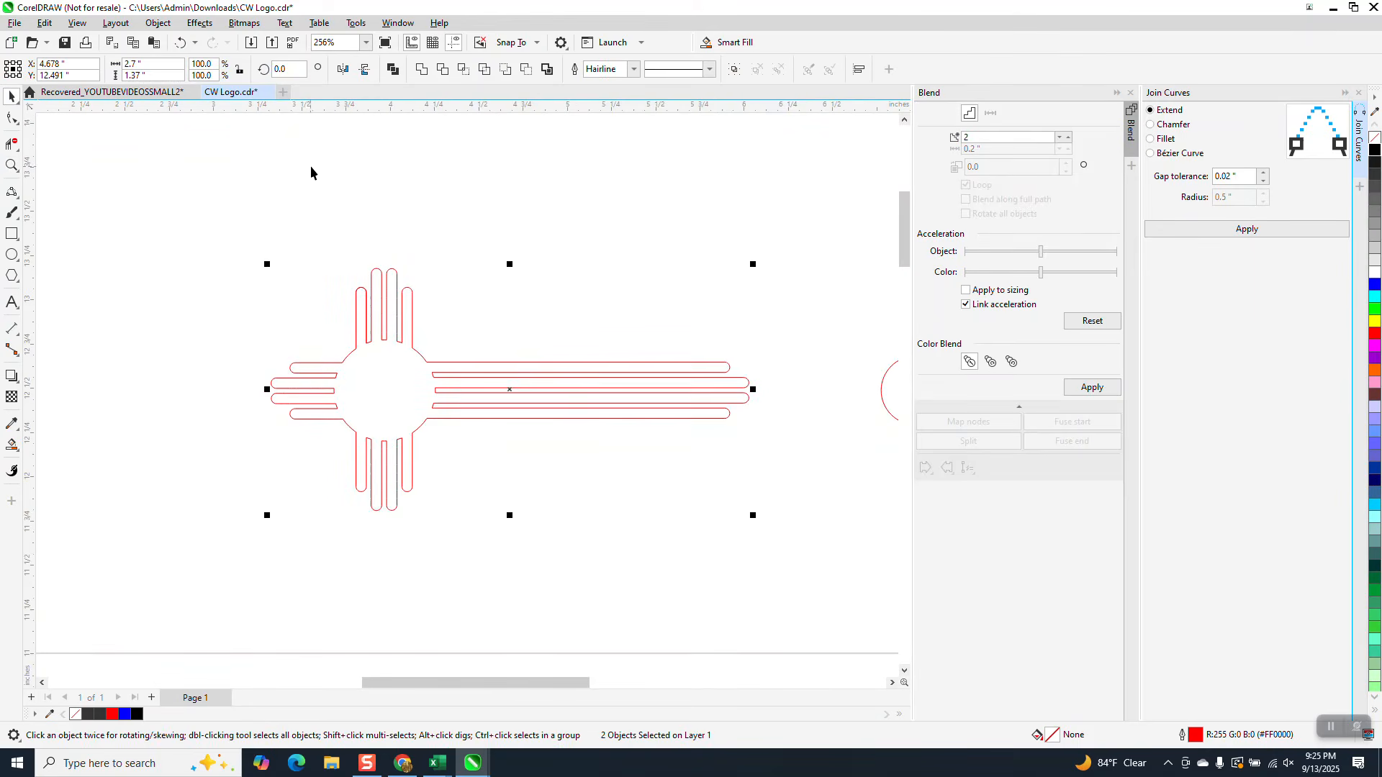
{"action": "left_click", "coordinate": [634, 70]}
{"action": "left_click", "coordinate": [601, 117]}
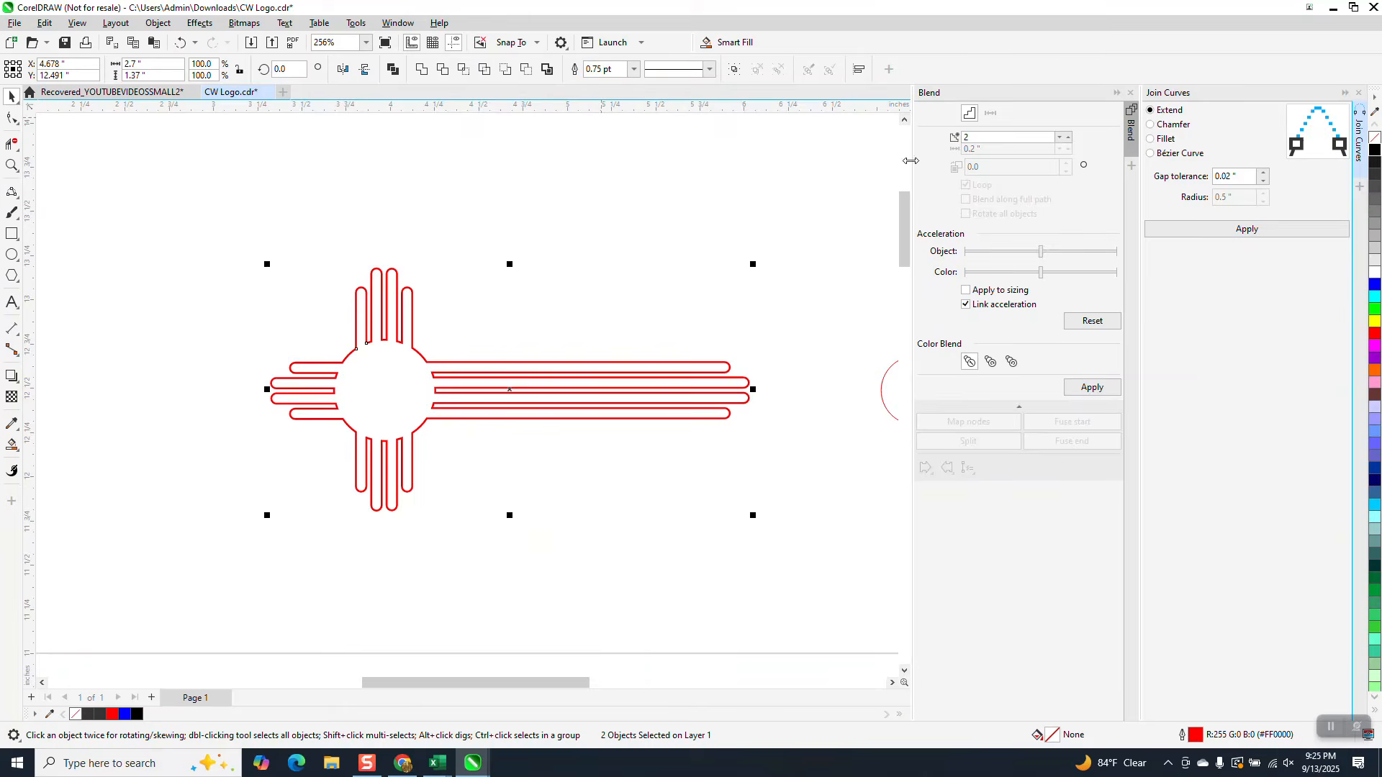
{"action": "right_click", "coordinate": [1375, 149]}
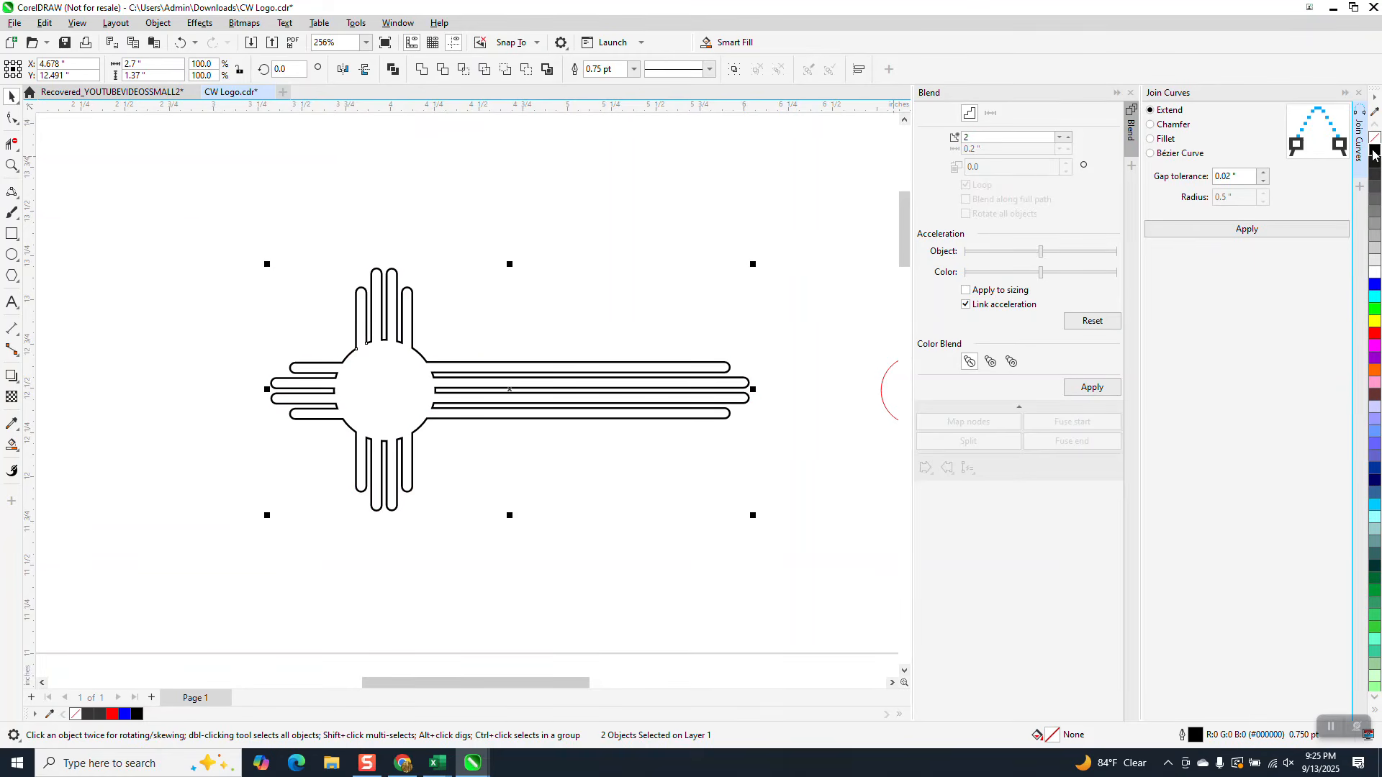
Step: Try moving the arm outlines 3 inches down onto the blue C logo, and undo the move
{"action": "scroll", "coordinate": [663, 255], "scroll_direction": "down", "scroll_amount": 1}
{"action": "scroll", "coordinate": [666, 263], "scroll_direction": "down", "scroll_amount": 2}
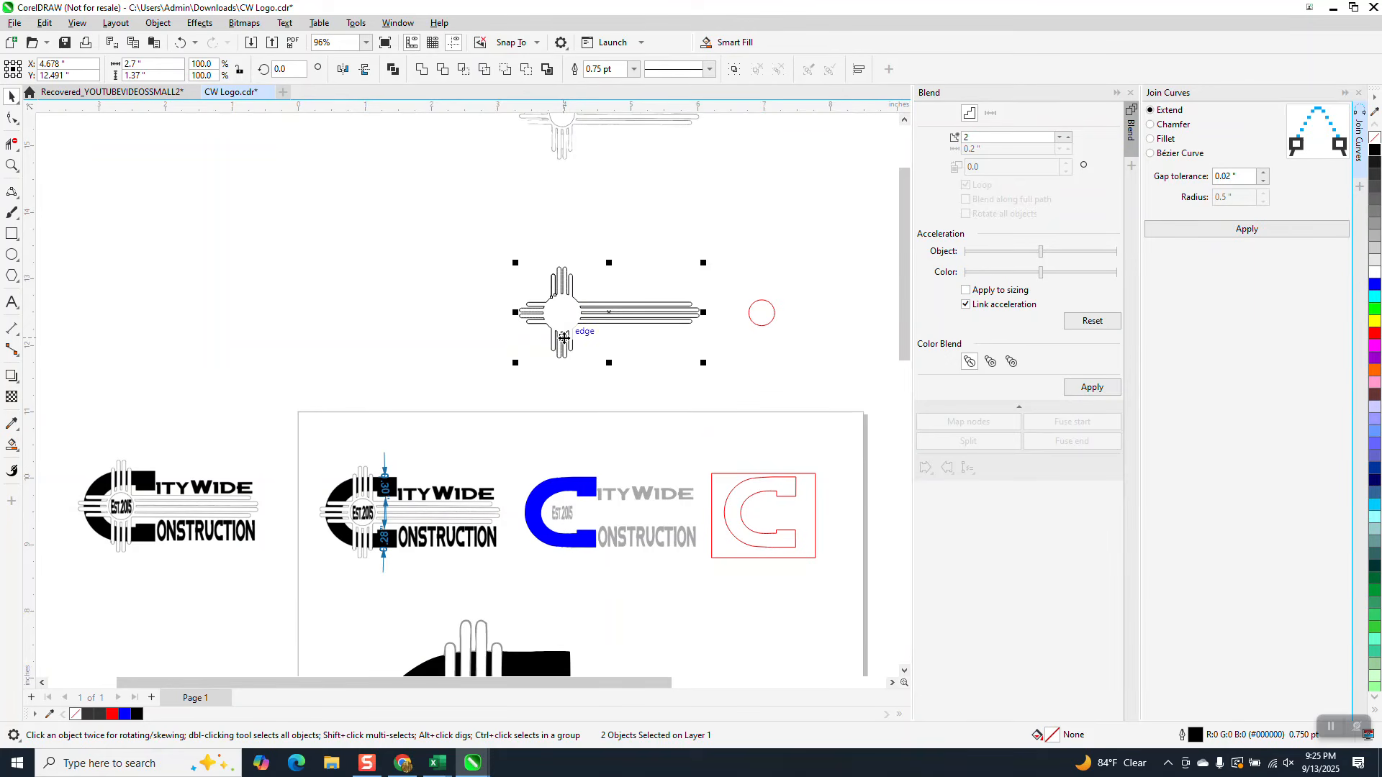
{"action": "left_click_drag", "start_coordinate": [563, 338], "coordinate": [566, 345]}
{"action": "key", "text": "Down"}
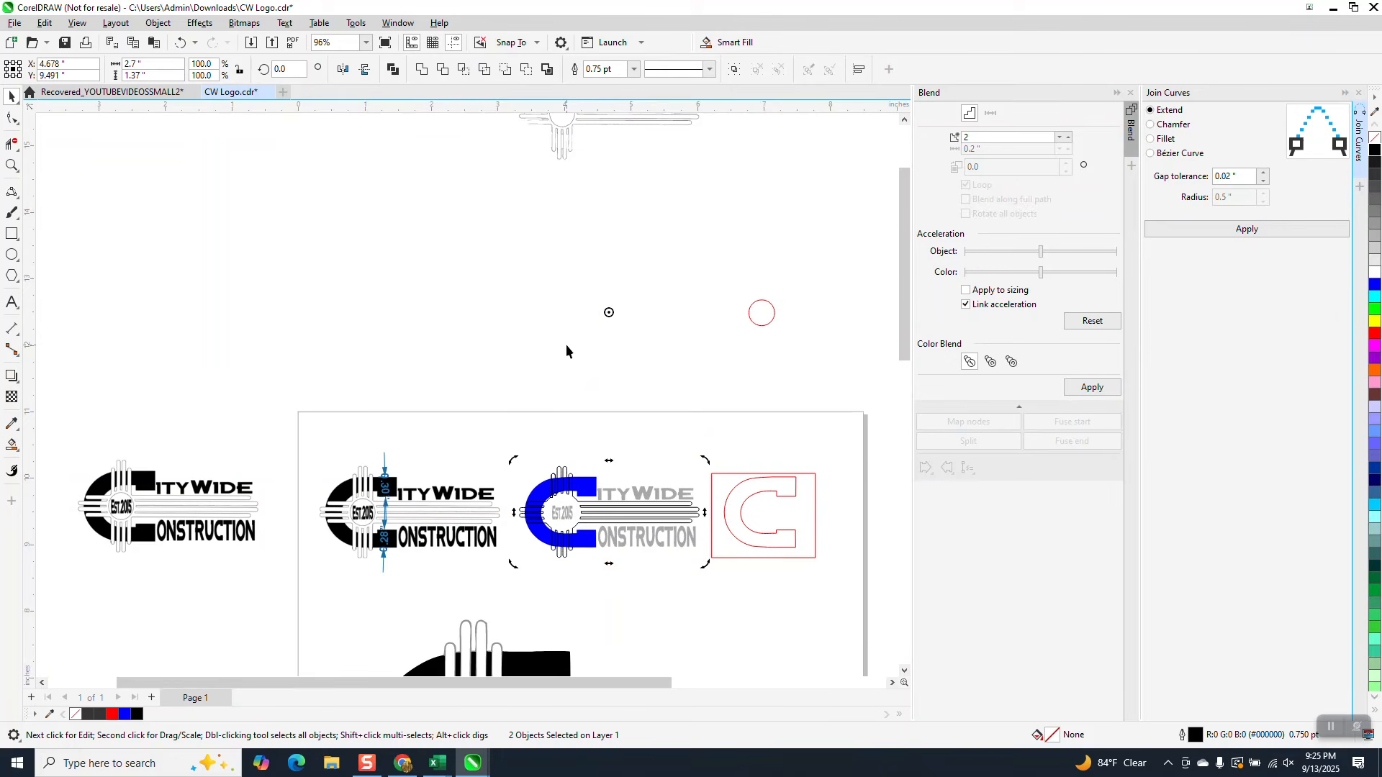
{"action": "key", "text": "ctrl+z"}
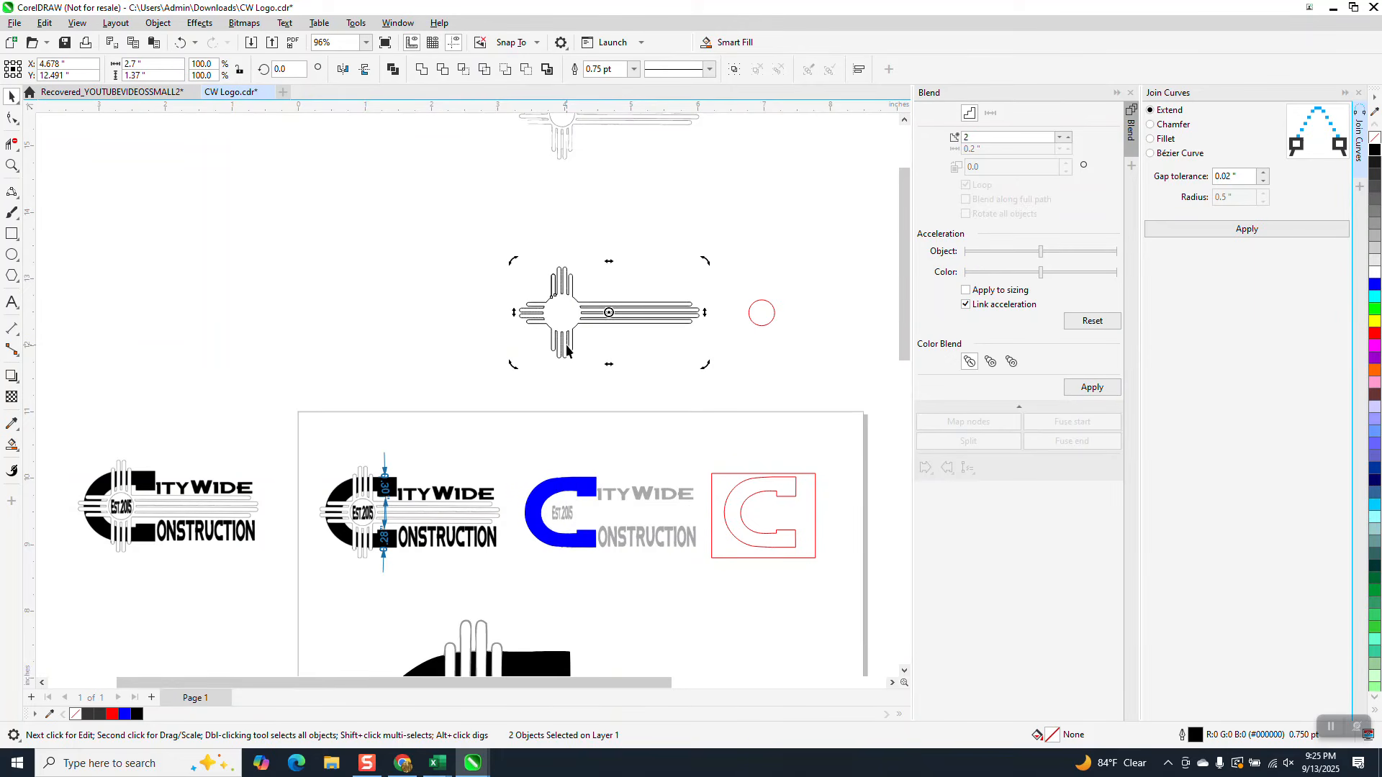
Step: Add the text EST 2015 in 24 pt Helvetica just above the blue C
{"action": "left_click", "coordinate": [17, 172]}
{"action": "left_click_drag", "start_coordinate": [519, 460], "coordinate": [637, 576]}
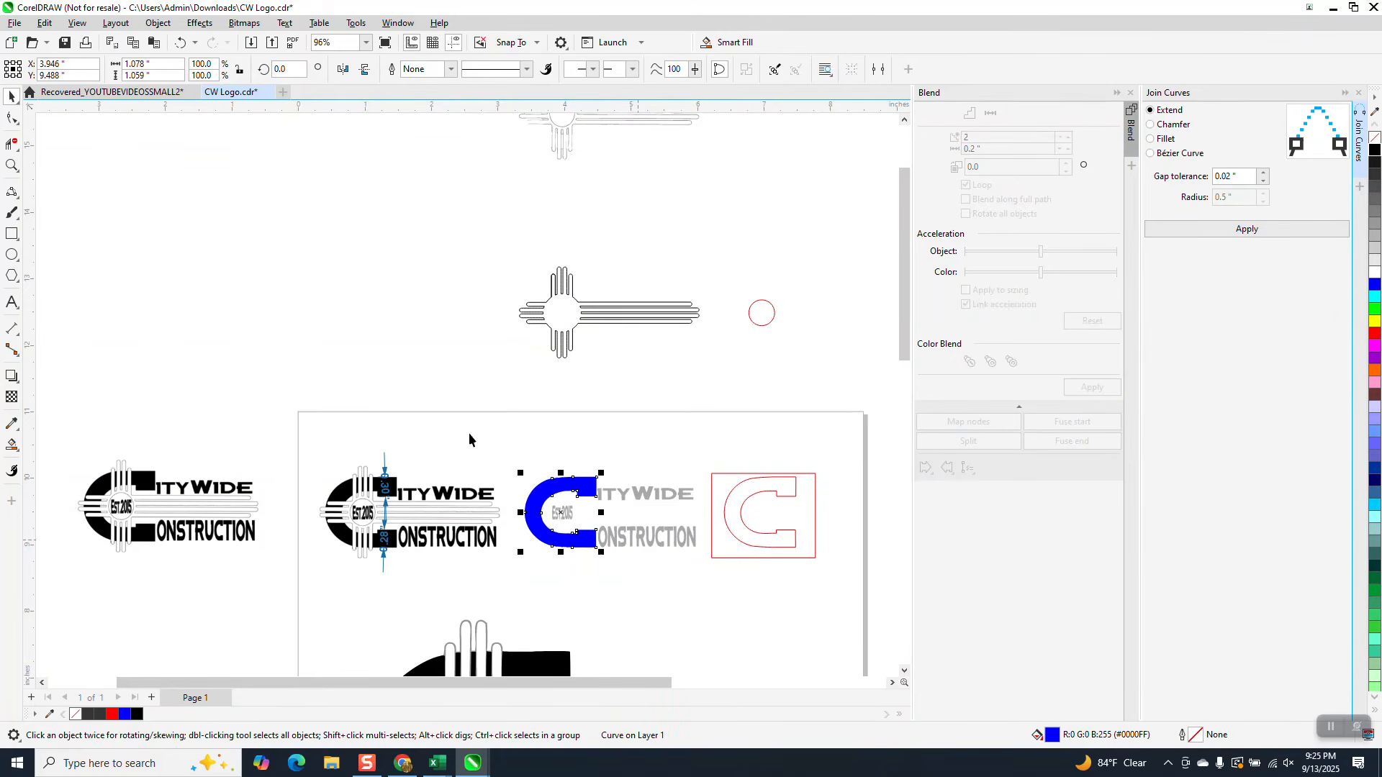
{"action": "left_click", "coordinate": [12, 165]}
{"action": "left_click_drag", "start_coordinate": [519, 478], "coordinate": [660, 566]}
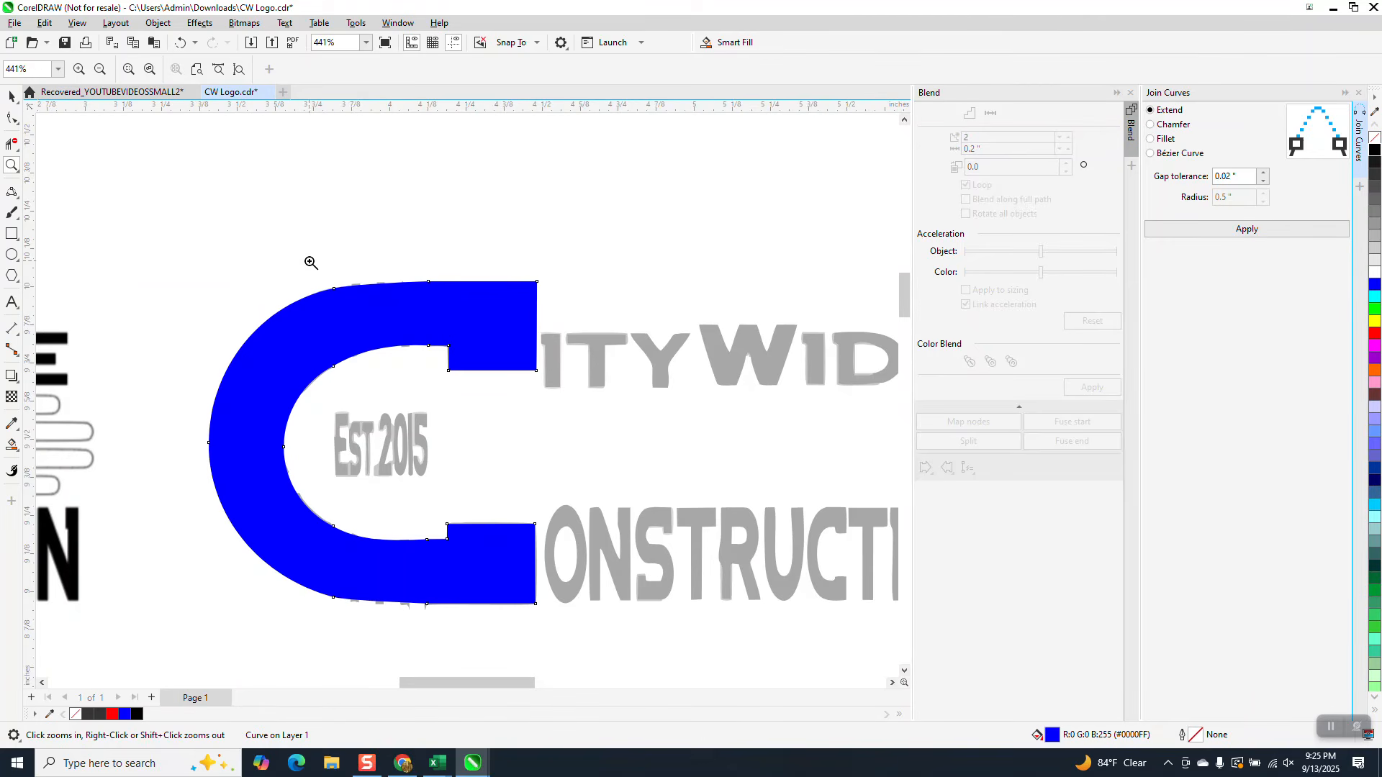
{"action": "left_click_drag", "start_coordinate": [311, 262], "coordinate": [421, 332]}
{"action": "scroll", "coordinate": [406, 263], "scroll_direction": "down", "scroll_amount": 4}
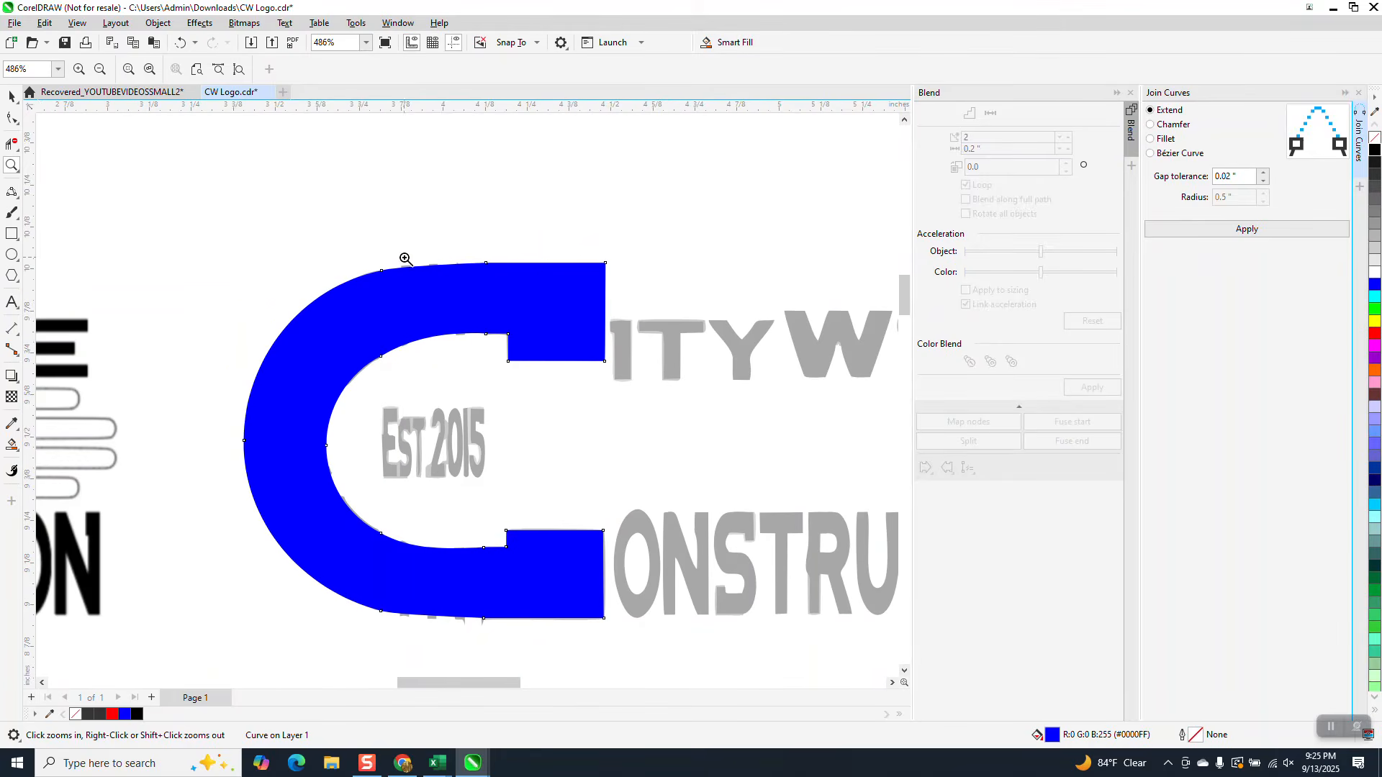
{"action": "left_click", "coordinate": [11, 303]}
{"action": "left_click", "coordinate": [360, 238]}
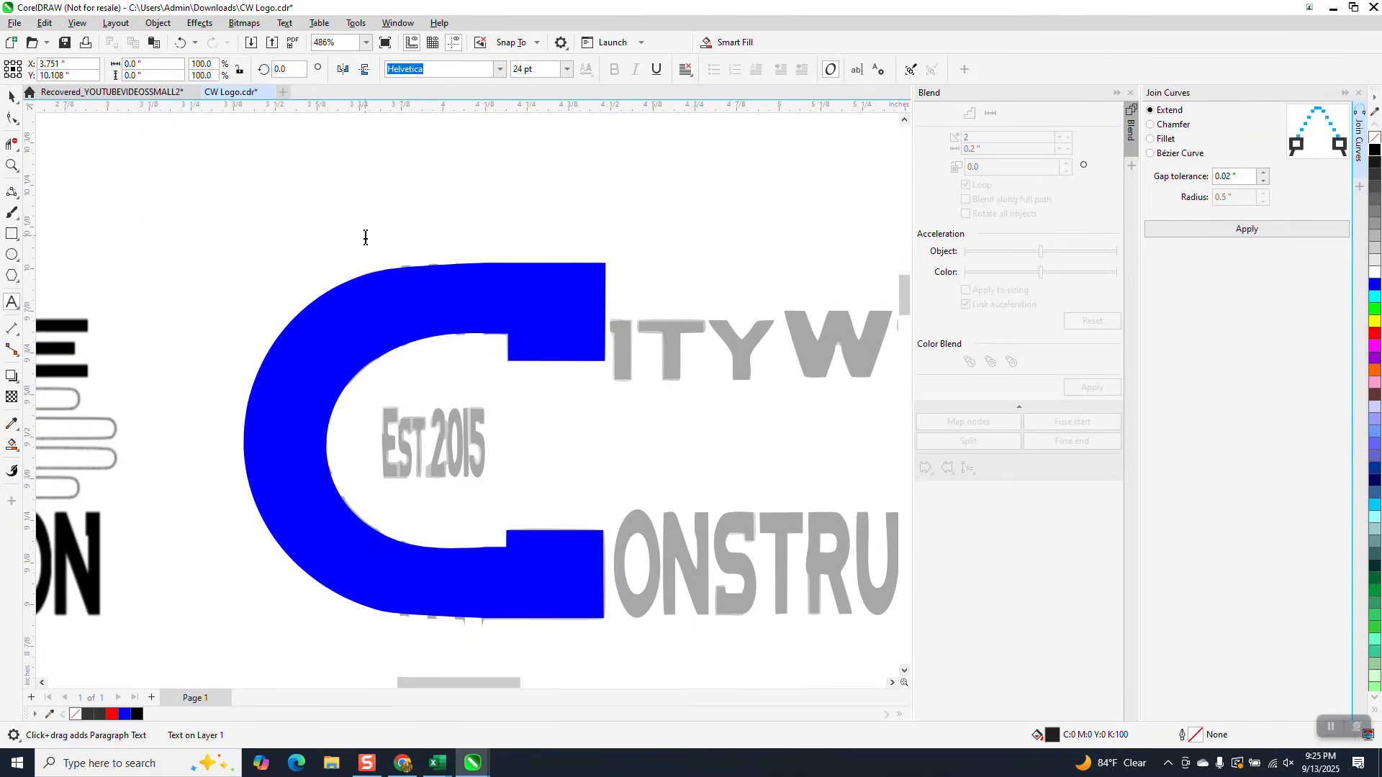
{"action": "type", "text": "ES"}
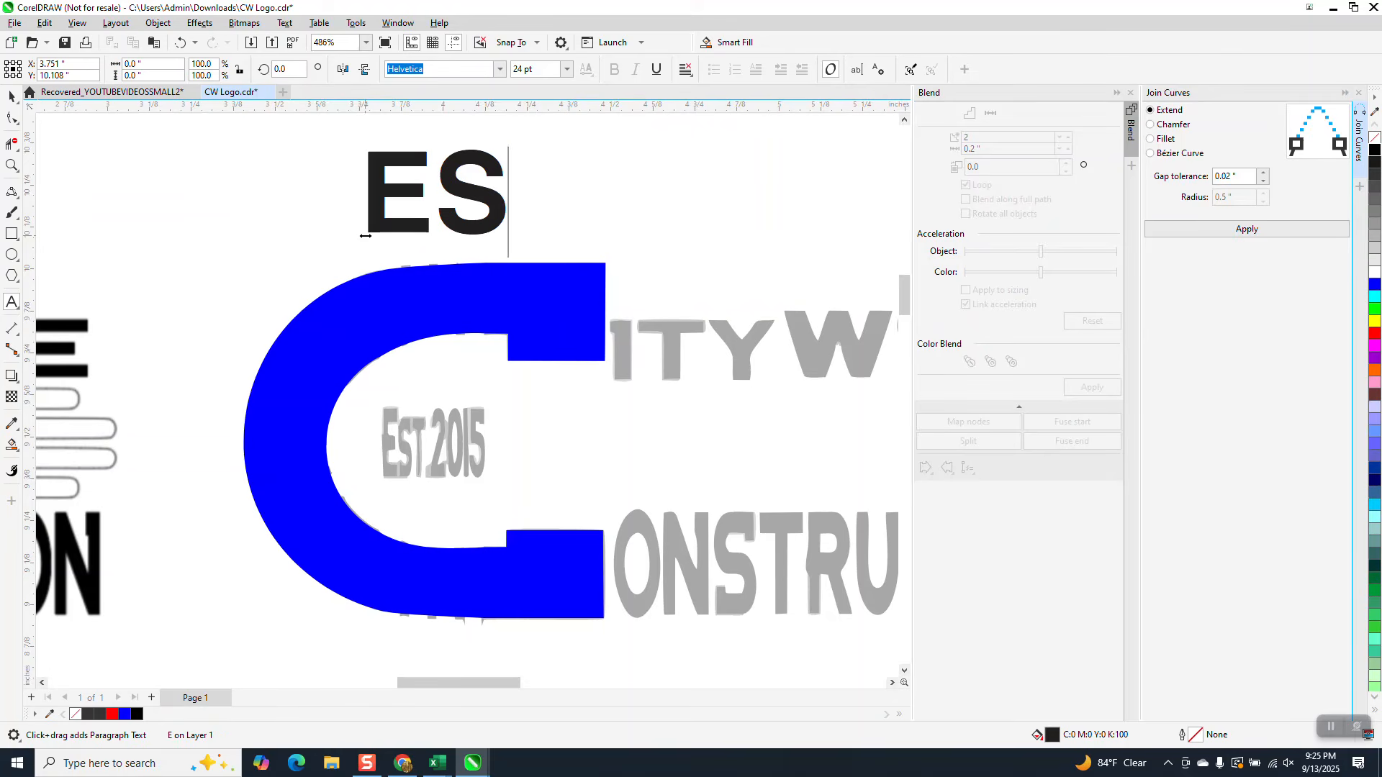
{"action": "type", "text": "T "}
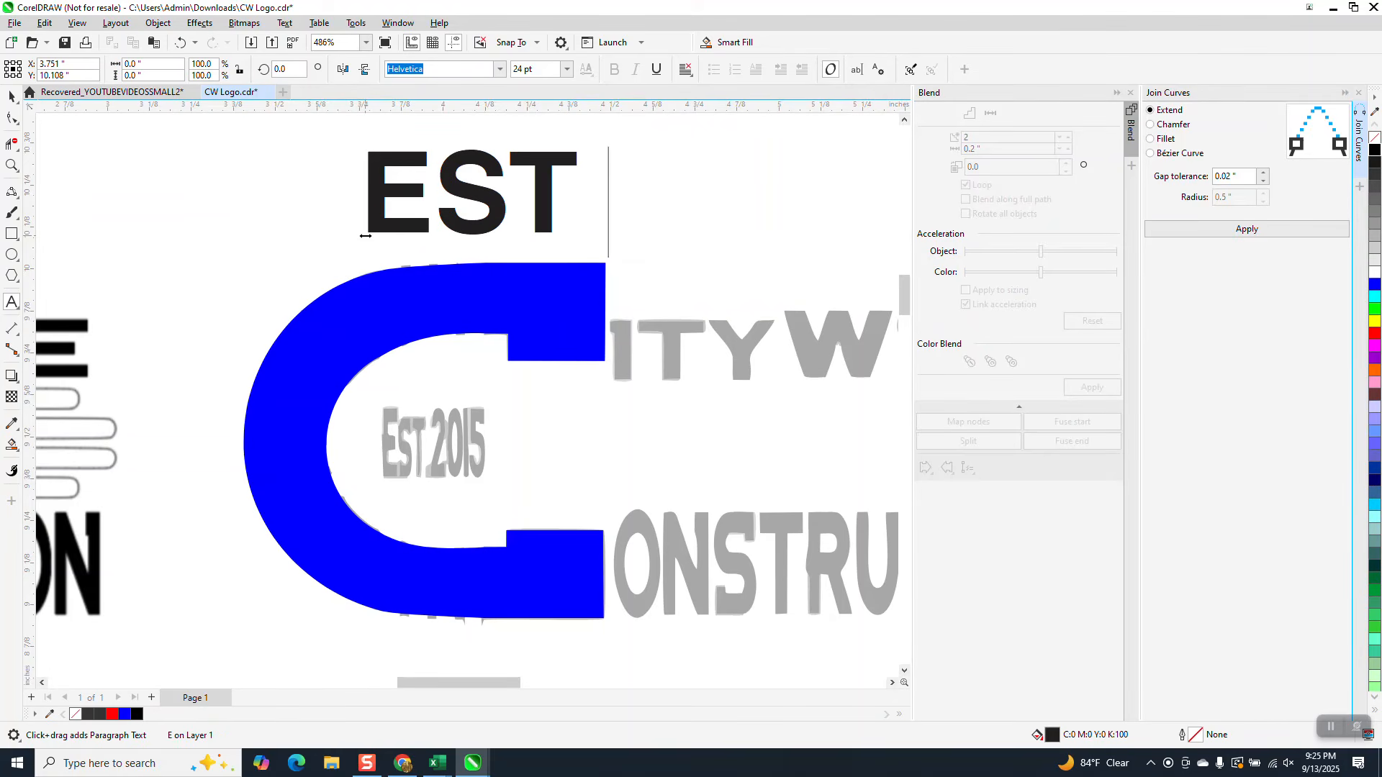
{"action": "type", "text": "2015"}
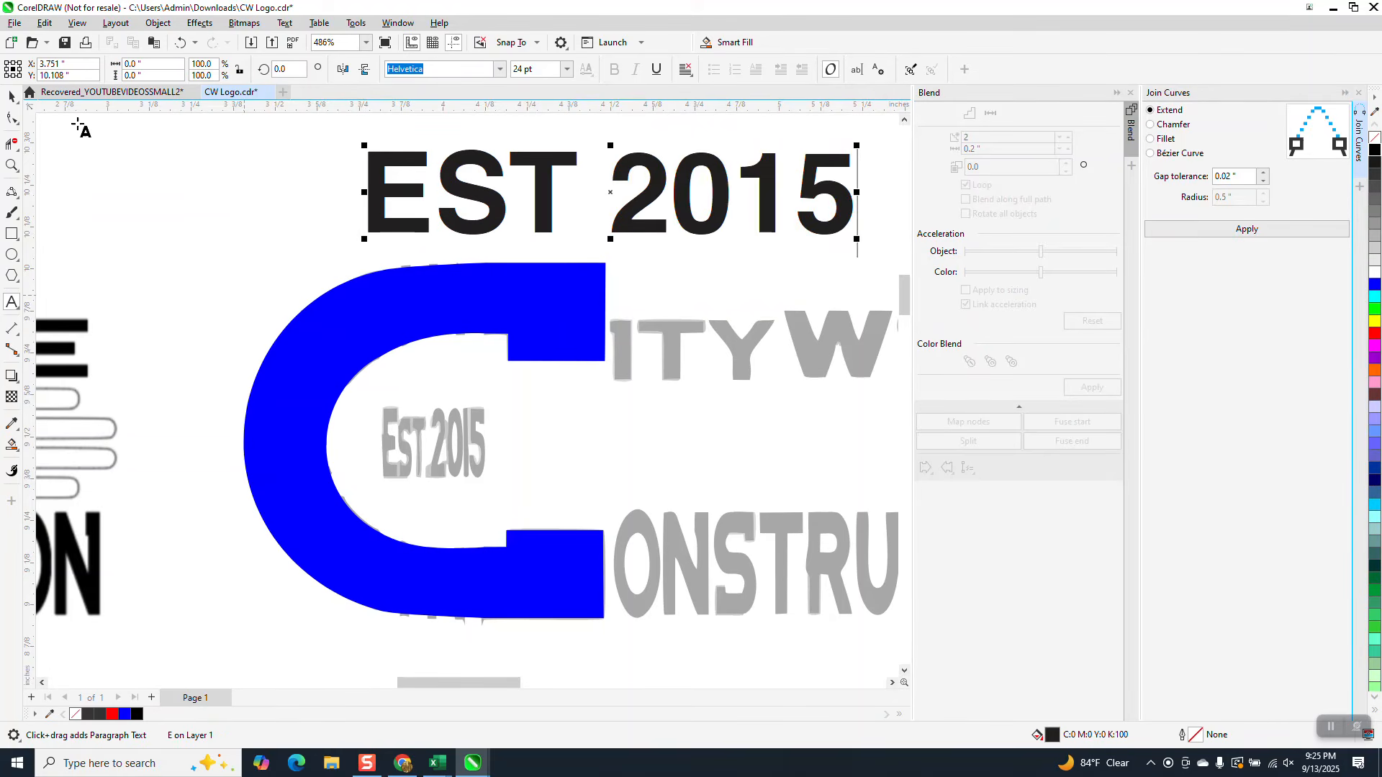
Step: Resize the EST 2015 text to about 0.31 by 0.22 inches and place it over the gray lettering inside the blue C
{"action": "left_click", "coordinate": [11, 96]}
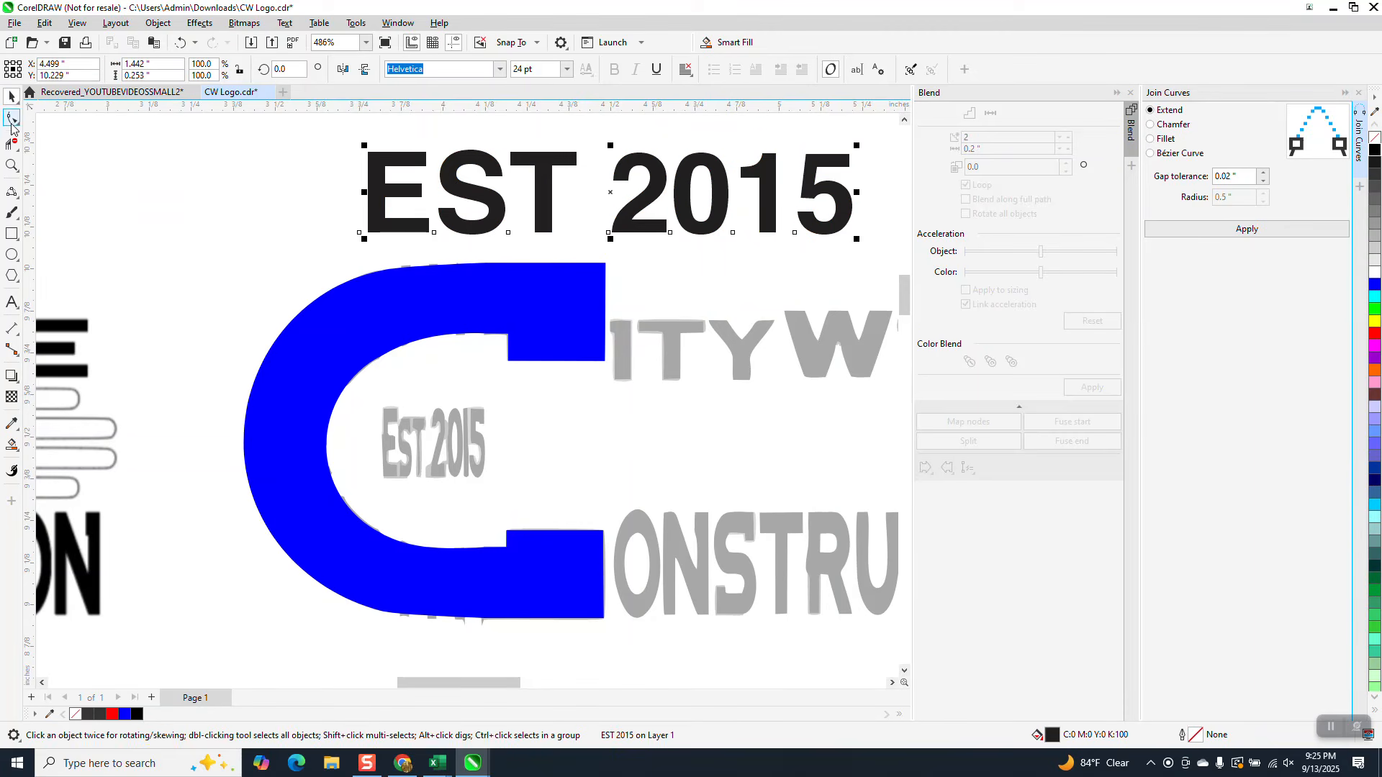
{"action": "left_click", "coordinate": [12, 119]}
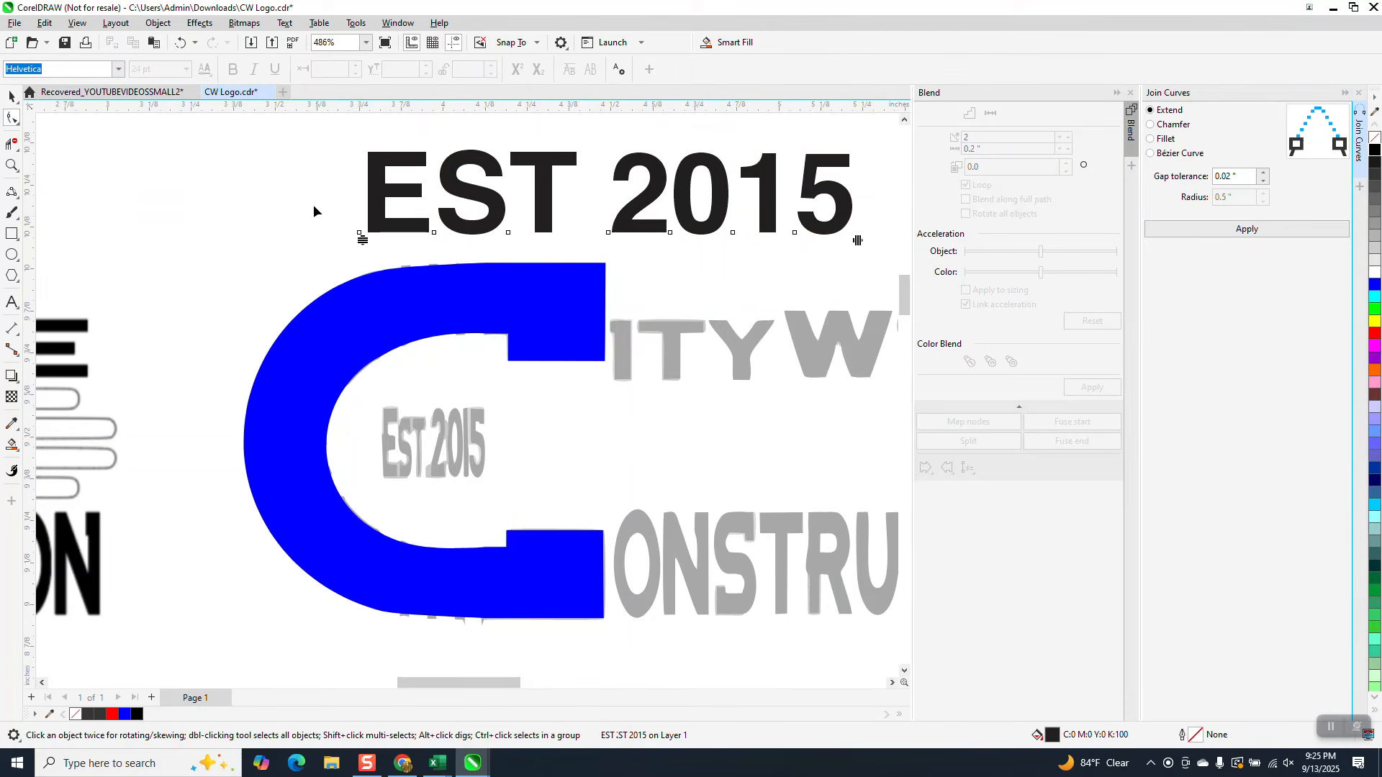
{"action": "left_click", "coordinate": [12, 96]}
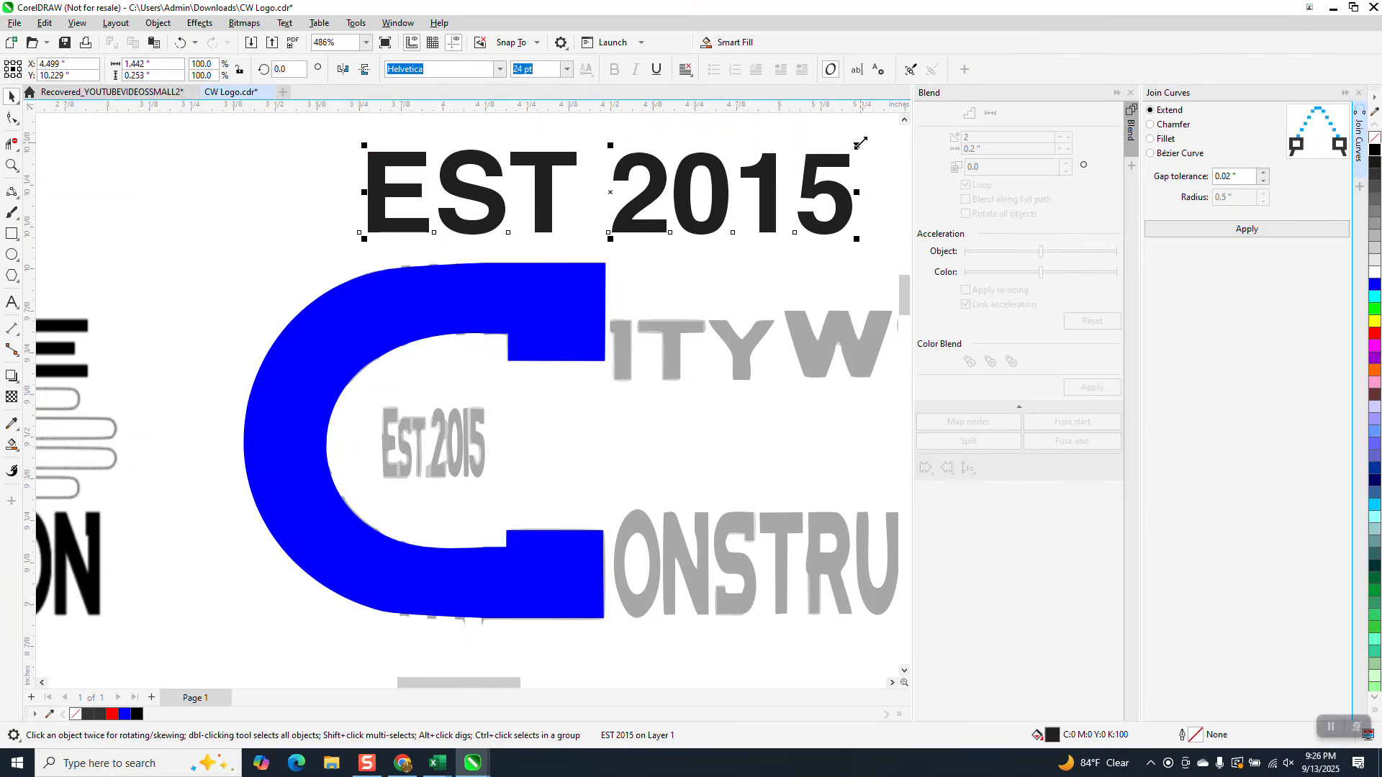
{"action": "left_click_drag", "start_coordinate": [859, 144], "coordinate": [731, 204]}
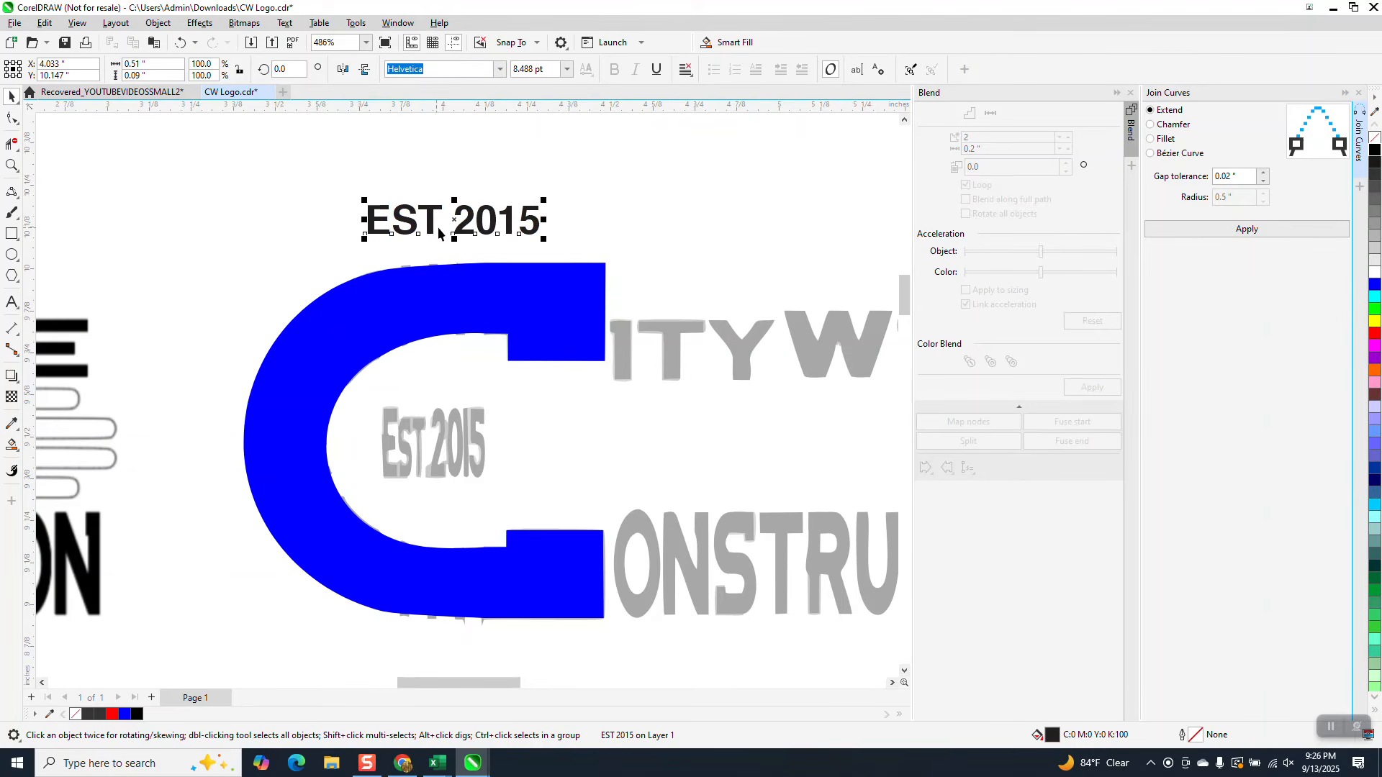
{"action": "left_click_drag", "start_coordinate": [458, 216], "coordinate": [471, 439]}
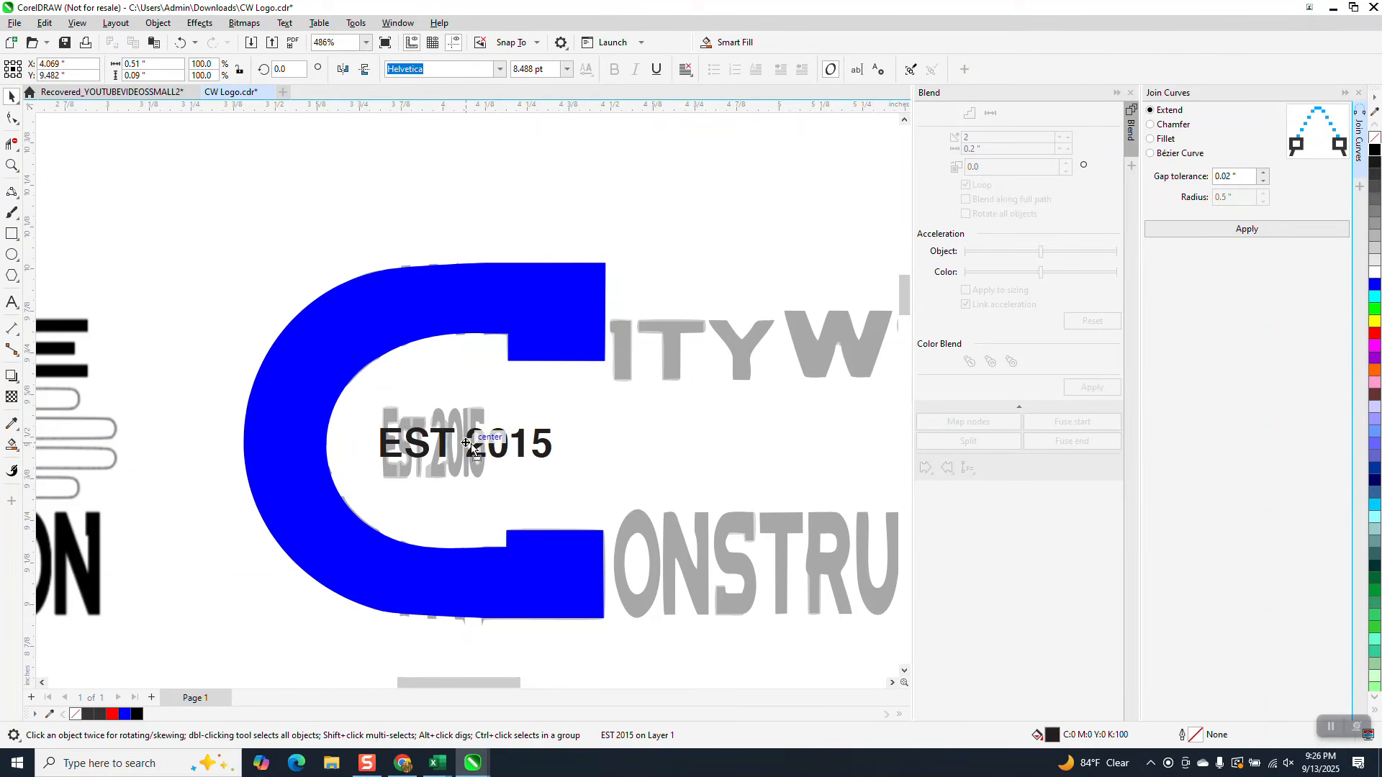
{"action": "left_click_drag", "start_coordinate": [558, 445], "coordinate": [432, 406]}
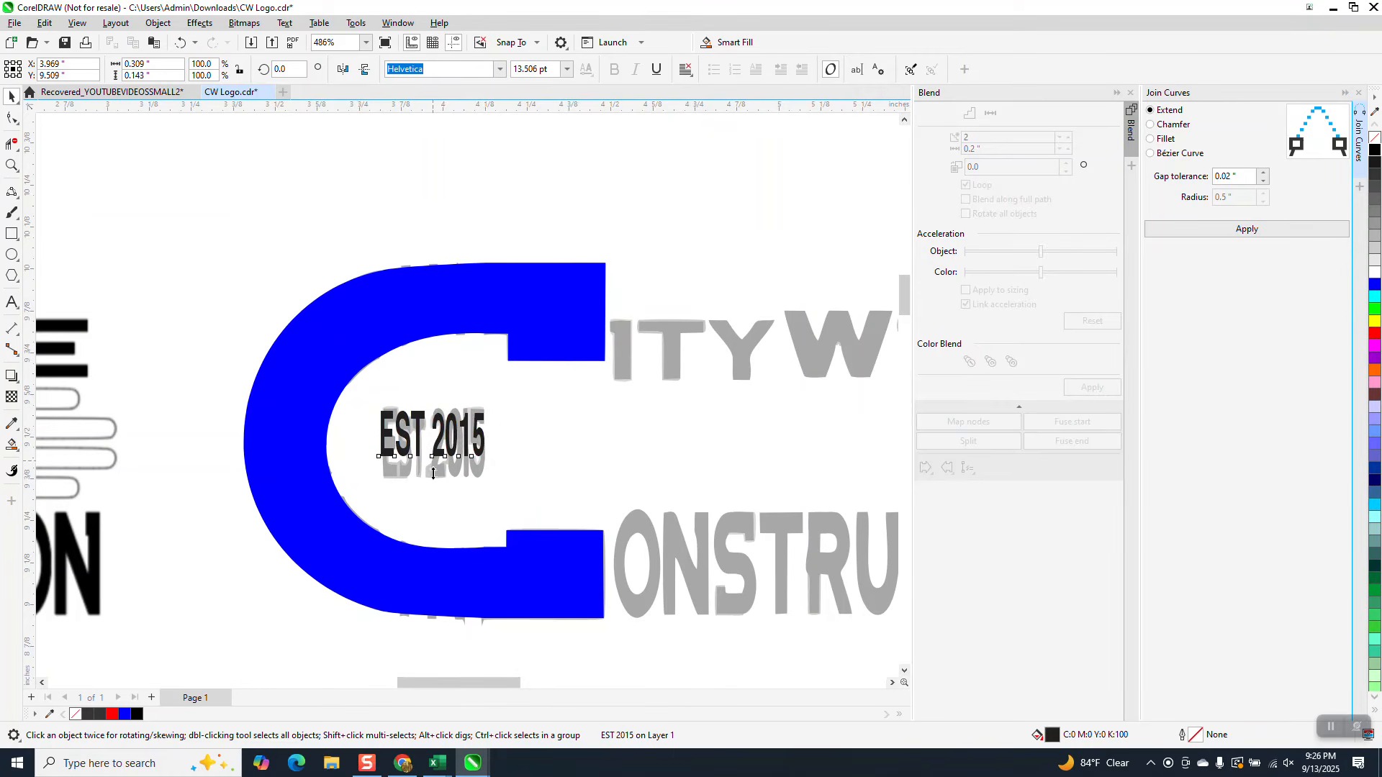
{"action": "mouse_move", "coordinate": [433, 473]}
{"action": "left_mouse_down"}
{"action": "mouse_move", "coordinate": [432, 488]}
{"action": "mouse_move", "coordinate": [434, 445]}
{"action": "left_mouse_up"}
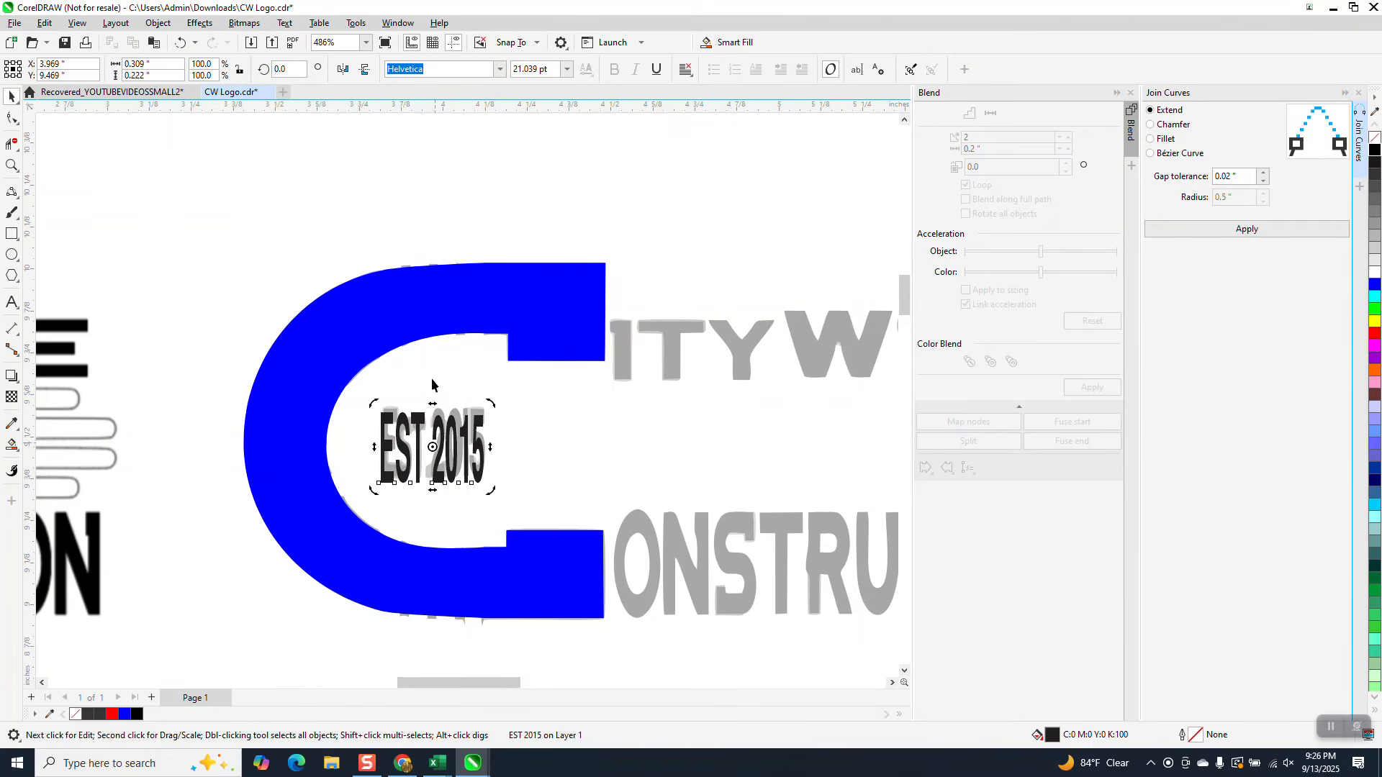
{"action": "left_click", "coordinate": [419, 235]}
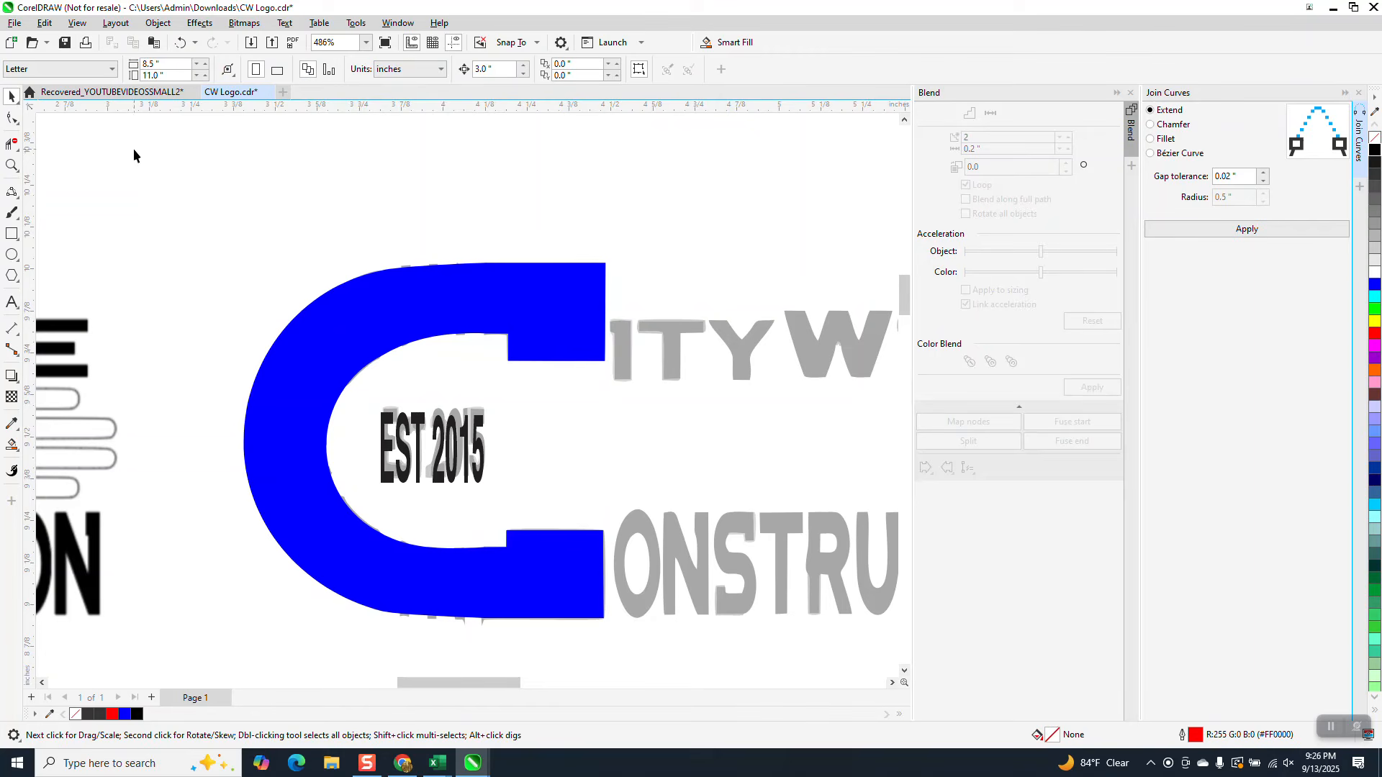
Step: Align the EST 2015 text's E with the gray lettering and set its letters S and T to 17 pt
{"action": "left_click", "coordinate": [15, 170]}
{"action": "left_click_drag", "start_coordinate": [322, 401], "coordinate": [598, 532]}
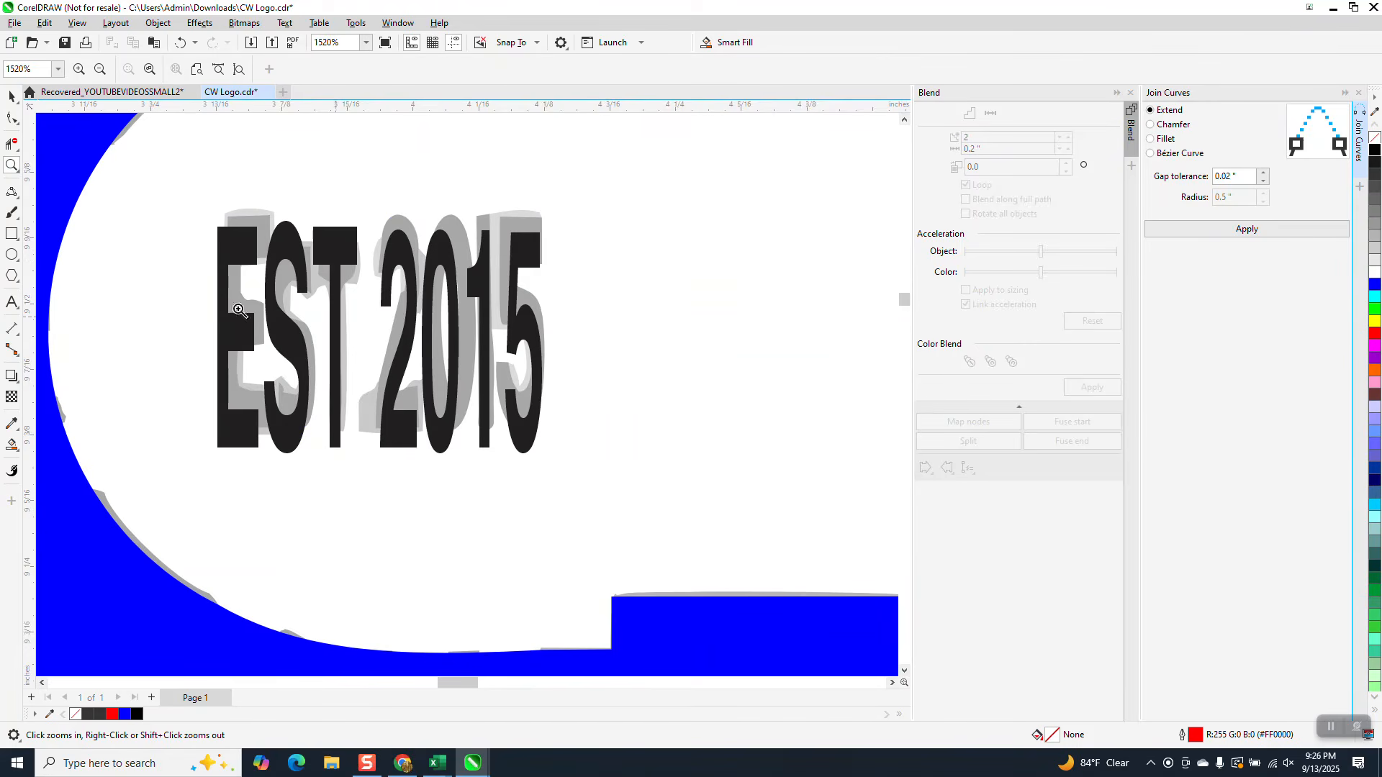
{"action": "left_click", "coordinate": [11, 96]}
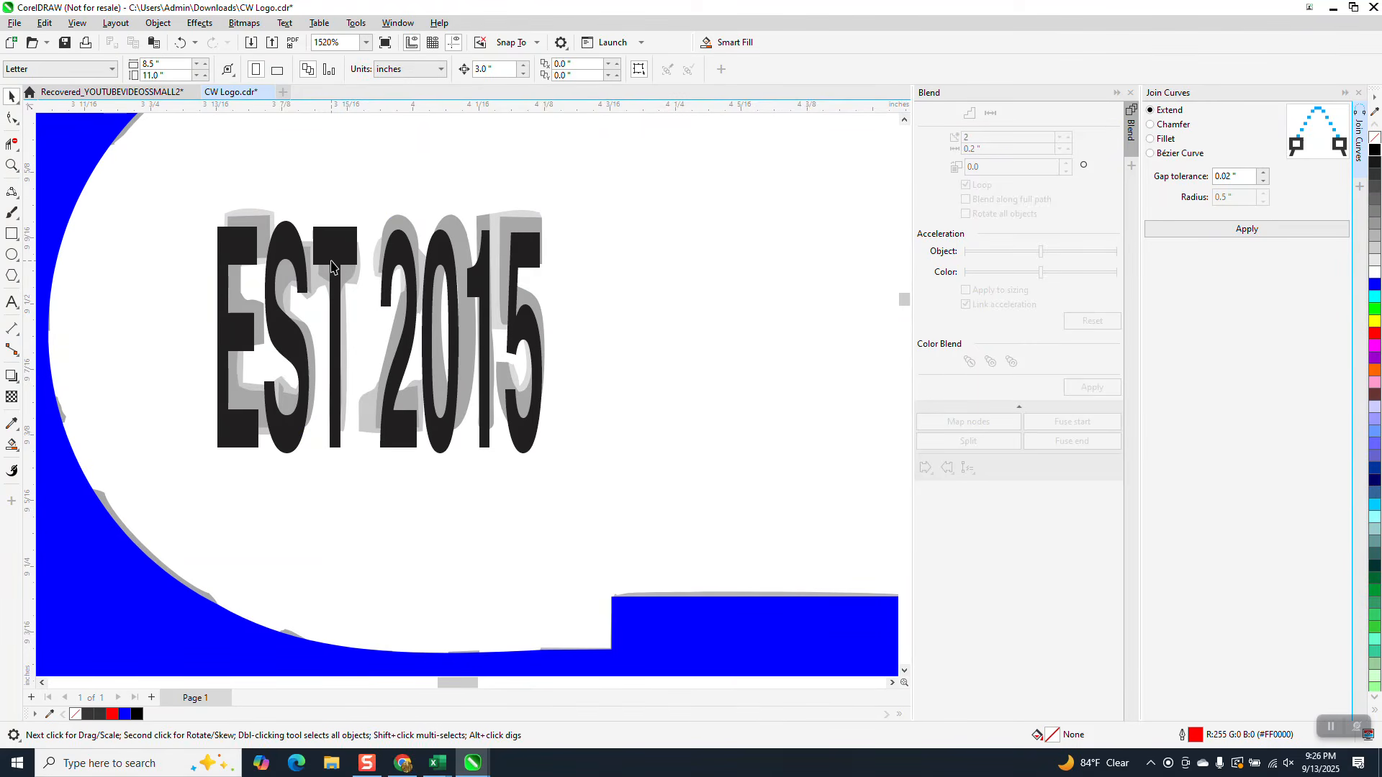
{"action": "left_click", "coordinate": [332, 264]}
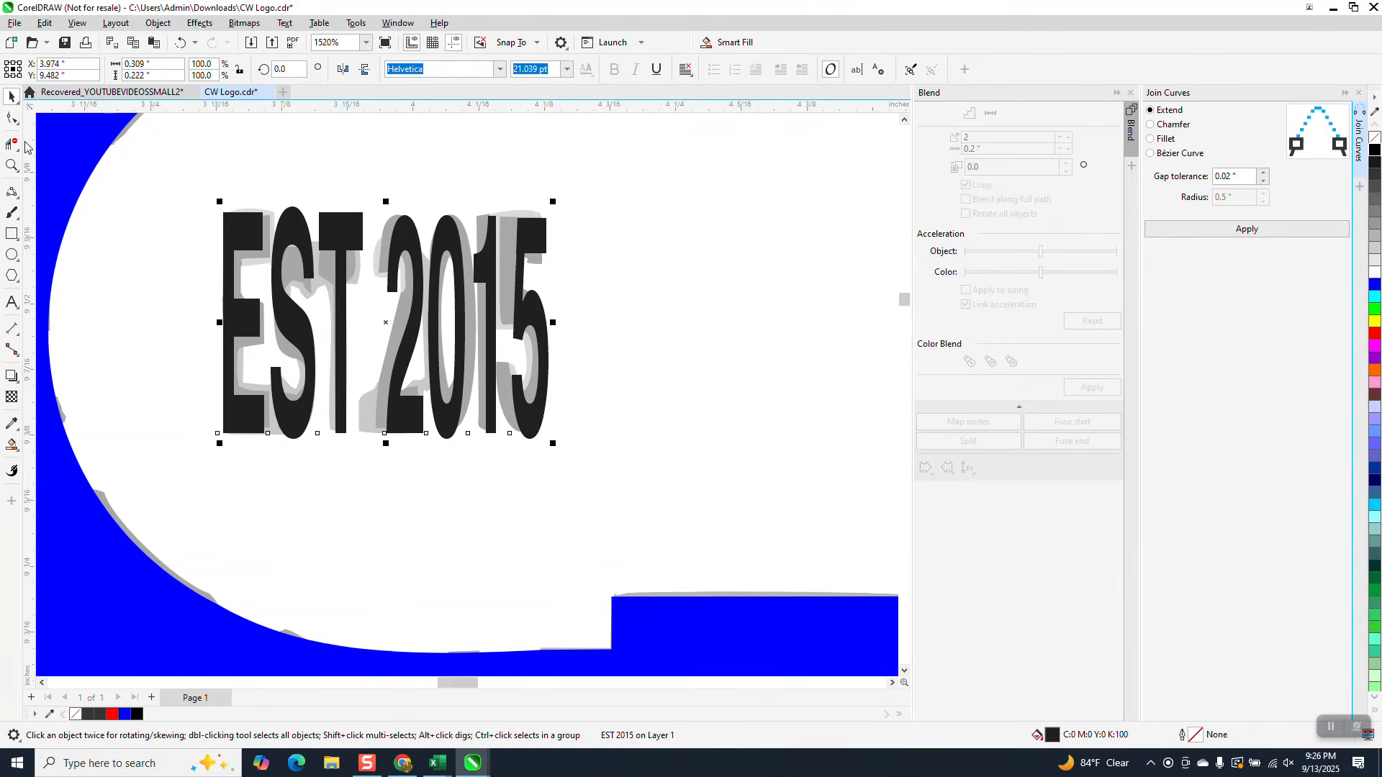
{"action": "left_click", "coordinate": [12, 118]}
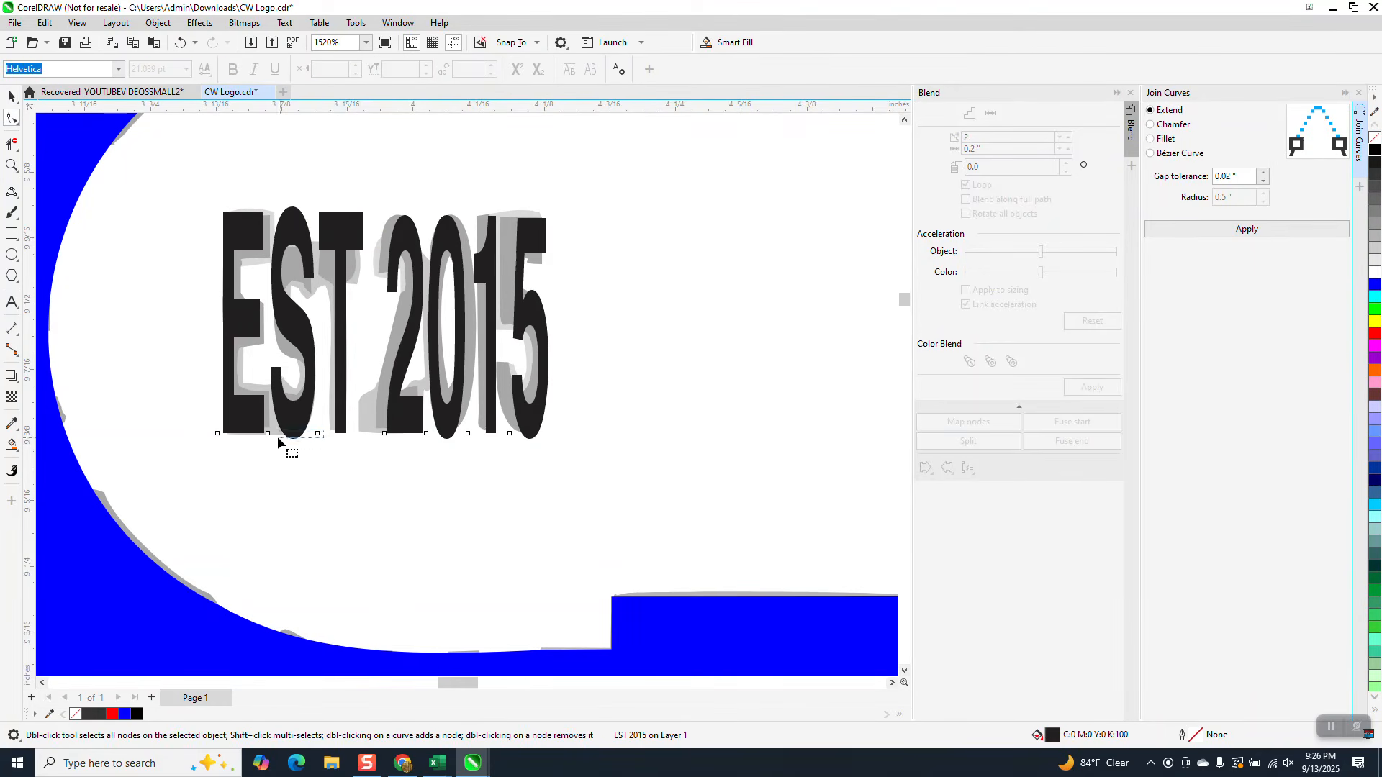
{"action": "left_click_drag", "start_coordinate": [278, 437], "coordinate": [252, 441]}
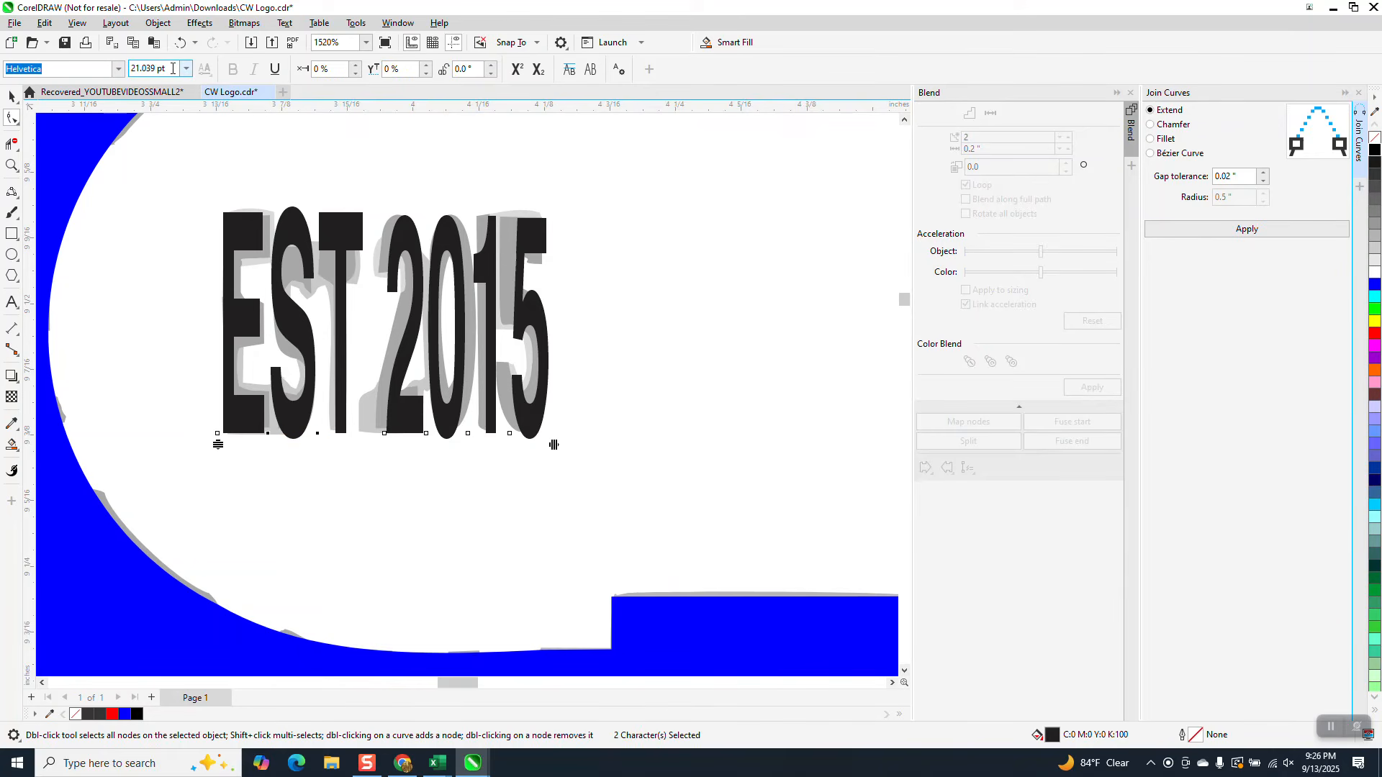
{"action": "type", "text": "17"}
{"action": "key", "text": "Return"}
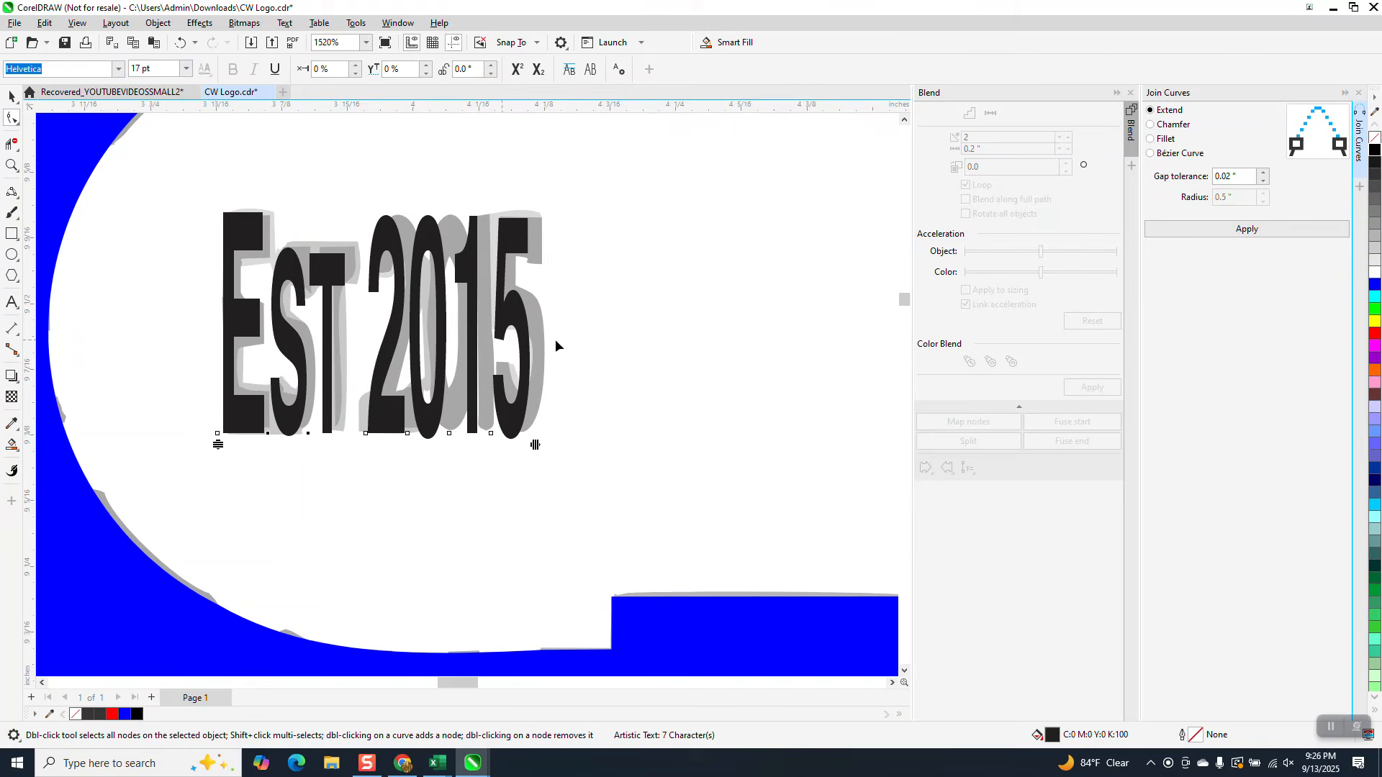
Step: Stretch the EST 2015 text to a width of about 0.305 inches to match the gray lettering
{"action": "scroll", "coordinate": [555, 340], "scroll_direction": "down", "scroll_amount": 2}
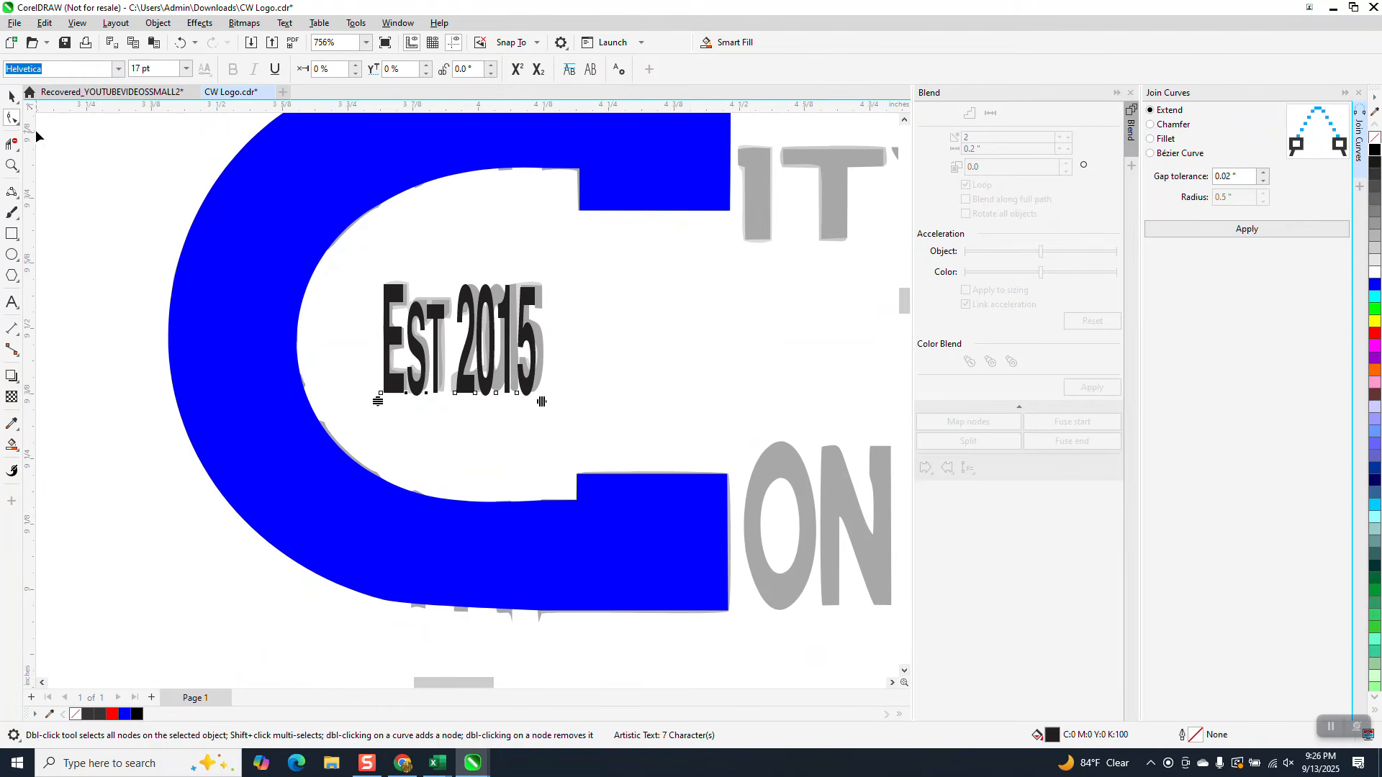
{"action": "left_click", "coordinate": [11, 95]}
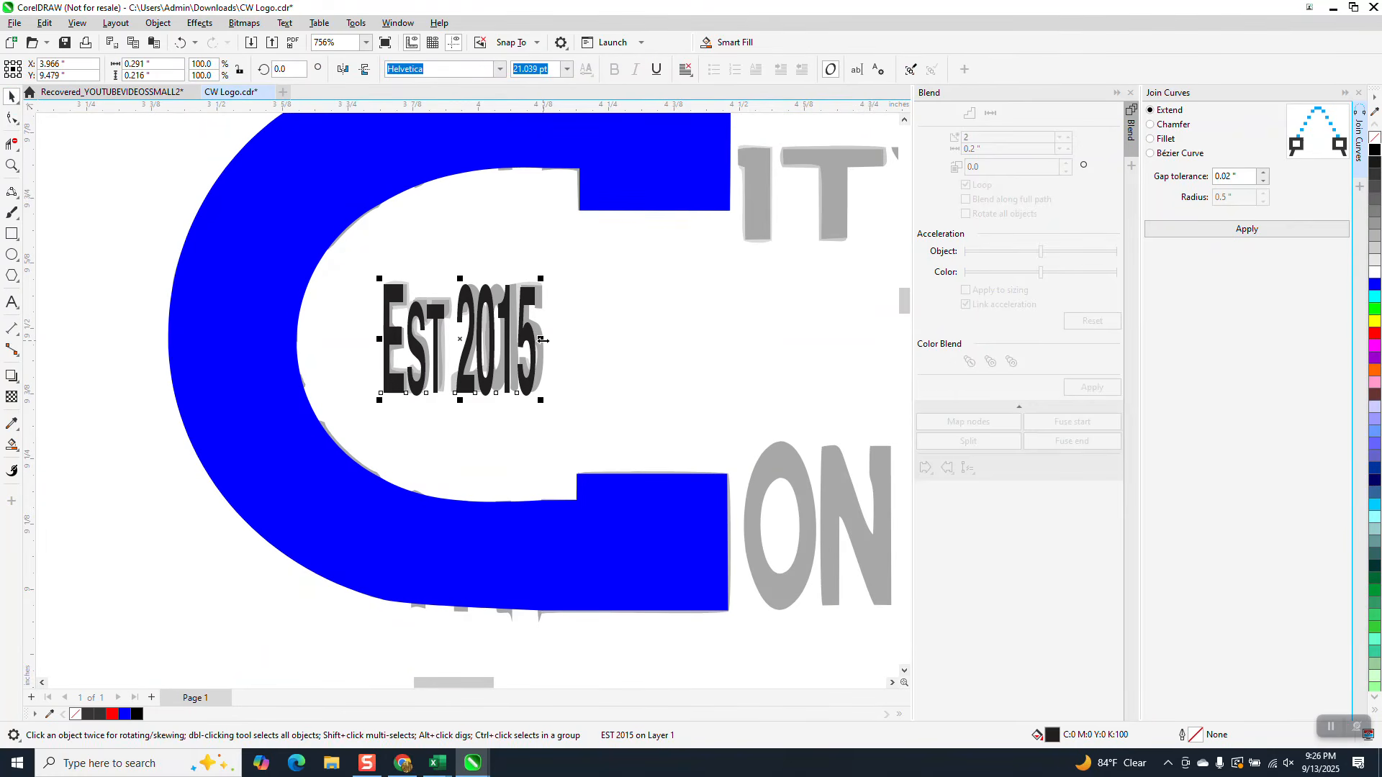
{"action": "left_click_drag", "start_coordinate": [546, 340], "coordinate": [547, 339]}
Step: Move the large black CityWide Construction logo 3 inches down the page to clear space beneath the small logos
{"action": "scroll", "coordinate": [539, 417], "scroll_direction": "down", "scroll_amount": 4}
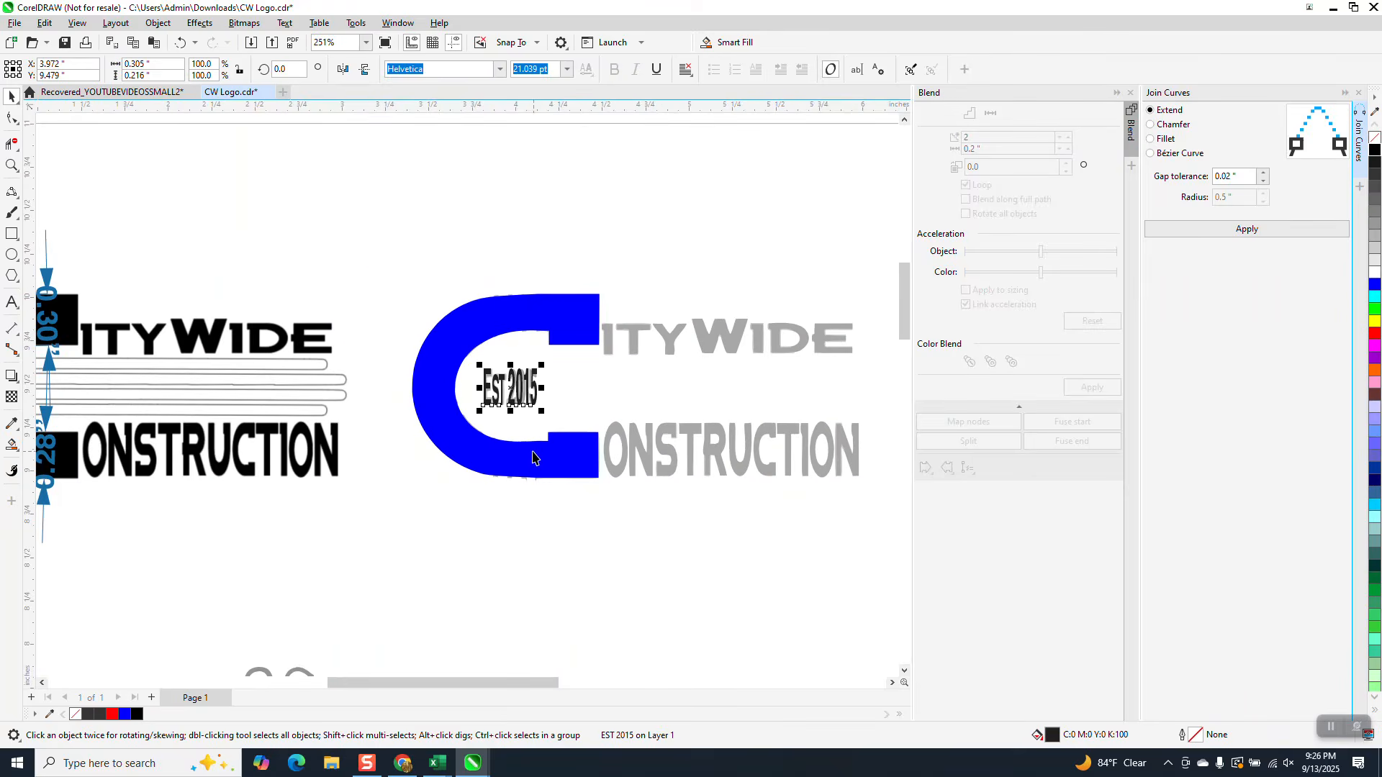
{"action": "scroll", "coordinate": [530, 460], "scroll_direction": "down", "scroll_amount": 3}
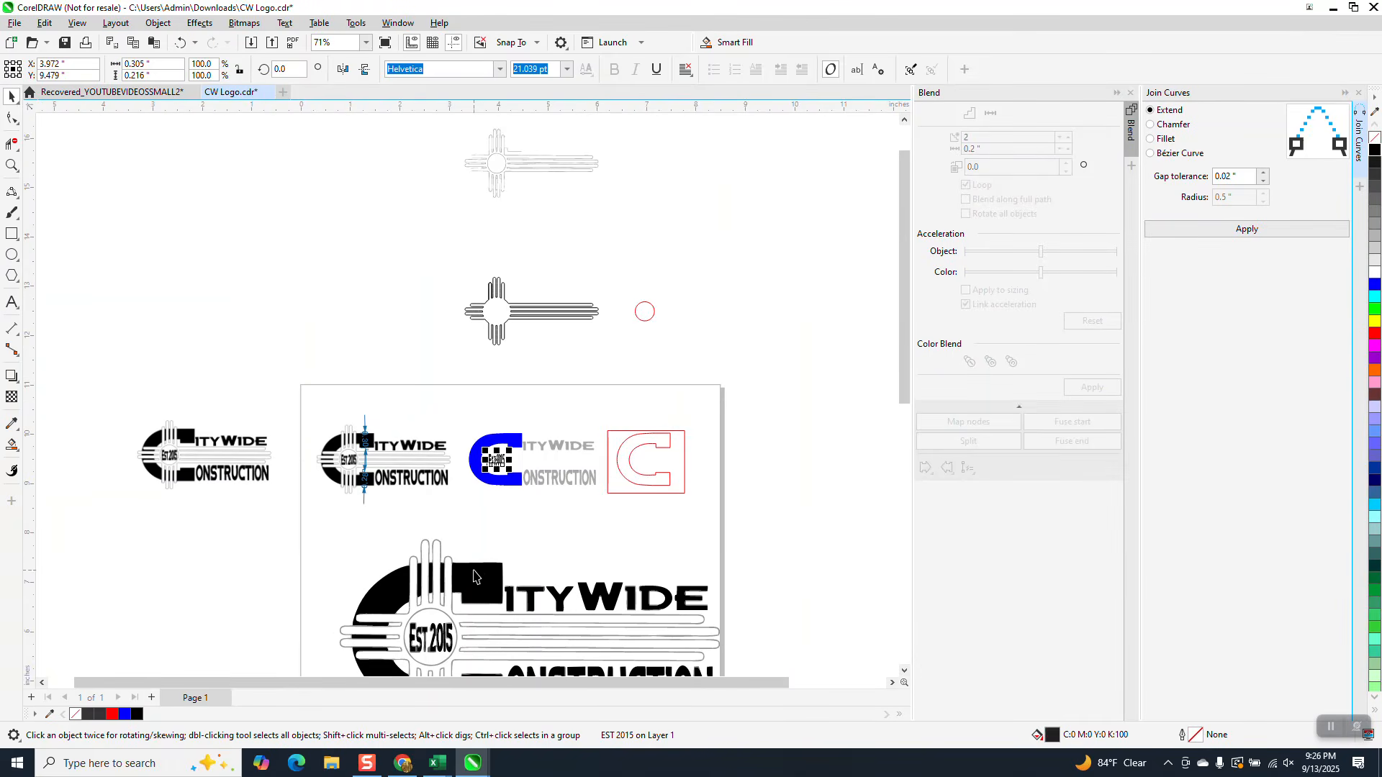
{"action": "left_click", "coordinate": [477, 573]}
{"action": "key", "text": "Delete"}
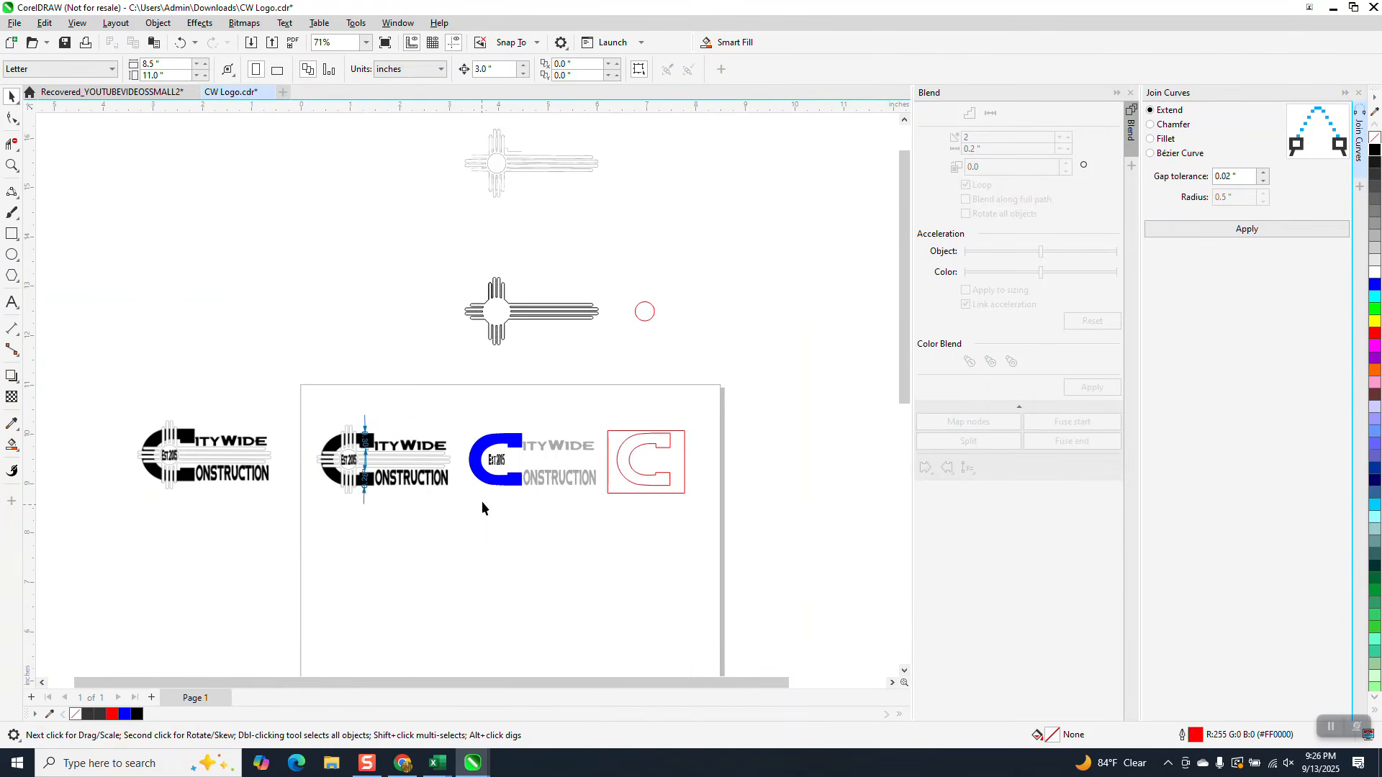
Step: Move the blue C and the EST 2015 text each 3 inches down, off the gray logo
{"action": "left_click", "coordinate": [495, 480]}
{"action": "key", "text": "Down"}
{"action": "key", "text": "Down"}
{"action": "key", "text": "Down"}
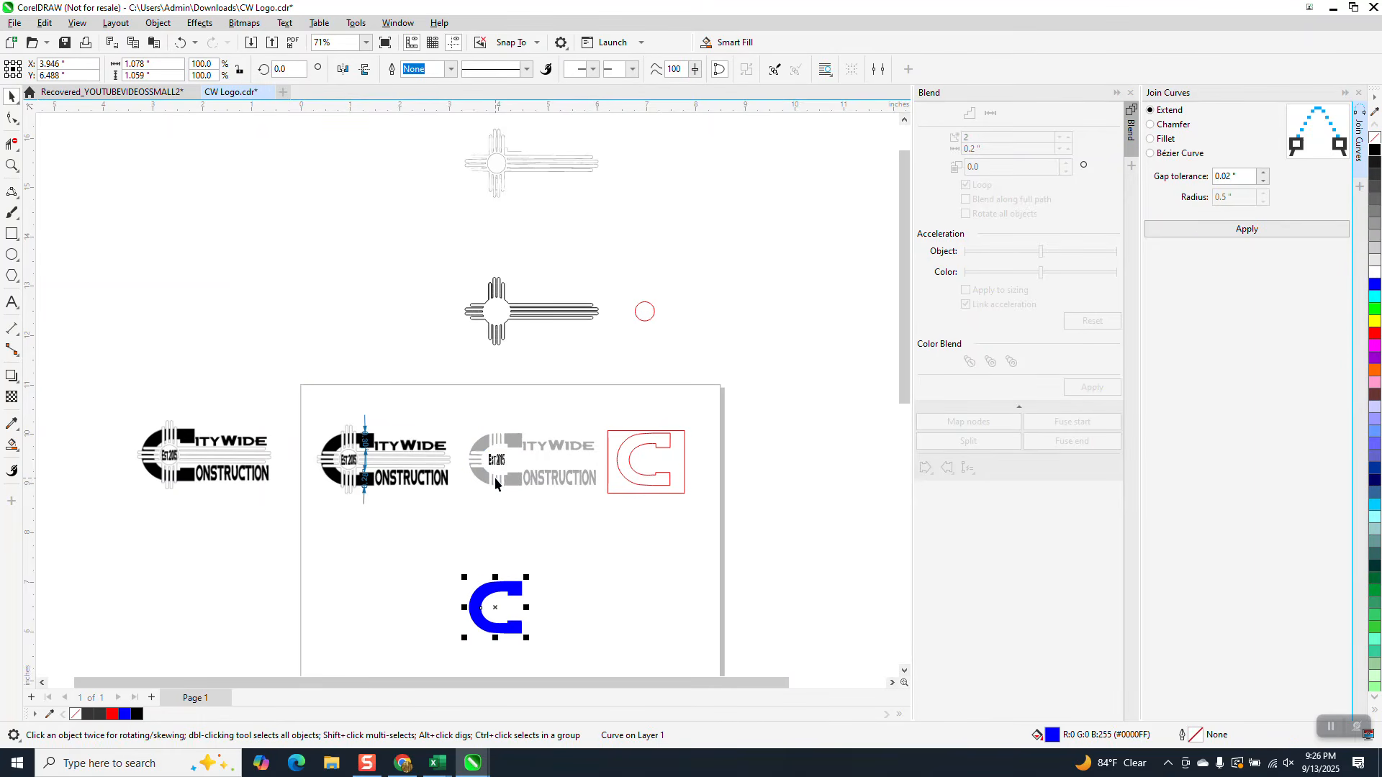
{"action": "left_click", "coordinate": [498, 464]}
{"action": "key", "text": "Down"}
{"action": "key", "text": "Down"}
{"action": "key", "text": "Down"}
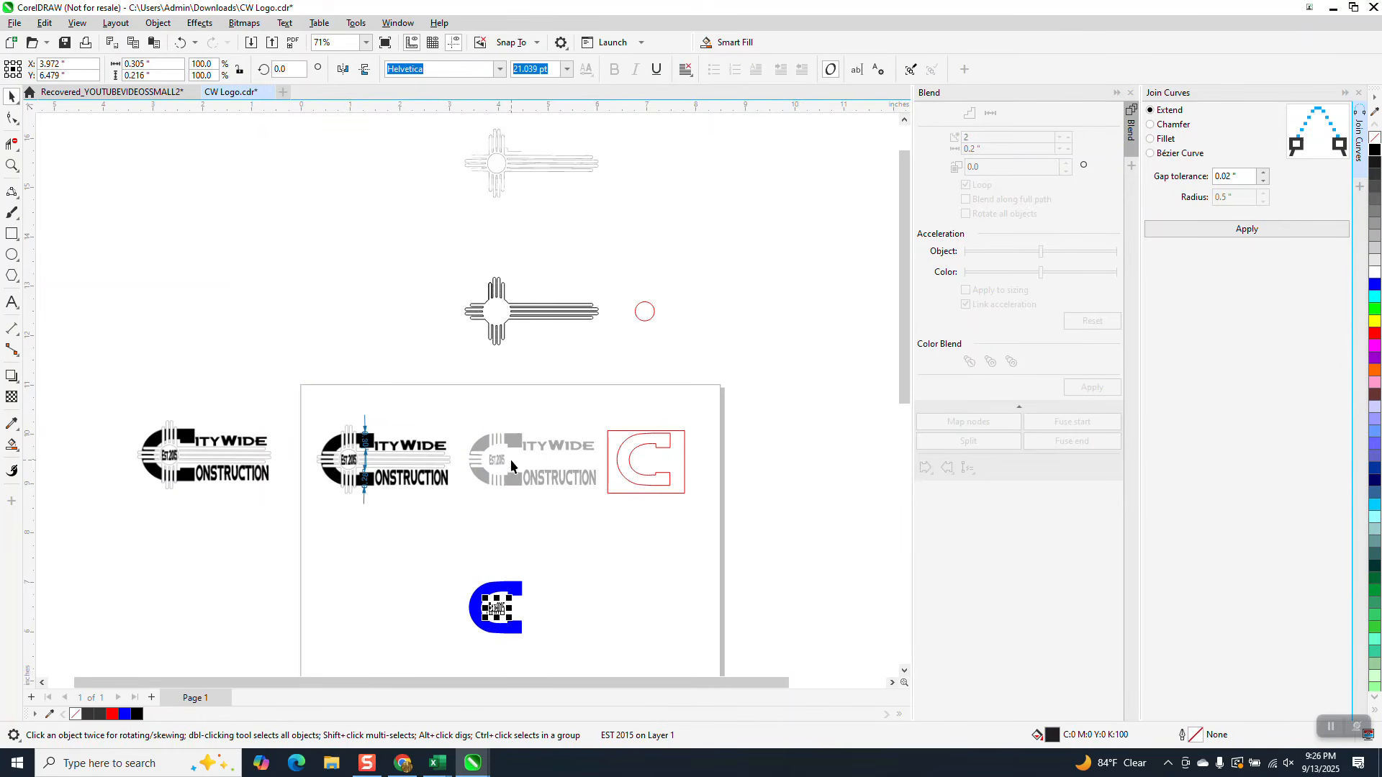
Step: Move the two black-outlined arm objects 6 inches down onto the blue C and EST 2015 text
{"action": "left_click_drag", "start_coordinate": [443, 252], "coordinate": [628, 385]}
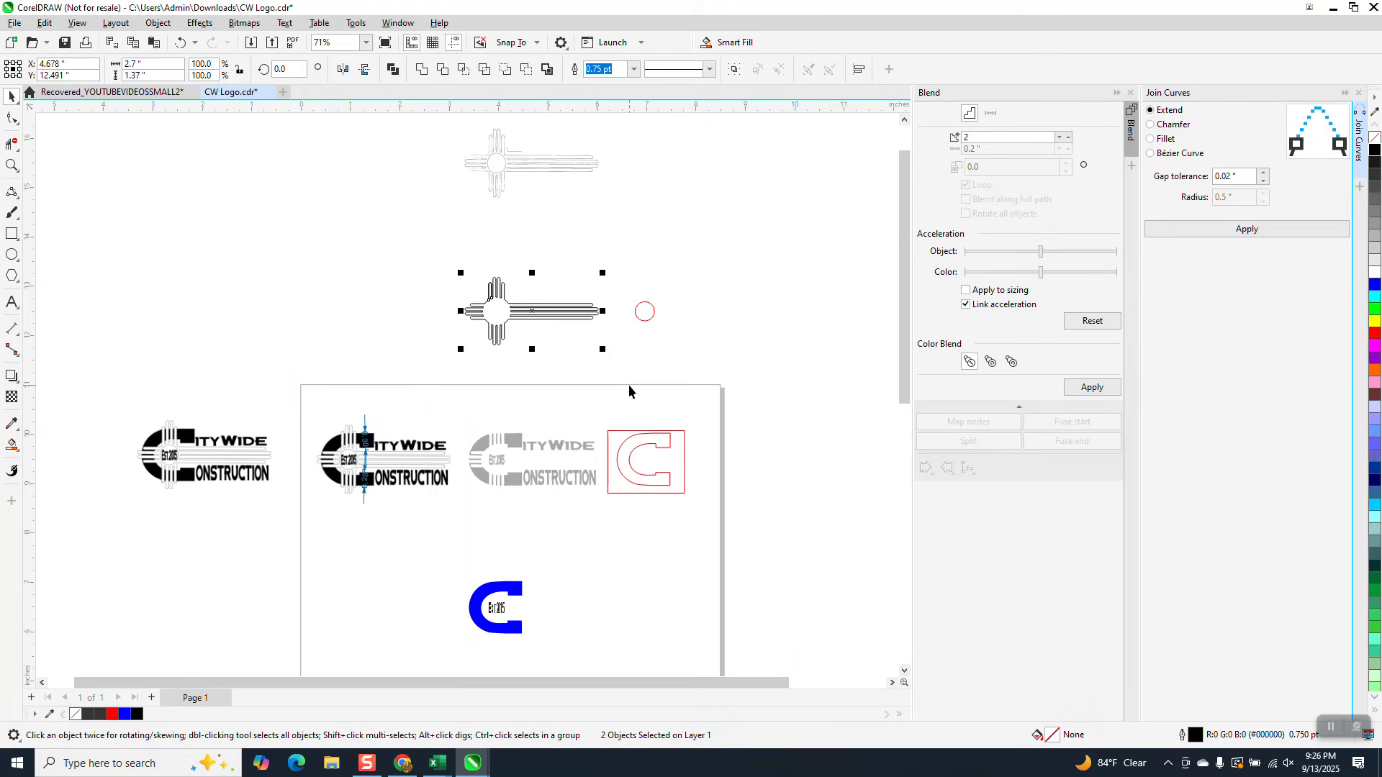
{"action": "key", "text": "Down"}
{"action": "key", "text": "Down"}
{"action": "key", "text": "Down"}
{"action": "key", "text": "Down"}
{"action": "key", "text": "Down"}
{"action": "key", "text": "Down"}
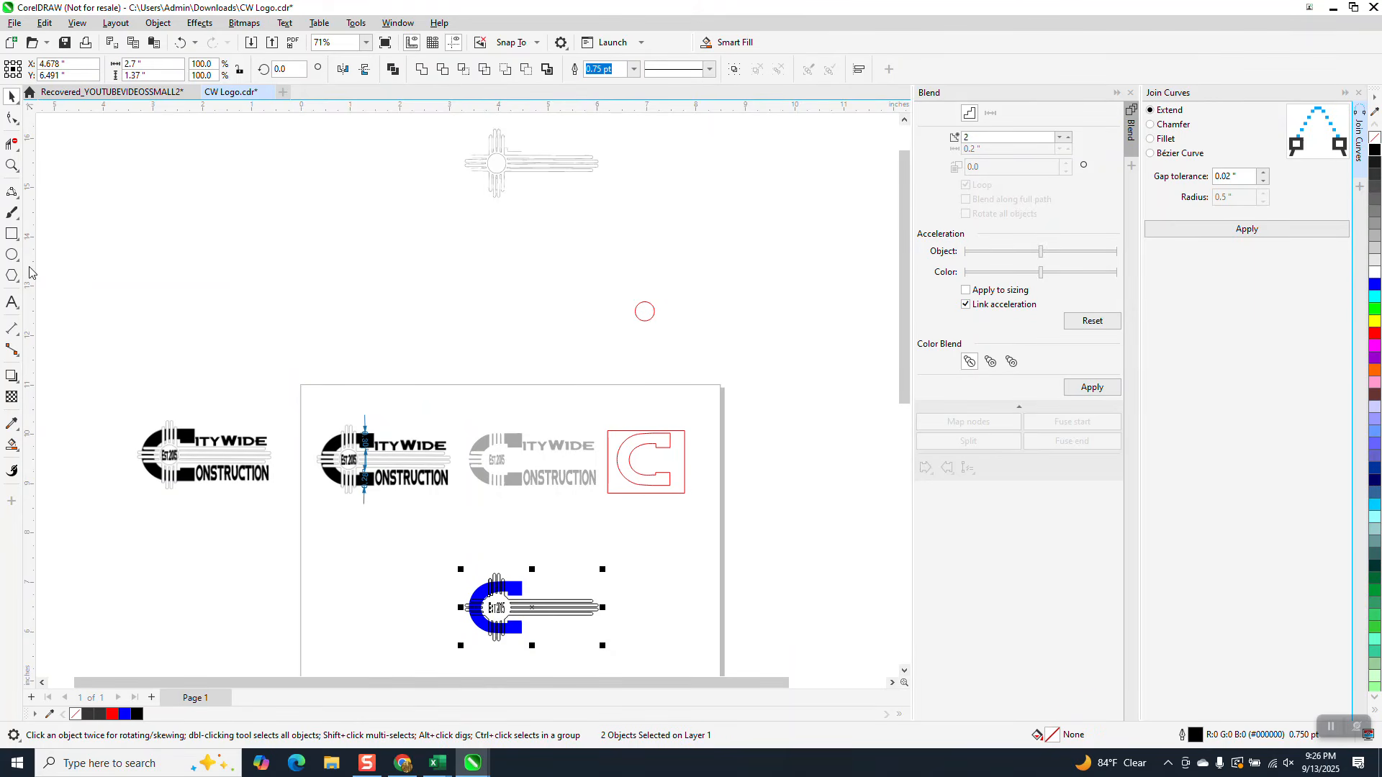
Step: Compare the assembled C, arms and EST 2015 text with the scanned logo's center circle and arm joints
{"action": "left_click", "coordinate": [11, 165]}
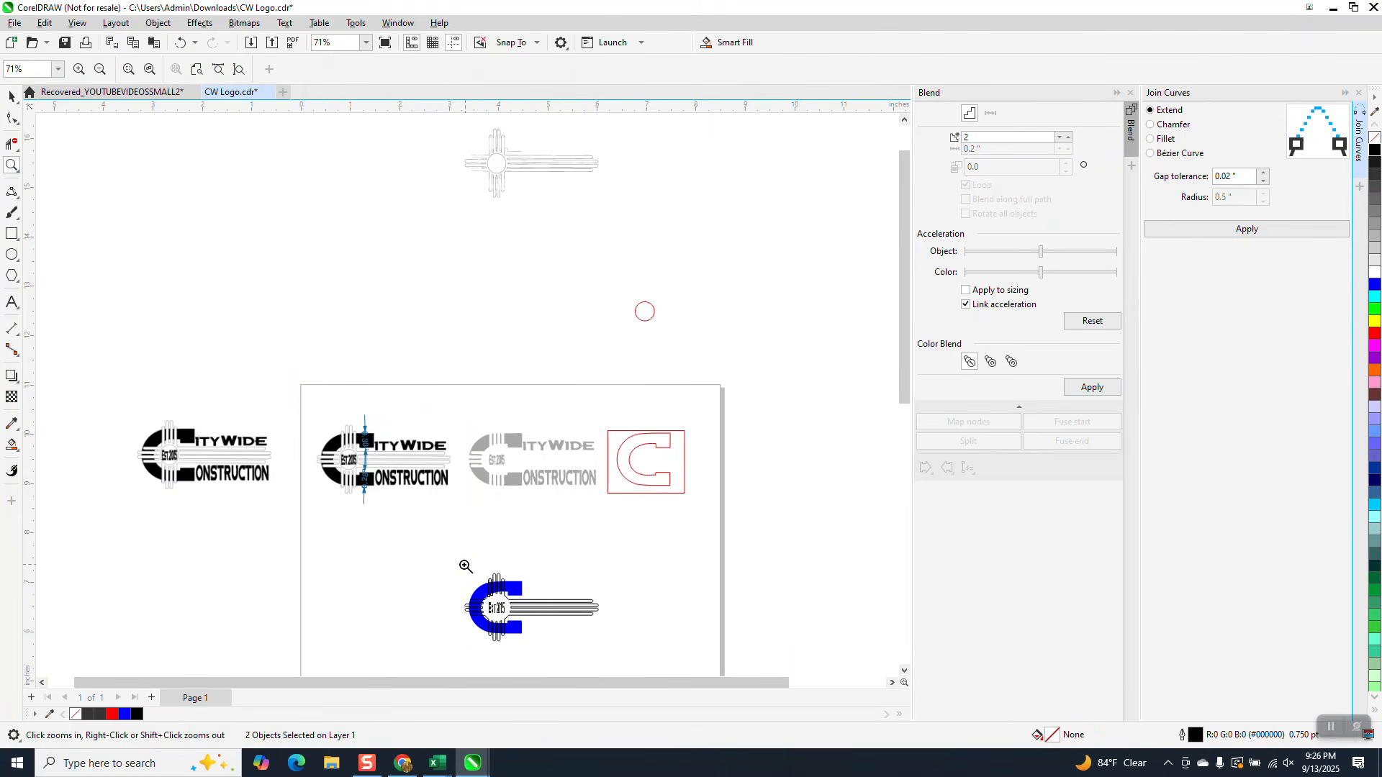
{"action": "left_click_drag", "start_coordinate": [466, 566], "coordinate": [557, 637]}
{"action": "scroll", "coordinate": [326, 434], "scroll_direction": "down", "scroll_amount": 2}
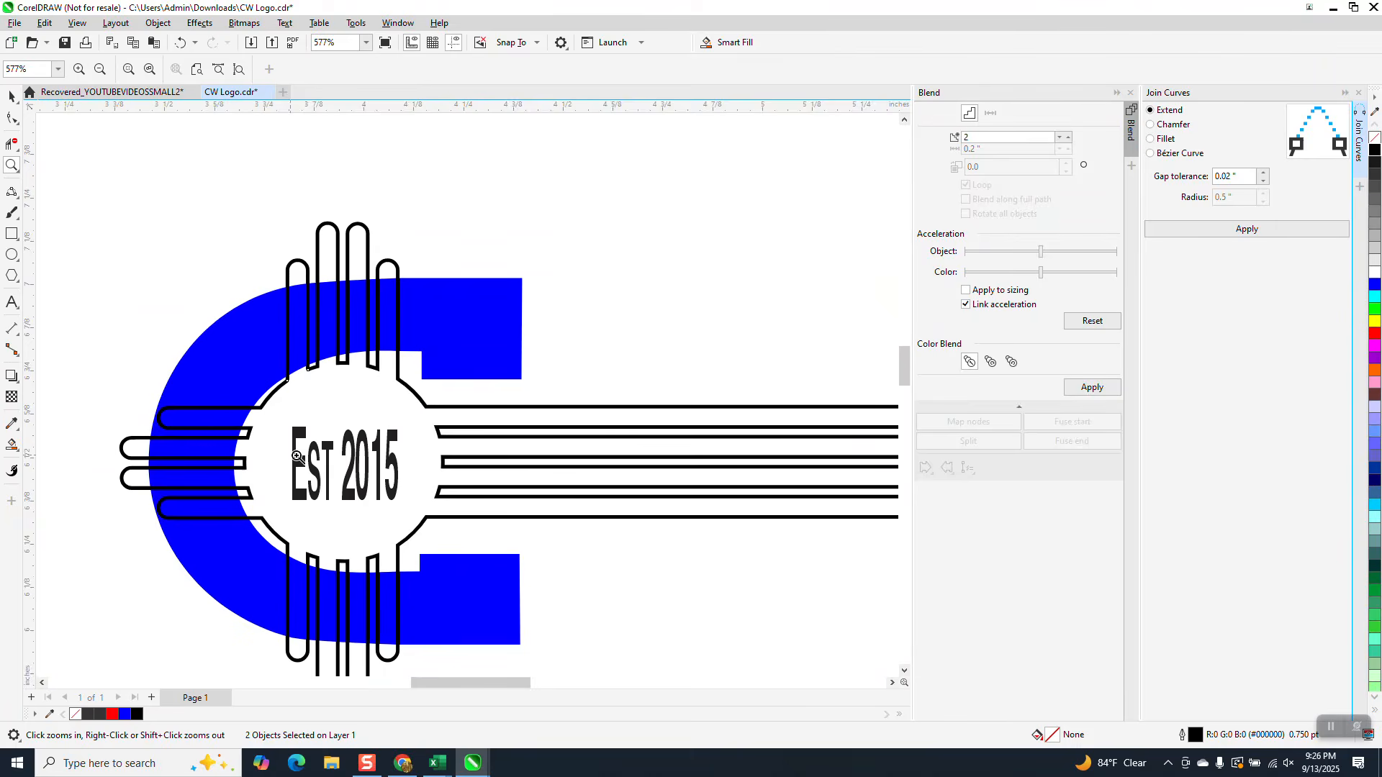
{"action": "scroll", "coordinate": [326, 434], "scroll_direction": "down", "scroll_amount": 4}
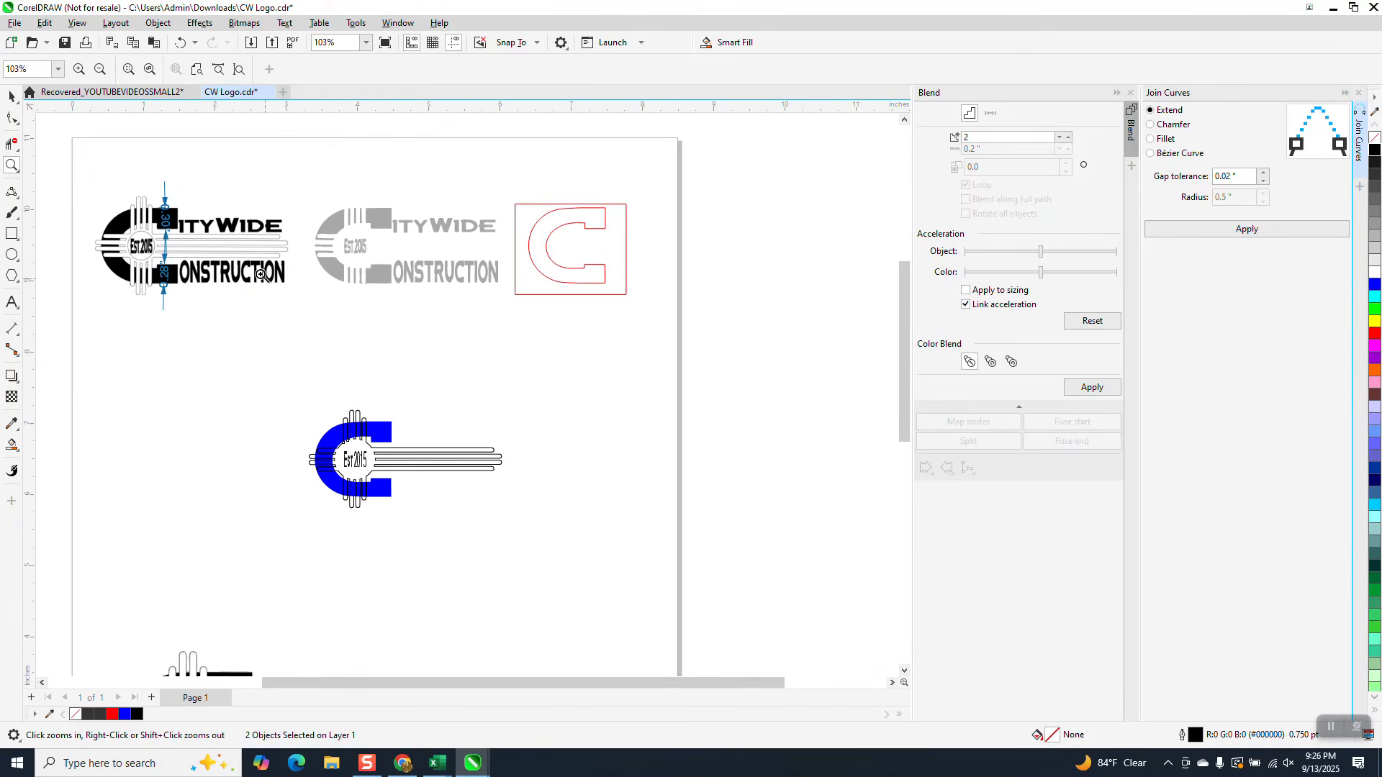
{"action": "scroll", "coordinate": [208, 257], "scroll_direction": "down", "scroll_amount": 1}
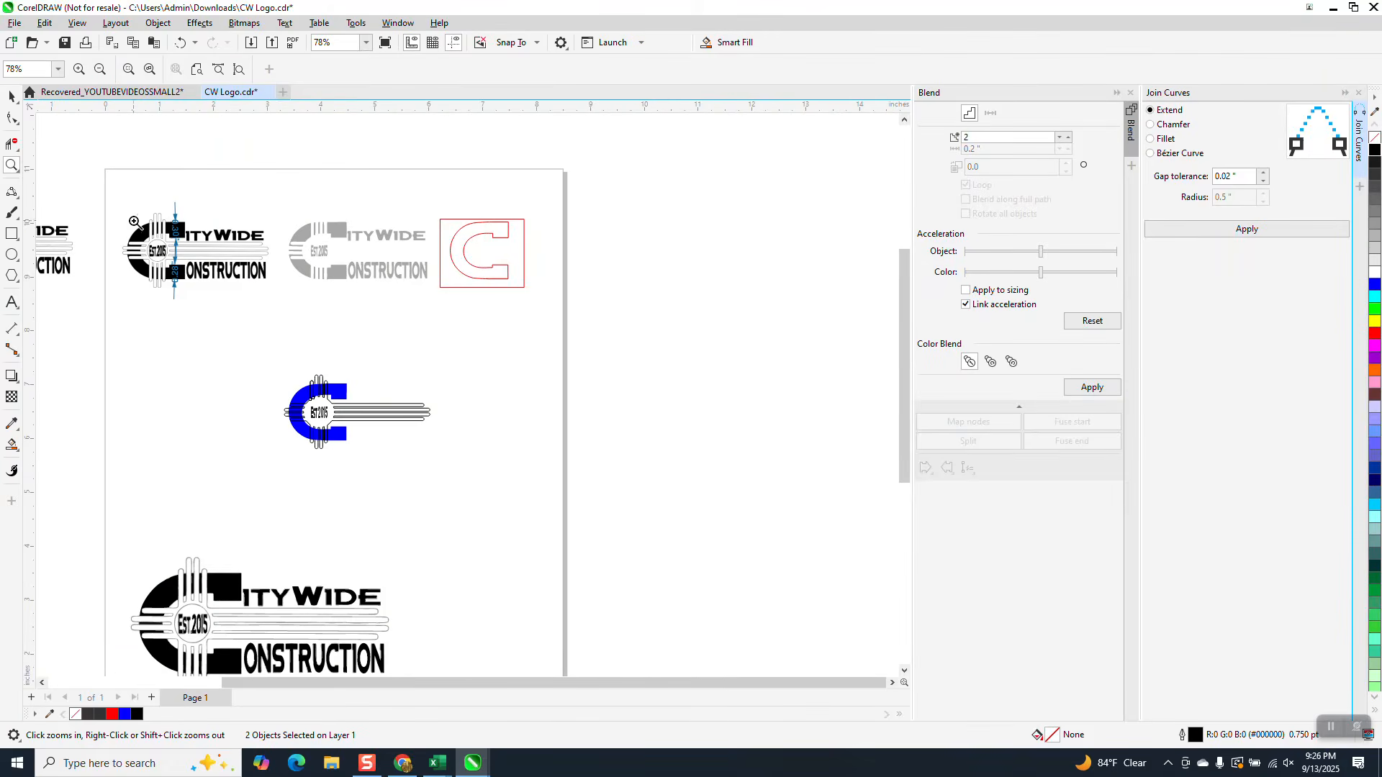
{"action": "left_click_drag", "start_coordinate": [135, 222], "coordinate": [201, 271]}
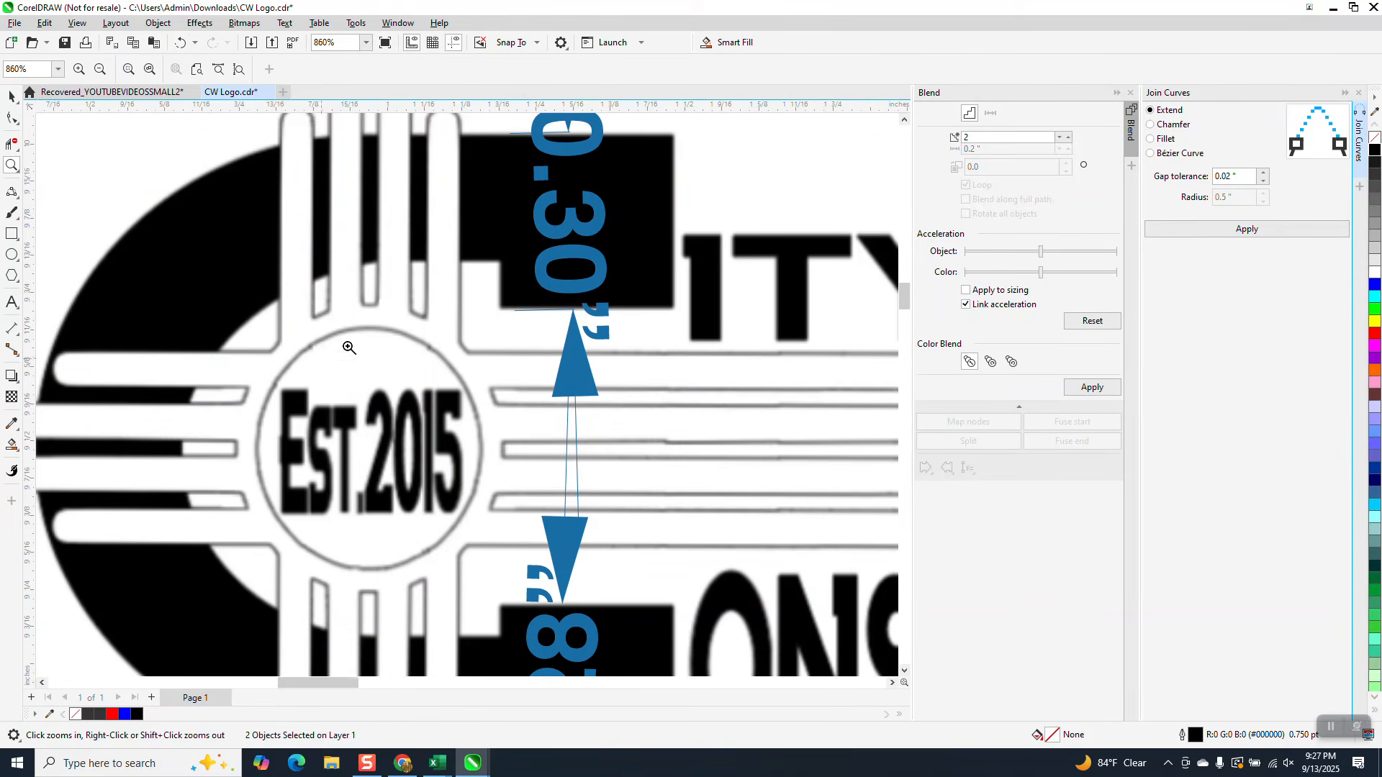
{"action": "scroll", "coordinate": [349, 349], "scroll_direction": "down", "scroll_amount": 6}
{"action": "scroll", "coordinate": [432, 405], "scroll_direction": "down", "scroll_amount": 1}
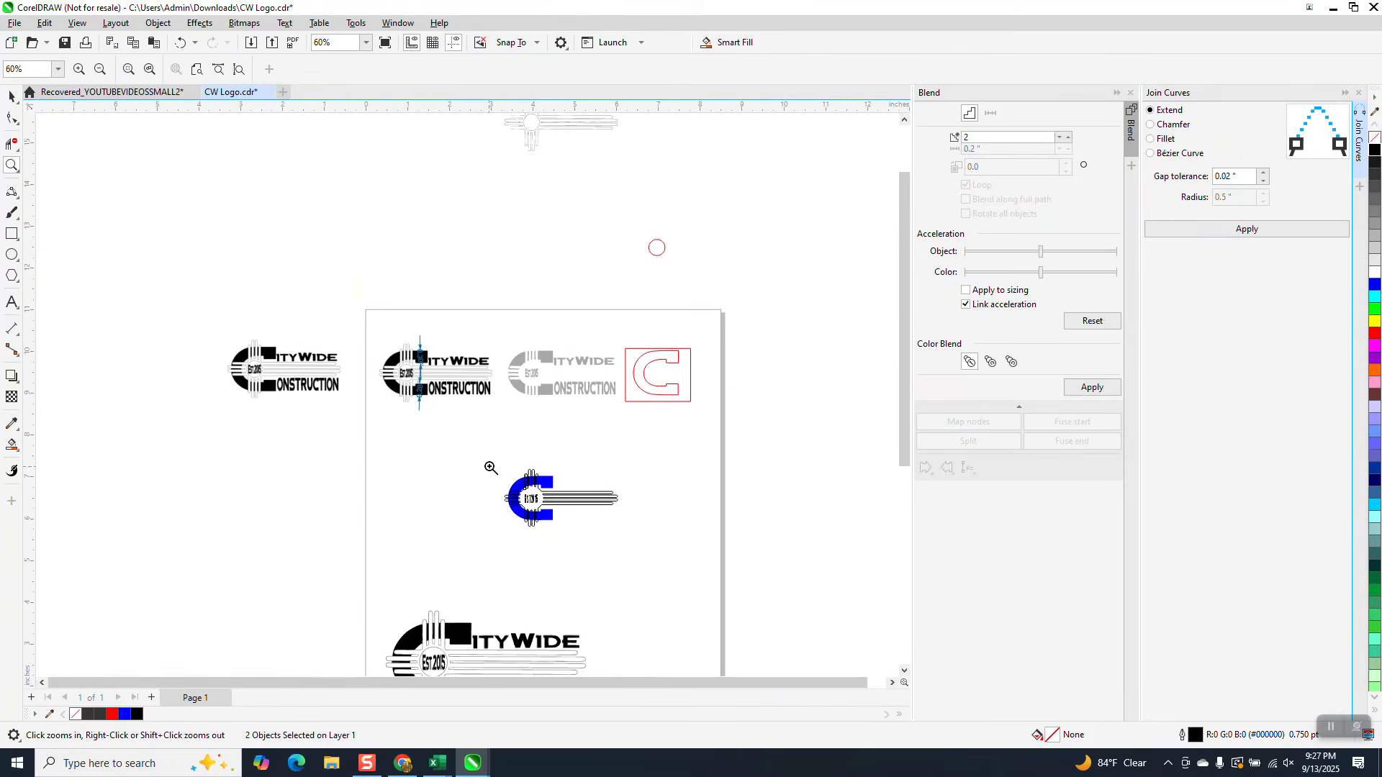
{"action": "left_click_drag", "start_coordinate": [489, 466], "coordinate": [628, 532]}
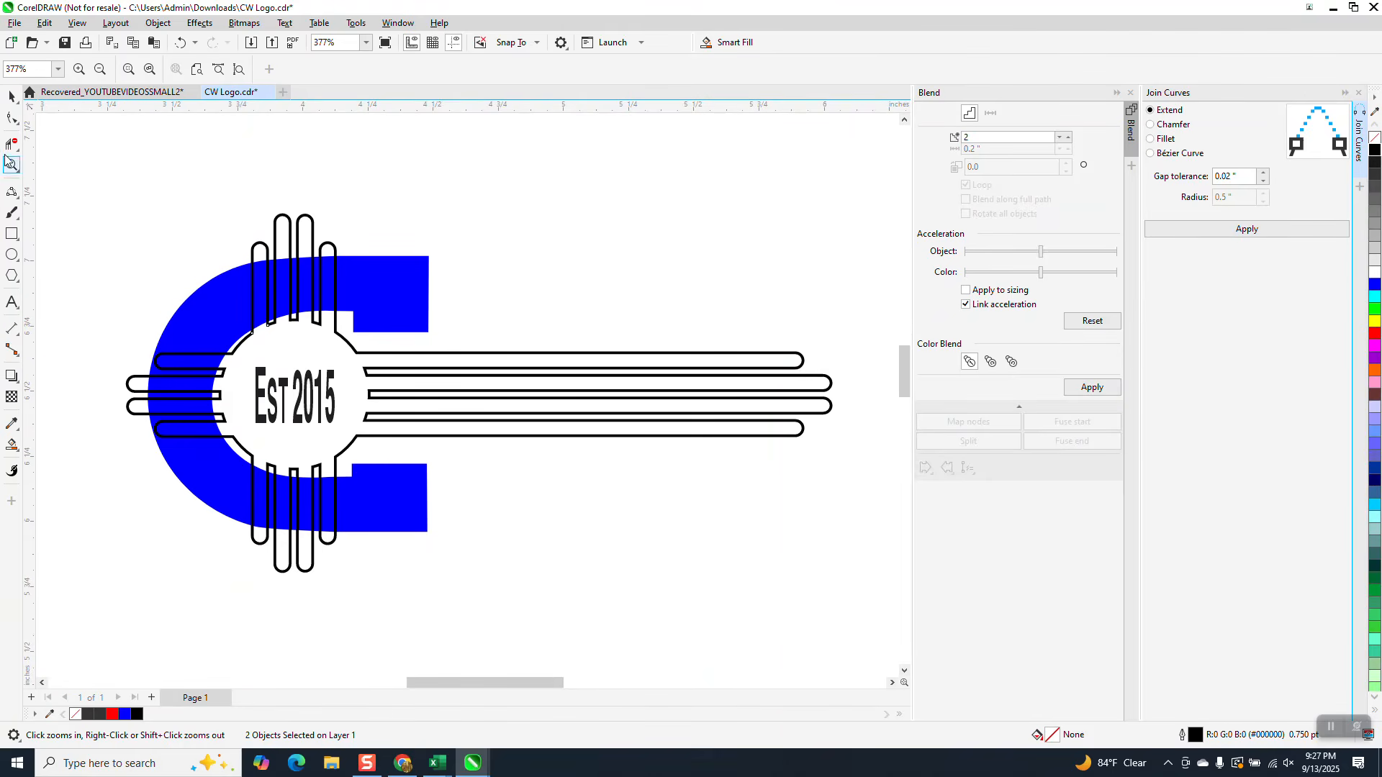
Step: Remove the blue C's fill and give the shape a black hairline outline
{"action": "left_click", "coordinate": [11, 96]}
{"action": "left_click", "coordinate": [391, 295]}
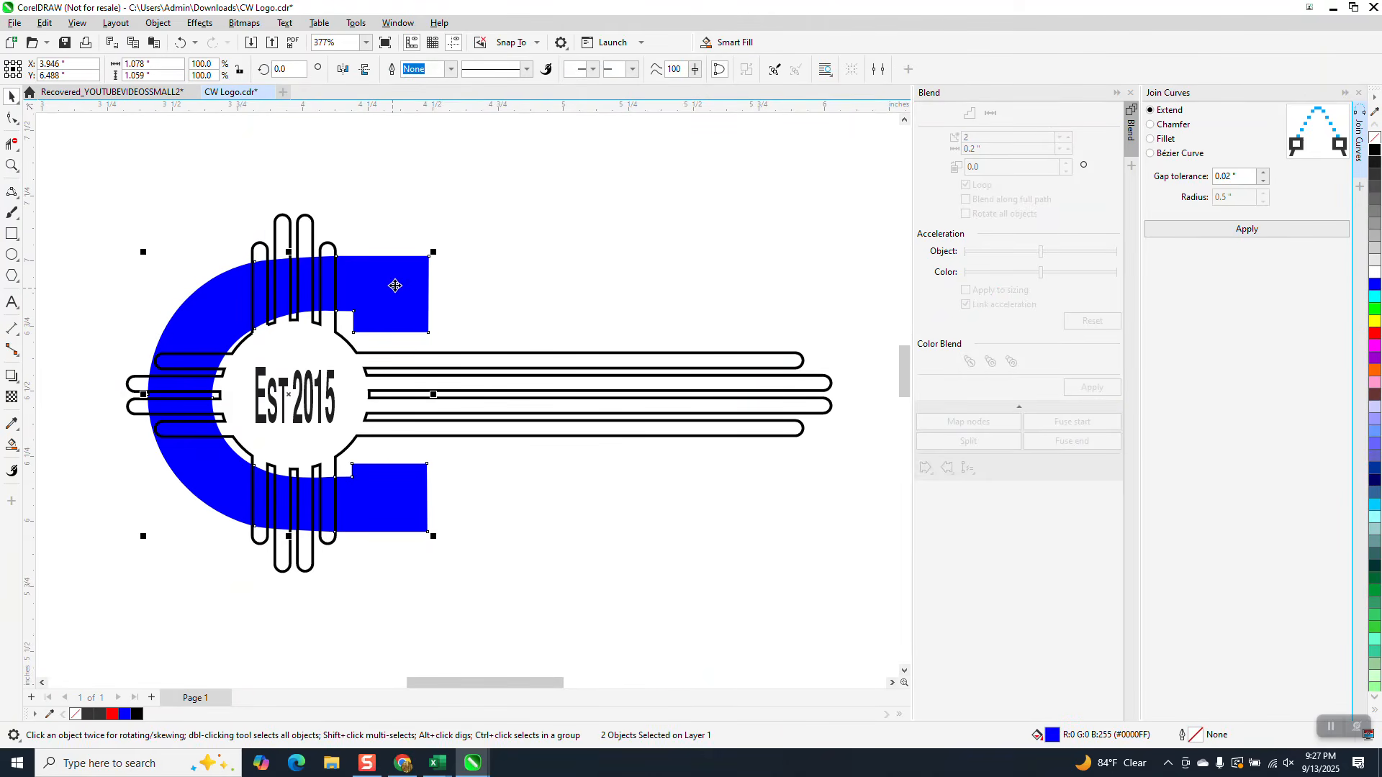
{"action": "left_click", "coordinate": [1374, 141]}
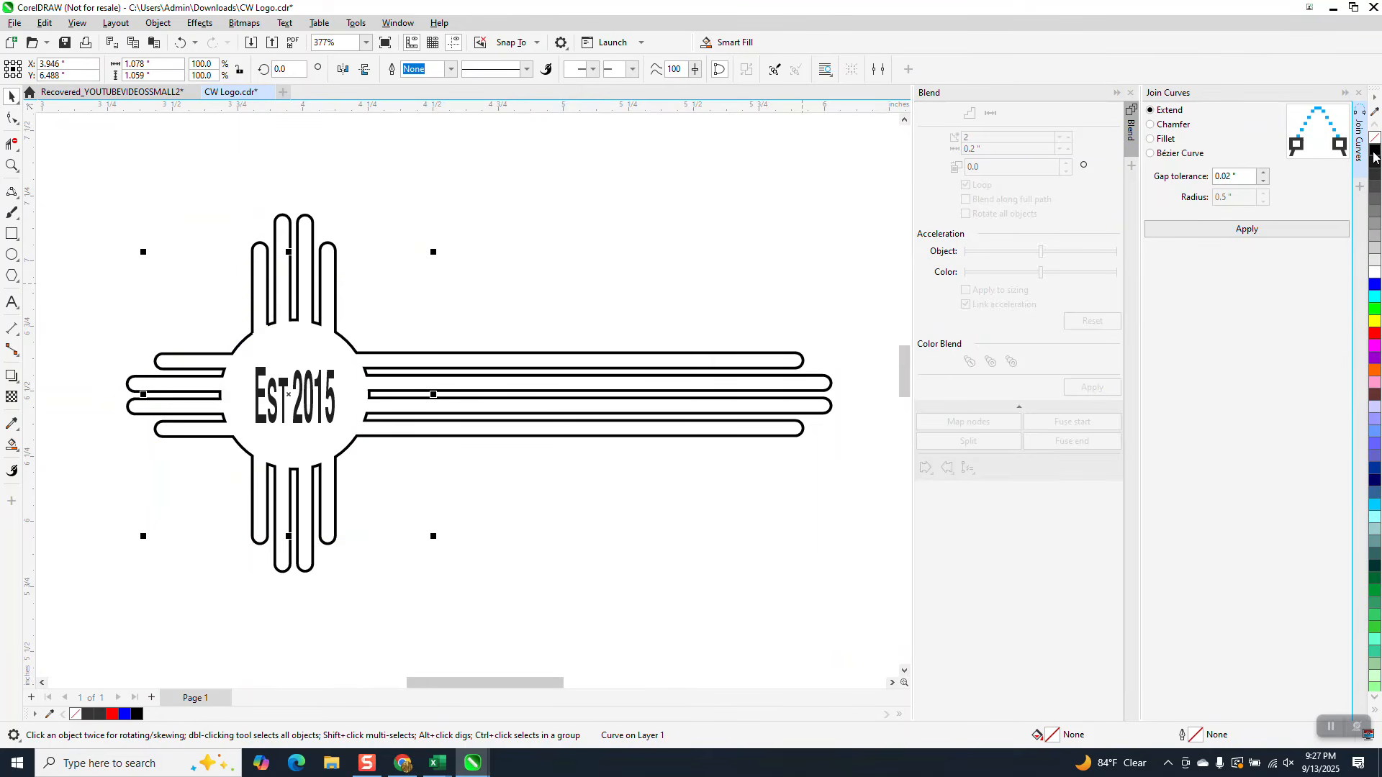
Step: Move the leftmost node of the C's inner curve slightly outward and delete the surplus nodes on the upper inner curve
{"action": "left_click", "coordinate": [11, 166]}
{"action": "left_click_drag", "start_coordinate": [115, 286], "coordinate": [533, 583]}
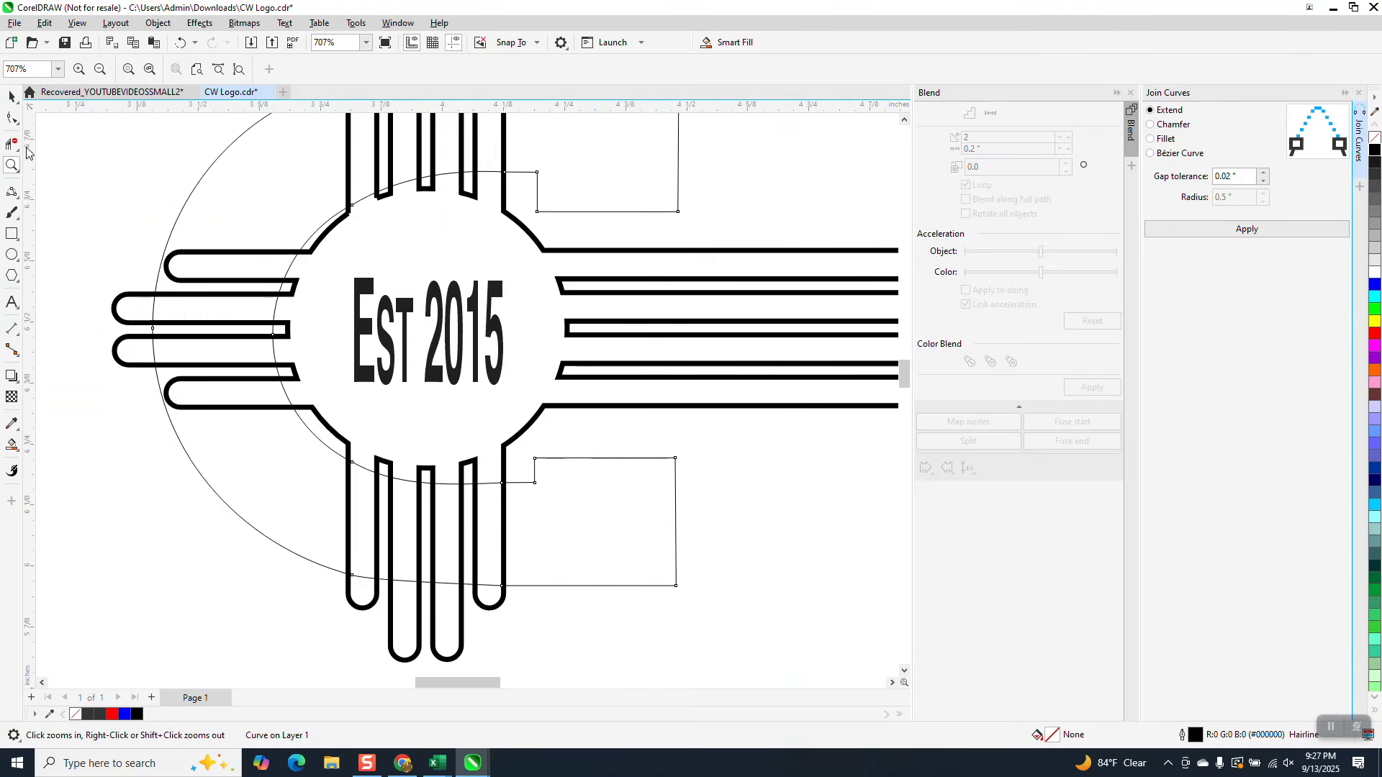
{"action": "left_click", "coordinate": [12, 119]}
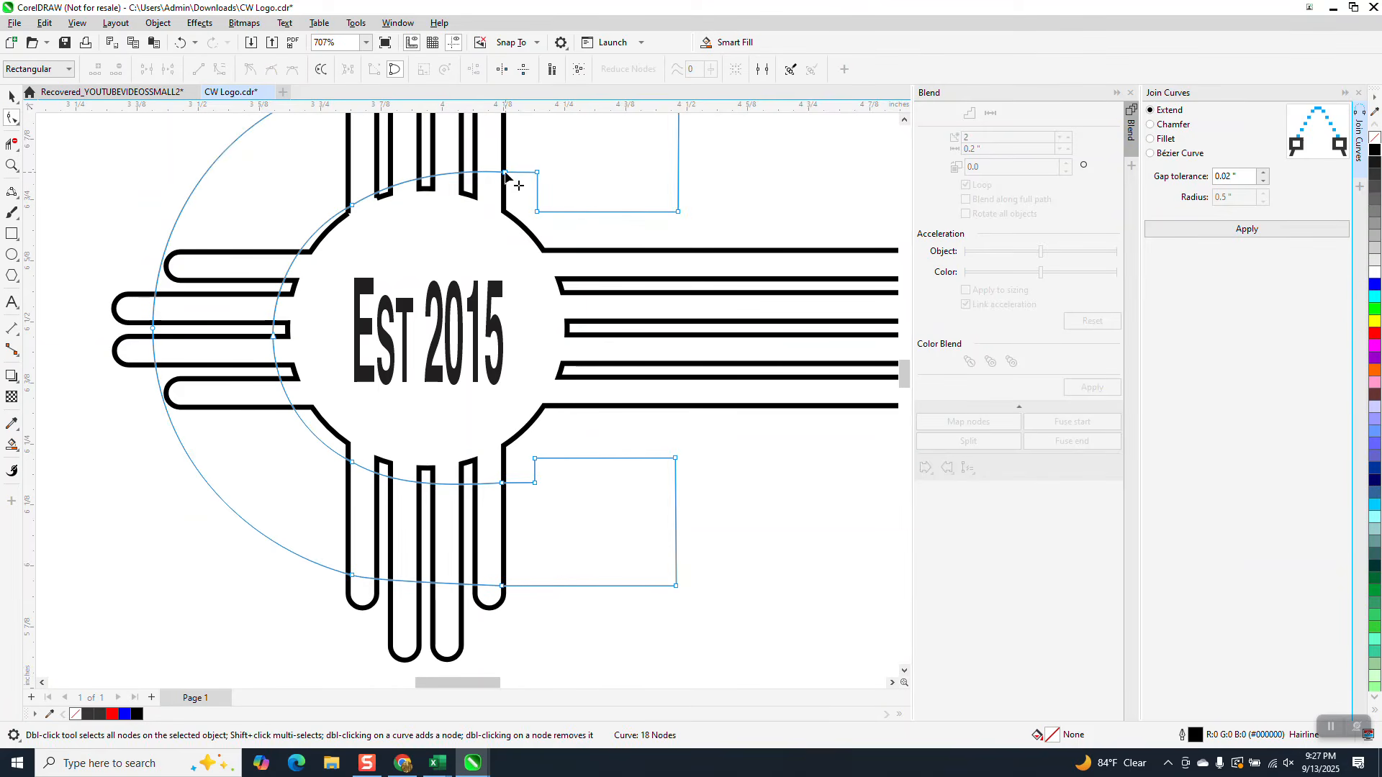
{"action": "left_click_drag", "start_coordinate": [274, 336], "coordinate": [260, 338]}
{"action": "left_click", "coordinate": [304, 231]}
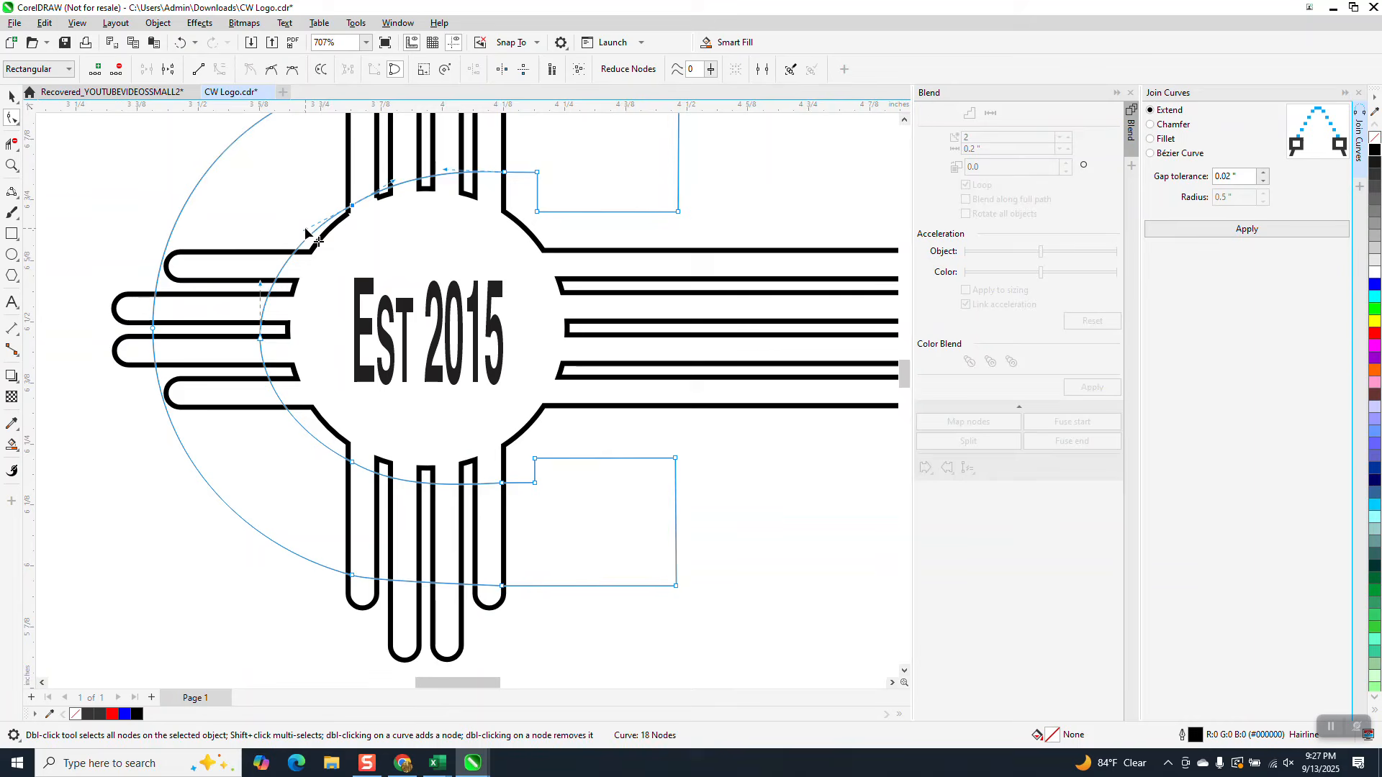
{"action": "double_click", "coordinate": [350, 207]}
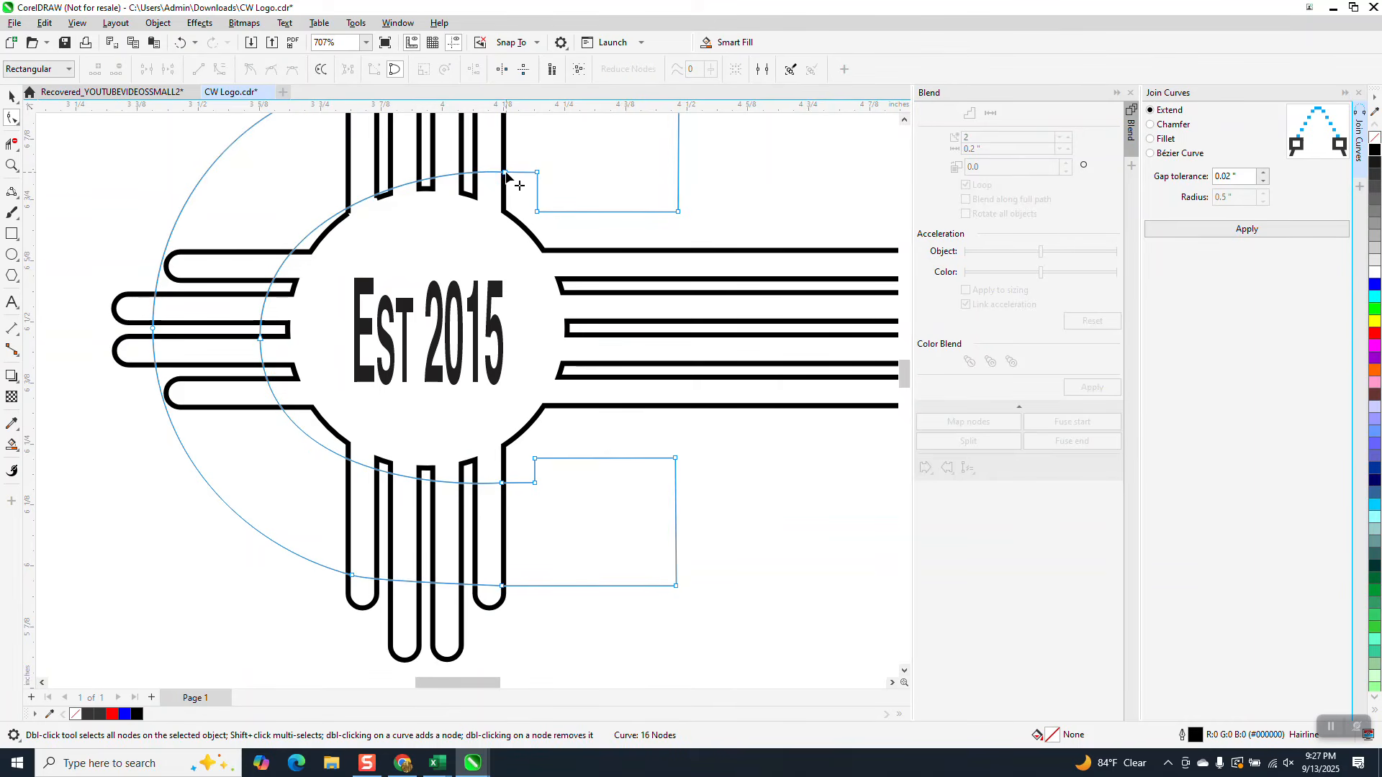
Step: Remove the extra nodes near the C's inner corners and adjust the curve handles to round the upper and lower inner curves
{"action": "left_click_drag", "start_coordinate": [505, 174], "coordinate": [370, 157]}
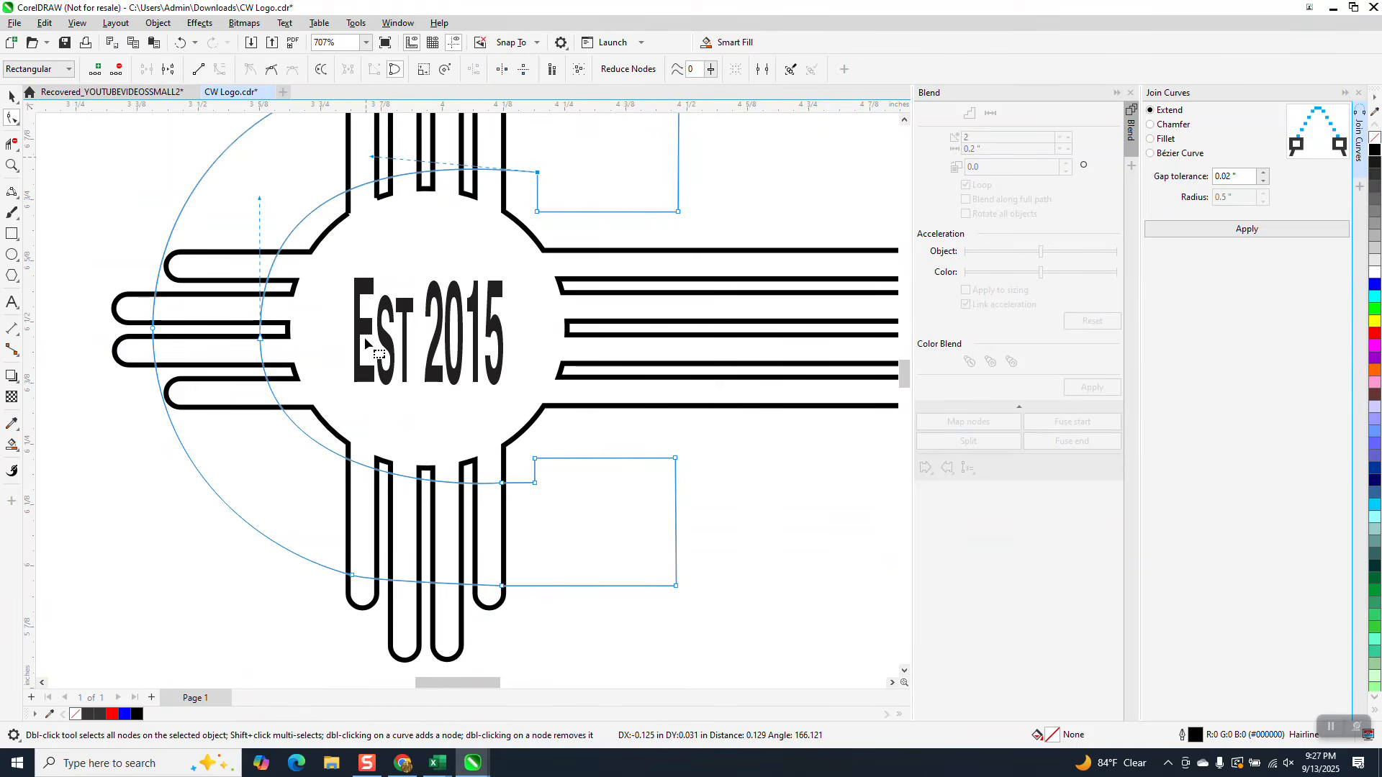
{"action": "left_click_drag", "start_coordinate": [535, 484], "coordinate": [426, 501]}
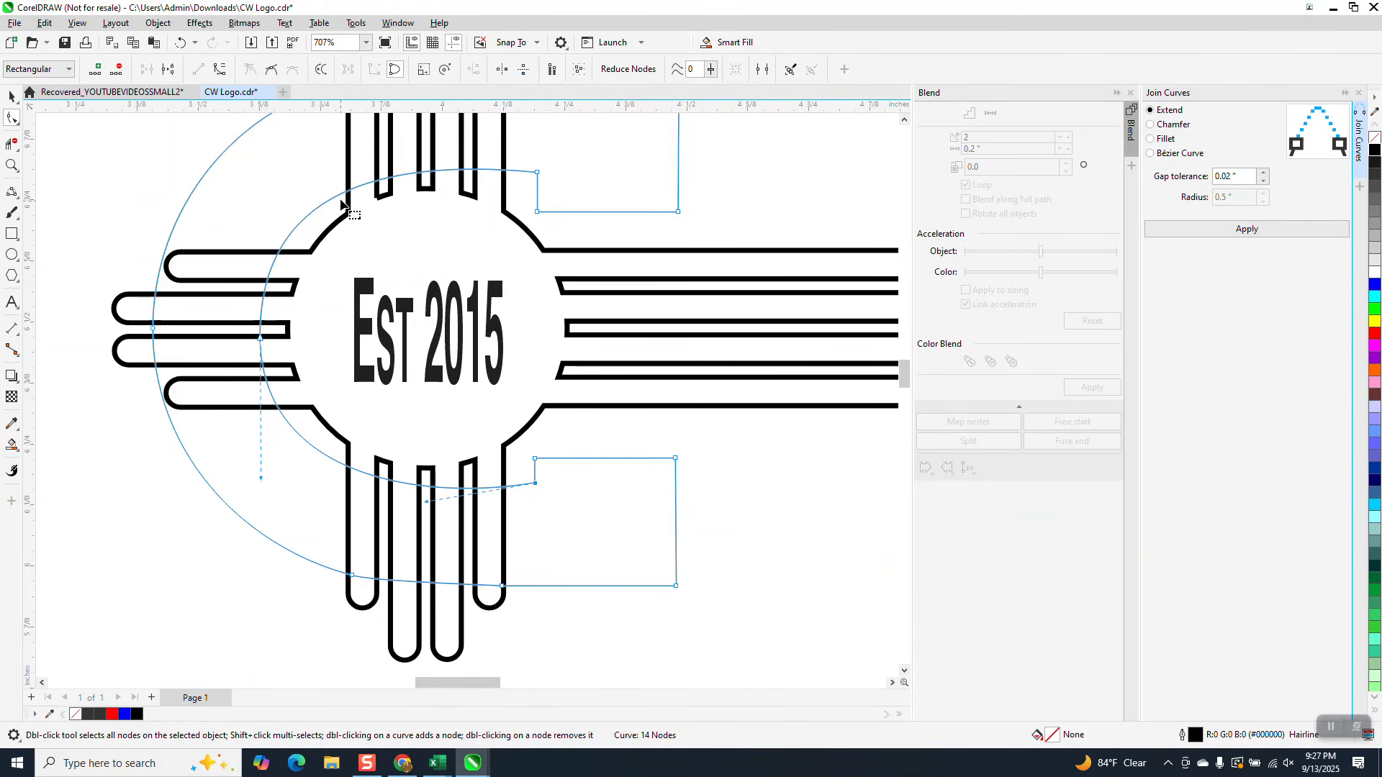
{"action": "left_click", "coordinate": [261, 337]}
{"action": "left_click_drag", "start_coordinate": [374, 155], "coordinate": [385, 157]}
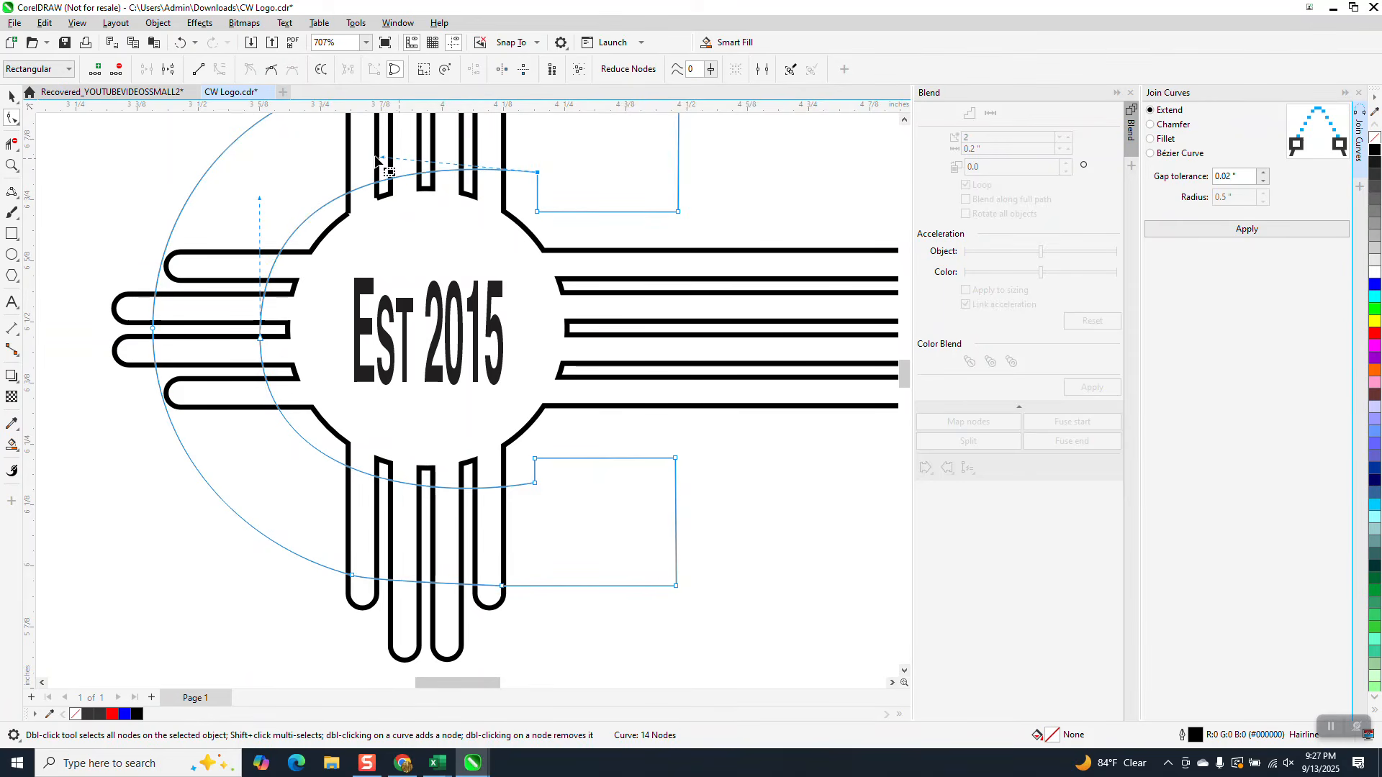
{"action": "mouse_move", "coordinate": [382, 157]}
{"action": "left_mouse_down"}
{"action": "mouse_move", "coordinate": [316, 155]}
{"action": "mouse_move", "coordinate": [358, 157]}
{"action": "mouse_move", "coordinate": [374, 137]}
{"action": "mouse_move", "coordinate": [370, 153]}
{"action": "left_mouse_up"}
{"action": "scroll", "coordinate": [364, 232], "scroll_direction": "down", "scroll_amount": 1}
{"action": "scroll", "coordinate": [363, 232], "scroll_direction": "down", "scroll_amount": 1}
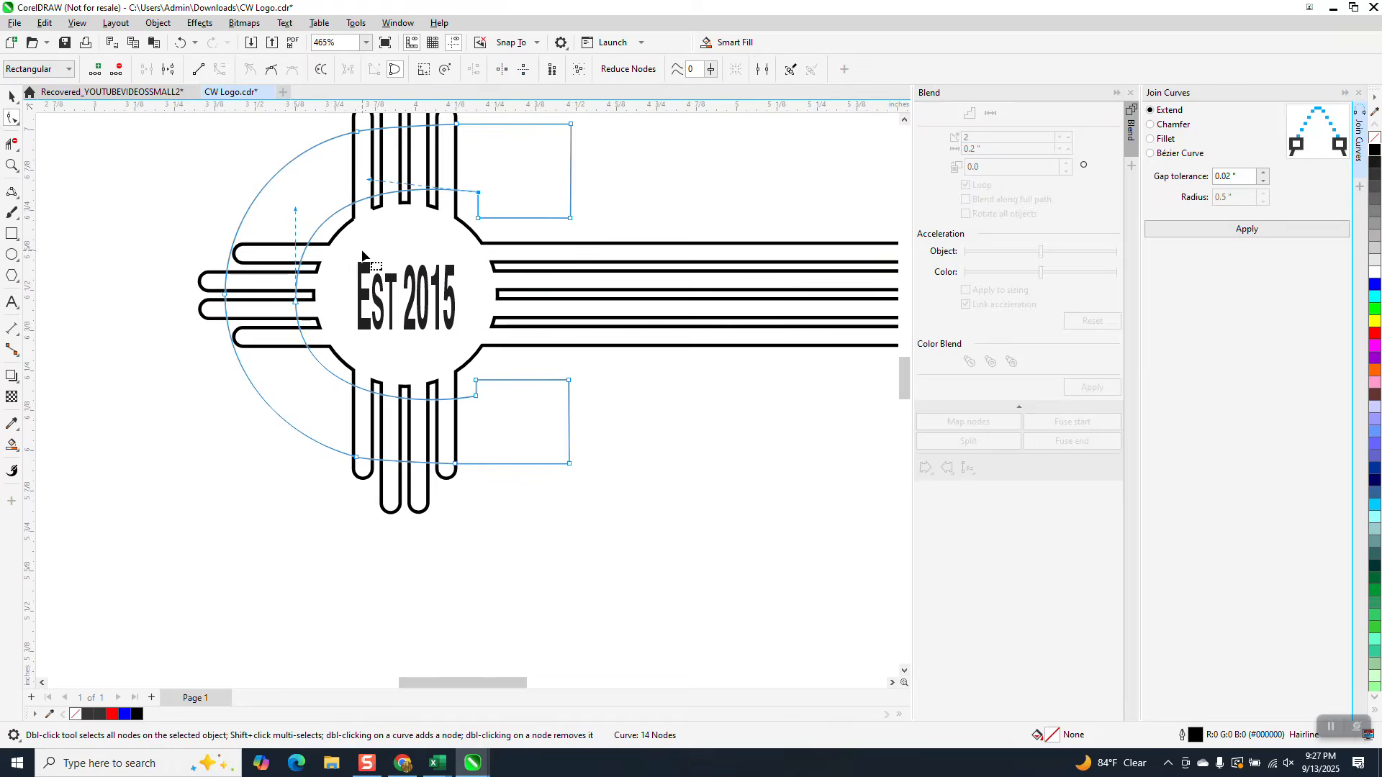
{"action": "scroll", "coordinate": [362, 253], "scroll_direction": "down", "scroll_amount": 2}
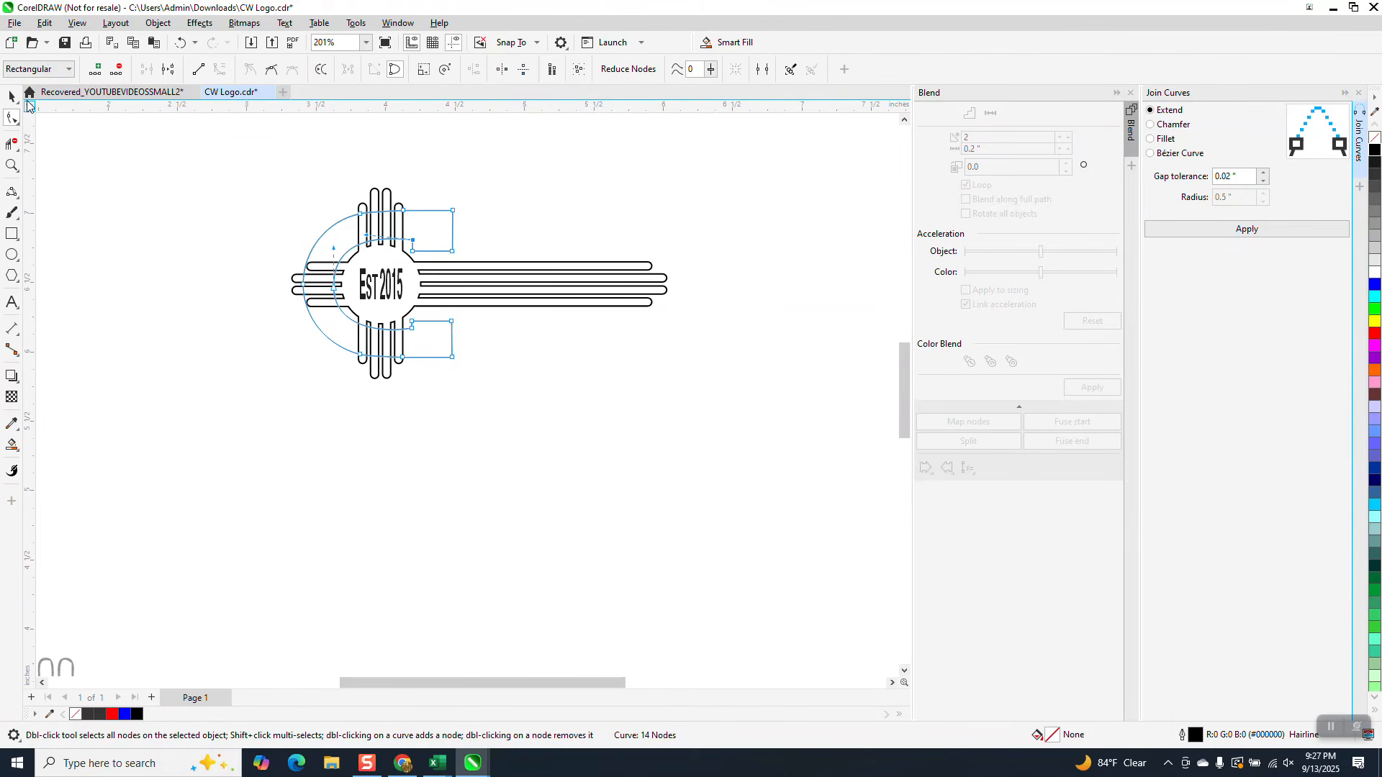
Step: Set Smart Fill to black with no outline and try to fill the C's upper end block
{"action": "left_click", "coordinate": [12, 95]}
{"action": "scroll", "coordinate": [378, 391], "scroll_direction": "down", "scroll_amount": 1}
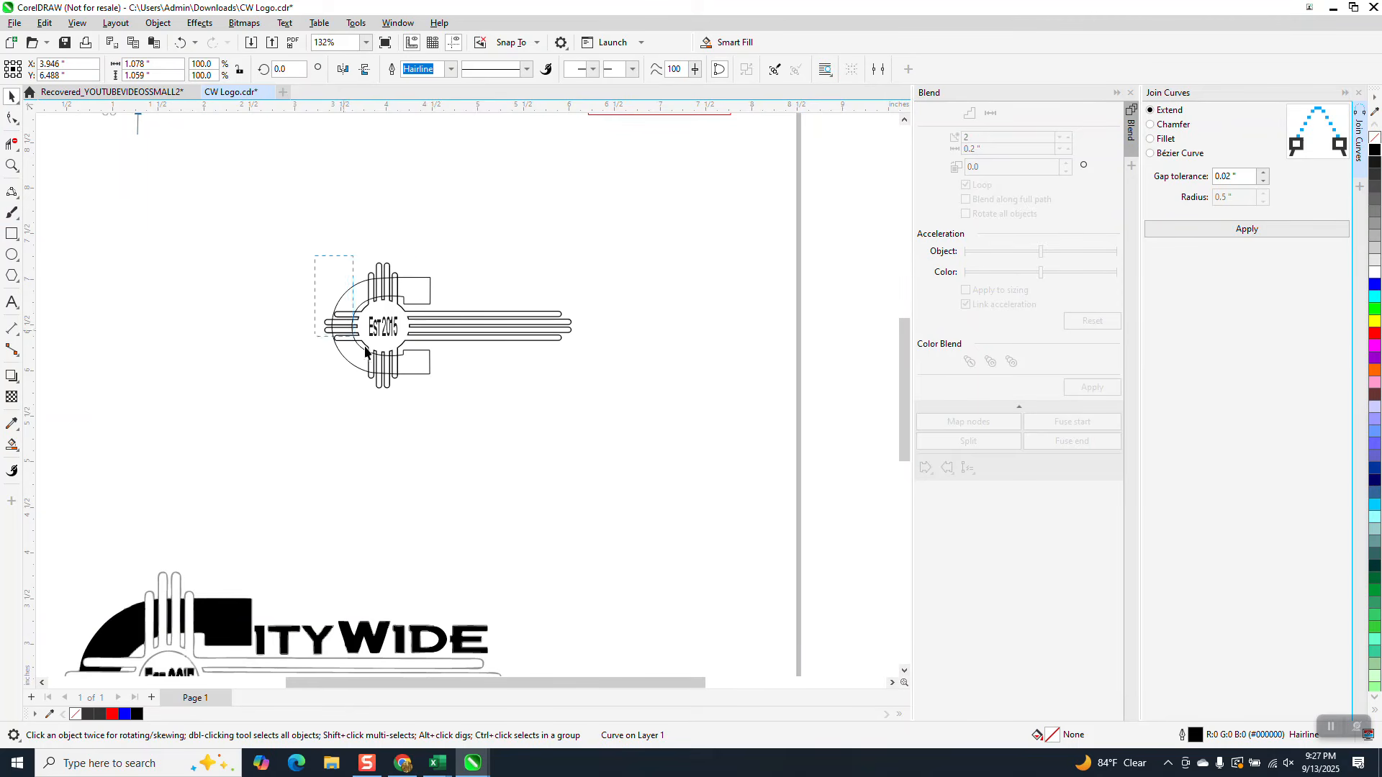
{"action": "left_click_drag", "start_coordinate": [365, 347], "coordinate": [547, 413]}
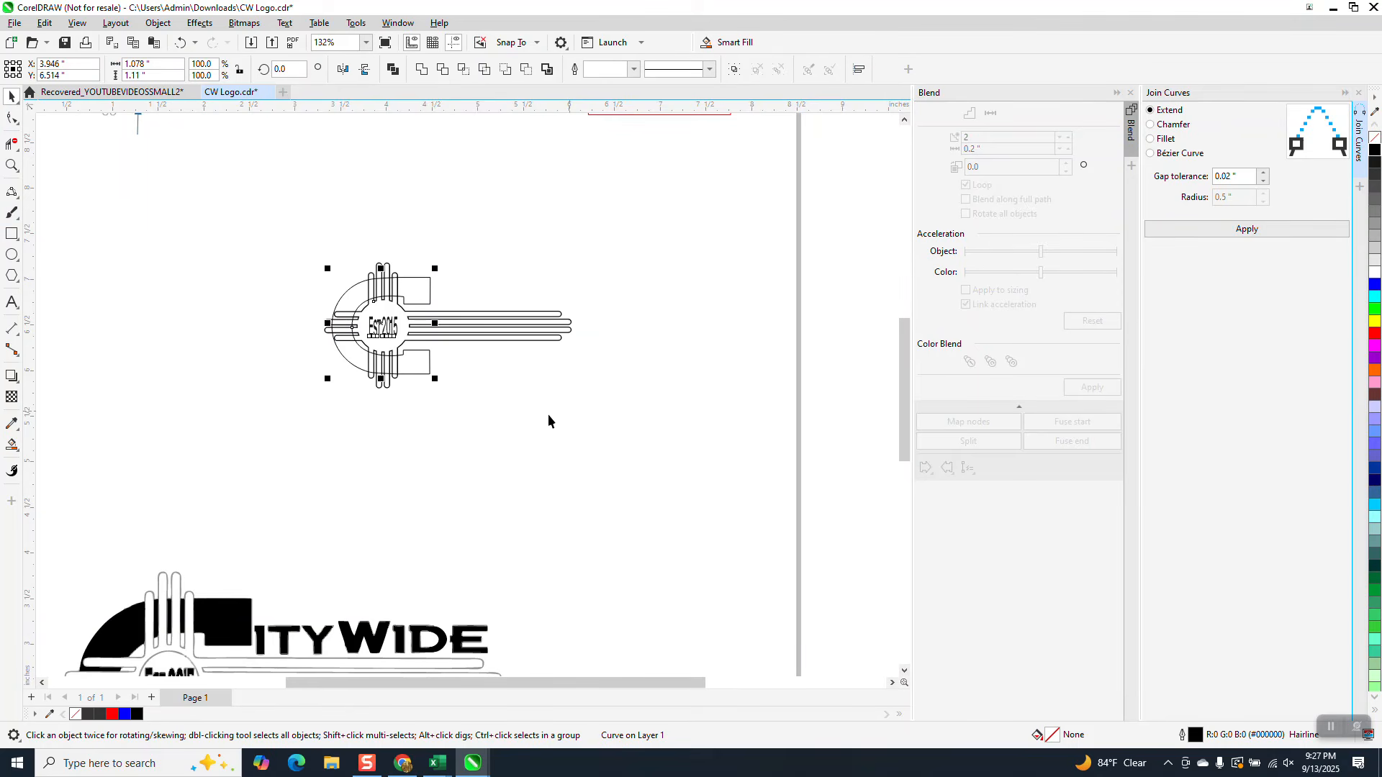
{"action": "left_click", "coordinate": [10, 167]}
{"action": "left_click_drag", "start_coordinate": [291, 228], "coordinate": [526, 425]}
{"action": "left_click", "coordinate": [14, 469]}
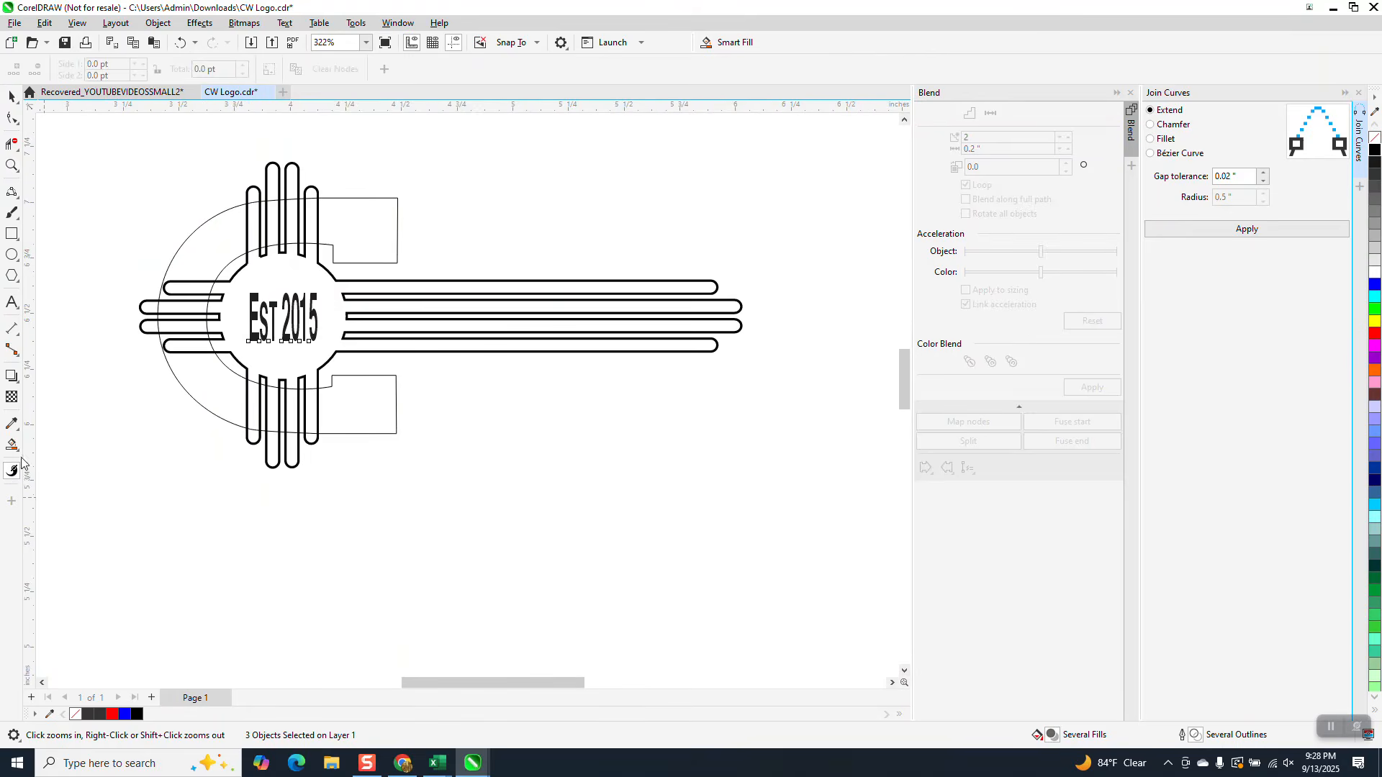
{"action": "left_click", "coordinate": [15, 447]}
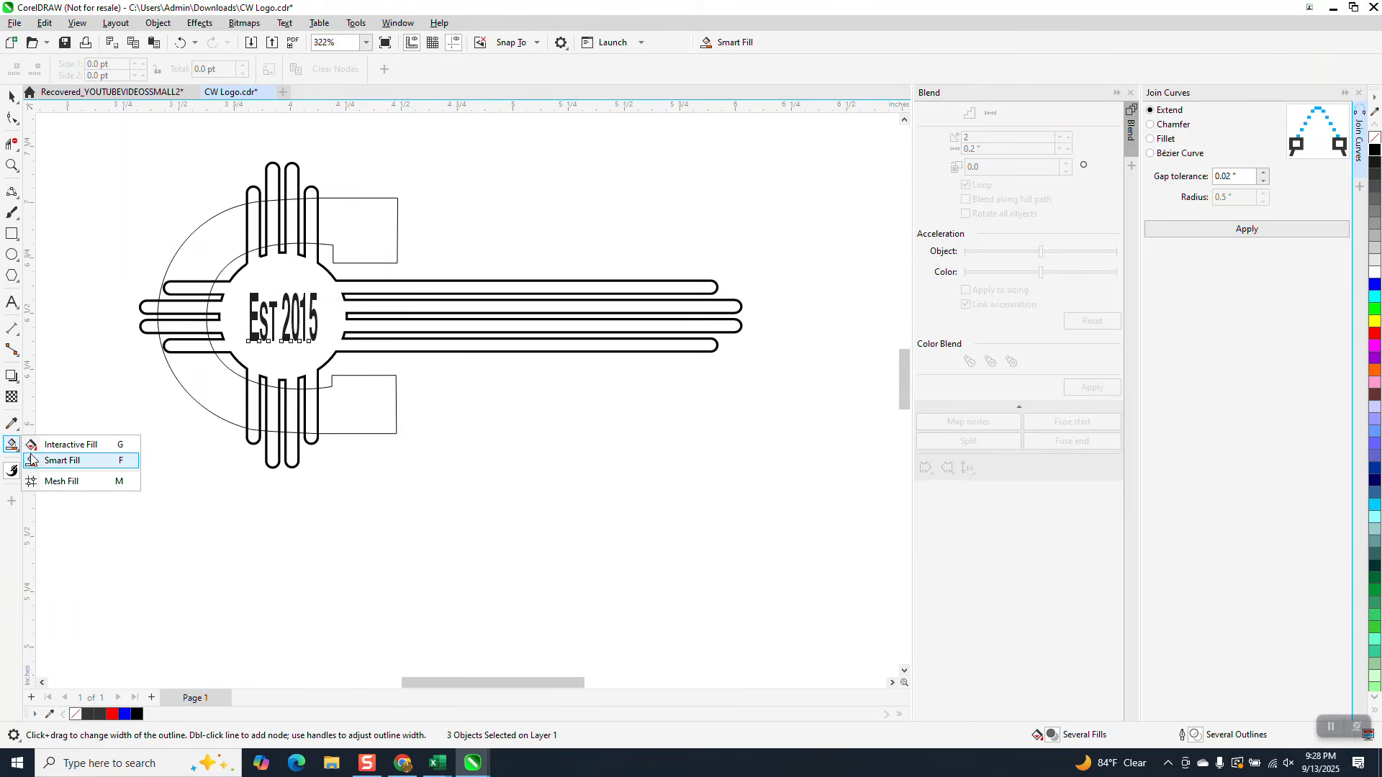
{"action": "left_click", "coordinate": [30, 459]}
{"action": "left_click", "coordinate": [164, 70]}
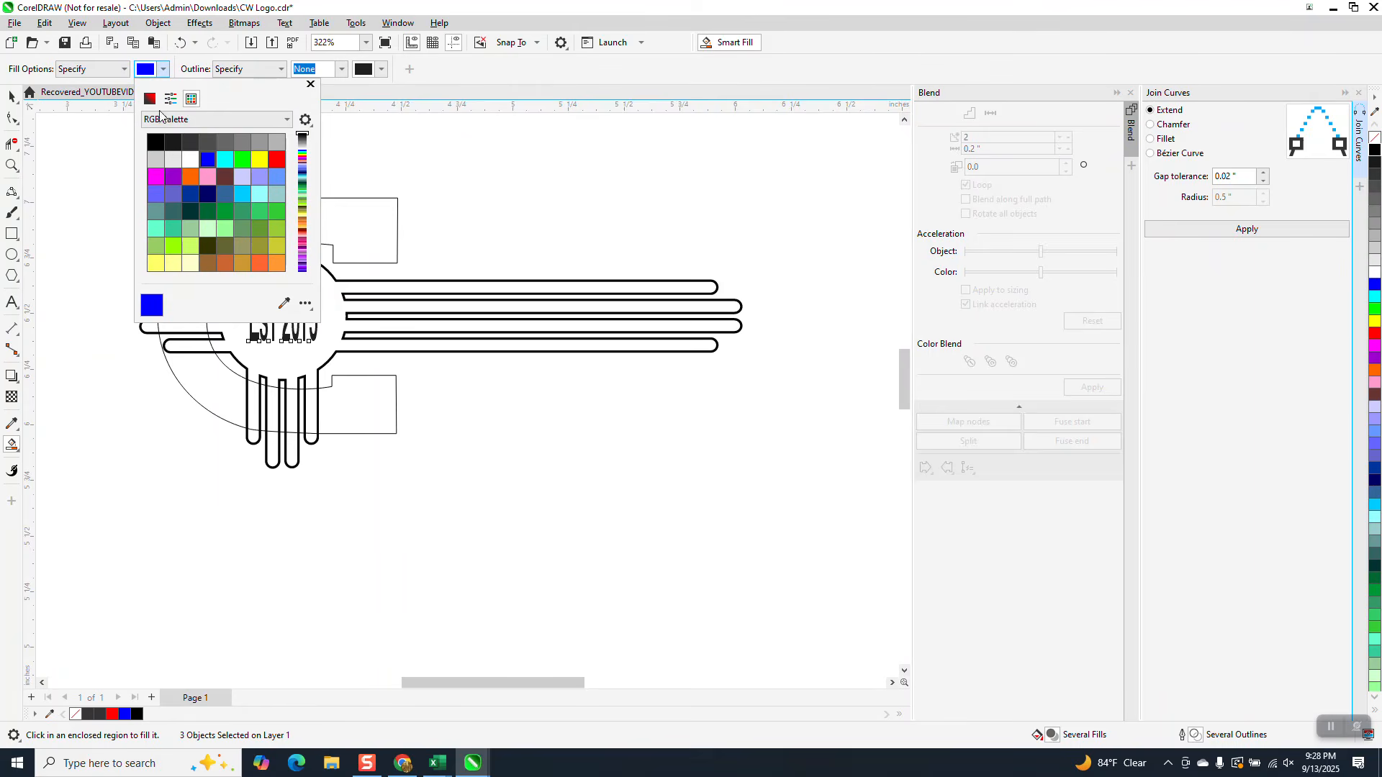
{"action": "left_click", "coordinate": [155, 142]}
{"action": "left_click", "coordinate": [360, 232]}
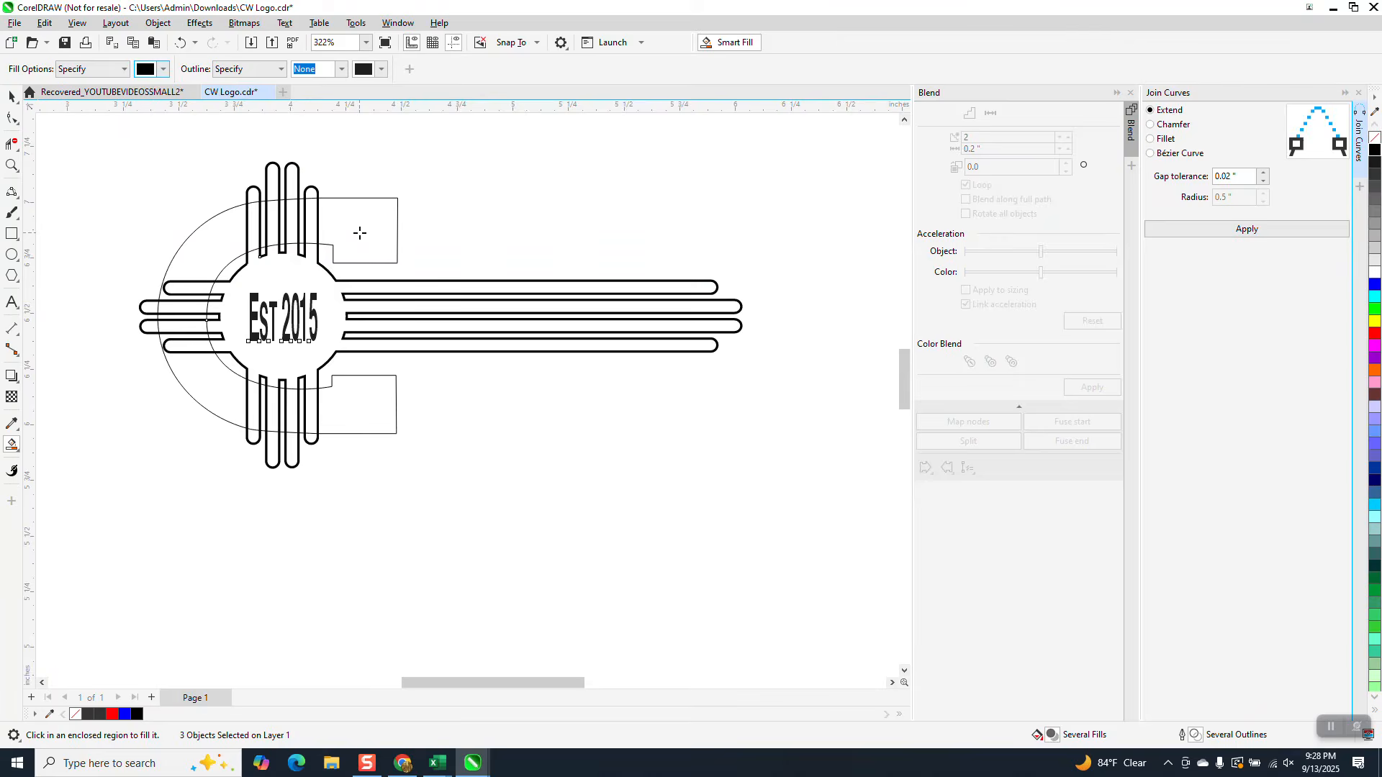
Step: Move the black-outlined arms, the EST 2015 text and the separate upper-left arm each 3 inches down, off the C
{"action": "scroll", "coordinate": [360, 232], "scroll_direction": "down", "scroll_amount": 2}
{"action": "left_click", "coordinate": [13, 97]}
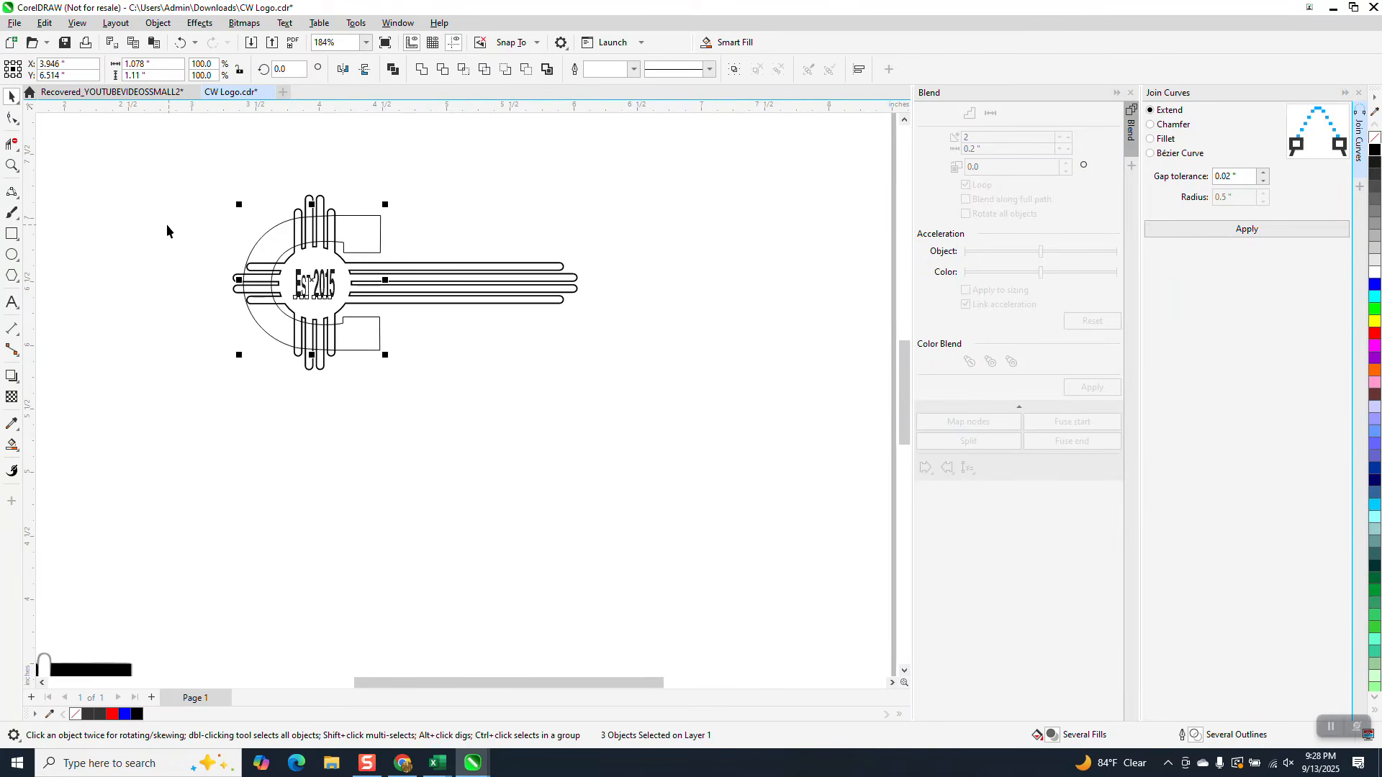
{"action": "left_click", "coordinate": [404, 266]}
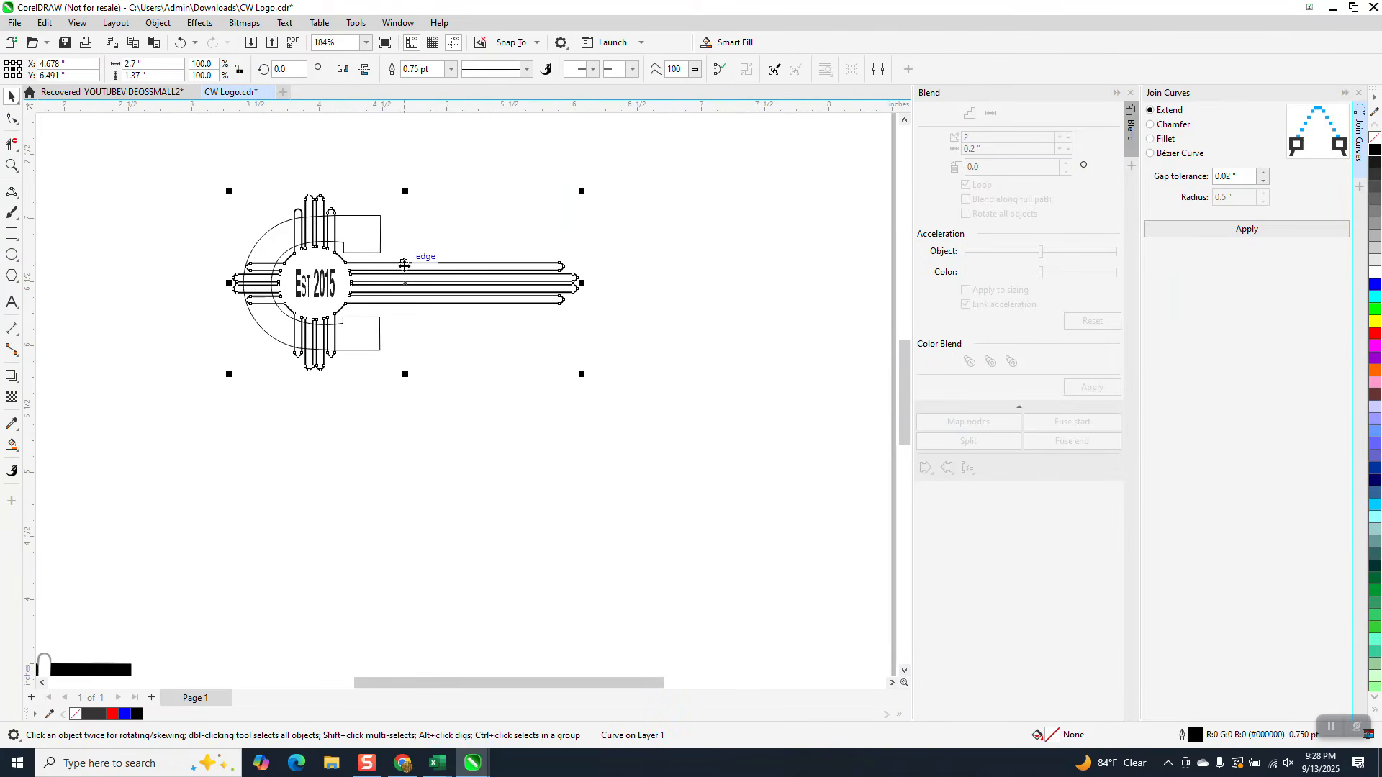
{"action": "key", "text": "Down"}
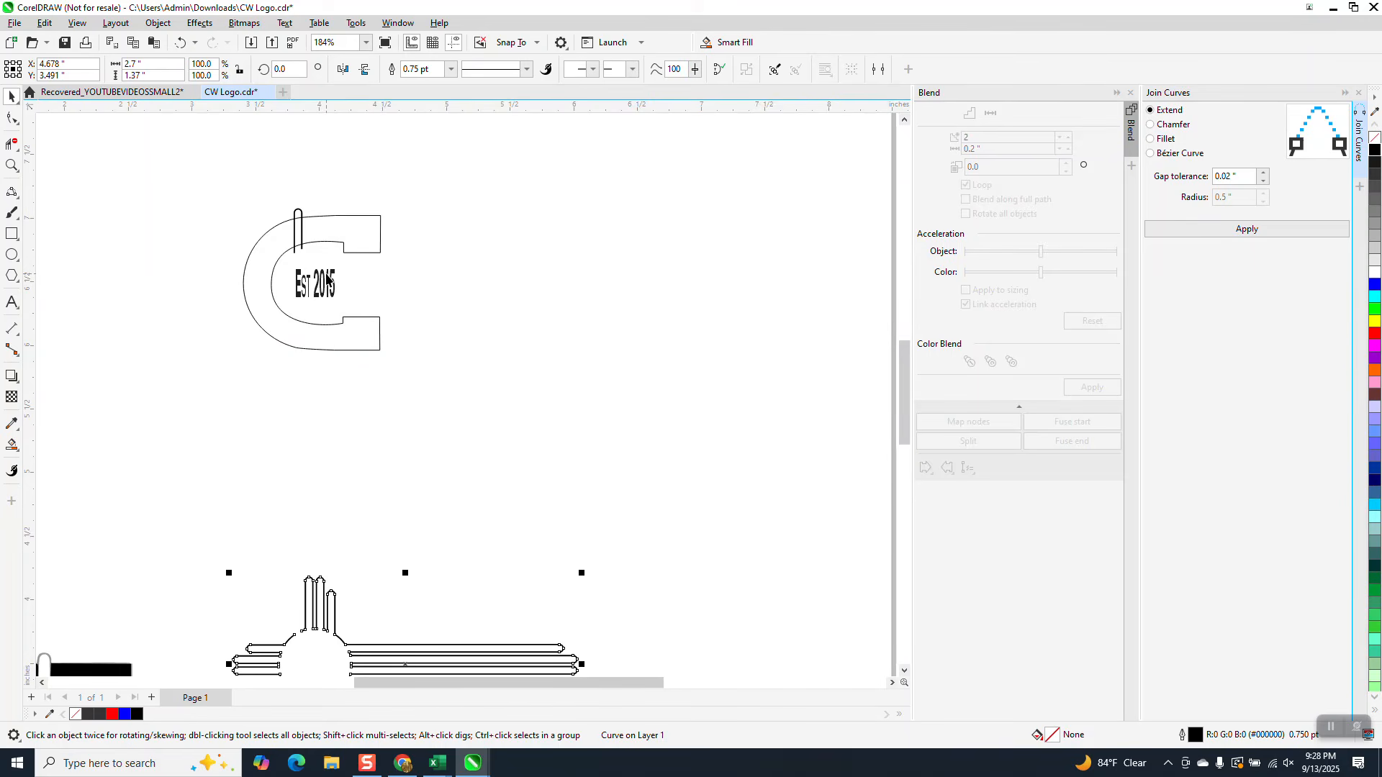
{"action": "left_click", "coordinate": [328, 279]}
{"action": "key", "text": "Down"}
{"action": "left_click", "coordinate": [298, 237]}
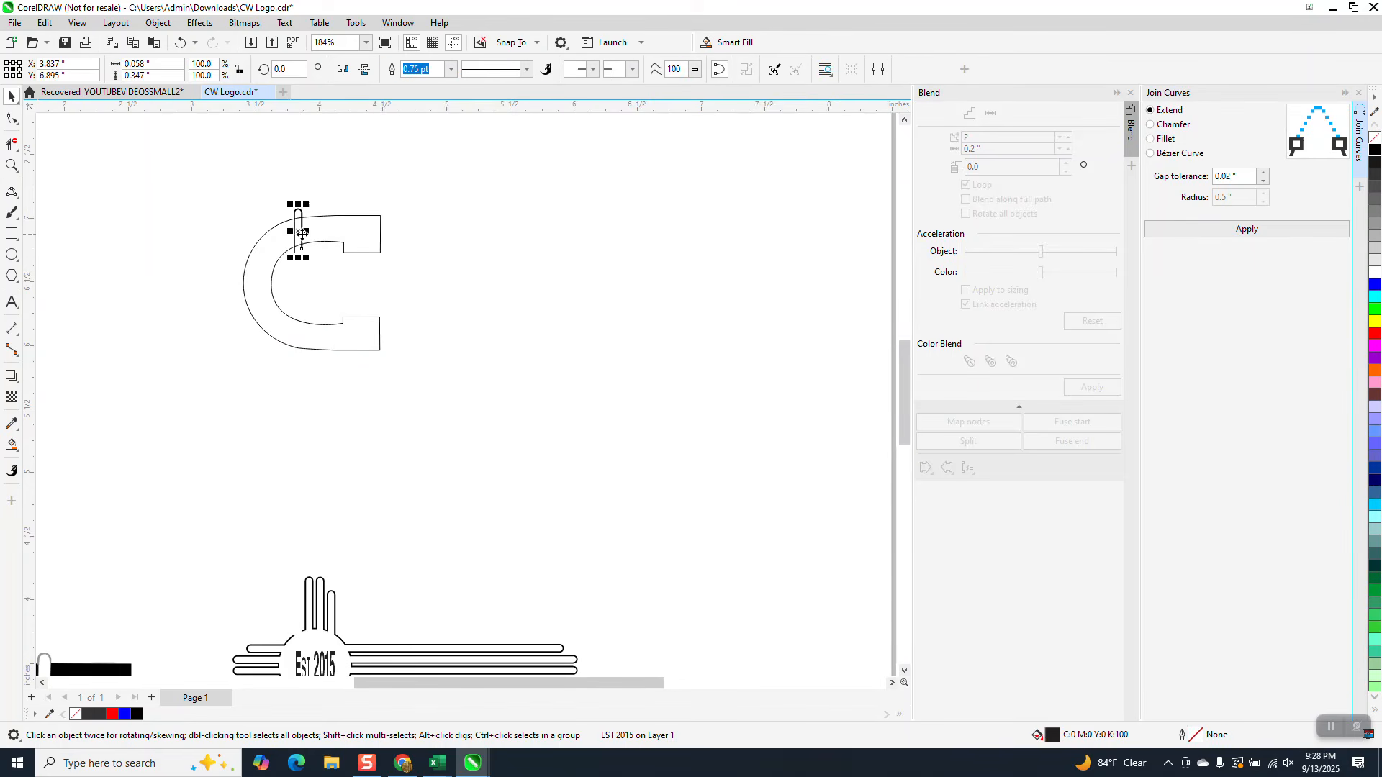
{"action": "key", "text": "Down"}
Step: Delete the black CityWide logo group that overlaps the lowered arms
{"action": "scroll", "coordinate": [318, 284], "scroll_direction": "down", "scroll_amount": 1}
{"action": "scroll", "coordinate": [317, 291], "scroll_direction": "down", "scroll_amount": 1}
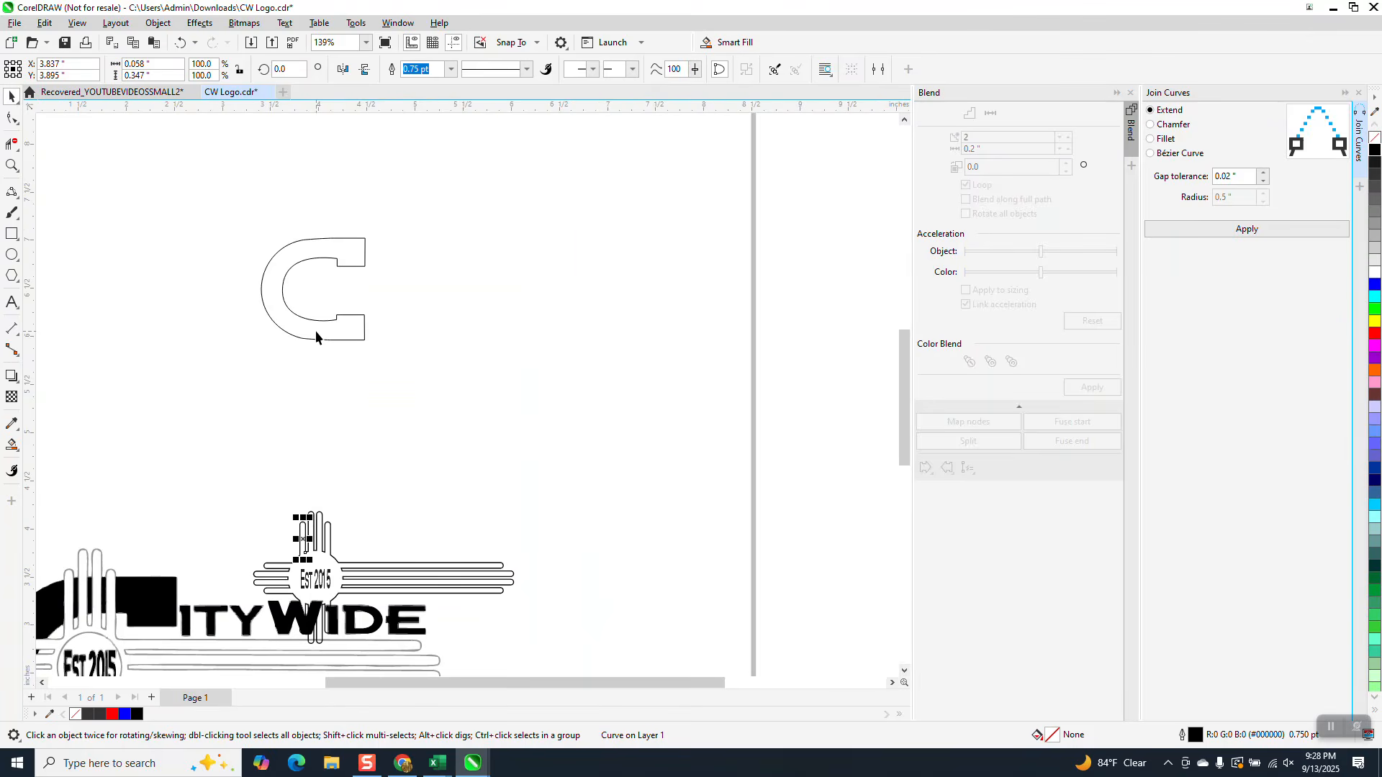
{"action": "left_click", "coordinate": [257, 610]}
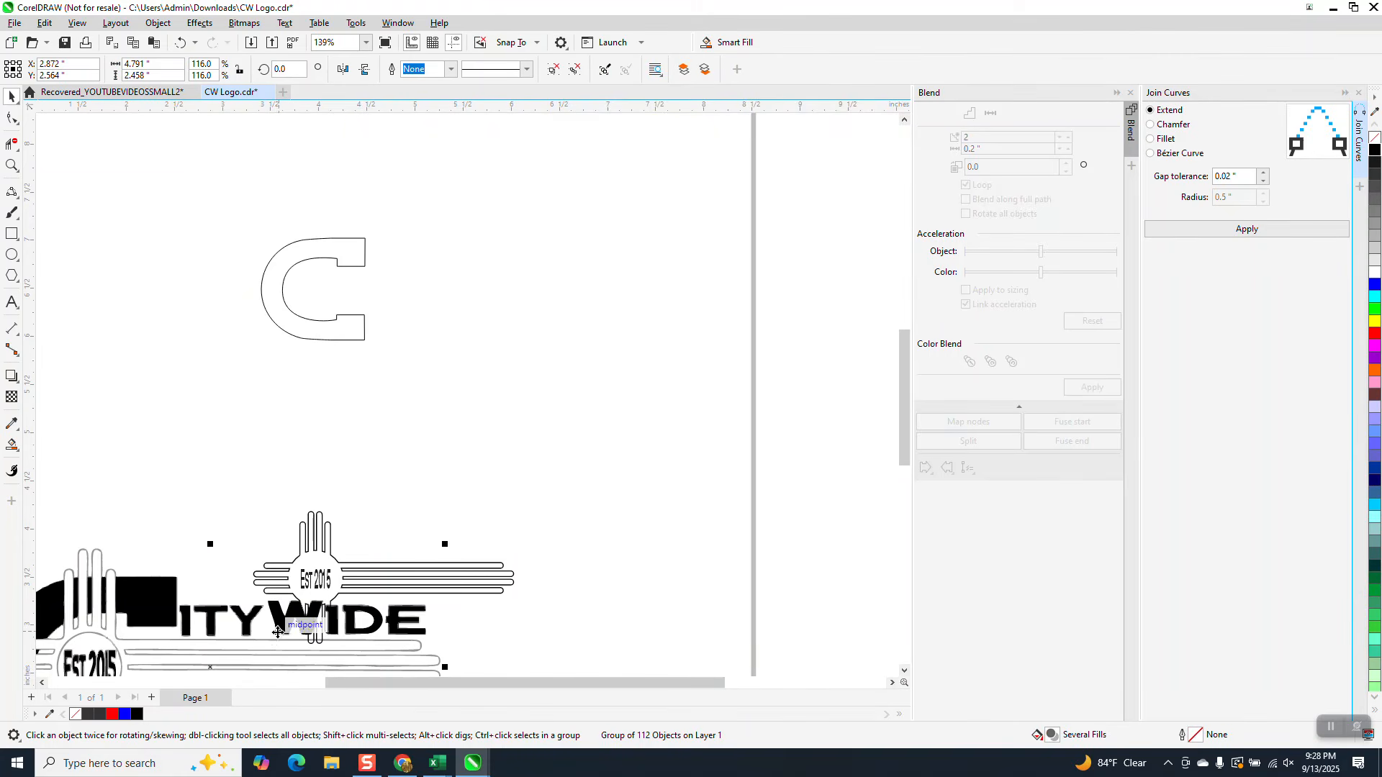
{"action": "key", "text": "Delete"}
Step: Group the two arm objects with the EST 2015 text and move the group 3 inches up onto the C
{"action": "left_click_drag", "start_coordinate": [477, 630], "coordinate": [563, 650]}
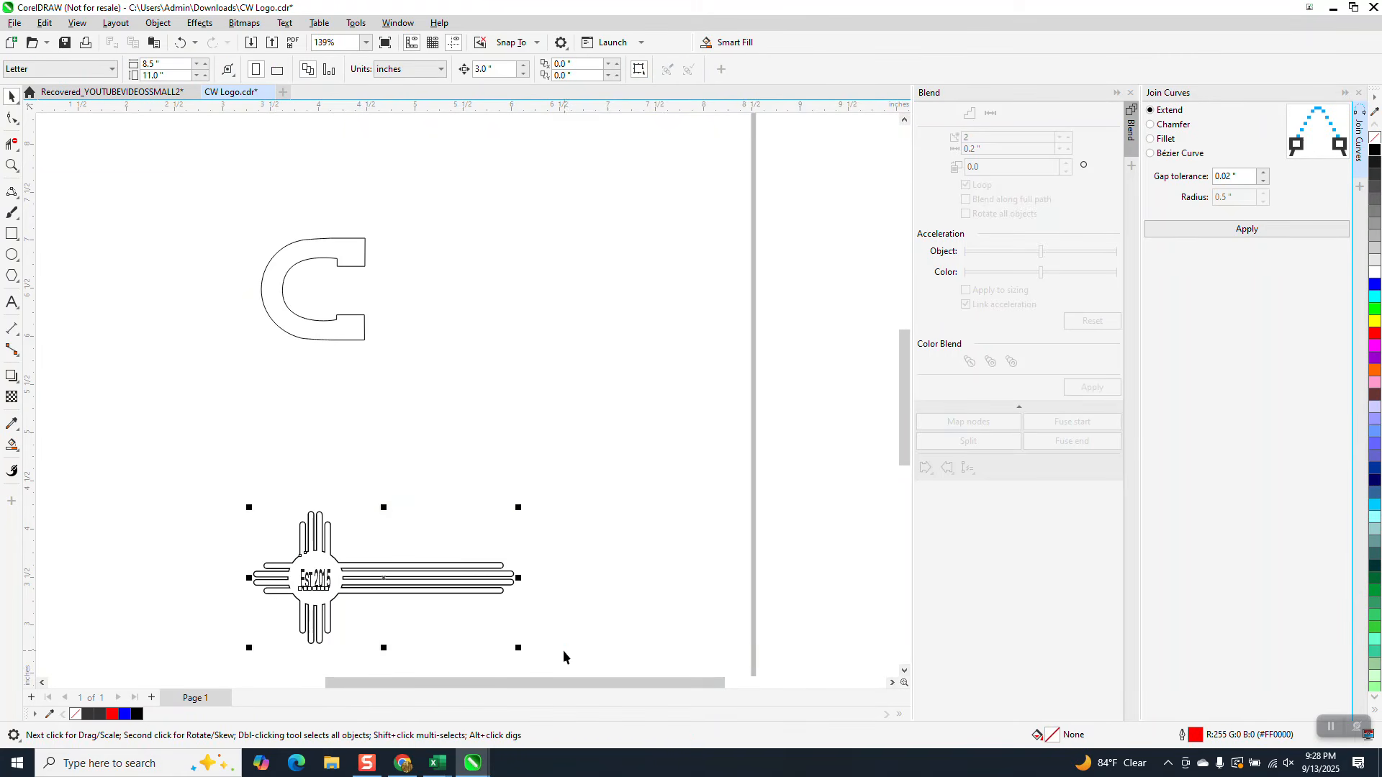
{"action": "key", "text": "shift+Up"}
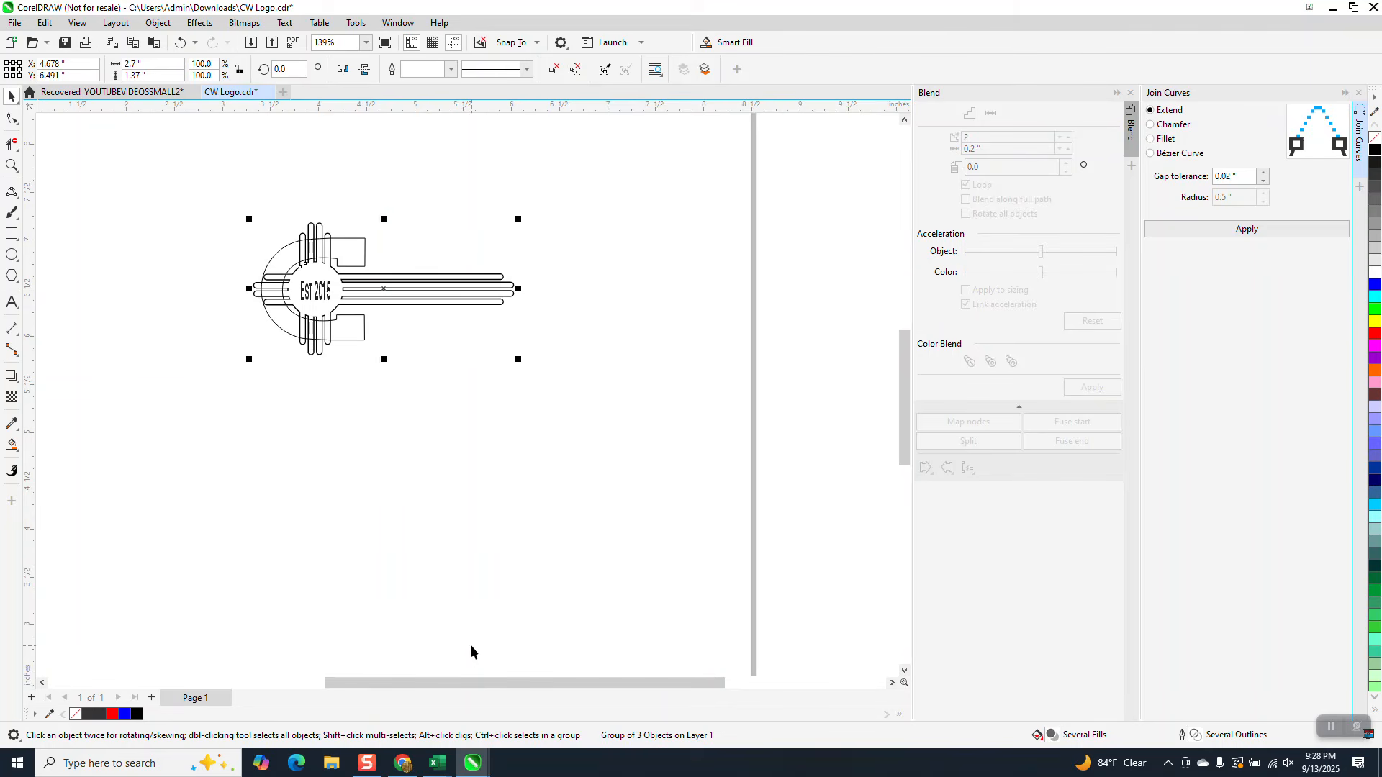
Step: Smart Fill the C's upper and lower end blocks and its two curved left sections with black
{"action": "left_click", "coordinate": [8, 444]}
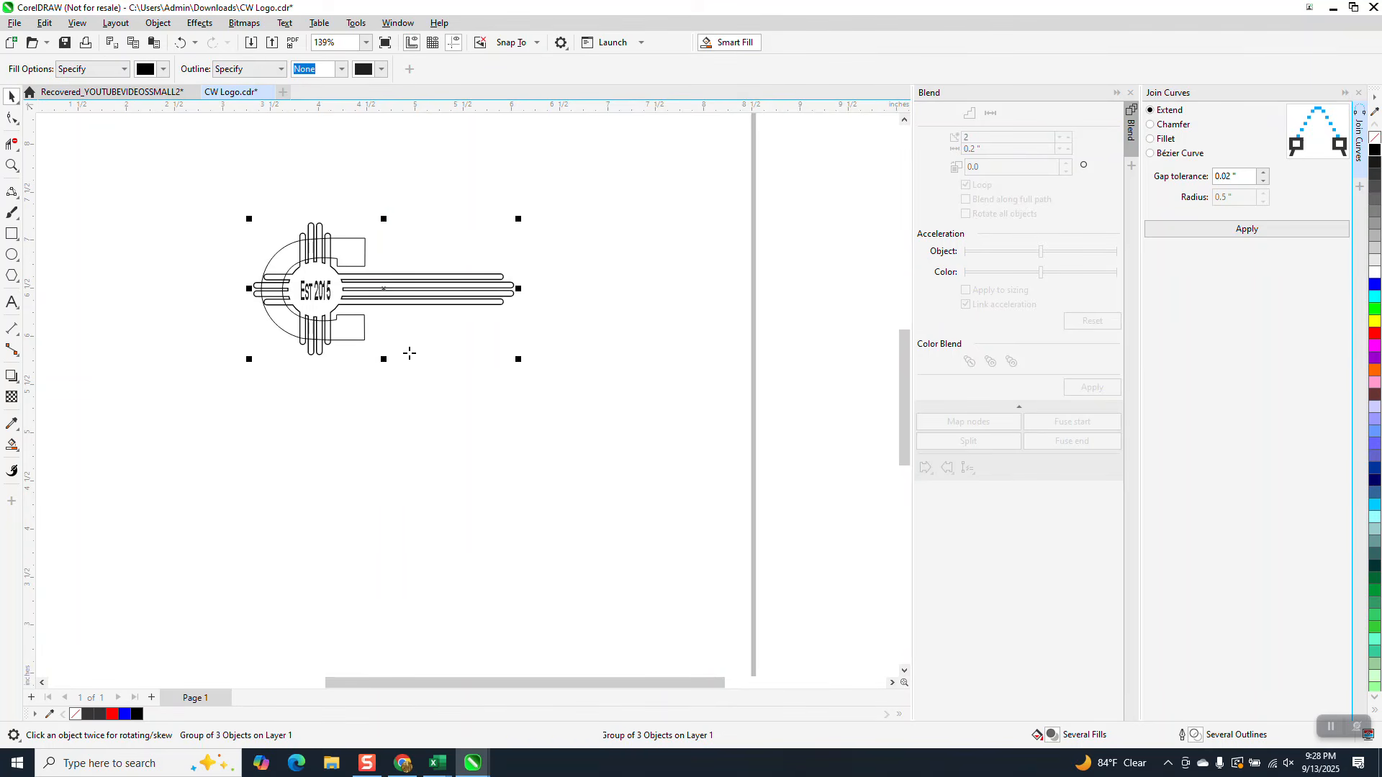
{"action": "left_click", "coordinate": [353, 255]}
{"action": "left_click", "coordinate": [354, 330]}
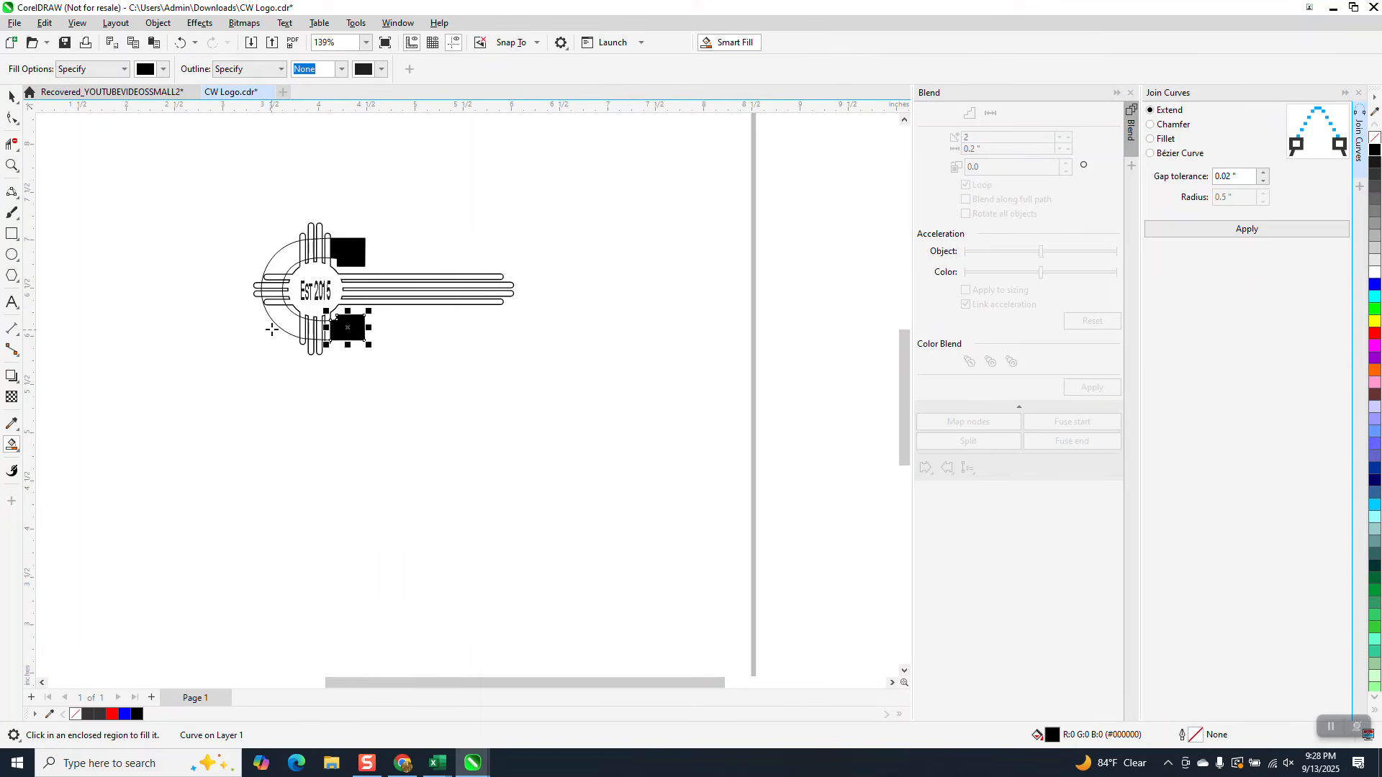
{"action": "left_click", "coordinate": [285, 317]}
{"action": "left_click", "coordinate": [284, 261]}
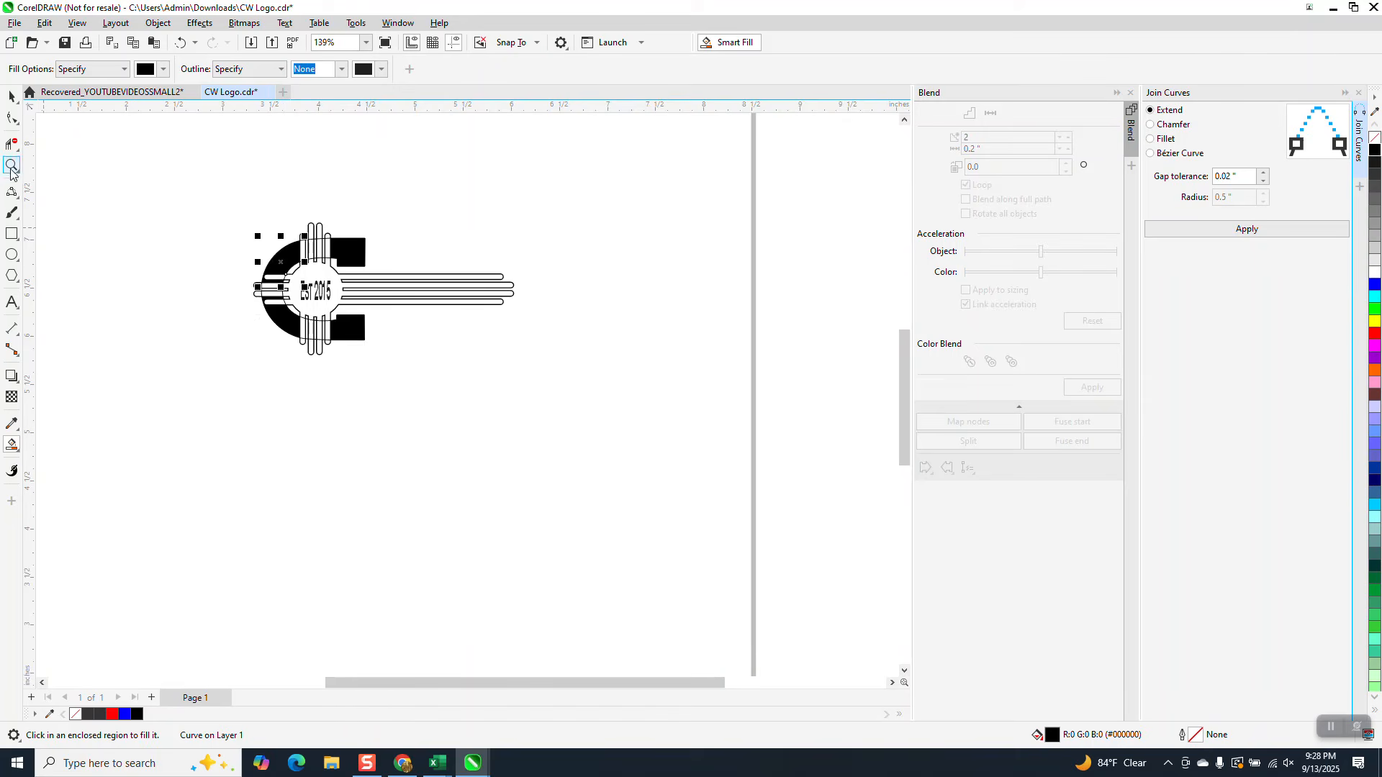
Step: Smart Fill the three gaps between the upper vertical arms with black where they cross the C, undoing any misplaced fill
{"action": "left_click", "coordinate": [11, 166]}
{"action": "left_click_drag", "start_coordinate": [250, 213], "coordinate": [385, 295]}
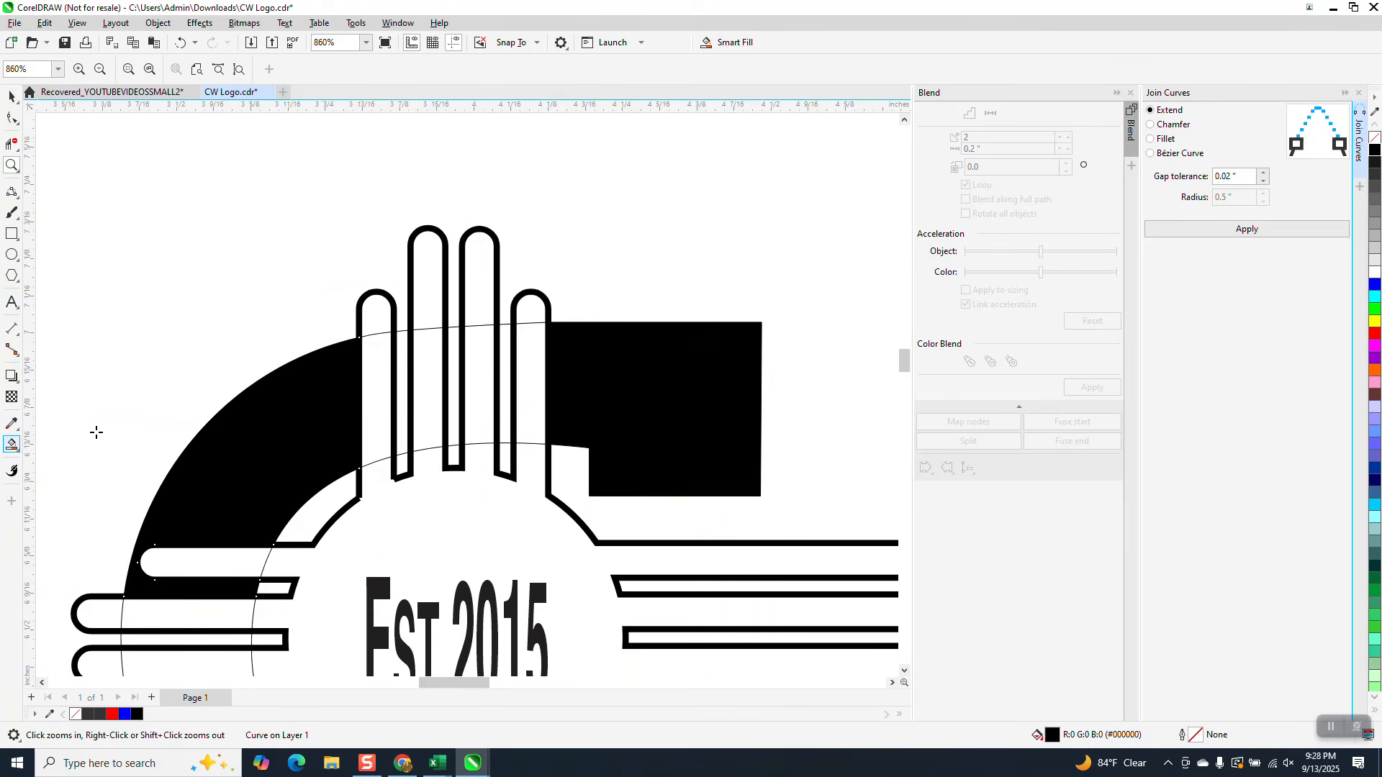
{"action": "scroll", "coordinate": [401, 361], "scroll_direction": "down", "scroll_amount": 1}
{"action": "left_click", "coordinate": [400, 359]}
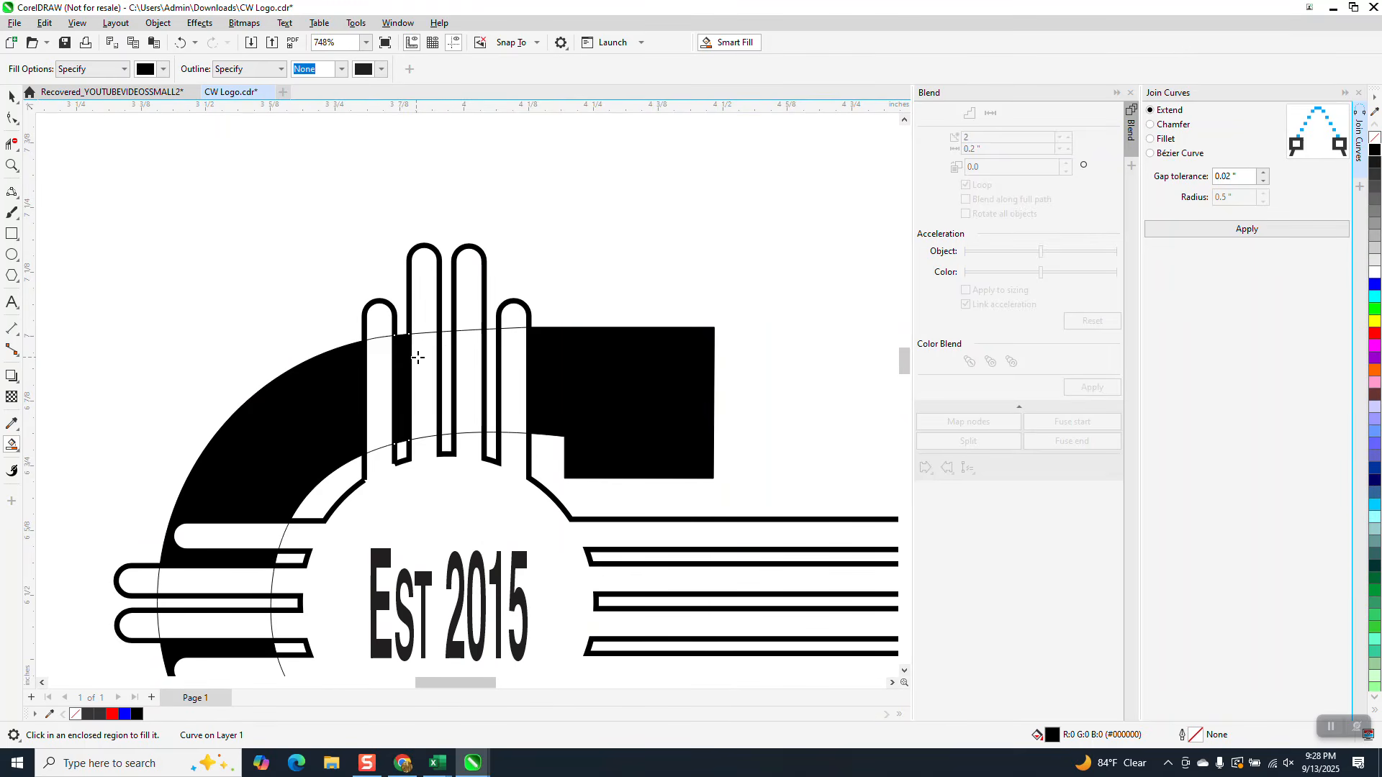
{"action": "left_click", "coordinate": [445, 360]}
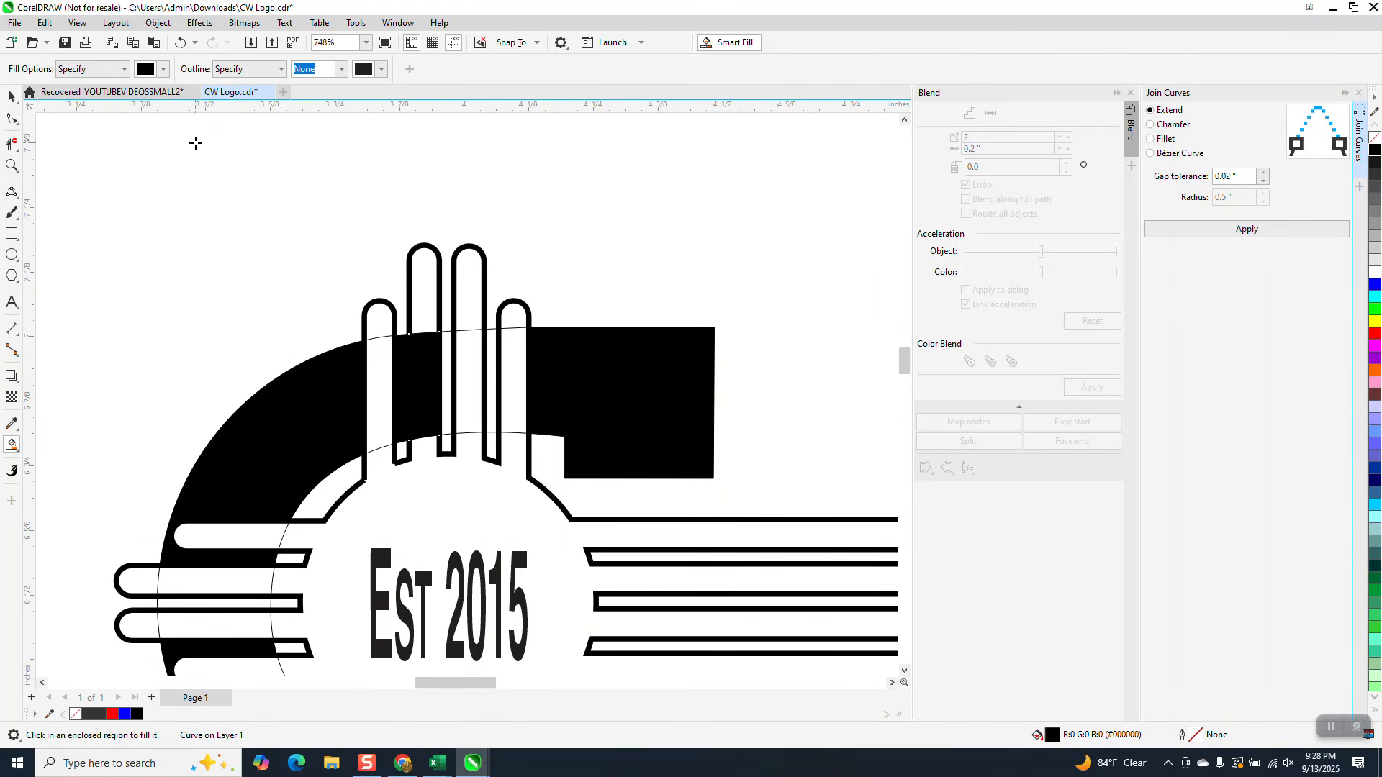
{"action": "left_click", "coordinate": [181, 42]}
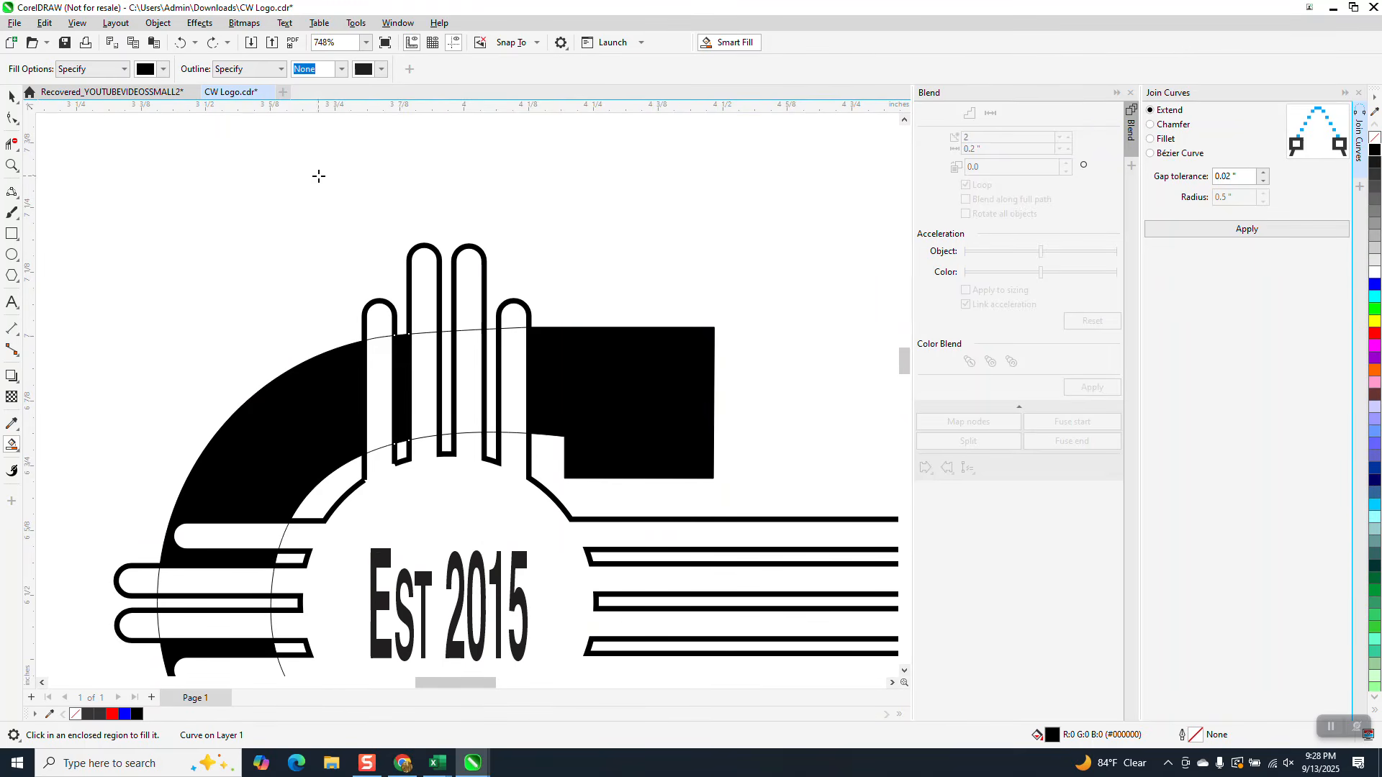
{"action": "left_click", "coordinate": [445, 345]}
{"action": "left_click", "coordinate": [489, 348]}
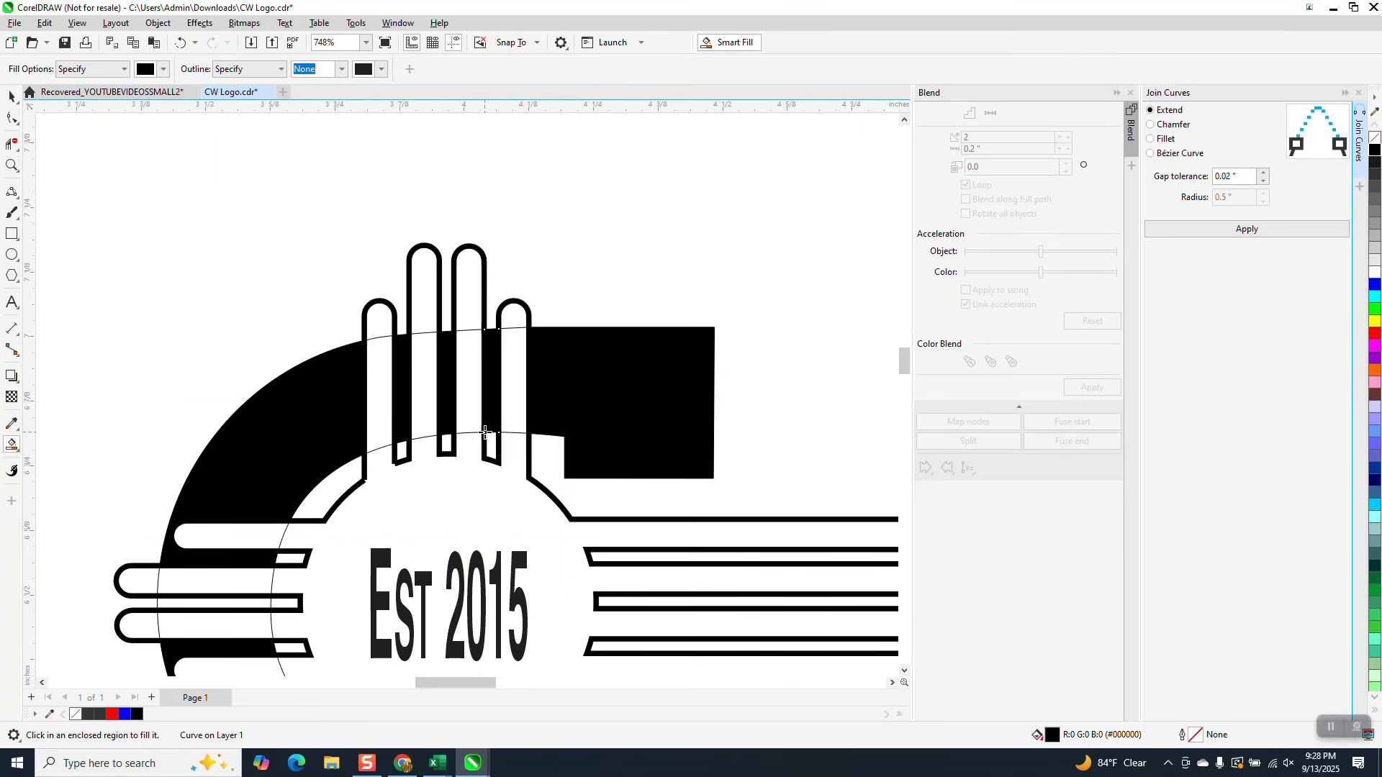
Step: Examine the scanned logo's upper arms to see how the black C meets the gaps between them
{"action": "scroll", "coordinate": [484, 432], "scroll_direction": "down", "scroll_amount": 2}
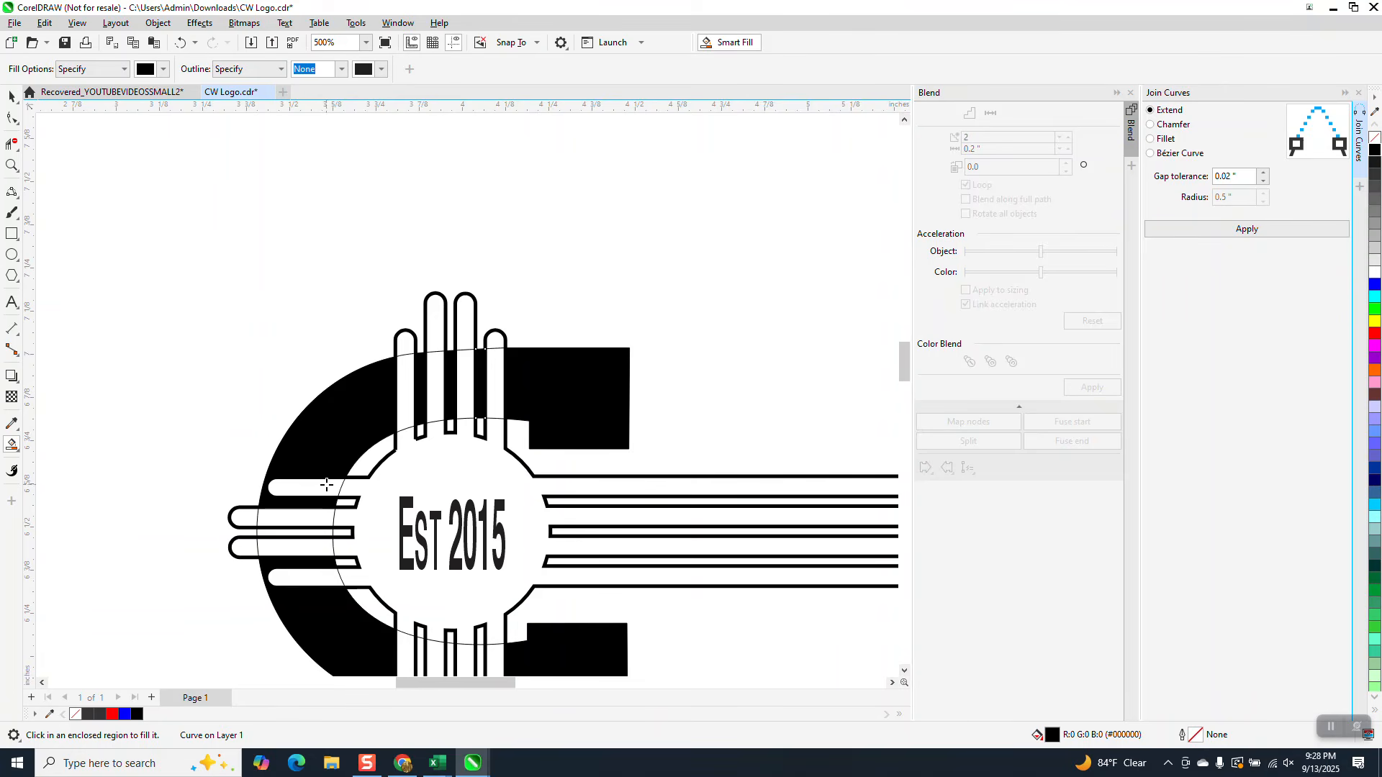
{"action": "scroll", "coordinate": [323, 483], "scroll_direction": "down", "scroll_amount": 6}
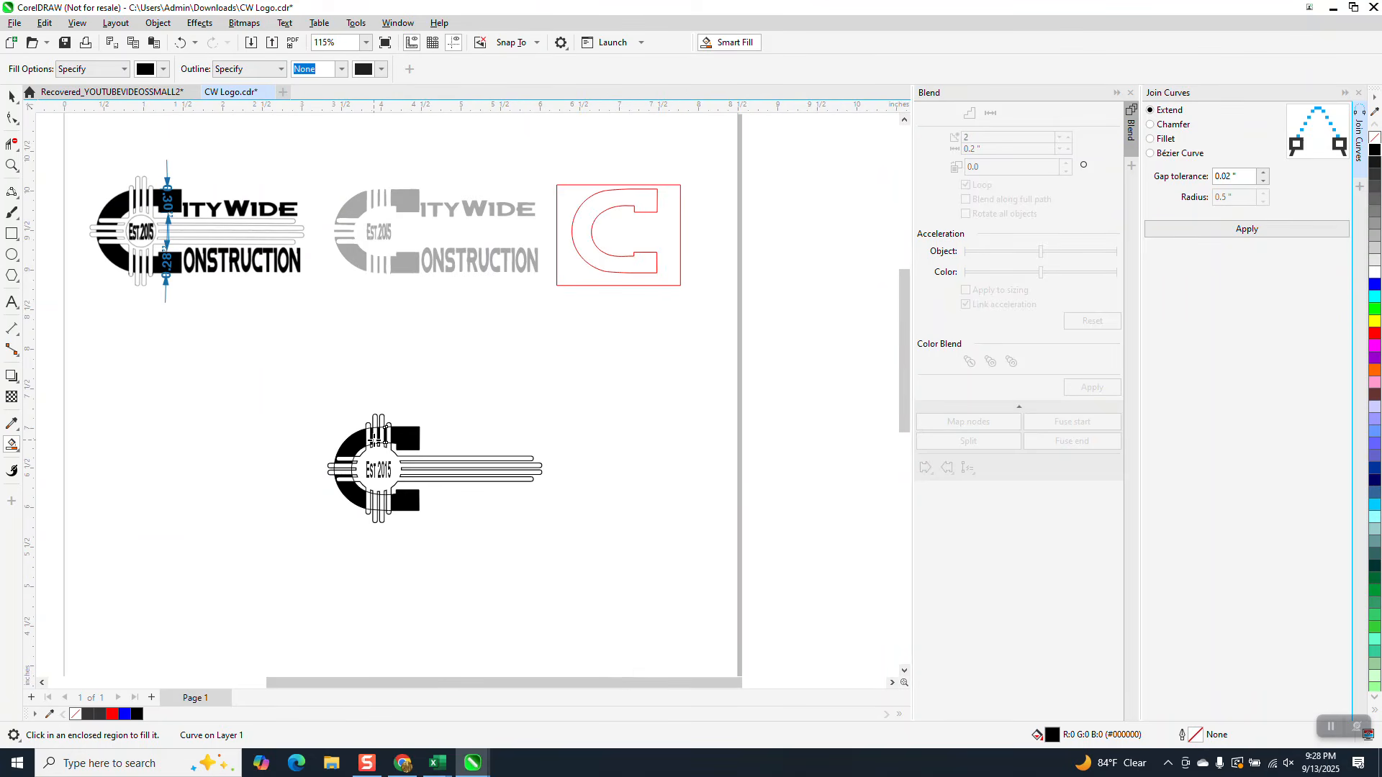
{"action": "left_click", "coordinate": [12, 166]}
{"action": "left_click_drag", "start_coordinate": [122, 185], "coordinate": [221, 251]}
{"action": "scroll", "coordinate": [256, 290], "scroll_direction": "down", "scroll_amount": 3}
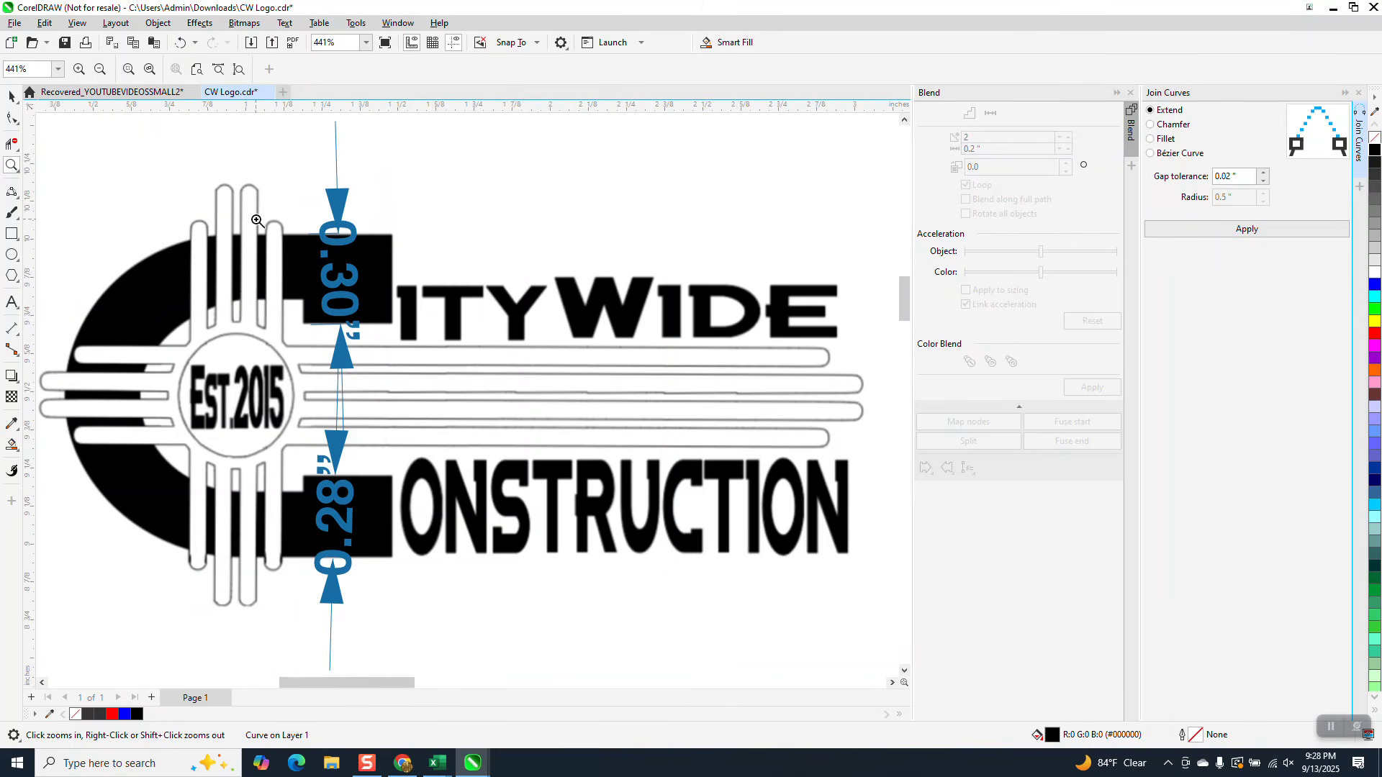
{"action": "scroll", "coordinate": [324, 317], "scroll_direction": "up", "scroll_amount": 6}
{"action": "scroll", "coordinate": [342, 275], "scroll_direction": "down", "scroll_amount": 4}
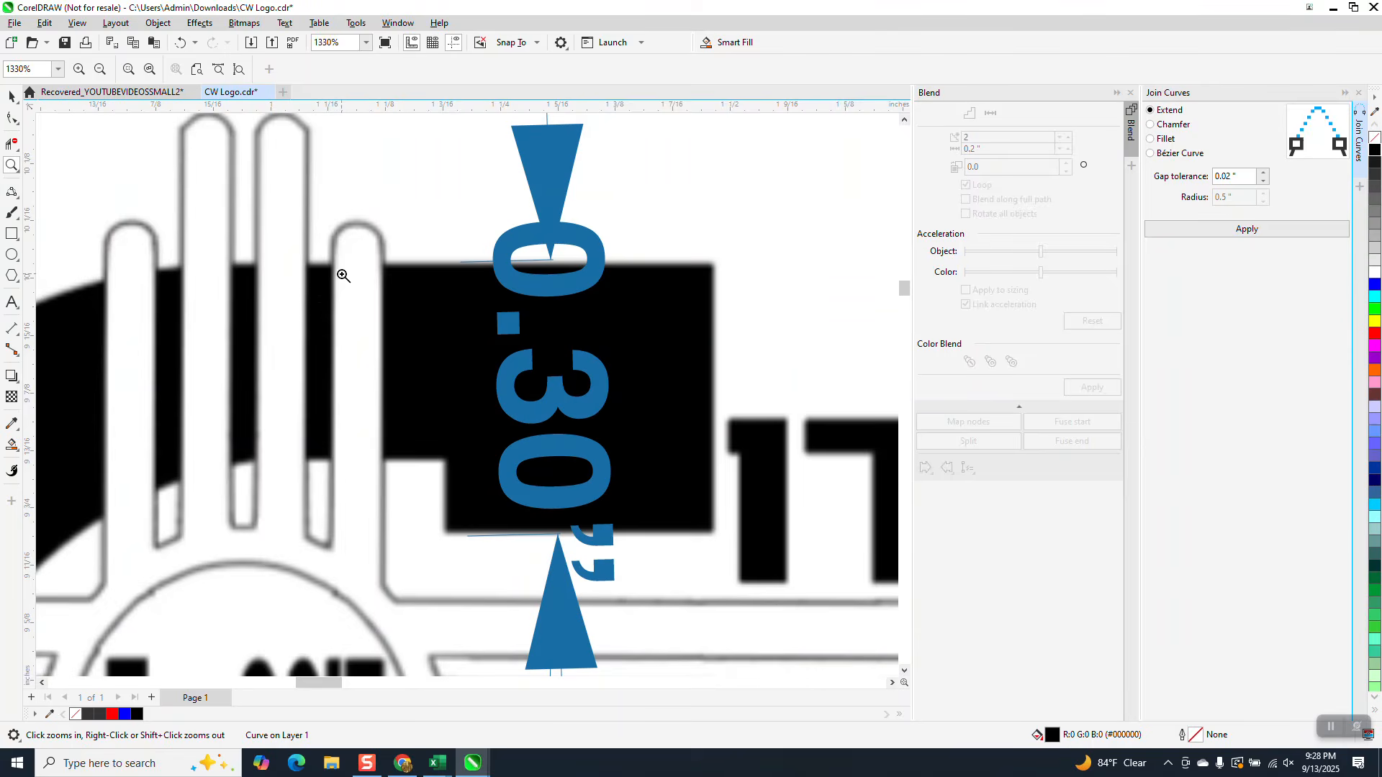
Step: Smart Fill the three gaps between the lower vertical arms with black where they cross the C
{"action": "scroll", "coordinate": [341, 272], "scroll_direction": "down", "scroll_amount": 10}
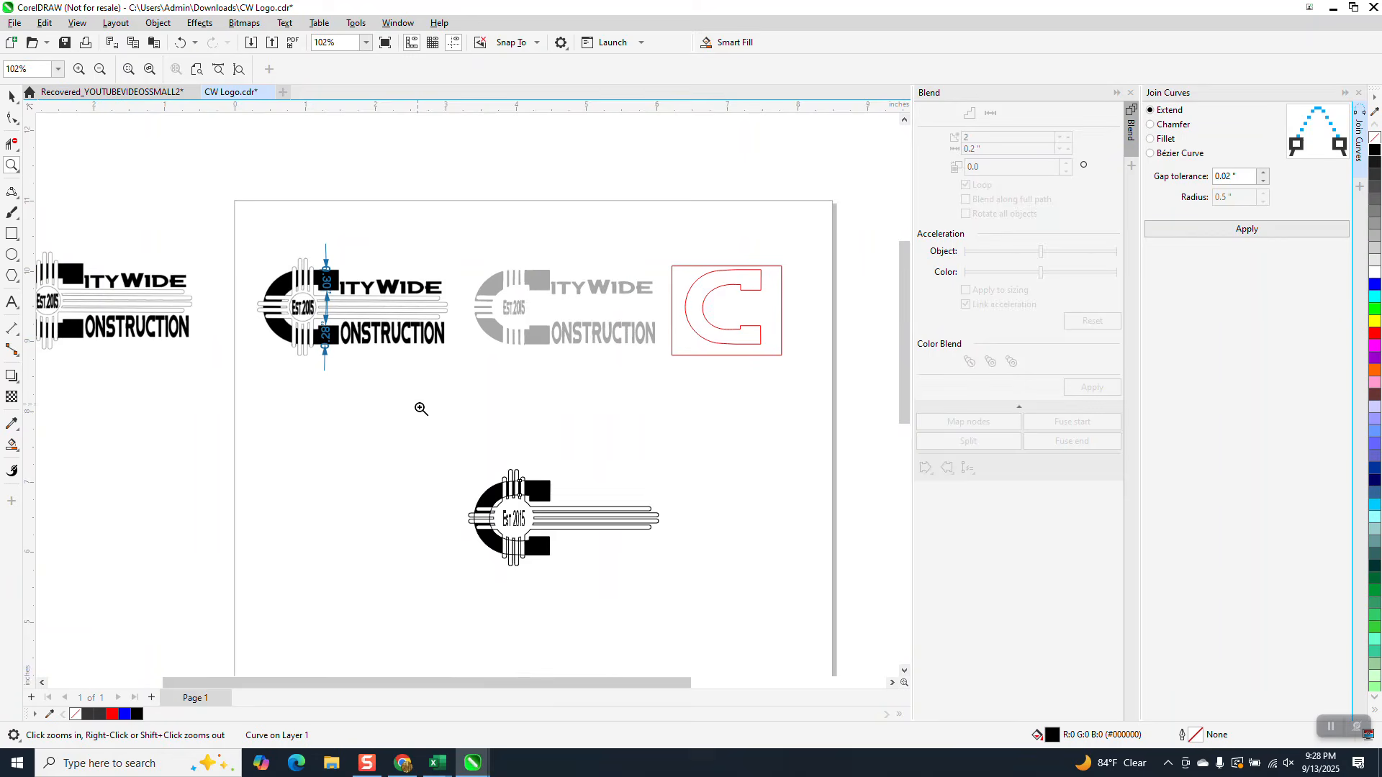
{"action": "scroll", "coordinate": [552, 585], "scroll_direction": "up", "scroll_amount": 5}
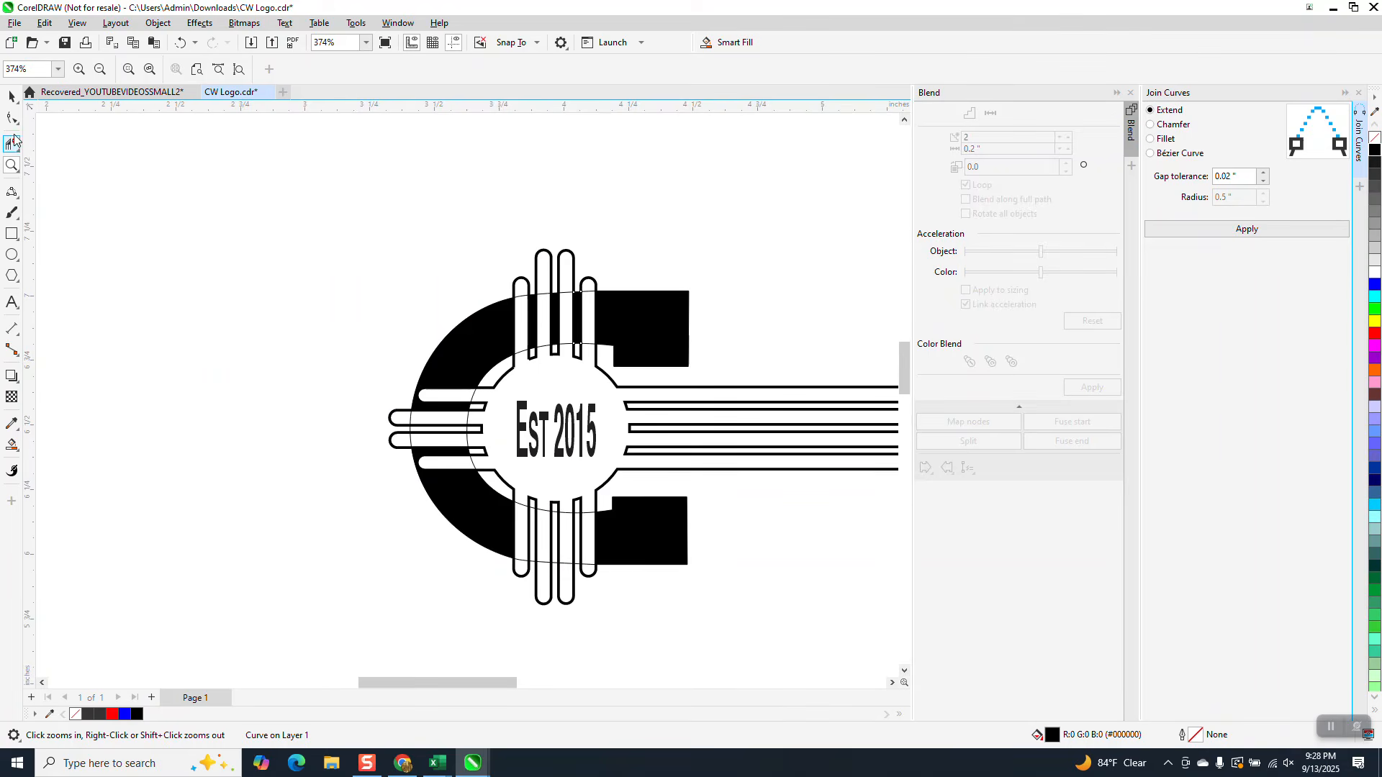
{"action": "left_click", "coordinate": [16, 100]}
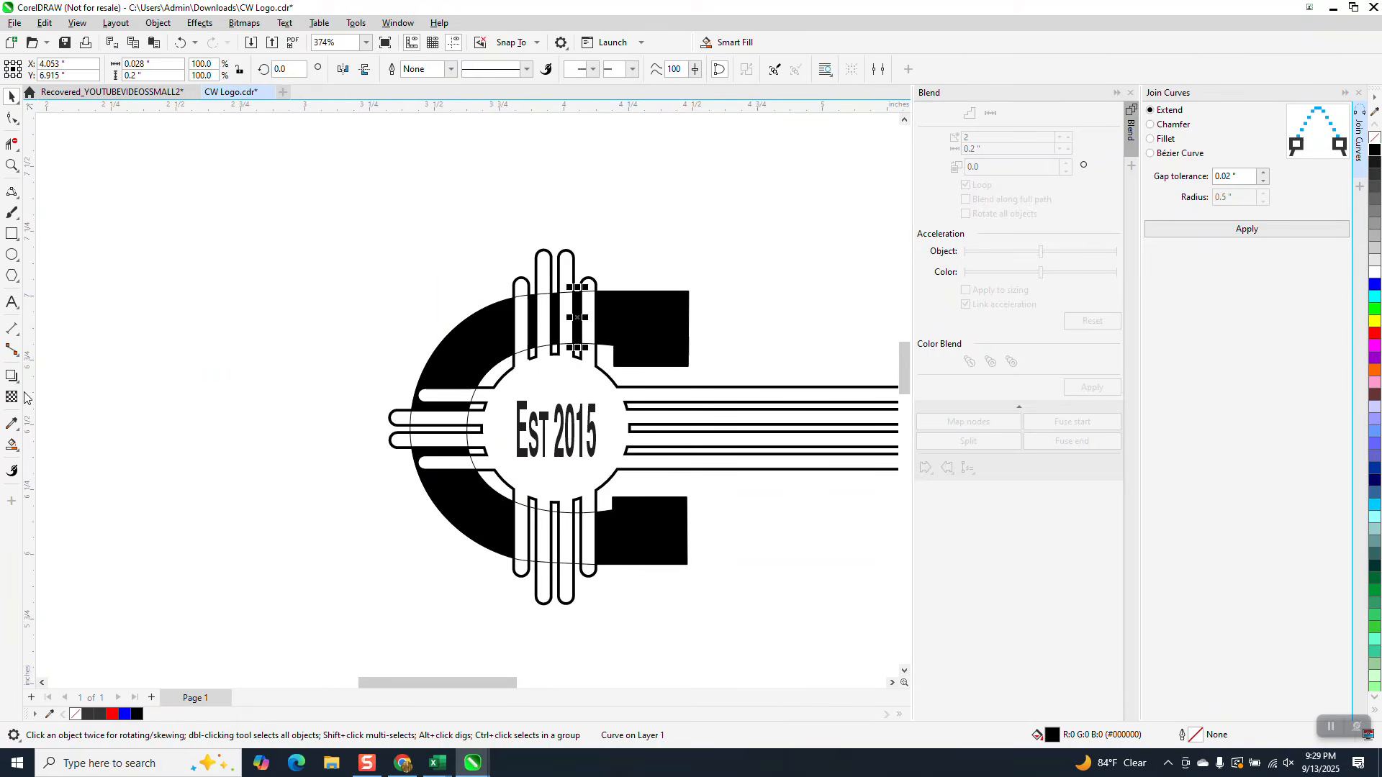
{"action": "left_click", "coordinate": [12, 445]}
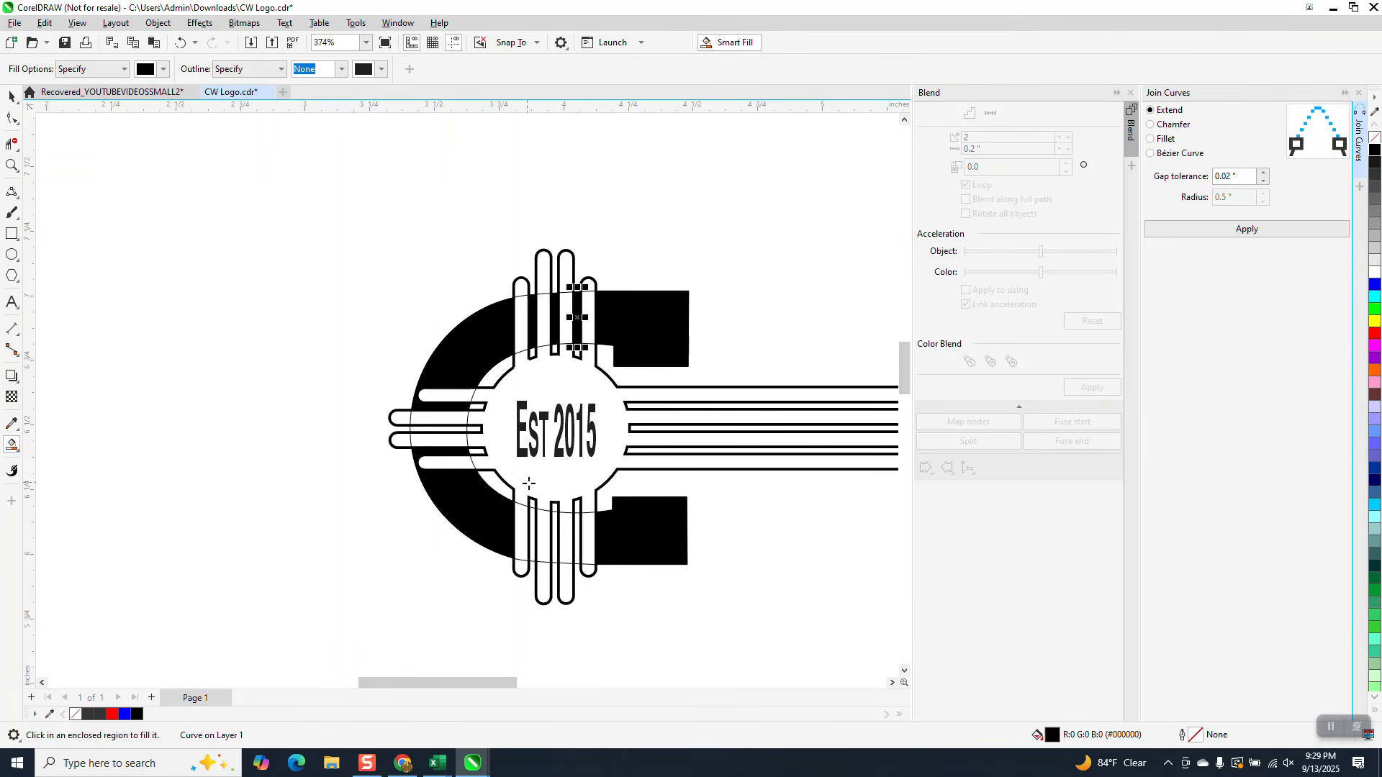
{"action": "left_click", "coordinate": [531, 524]}
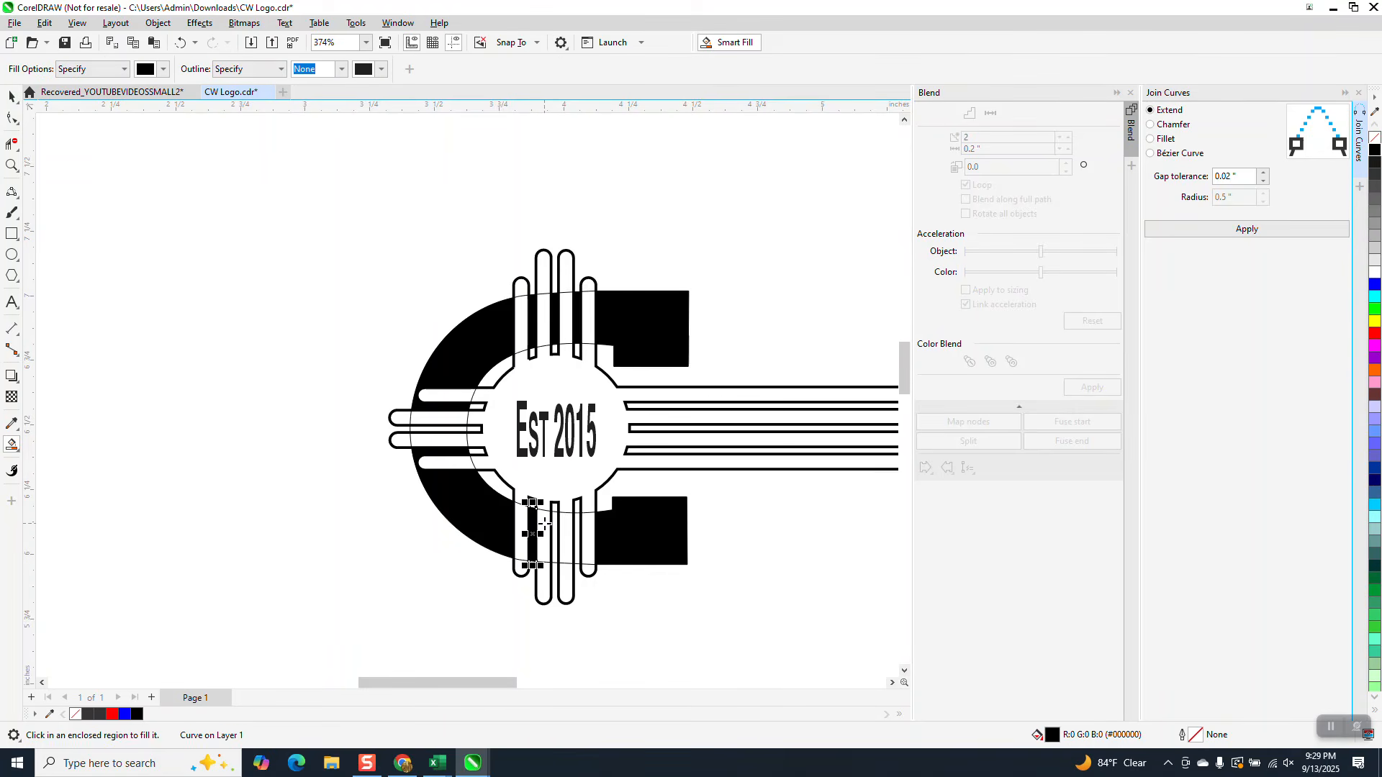
{"action": "left_click", "coordinate": [554, 524]}
{"action": "left_click", "coordinate": [577, 526]}
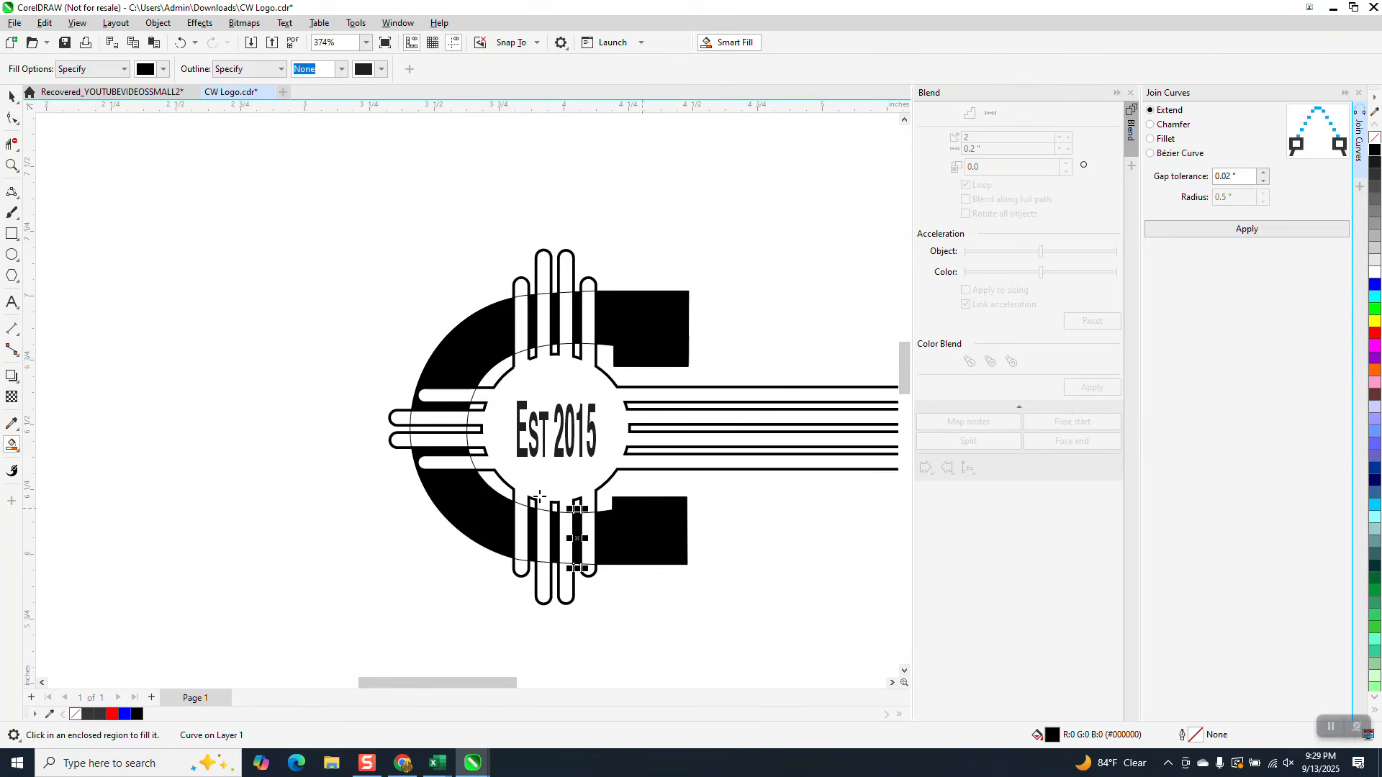
Step: Move the grouped arms and lettering and the C's upper and lower black end blocks 3 inches down, off the C outline
{"action": "left_click", "coordinate": [12, 96]}
{"action": "scroll", "coordinate": [706, 307], "scroll_direction": "down", "scroll_amount": 2}
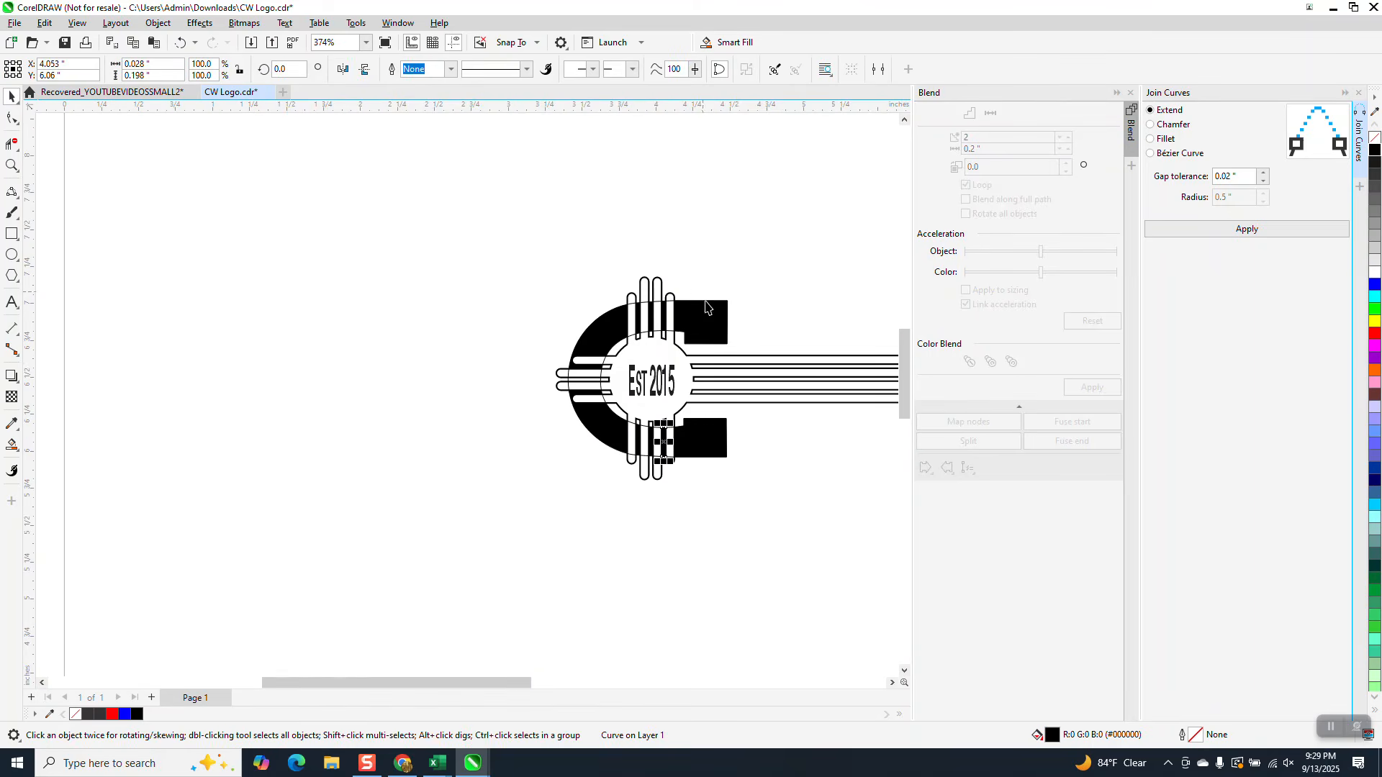
{"action": "left_click", "coordinate": [763, 357]}
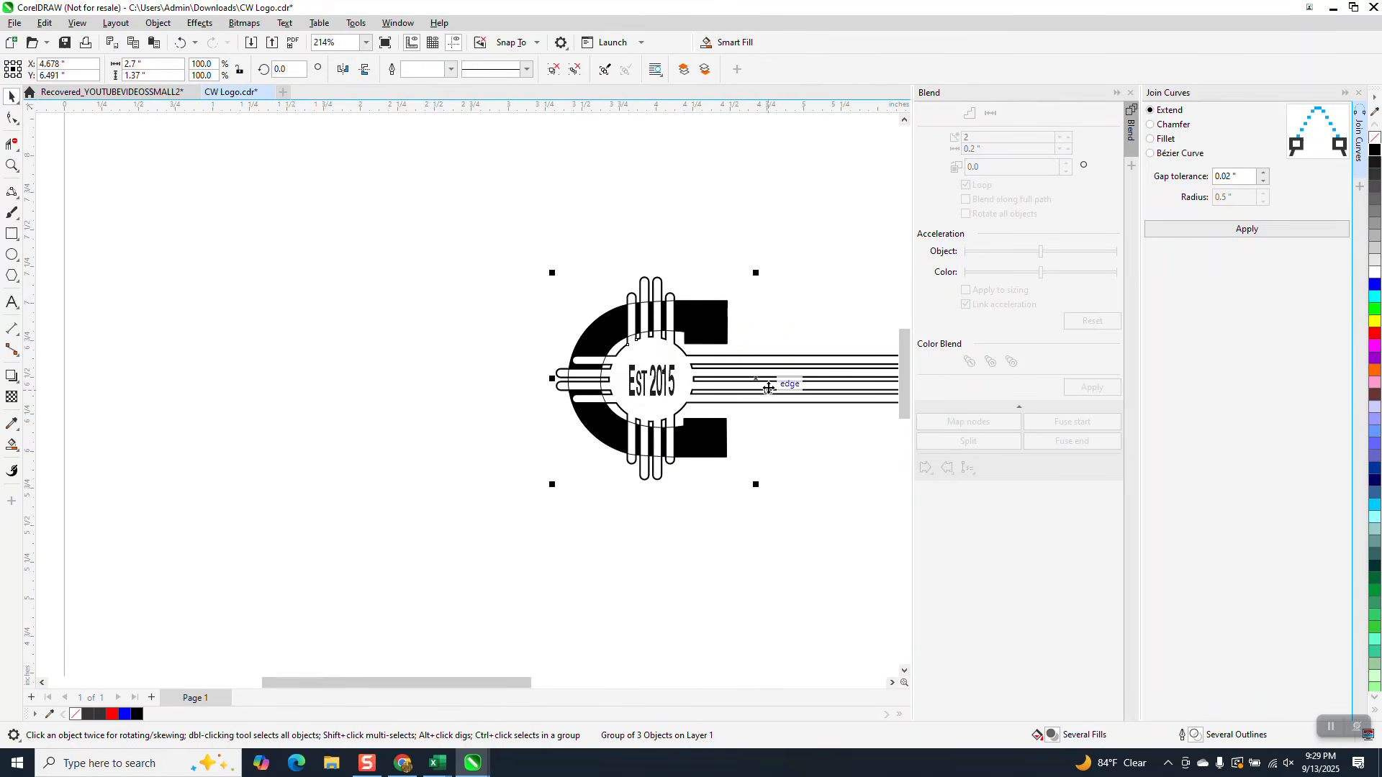
{"action": "key", "text": "Down"}
{"action": "left_click", "coordinate": [718, 332]}
{"action": "key", "text": "Down"}
{"action": "left_click", "coordinate": [708, 428]}
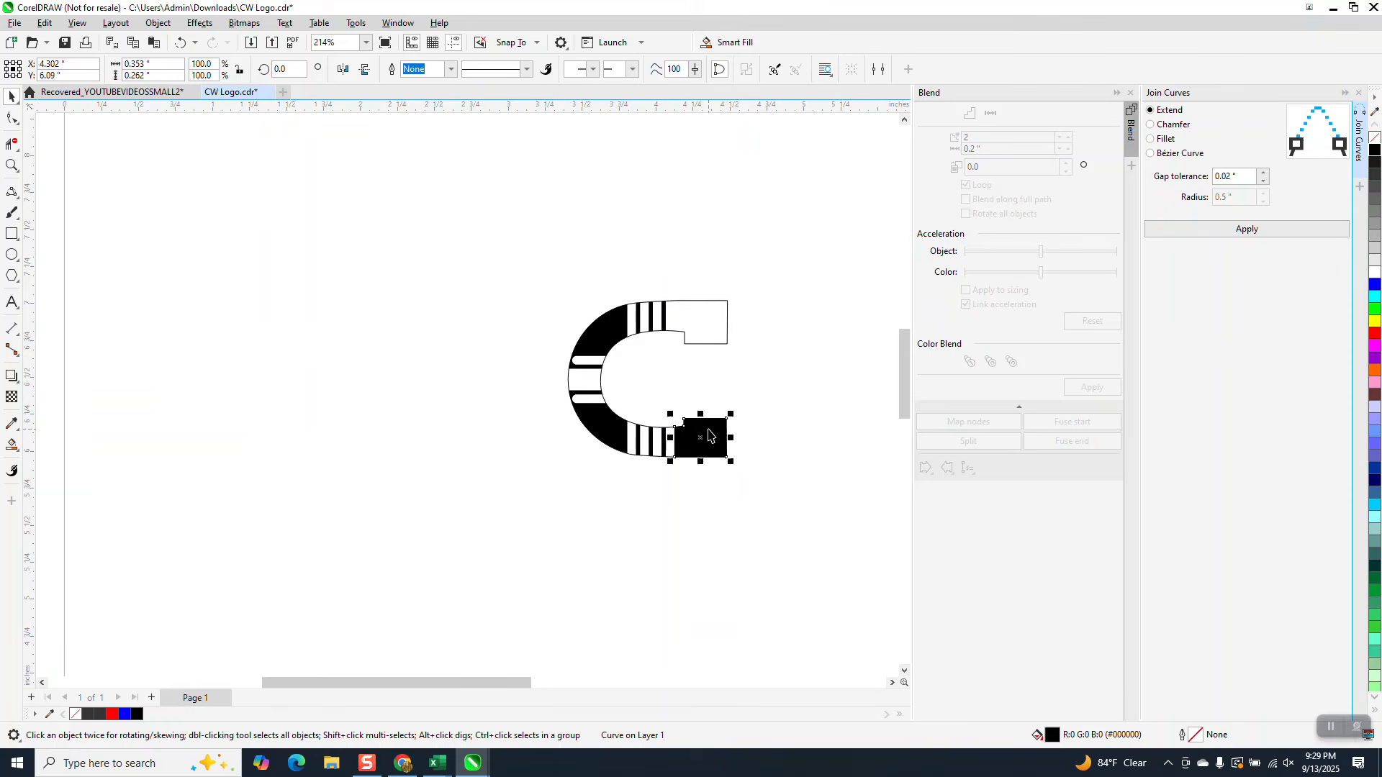
{"action": "key", "text": "Down"}
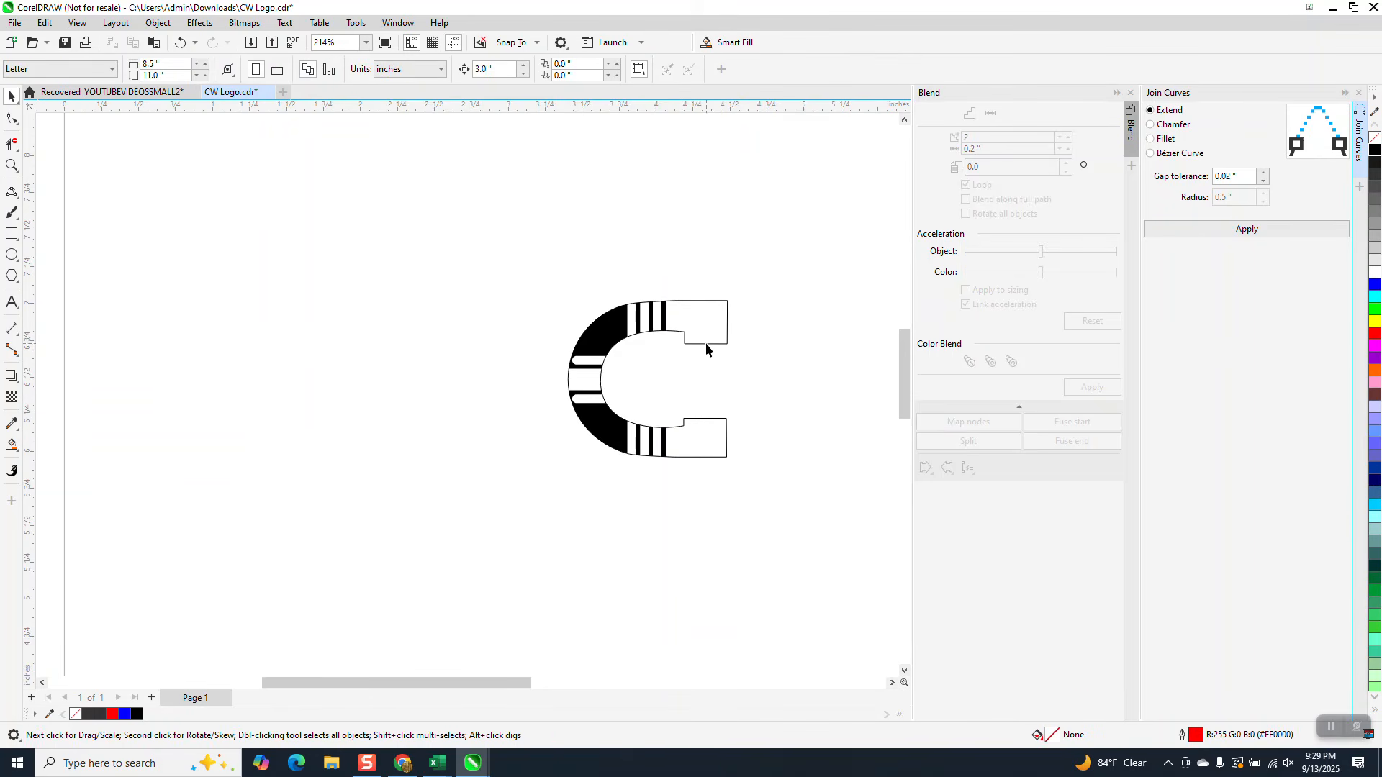
Step: Delete the C's thin outline and move the arm group with both end blocks 3 inches back up onto the C
{"action": "left_click", "coordinate": [705, 343]}
{"action": "key", "text": "Delete"}
{"action": "scroll", "coordinate": [705, 338], "scroll_direction": "down", "scroll_amount": 3}
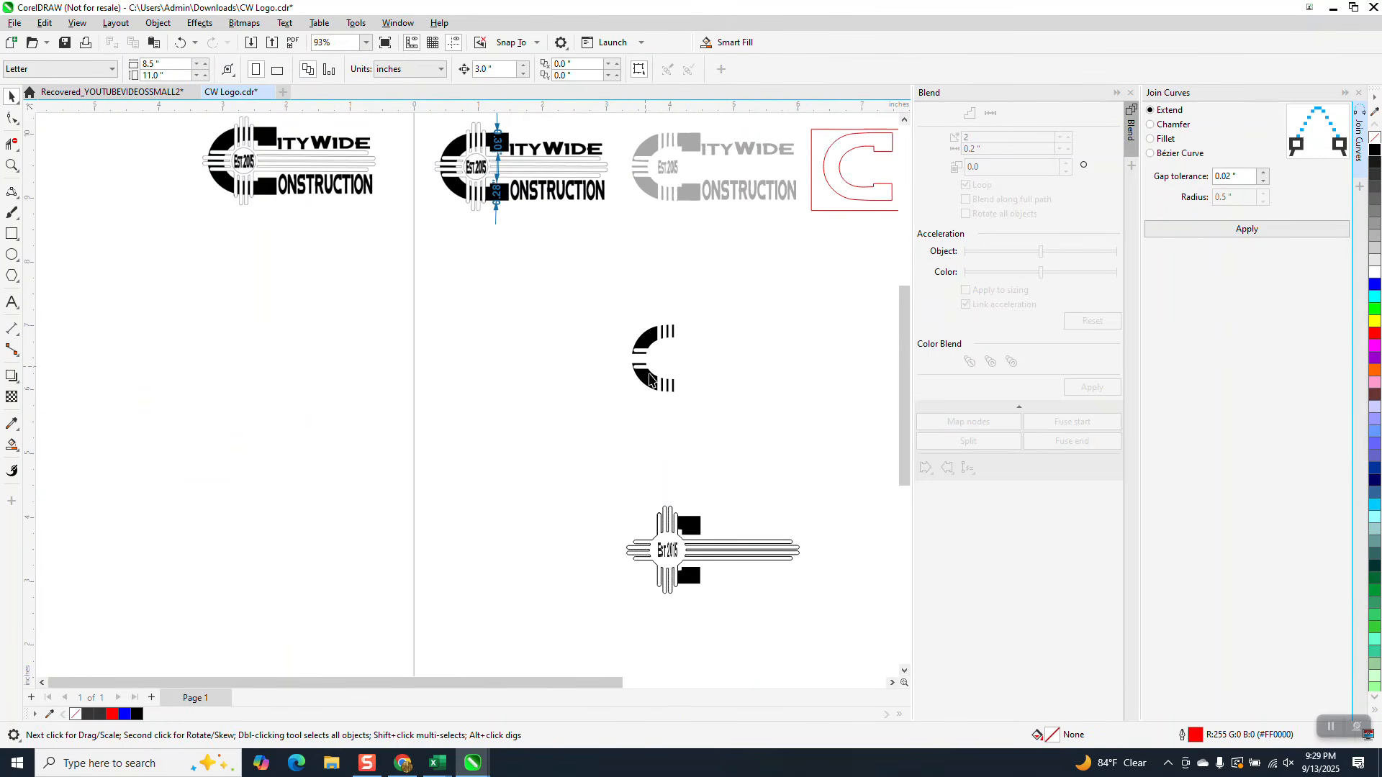
{"action": "left_click_drag", "start_coordinate": [589, 478], "coordinate": [775, 635]}
{"action": "key", "text": "Up"}
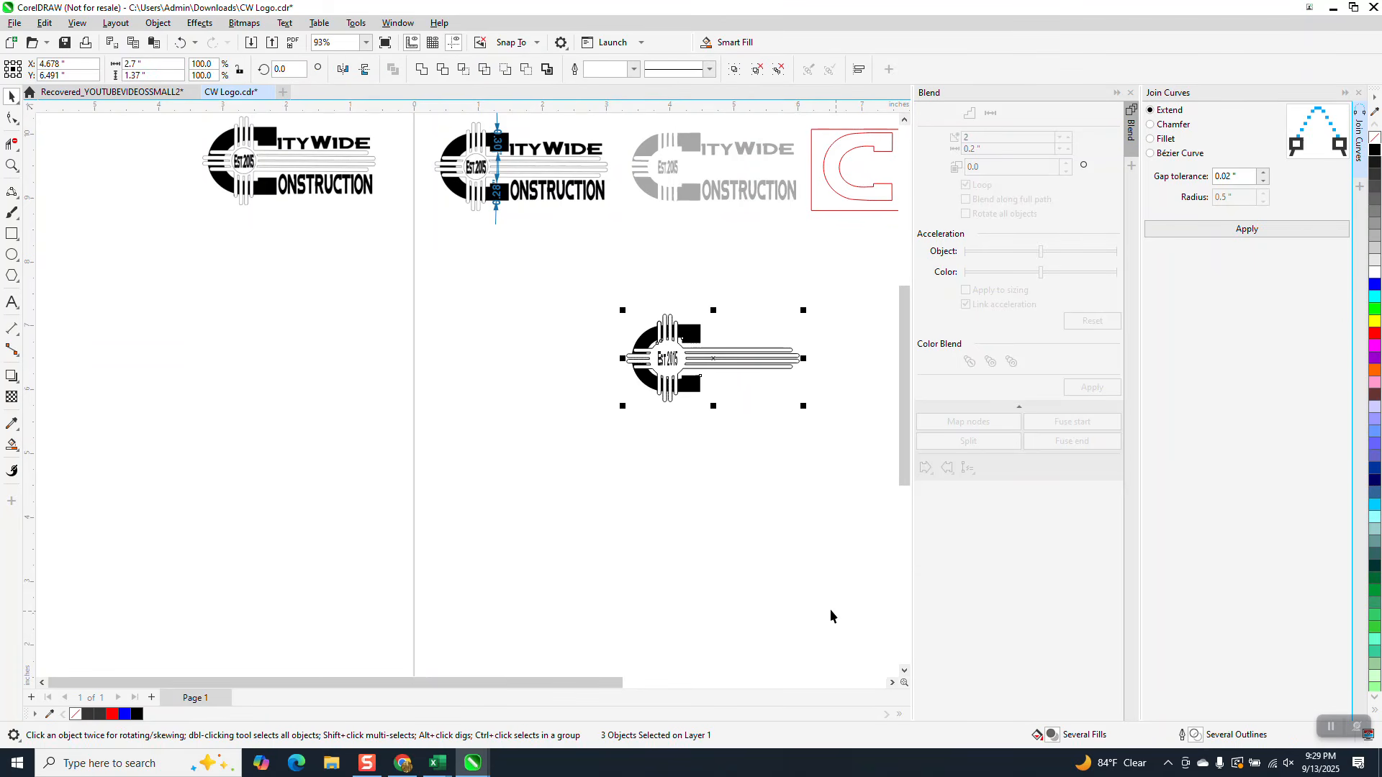
Step: Inspect the reassembled logo up close where the black C sections meet the outlined arms
{"action": "key", "text": "z"}
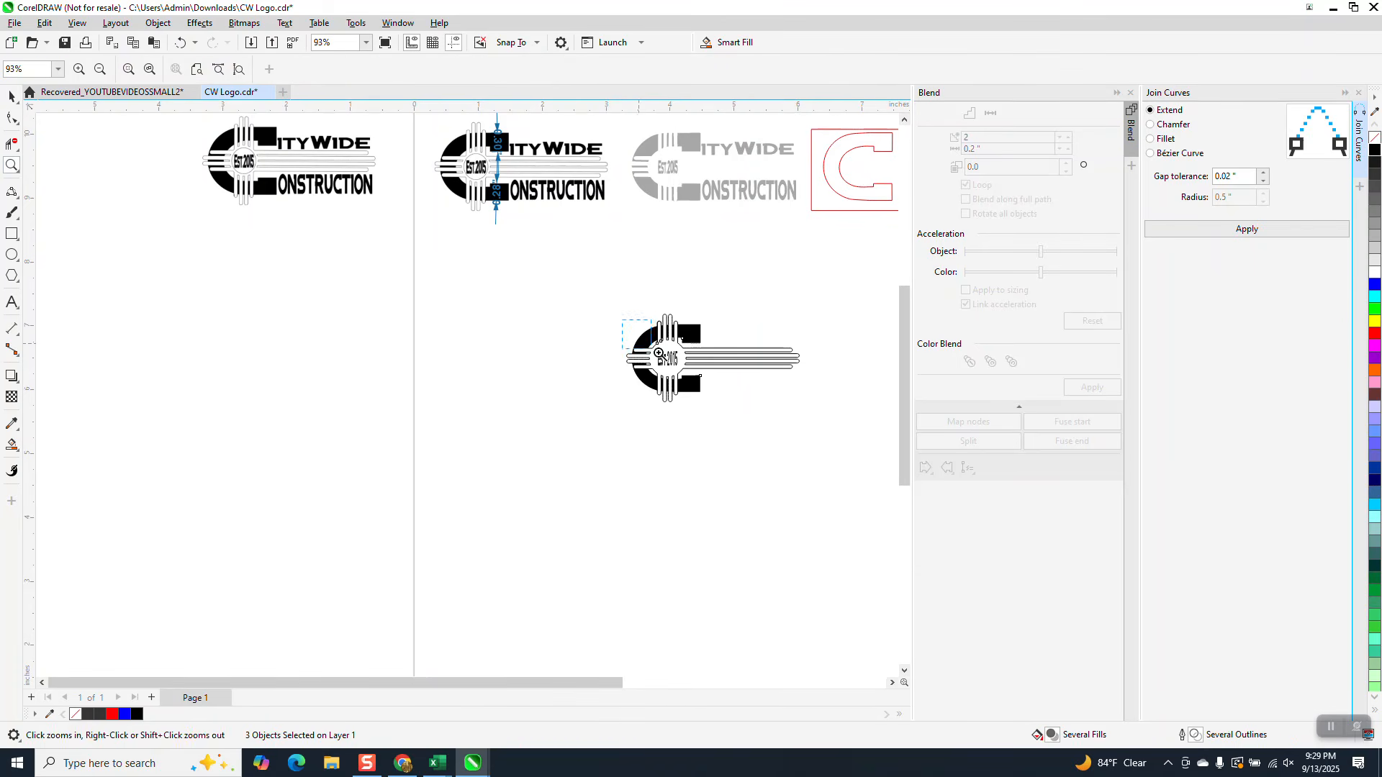
{"action": "left_click_drag", "start_coordinate": [625, 321], "coordinate": [760, 405]}
{"action": "scroll", "coordinate": [580, 346], "scroll_direction": "down", "scroll_amount": 2}
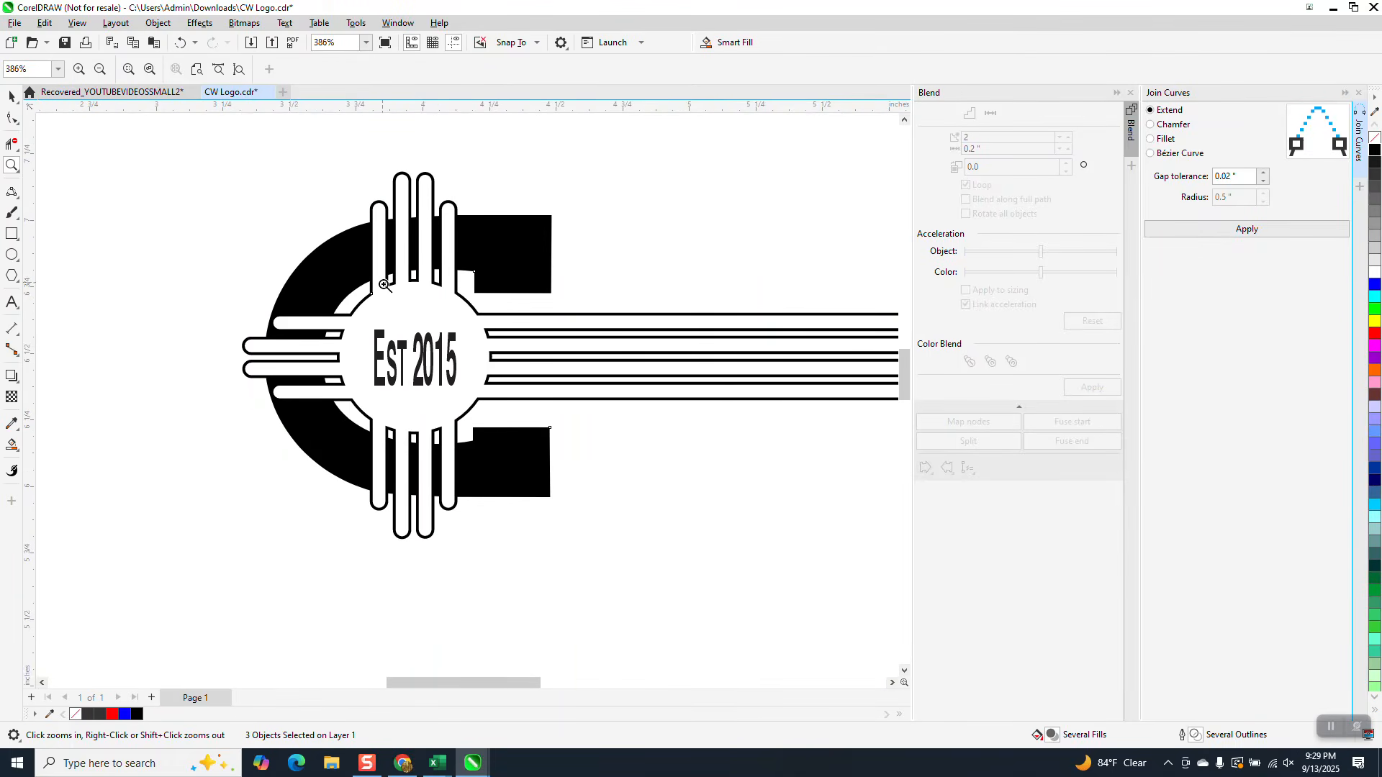
{"action": "scroll", "coordinate": [459, 319], "scroll_direction": "down", "scroll_amount": 1}
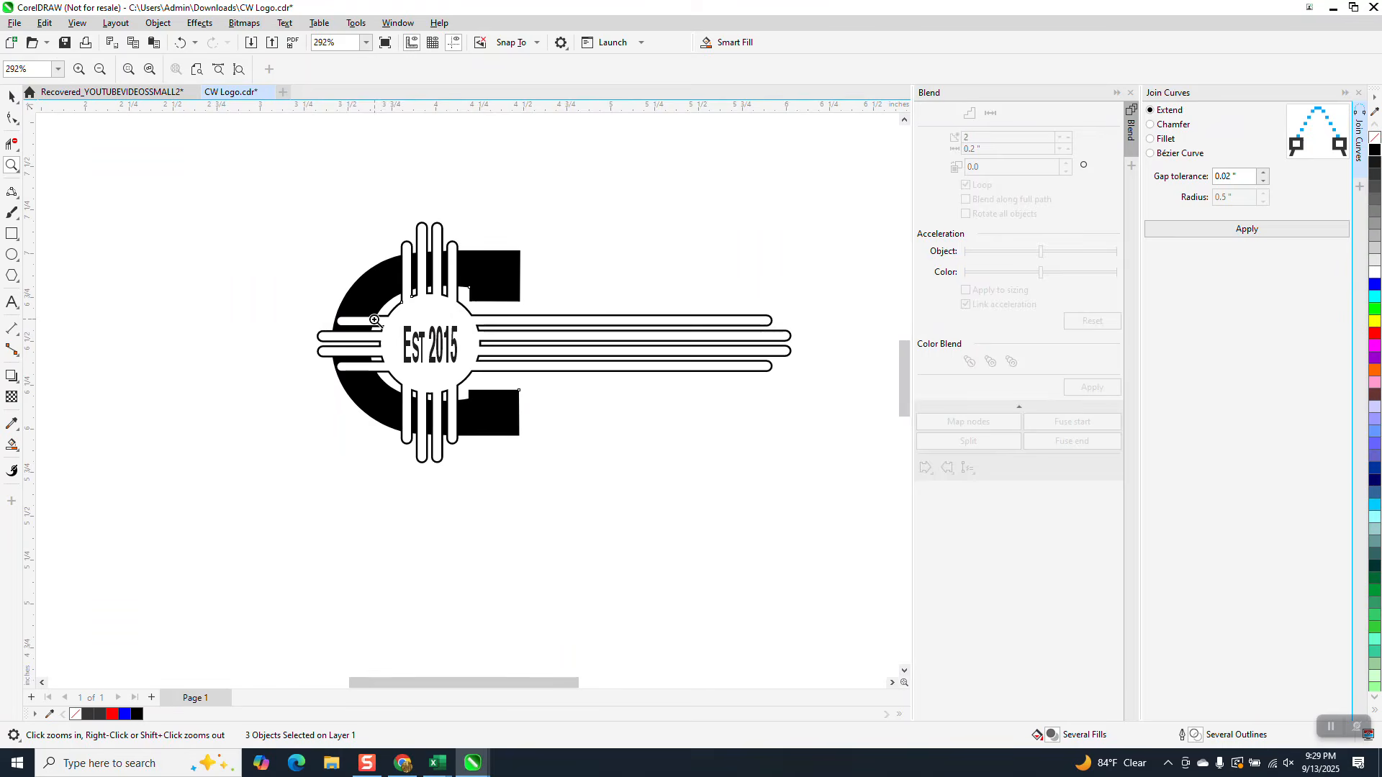
{"action": "scroll", "coordinate": [448, 310], "scroll_direction": "down", "scroll_amount": 1}
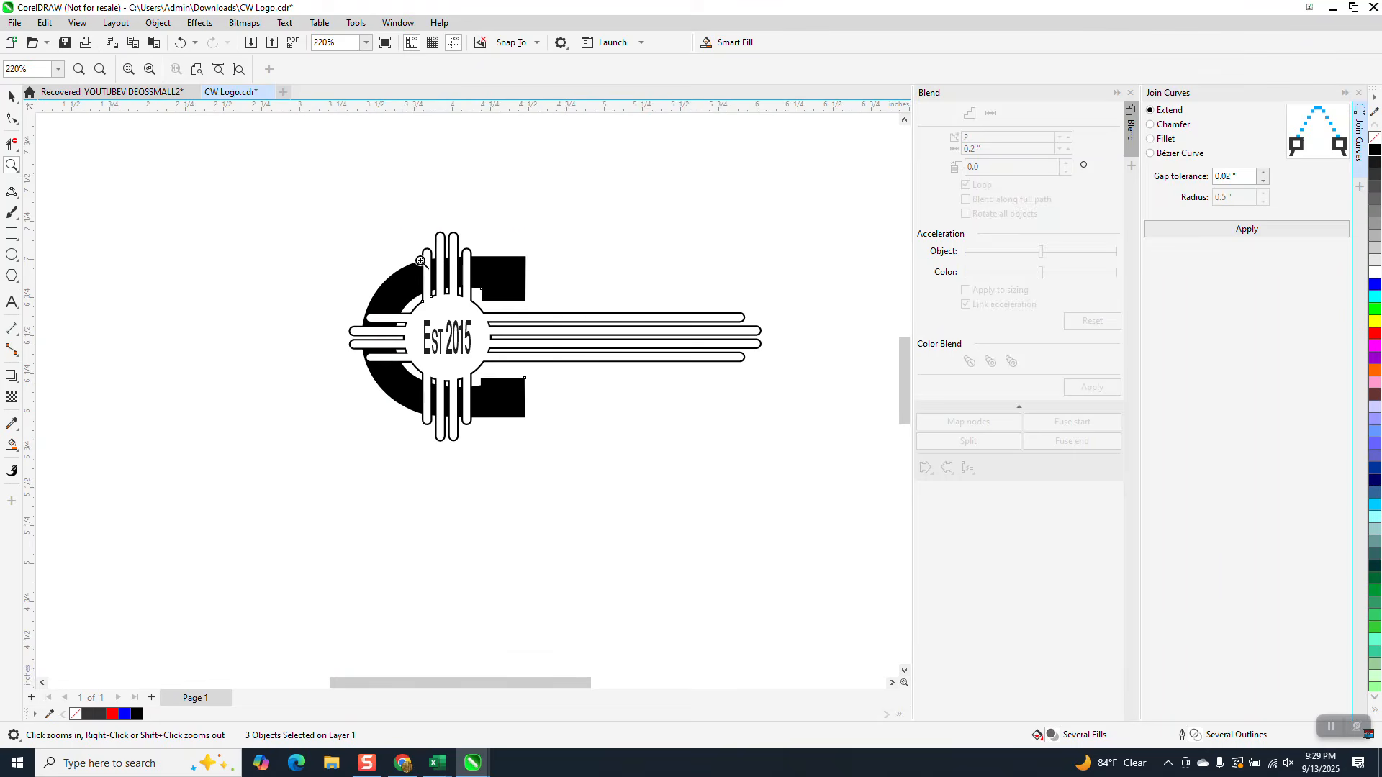
{"action": "left_click_drag", "start_coordinate": [421, 261], "coordinate": [592, 404]}
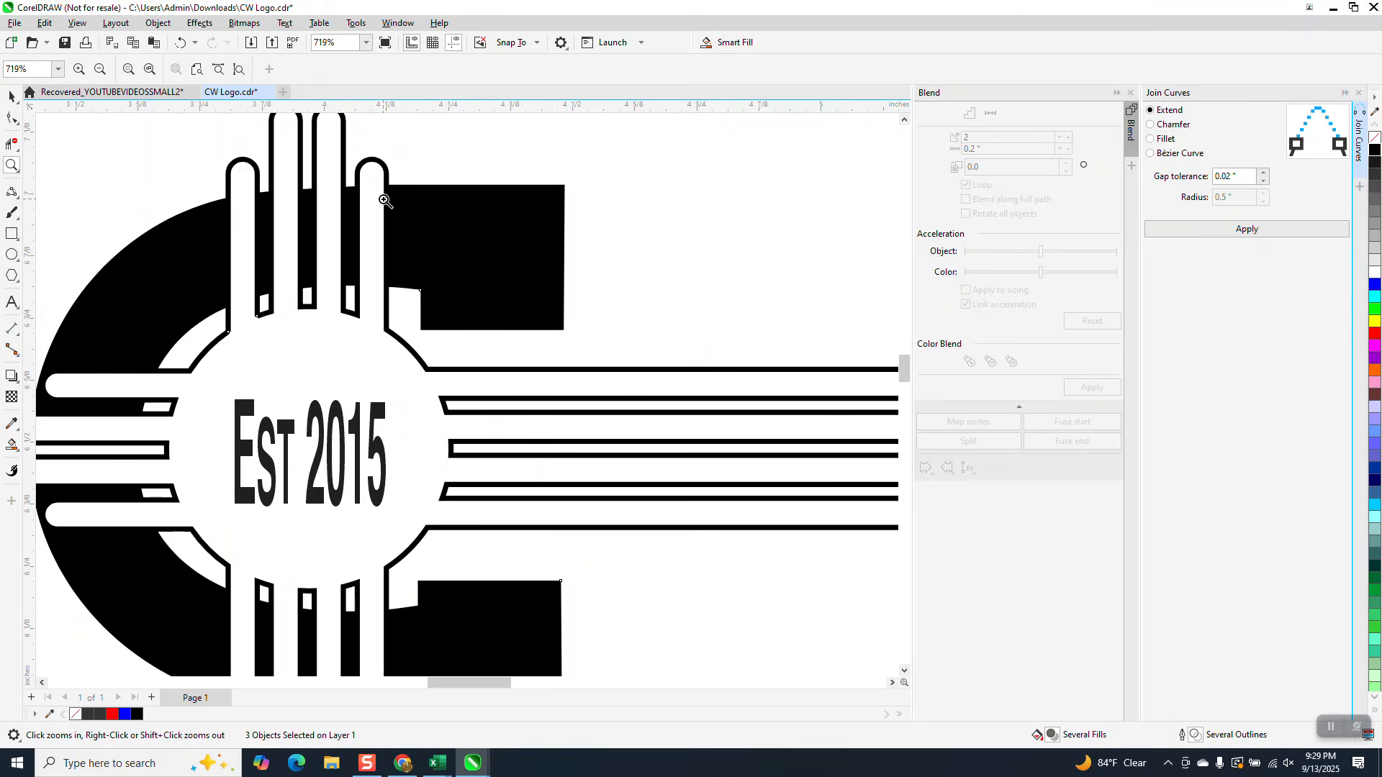
{"action": "scroll", "coordinate": [389, 230], "scroll_direction": "down", "scroll_amount": 4}
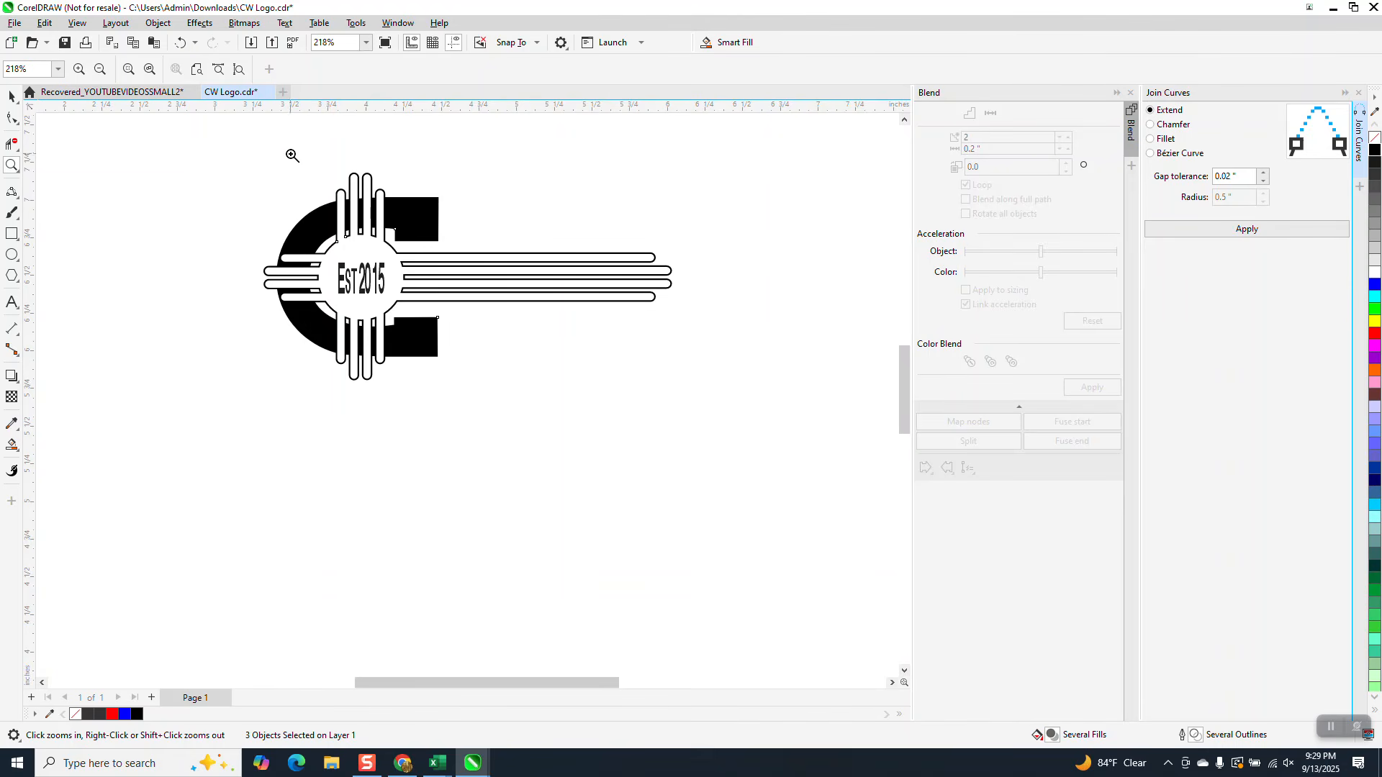
Step: Draw a rectangle about 3.2 by 1.64 inches around the redrawn logo, filled yellow and placed behind the artwork
{"action": "left_click", "coordinate": [12, 233]}
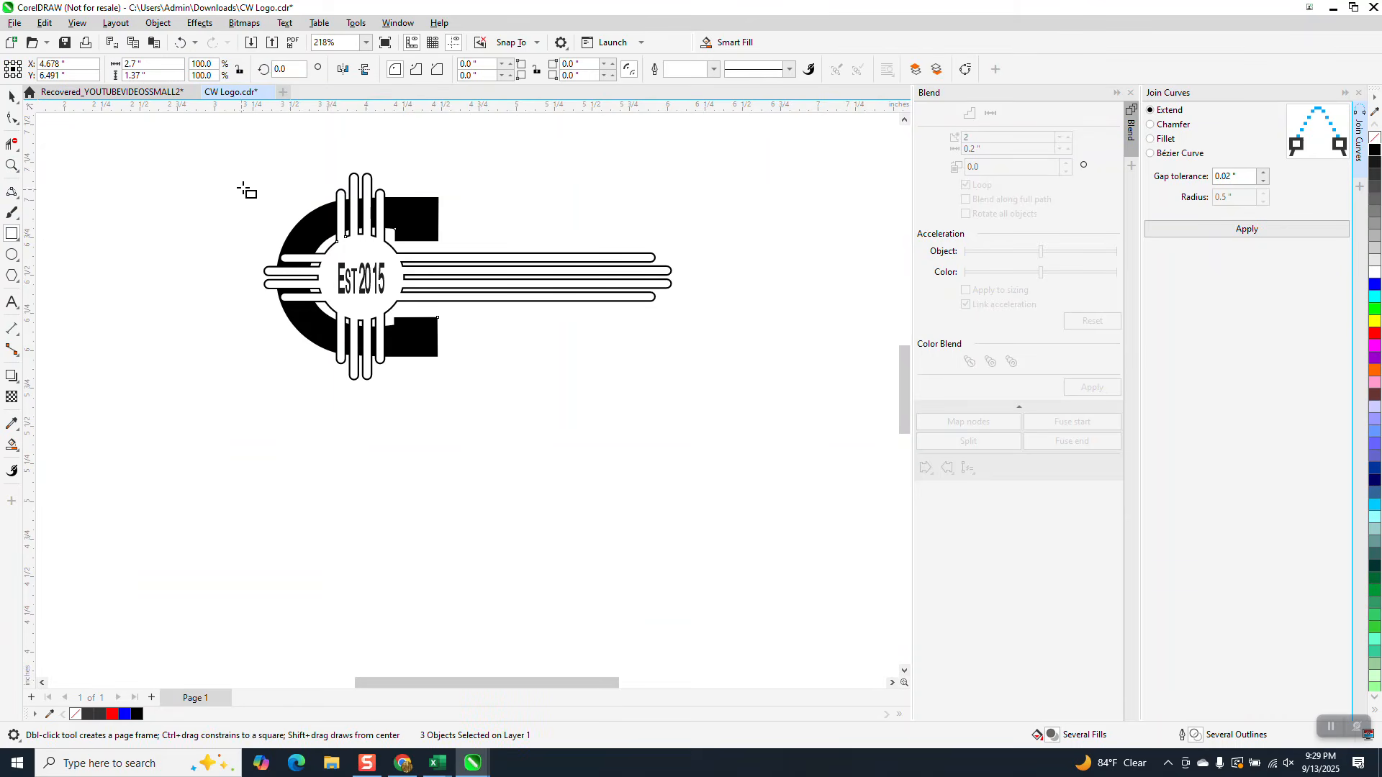
{"action": "mouse_move", "coordinate": [223, 151]}
{"action": "left_mouse_down"}
{"action": "mouse_move", "coordinate": [586, 348]}
{"action": "mouse_move", "coordinate": [708, 398]}
{"action": "left_mouse_up"}
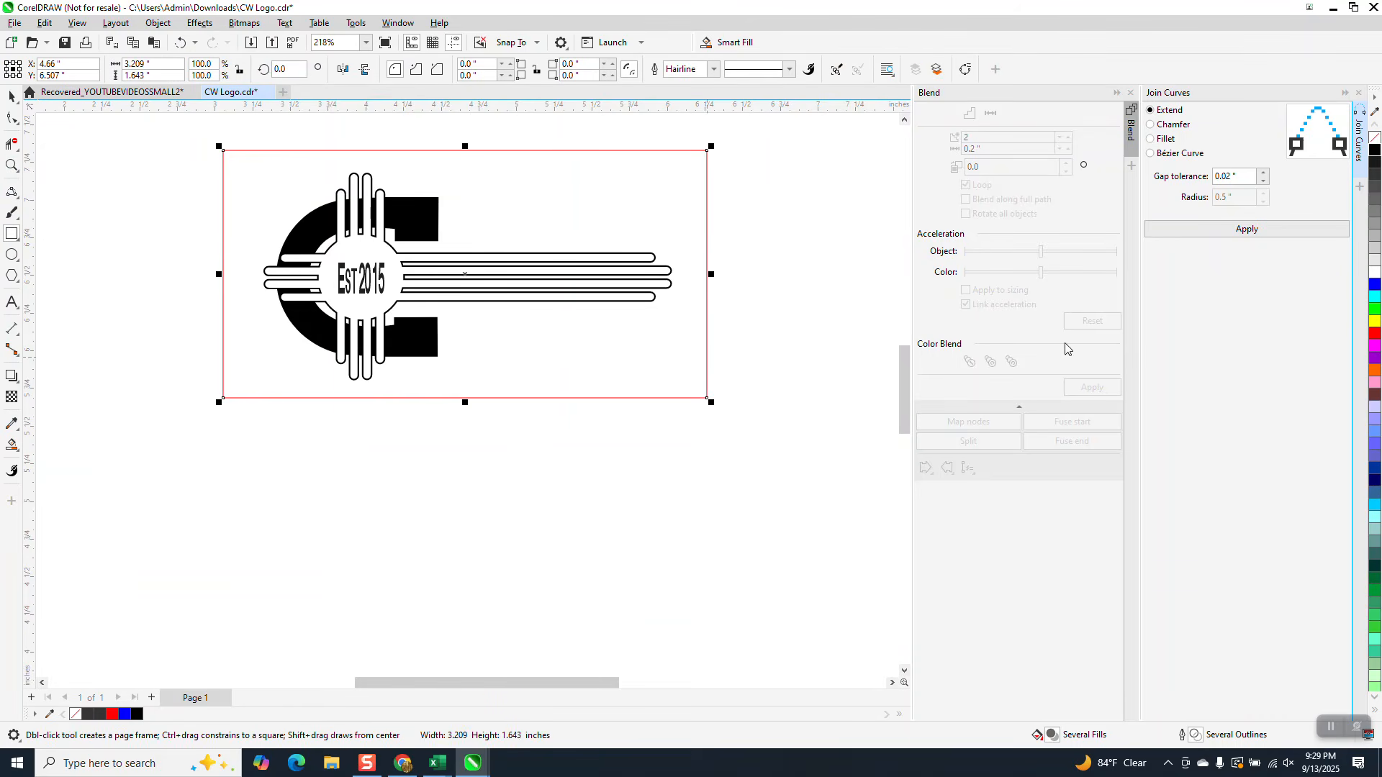
{"action": "left_click", "coordinate": [1374, 323]}
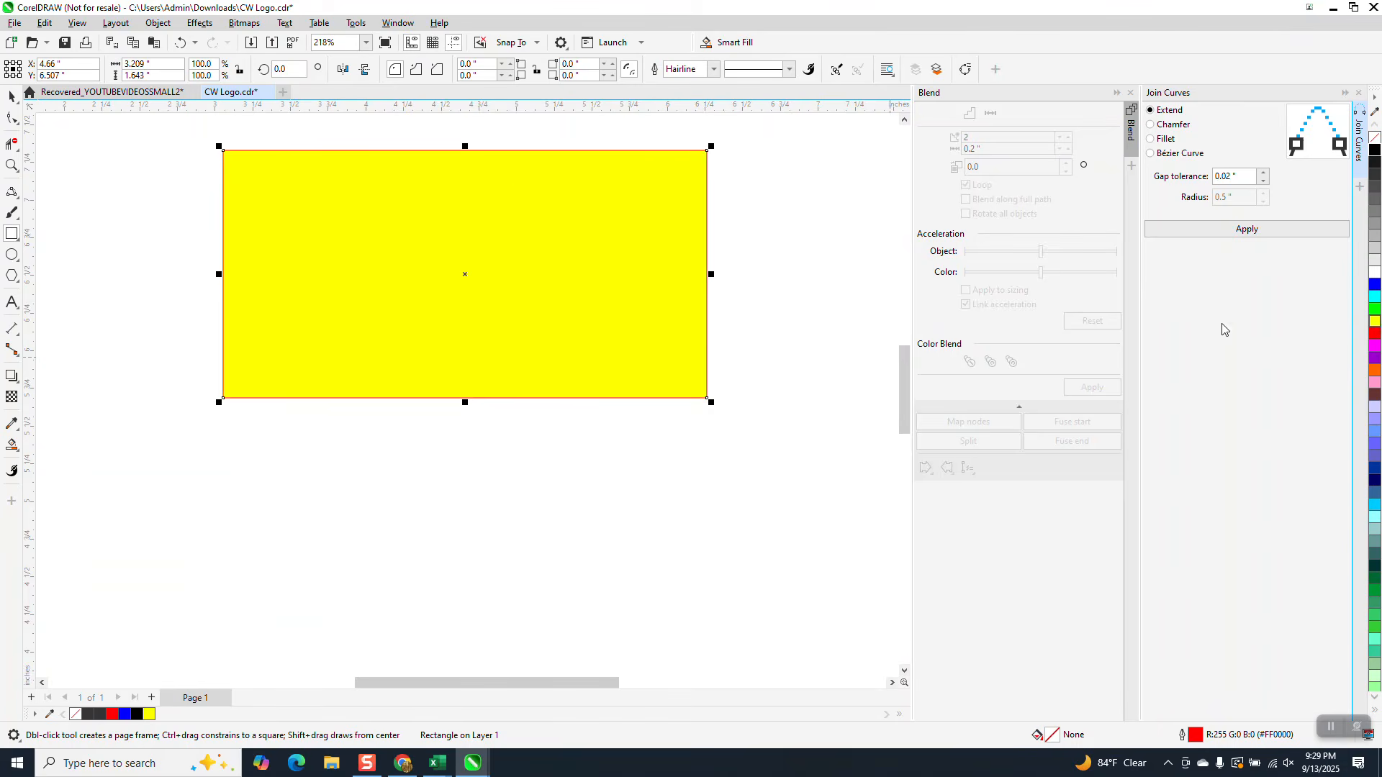
{"action": "left_click", "coordinate": [152, 24]}
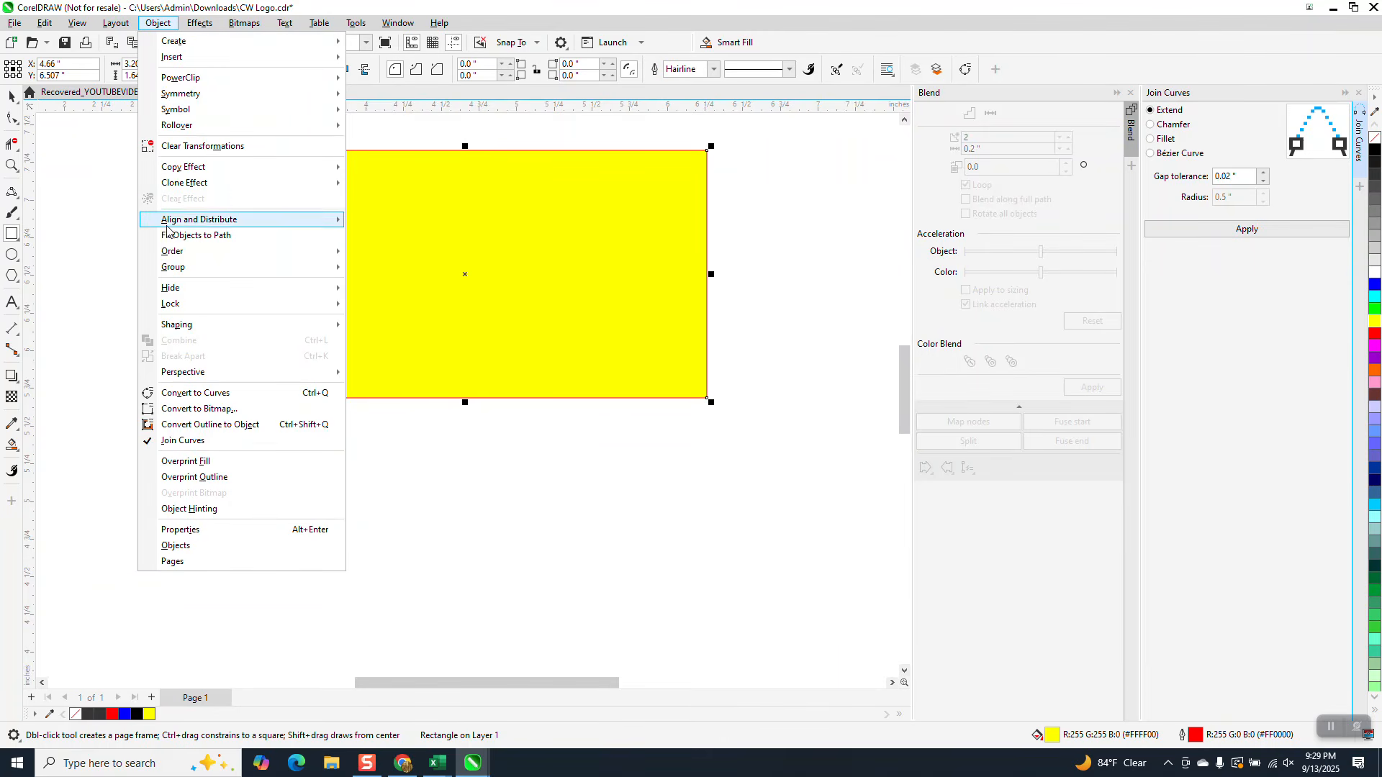
{"action": "mouse_move", "coordinate": [335, 252]}
{"action": "left_click", "coordinate": [381, 270]}
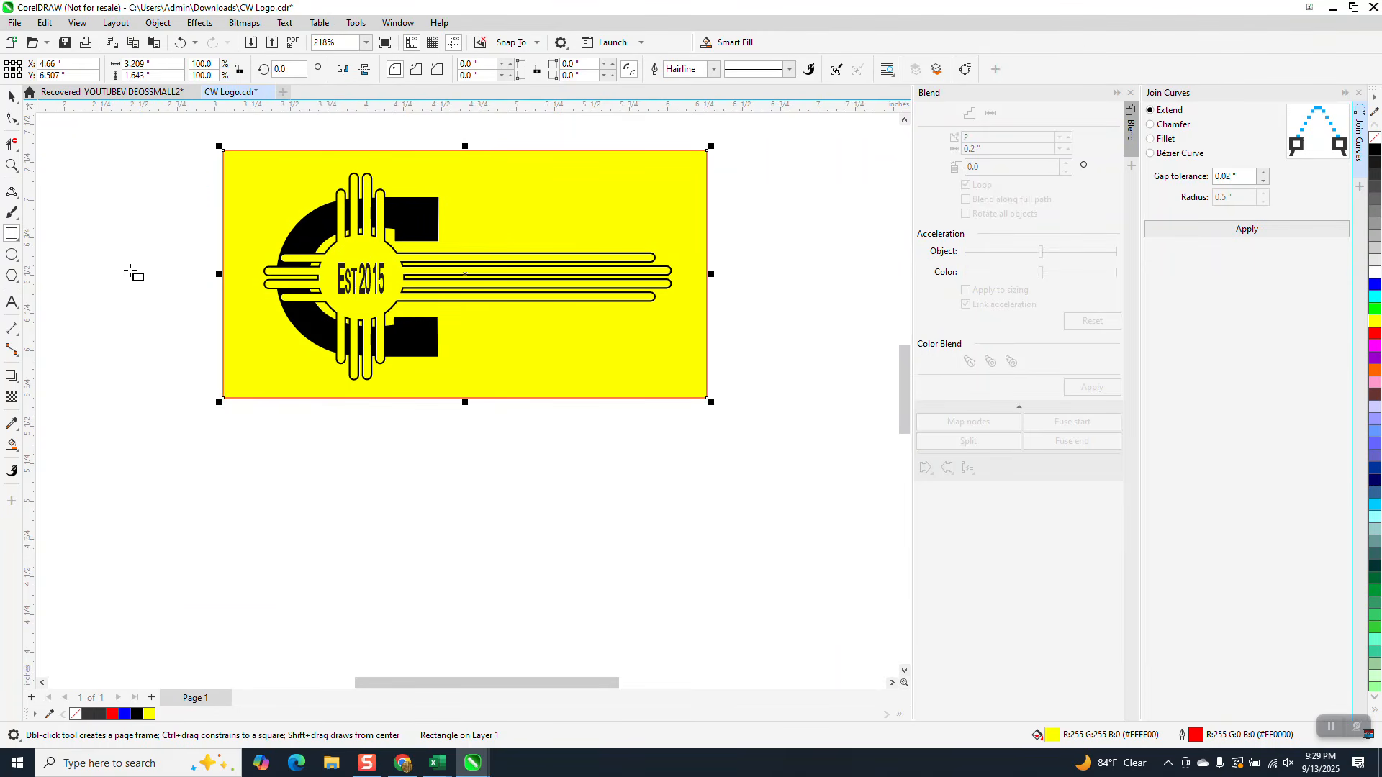
Step: Compare the redrawn C and arms on the yellow background with the scanned logo's arms, circle and EST. 2015 lettering
{"action": "left_click", "coordinate": [12, 165]}
{"action": "left_click_drag", "start_coordinate": [262, 179], "coordinate": [537, 375]}
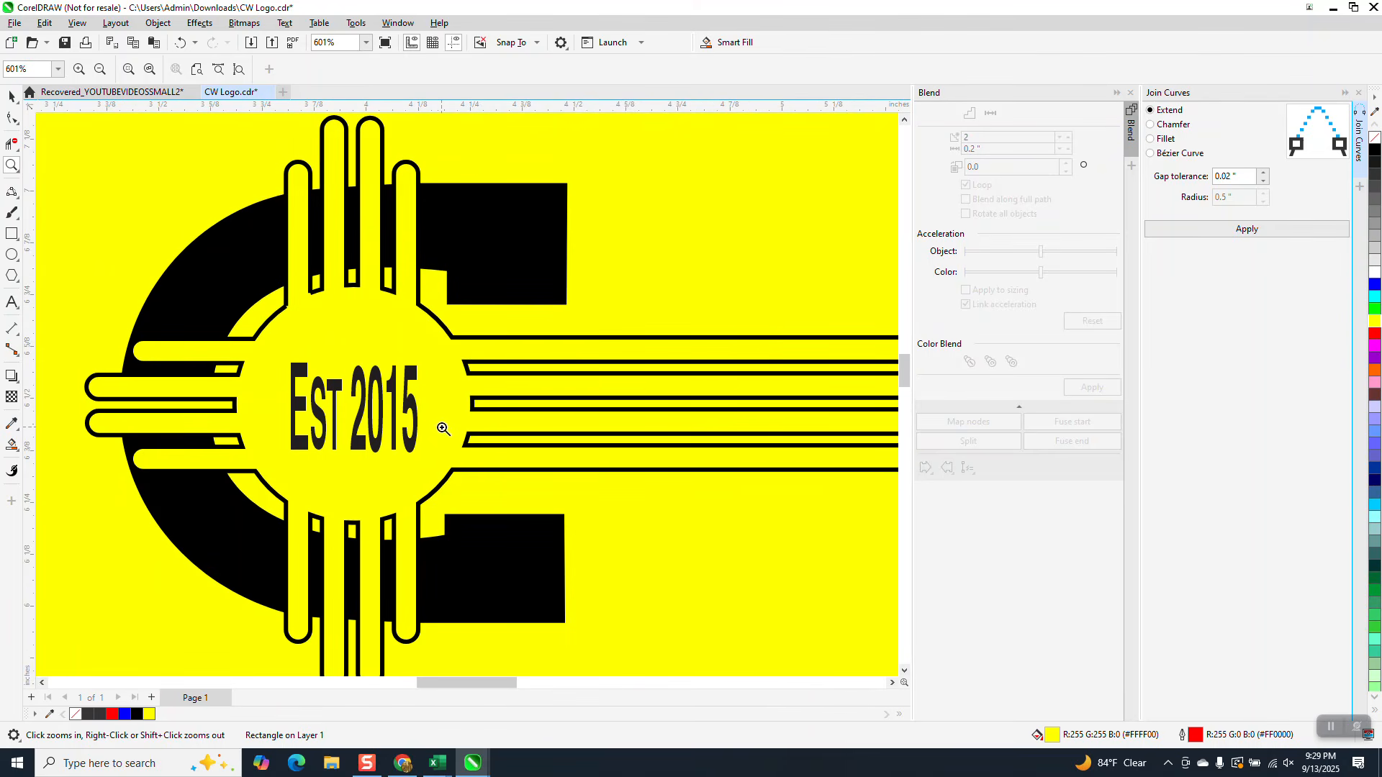
{"action": "right_click", "coordinate": [423, 296]}
{"action": "right_click", "coordinate": [420, 295]}
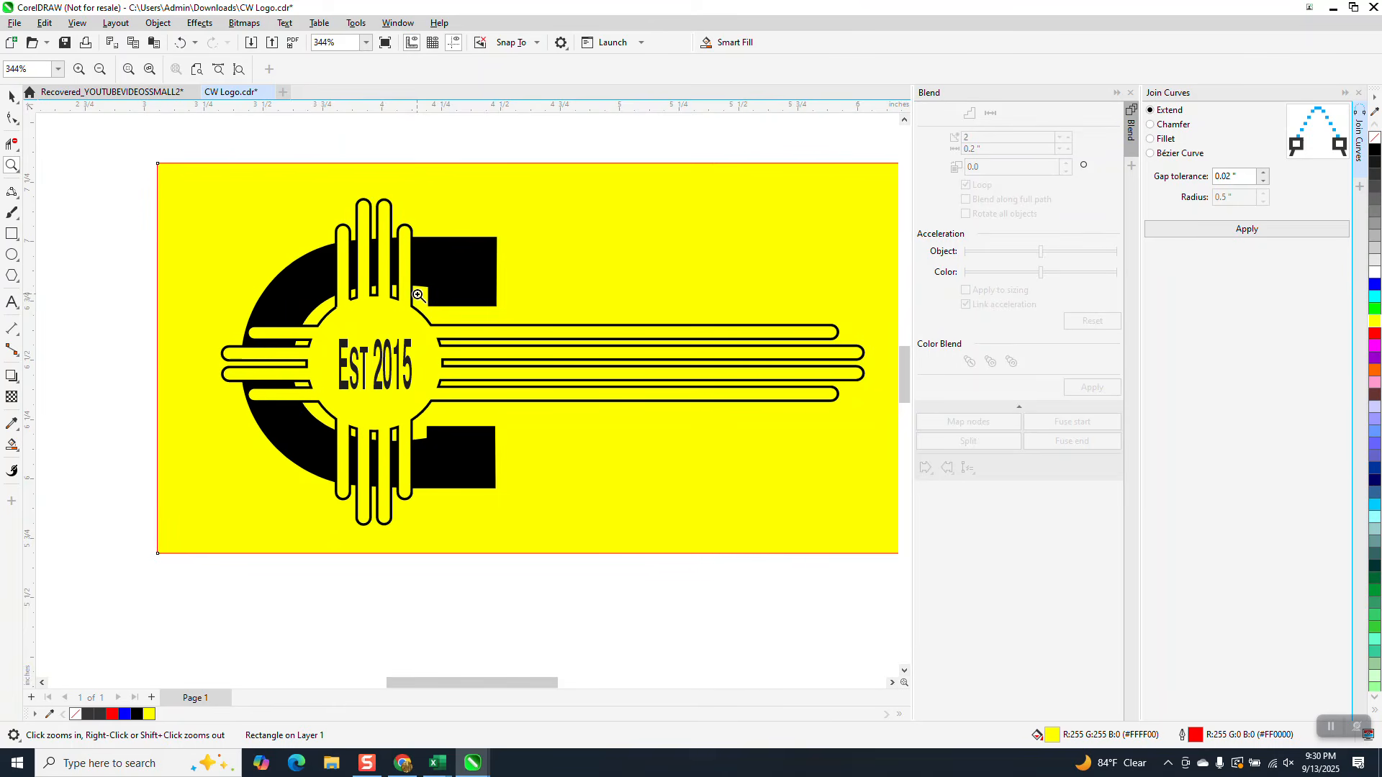
{"action": "right_click", "coordinate": [439, 250]}
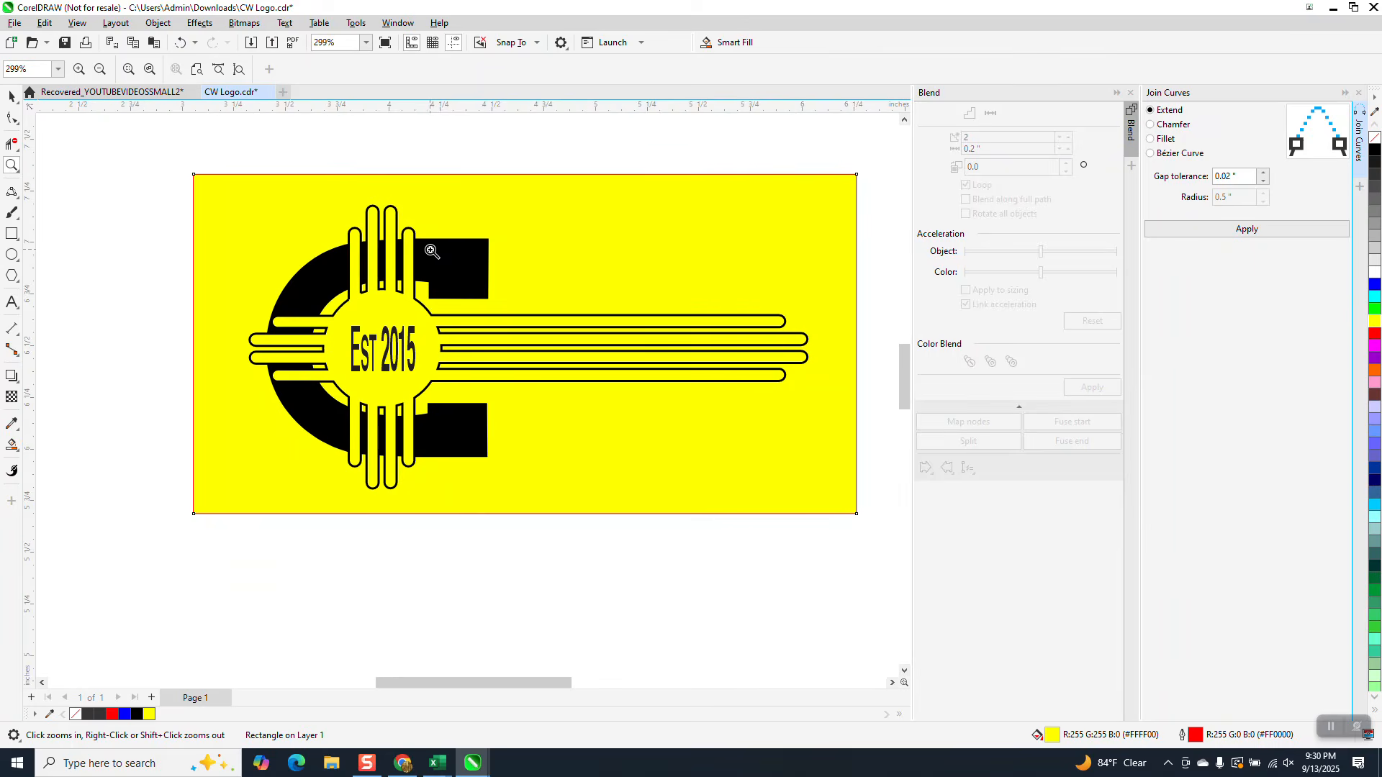
{"action": "scroll", "coordinate": [428, 251], "scroll_direction": "down", "scroll_amount": 10}
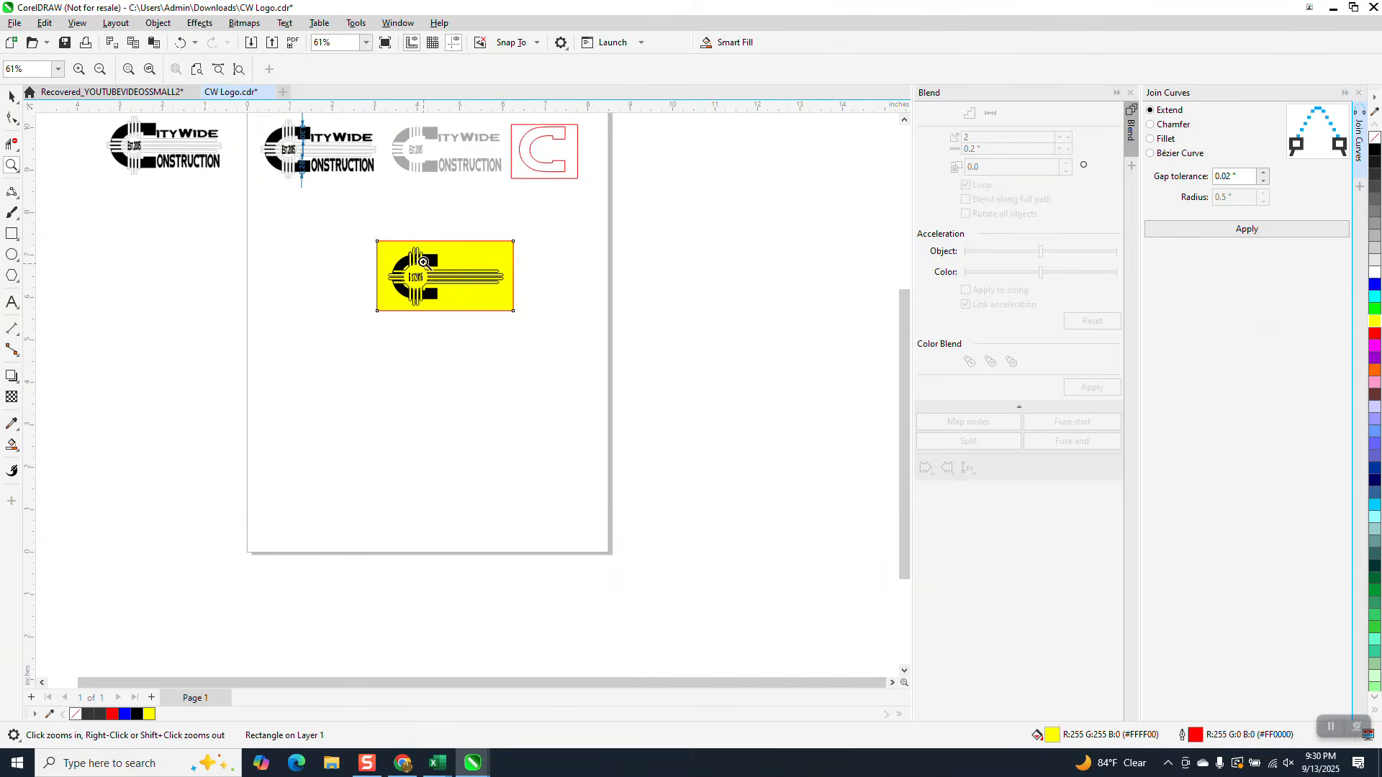
{"action": "left_click_drag", "start_coordinate": [261, 139], "coordinate": [290, 168]}
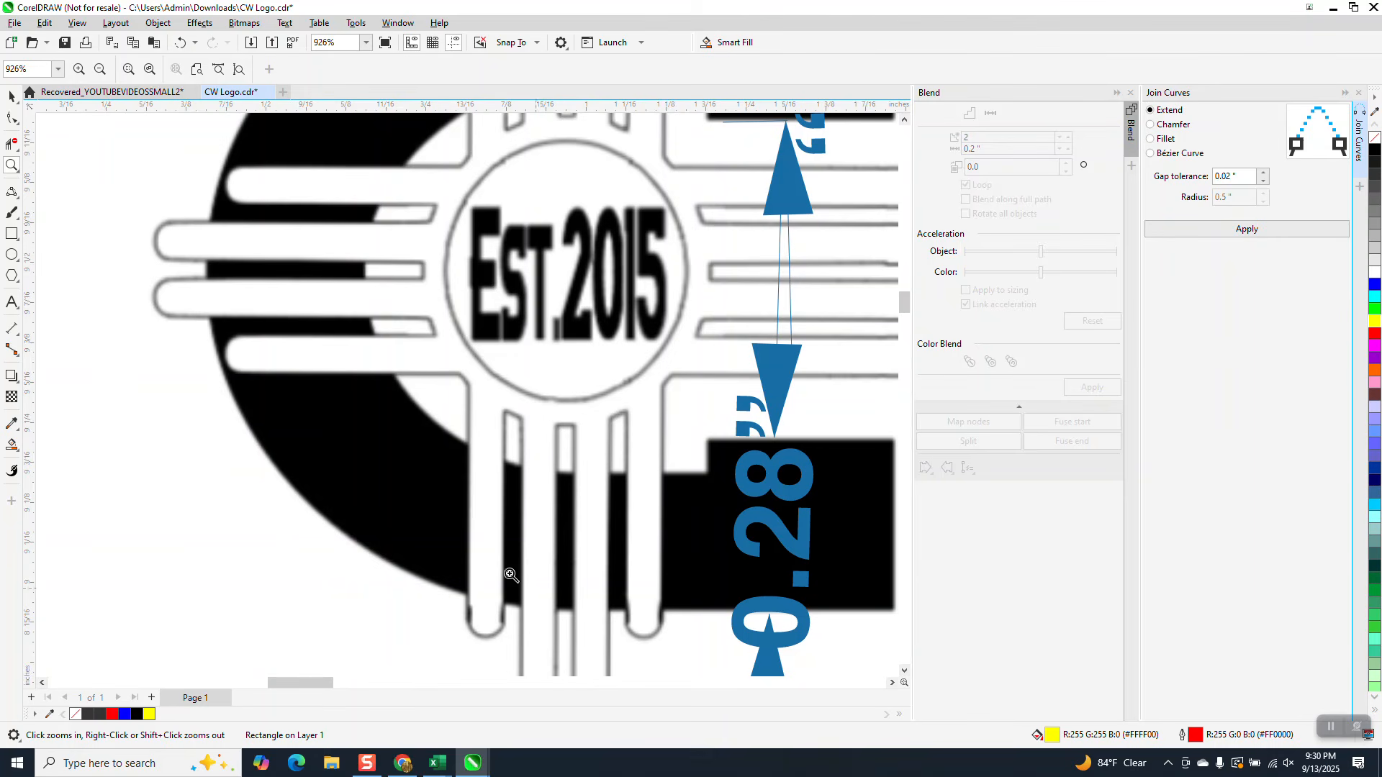
{"action": "scroll", "coordinate": [246, 285], "scroll_direction": "down", "scroll_amount": 6}
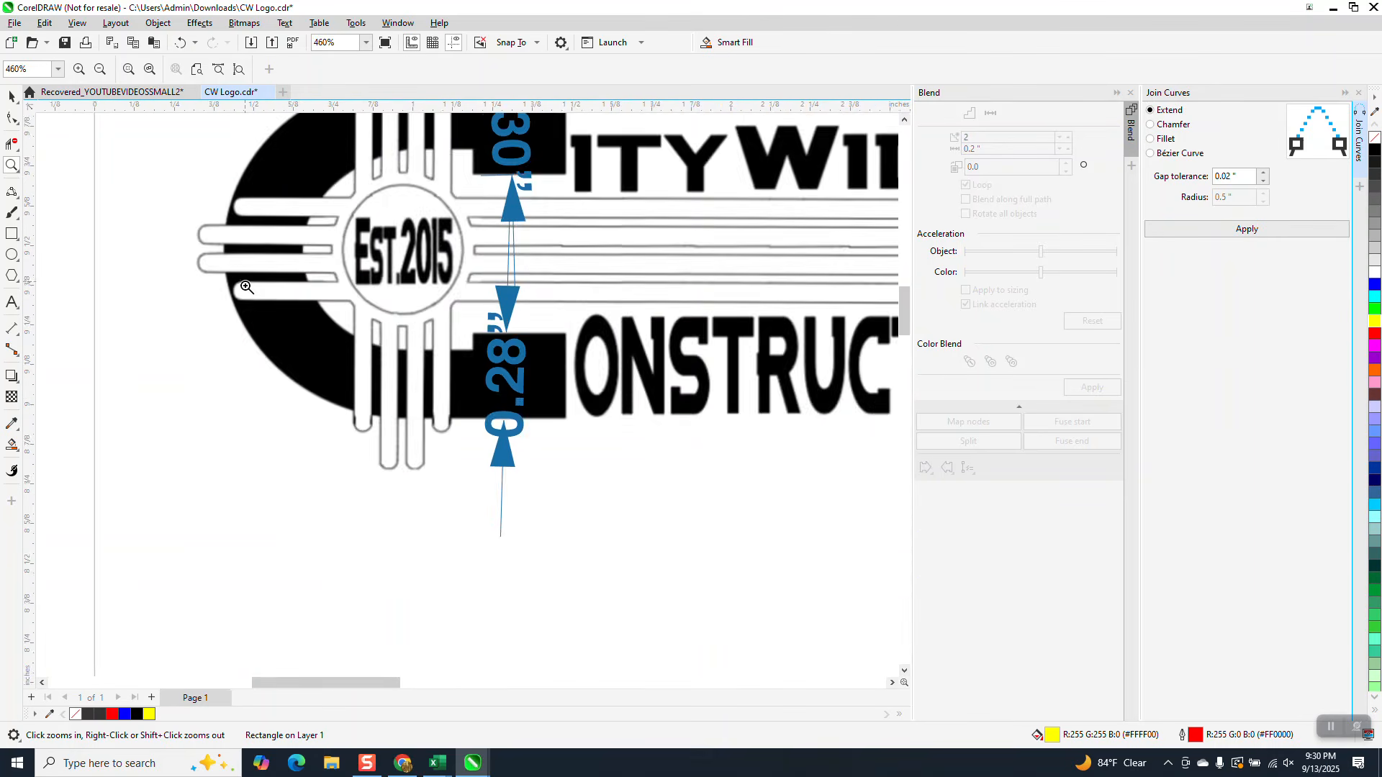
{"action": "scroll", "coordinate": [255, 319], "scroll_direction": "down", "scroll_amount": 3}
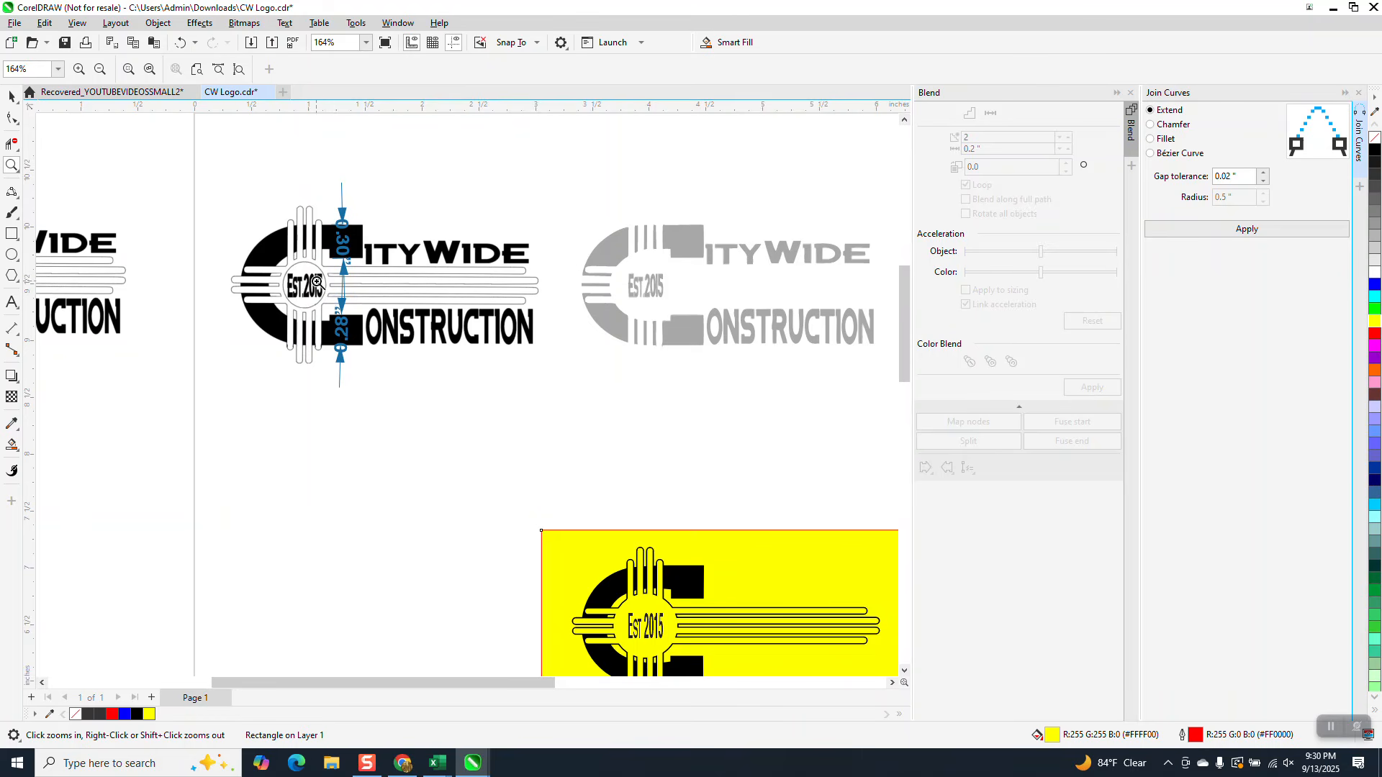
{"action": "left_click_drag", "start_coordinate": [270, 269], "coordinate": [342, 318]}
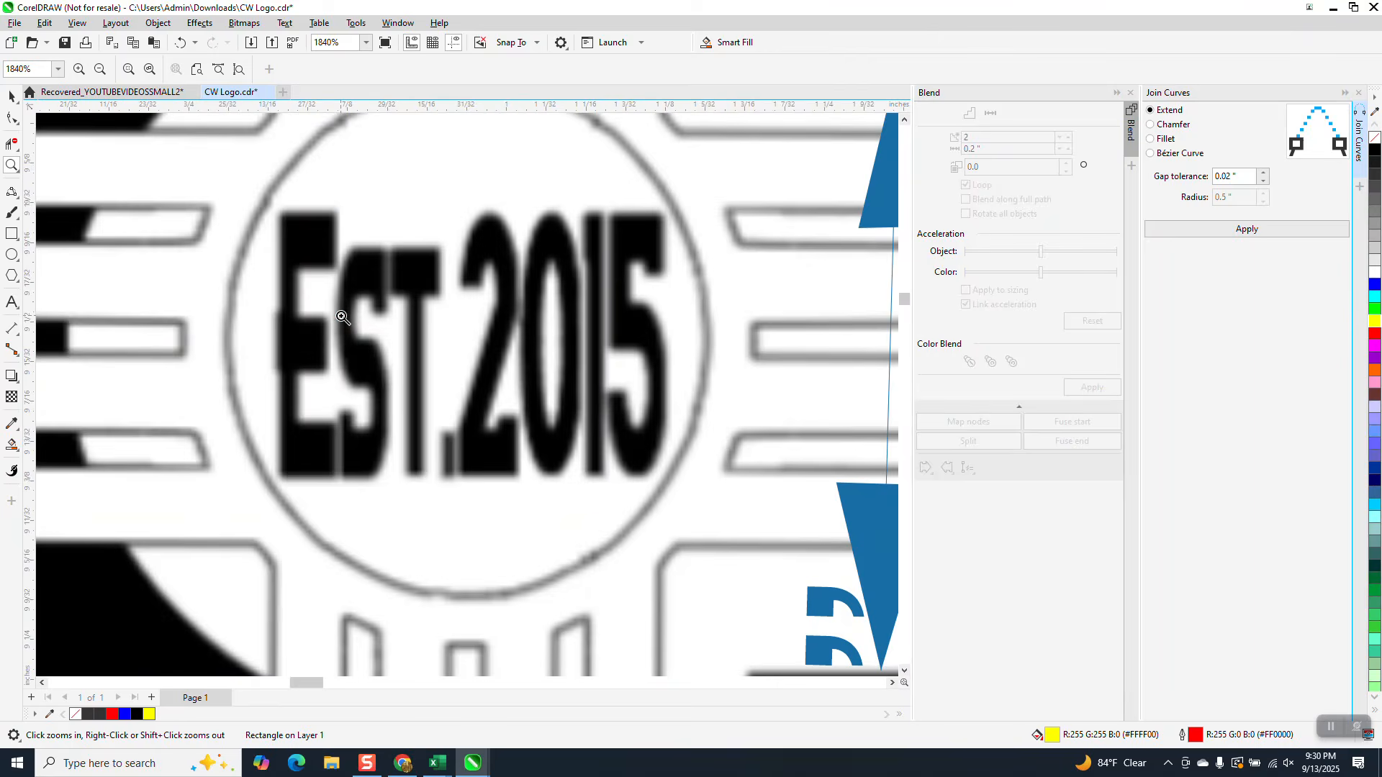
{"action": "scroll", "coordinate": [342, 318], "scroll_direction": "down", "scroll_amount": 12}
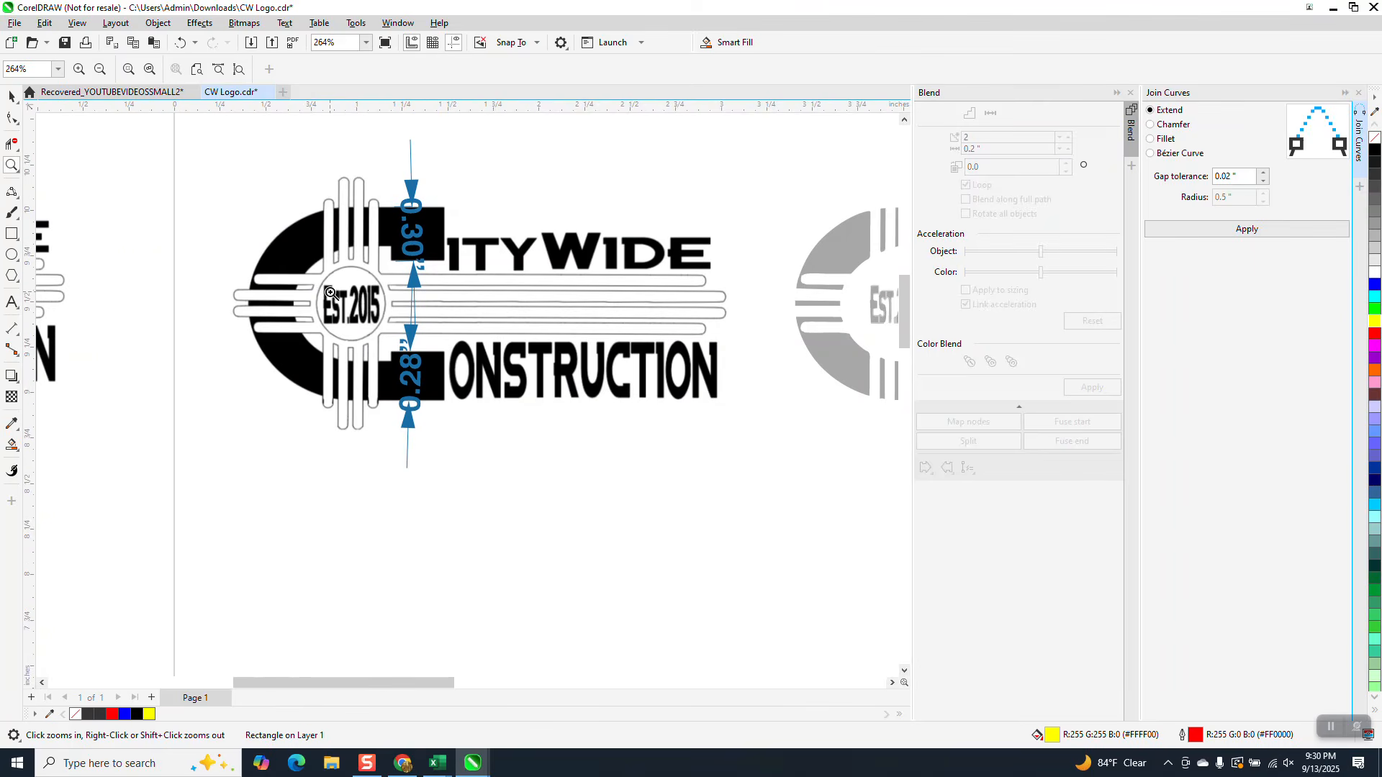
{"action": "scroll", "coordinate": [468, 336], "scroll_direction": "down", "scroll_amount": 1}
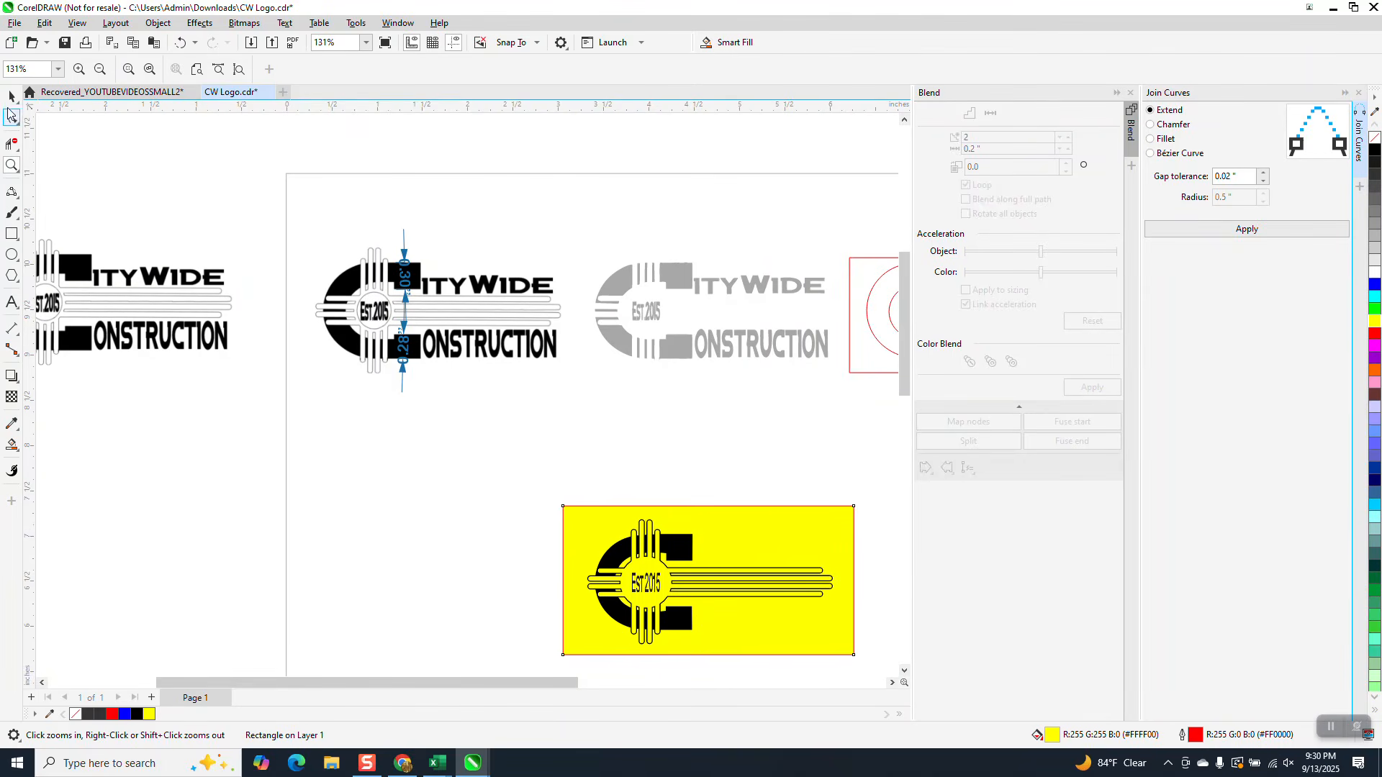
Step: Delete the yellow background rectangle and select all objects of the redrawn logo
{"action": "left_click", "coordinate": [11, 96]}
{"action": "key", "text": "Delete"}
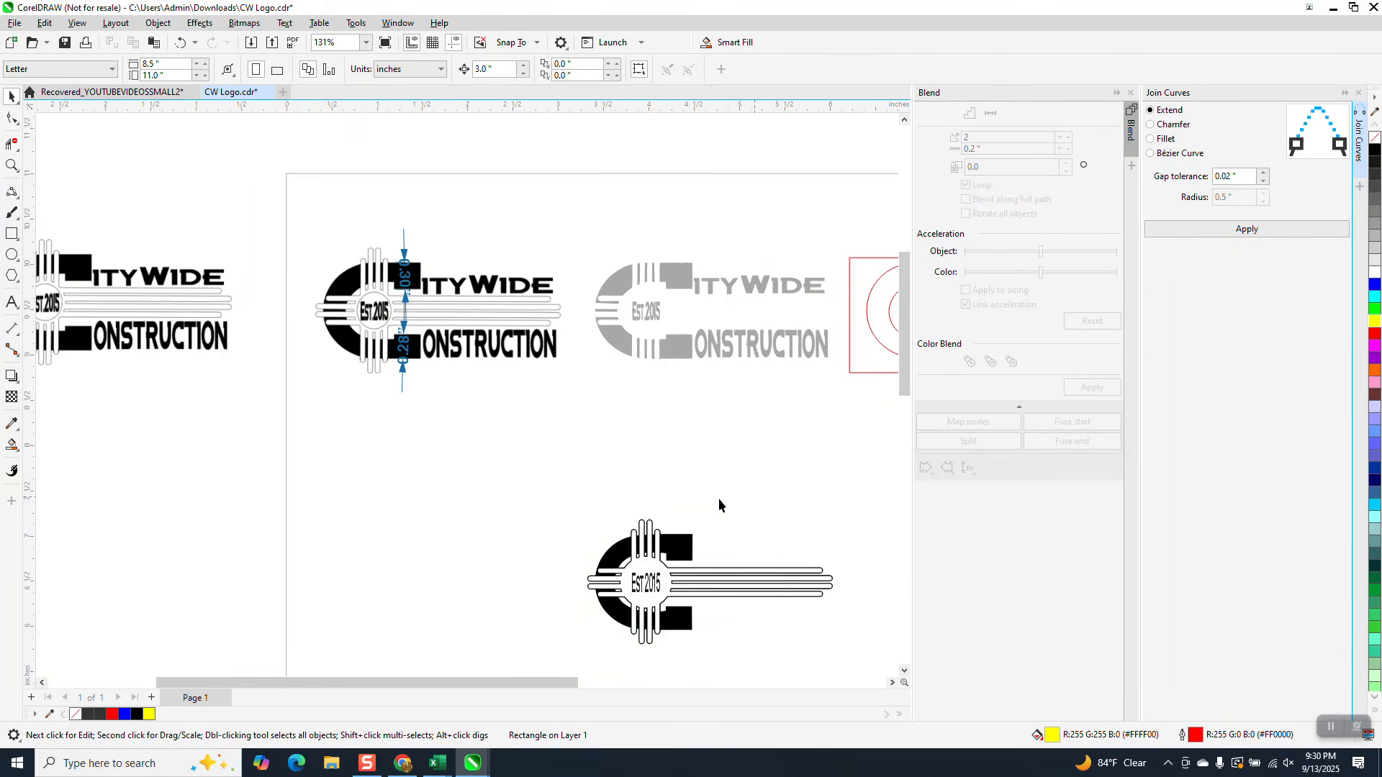
{"action": "left_click_drag", "start_coordinate": [561, 492], "coordinate": [849, 661]}
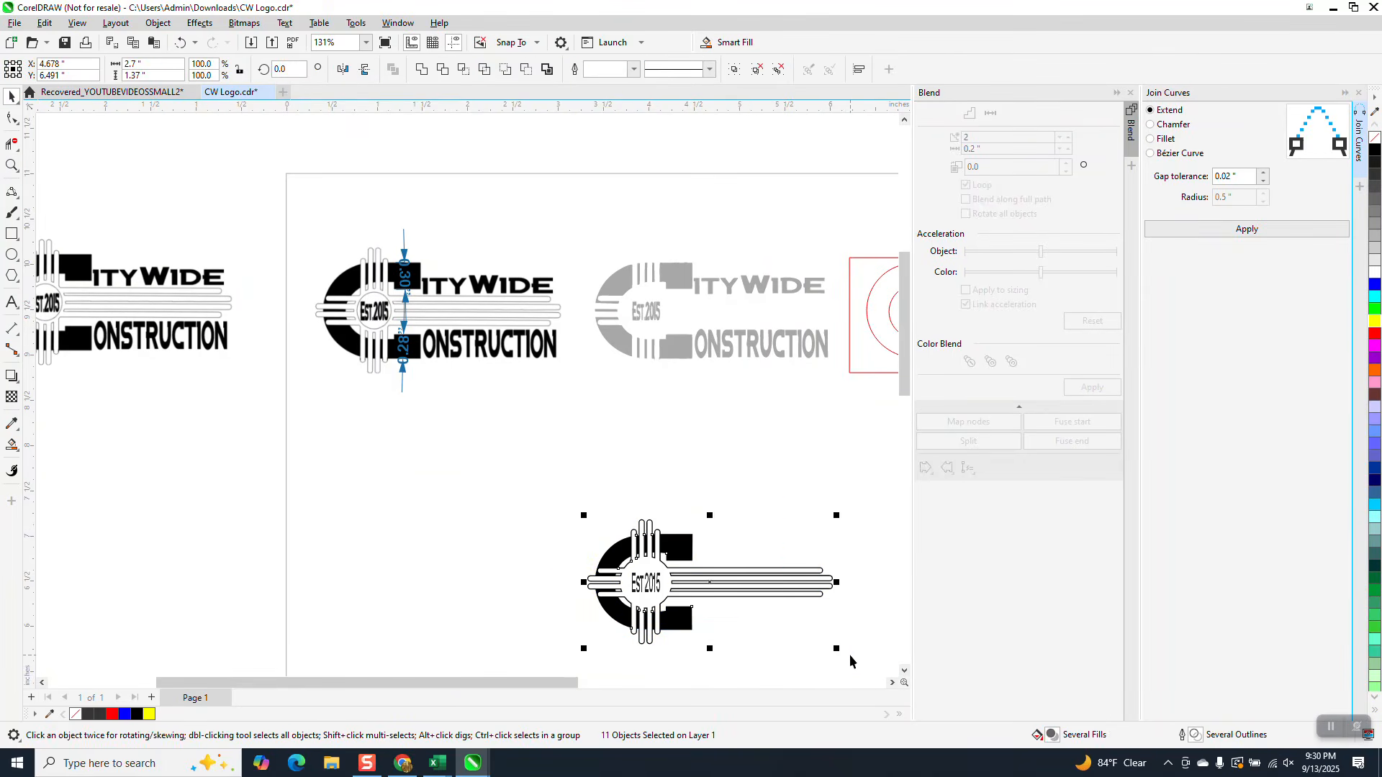
Step: Group the 11 objects of the redrawn logo and move the group 3 inches up and 3 inches left over the scanned logo
{"action": "key", "text": "ctrl+g"}
{"action": "key", "text": "Up"}
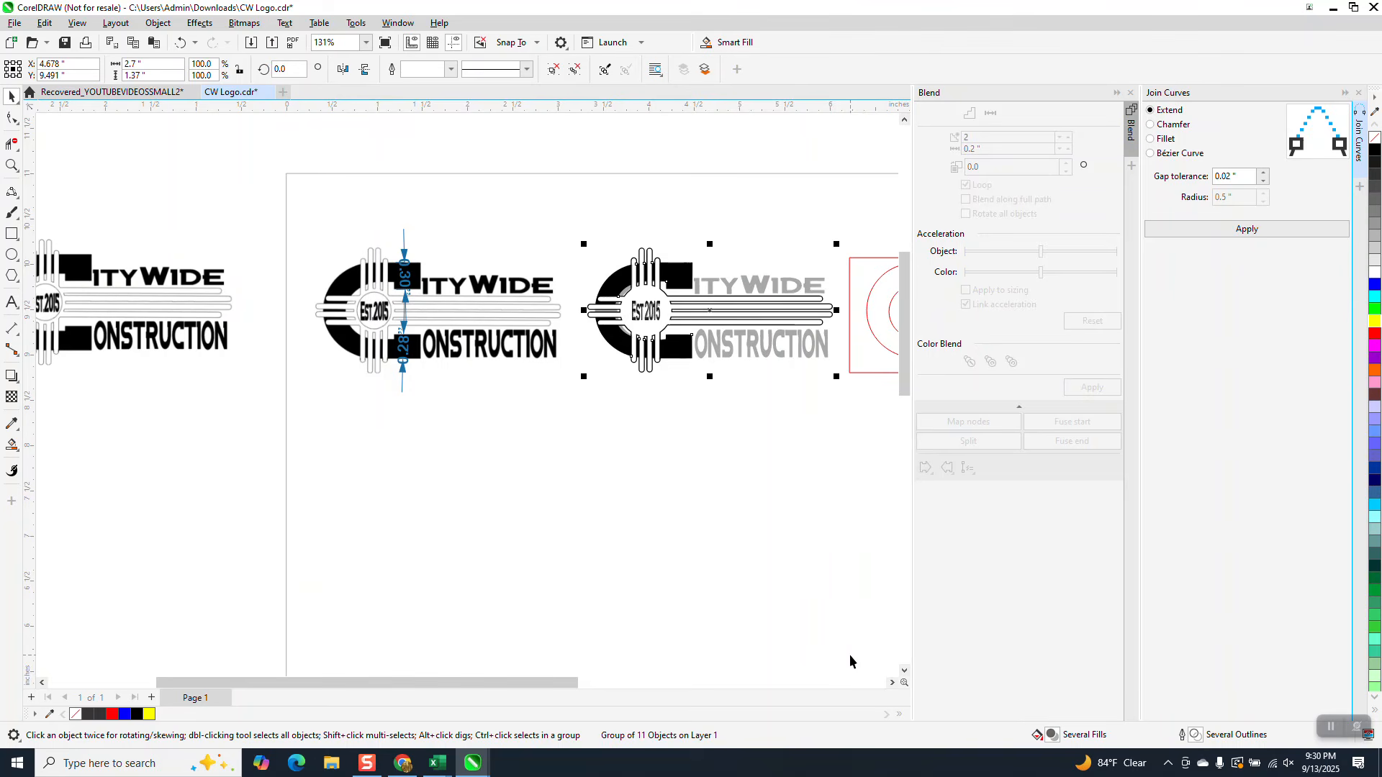
{"action": "key", "text": "Left"}
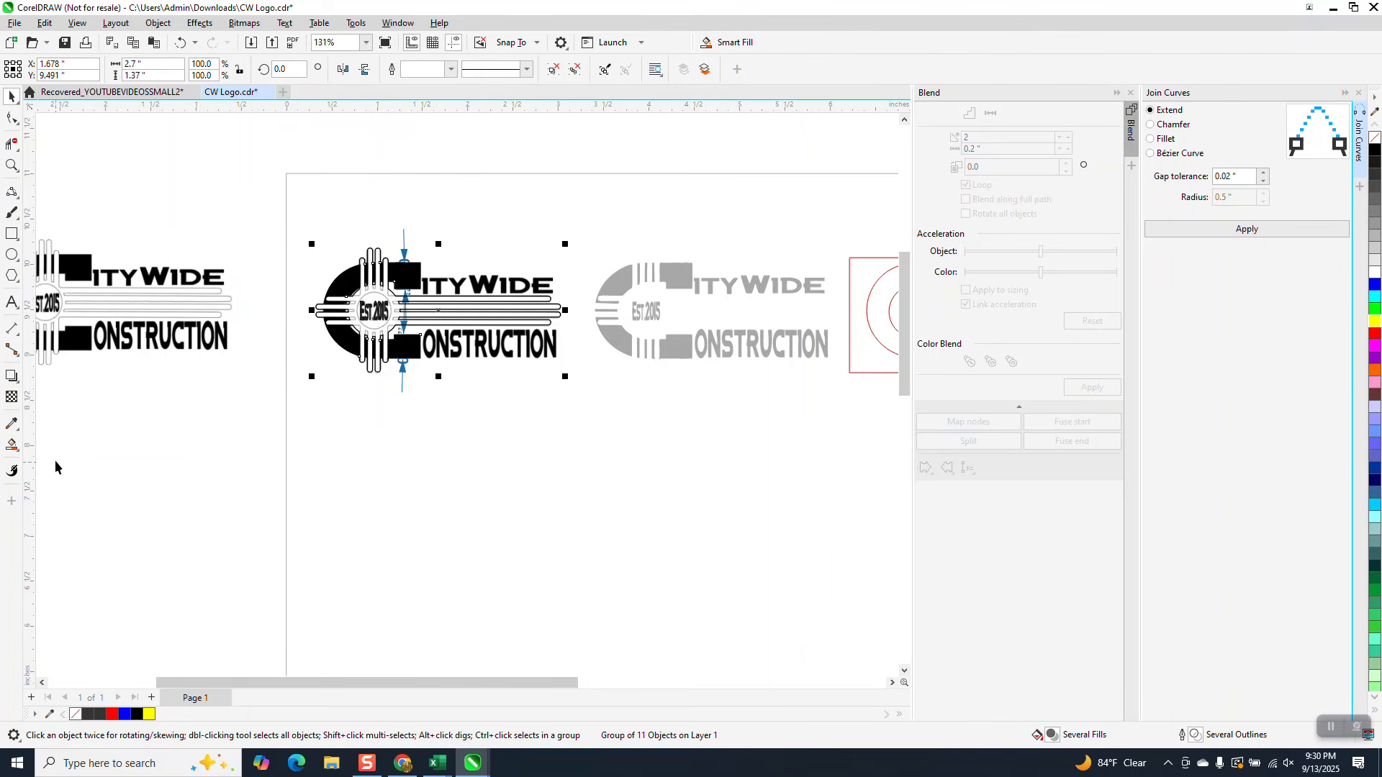
Step: Give the overlaid logo group yellow outlines and a yellow fill to compare it with the scan
{"action": "right_click", "coordinate": [1372, 328]}
{"action": "left_click", "coordinate": [11, 166]}
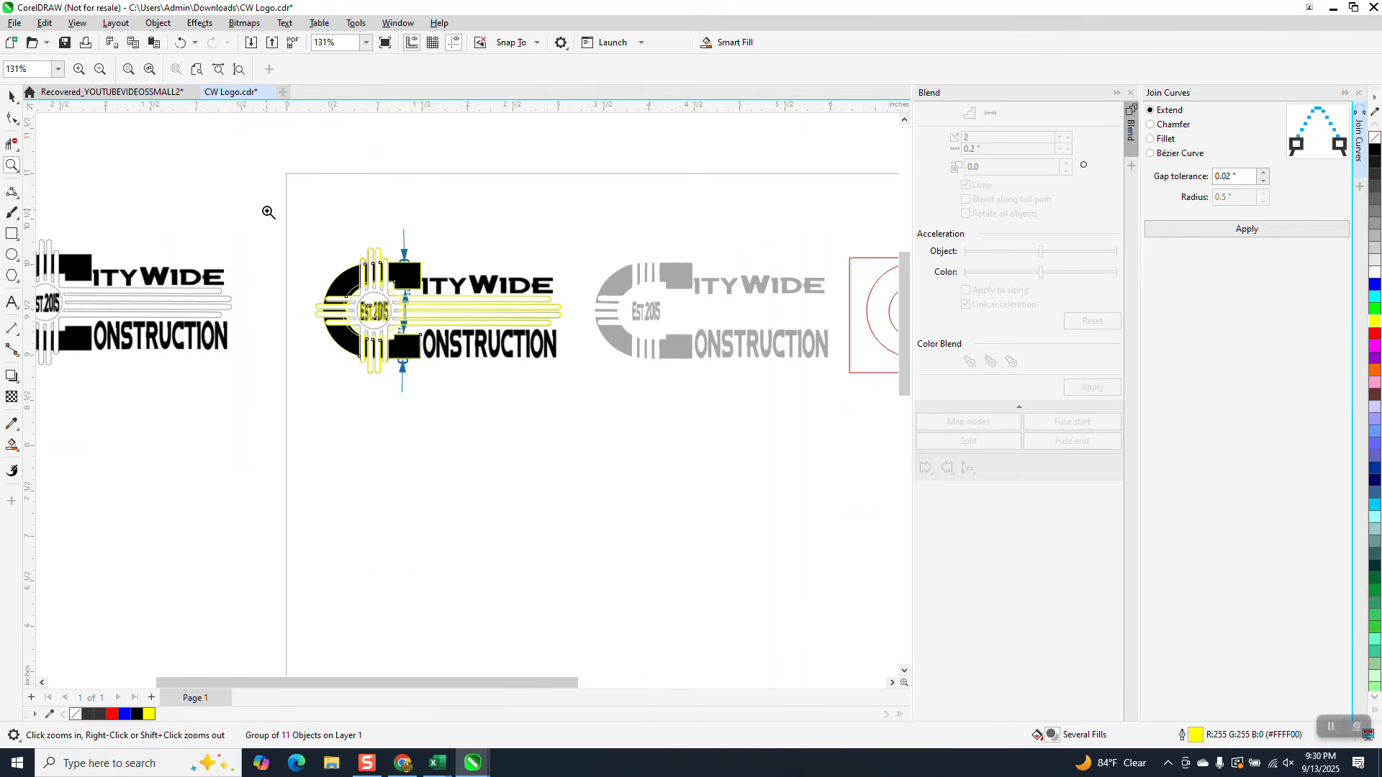
{"action": "left_click_drag", "start_coordinate": [269, 213], "coordinate": [439, 370]}
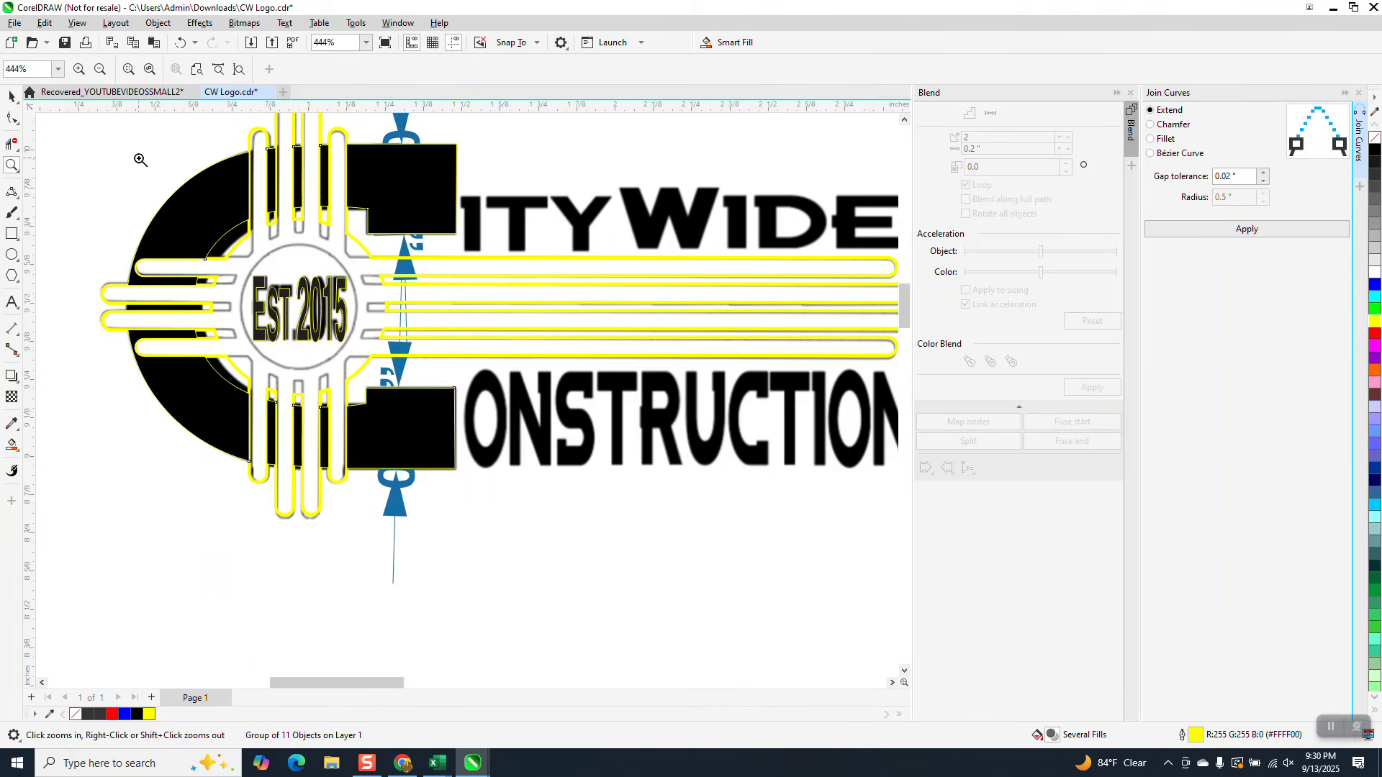
{"action": "left_click", "coordinate": [11, 95]}
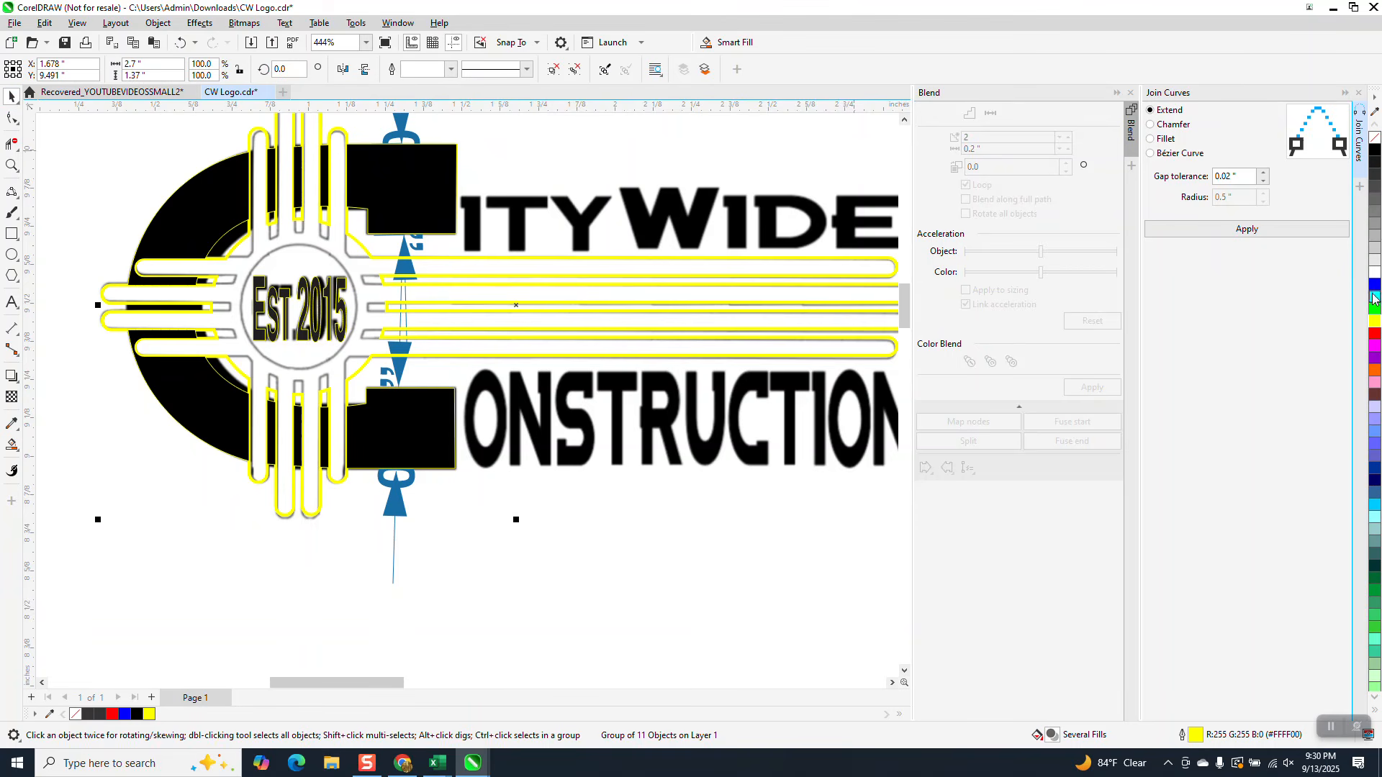
{"action": "left_click", "coordinate": [1374, 324]}
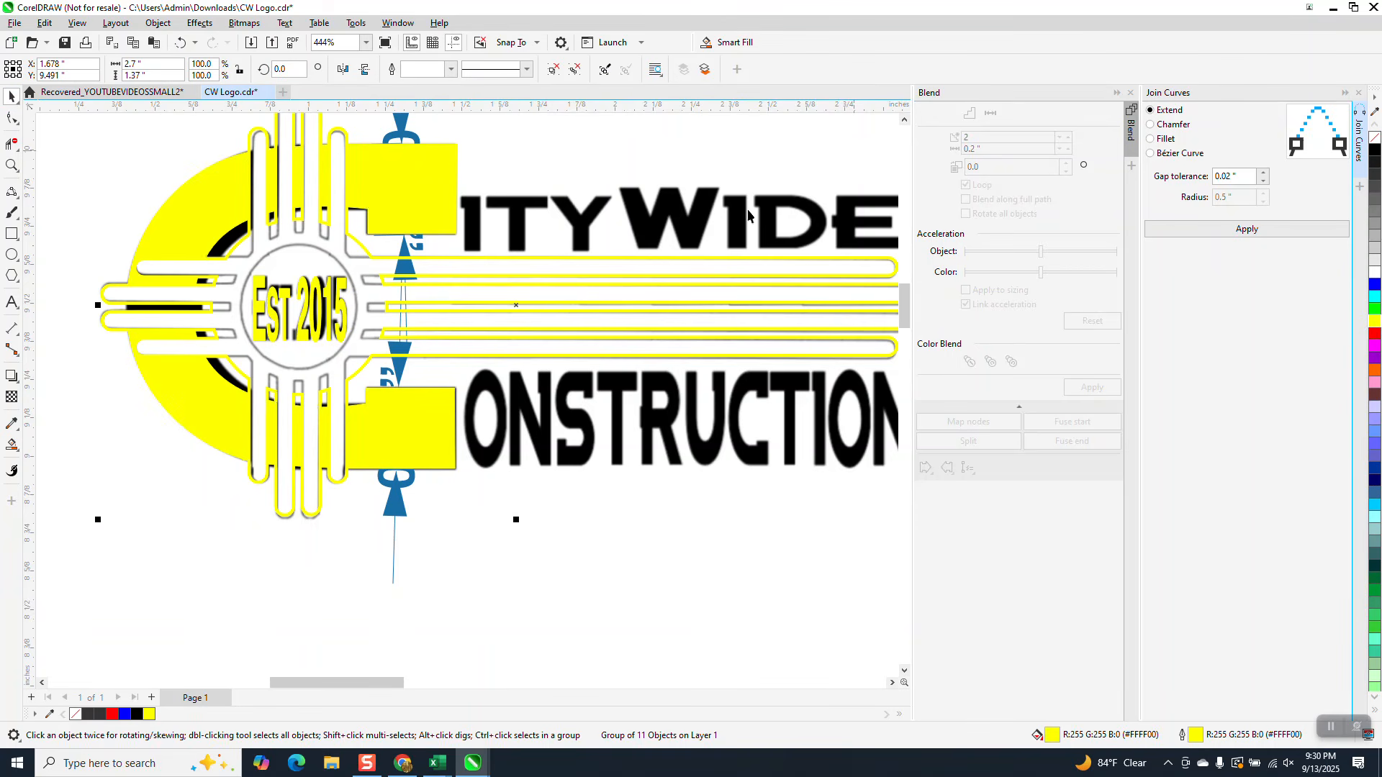
Step: Undo the yellow fill, the yellow outline and both moves of the logo group
{"action": "left_click", "coordinate": [180, 42]}
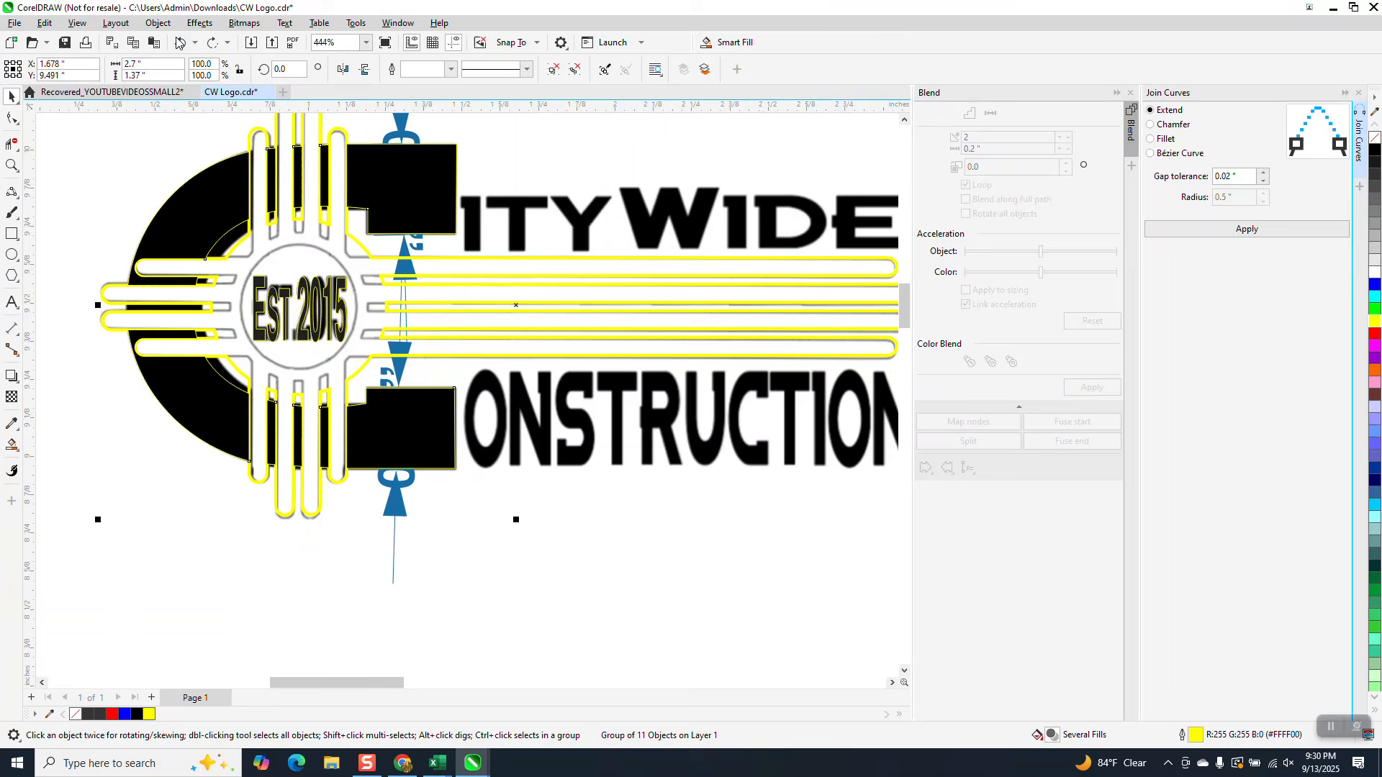
{"action": "left_click", "coordinate": [180, 42]}
{"action": "left_click", "coordinate": [180, 42]}
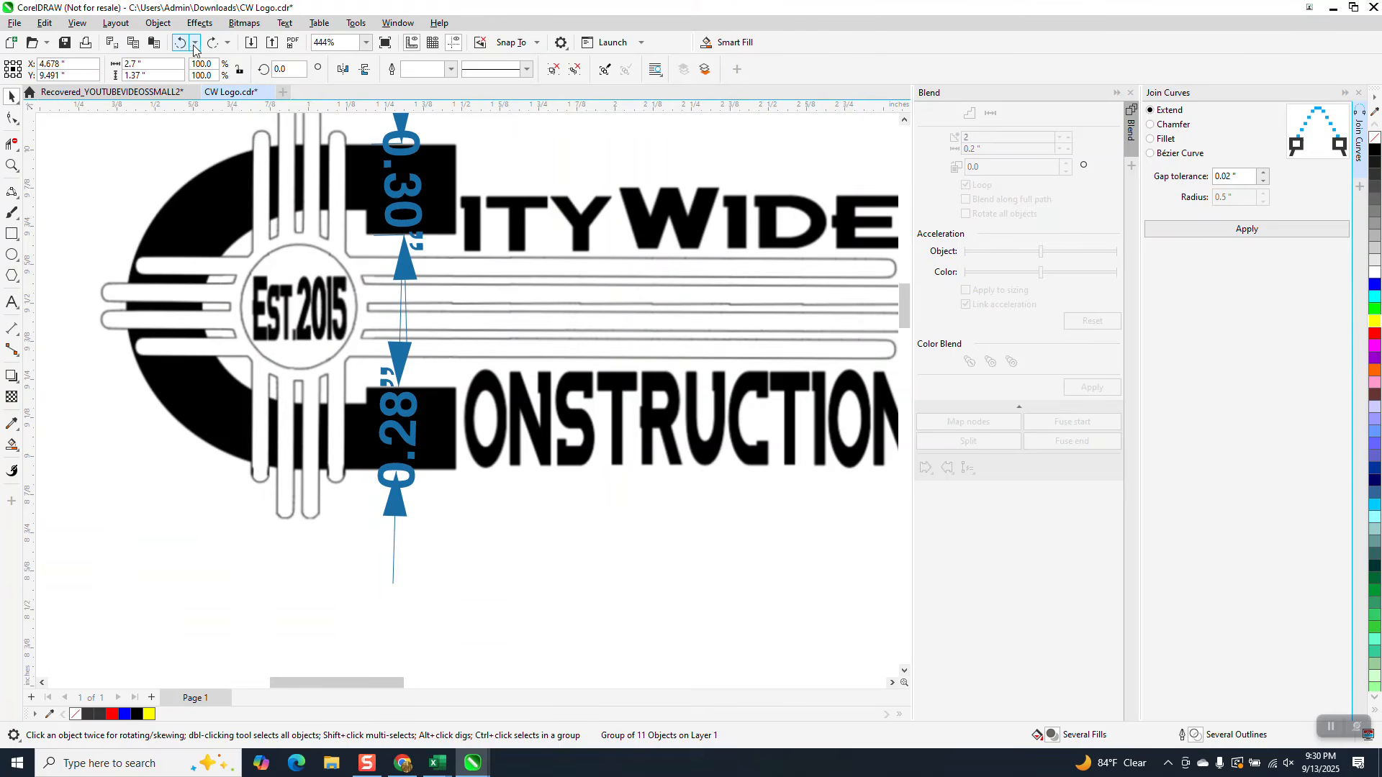
{"action": "scroll", "coordinate": [367, 165], "scroll_direction": "down", "scroll_amount": 5}
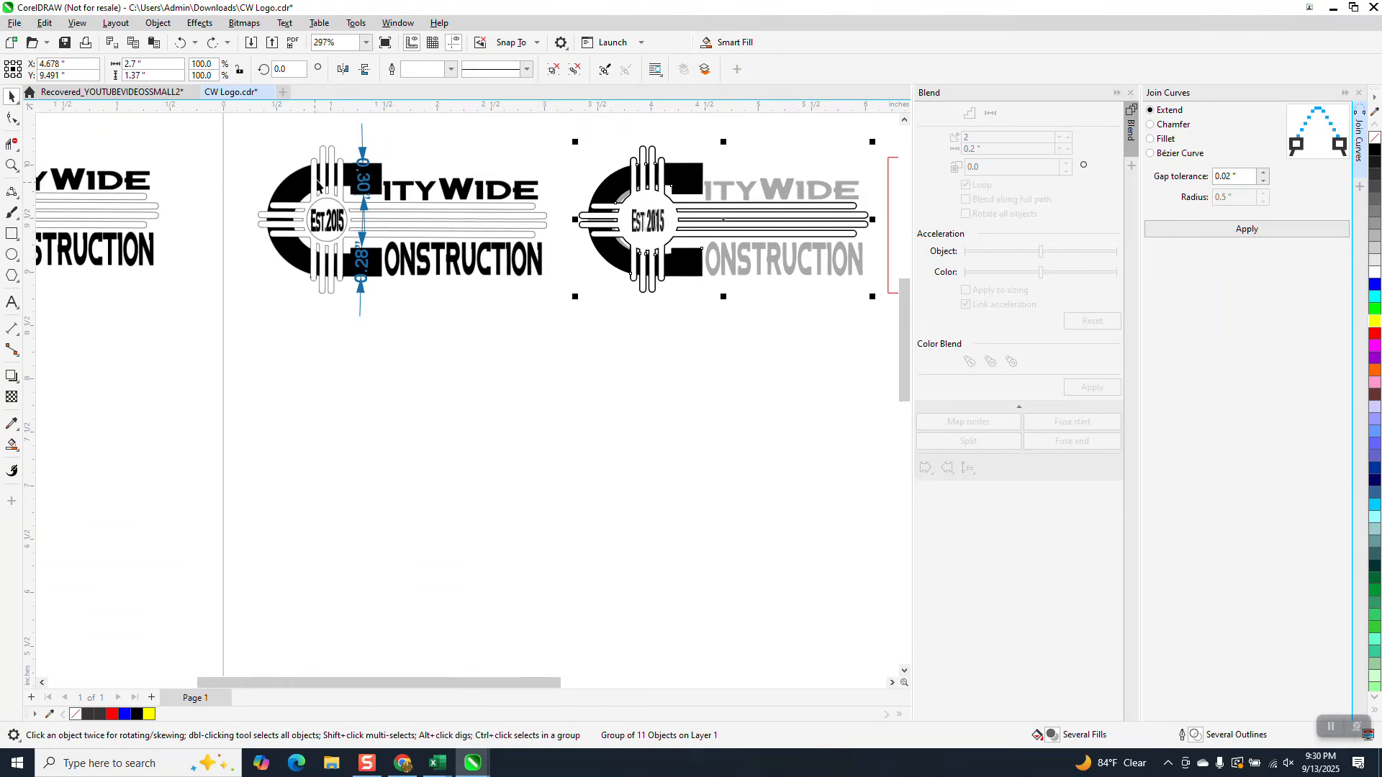
{"action": "left_click", "coordinate": [210, 42]}
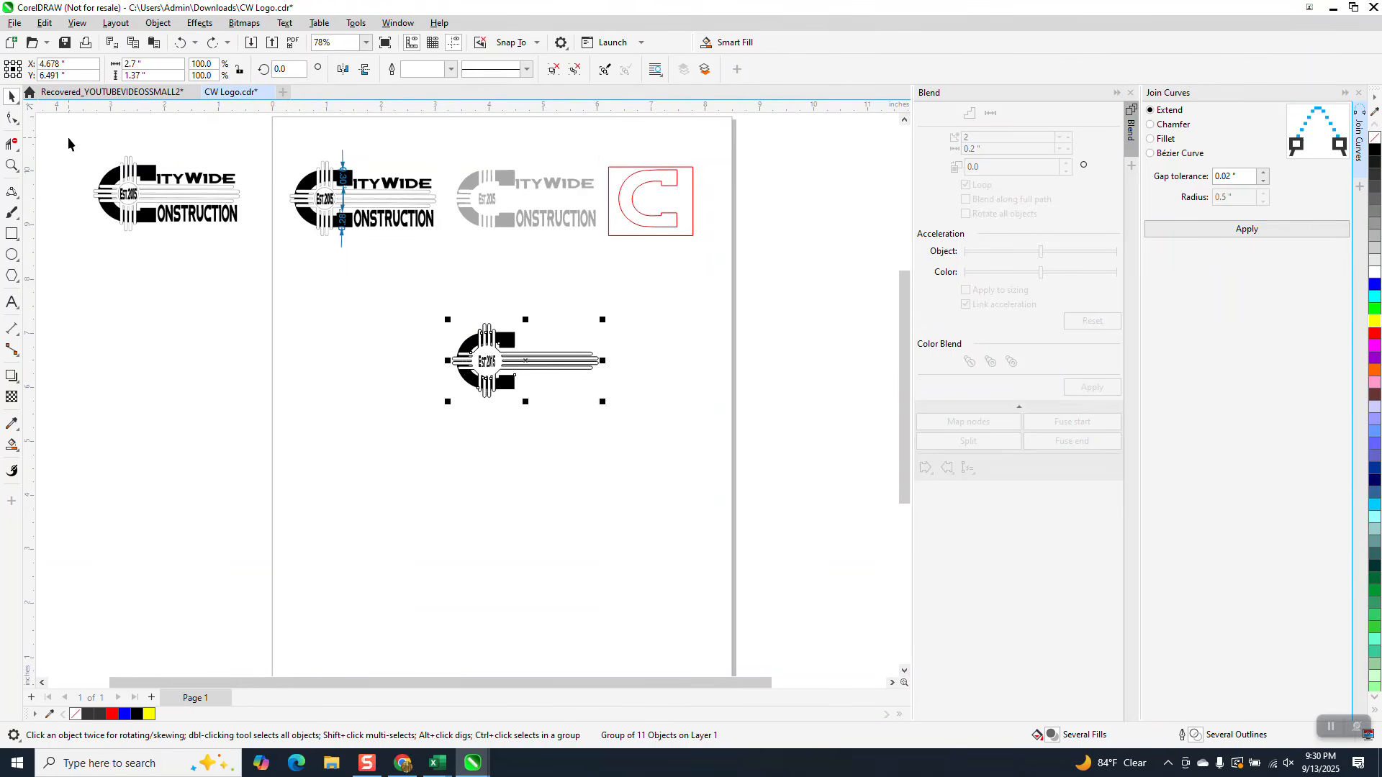
Step: Move the small red circle above the page 3 inches left and 6 inches down around EST 2015, and outline it black
{"action": "left_click", "coordinate": [13, 165]}
{"action": "left_click", "coordinate": [640, 417]}
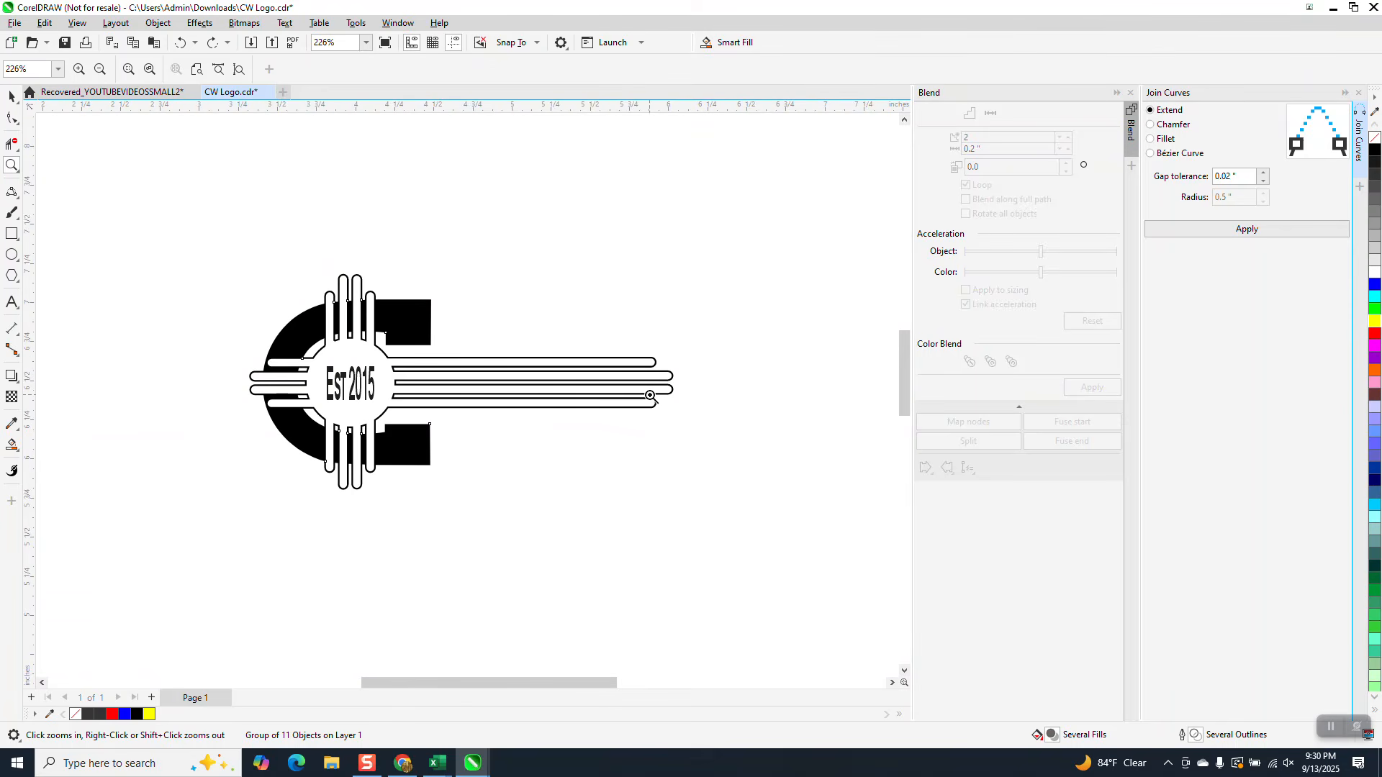
{"action": "right_click", "coordinate": [539, 400]}
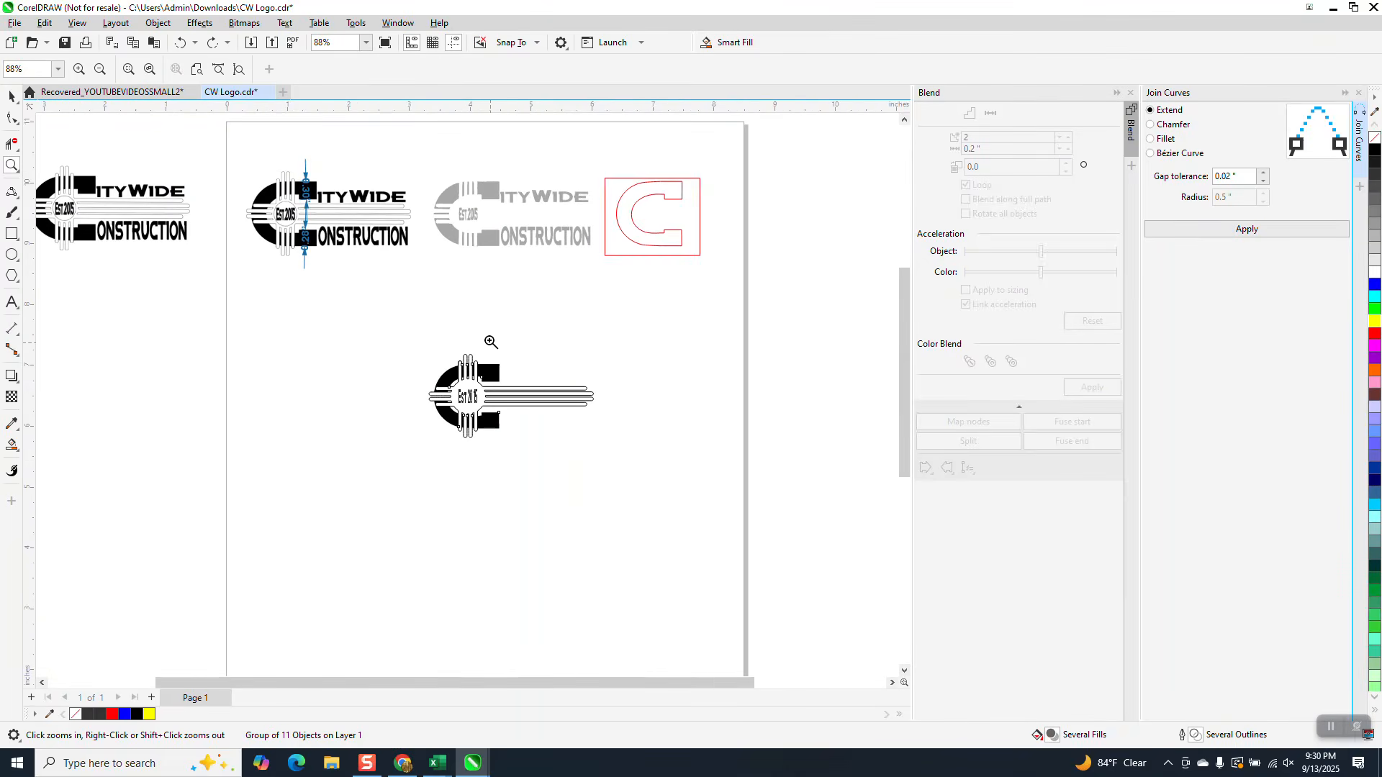
{"action": "right_click", "coordinate": [486, 235]}
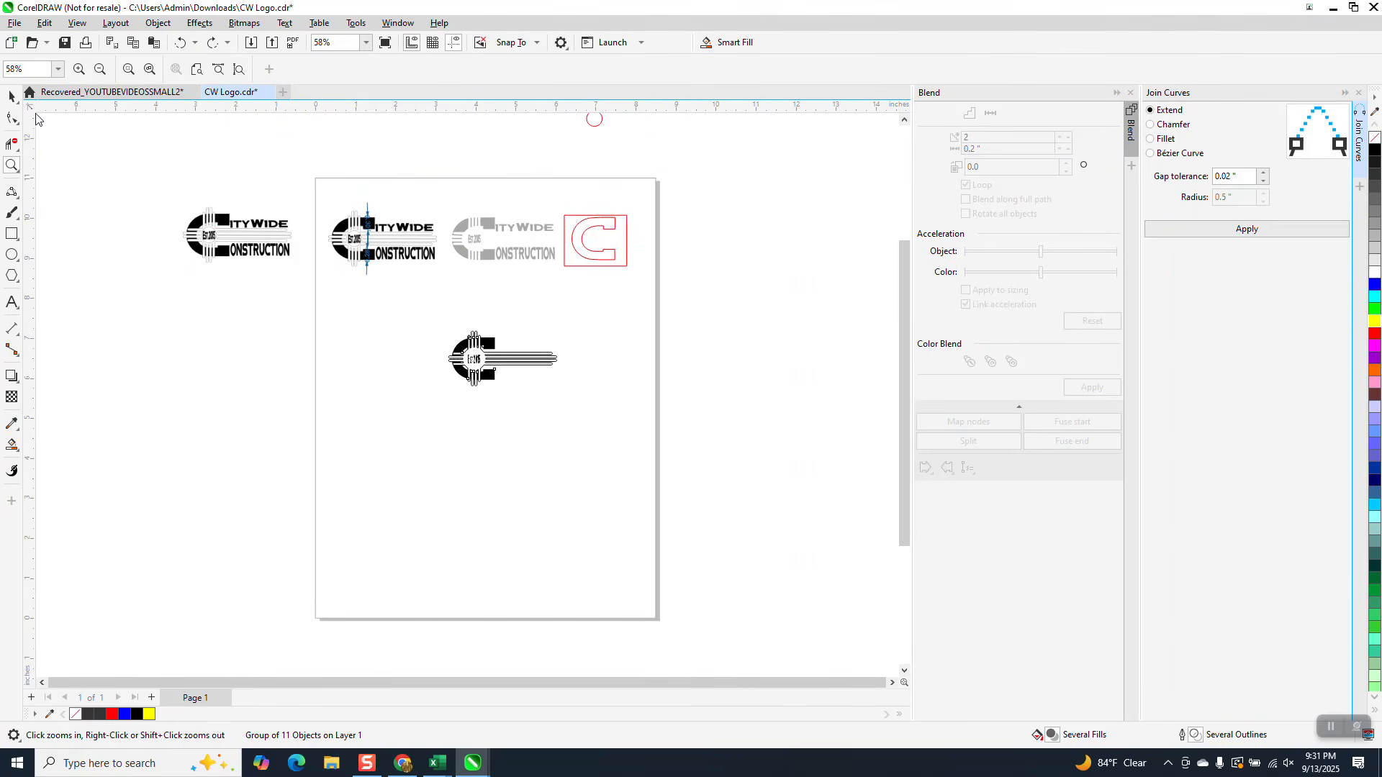
{"action": "left_click", "coordinate": [10, 97]}
{"action": "left_click", "coordinate": [601, 120]}
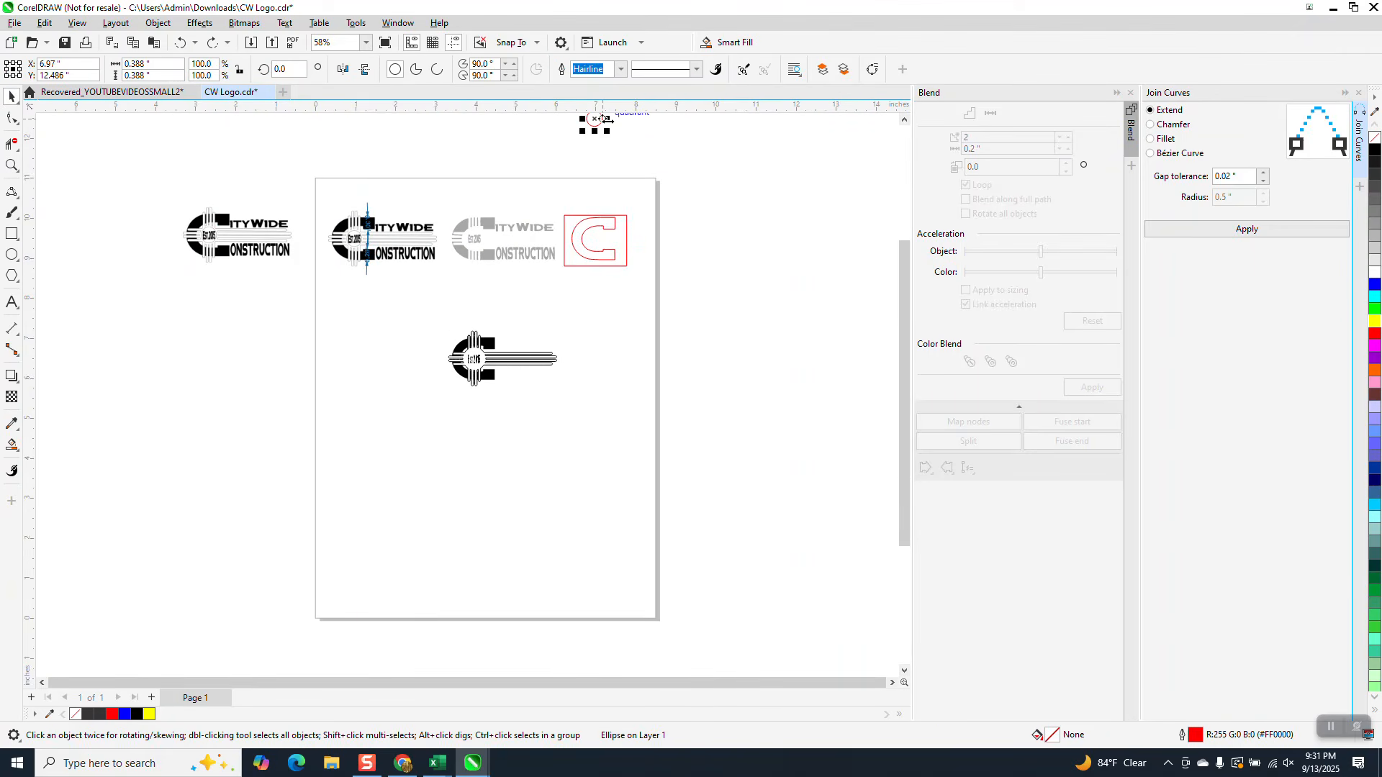
{"action": "key", "text": "ctrl+shift+z"}
{"action": "key", "text": "ctrl+shift+z"}
{"action": "right_click", "coordinate": [1375, 149]}
Step: Set the outline width of the circle around EST 2015 to 0.5 pt
{"action": "left_click", "coordinate": [11, 165]}
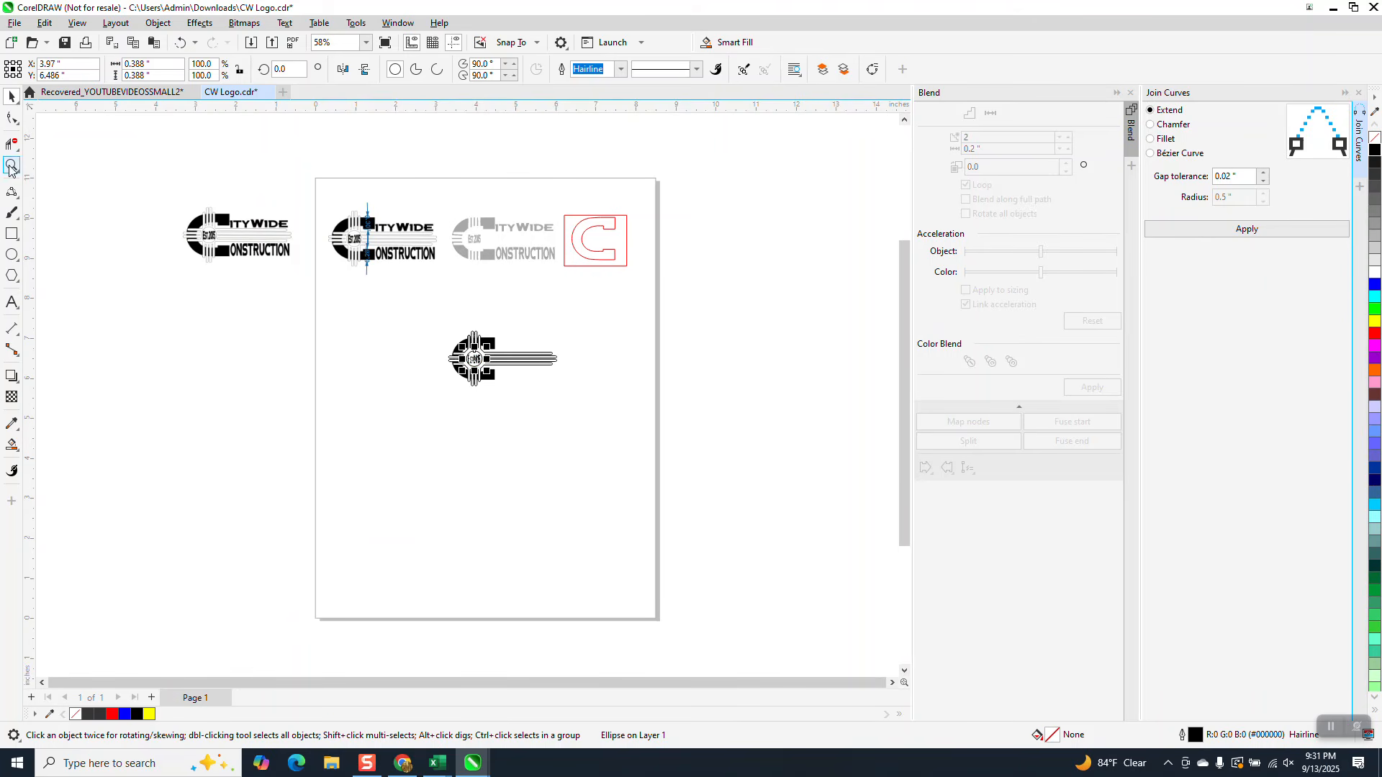
{"action": "left_click_drag", "start_coordinate": [407, 325], "coordinate": [617, 449]}
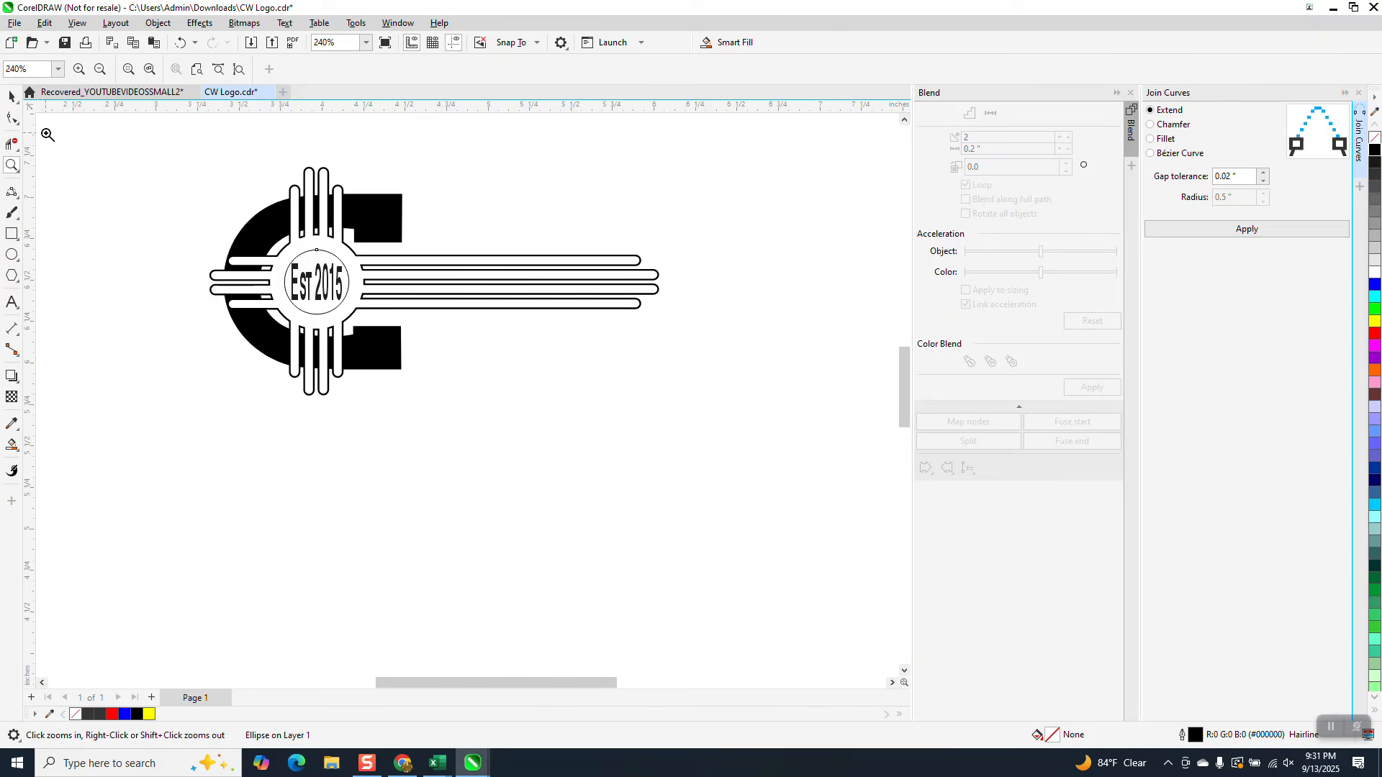
{"action": "left_click", "coordinate": [11, 96]}
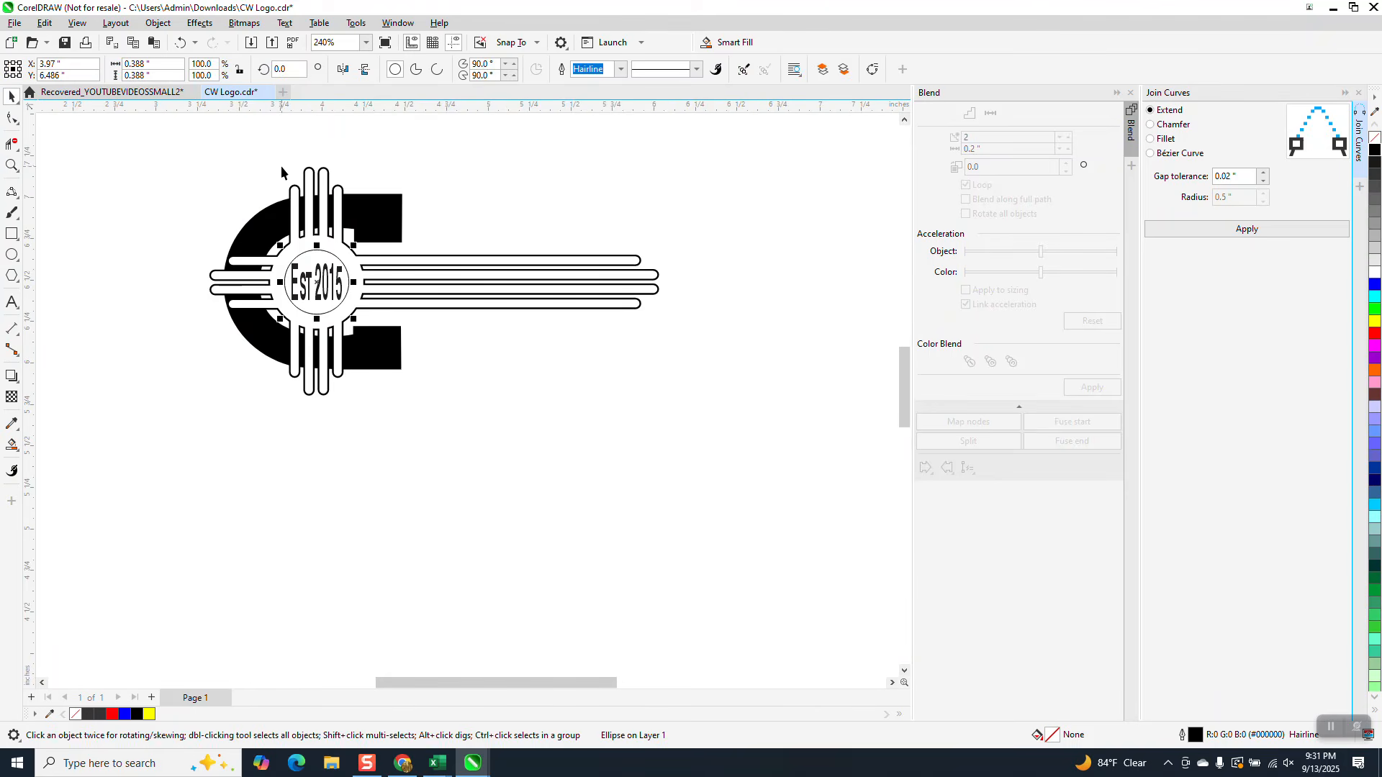
{"action": "left_click", "coordinate": [621, 72]}
{"action": "left_click", "coordinate": [589, 109]}
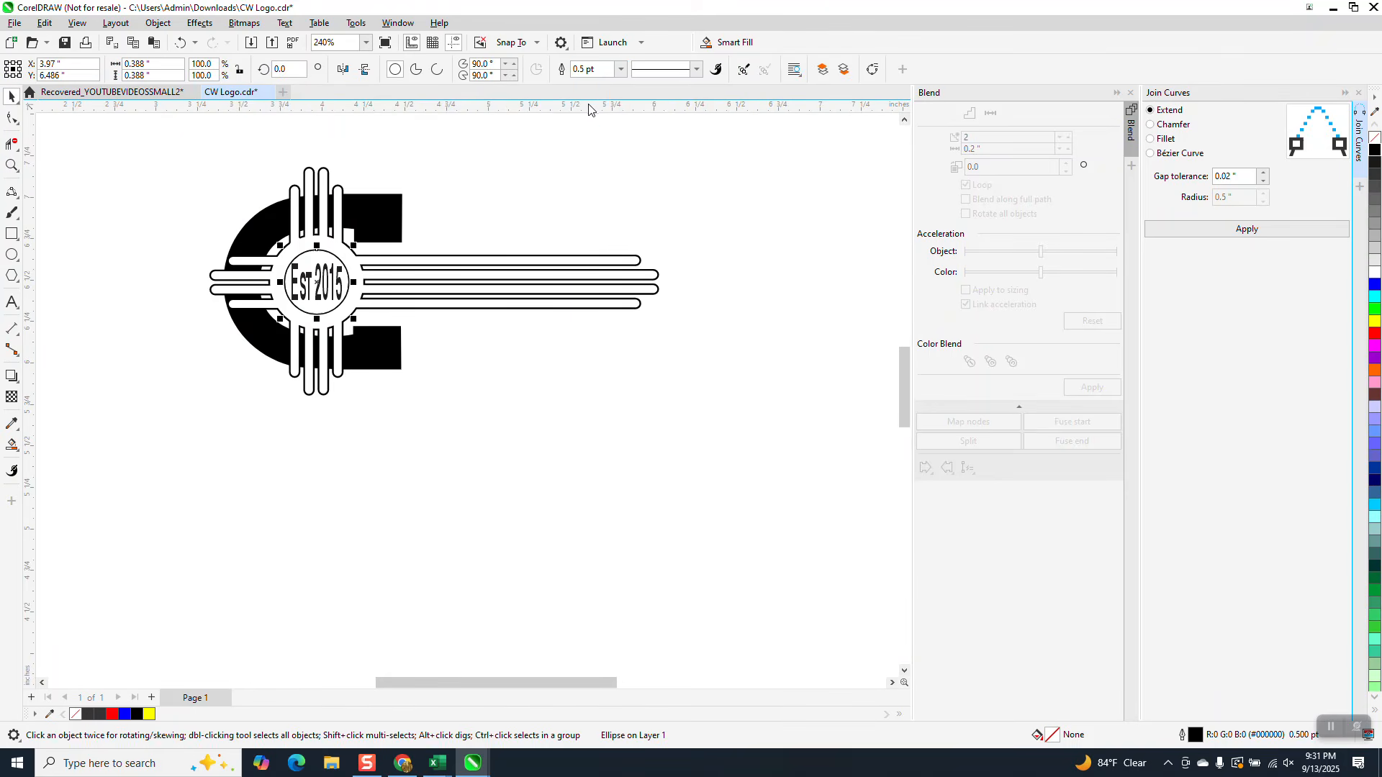
Step: Enlarge the circle around EST 2015 from its center to about 0.41 inches in diameter
{"action": "left_click", "coordinate": [12, 165]}
{"action": "left_click_drag", "start_coordinate": [251, 216], "coordinate": [475, 373]}
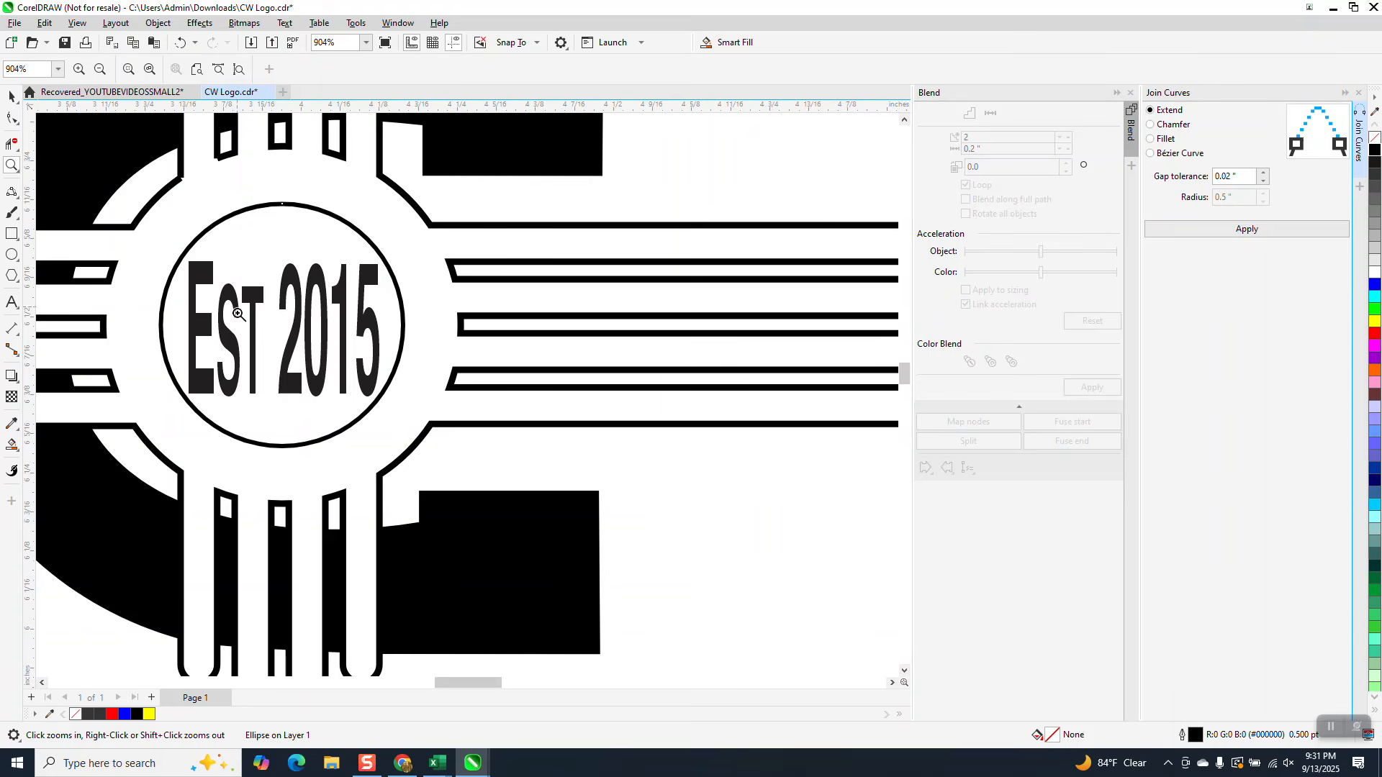
{"action": "left_click", "coordinate": [11, 96]}
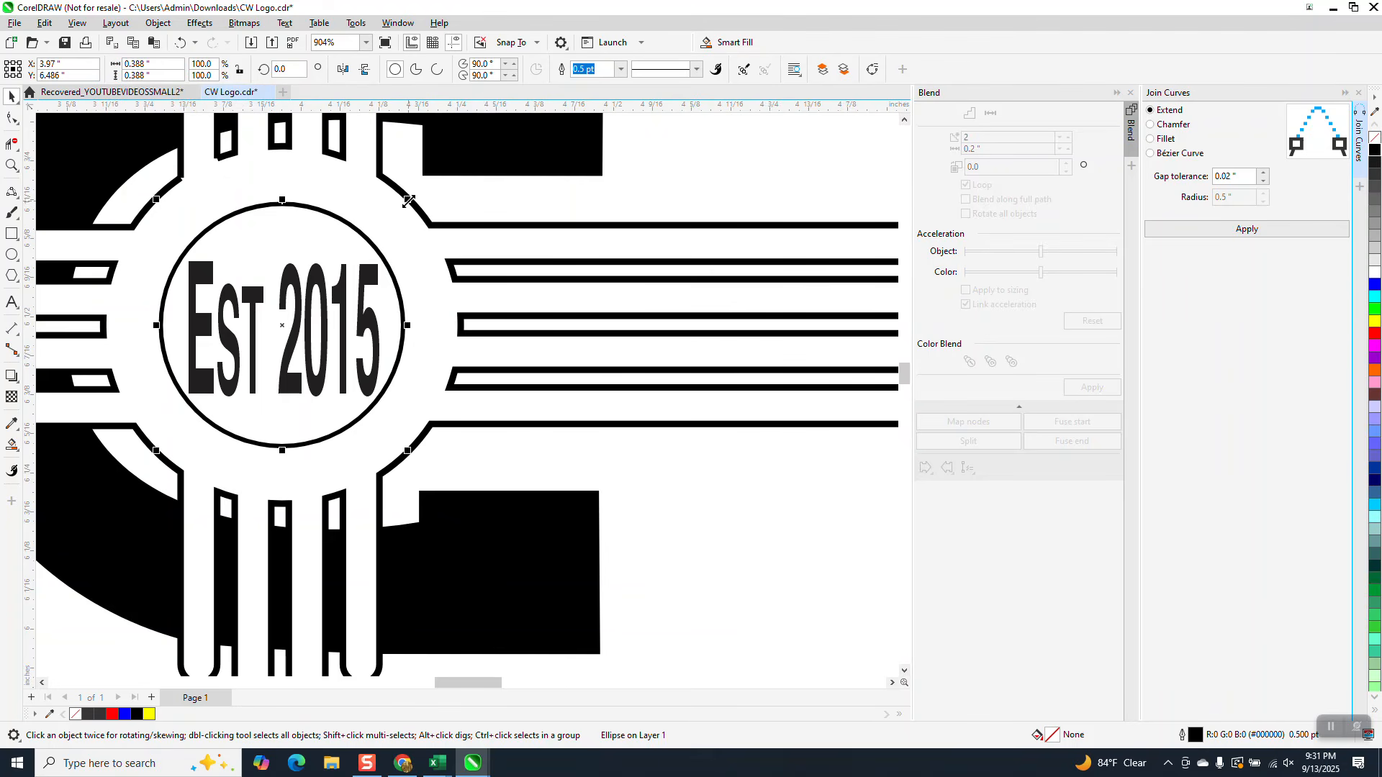
{"action": "left_click_drag", "start_coordinate": [408, 202], "coordinate": [422, 201]}
{"action": "scroll", "coordinate": [435, 447], "scroll_direction": "down", "scroll_amount": 4}
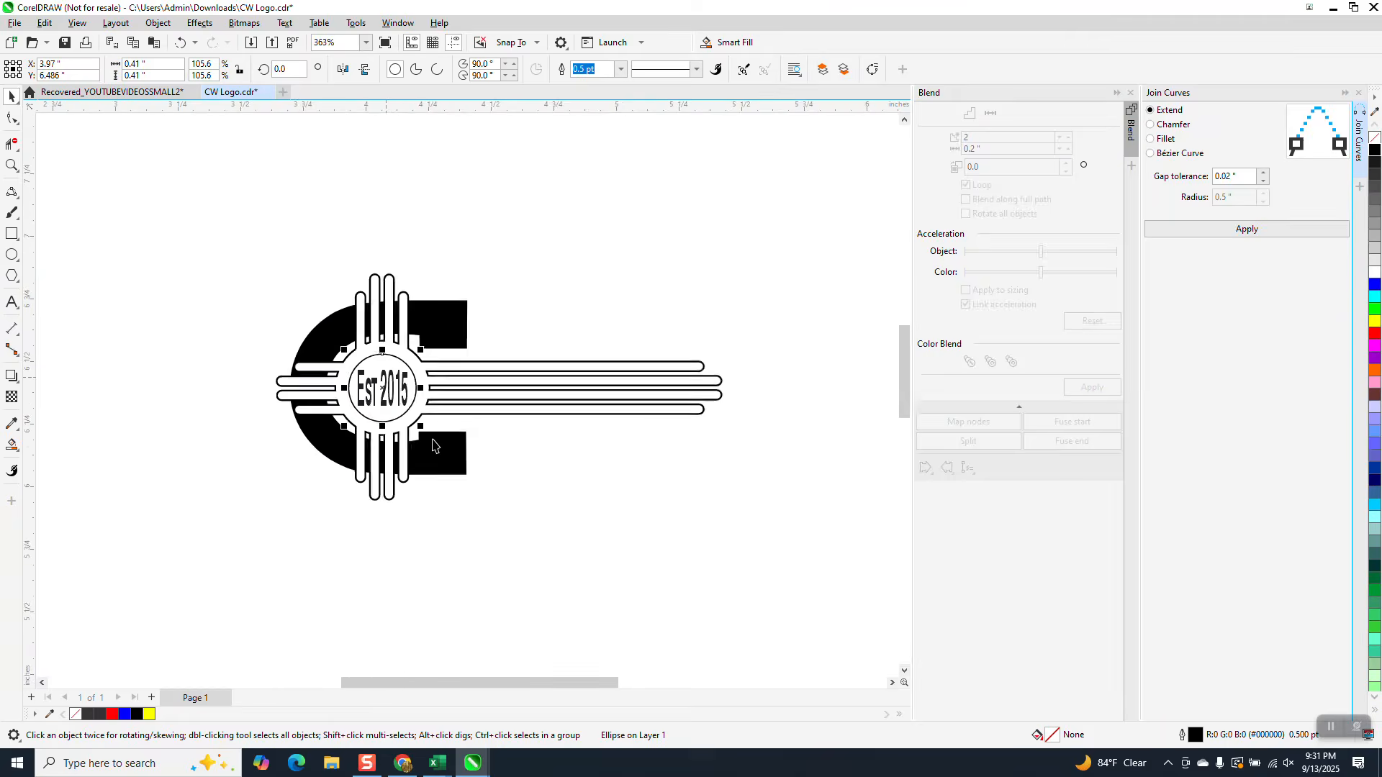
Step: Examine the scanned logo's CONSTRUCTION lettering up close, checking the letter shapes and edges
{"action": "scroll", "coordinate": [436, 447], "scroll_direction": "down", "scroll_amount": 2}
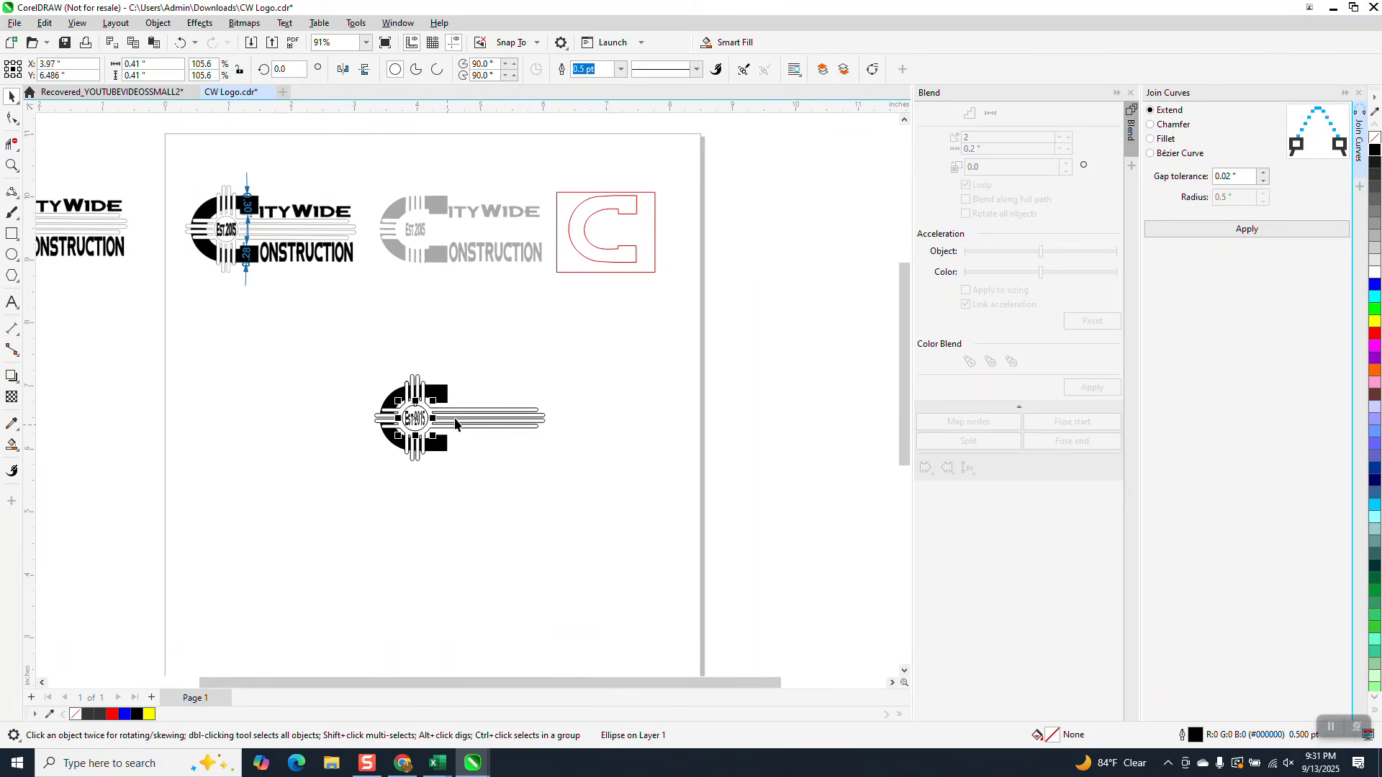
{"action": "left_click", "coordinate": [12, 166]}
{"action": "left_click_drag", "start_coordinate": [242, 188], "coordinate": [402, 282]}
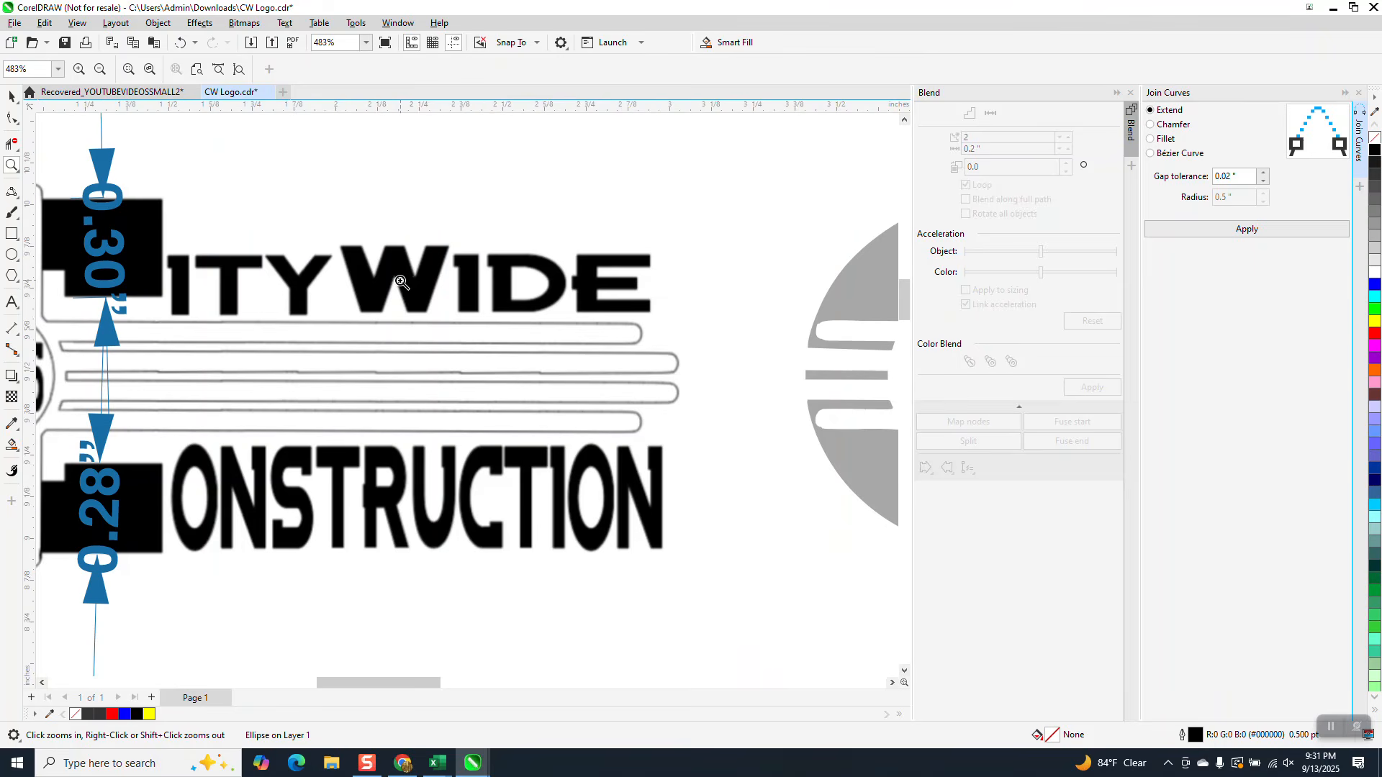
{"action": "scroll", "coordinate": [376, 321], "scroll_direction": "down", "scroll_amount": 1}
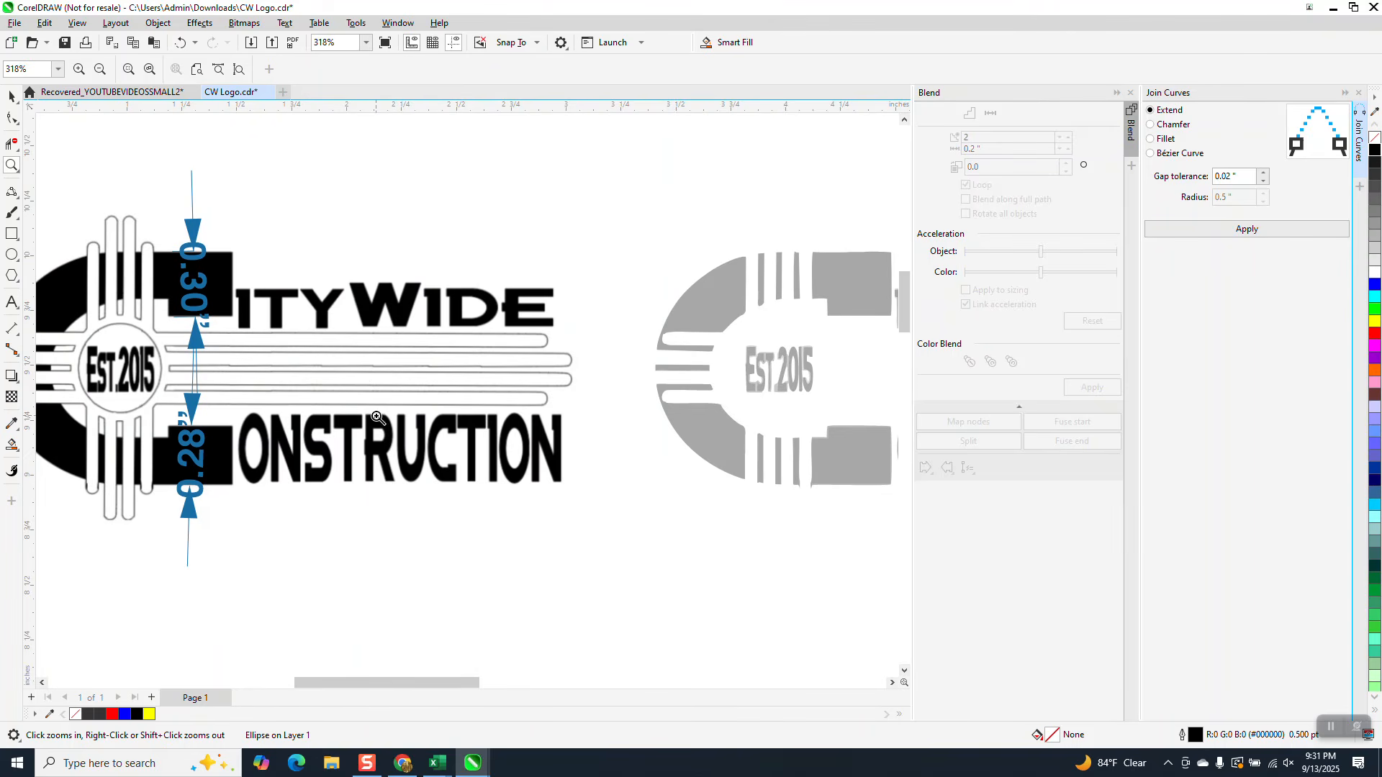
{"action": "left_click_drag", "start_coordinate": [378, 420], "coordinate": [565, 494]}
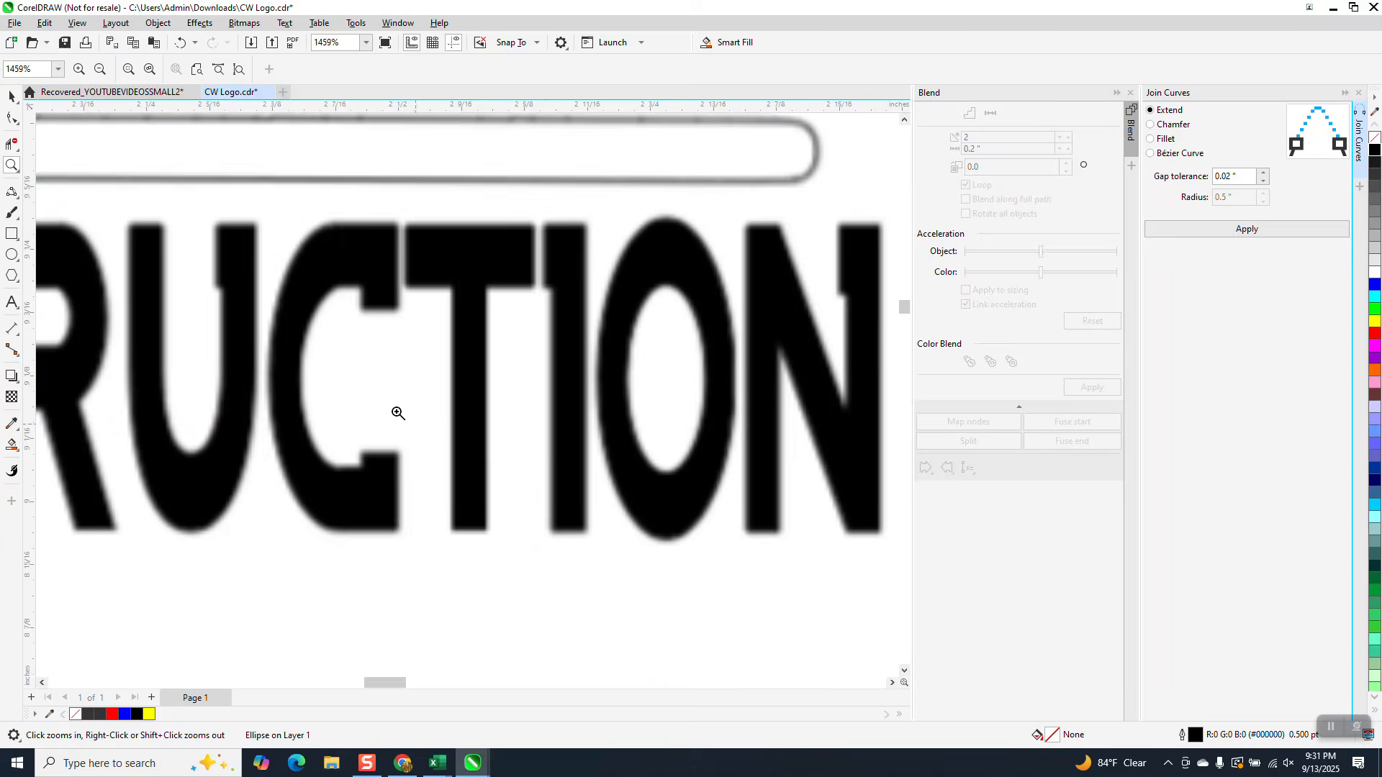
{"action": "scroll", "coordinate": [385, 370], "scroll_direction": "down", "scroll_amount": 2}
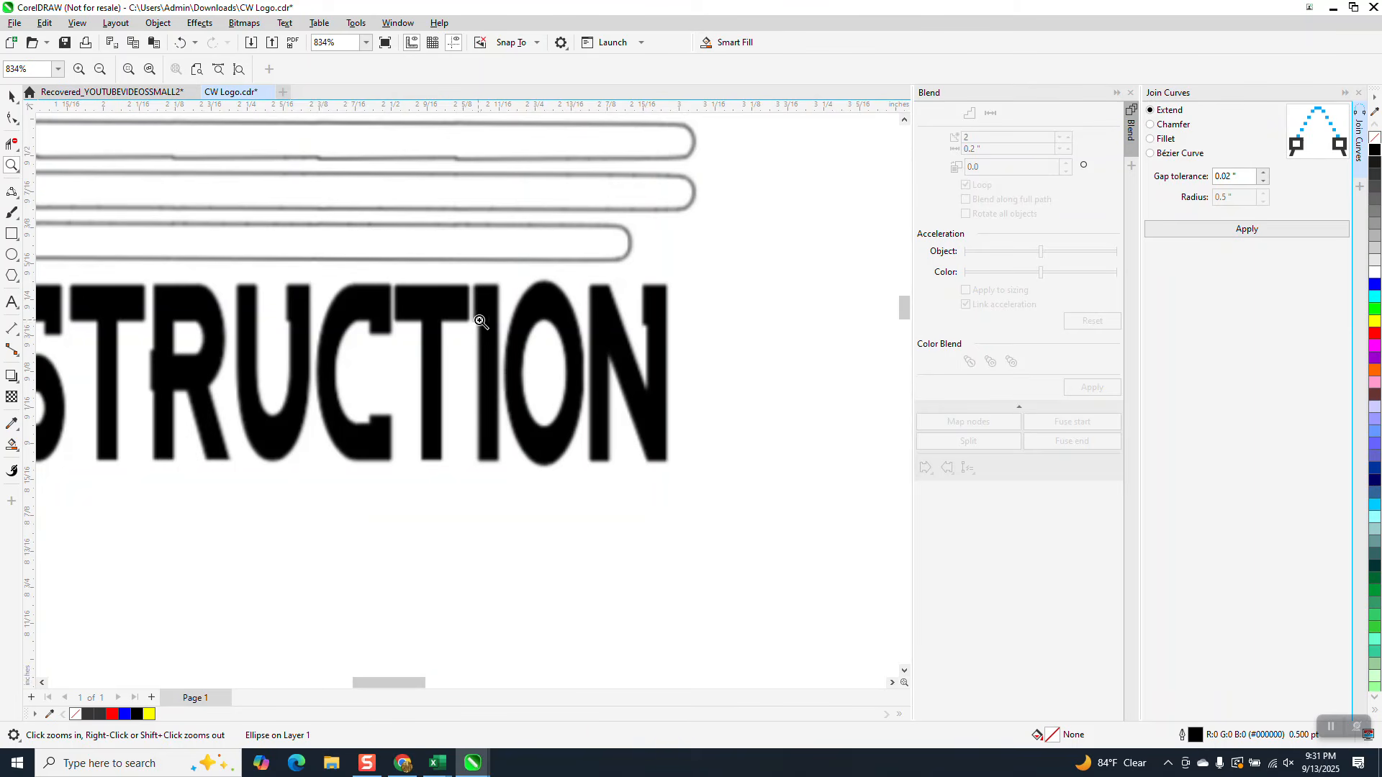
{"action": "scroll", "coordinate": [651, 313], "scroll_direction": "down", "scroll_amount": 1}
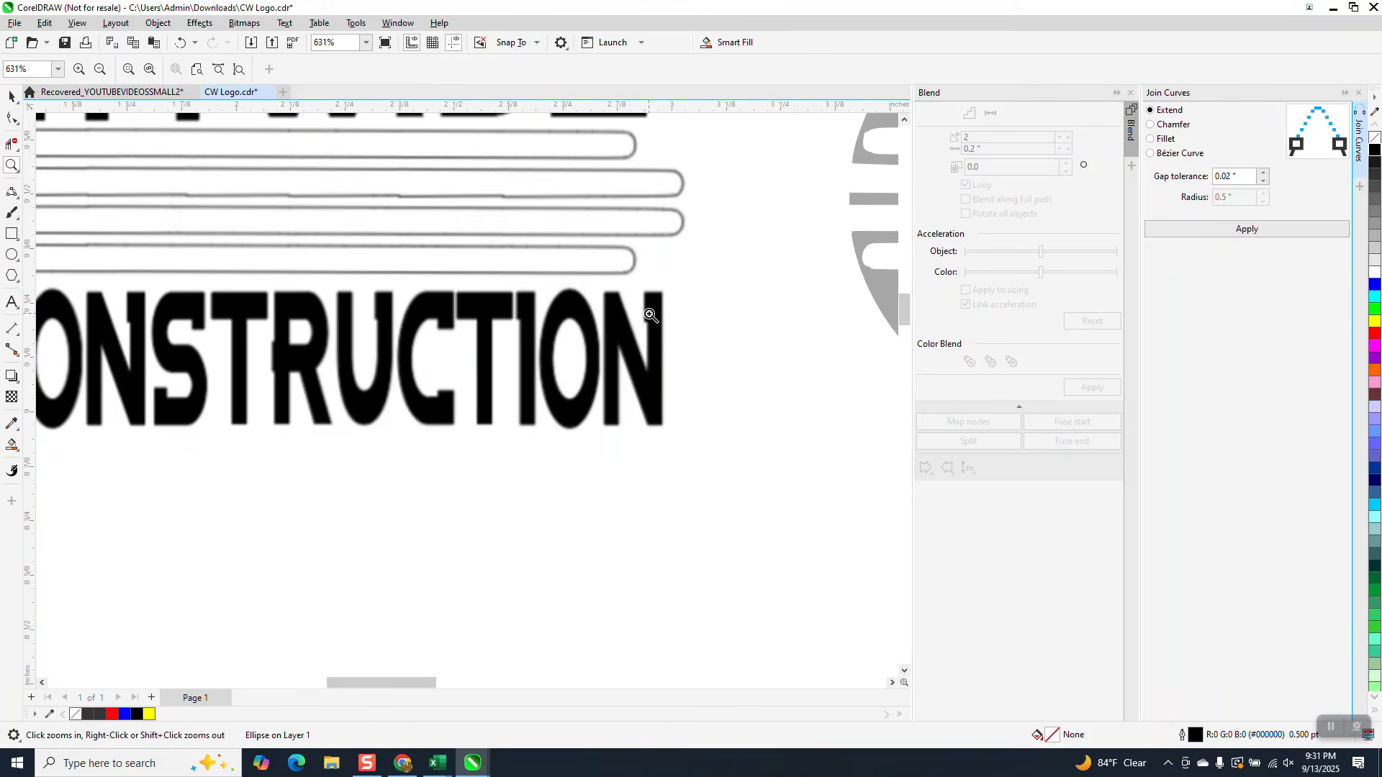
{"action": "scroll", "coordinate": [652, 315], "scroll_direction": "down", "scroll_amount": 1}
{"action": "left_click_drag", "start_coordinate": [246, 323], "coordinate": [301, 350]}
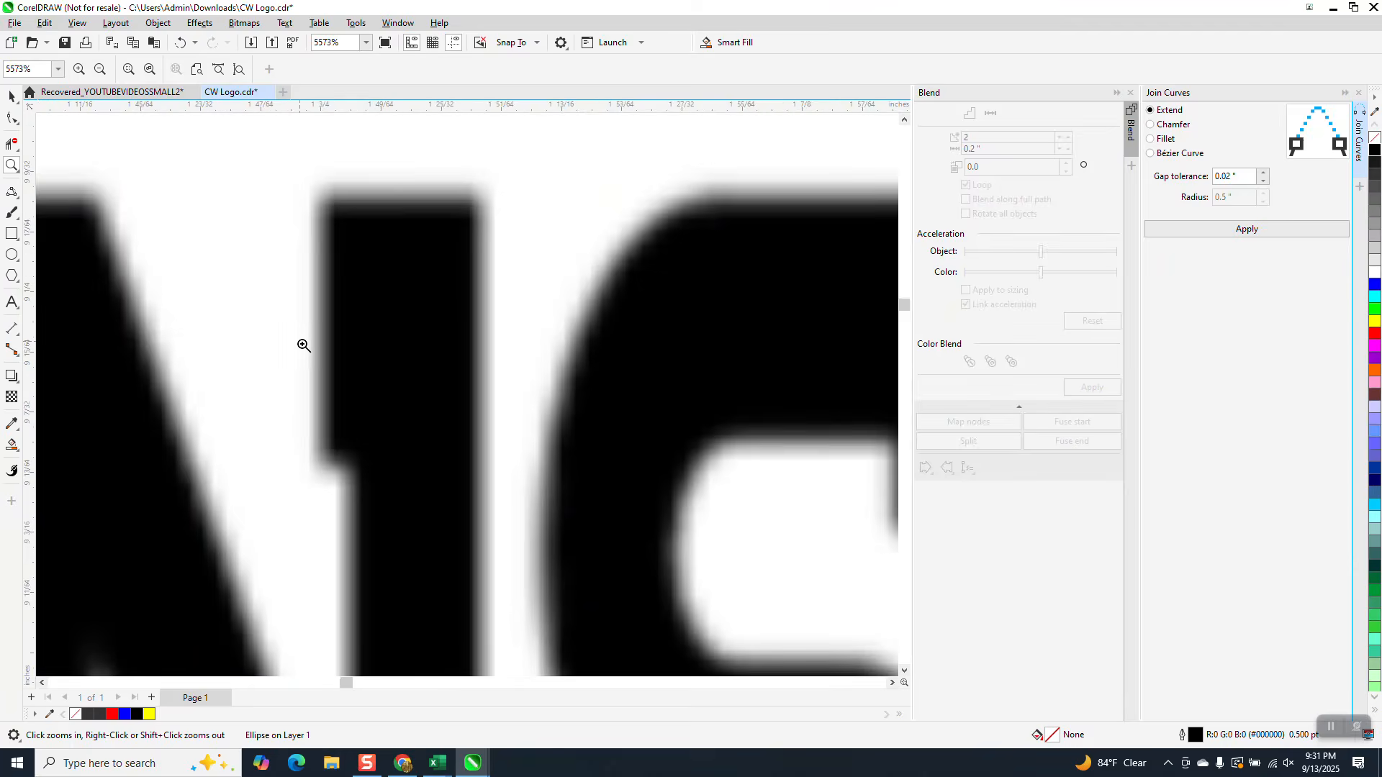
Step: Examine the scanned CITYWIDE lettering up close, especially the W, I and D and their serifs
{"action": "scroll", "coordinate": [544, 380], "scroll_direction": "down", "scroll_amount": 8}
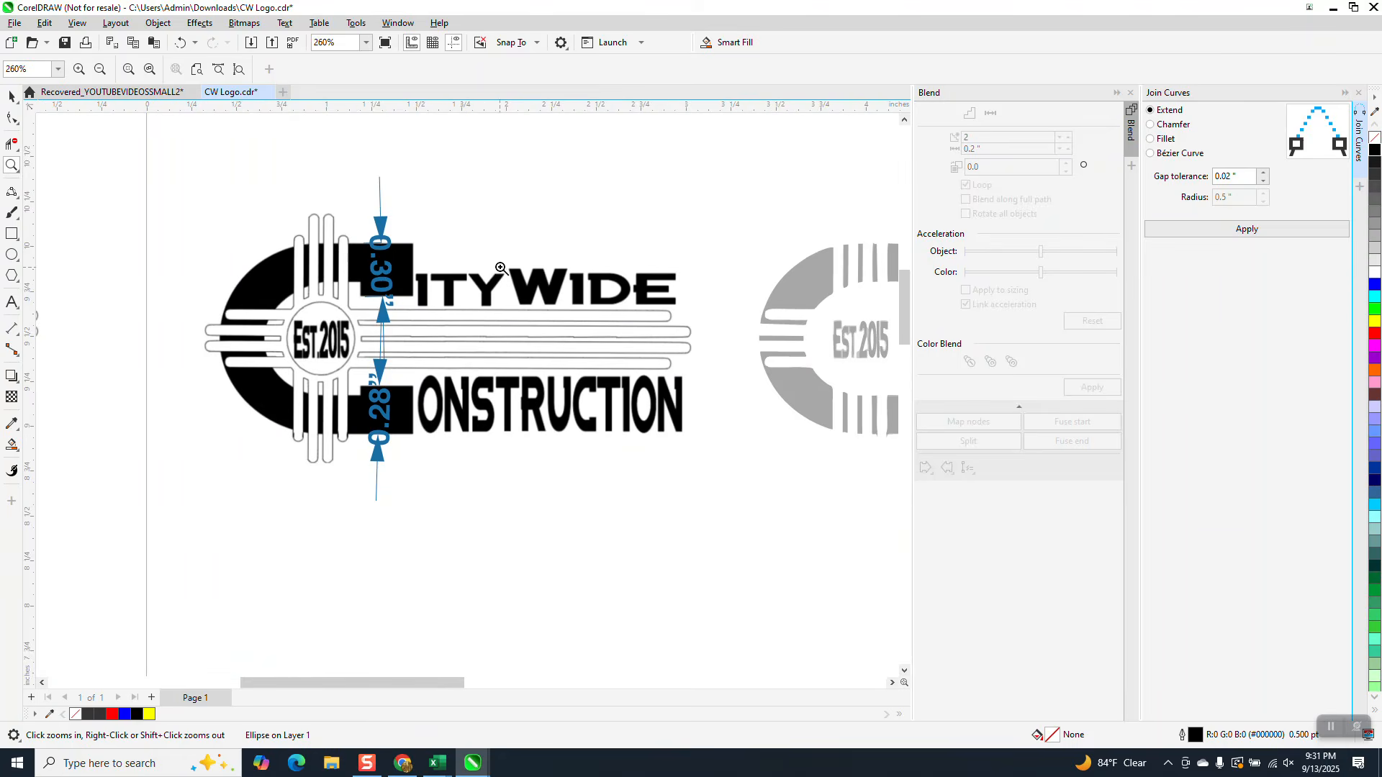
{"action": "scroll", "coordinate": [655, 323], "scroll_direction": "up", "scroll_amount": 5}
{"action": "scroll", "coordinate": [596, 329], "scroll_direction": "down", "scroll_amount": 5}
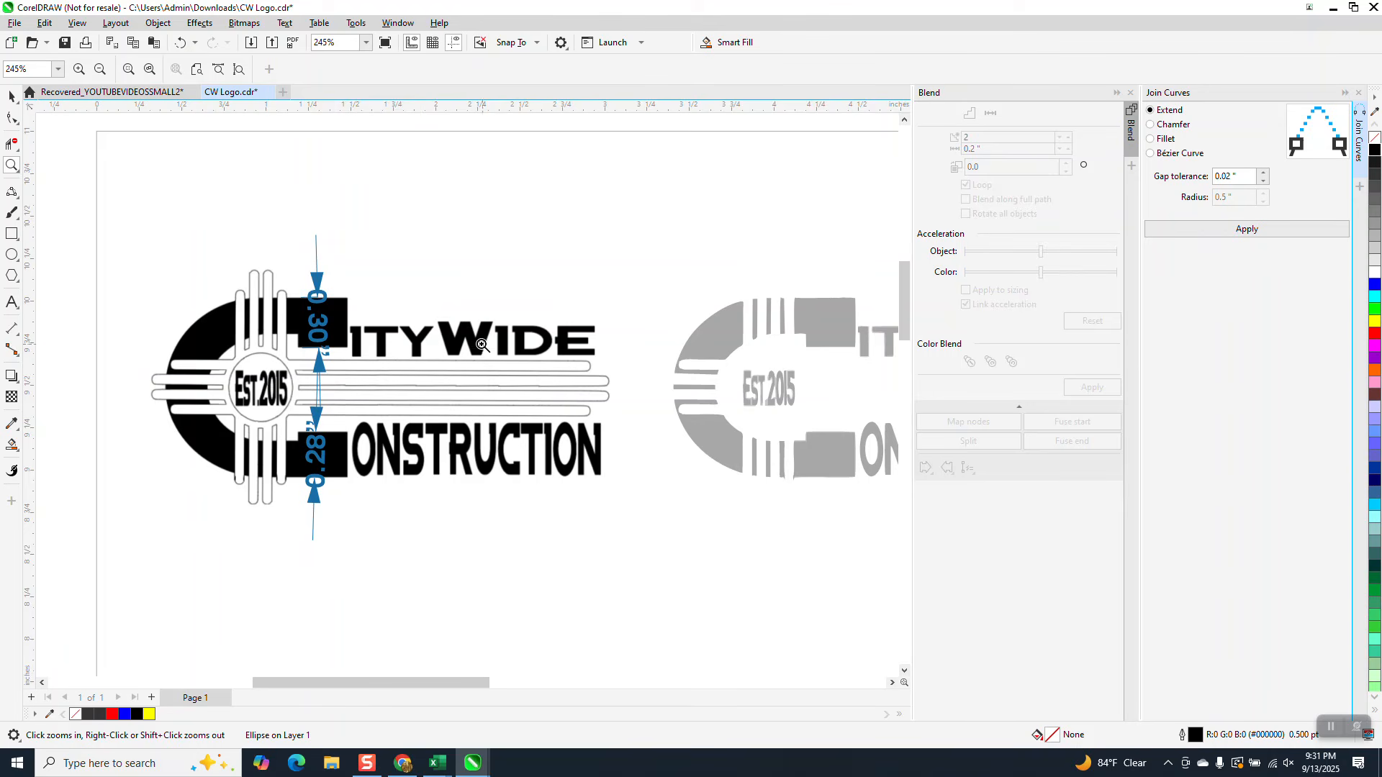
{"action": "scroll", "coordinate": [508, 342], "scroll_direction": "up", "scroll_amount": 8}
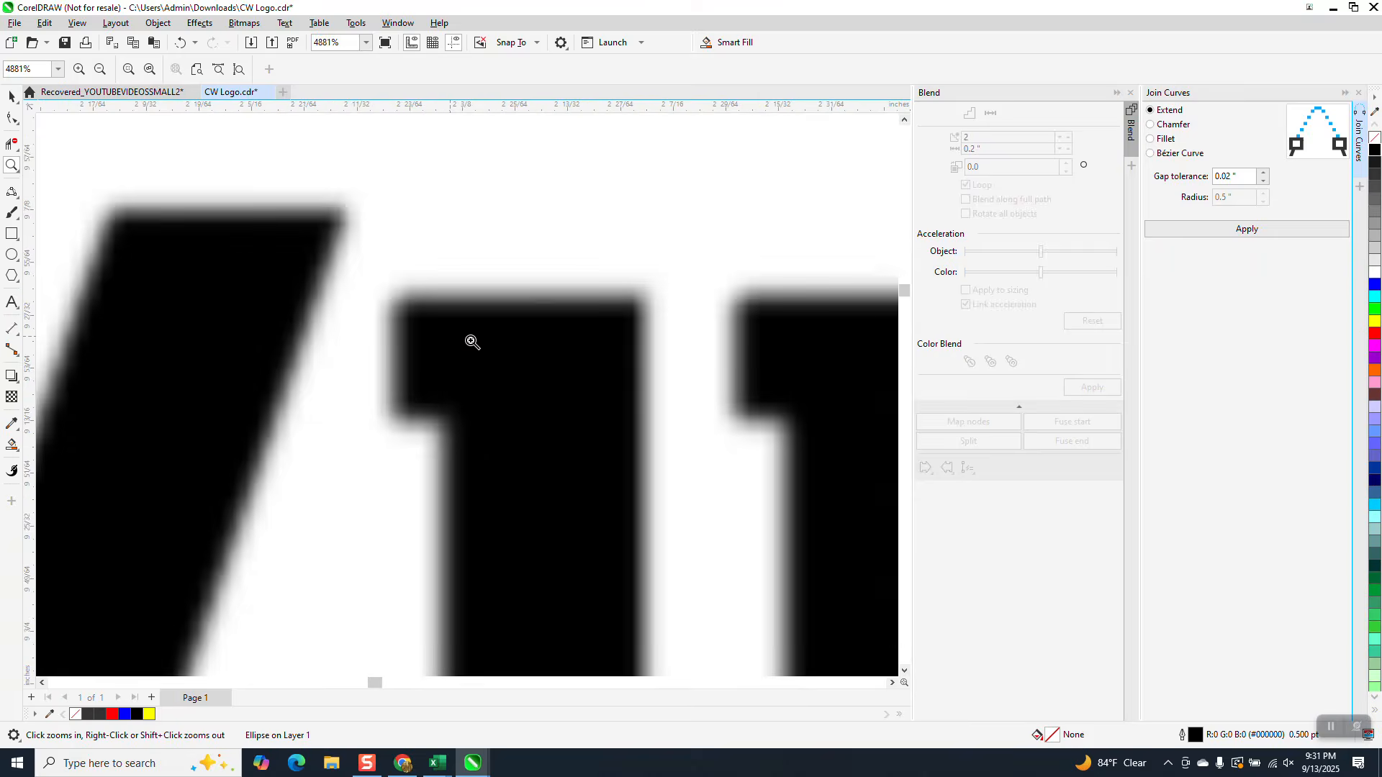
{"action": "scroll", "coordinate": [472, 342], "scroll_direction": "down", "scroll_amount": 2}
{"action": "scroll", "coordinate": [614, 348], "scroll_direction": "down", "scroll_amount": 2}
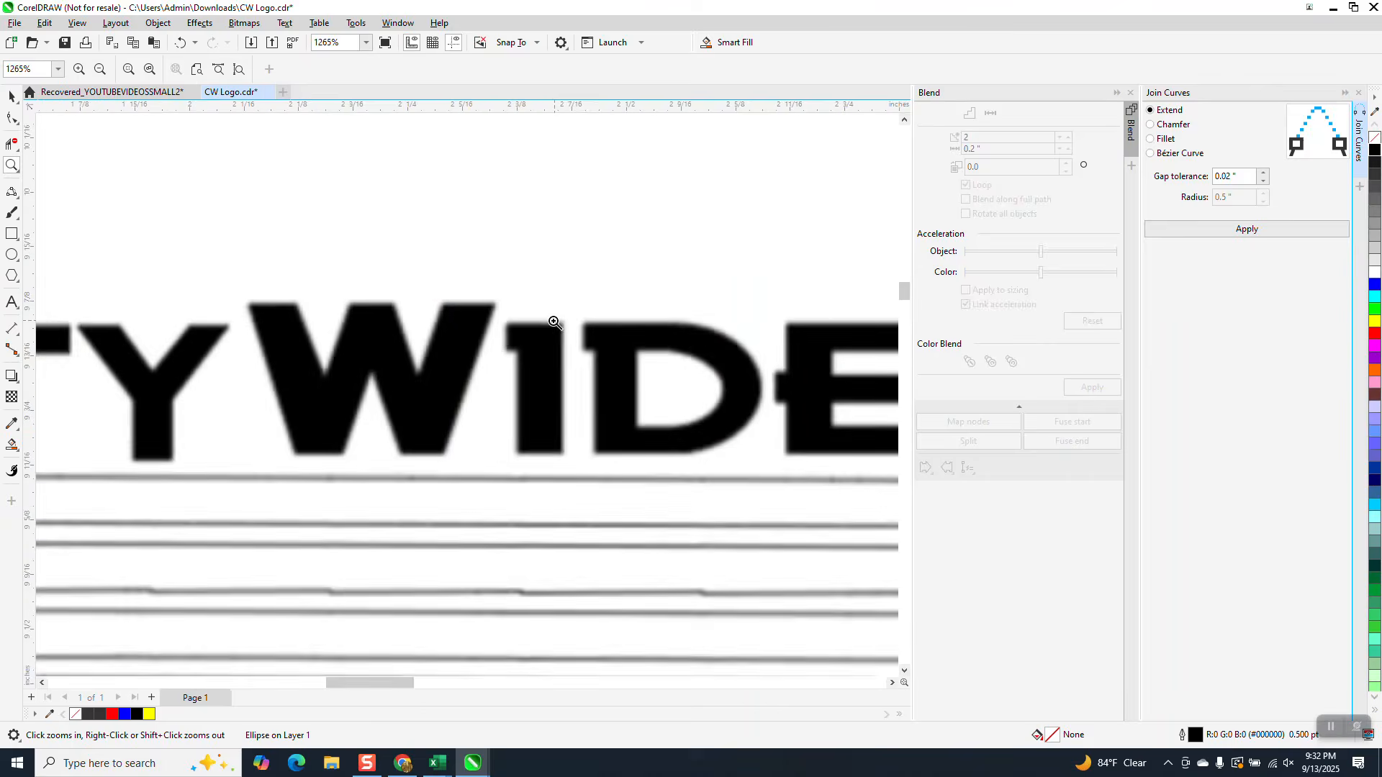
{"action": "scroll", "coordinate": [554, 321], "scroll_direction": "down", "scroll_amount": 4}
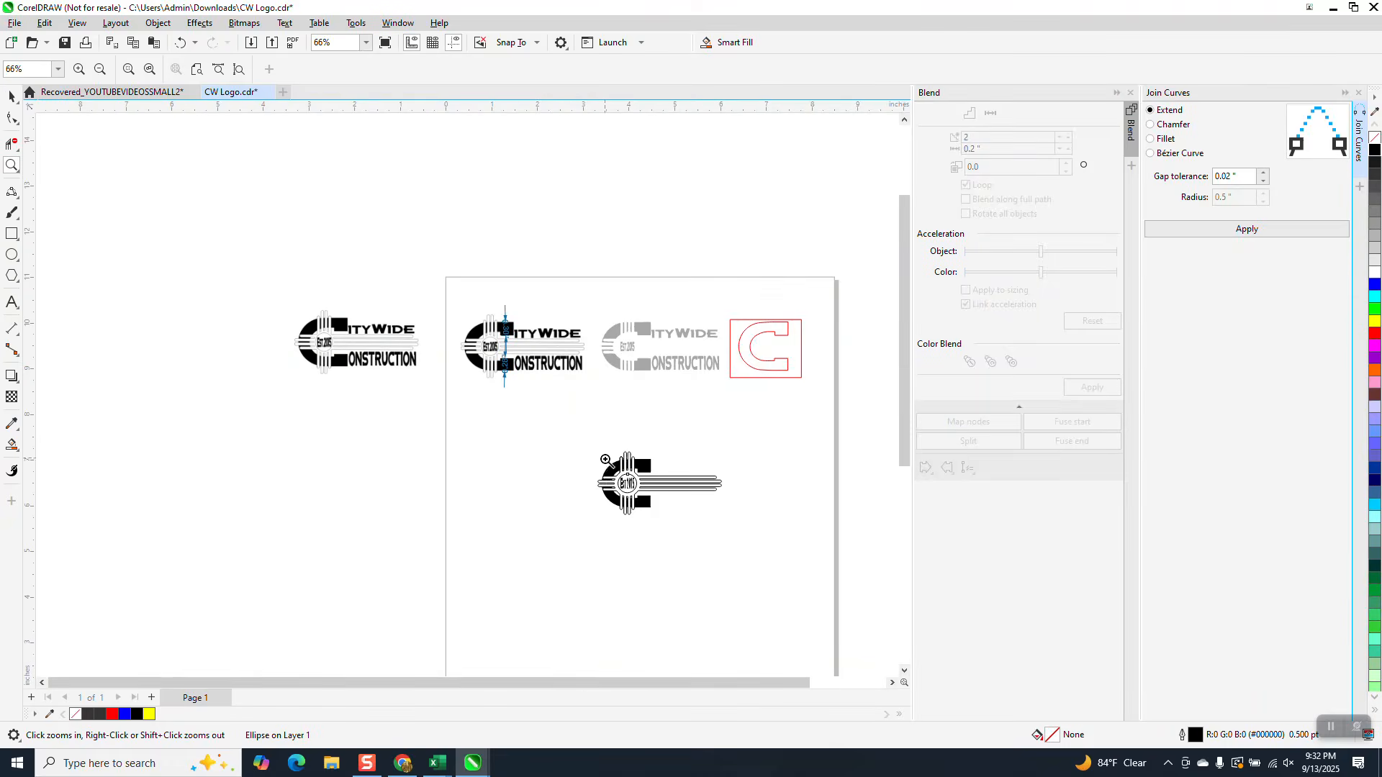
Step: Select the redrawn logo group together with the circle around EST 2015
{"action": "left_click_drag", "start_coordinate": [605, 461], "coordinate": [735, 535]}
{"action": "scroll", "coordinate": [732, 523], "scroll_direction": "down", "scroll_amount": 1}
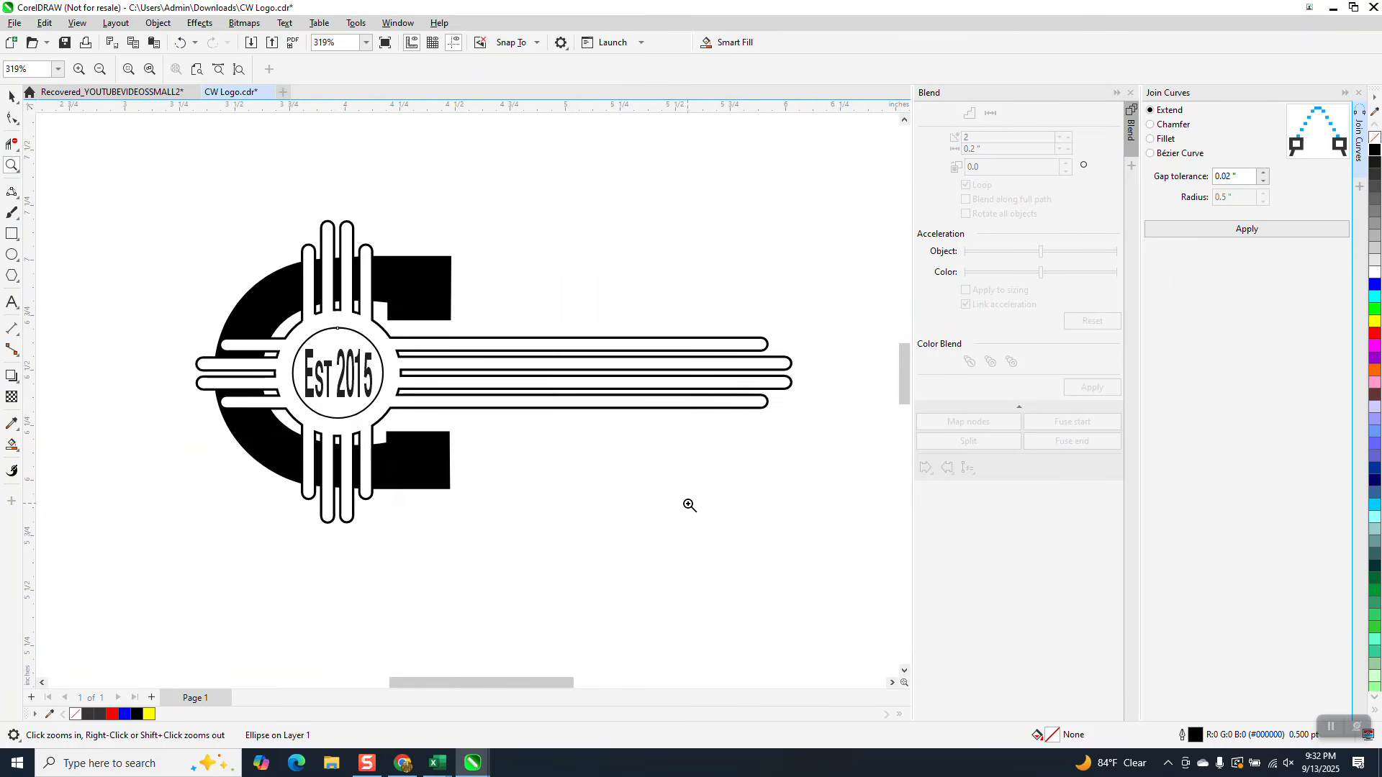
{"action": "left_click", "coordinate": [12, 96]}
{"action": "scroll", "coordinate": [252, 301], "scroll_direction": "down", "scroll_amount": 2}
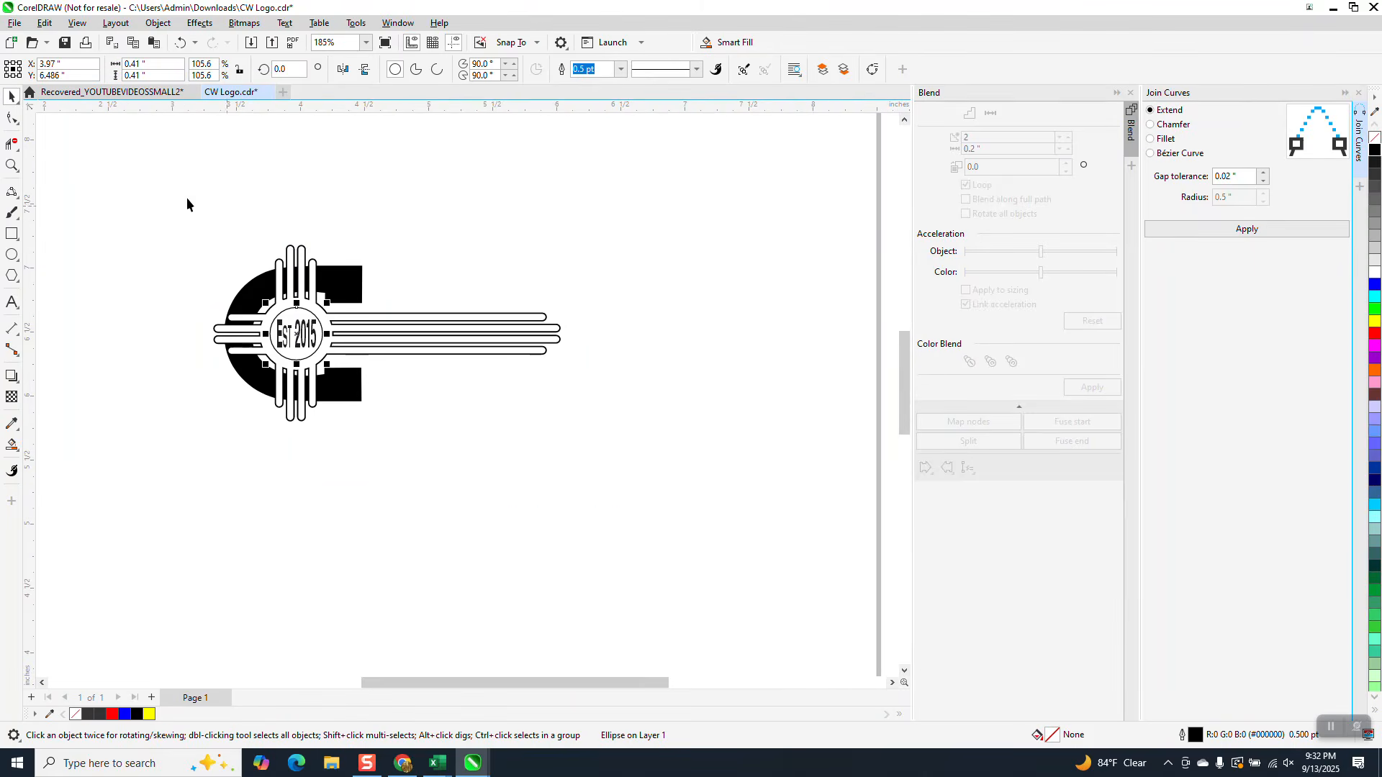
{"action": "left_click_drag", "start_coordinate": [171, 192], "coordinate": [835, 513]}
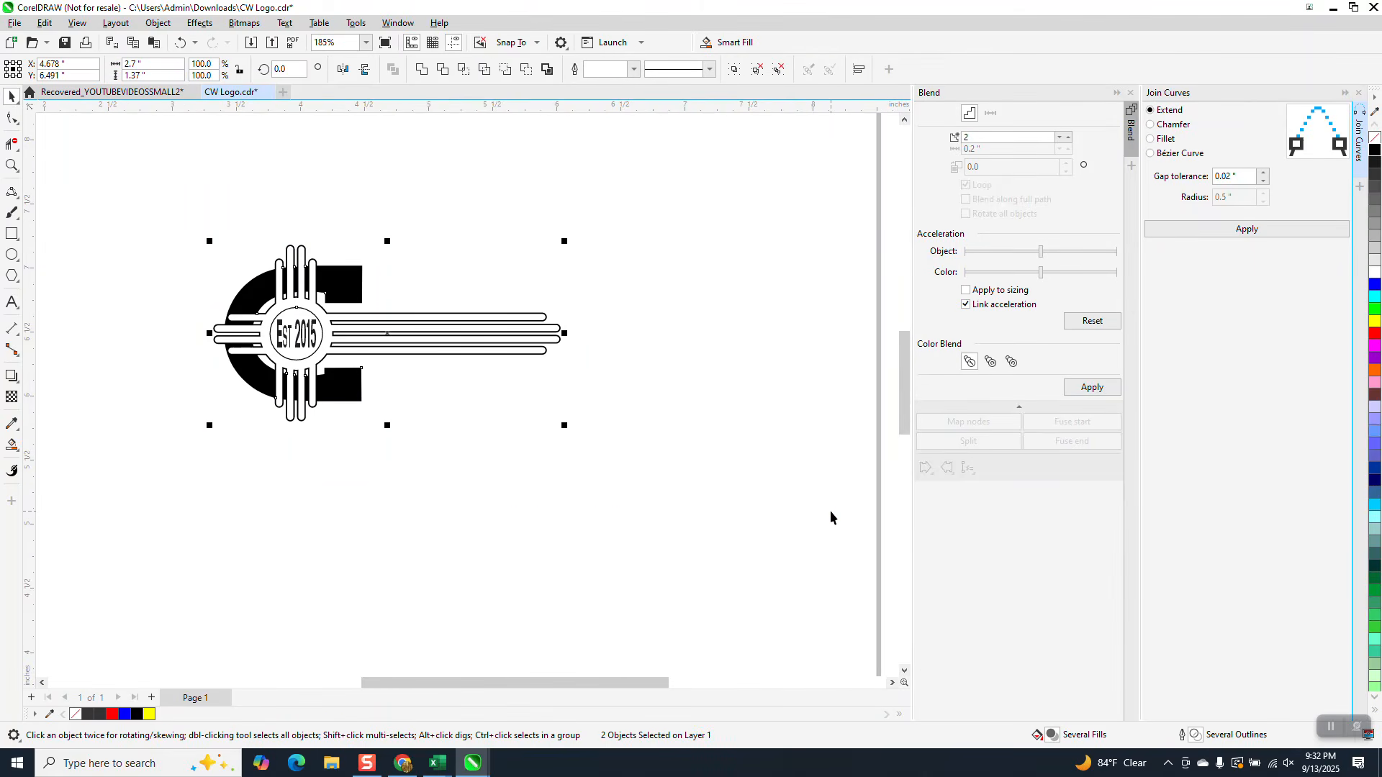